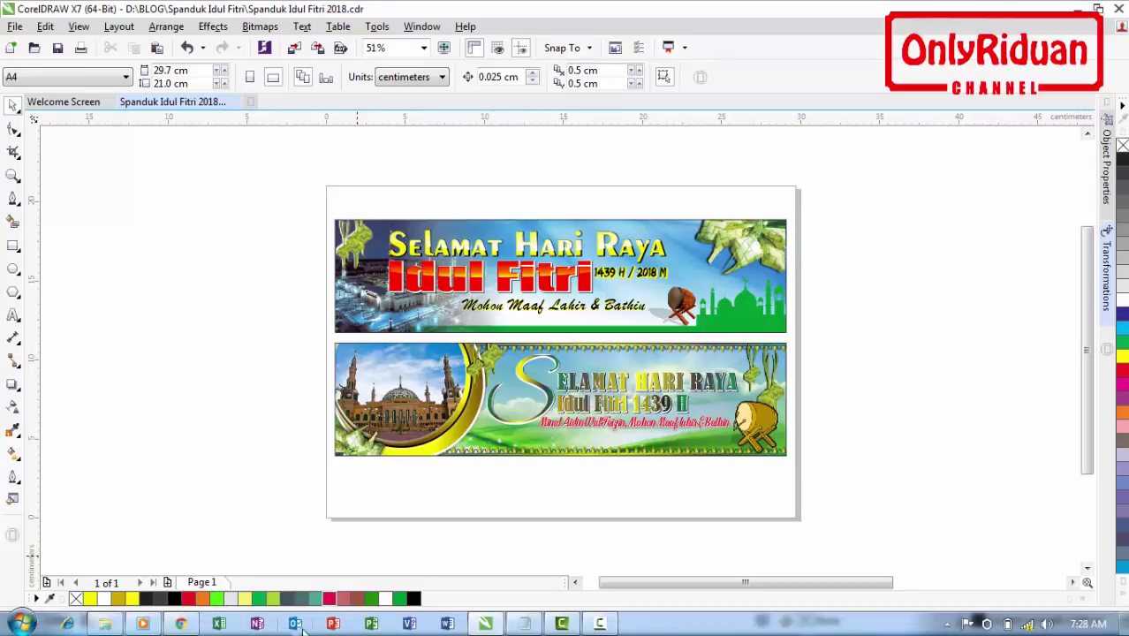
- Examine the font files and source images in the Spanduk Idul Fitri folder on drive D
click(113, 624)
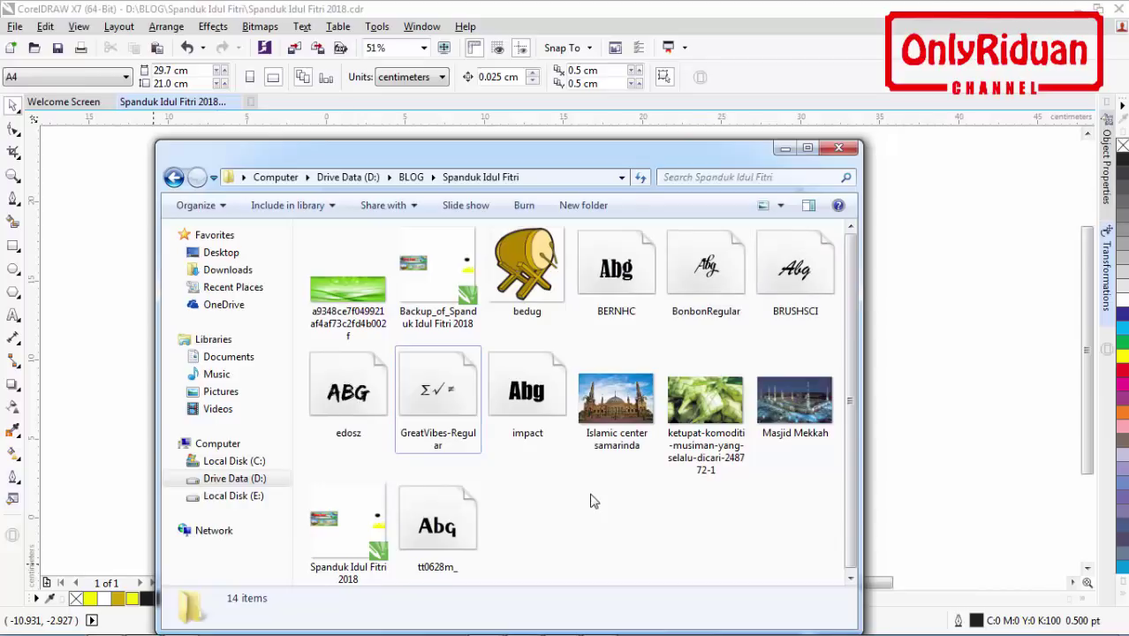
right_click(703, 258)
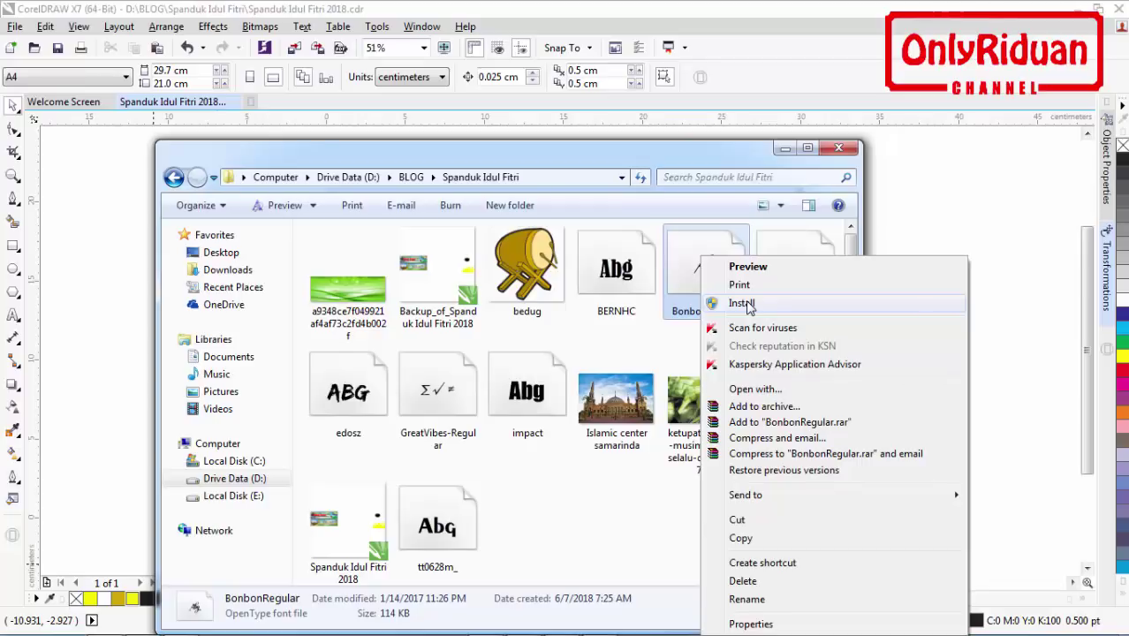
click(563, 515)
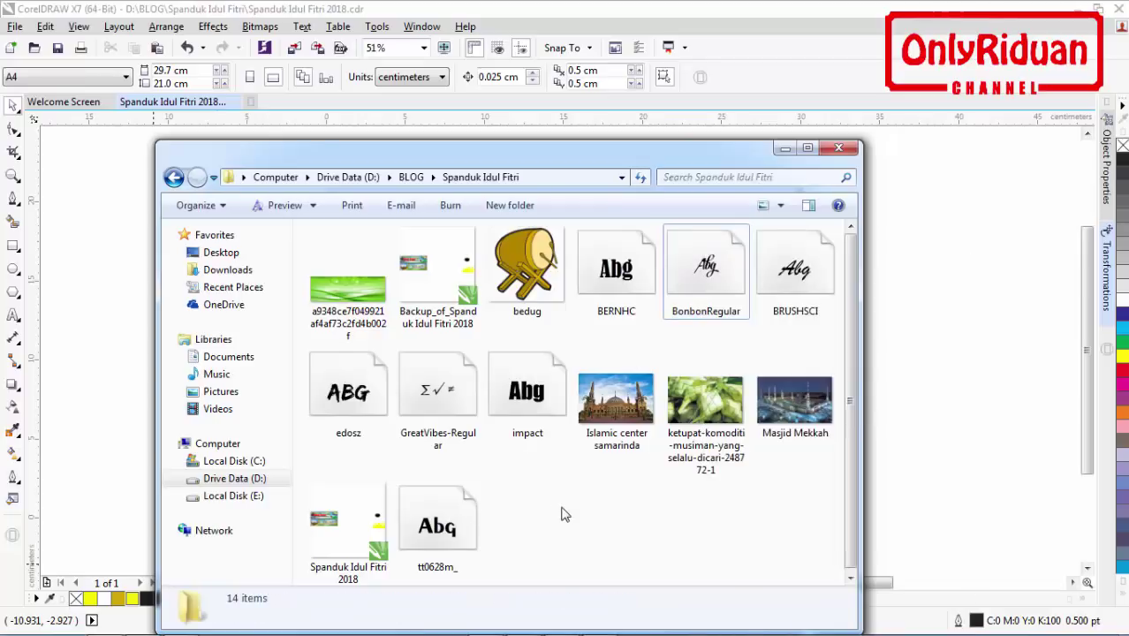
click(359, 530)
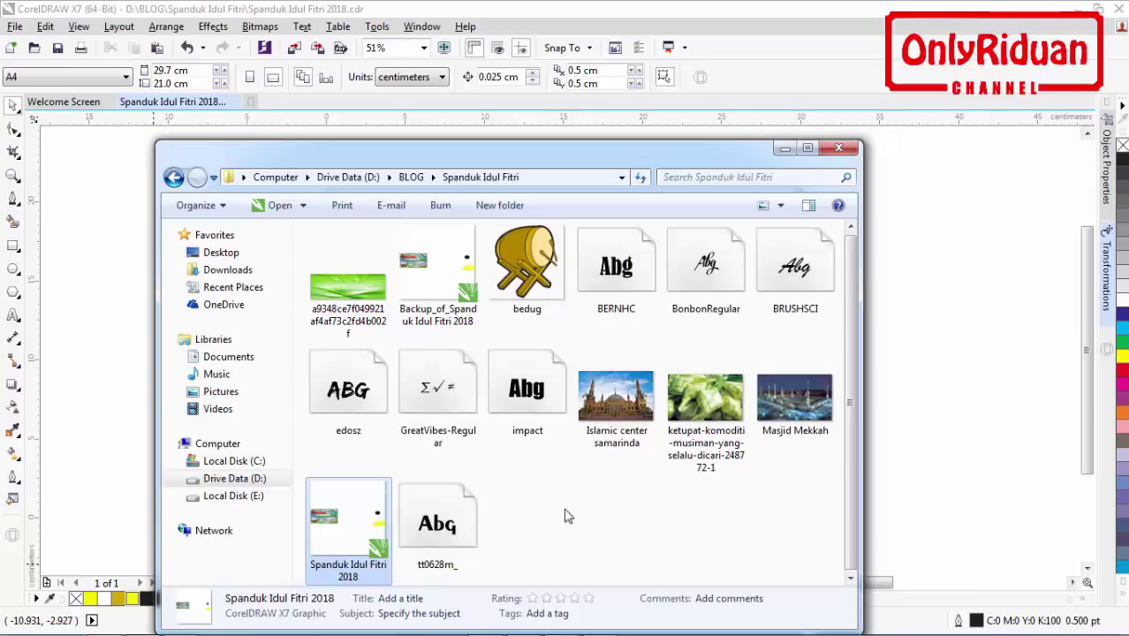
key(alt+F4)
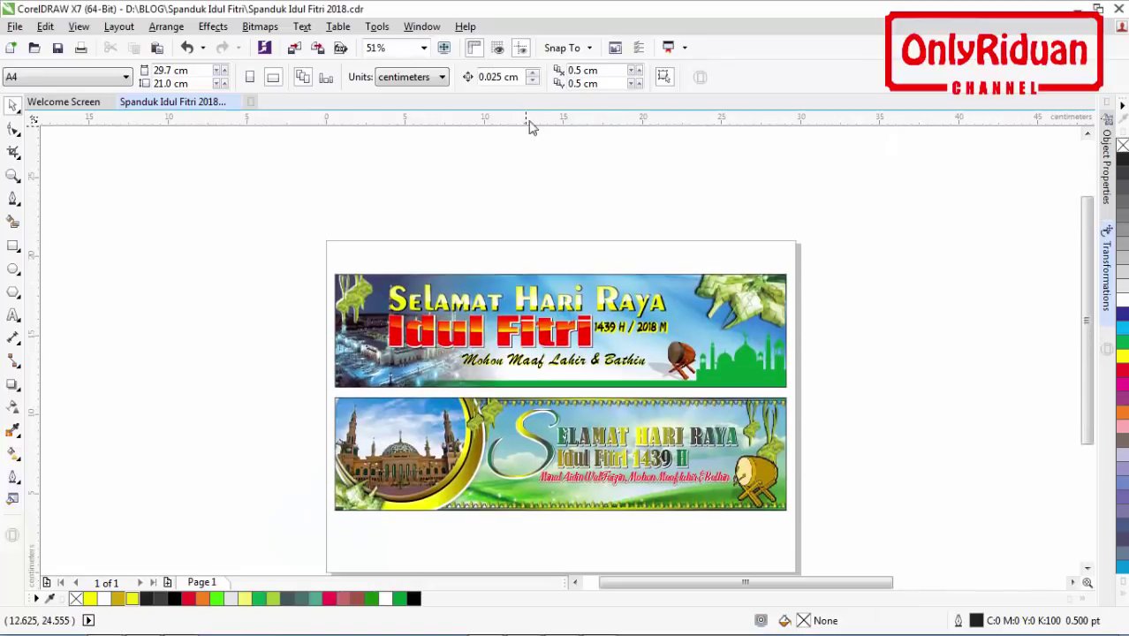
click(106, 624)
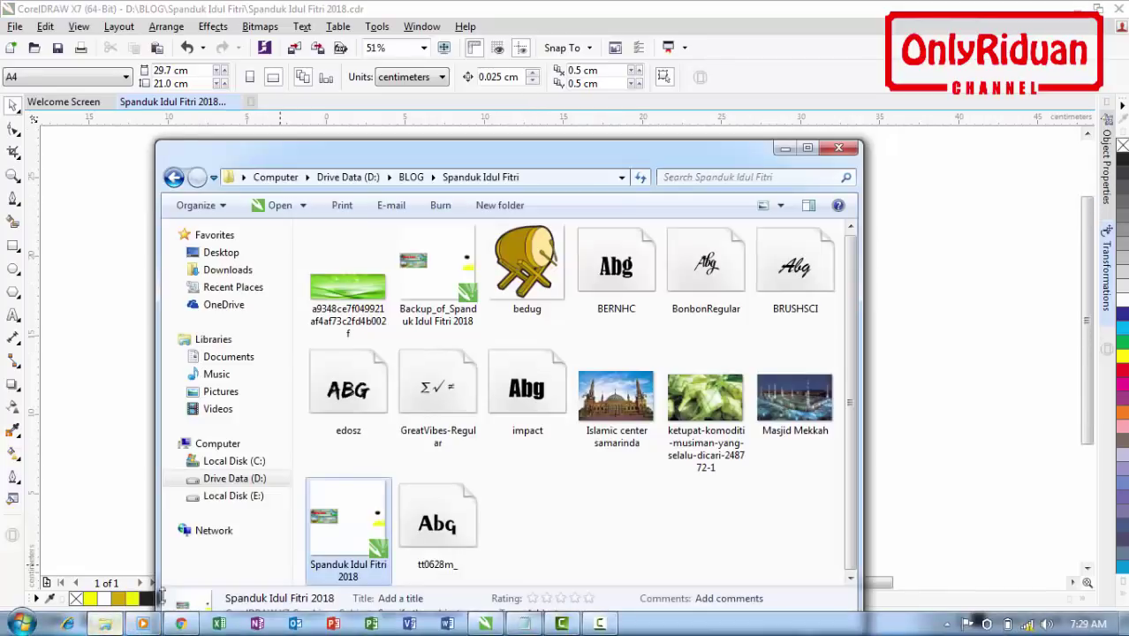
drag(463, 157, 462, 86)
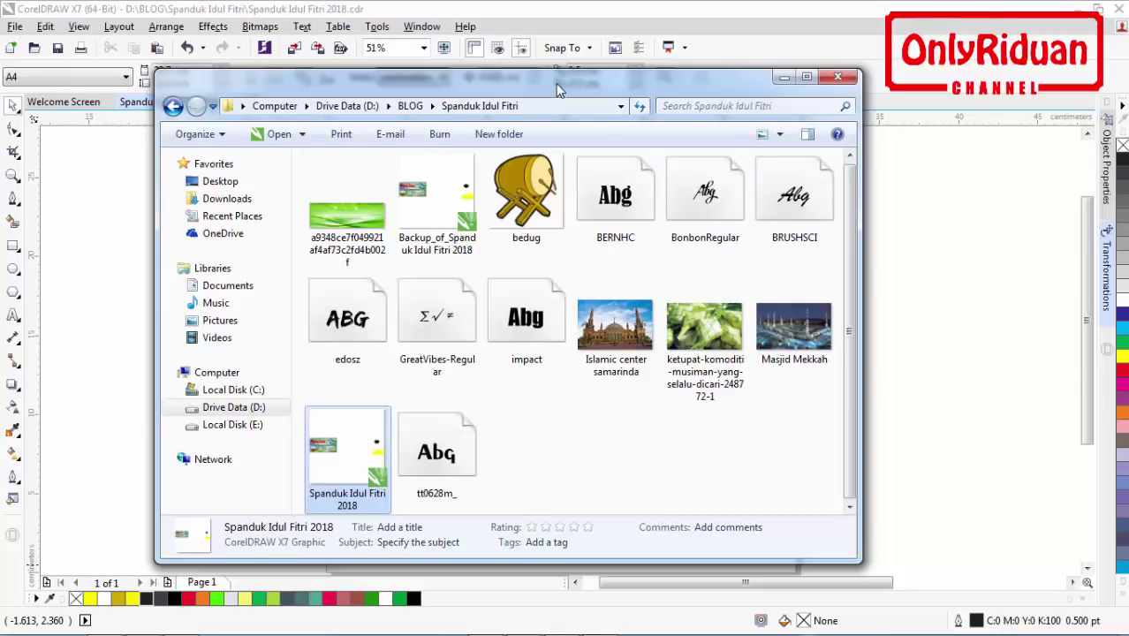
drag(555, 83, 550, 128)
click(778, 121)
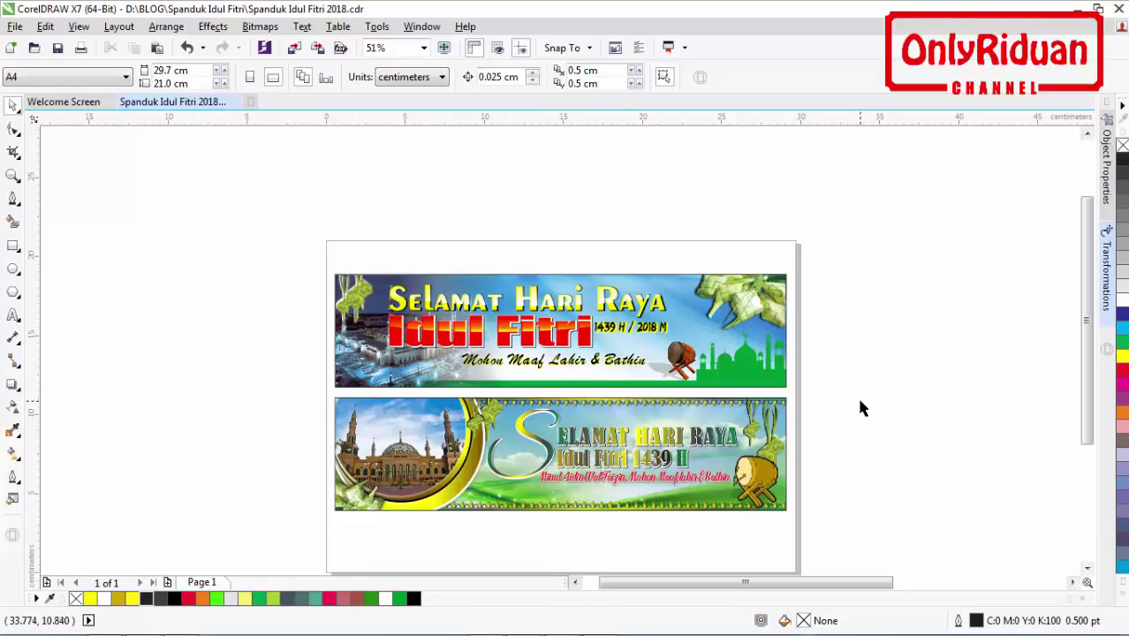
- Create a new A4 landscape document, 29.7 by 21 cm, in CMYK color mode at 300 dpi
click(15, 27)
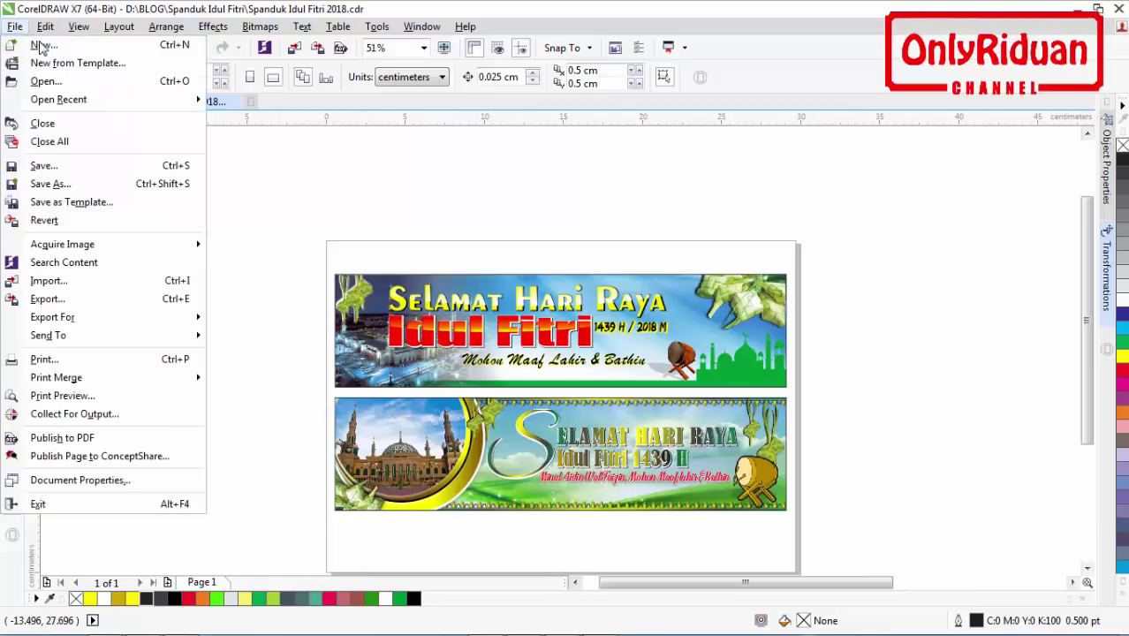
key(Escape)
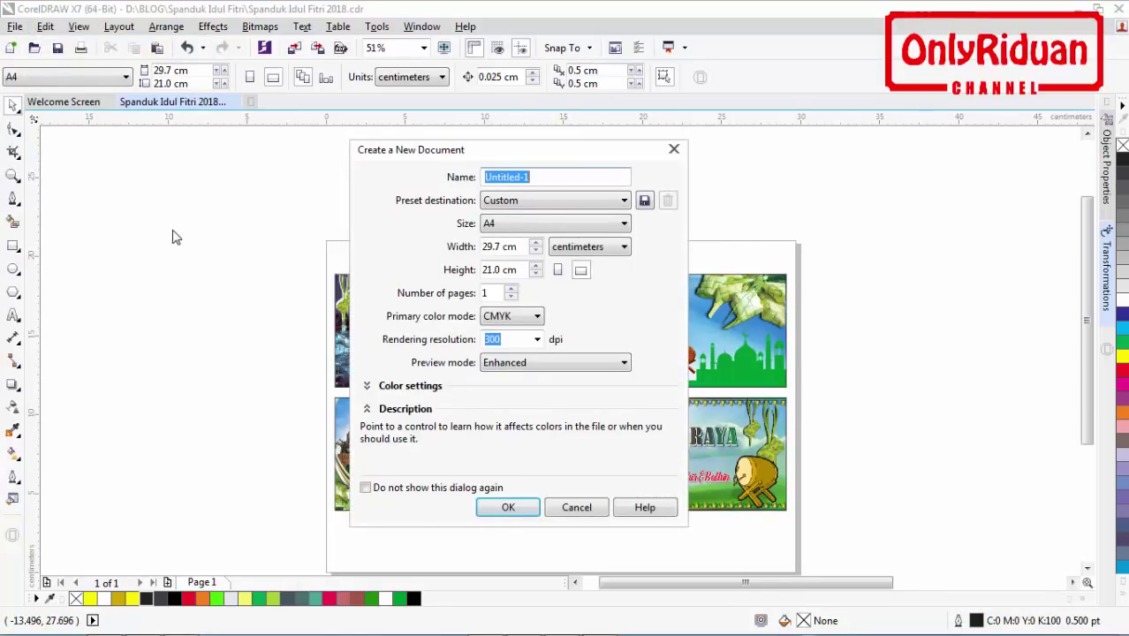
drag(543, 152, 529, 169)
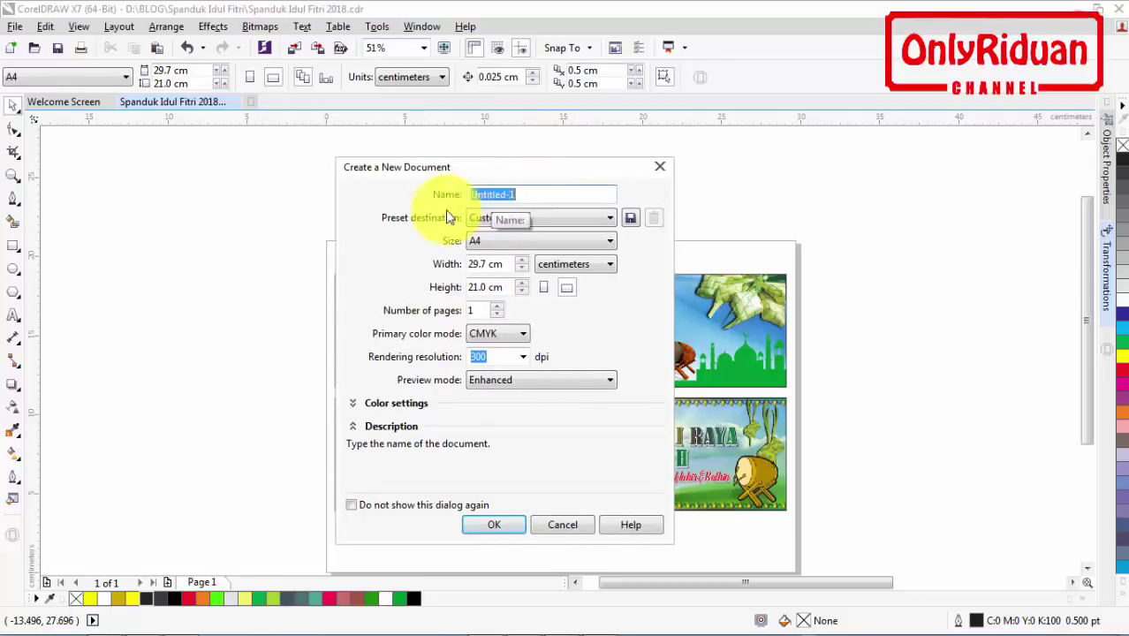
click(494, 247)
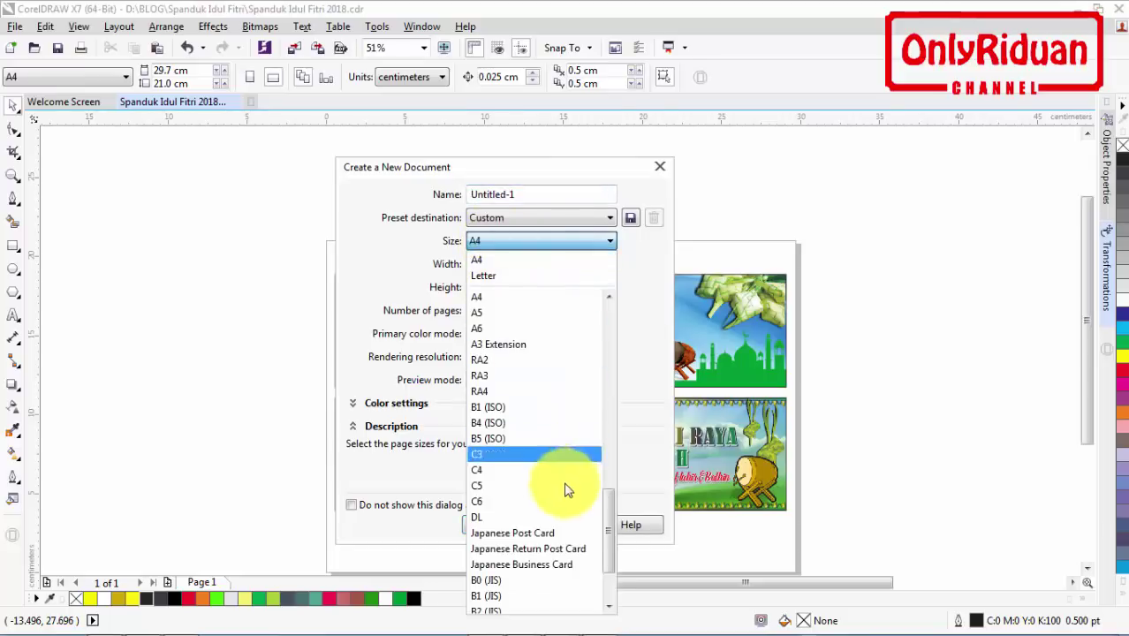
drag(609, 527, 610, 583)
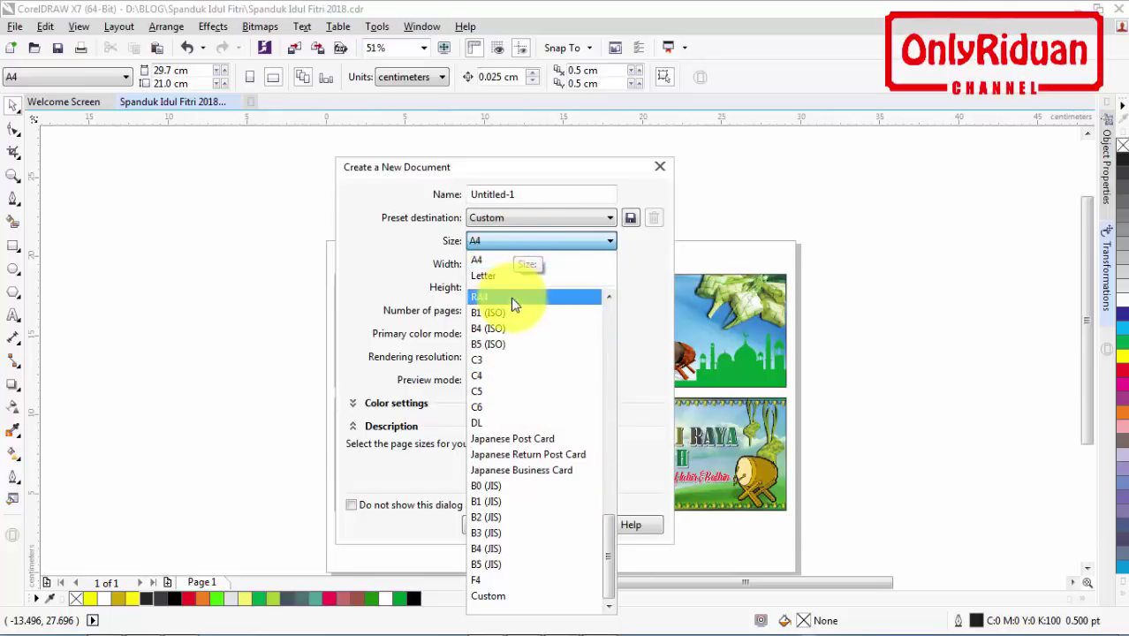
click(497, 240)
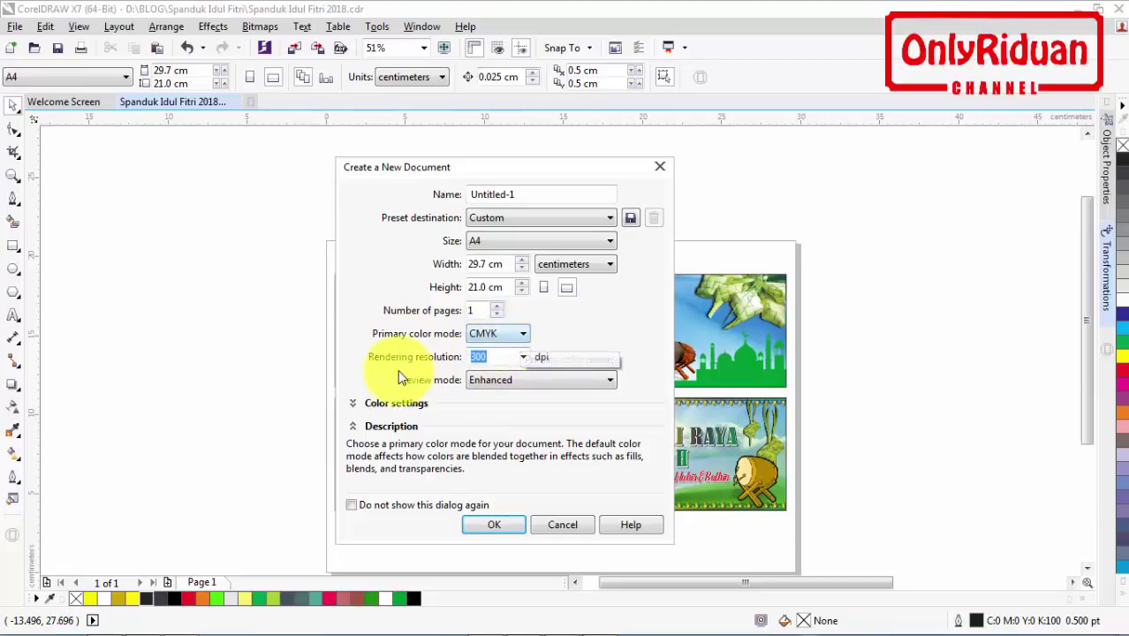
click(494, 524)
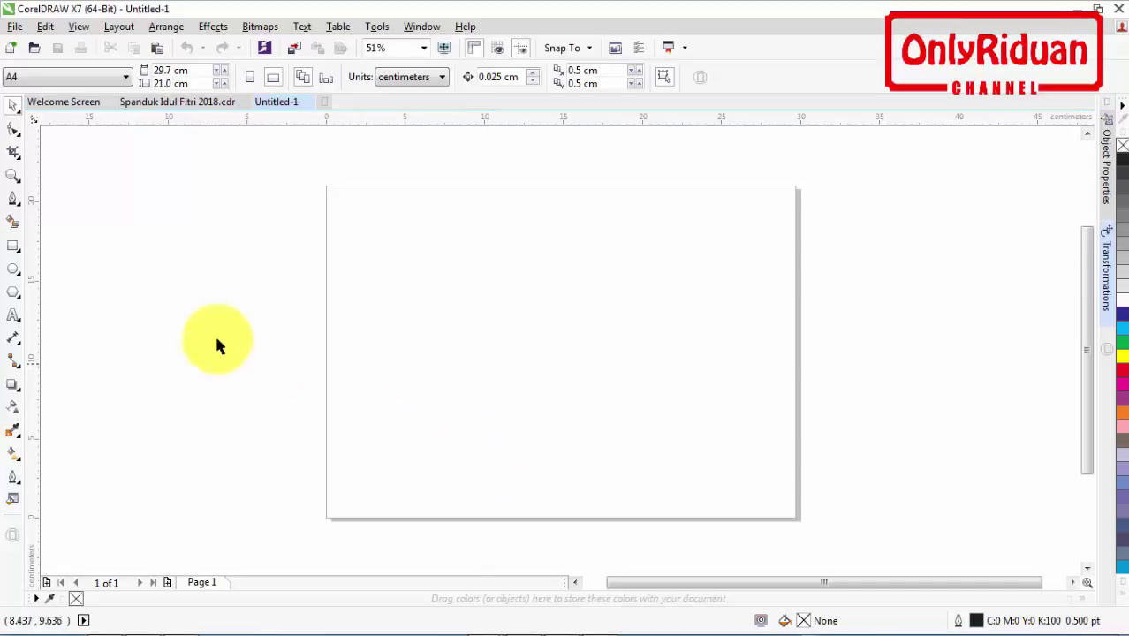
- Draw a wide rectangle about 26.8 by 7.5 cm across the upper half of the page
click(14, 248)
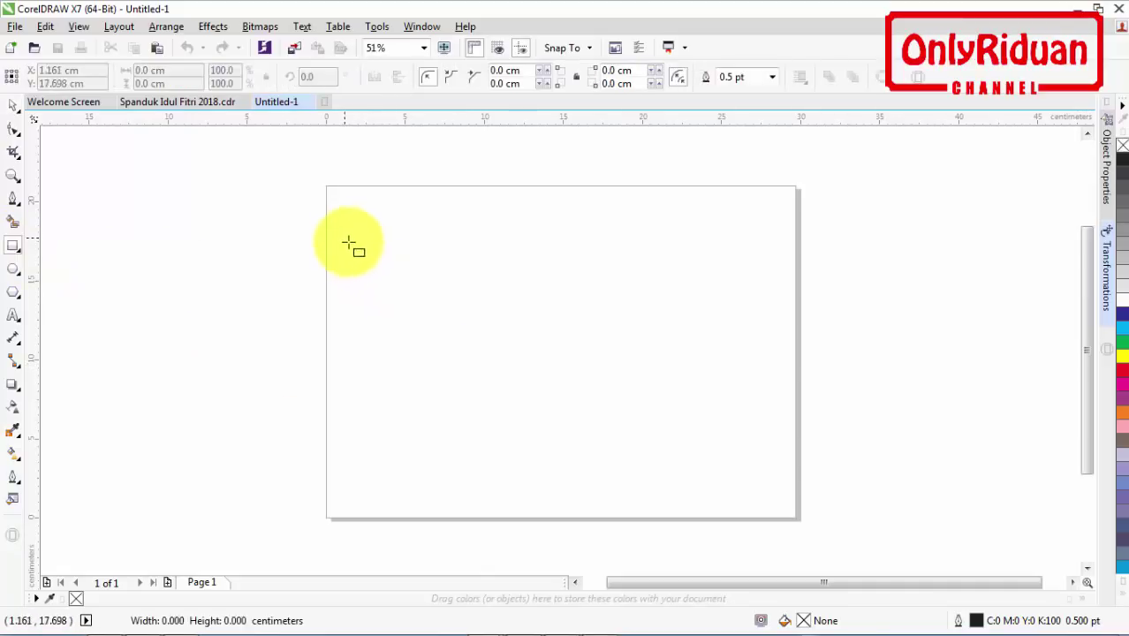
mouse_move(344, 236)
mouse_down()
mouse_move(692, 345)
mouse_move(767, 356)
mouse_up()
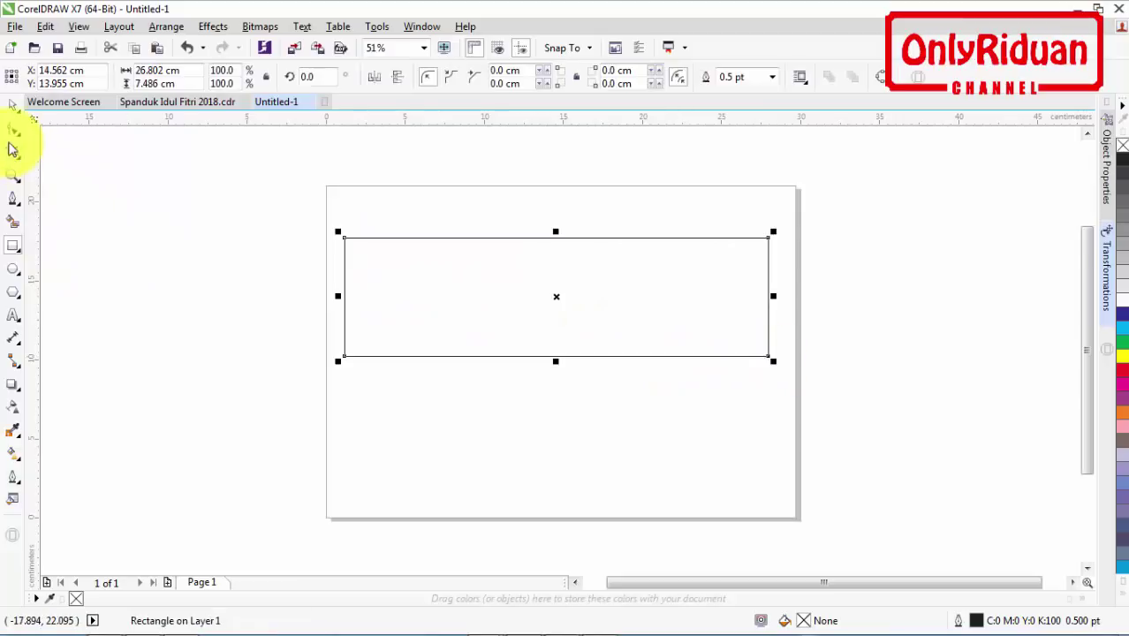
click(14, 106)
click(499, 313)
click(510, 313)
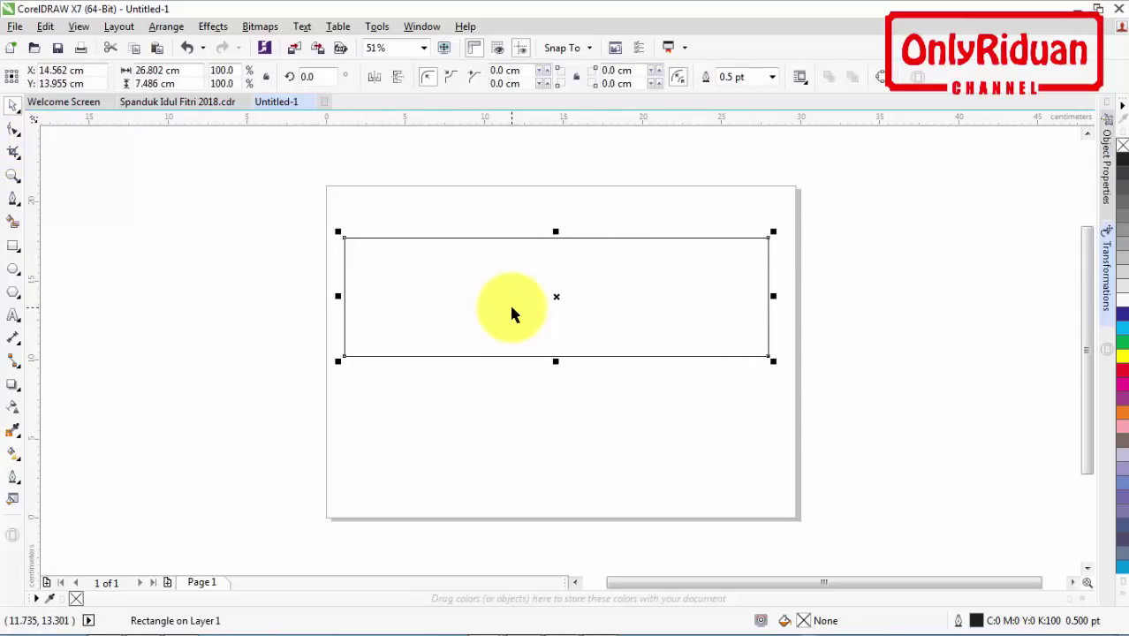
click(275, 212)
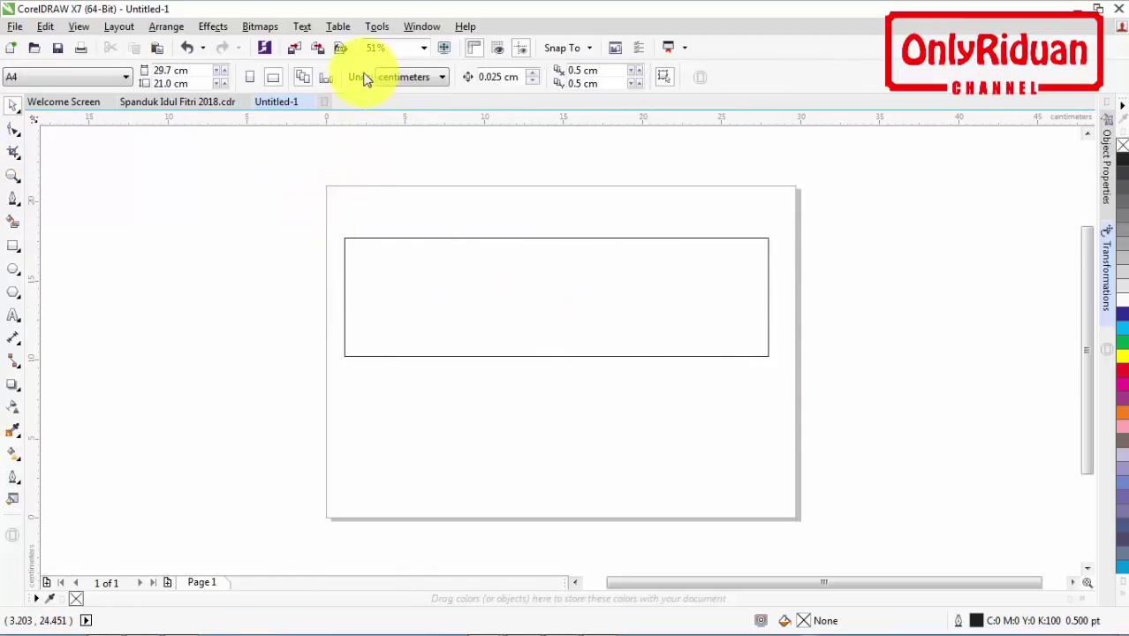
- Set the rectangle's width to 40 cm and its height to 10 cm
click(499, 307)
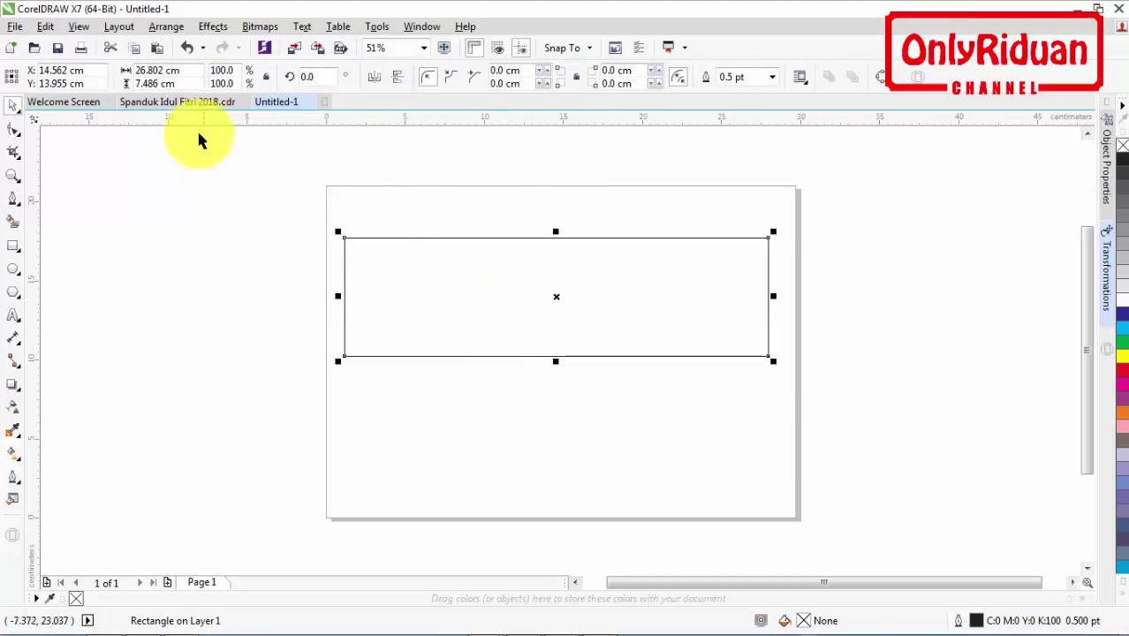
drag(162, 69, 136, 70)
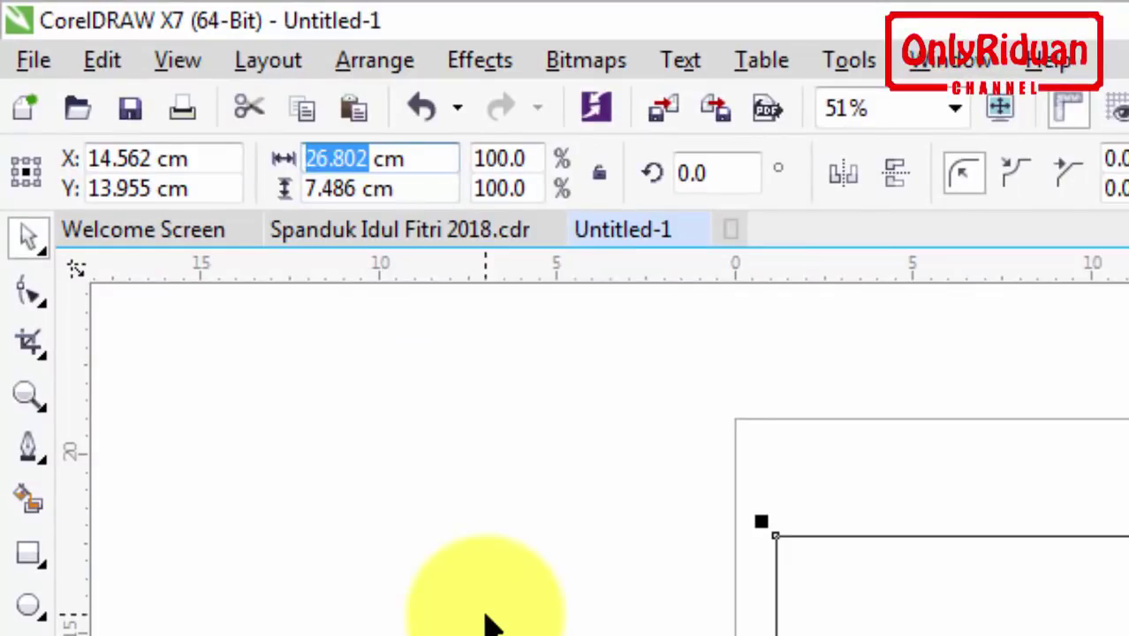
click(371, 159)
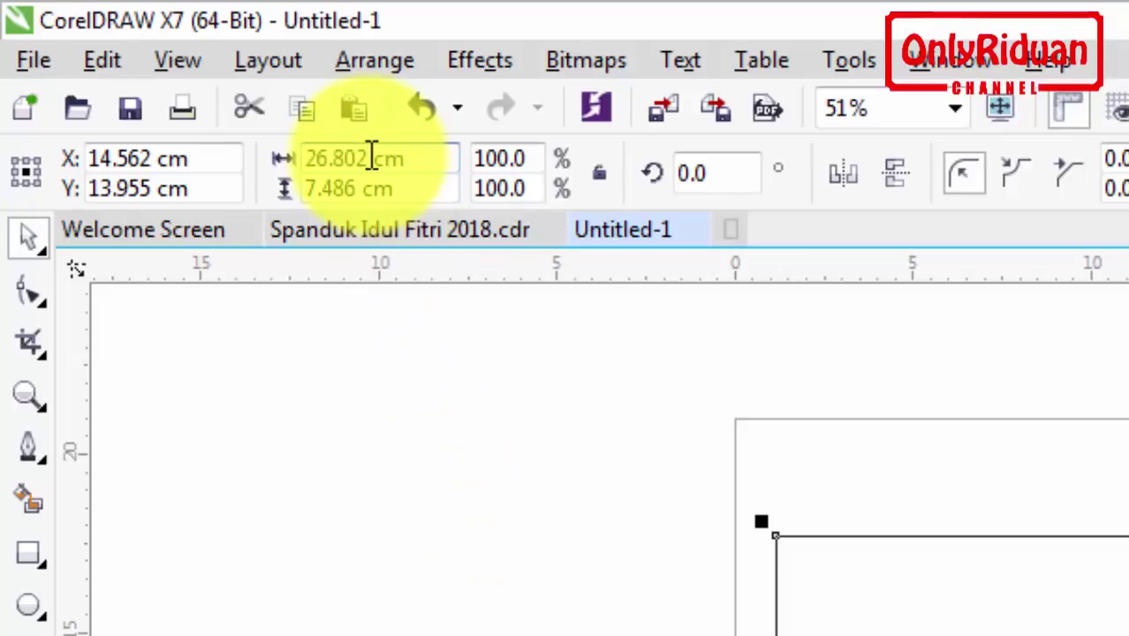
drag(371, 159, 302, 151)
key(BackSpace)
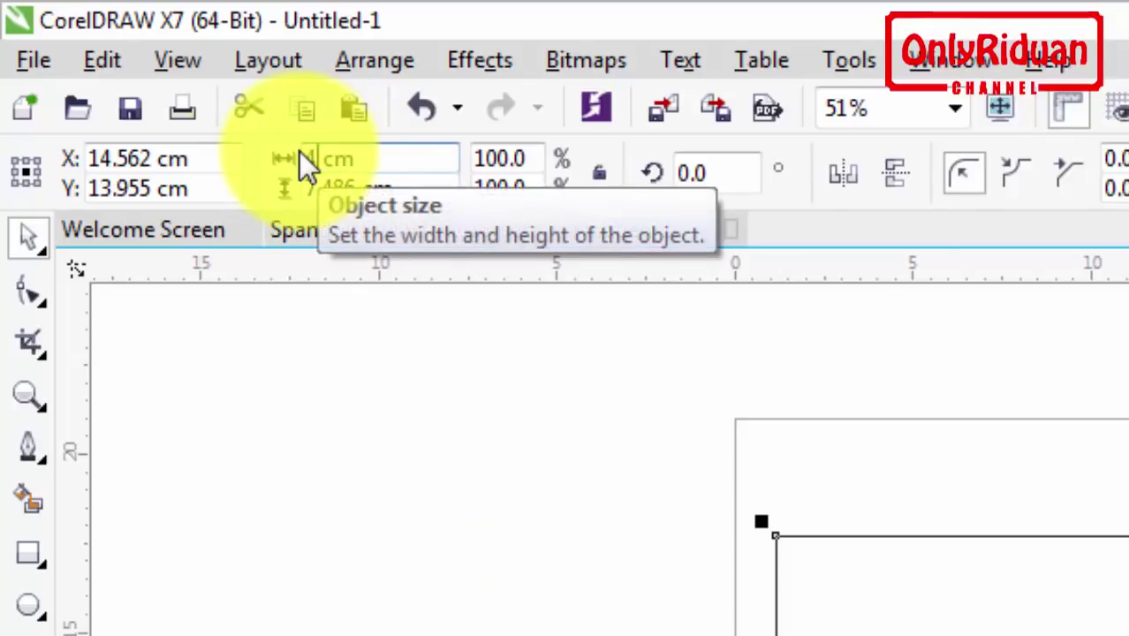
text(40)
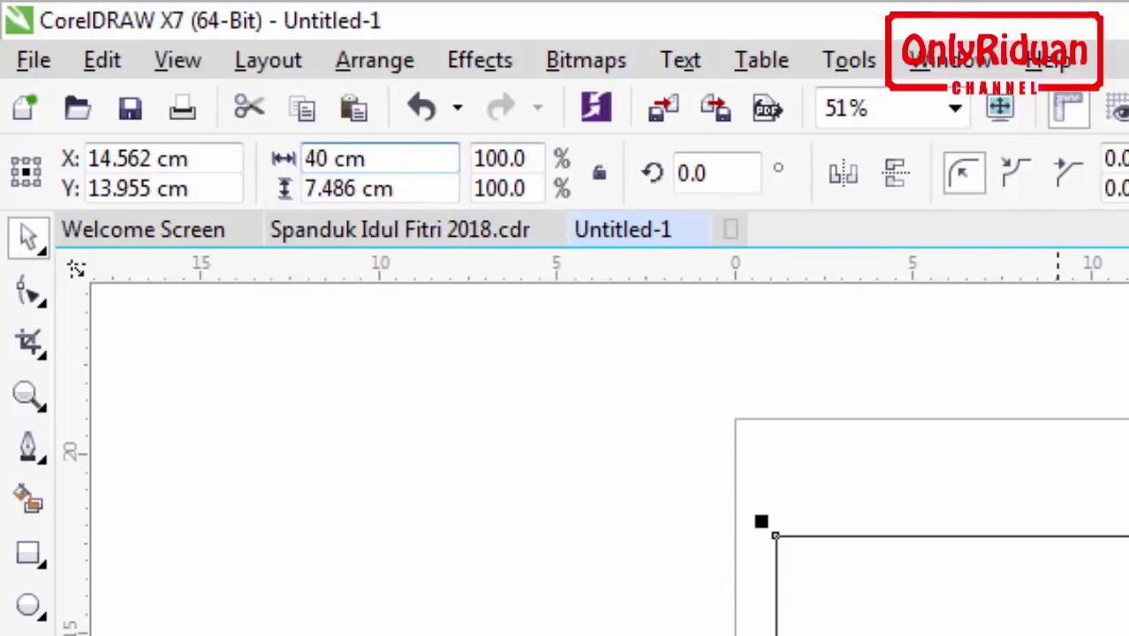
drag(356, 187, 308, 185)
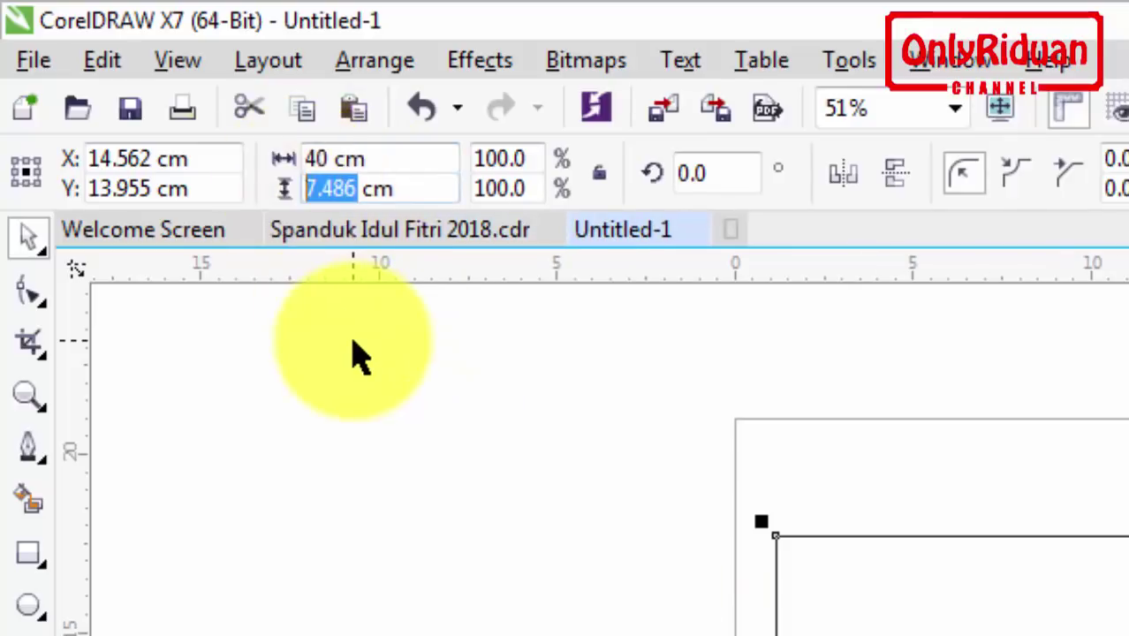
text(10)
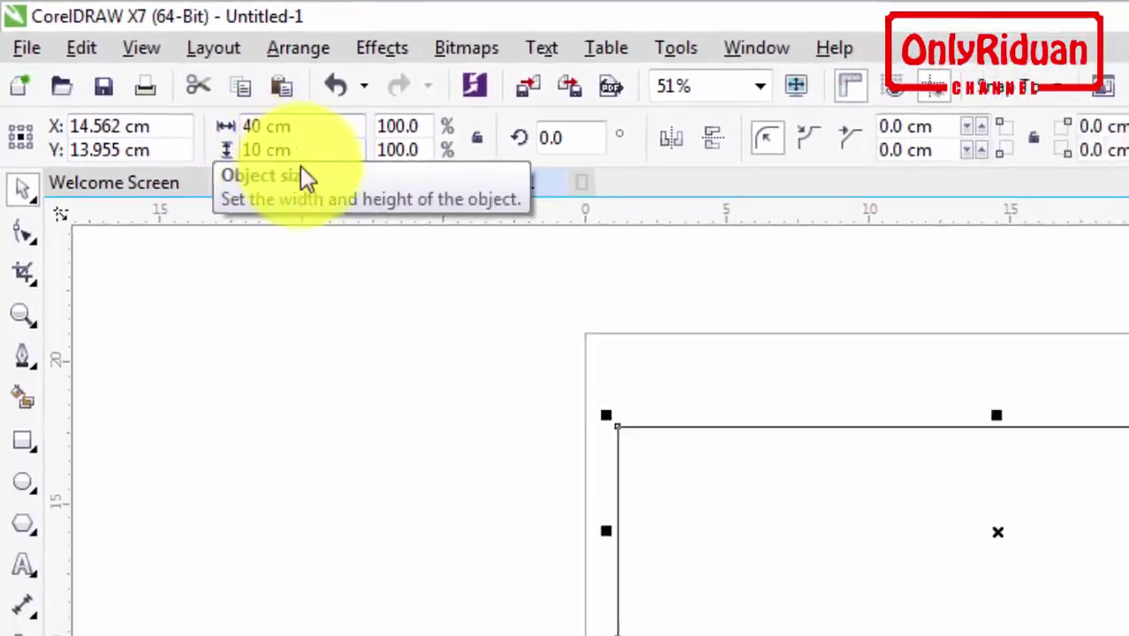
drag(340, 296, 236, 269)
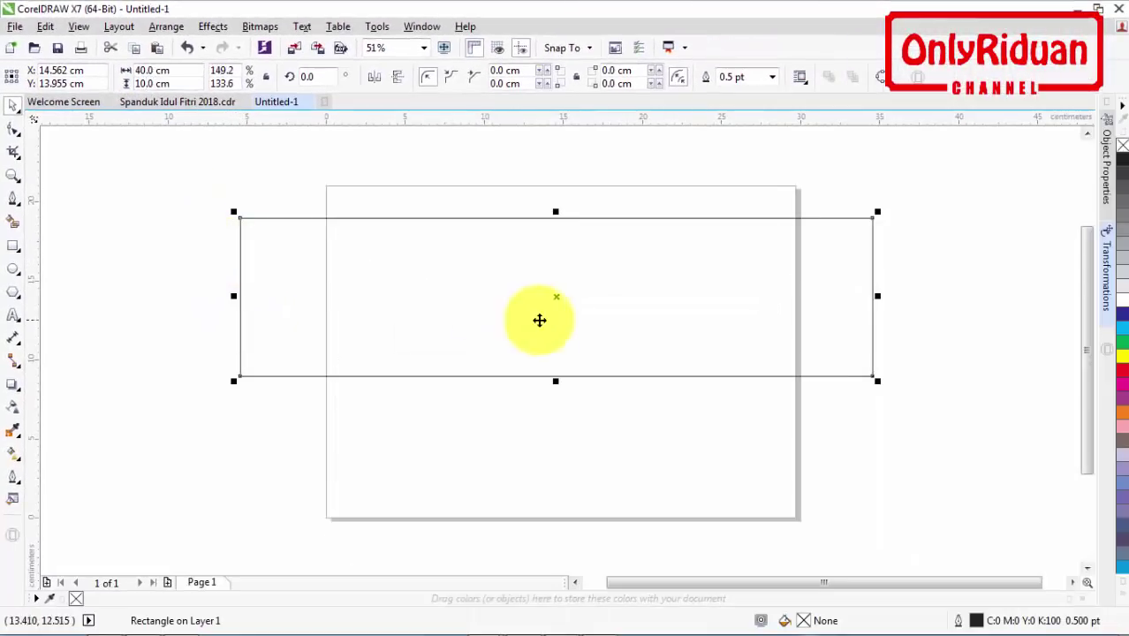
- Move the rectangle to the page's left edge and scale it proportionally to about 28.3 by 7.1 cm to fit the page width
drag(555, 297, 649, 302)
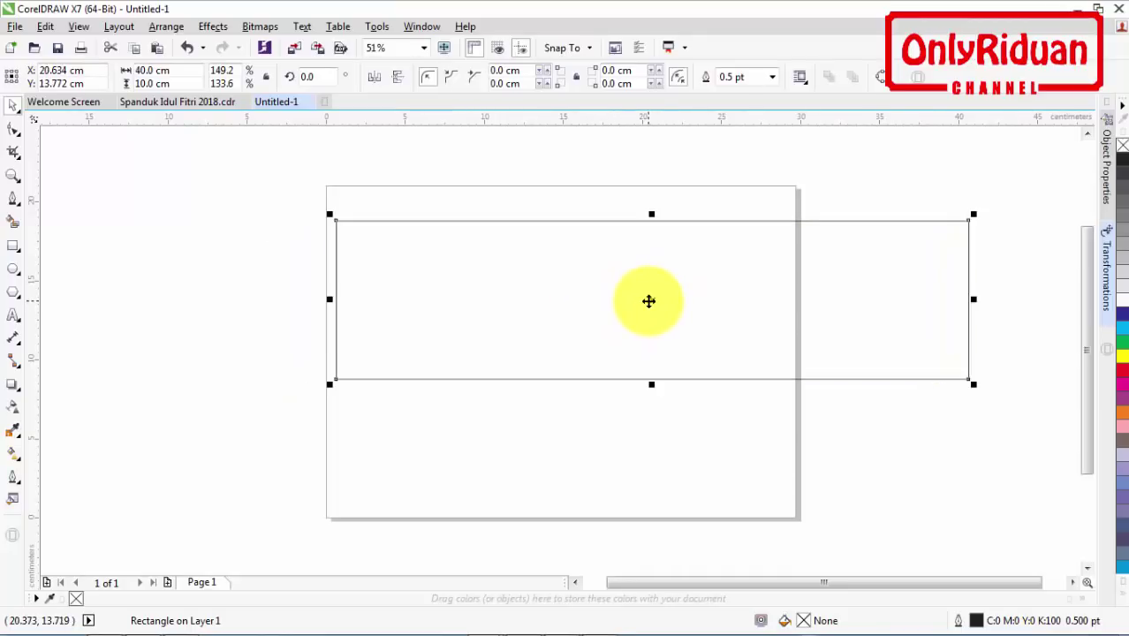
drag(975, 387, 792, 341)
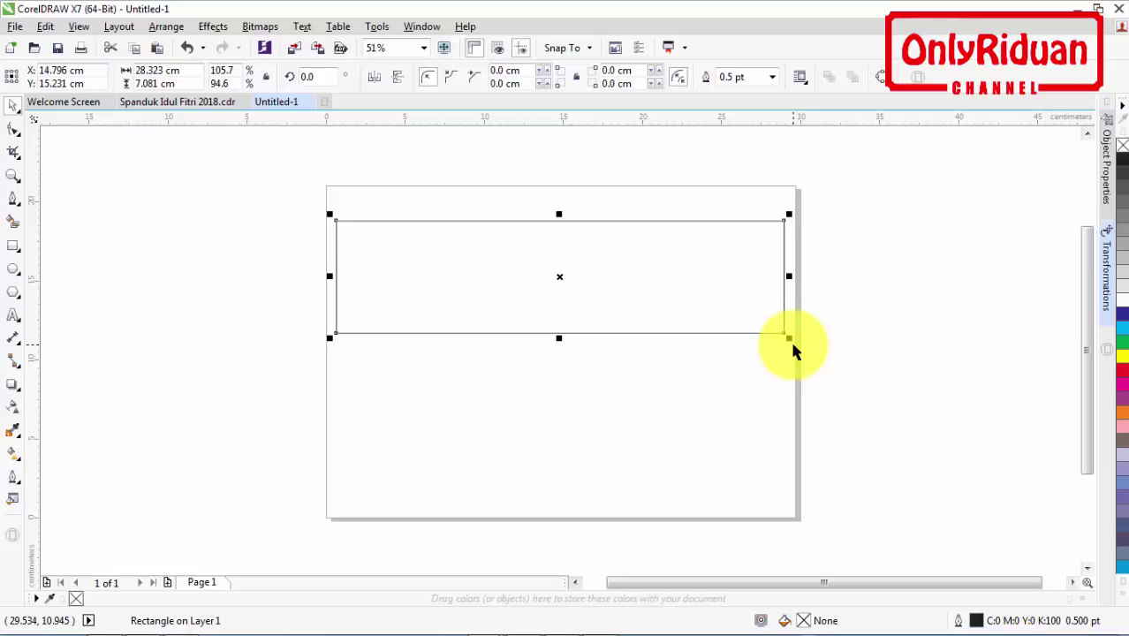
click(831, 323)
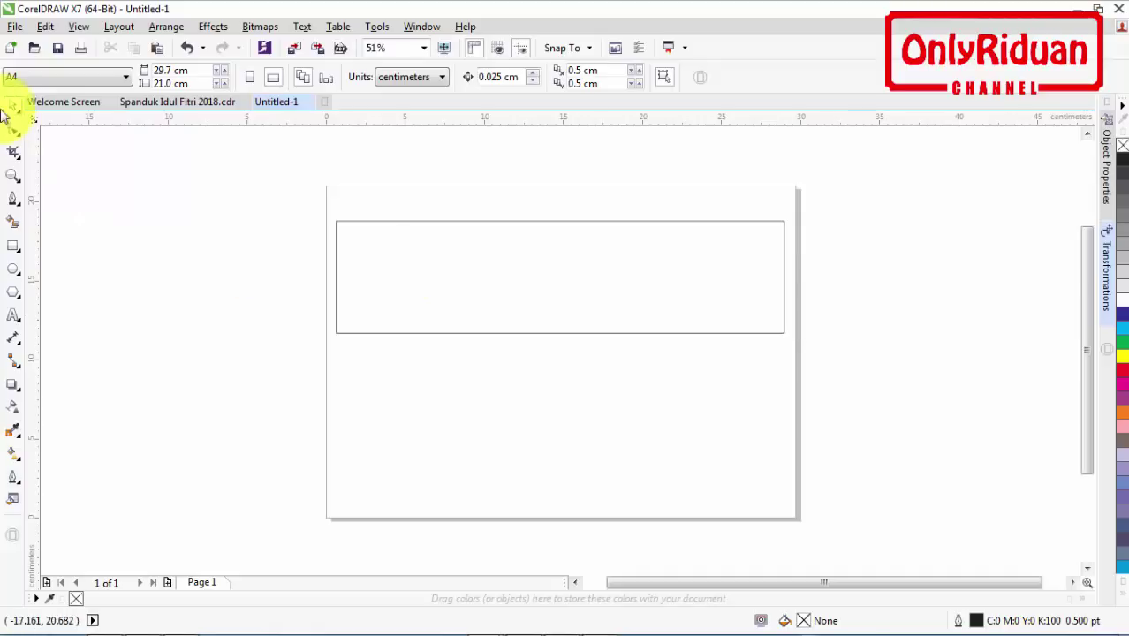
- Import the green background image a9348ce7f049921af4af73c2fd4b002f about 29.9 by 10 cm large and place it below the rectangle
click(17, 27)
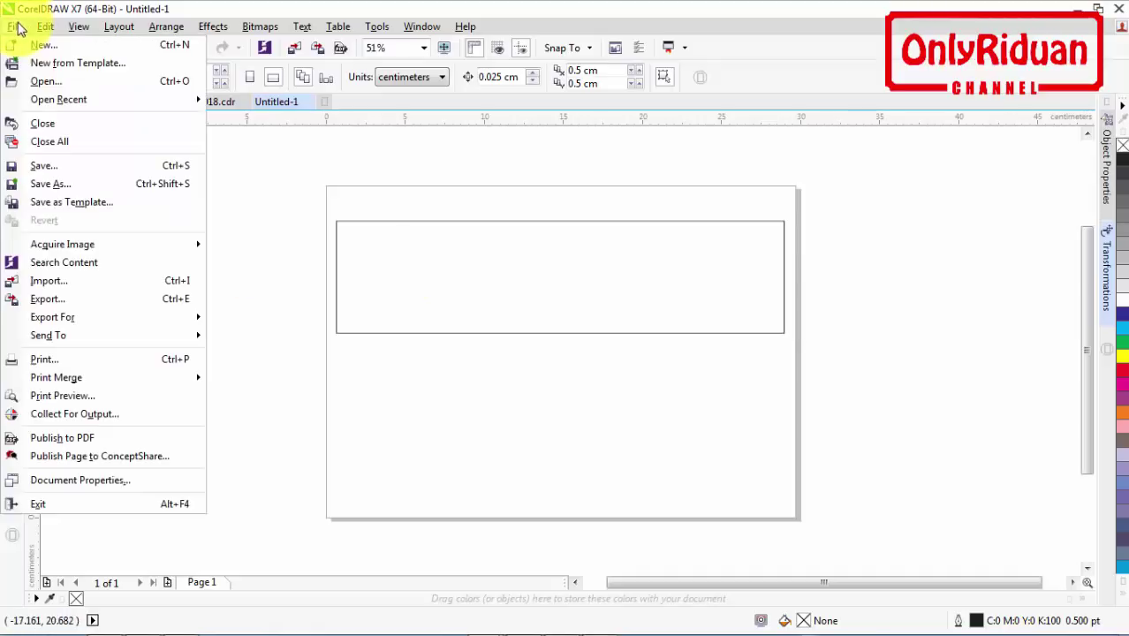
click(53, 280)
click(239, 276)
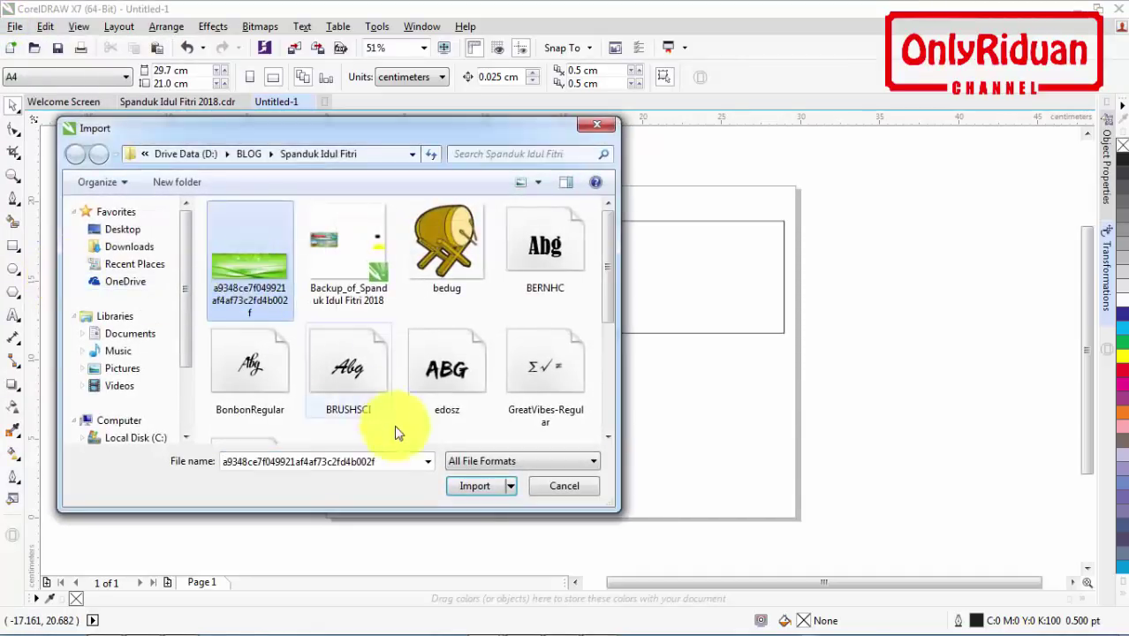
click(461, 486)
drag(327, 208, 799, 366)
drag(511, 285, 552, 411)
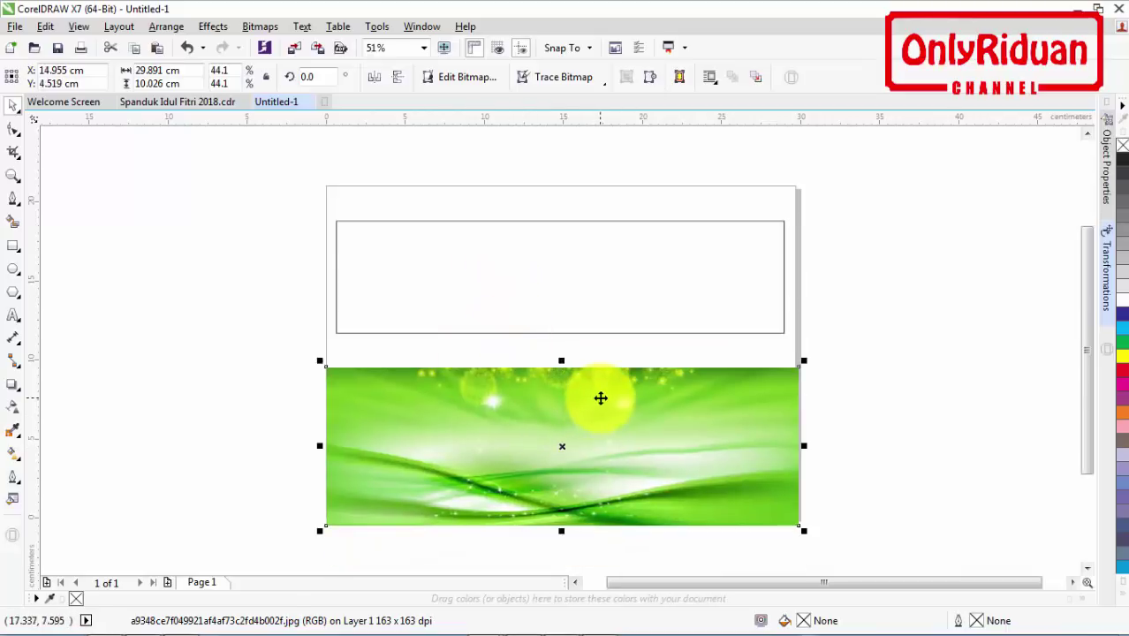
- PowerClip the green background image inside the wide rectangle and deselect the result
right_click(600, 399)
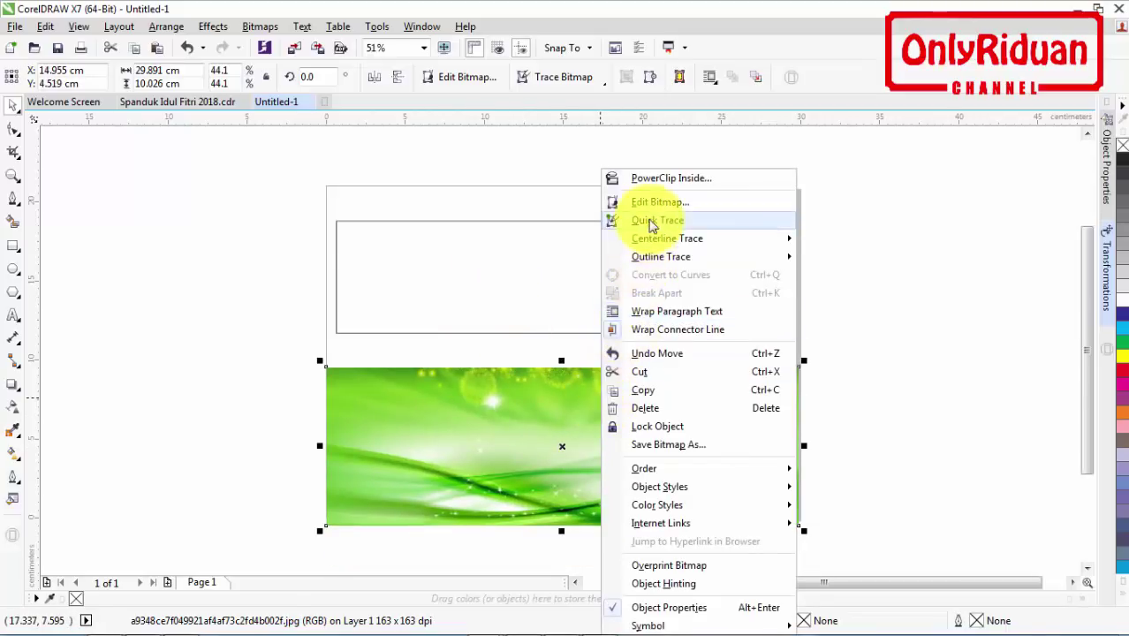
click(668, 179)
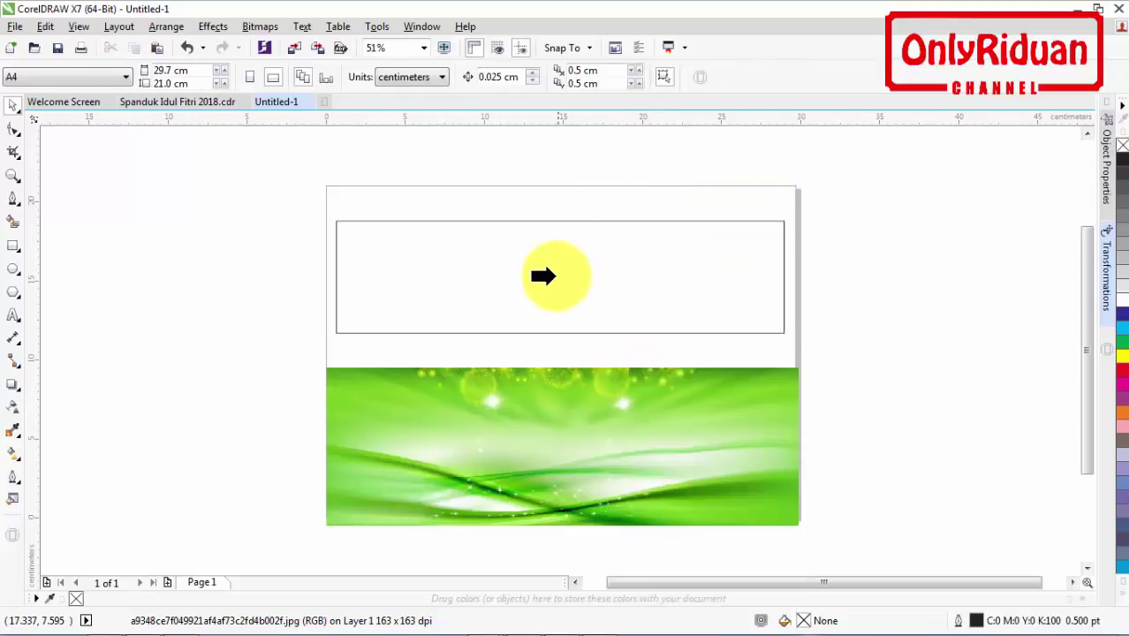
click(557, 281)
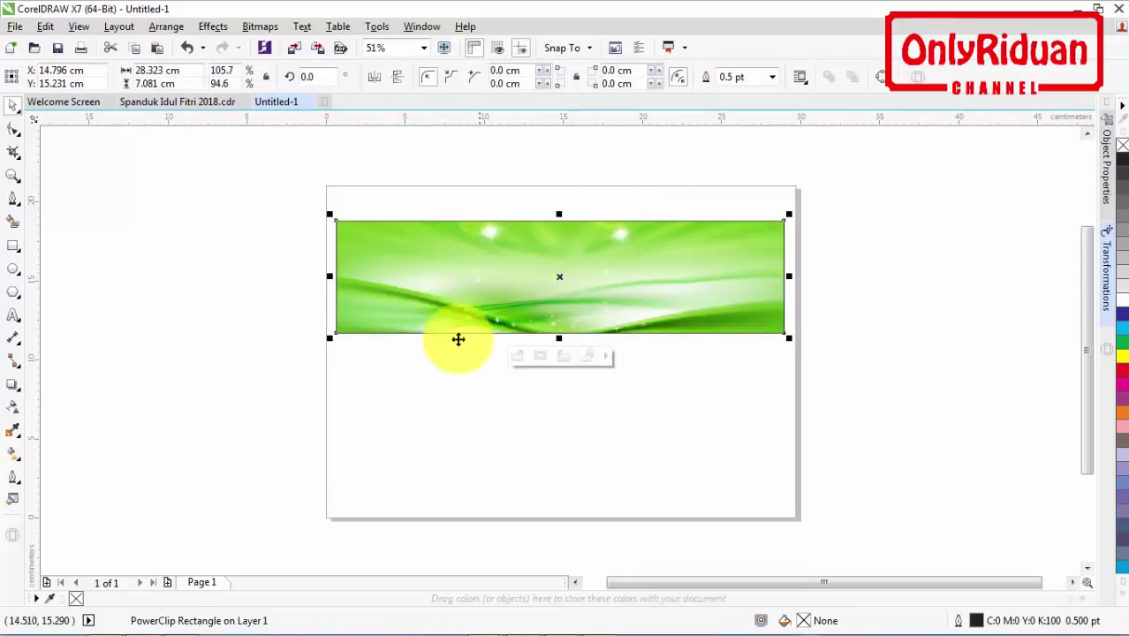
click(443, 391)
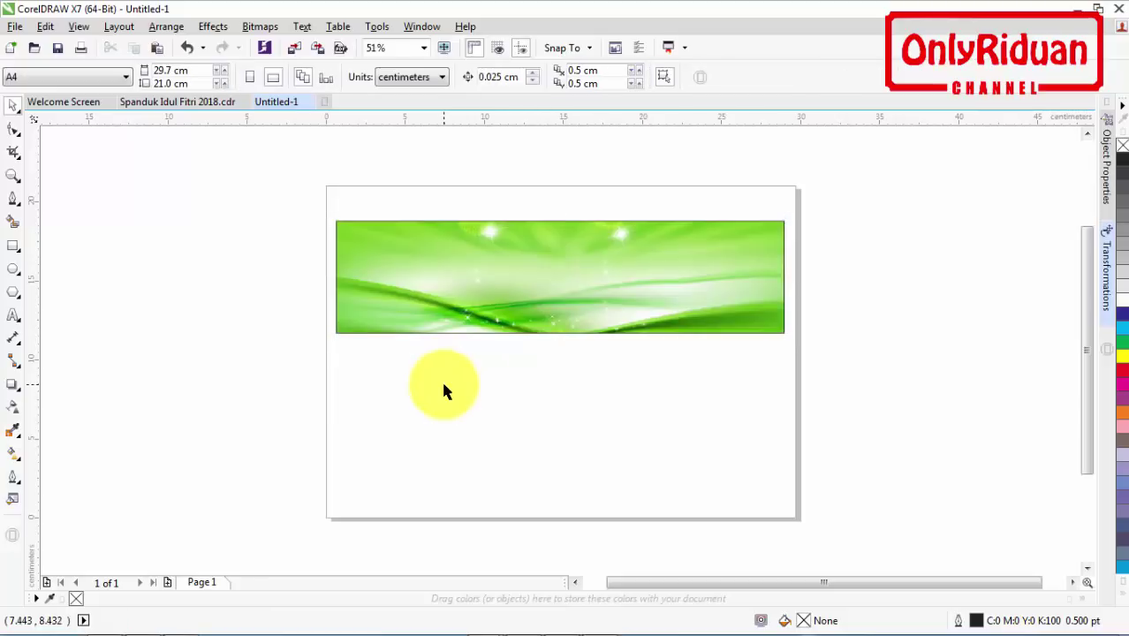
- Check the reference banner in Spanduk Idul Fitri 2018.cdr, and draw a circle about 8.4 cm in diameter over the new banner's left end
click(173, 102)
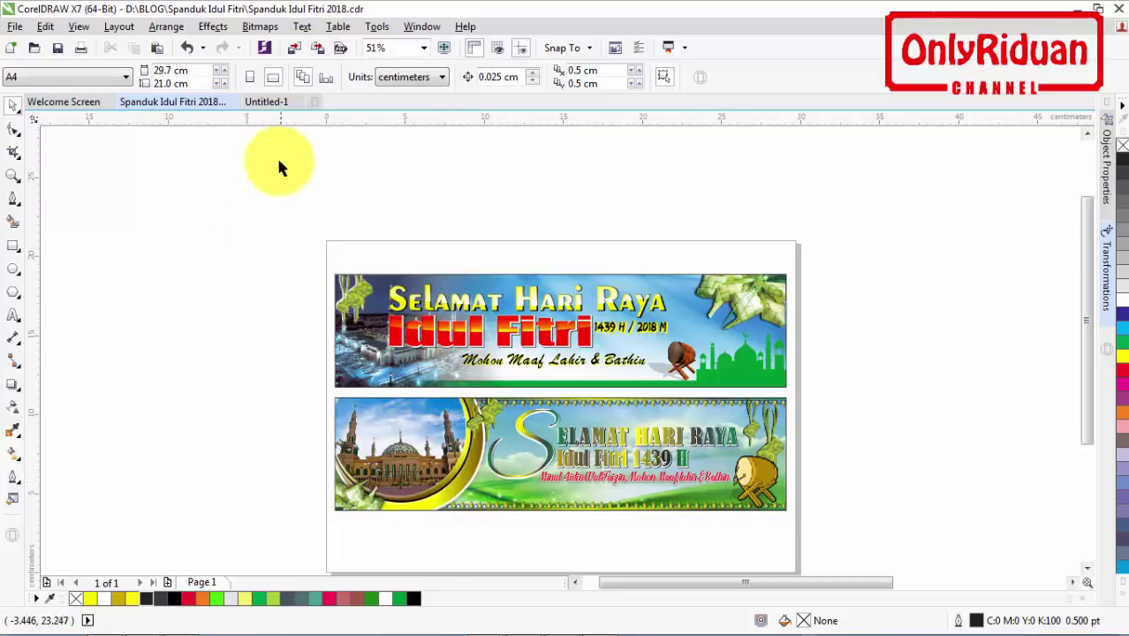
click(251, 103)
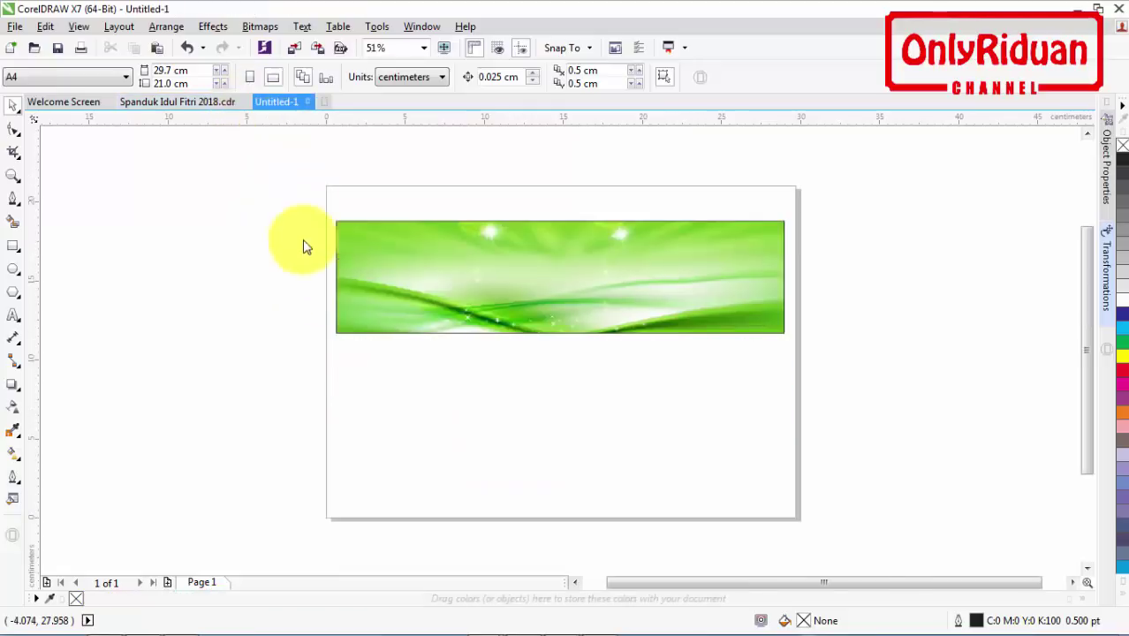
click(15, 275)
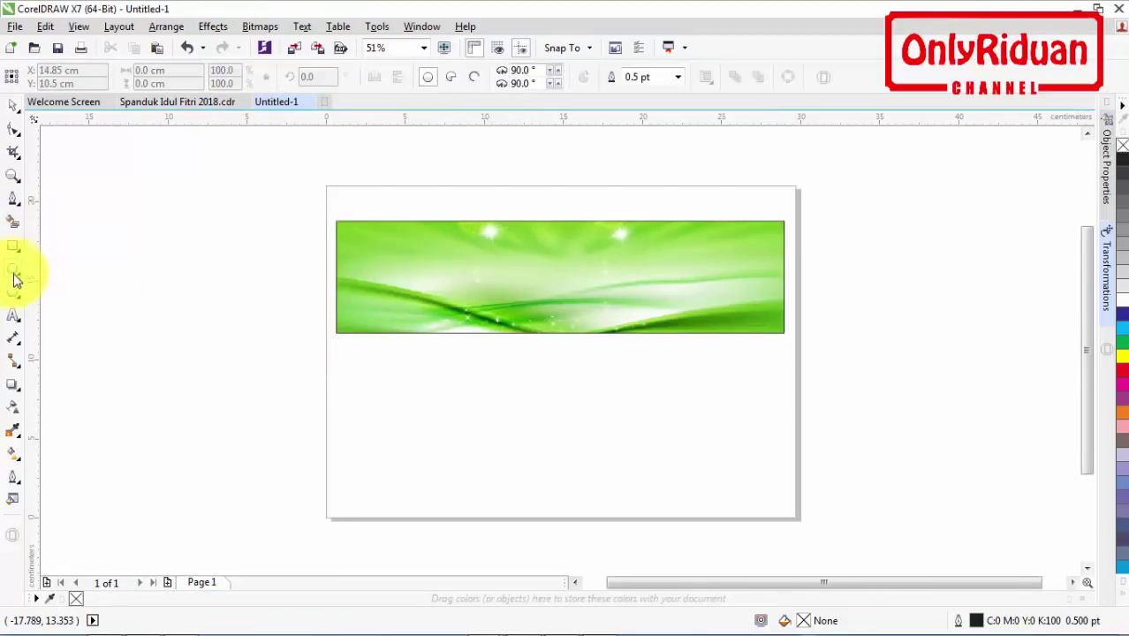
key(ctrl)
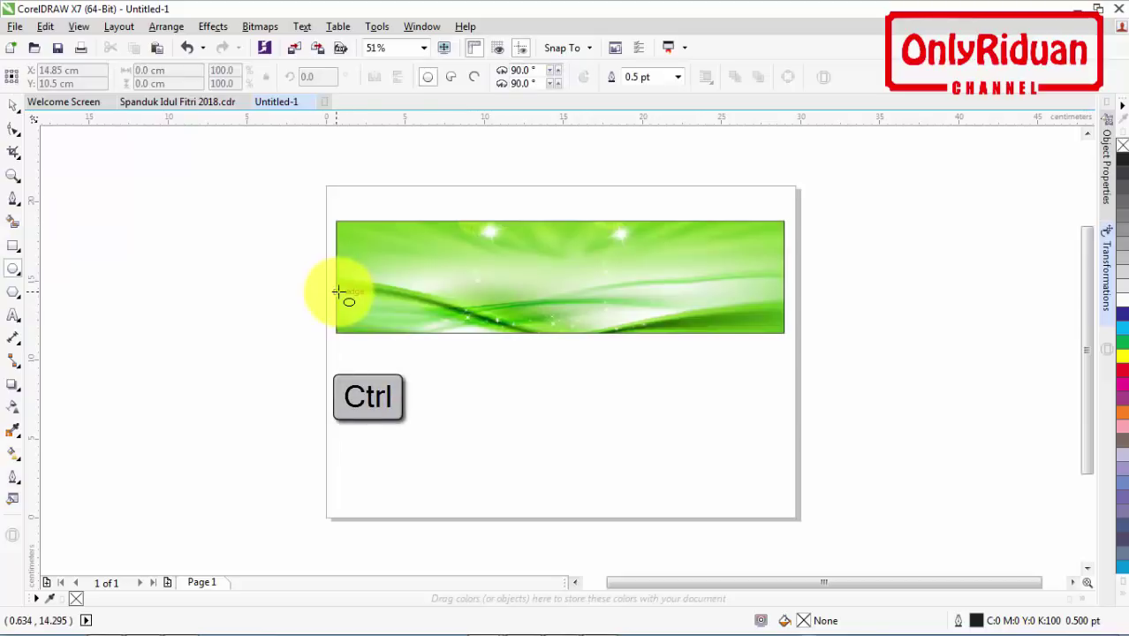
drag(313, 201, 446, 334)
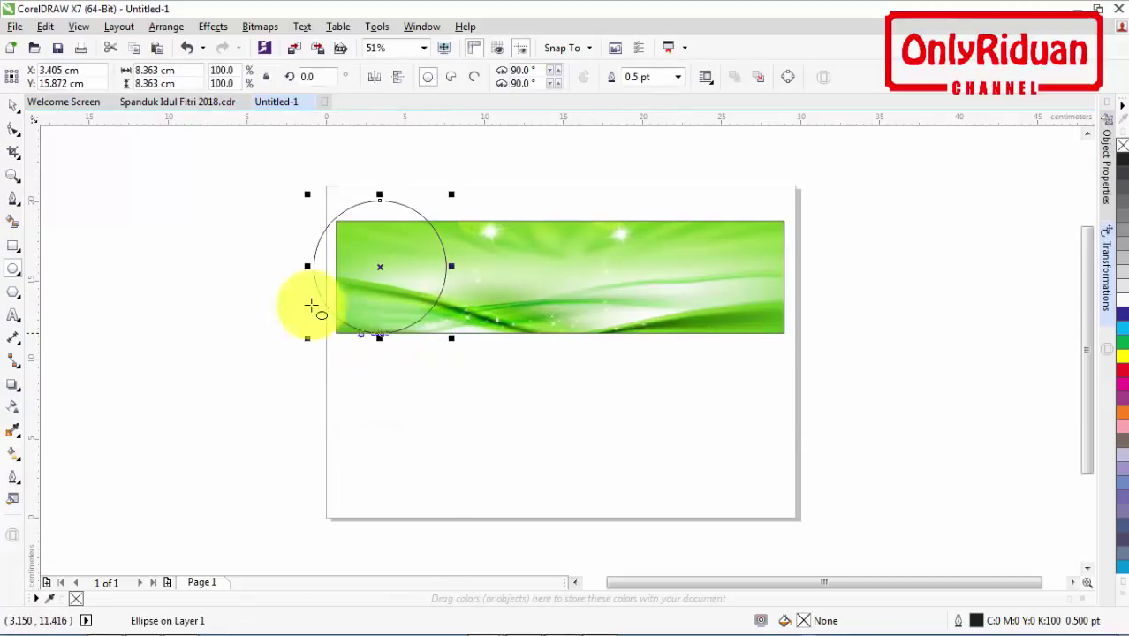
- Add progressively smaller copies of the circle, from about 8.3 cm down to about 7.2 cm, all anchored at its upper-left corner
click(14, 175)
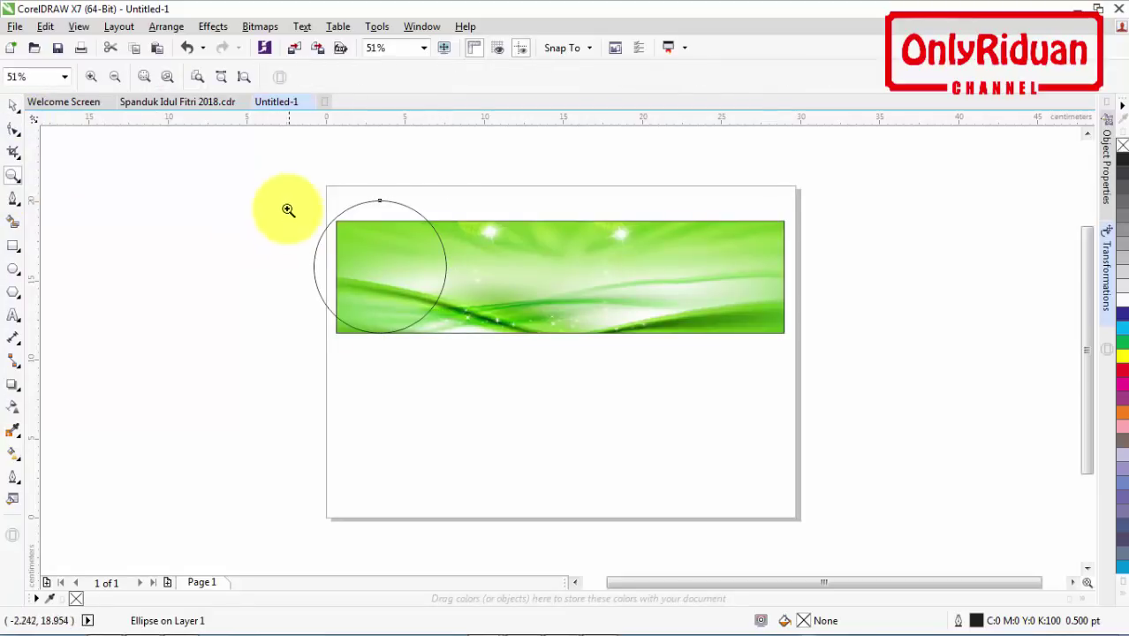
drag(277, 176, 479, 361)
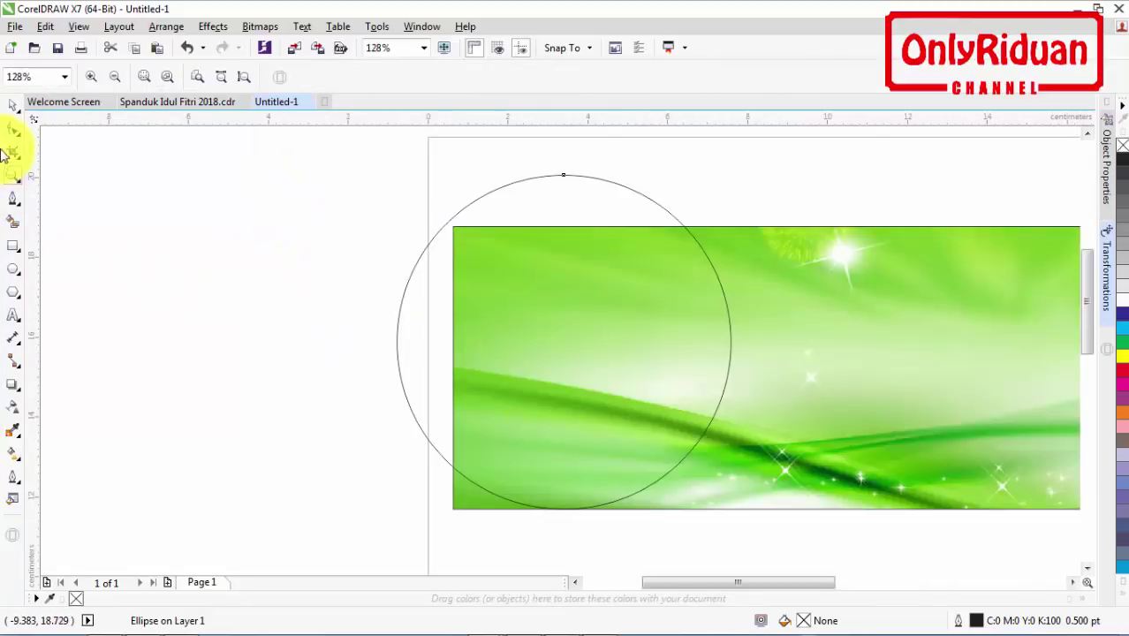
click(13, 105)
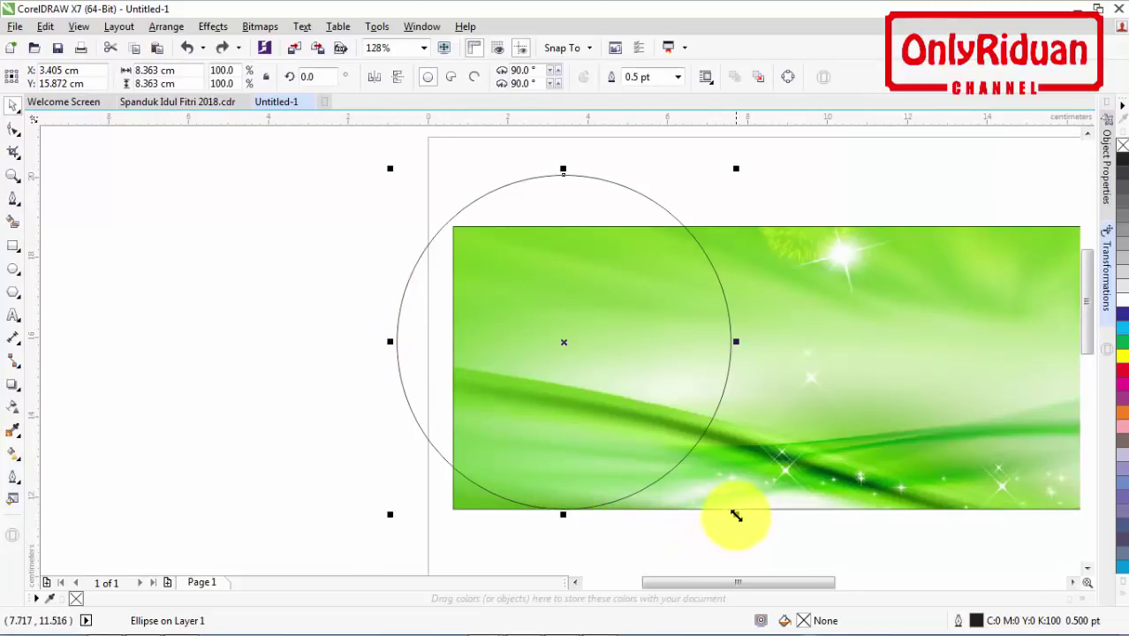
drag(735, 515, 731, 521)
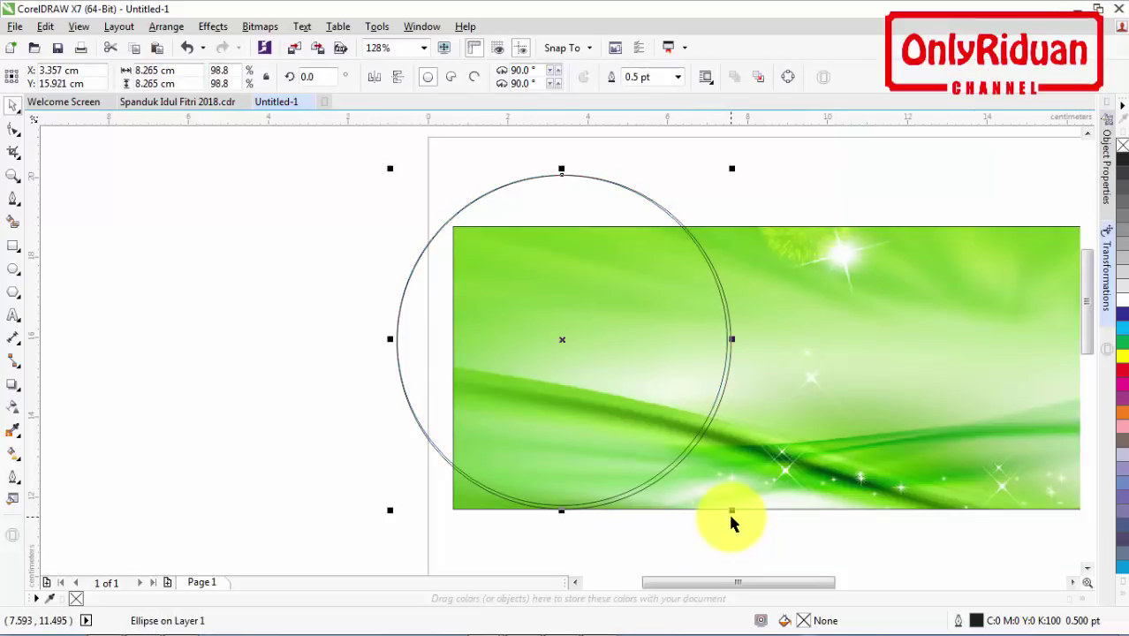
mouse_move(731, 511)
mouse_down()
mouse_move(708, 509)
mouse_move(703, 484)
mouse_move(682, 489)
mouse_move(693, 469)
mouse_up()
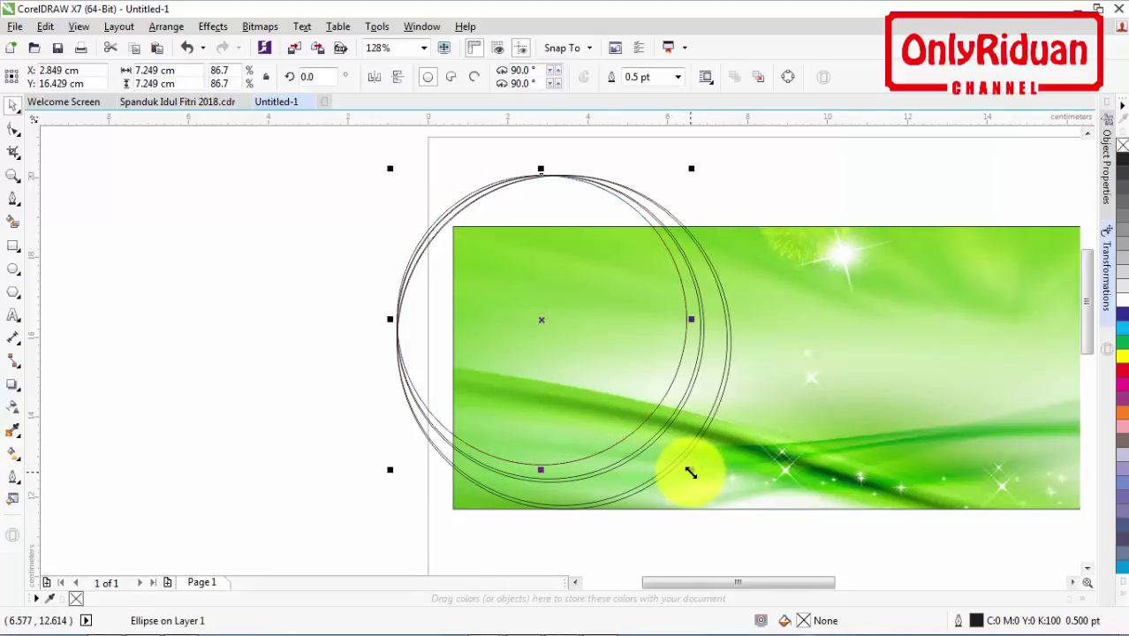
- Compare the nested circles with the reference banner, and fill the outermost circle with white
click(164, 104)
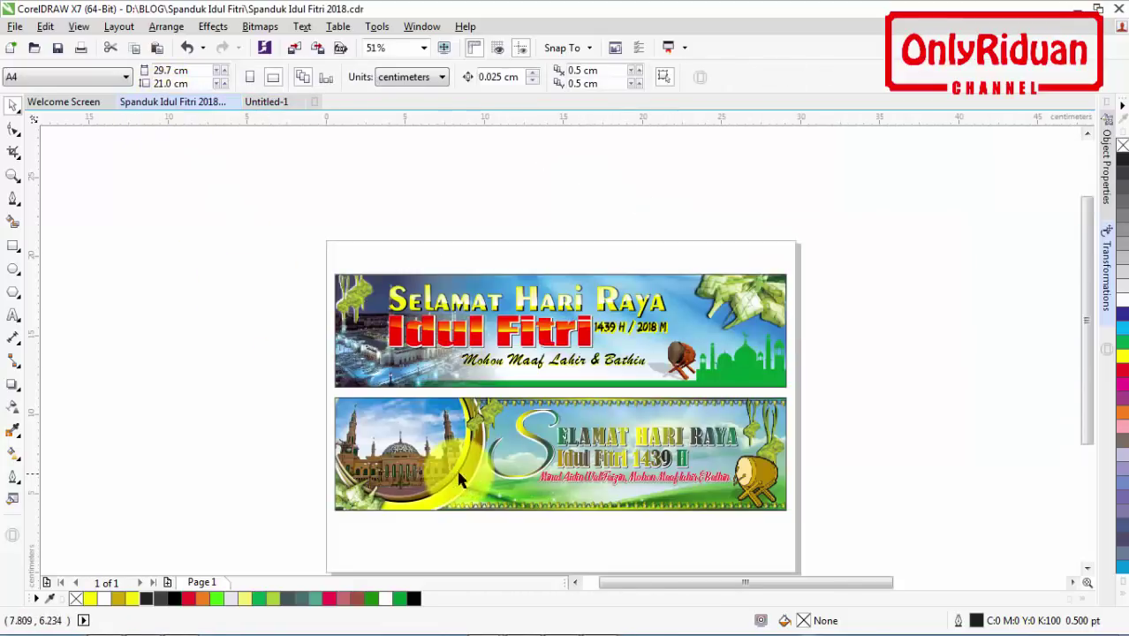
click(258, 102)
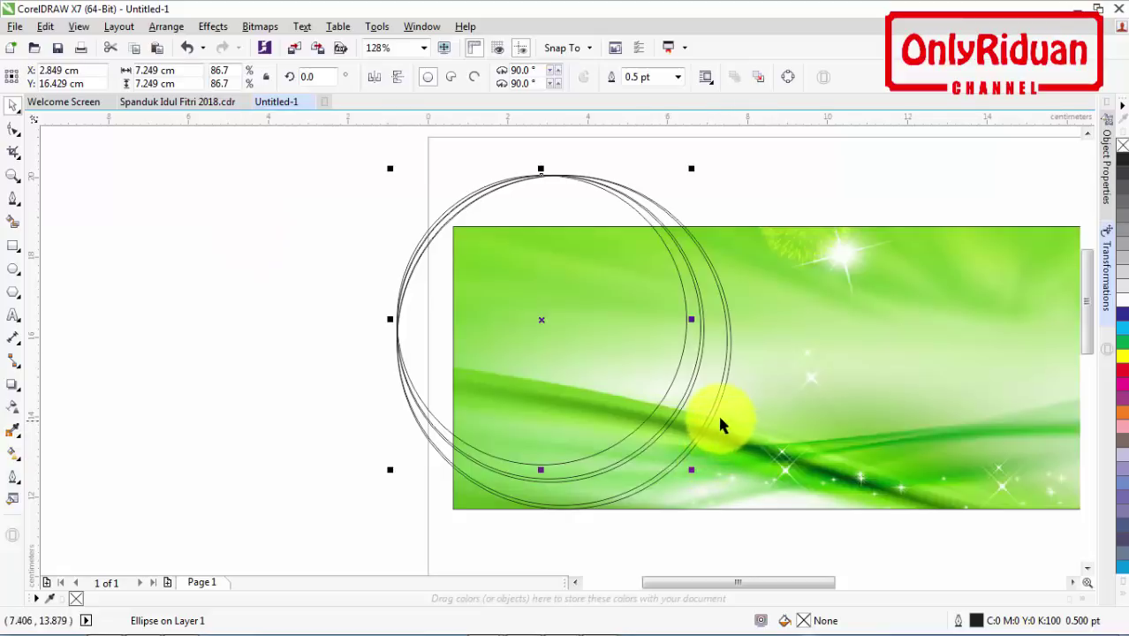
key(Escape)
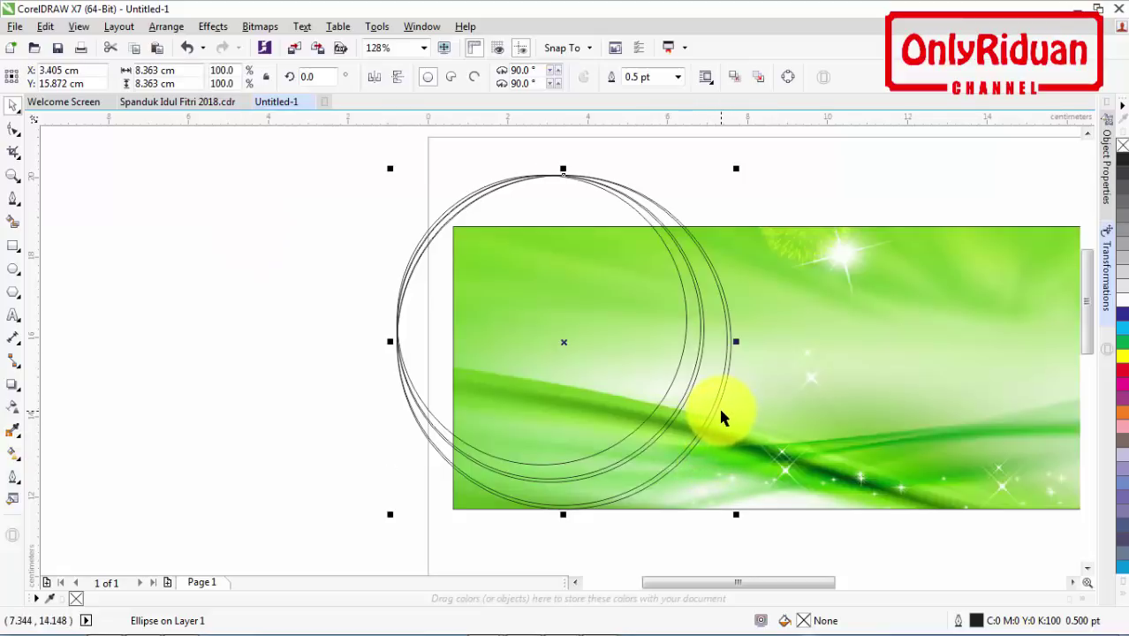
click(1122, 305)
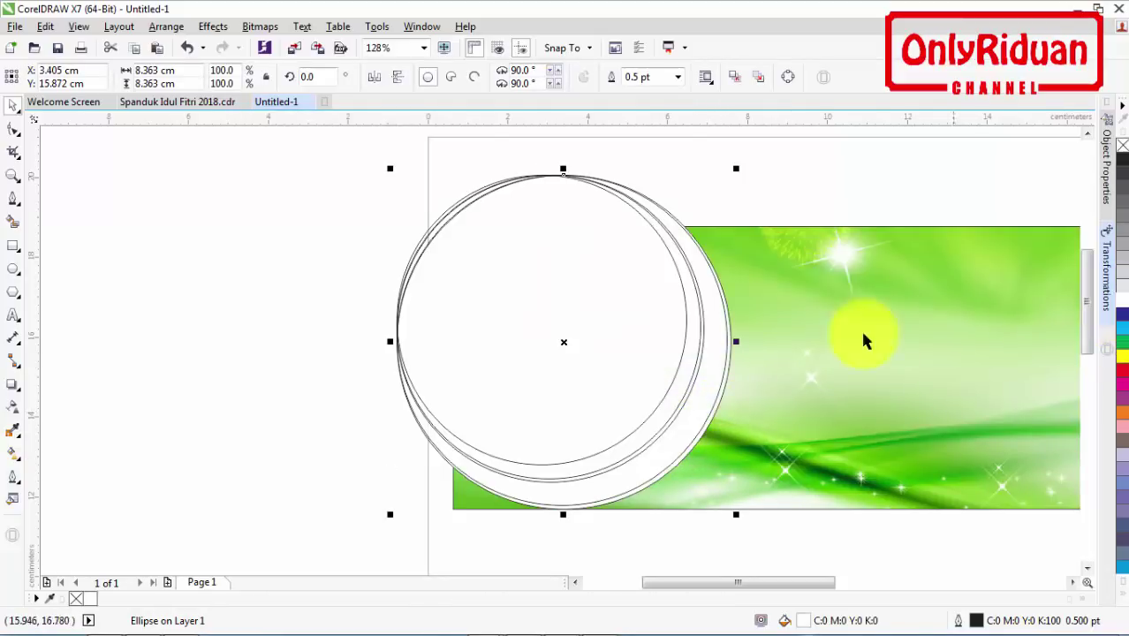
click(269, 336)
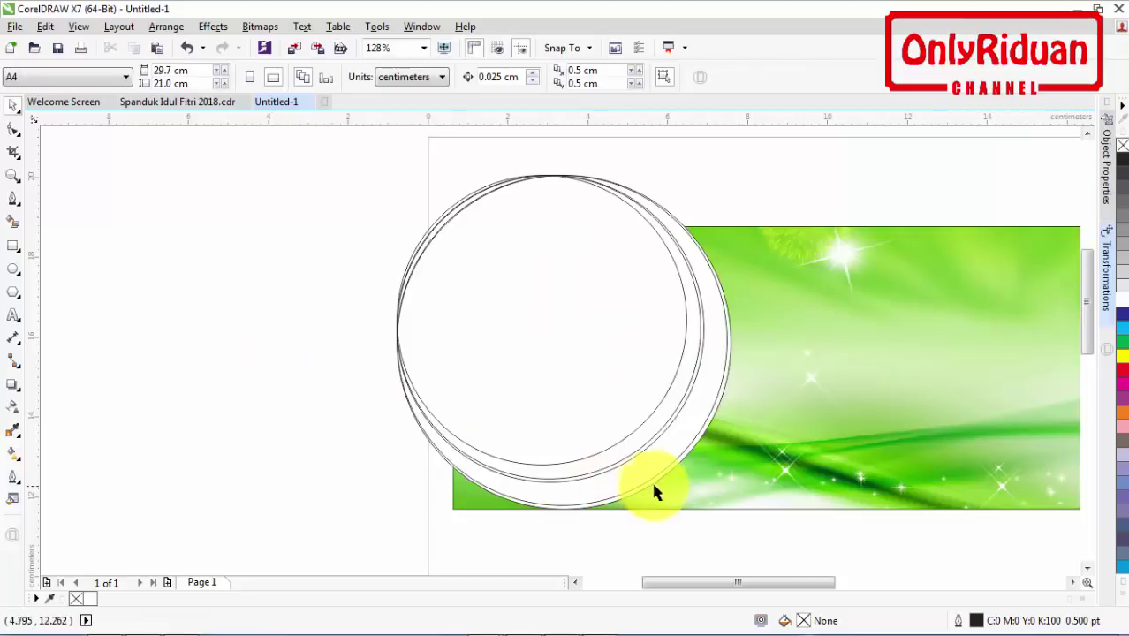
click(679, 456)
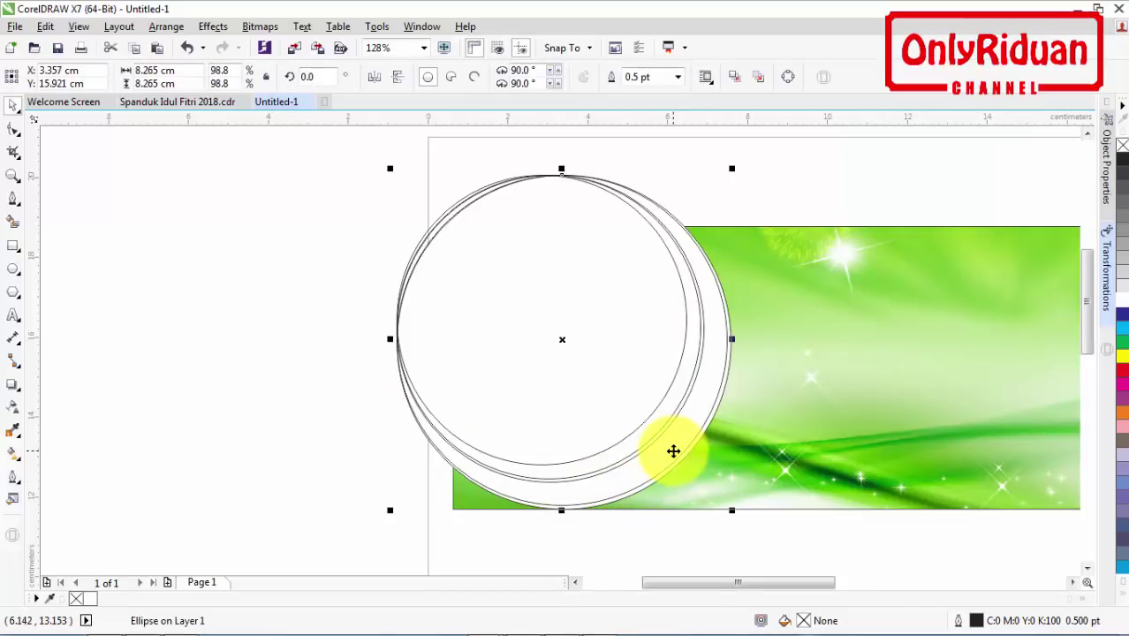
click(173, 102)
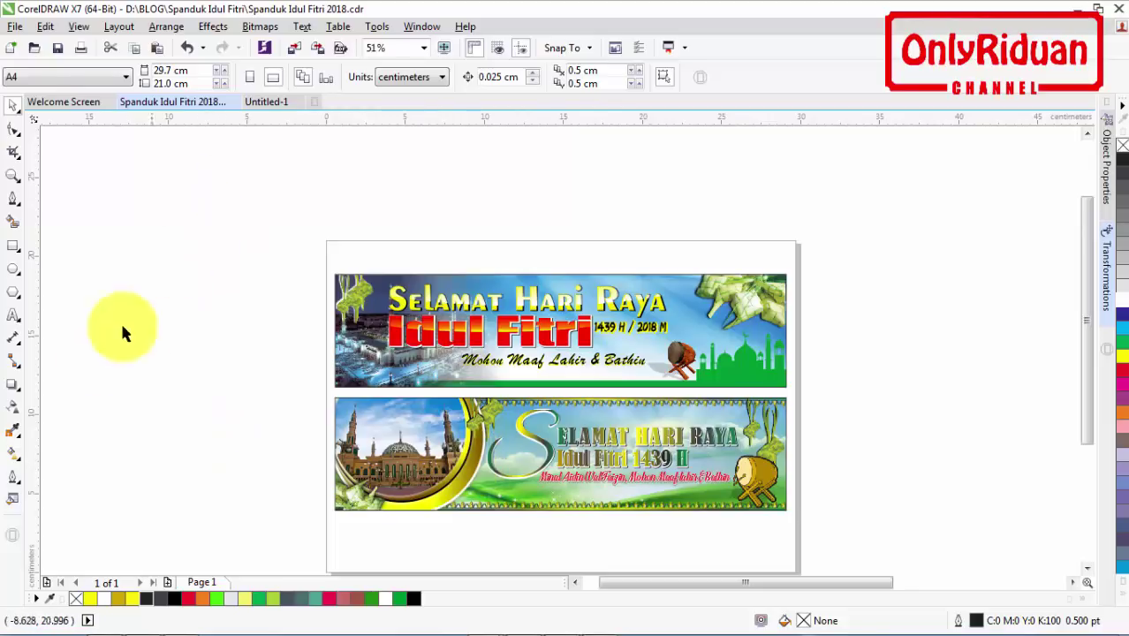
click(13, 457)
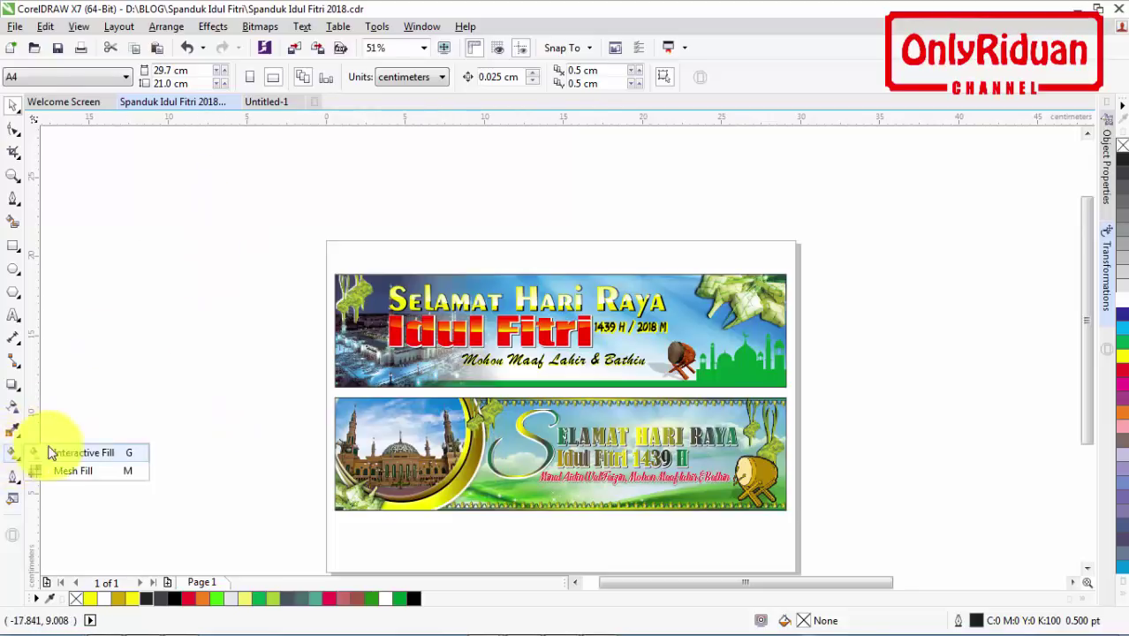
click(263, 102)
click(453, 383)
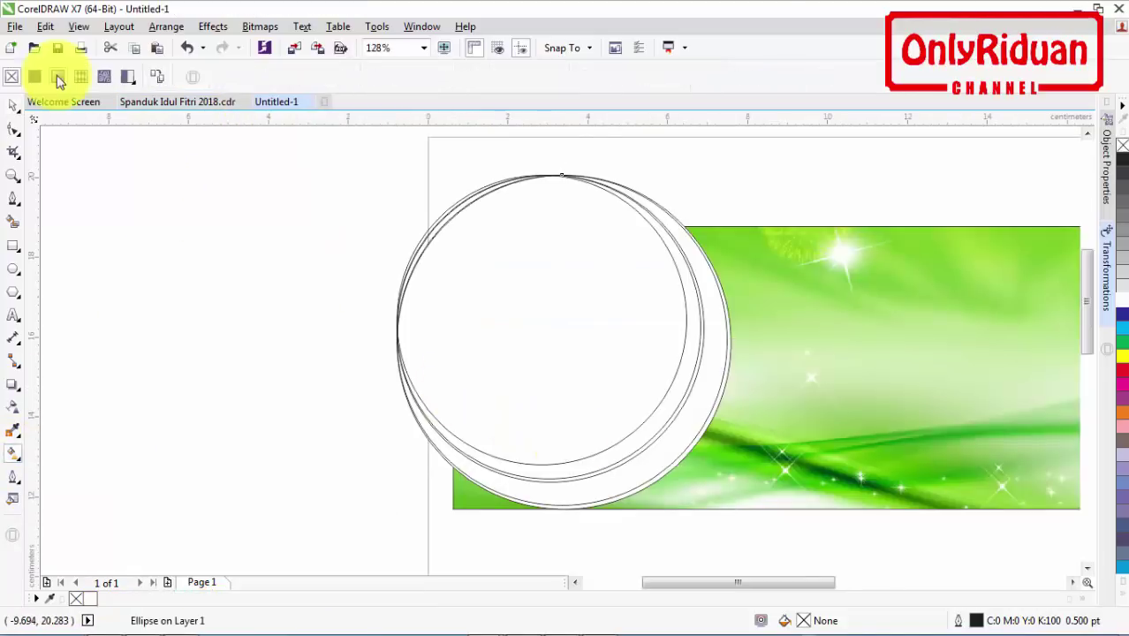
click(15, 107)
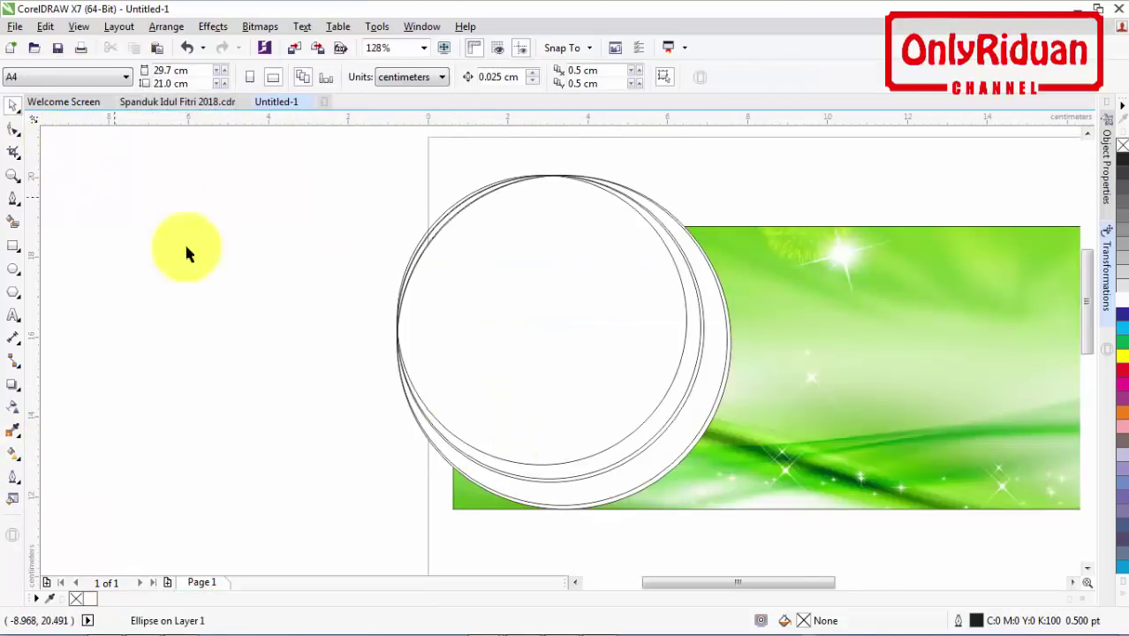
- Apply a linear fountain fill to the second-largest circle and angle it diagonally from the circle's lower left to its upper right
click(713, 405)
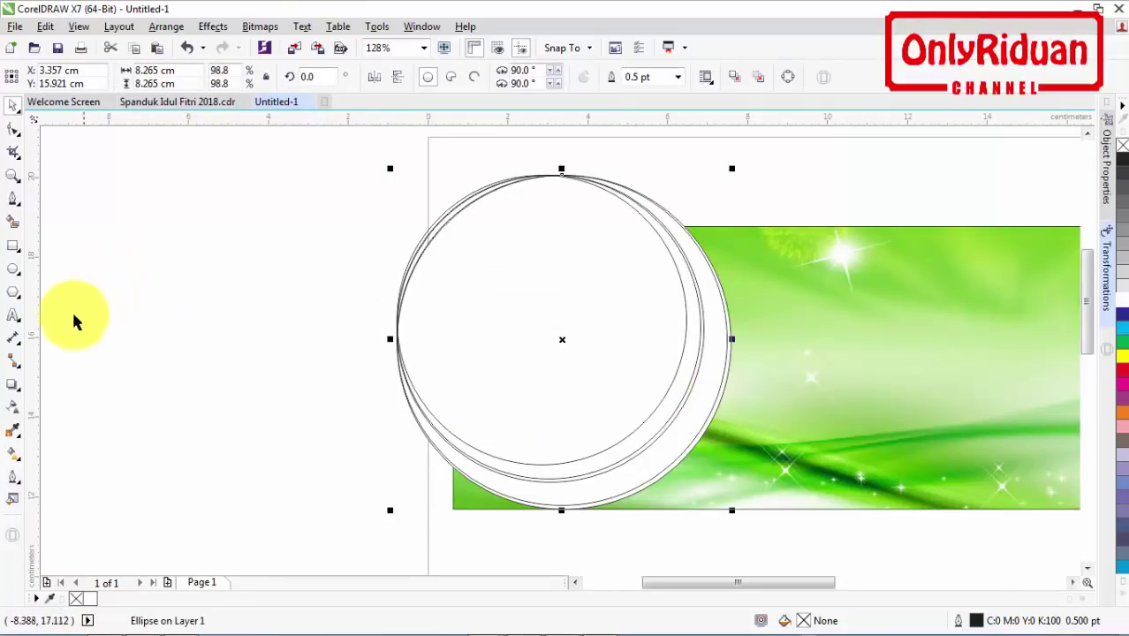
click(17, 456)
click(80, 450)
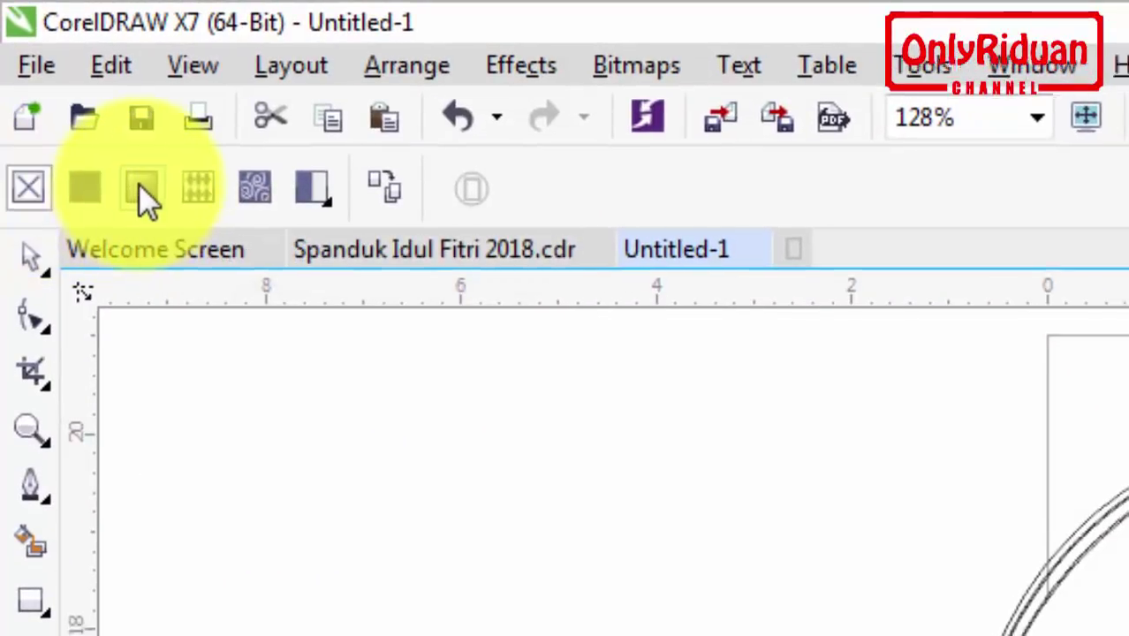
click(102, 140)
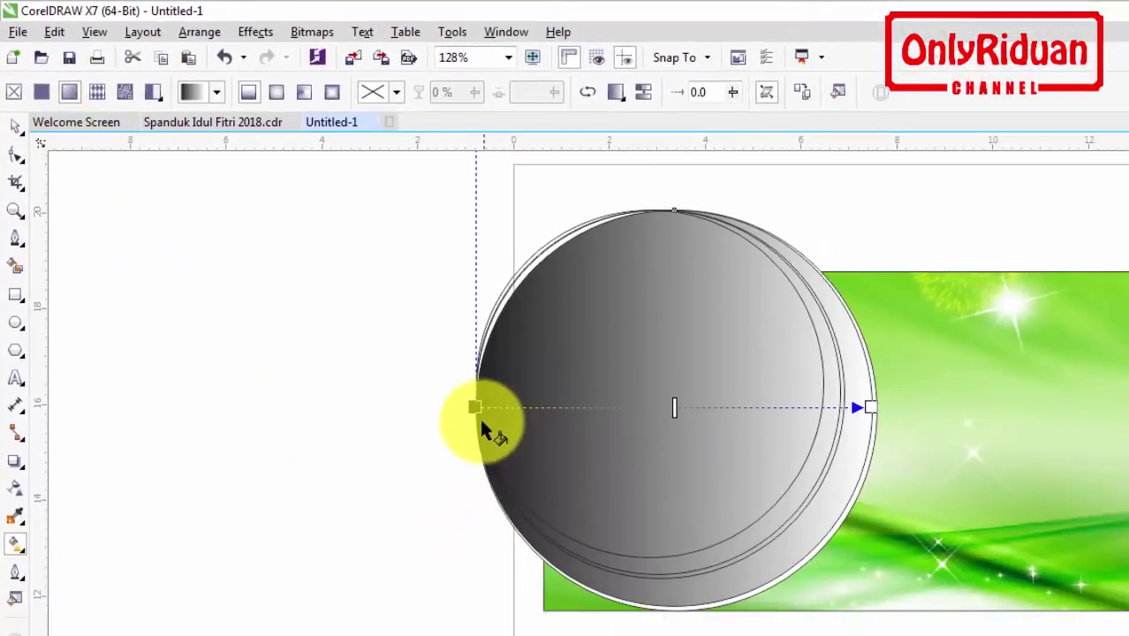
drag(473, 405, 542, 564)
drag(865, 410, 819, 270)
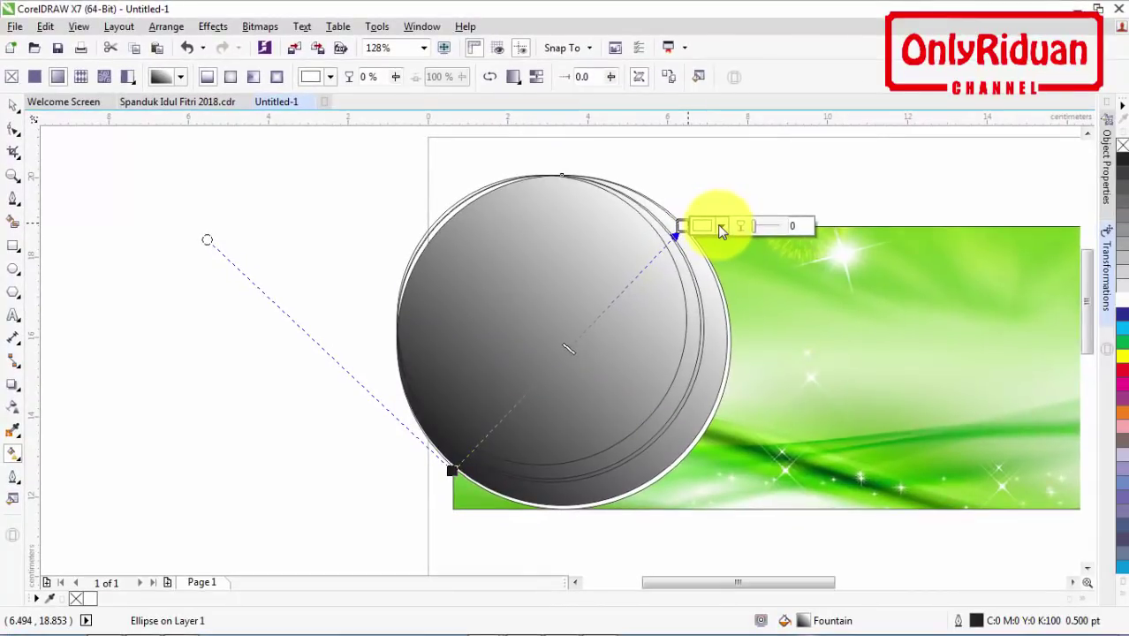
- Set the gradient's upper-right end colour to yellow, C10 M9 Y100 K0
click(721, 228)
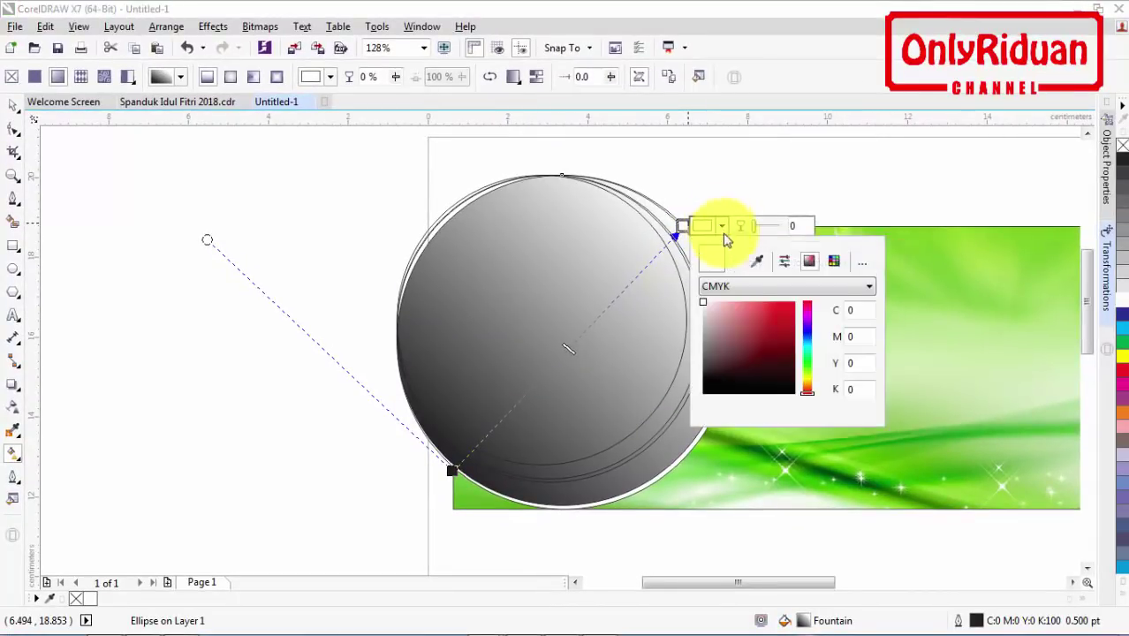
click(808, 385)
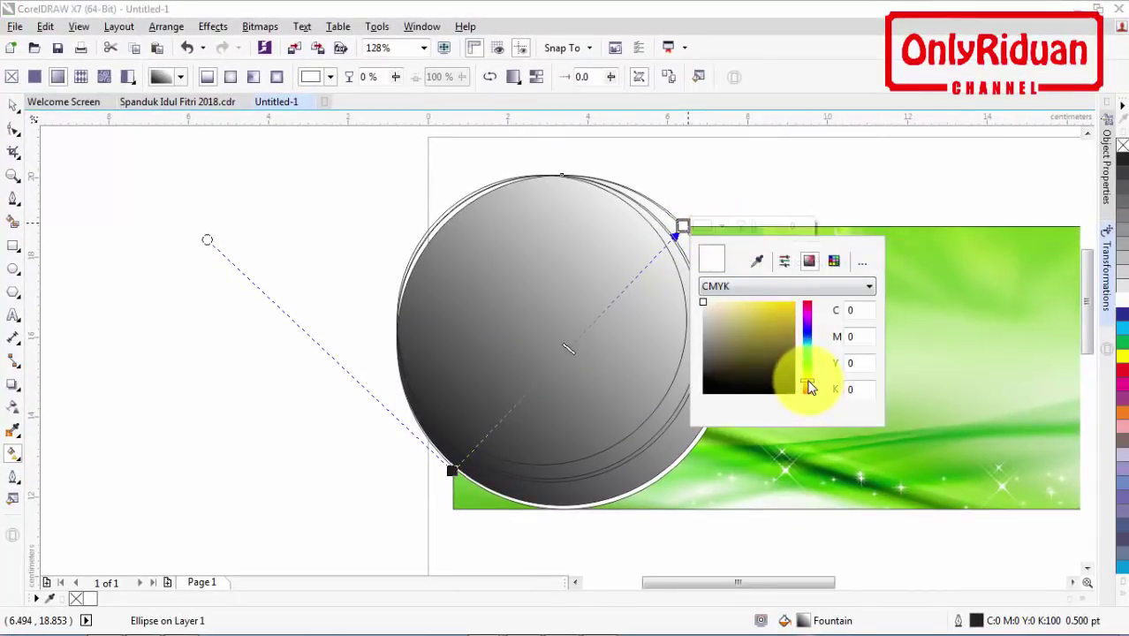
drag(809, 386, 810, 388)
click(790, 309)
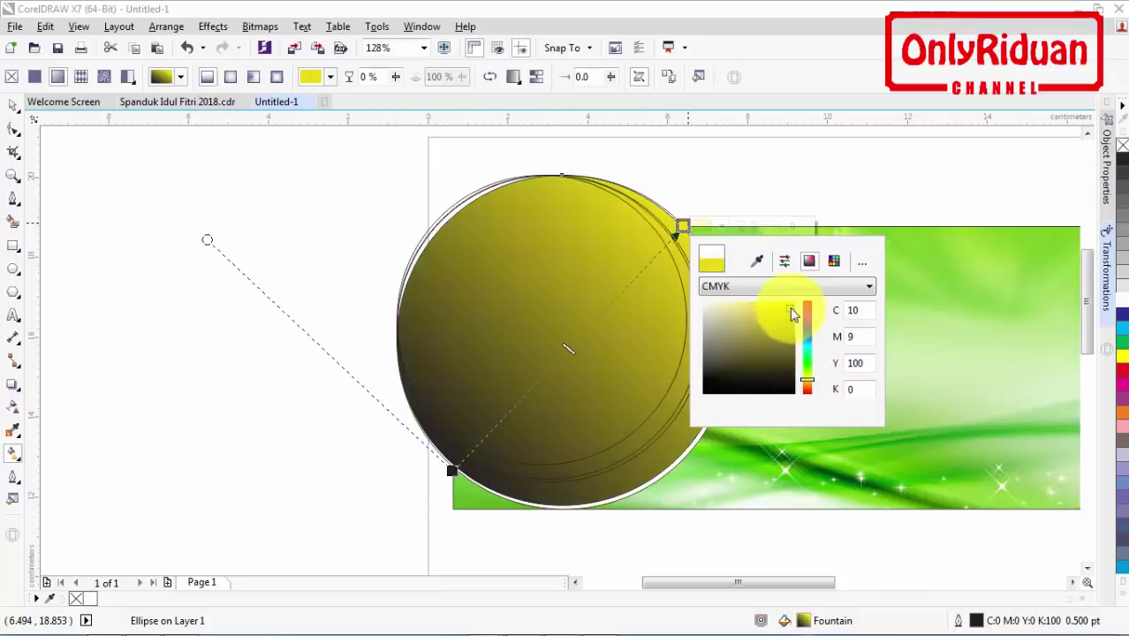
- Set the gradient's lower-left start colour to bright yellow, C12 M0 Y100 K0
click(453, 471)
click(451, 471)
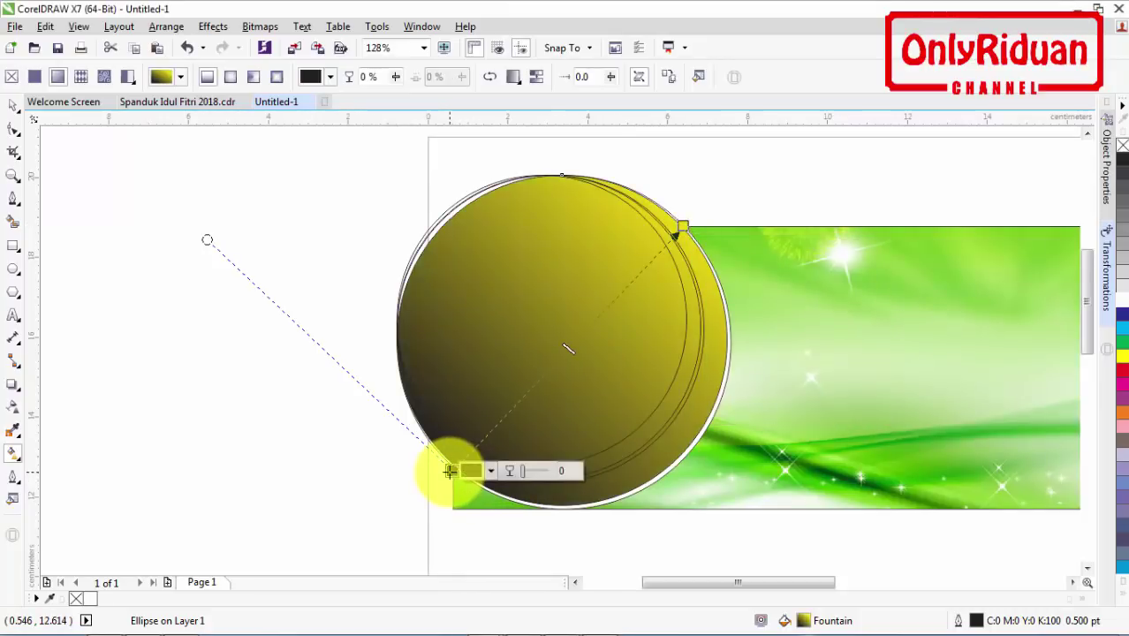
click(490, 470)
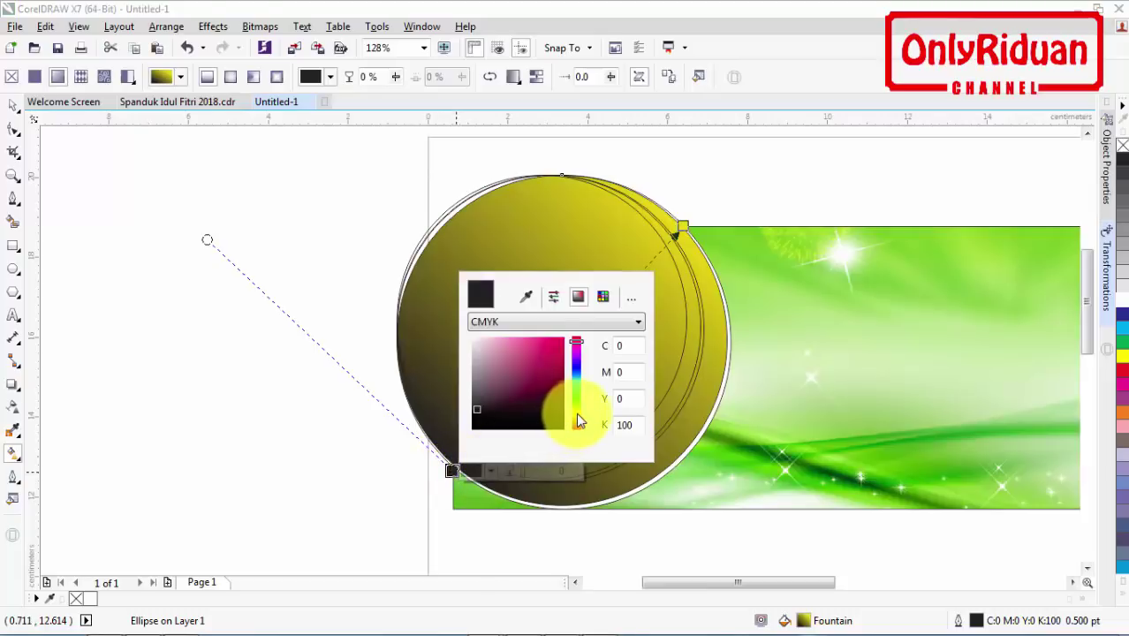
click(576, 414)
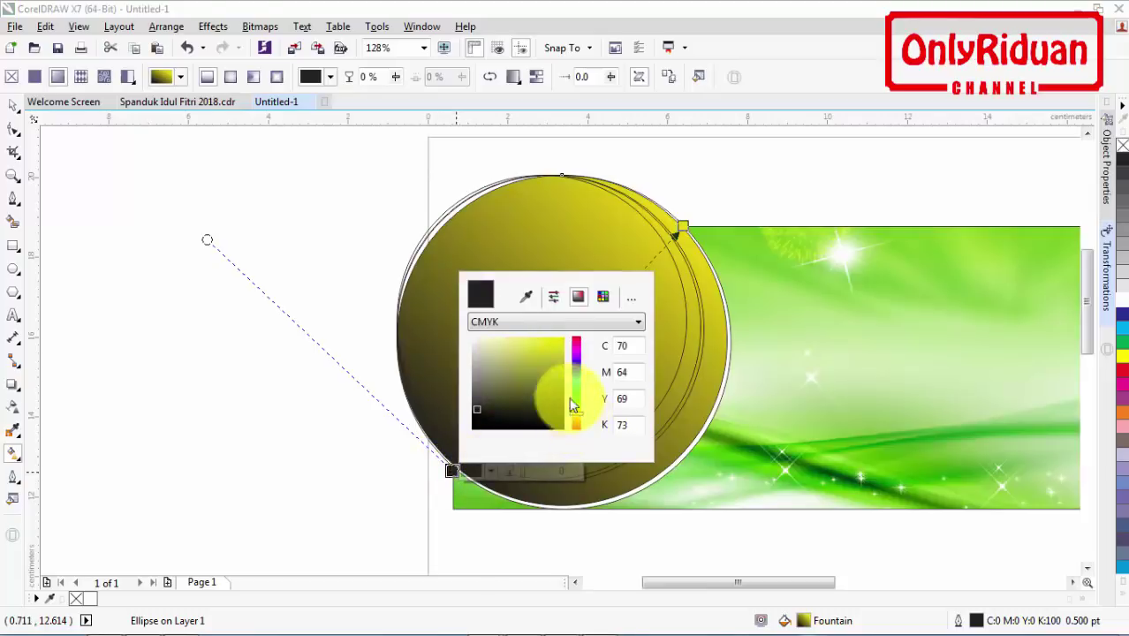
click(562, 343)
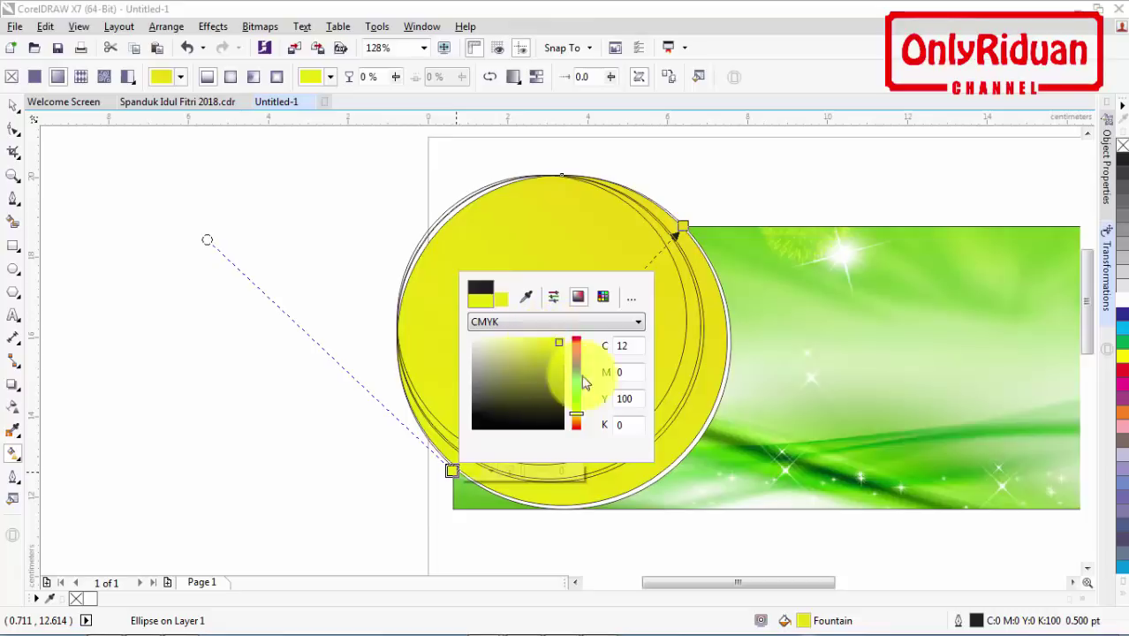
- Recolour the gradient's lower-left start with the pure yellow palette swatch
drag(576, 415, 575, 413)
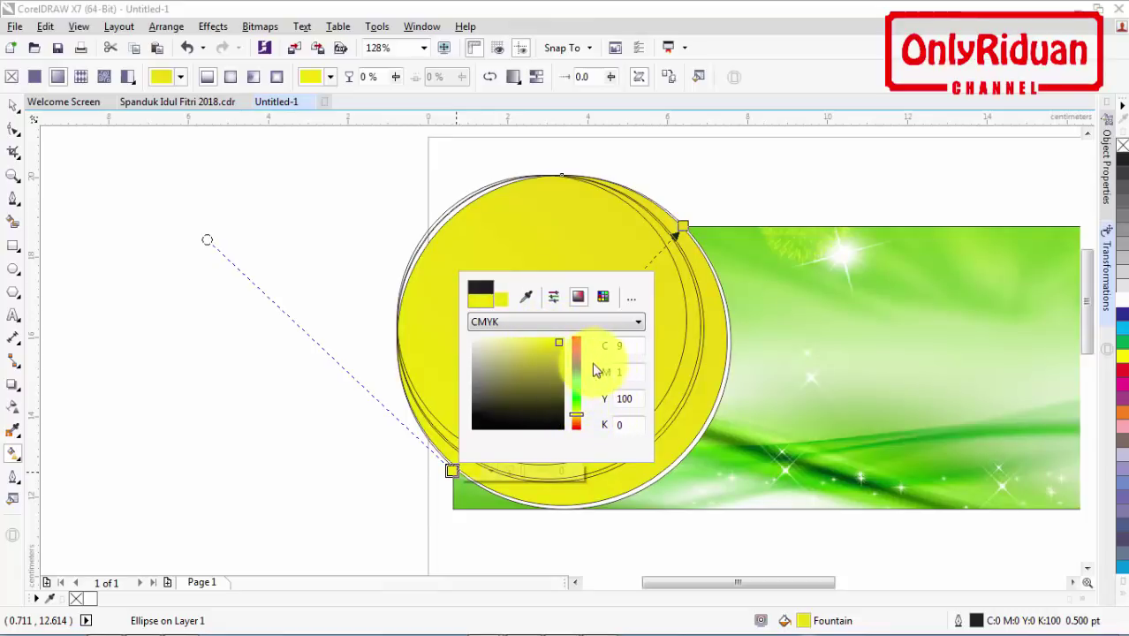
click(450, 471)
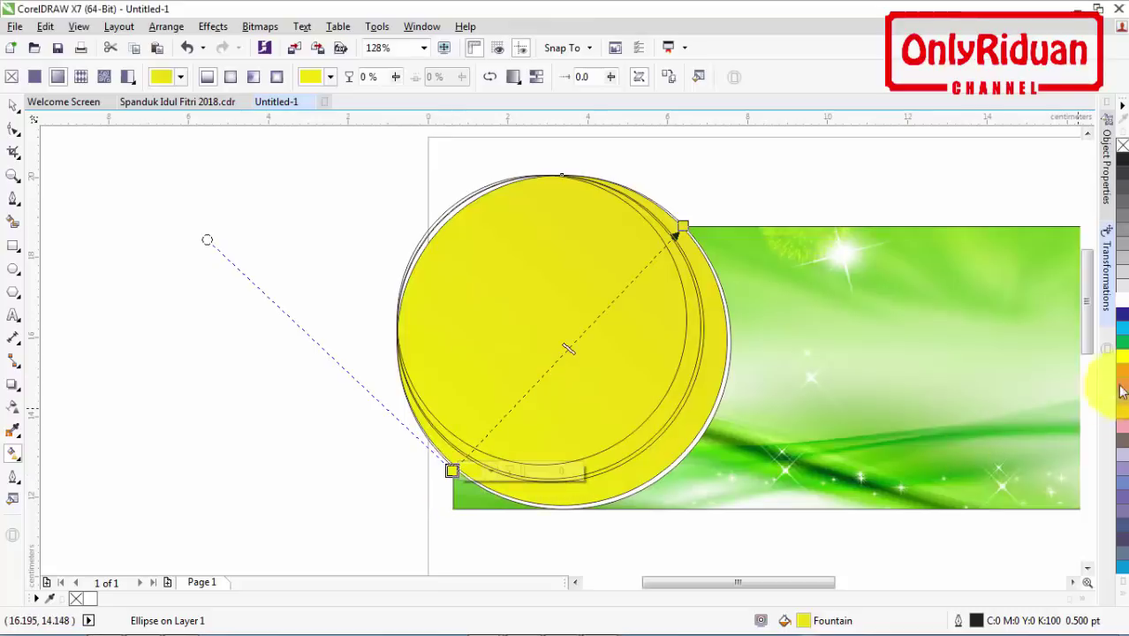
click(1122, 358)
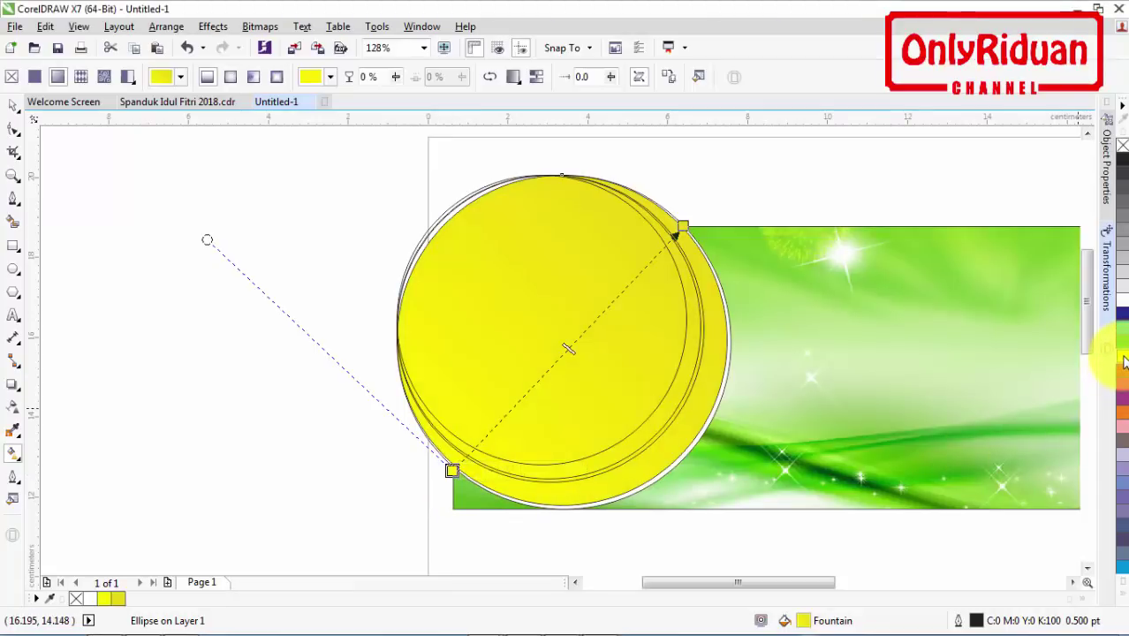
- Set the gradient's upper-right end colour to orange-brown from the palette, and shift its start point to the circle's lower edge
click(682, 226)
click(1124, 599)
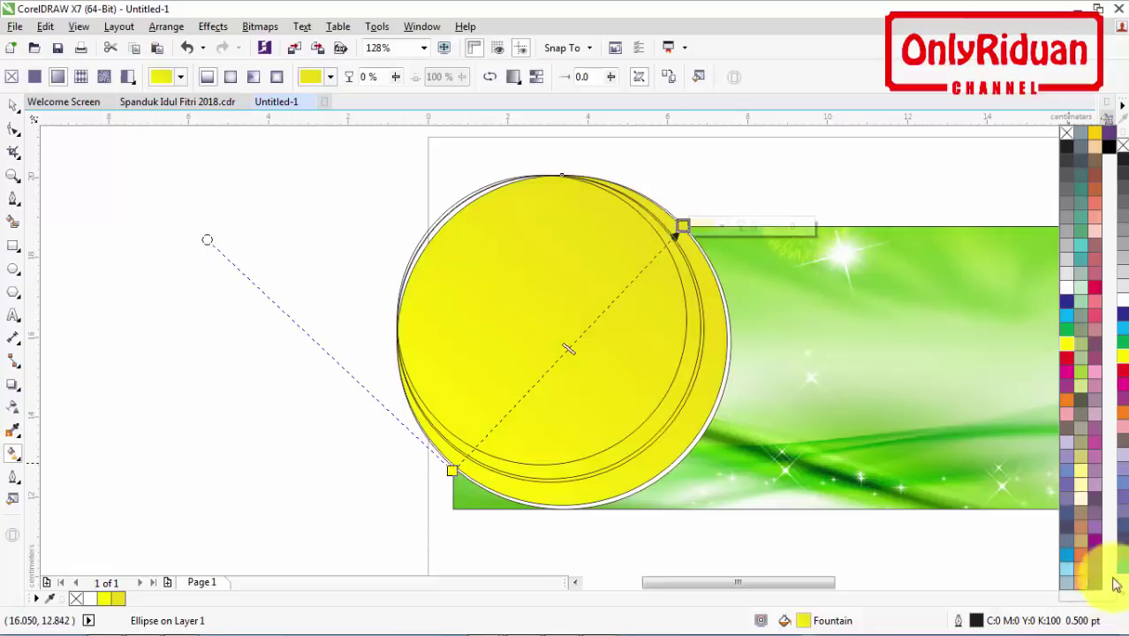
click(1096, 191)
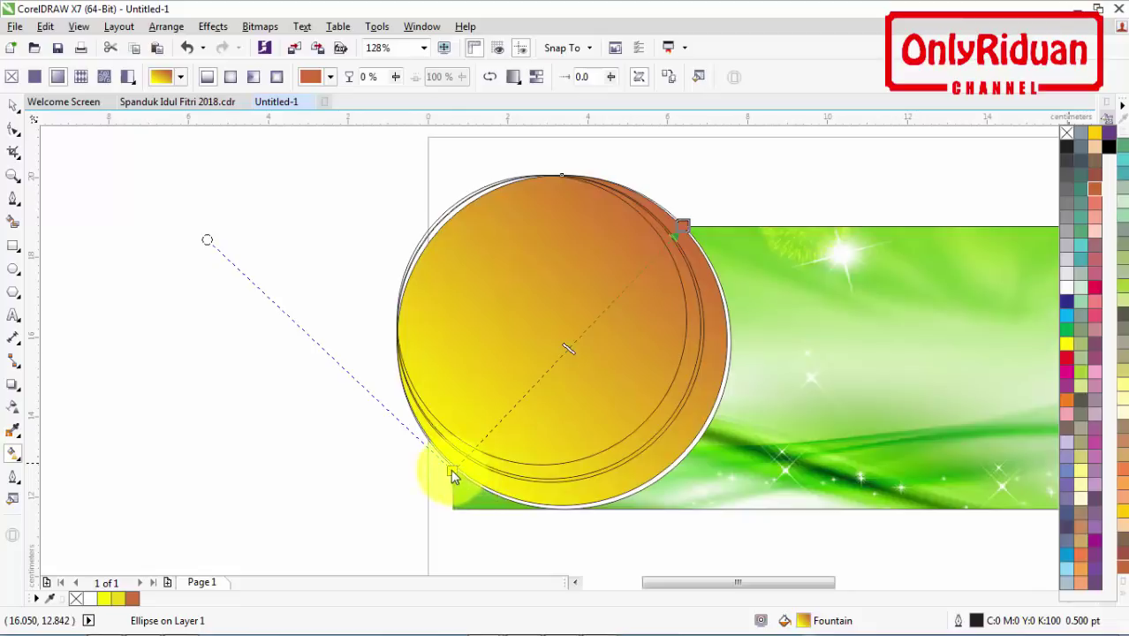
drag(452, 470, 509, 499)
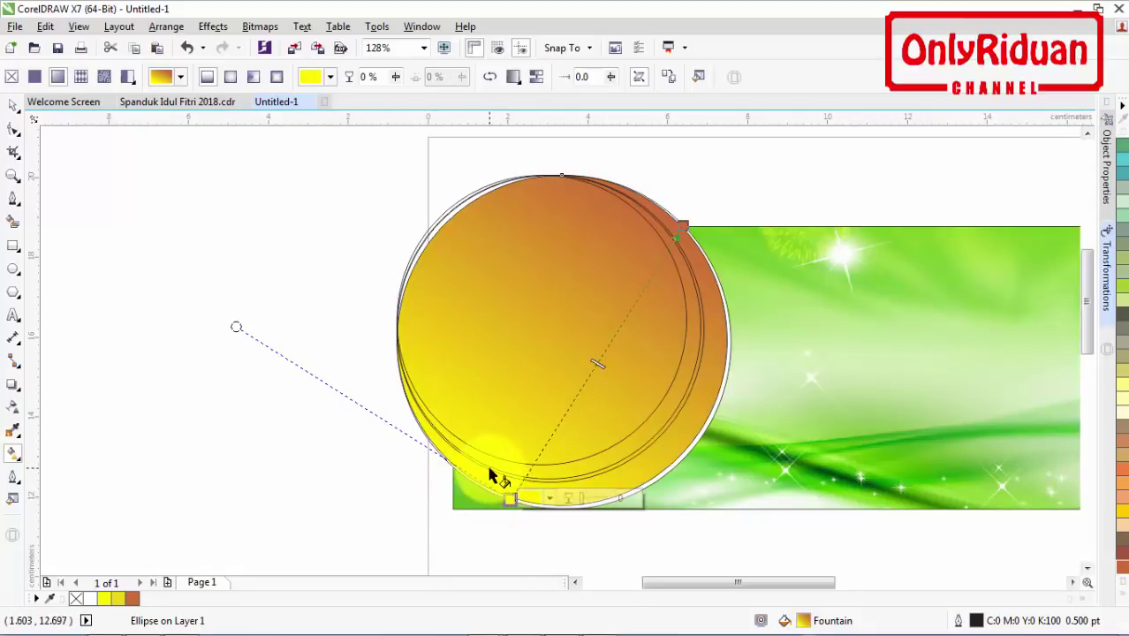
click(18, 112)
click(306, 283)
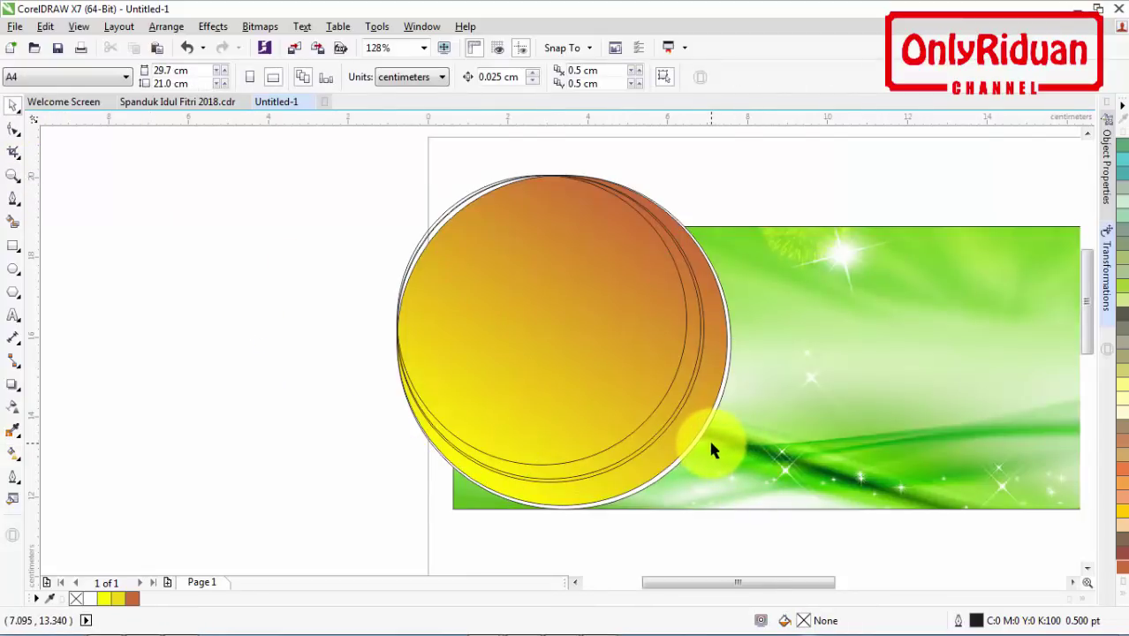
- Fill the 7.685 cm circle inside the gradient circle with black, C100 M100 Y100 K100
click(688, 398)
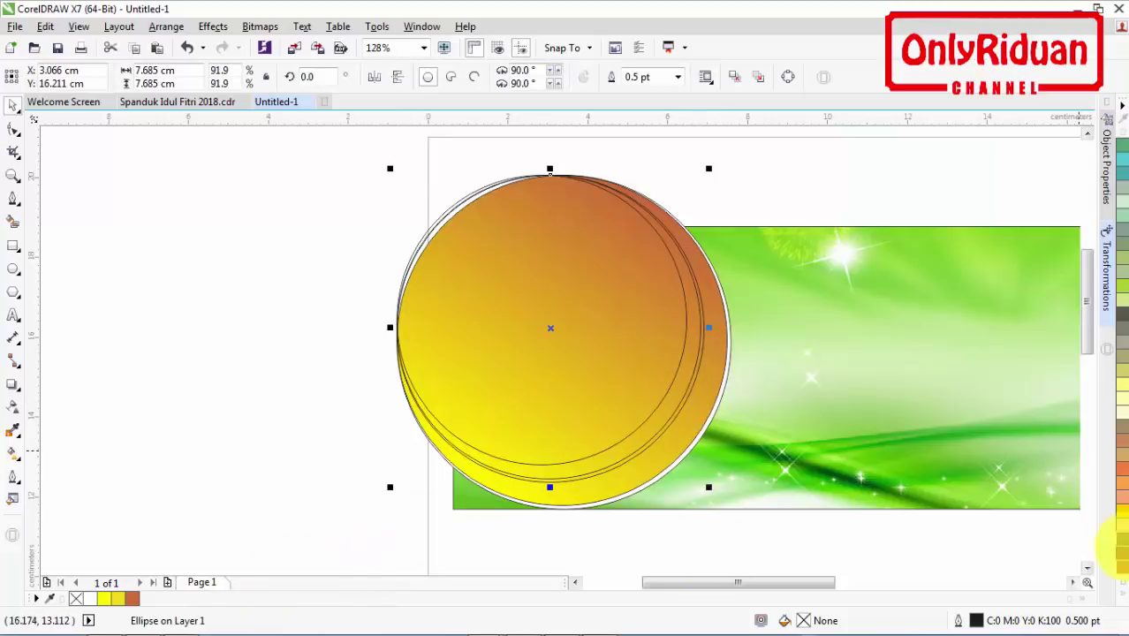
click(1124, 599)
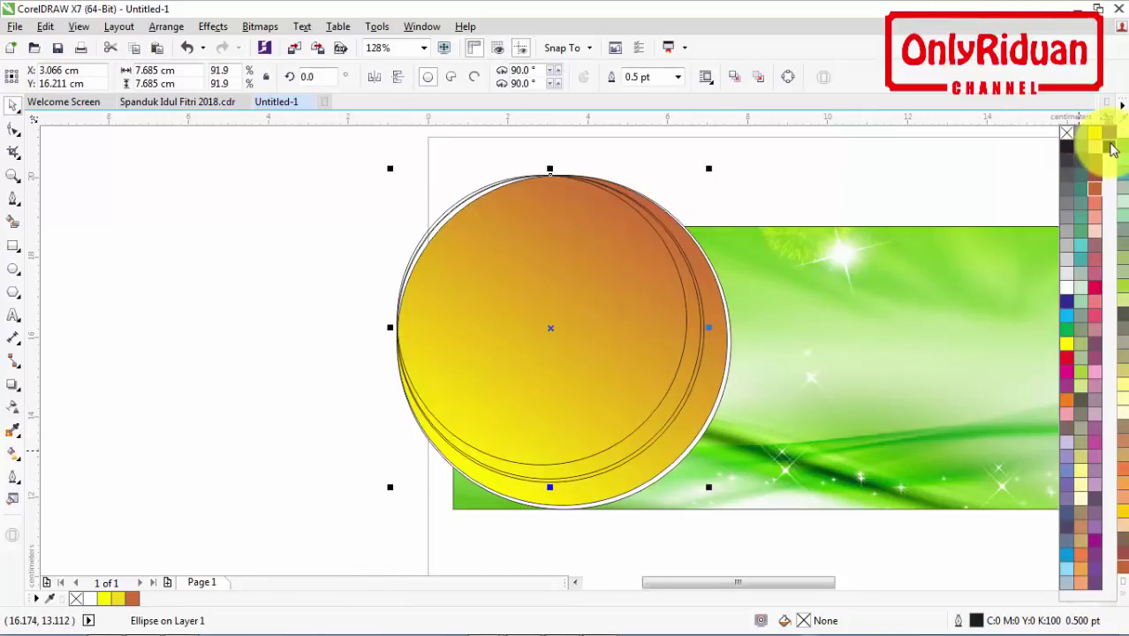
click(1111, 151)
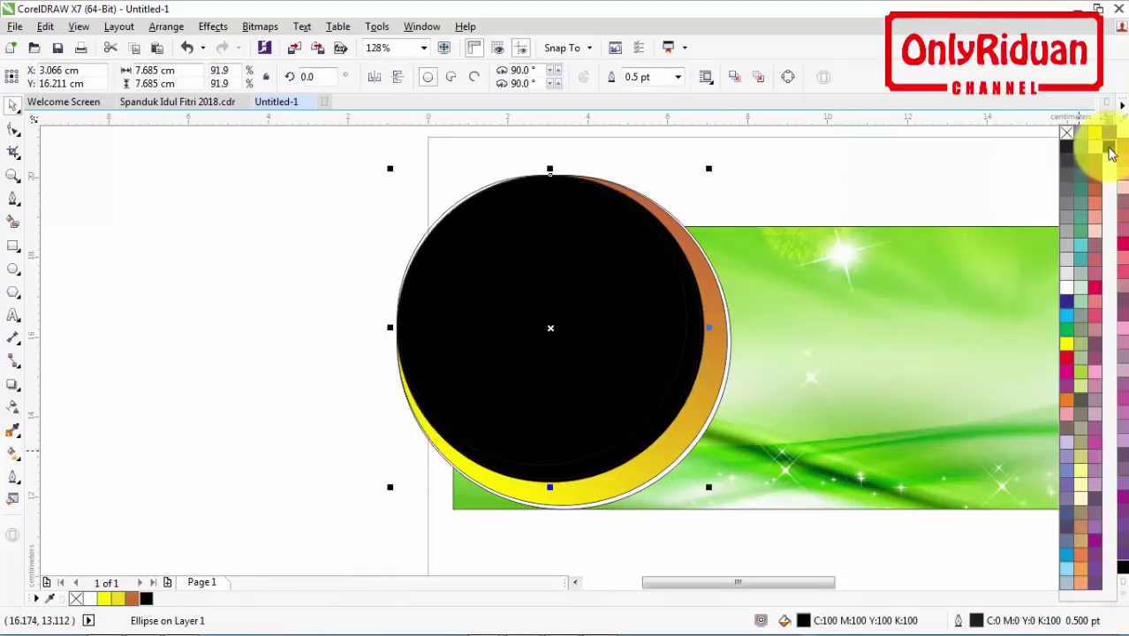
click(785, 350)
- Compare with the reference banner's frame, and copy outline pen, outline color and fill from the gradient circle to the 7.602 cm circle
click(695, 380)
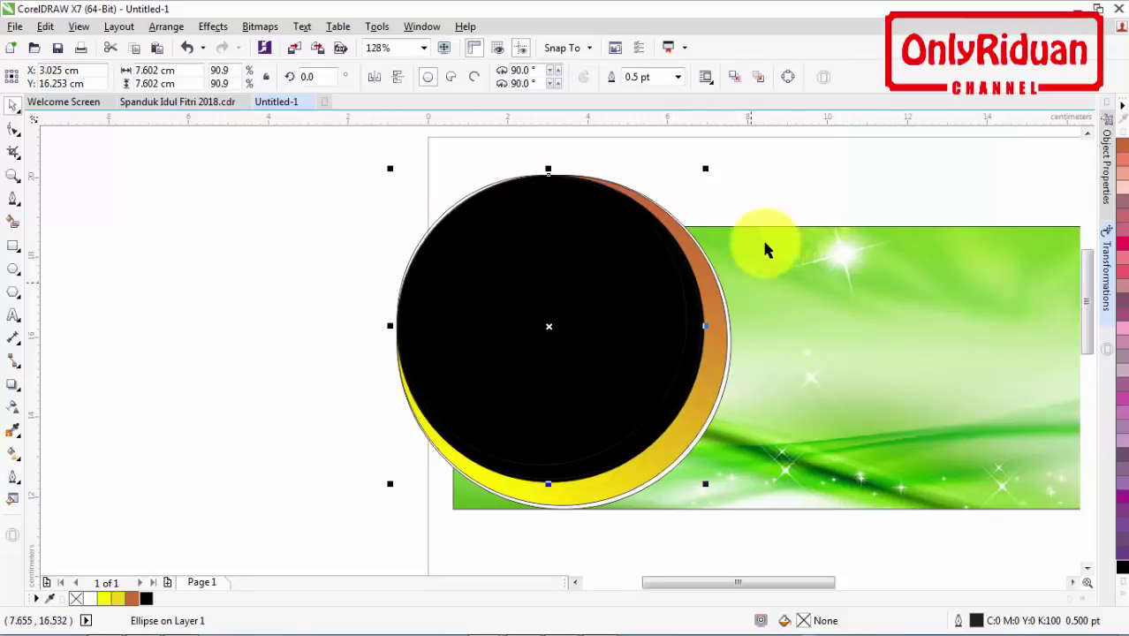
key(Escape)
click(700, 347)
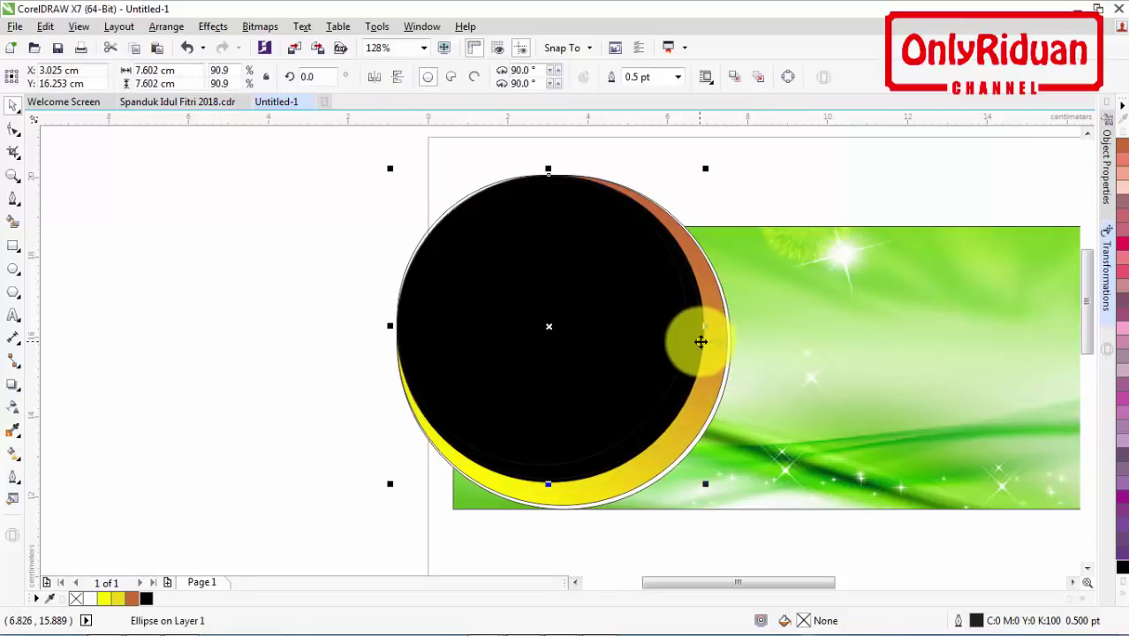
click(208, 104)
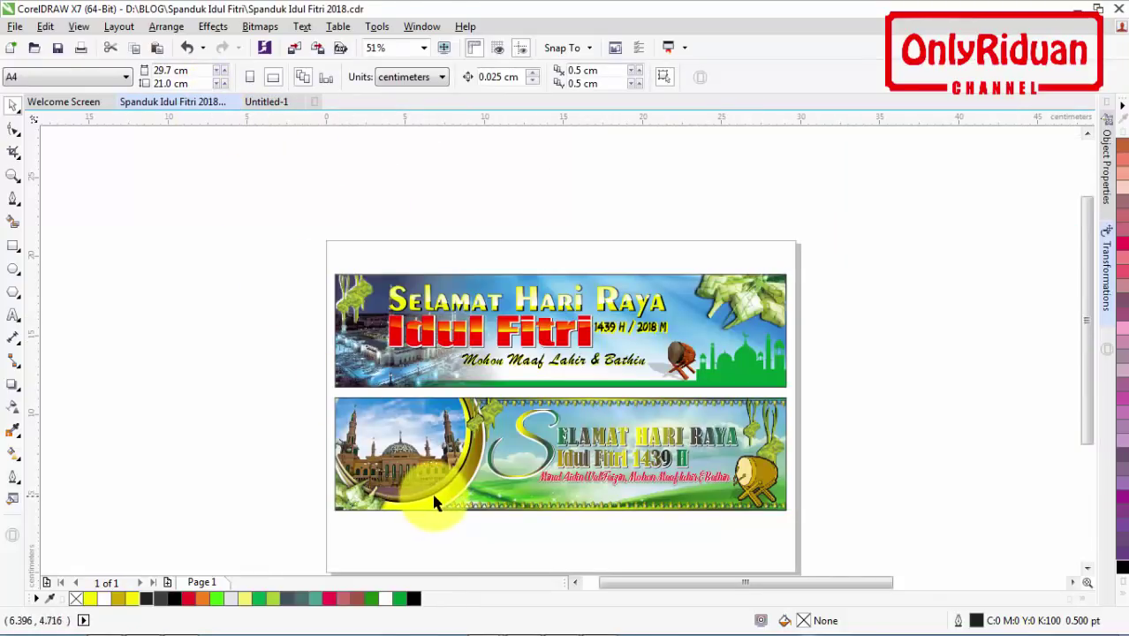
scroll(433, 497, up, 2)
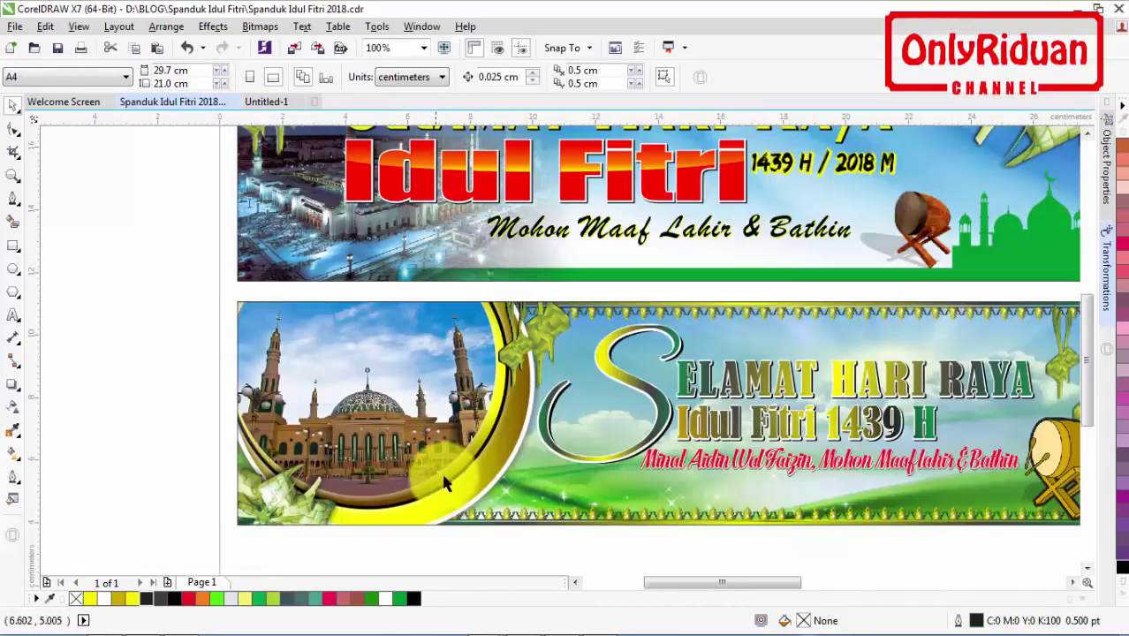
click(260, 103)
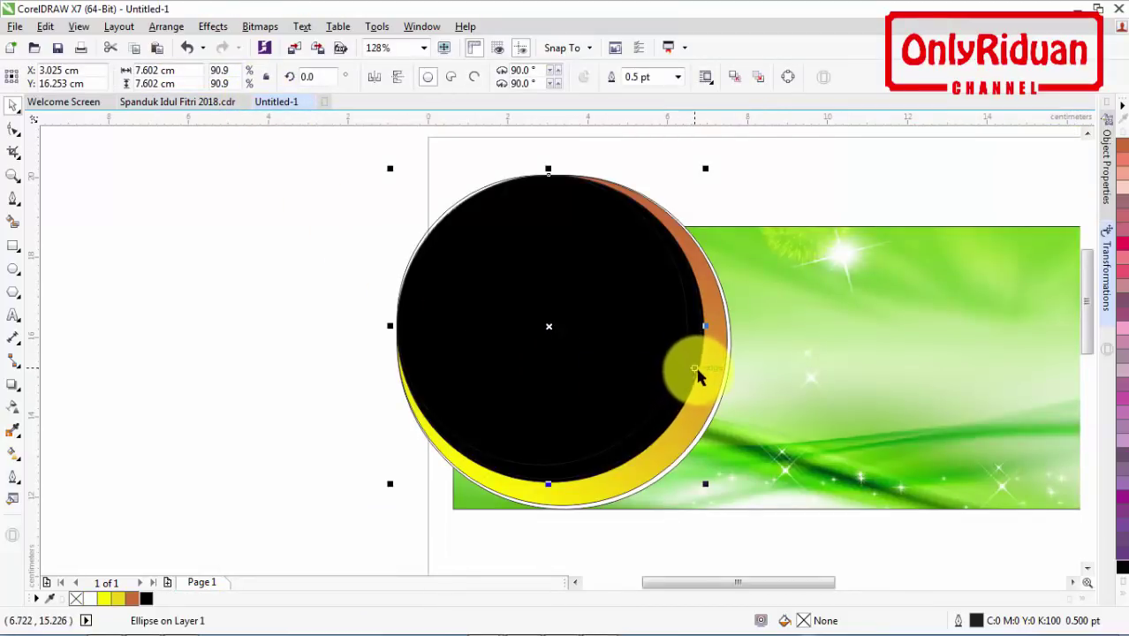
click(45, 27)
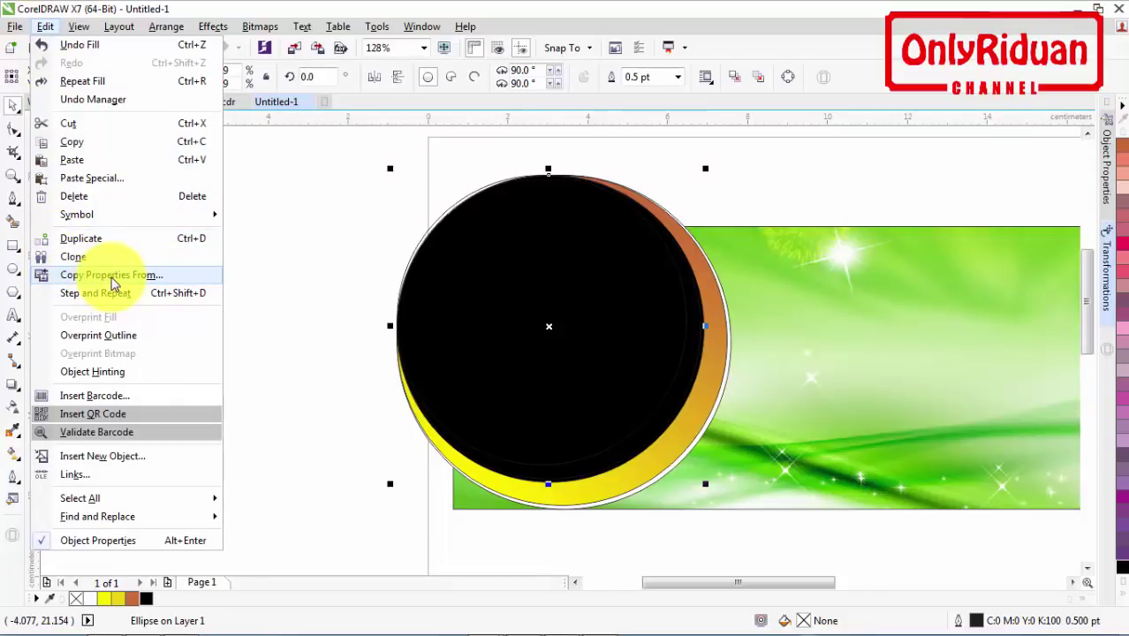
click(113, 277)
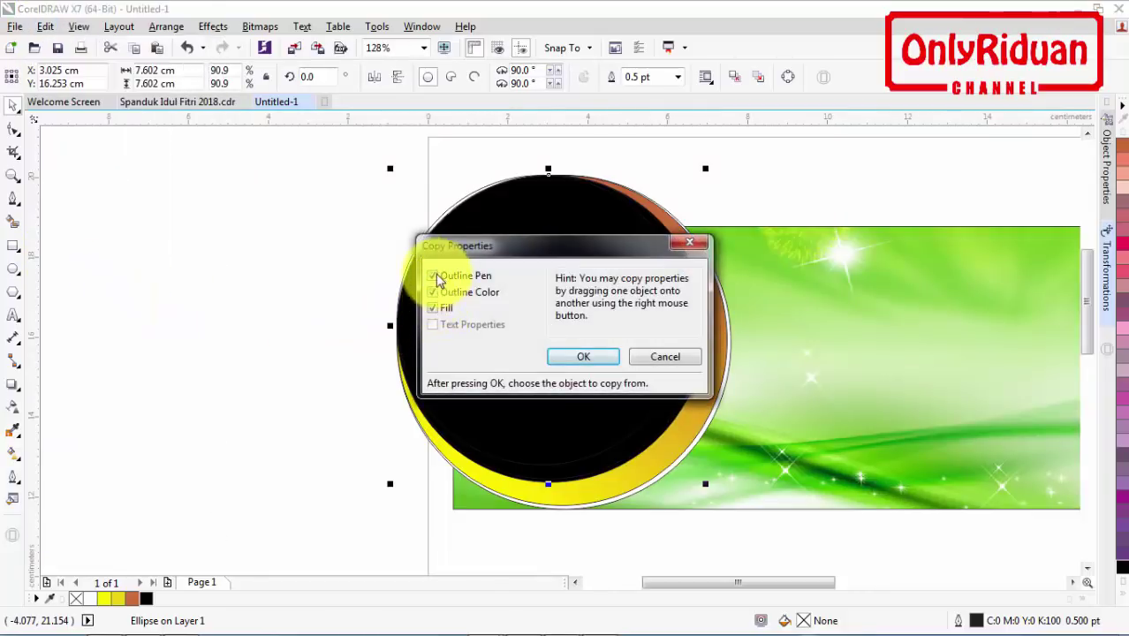
click(583, 356)
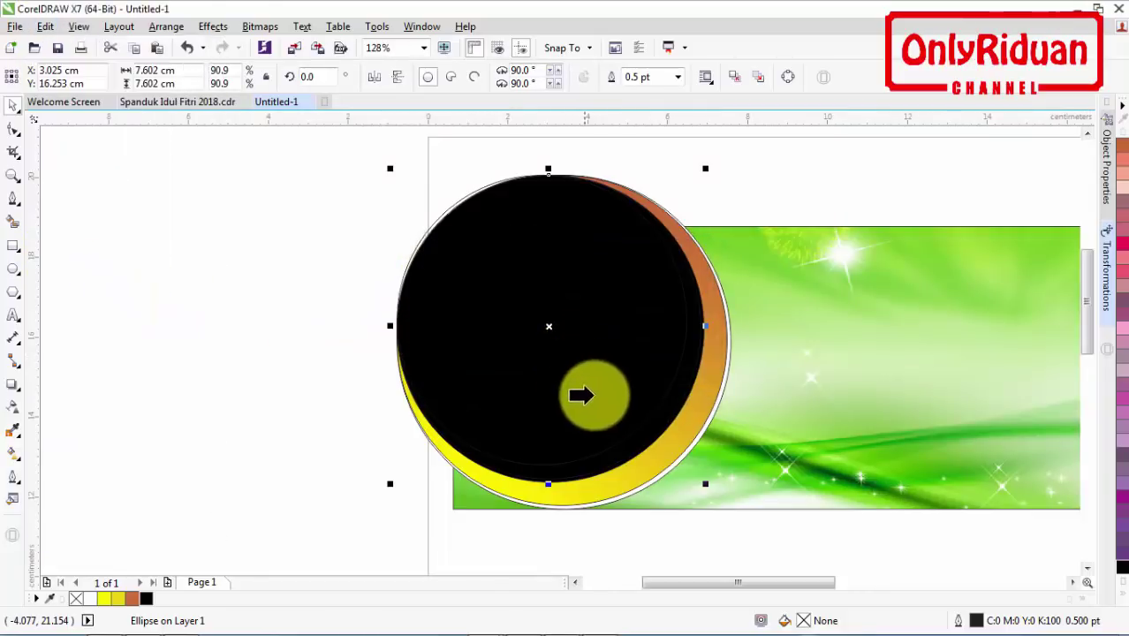
click(686, 401)
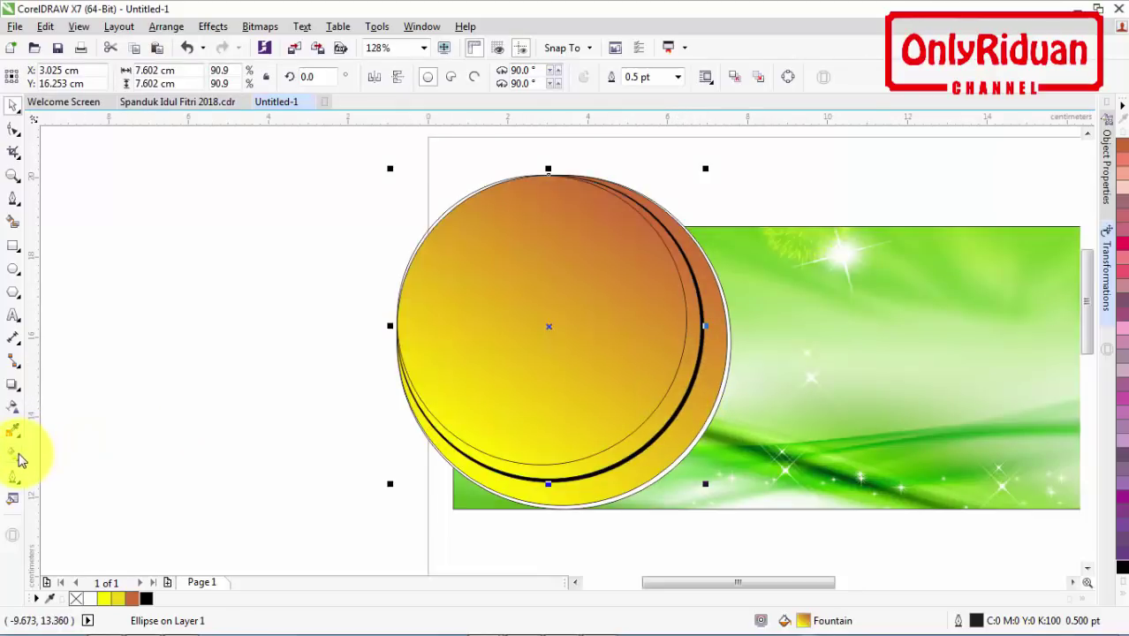
- Reverse the 7.602 cm circle's gradient diagonally, with yellow at its upper right and orange-brown at its lower left
click(13, 453)
drag(503, 474, 472, 460)
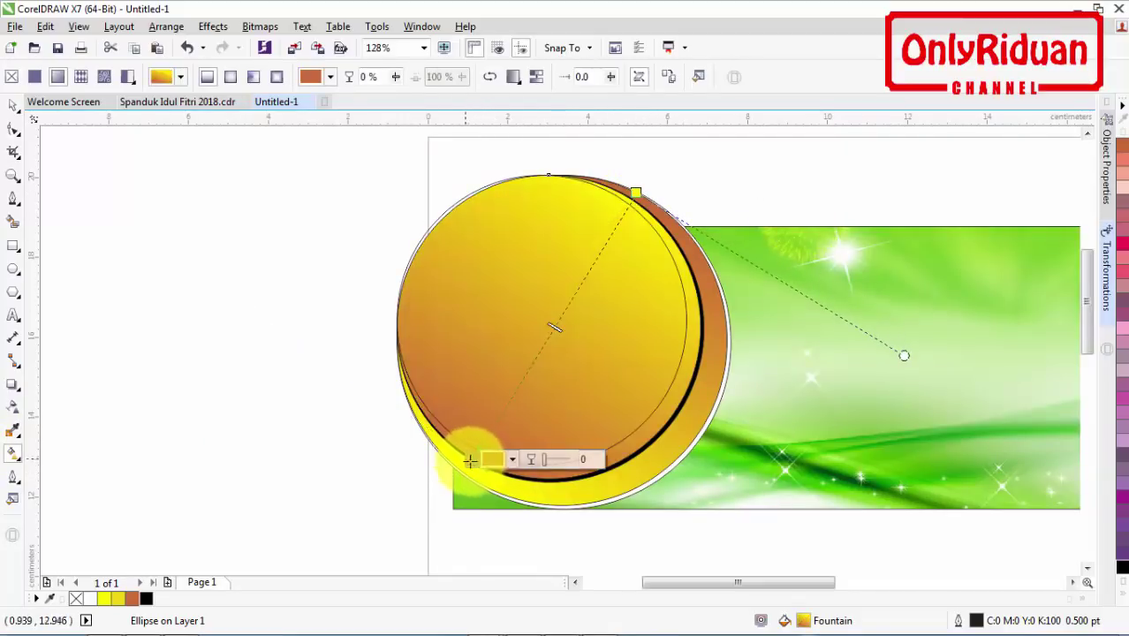
click(14, 106)
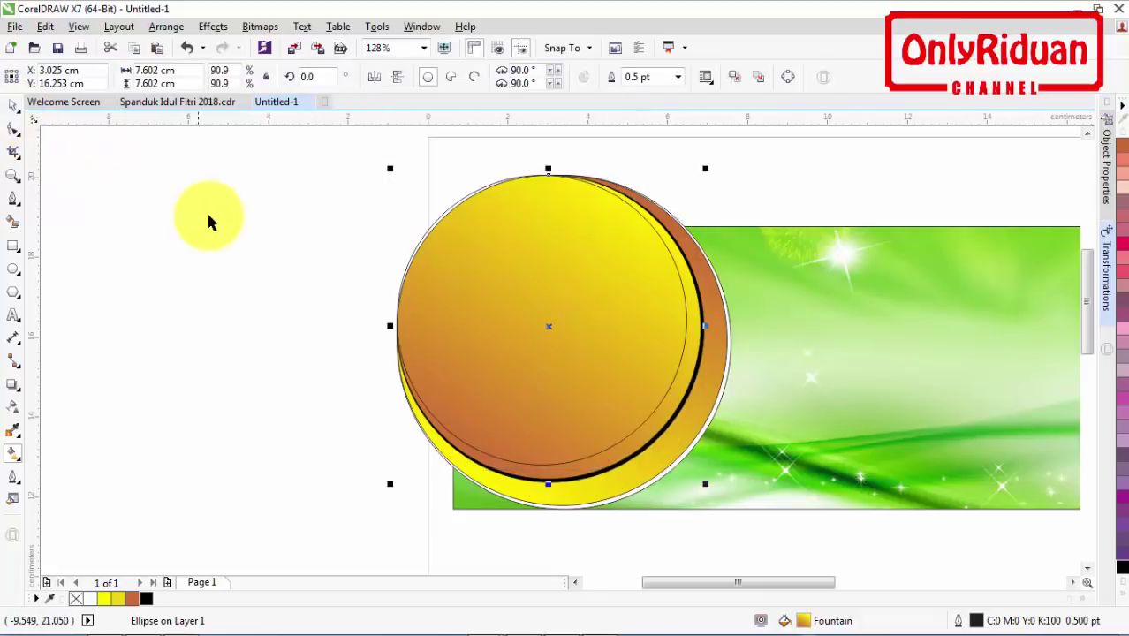
click(108, 319)
- Import the picture Islamic center samarinda from the Spanduk Idul Fitri folder and place it beside the circles
click(645, 383)
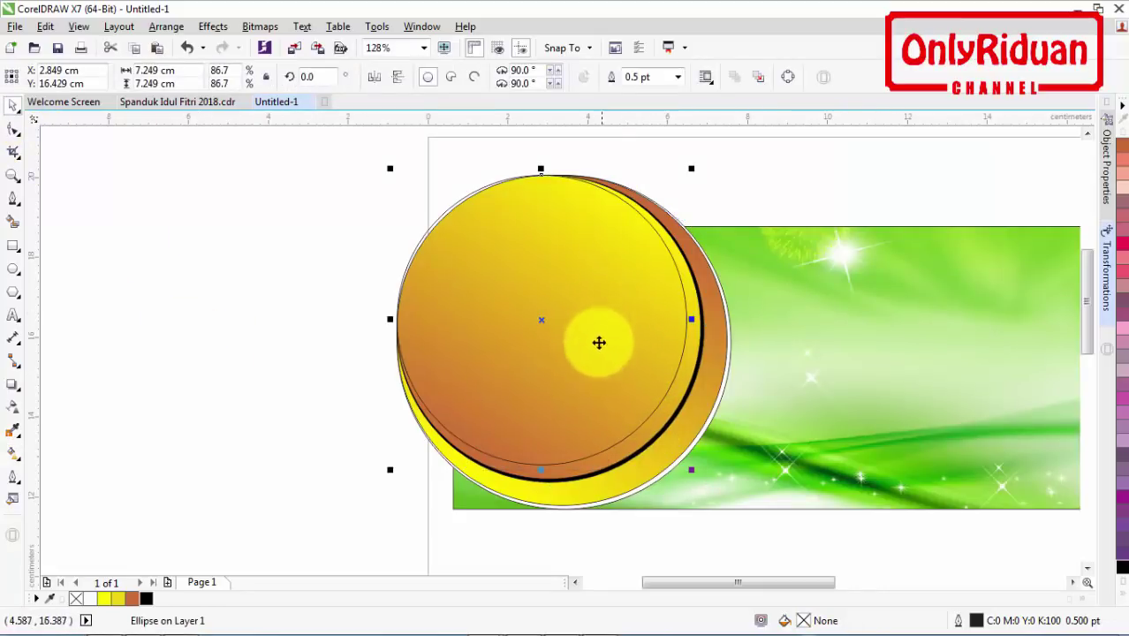
click(15, 27)
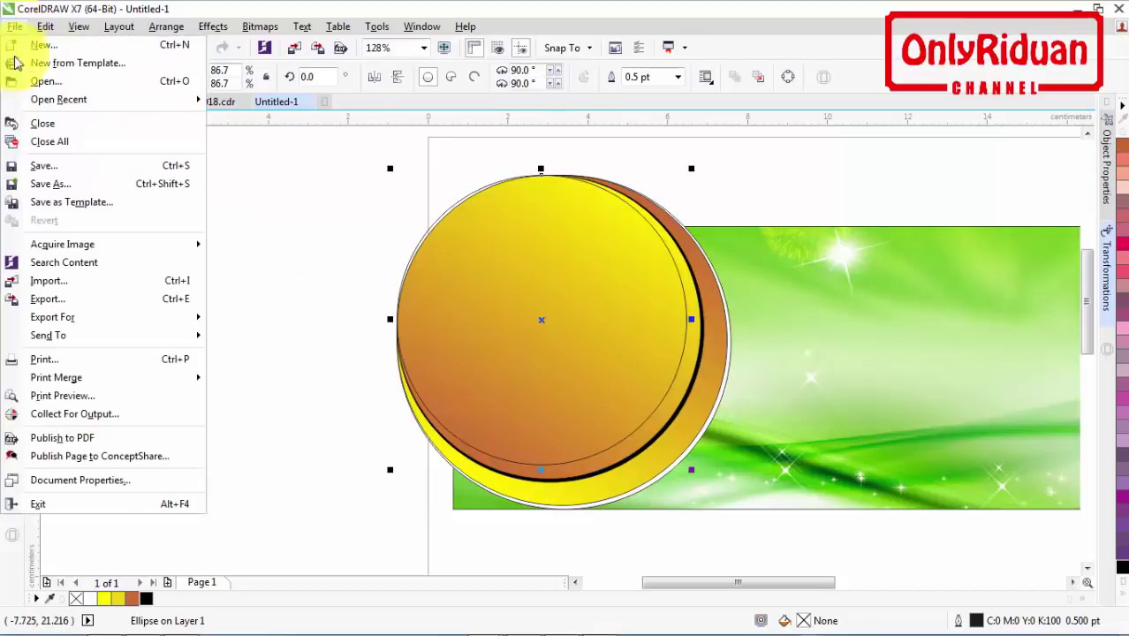
click(53, 281)
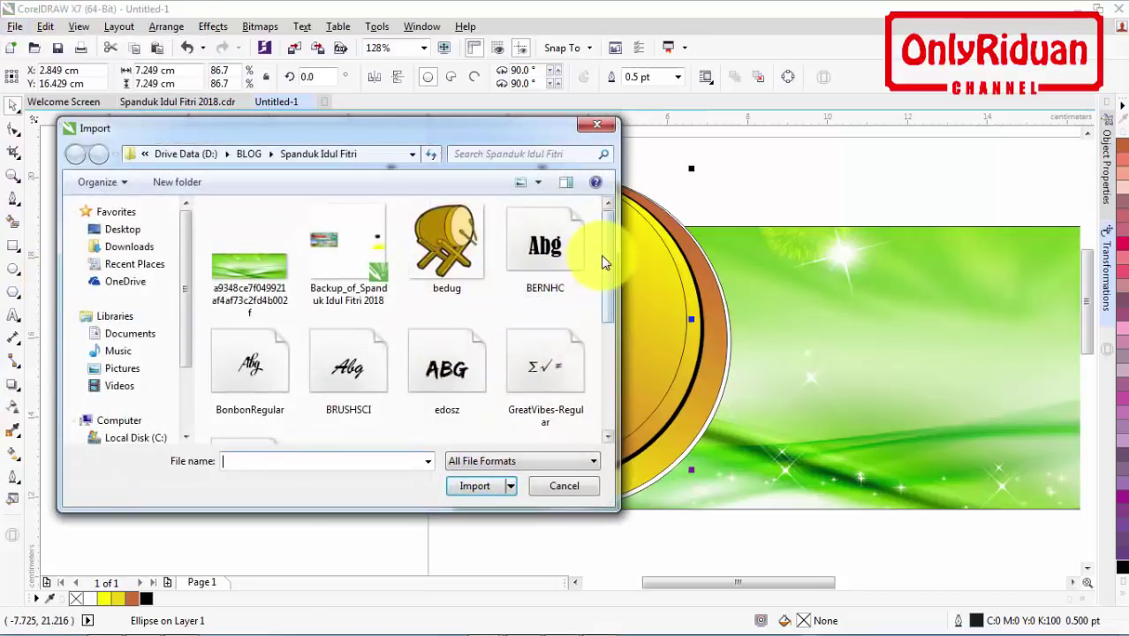
drag(606, 261, 606, 358)
click(358, 293)
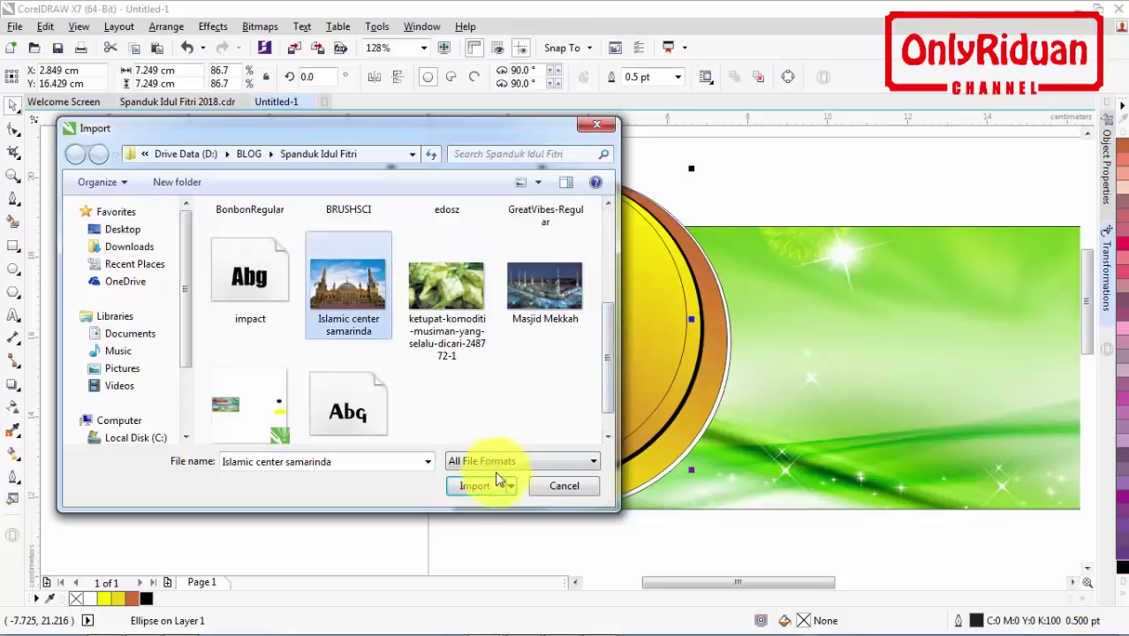
click(474, 485)
drag(179, 284, 355, 378)
- Scale the mosque picture to about 9.04 × 6.02 cm and move it clear of the circles on their left side
drag(329, 335, 327, 396)
drag(383, 228, 443, 187)
drag(350, 256, 329, 267)
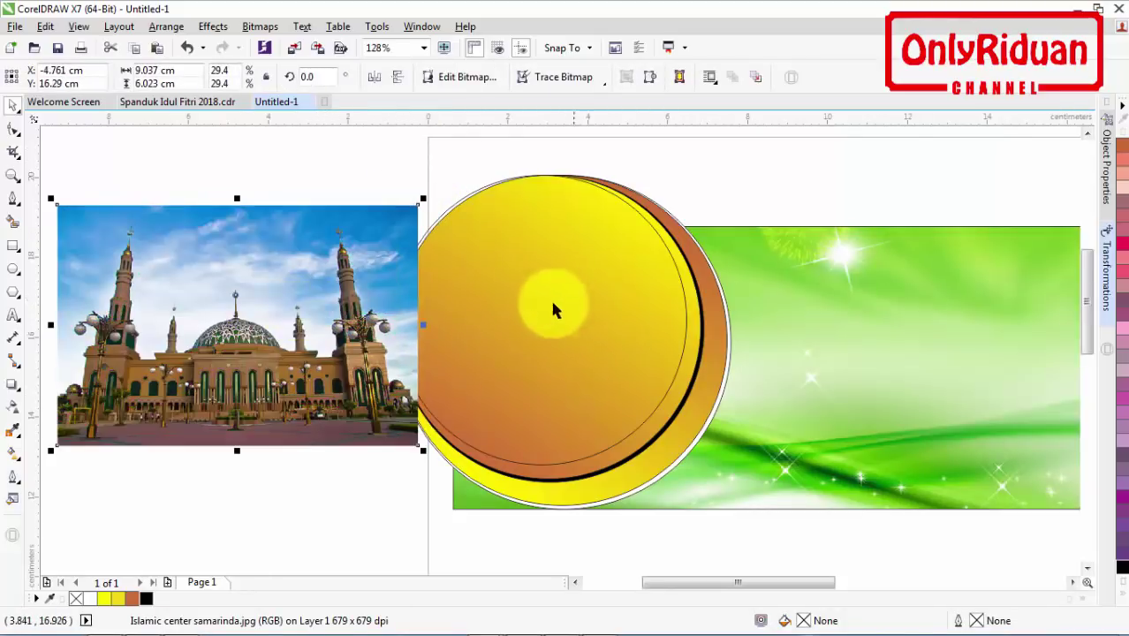
drag(315, 329, 227, 350)
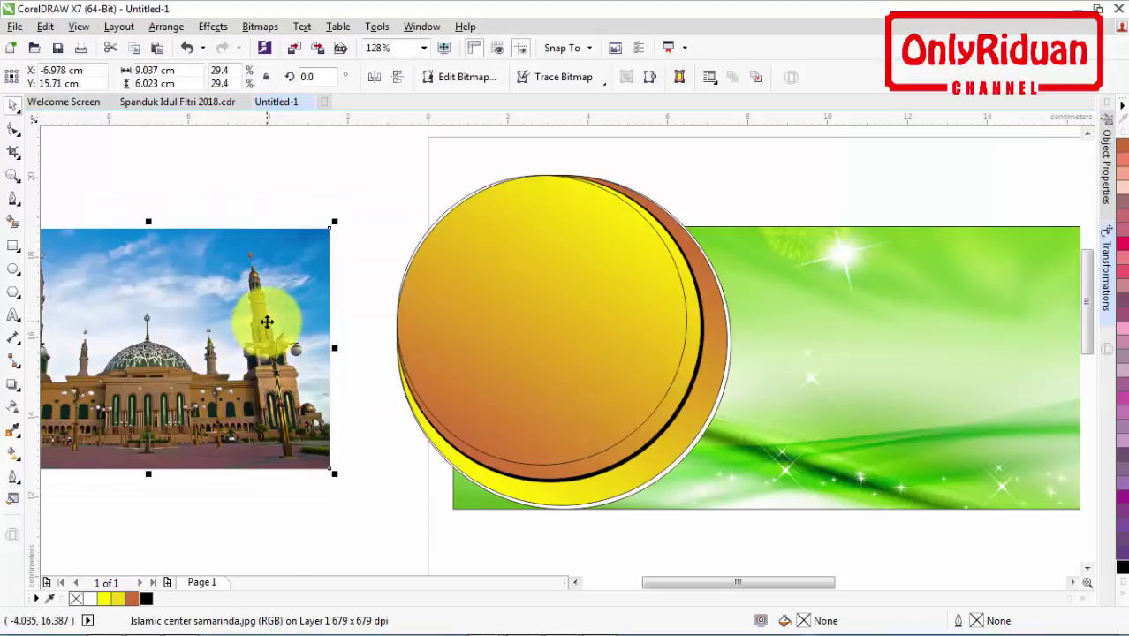
- PowerClip the mosque picture inside the innermost circle
right_click(268, 319)
click(318, 178)
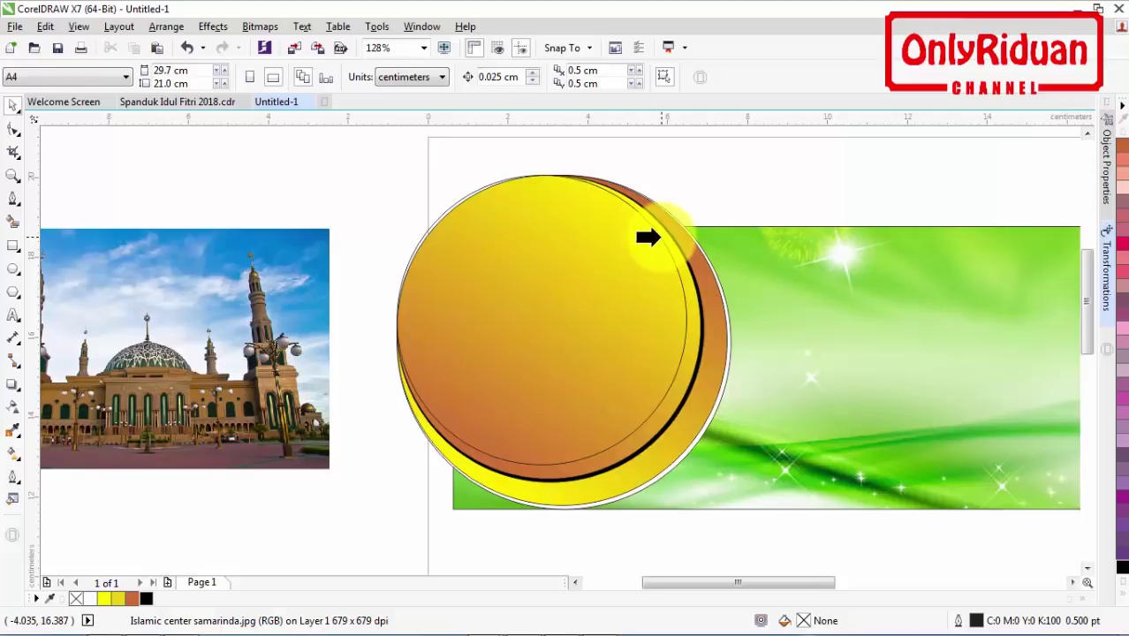
click(658, 237)
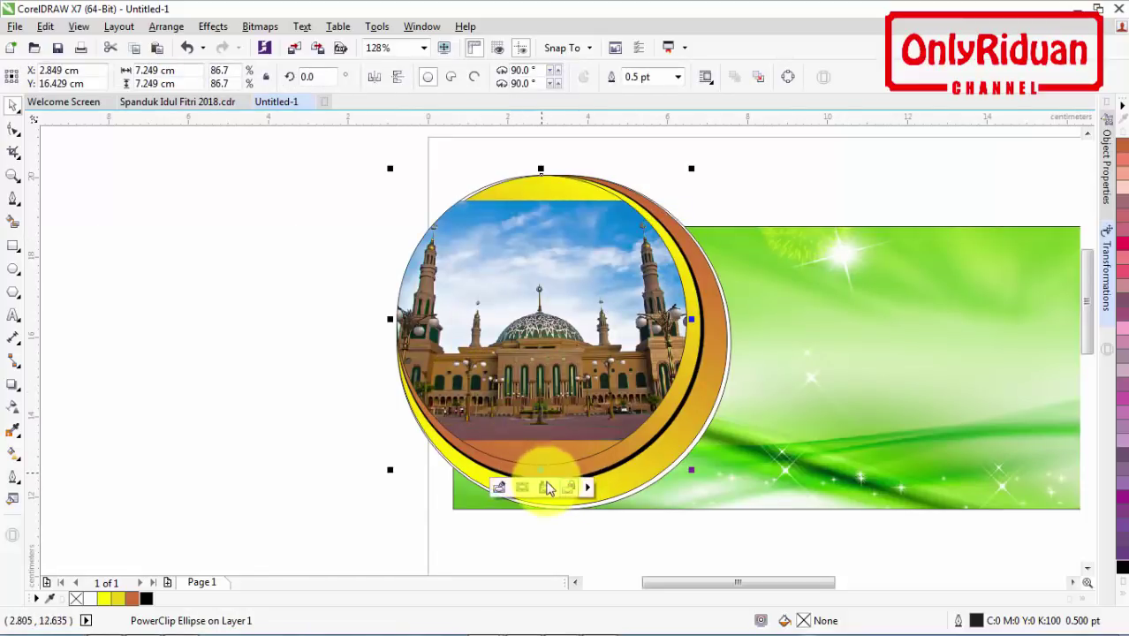
- Edit the PowerClip contents, scaling the mosque picture to about 9.12 × 6.08 cm and lowering it to the circle's bottom edge
right_click(565, 309)
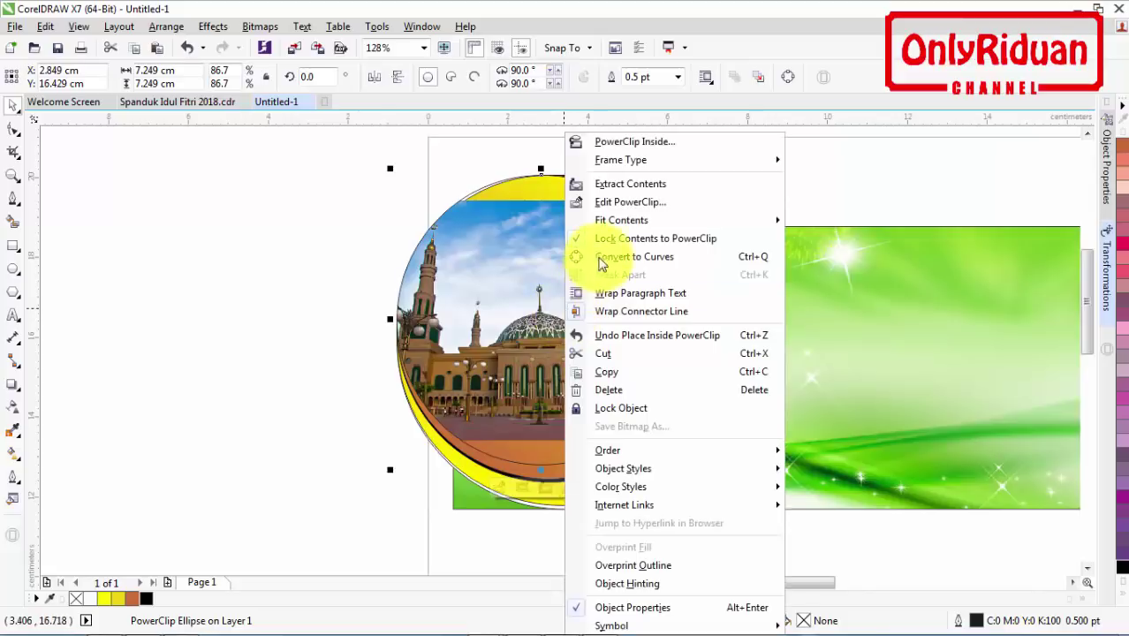
click(629, 202)
click(576, 345)
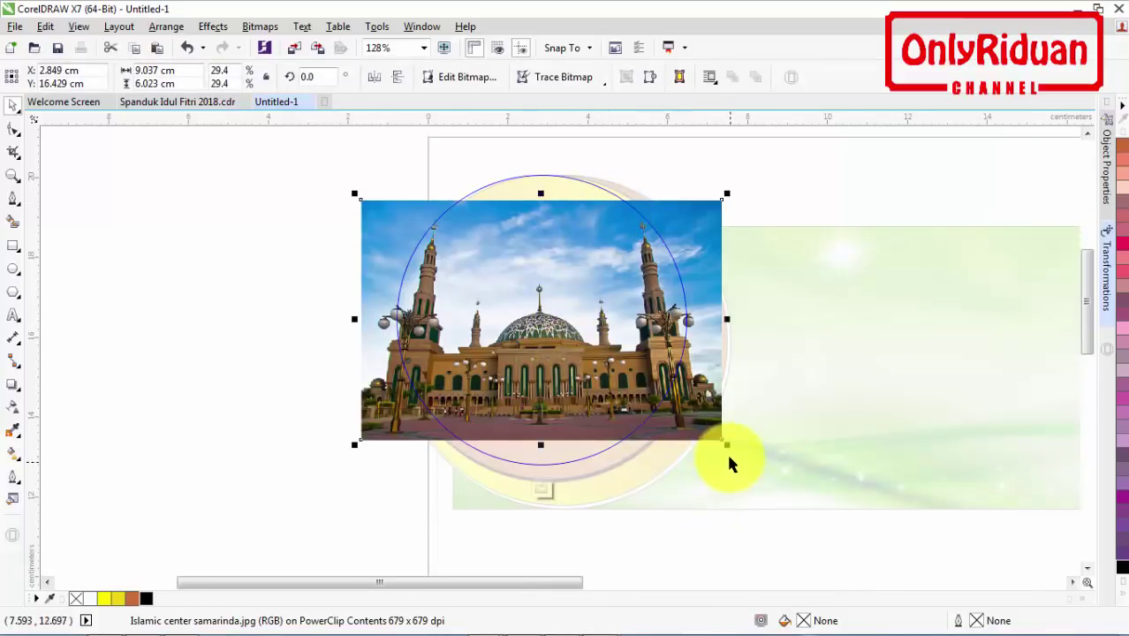
drag(729, 446, 770, 473)
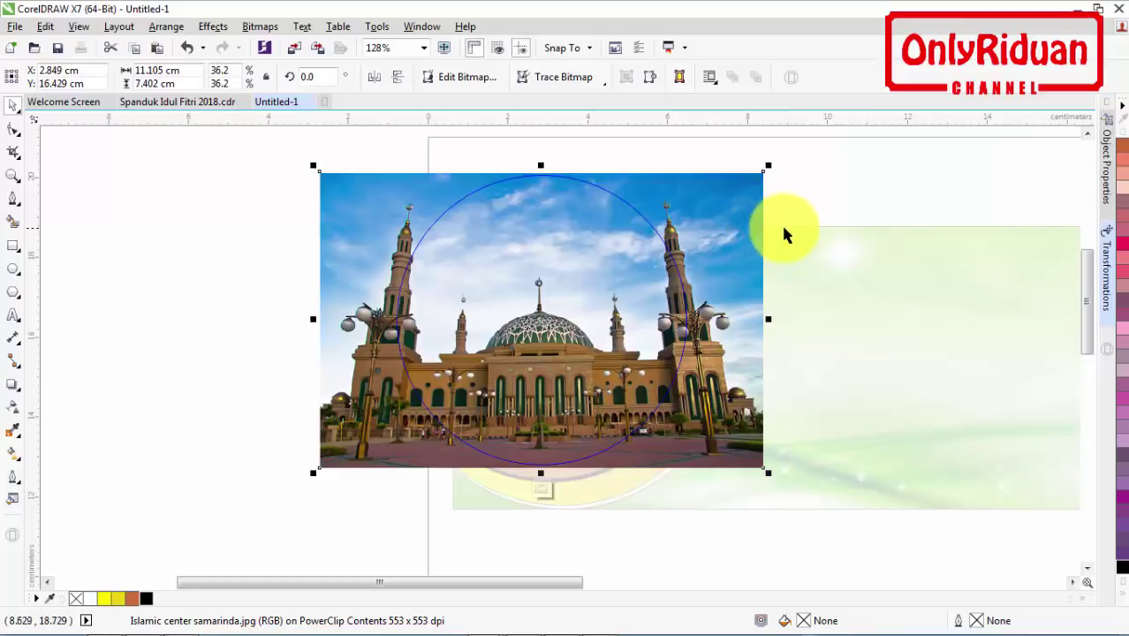
drag(771, 164, 728, 192)
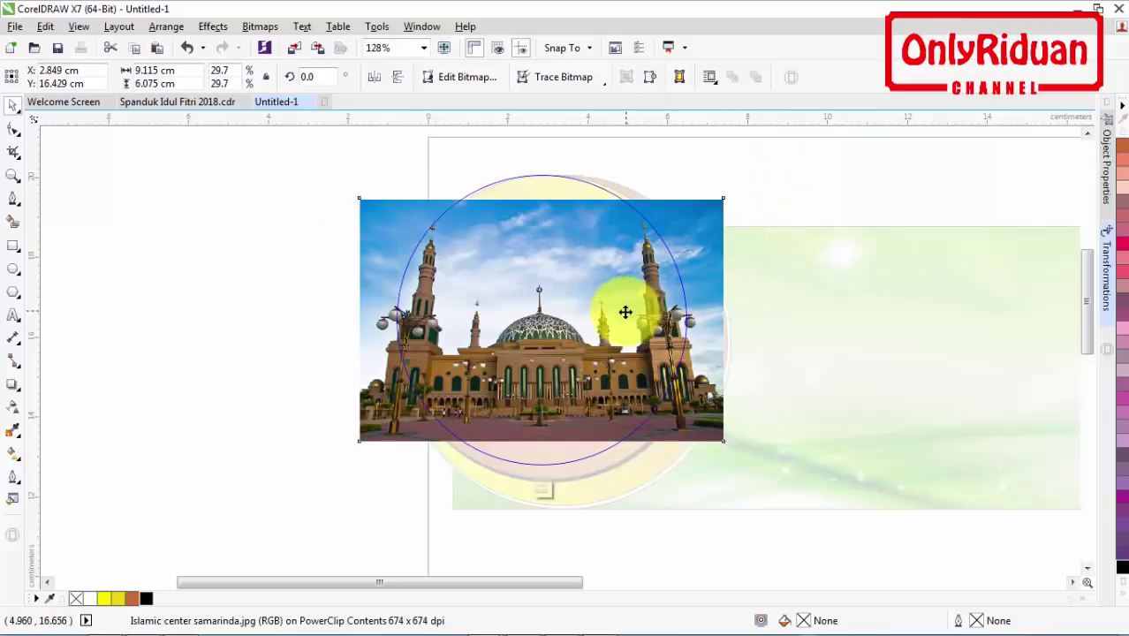
drag(624, 310, 626, 335)
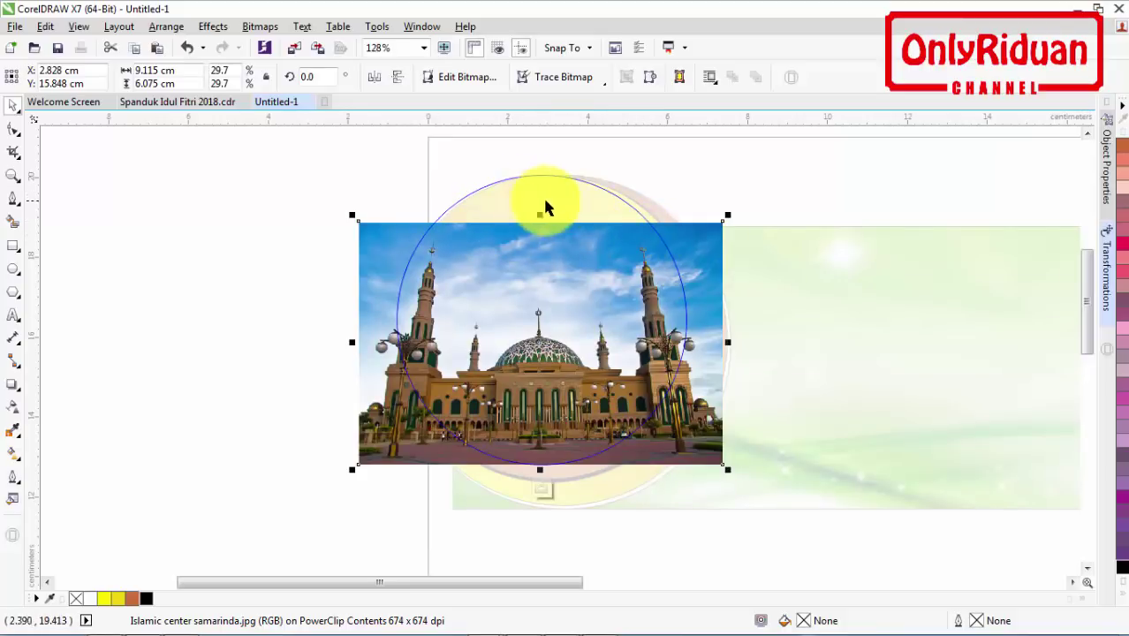
right_click(635, 263)
click(716, 254)
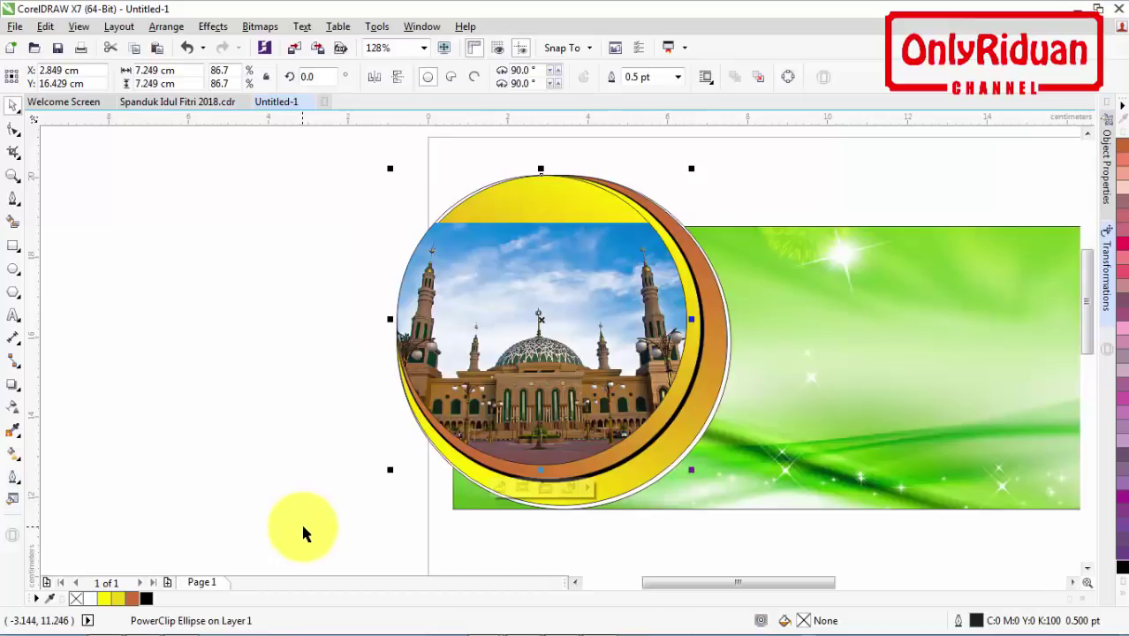
- Remove the outlines from all the circles that make up the frame, including the one holding the mosque picture
click(272, 444)
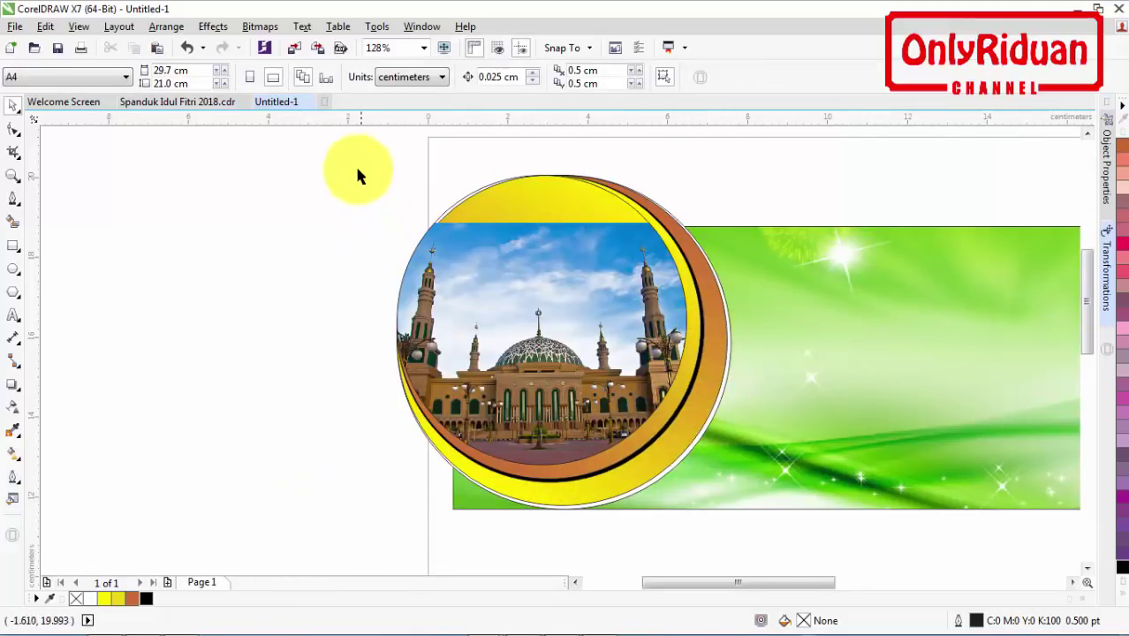
drag(543, 228, 741, 528)
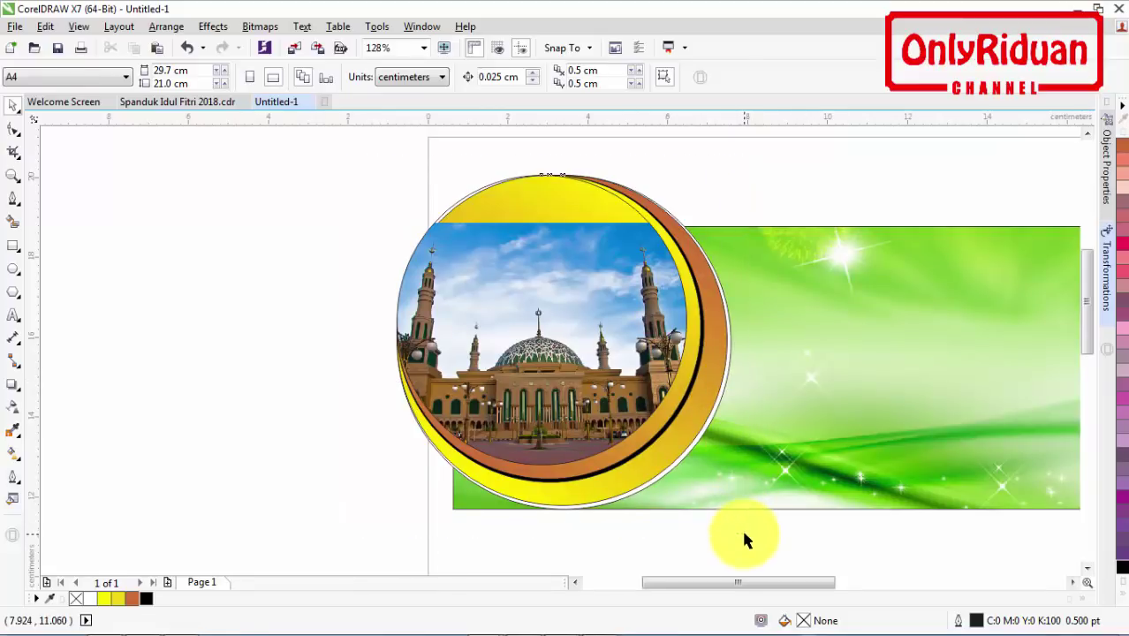
click(1122, 597)
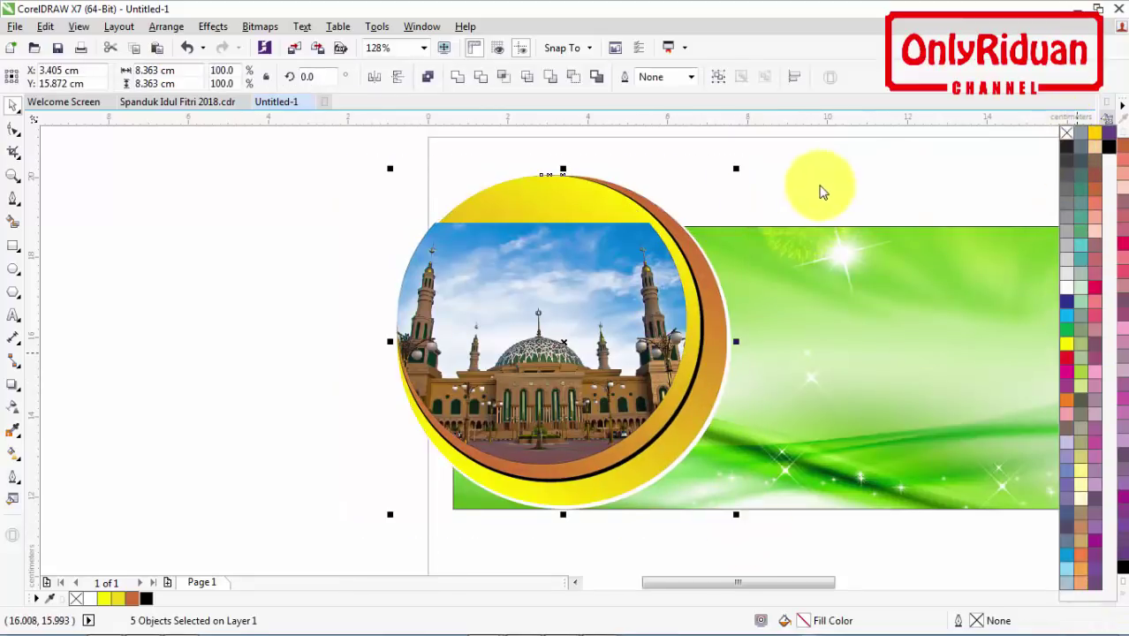
click(816, 179)
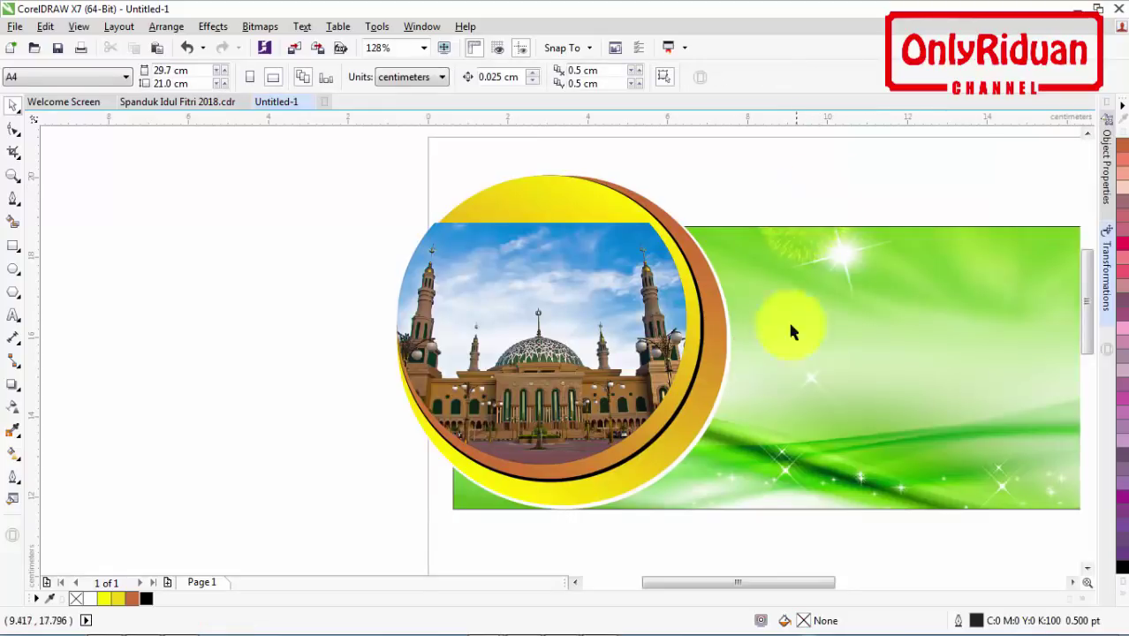
- Add a Small Glow drop shadow to the frame's outermost circle, coloured near-black with a feathering of 5
click(707, 428)
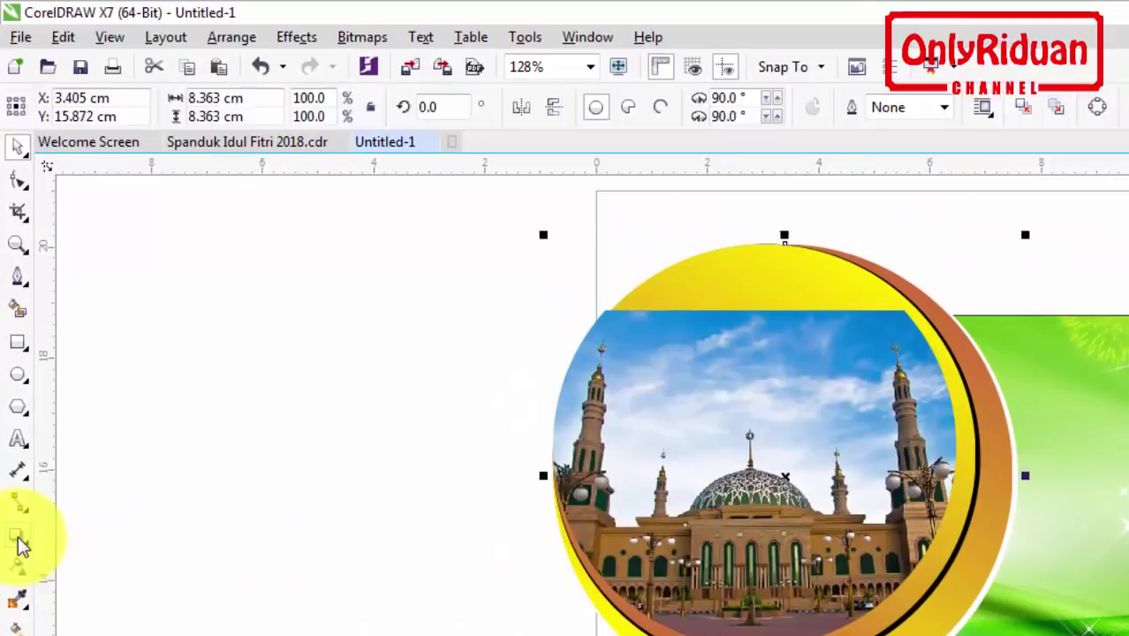
click(20, 518)
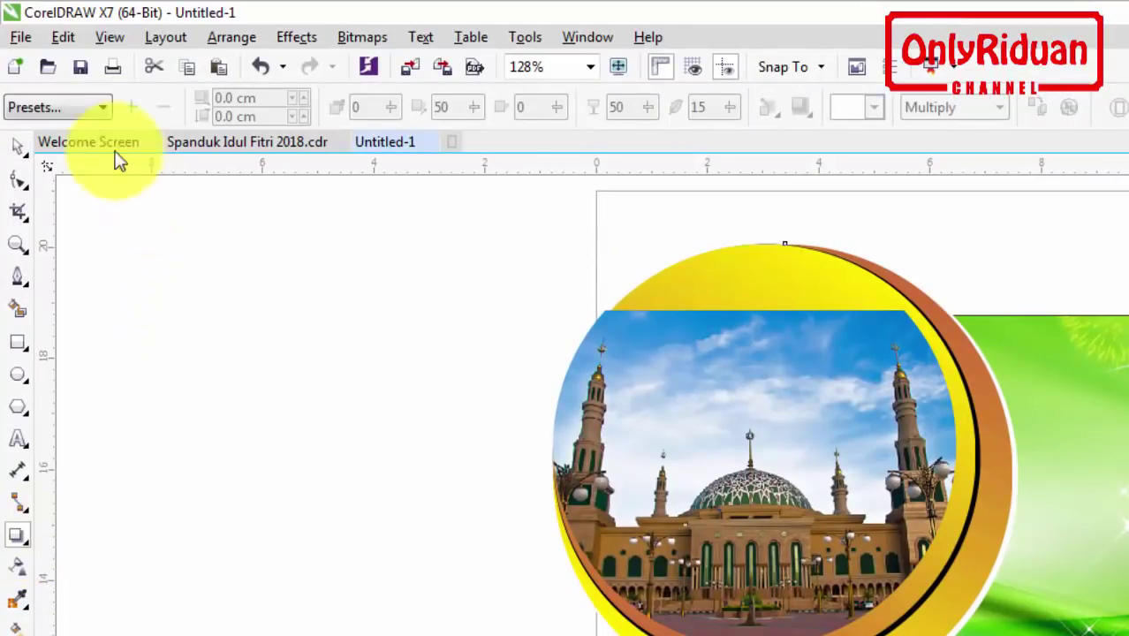
click(103, 108)
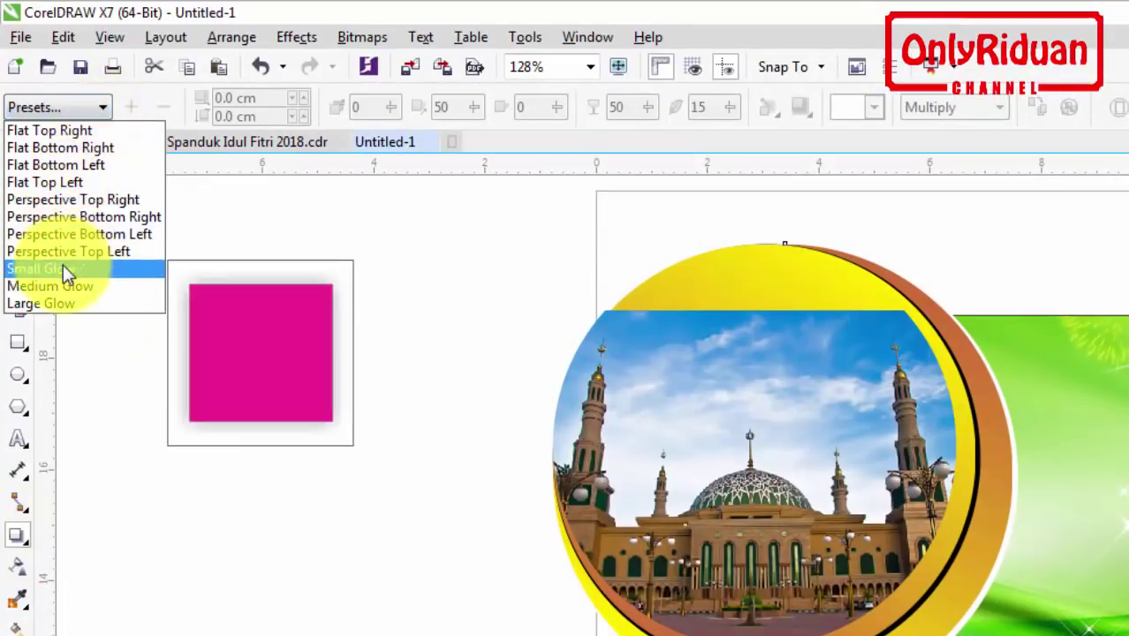
click(27, 268)
click(874, 108)
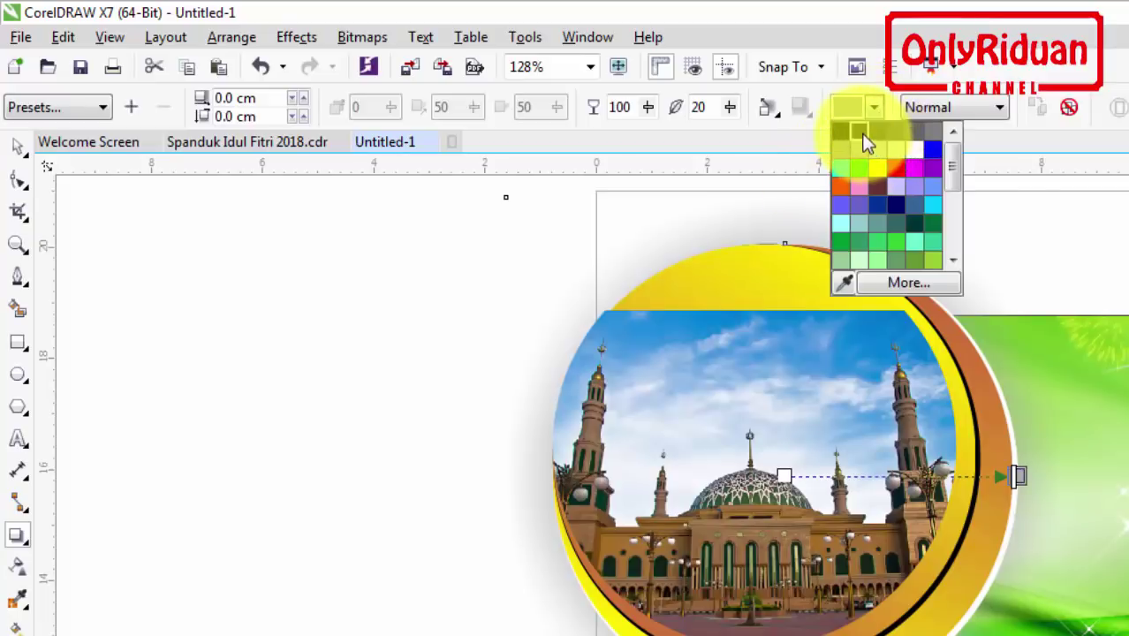
click(863, 141)
drag(719, 112, 676, 108)
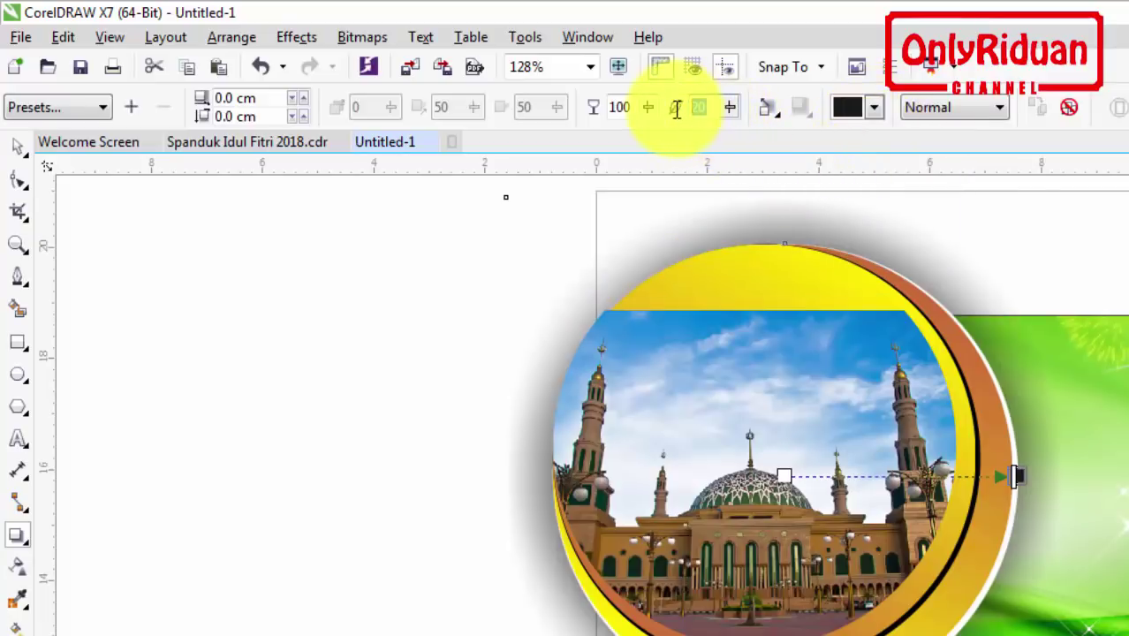
text(5)
key(Return)
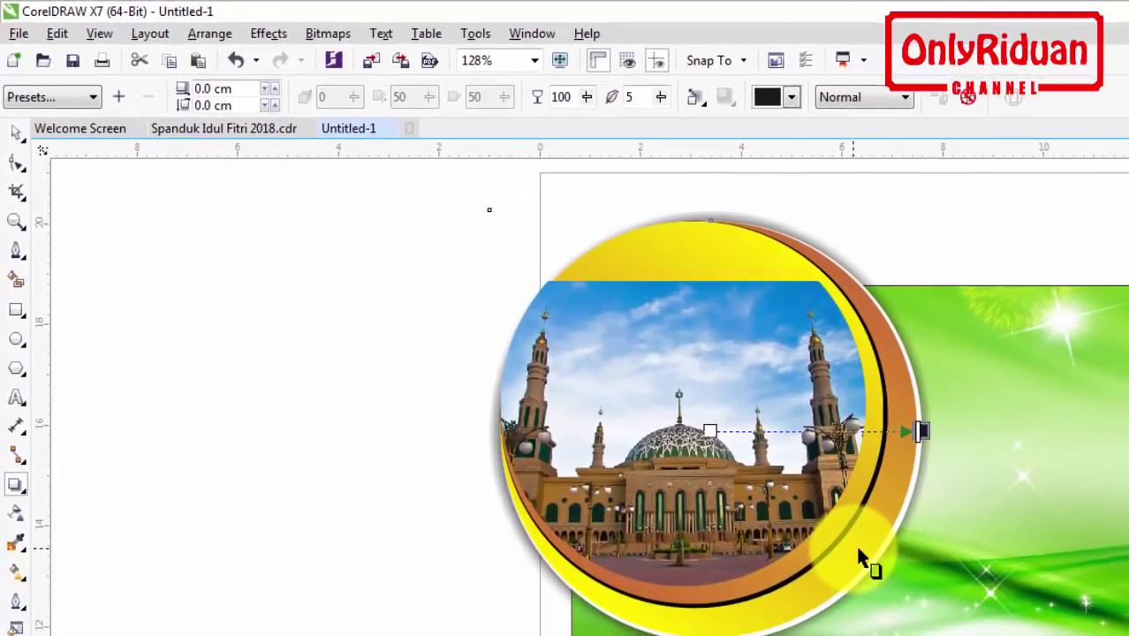
key(Escape)
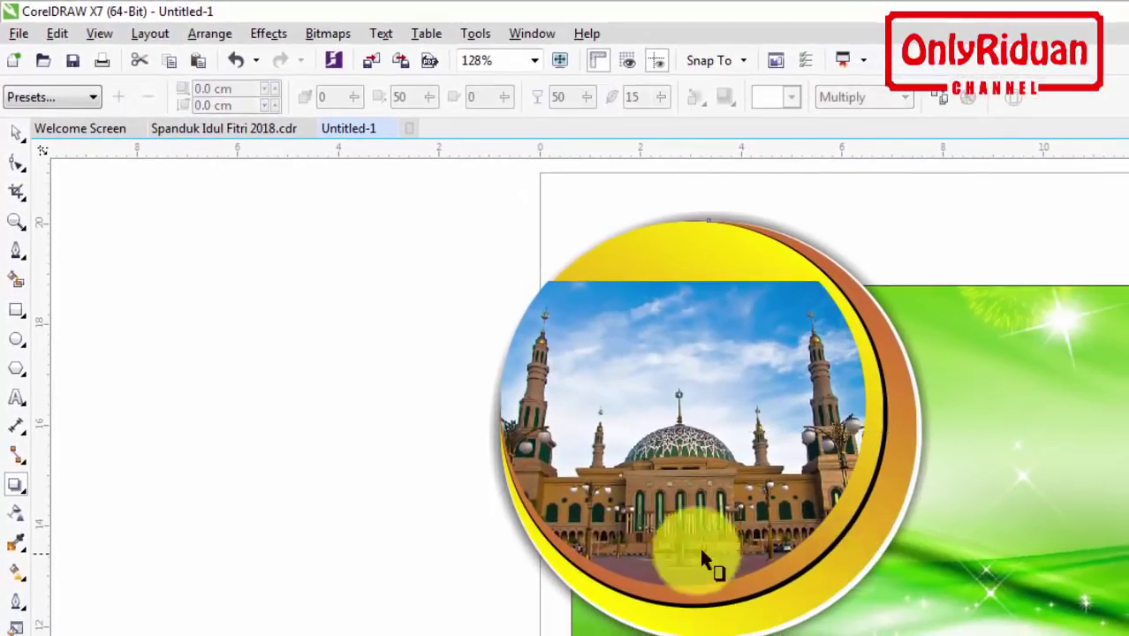
- Check the frame in the Spanduk Idul Fitri 2018 reference and give the yellow circle inside the black ring a white Small Glow shadow, feathering 5
click(240, 128)
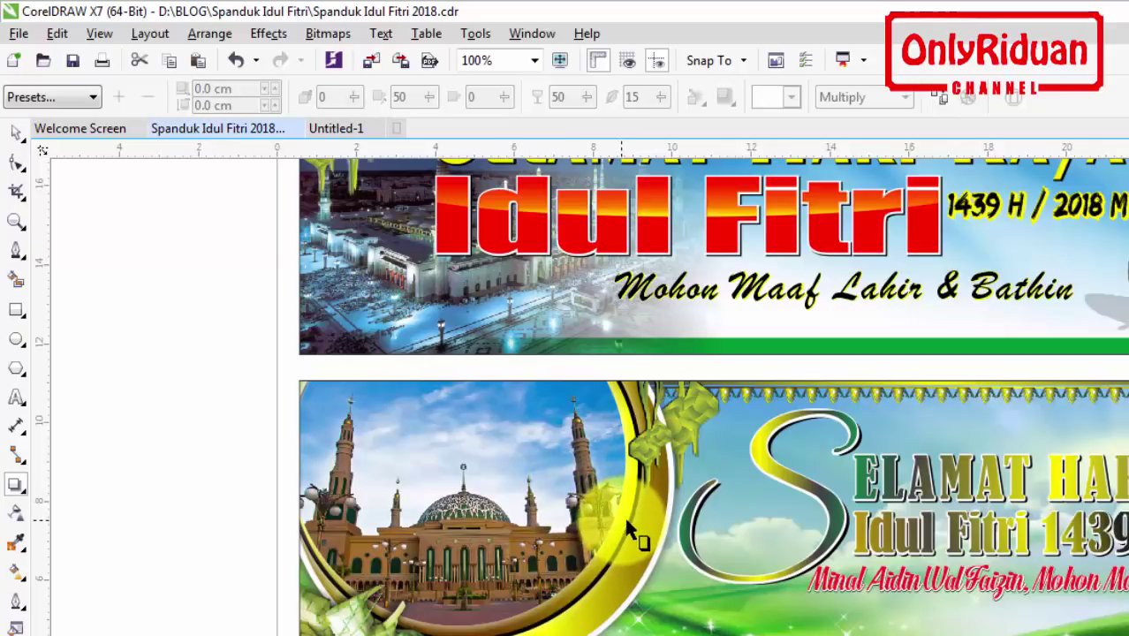
click(334, 128)
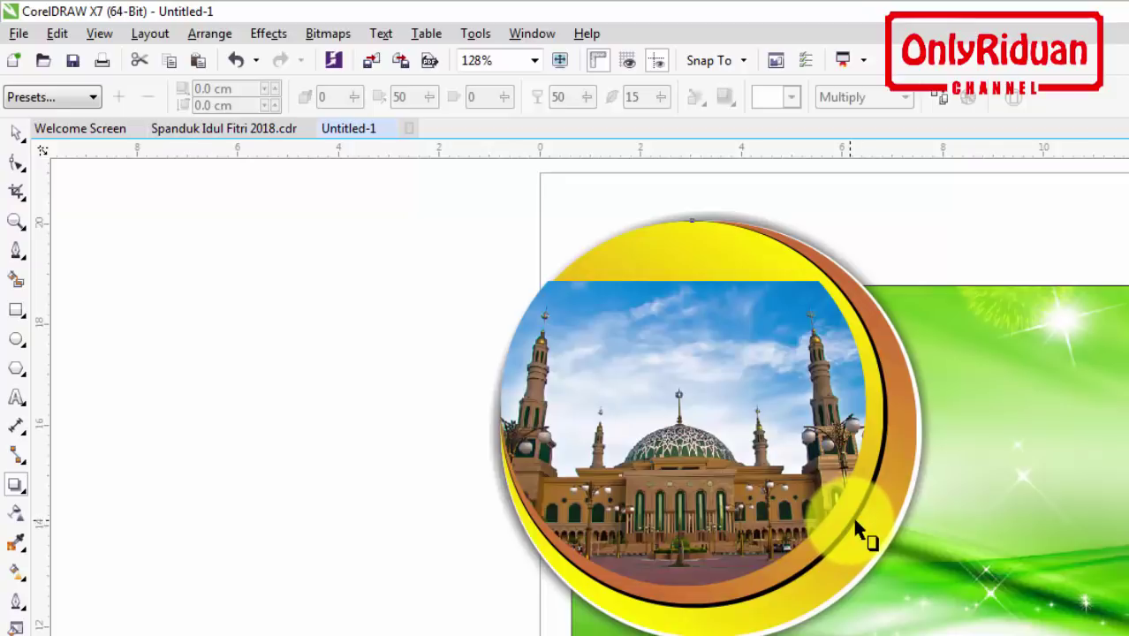
click(89, 99)
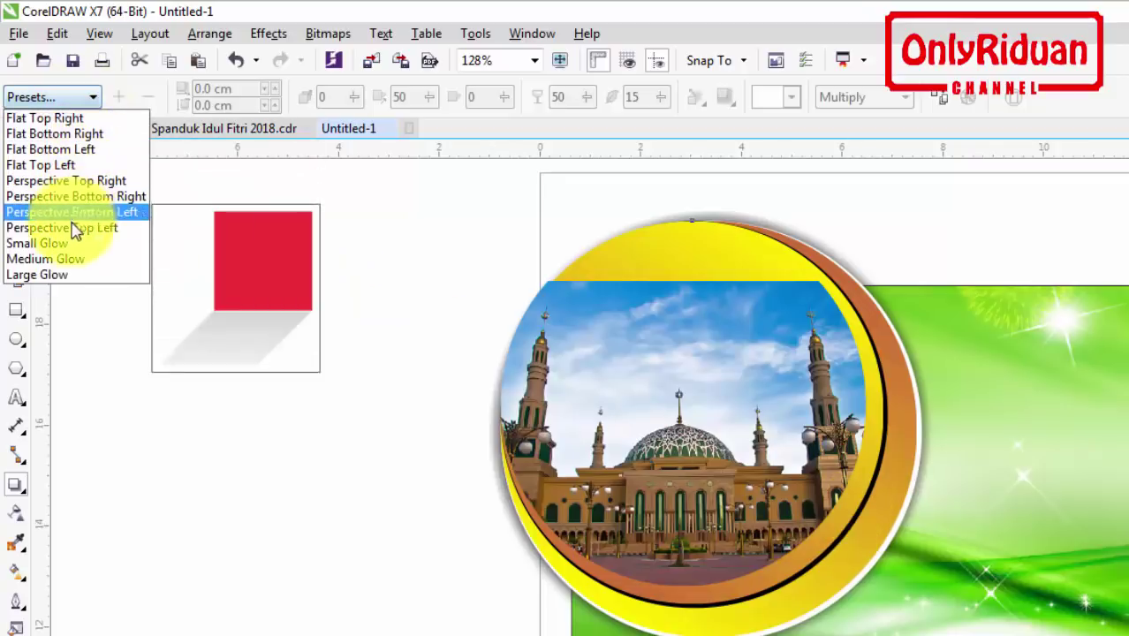
click(53, 242)
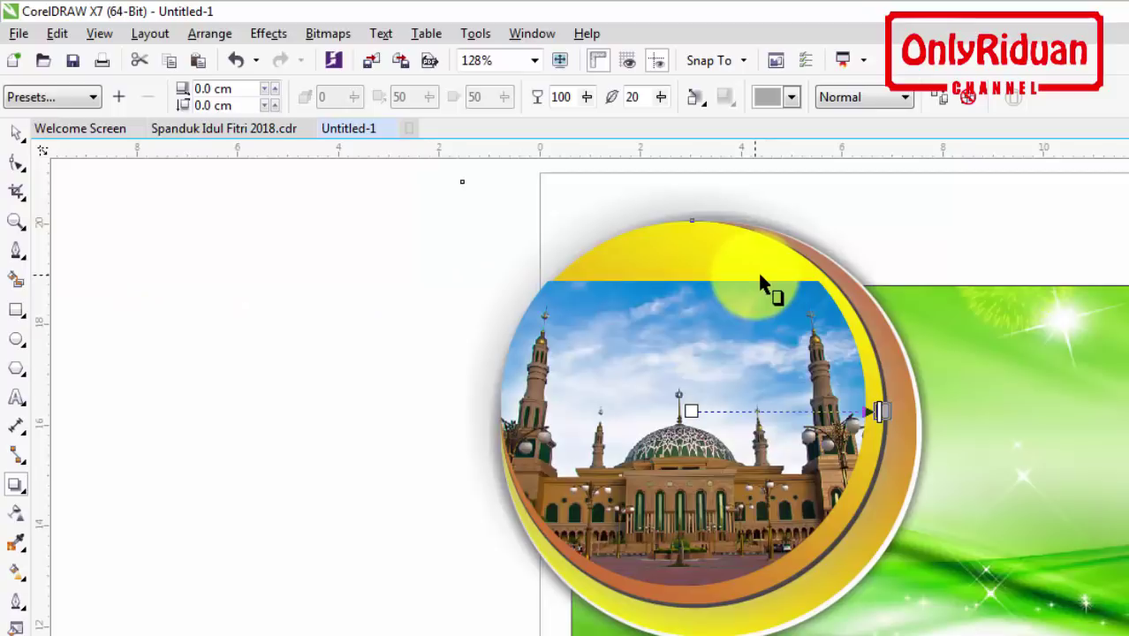
click(791, 98)
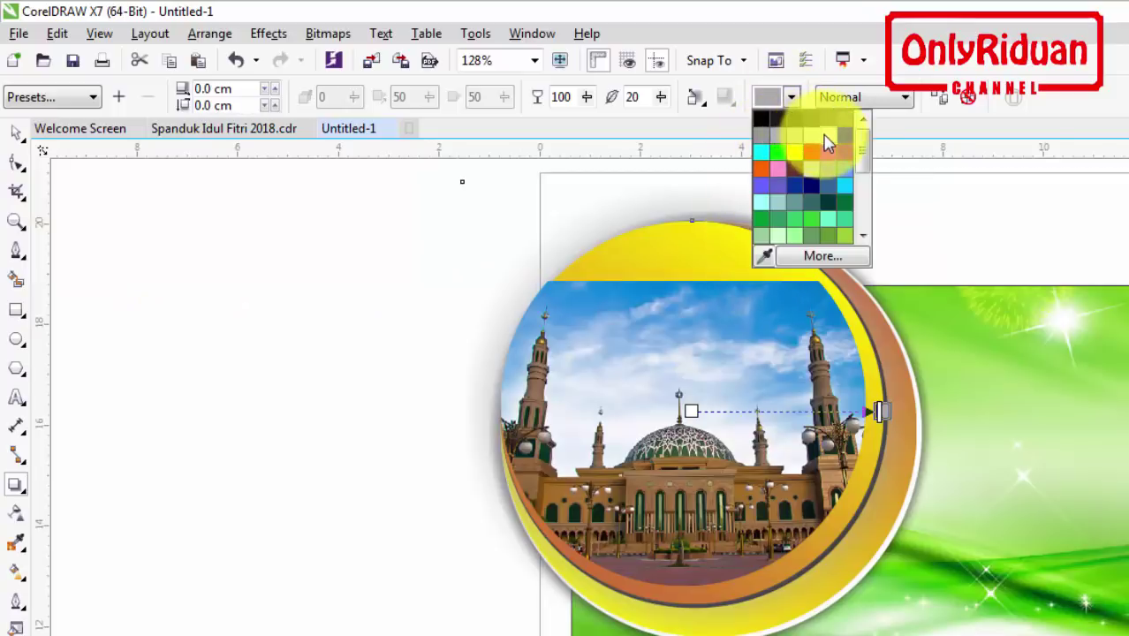
click(825, 139)
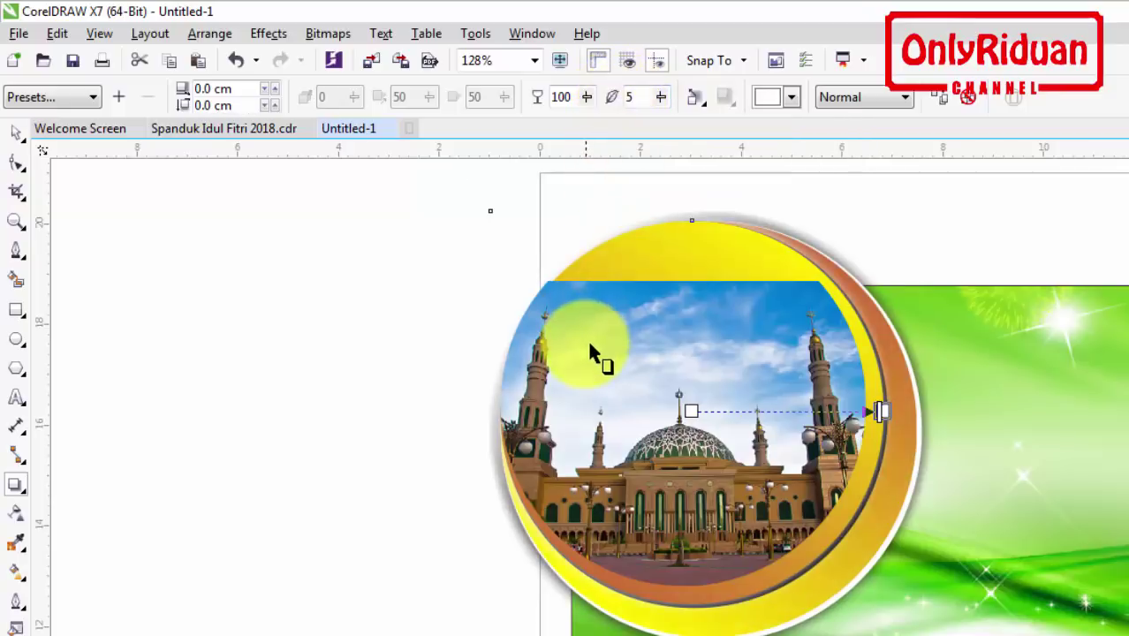
- Add a white Small Glow drop shadow with a feathering of 5 to the circle holding the mosque picture
click(677, 464)
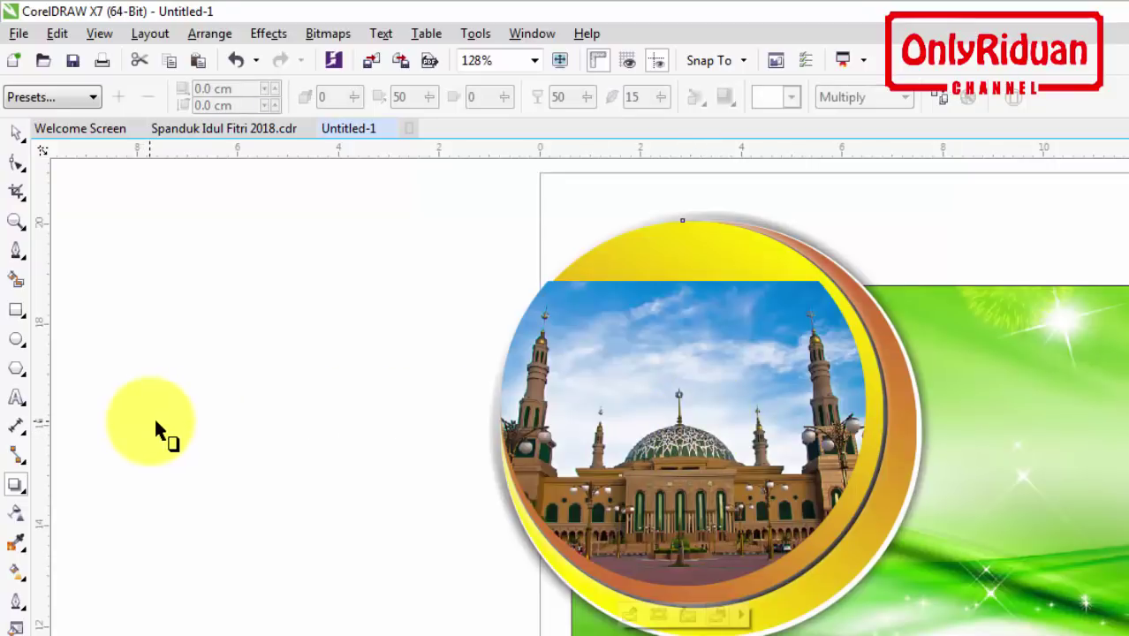
click(69, 98)
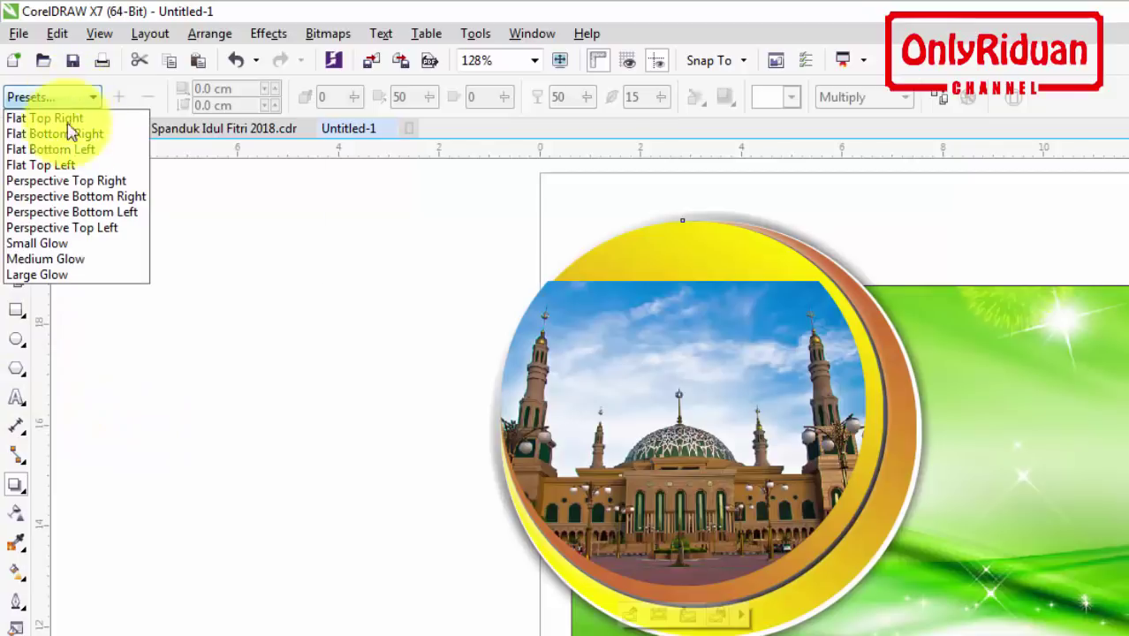
click(57, 244)
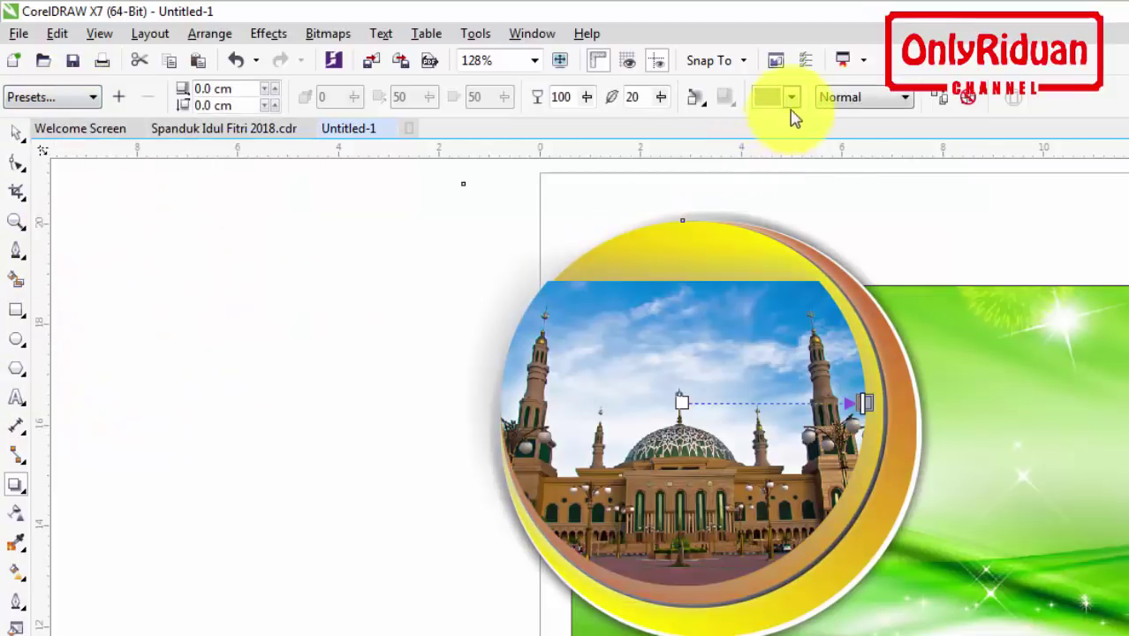
click(791, 97)
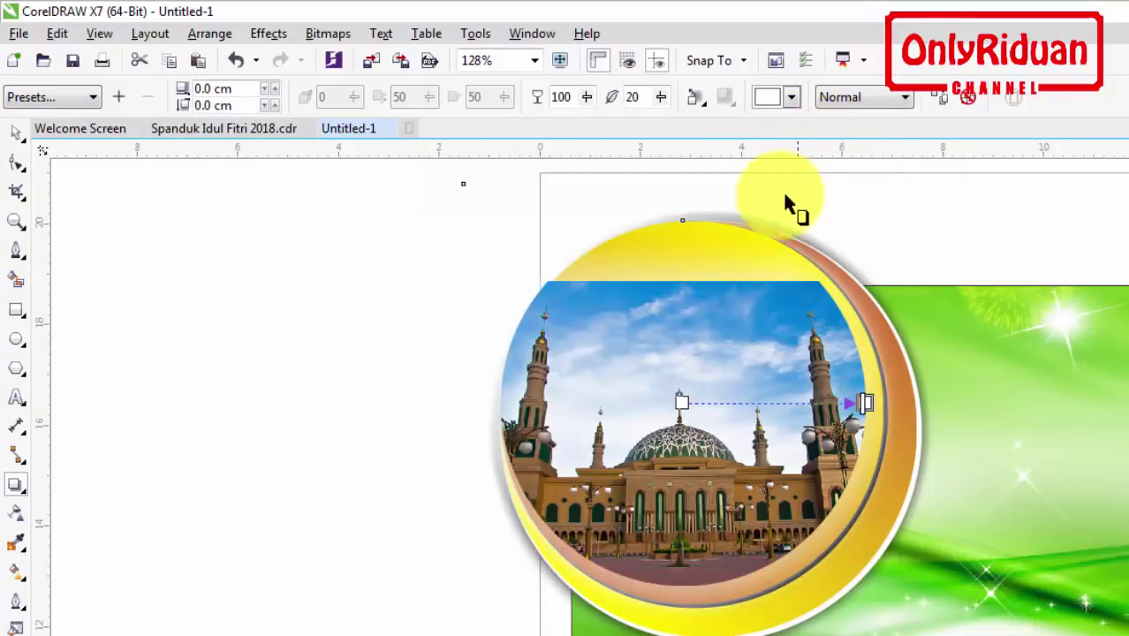
double_click(625, 98)
text(5)
key(Return)
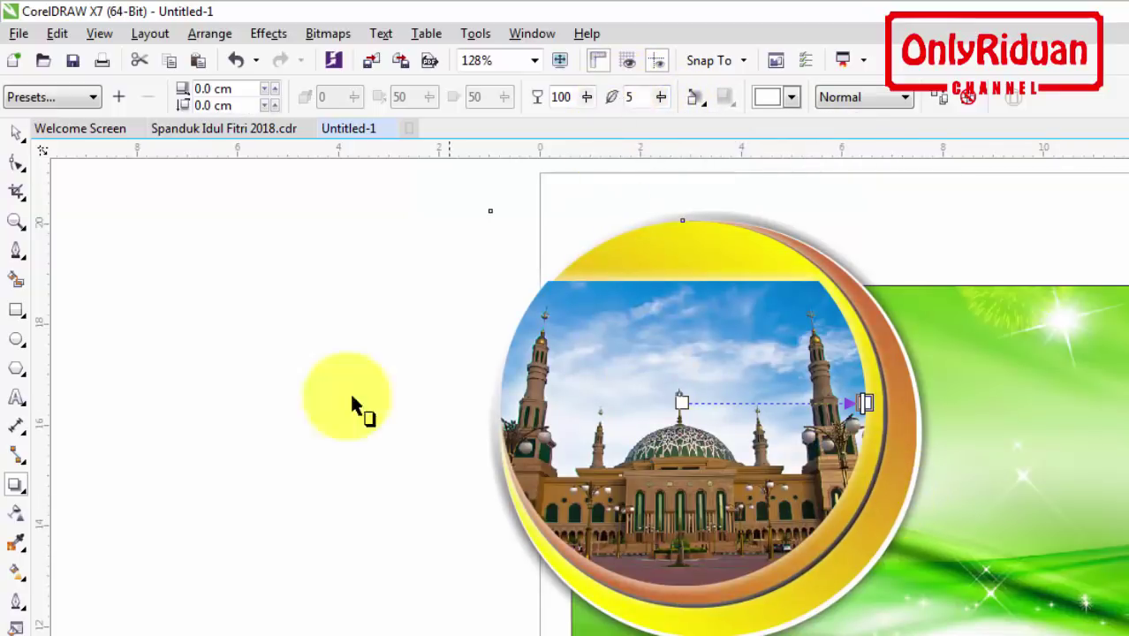
click(16, 132)
click(339, 258)
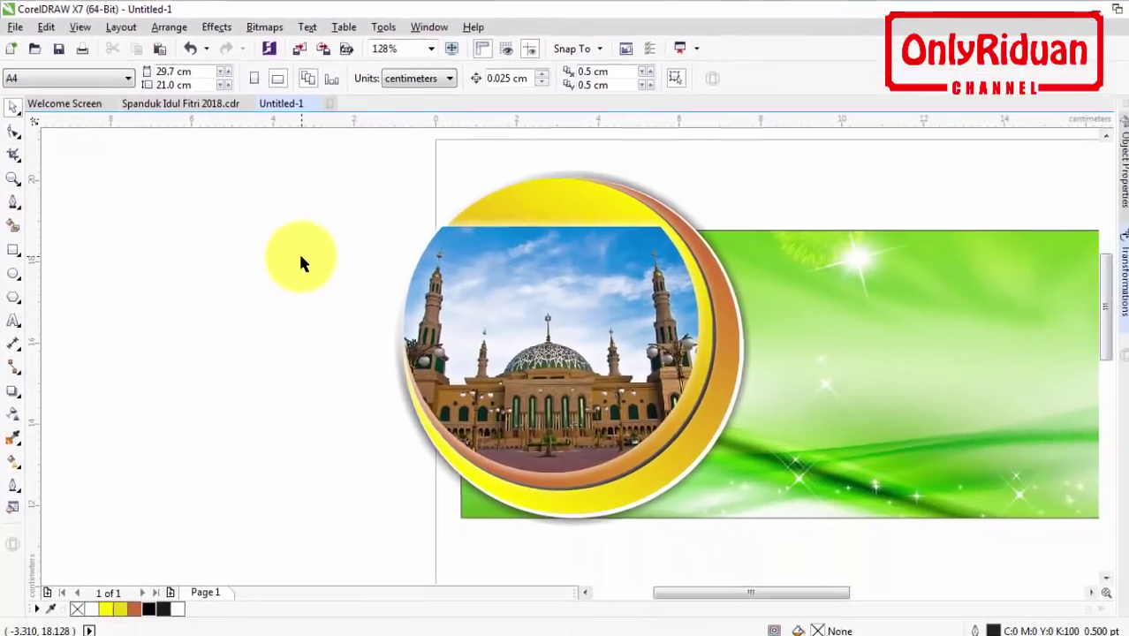
- Group all the frame's circles and shadows and PowerClip the group inside the green background rectangle
drag(279, 150, 782, 552)
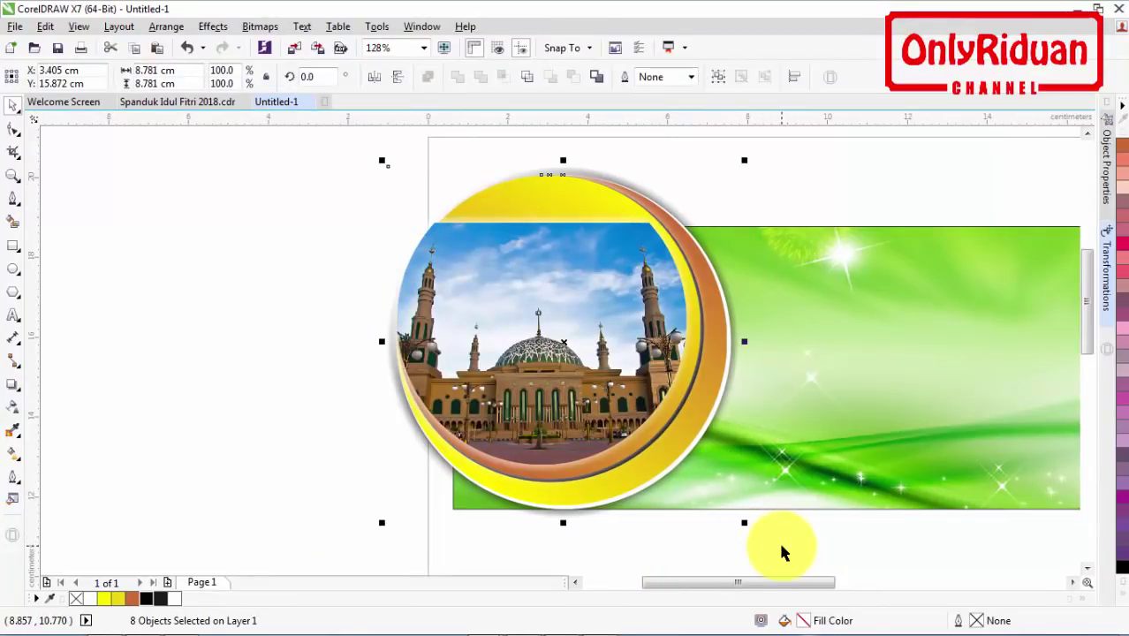
click(720, 76)
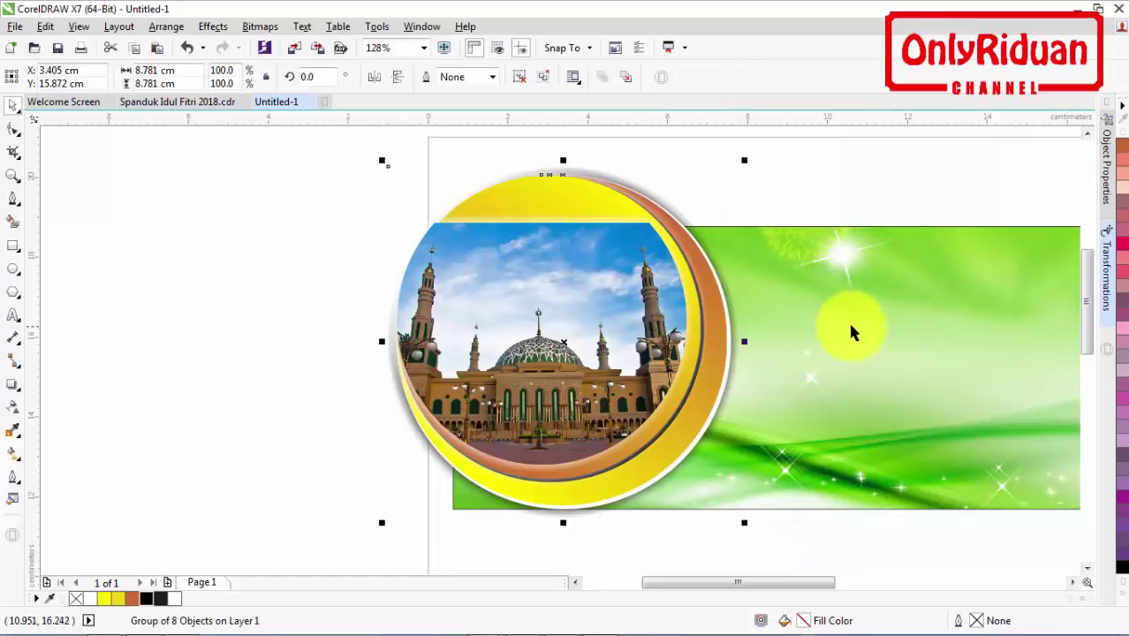
right_click(615, 274)
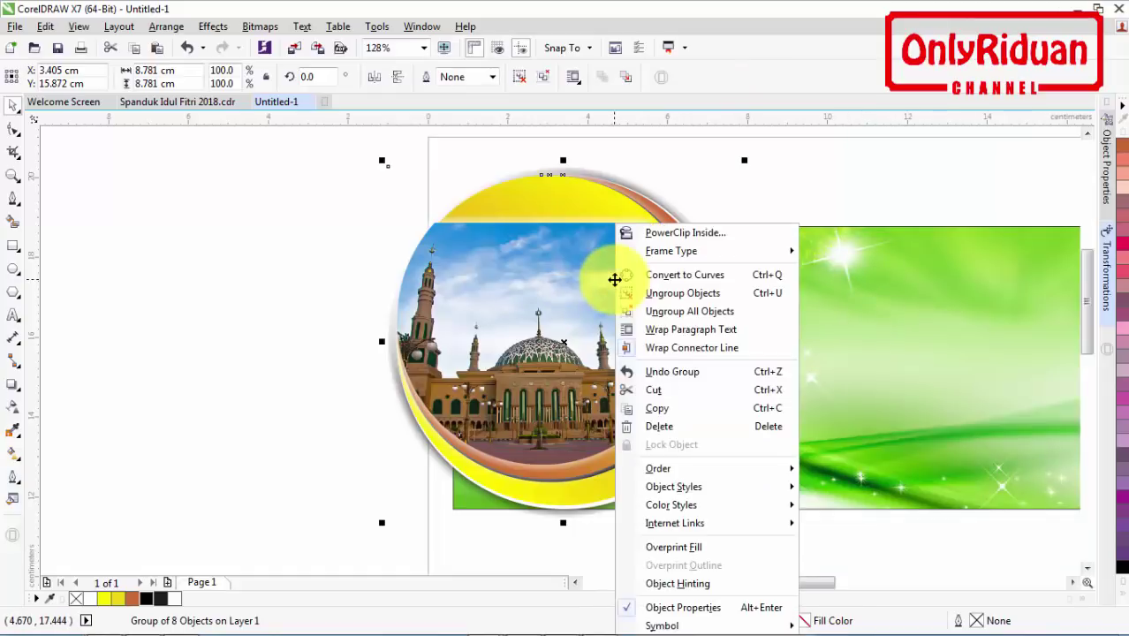
click(682, 234)
click(817, 285)
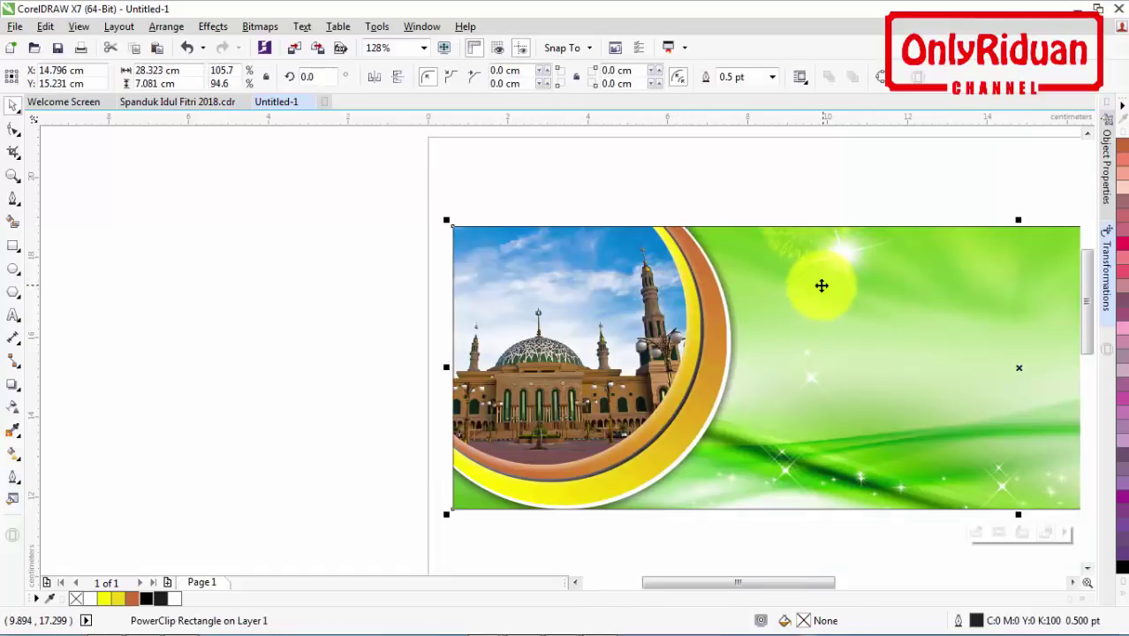
click(752, 215)
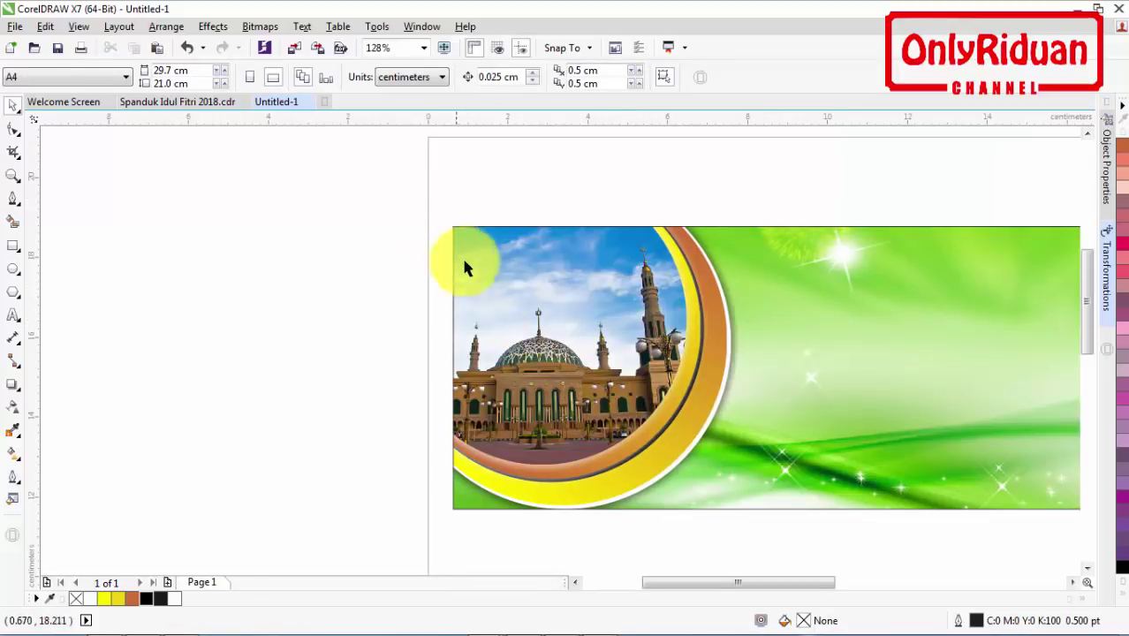
- Edit the background's PowerClip contents, moving the mosque frame group right to X 4.396 cm, and finish editing
right_click(610, 285)
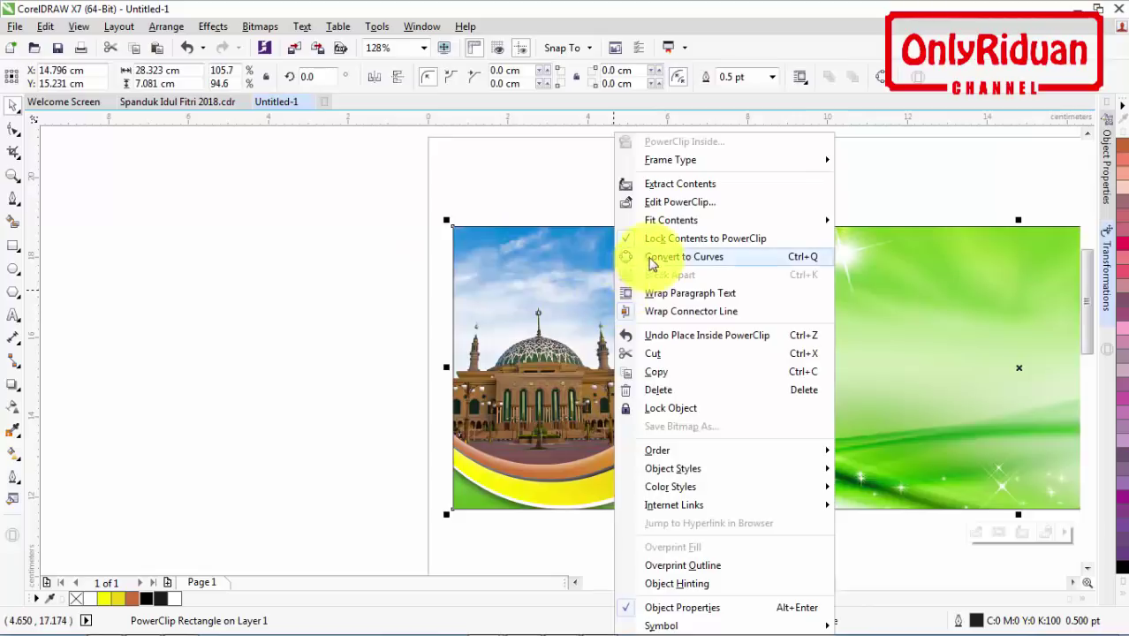
click(664, 205)
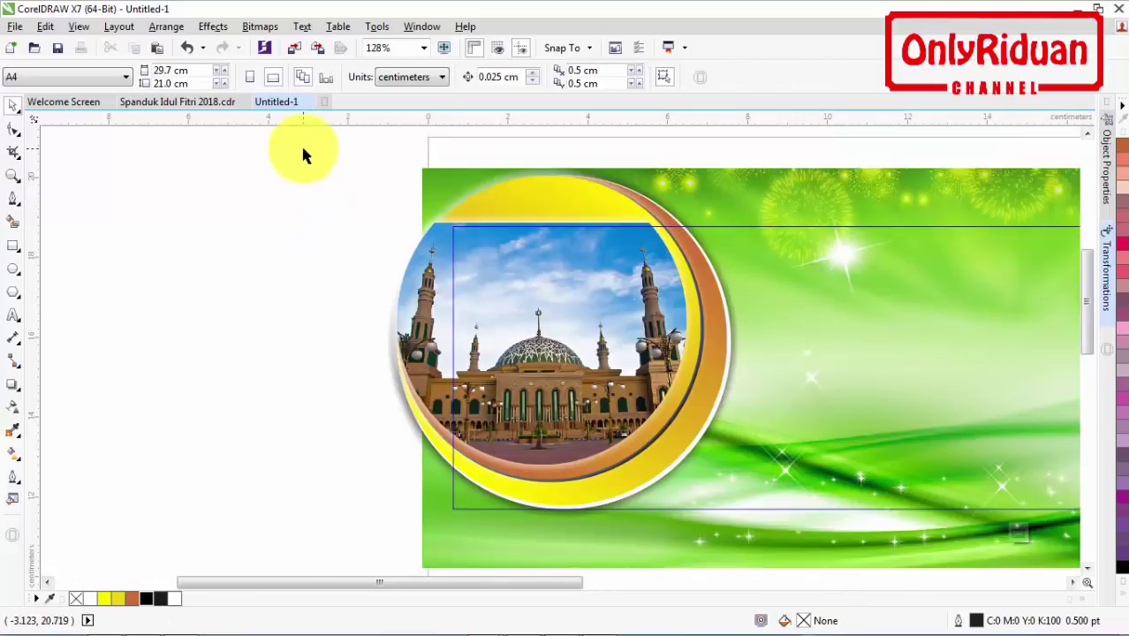
drag(303, 150, 780, 524)
key(Right)
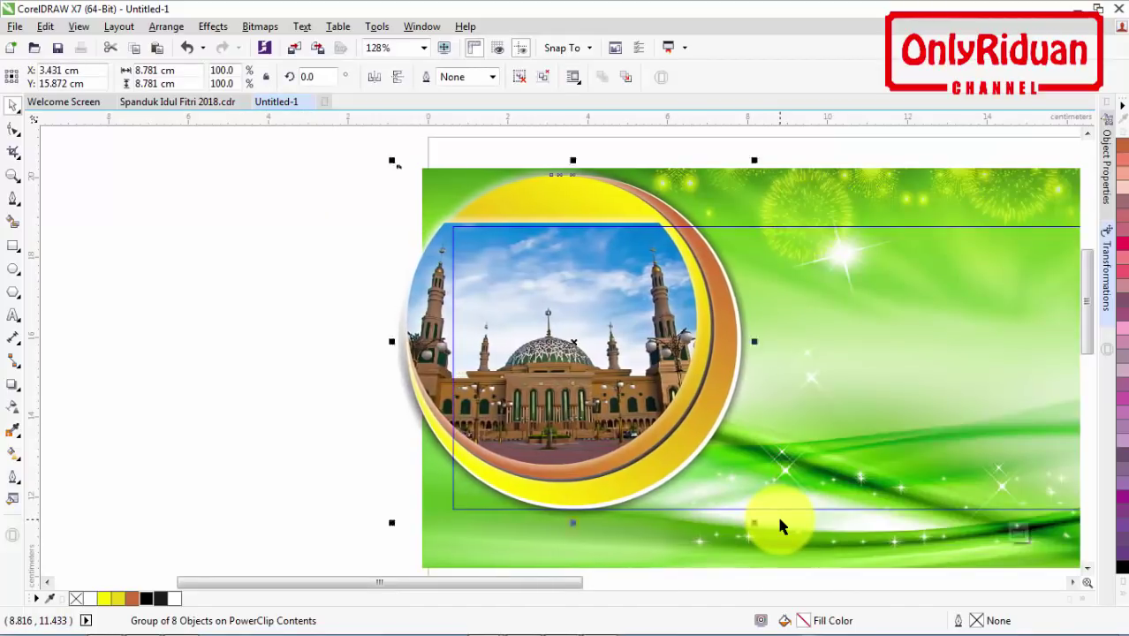
key(Right)
key(Right)
key(Right)
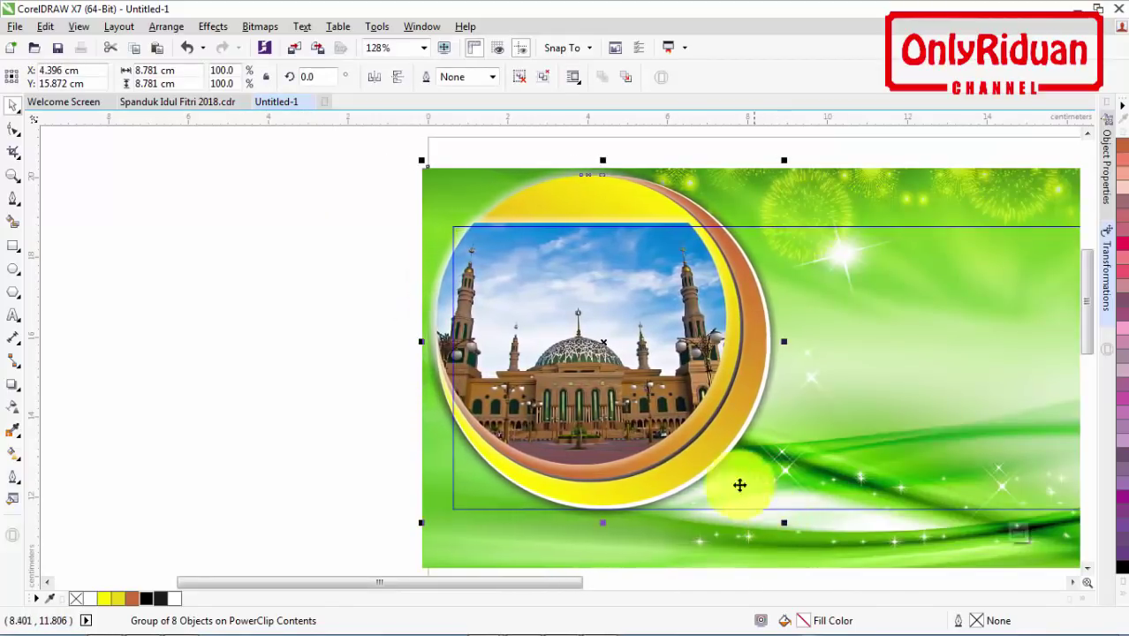
right_click(642, 376)
click(702, 256)
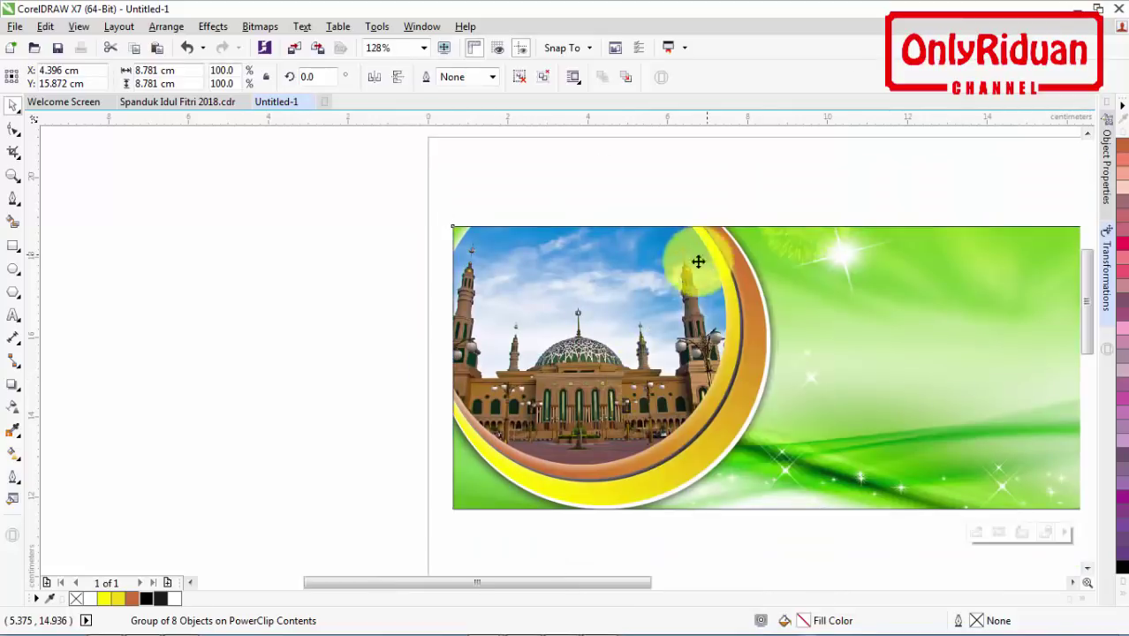
click(317, 296)
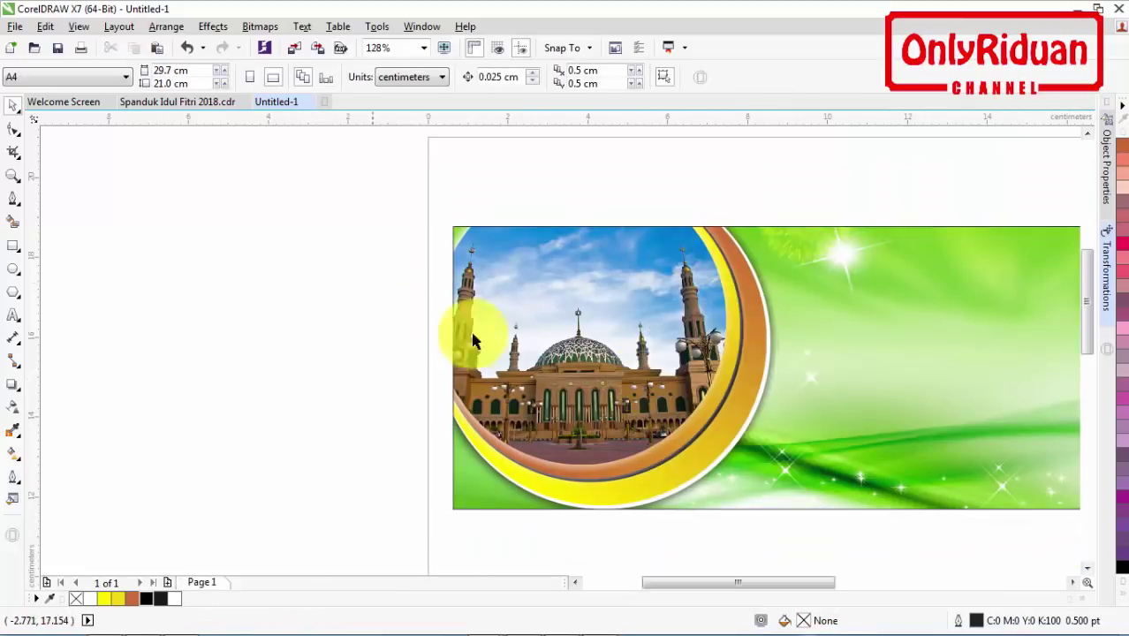
scroll(466, 328, down, 3)
scroll(1069, 585, right, 2)
scroll(1069, 585, right, 4)
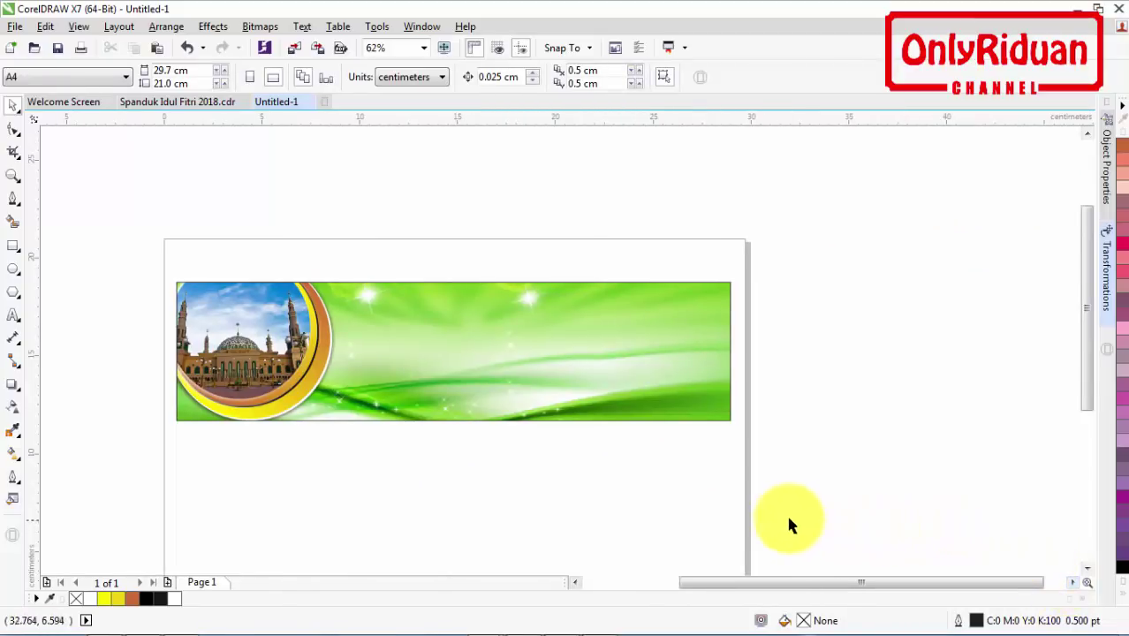
- Check the greeting wording in the Spanduk Idul Fitri 2018 reference and add the text "ELAMAT HARI RAYA" on the green background beside the mosque frame
click(196, 105)
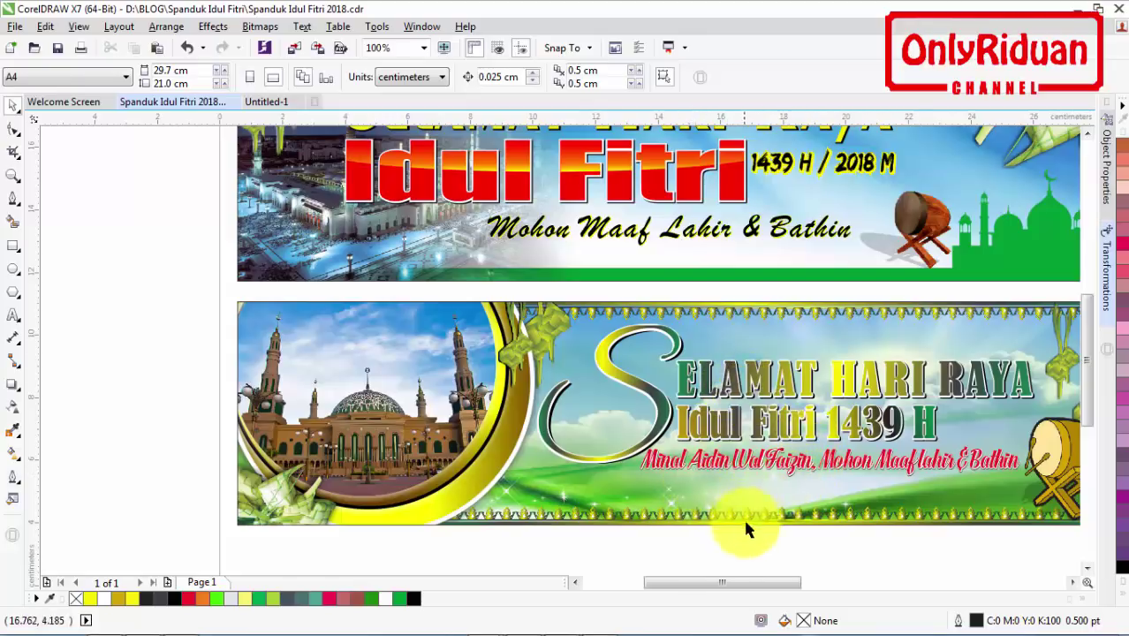
scroll(1079, 590, right, 3)
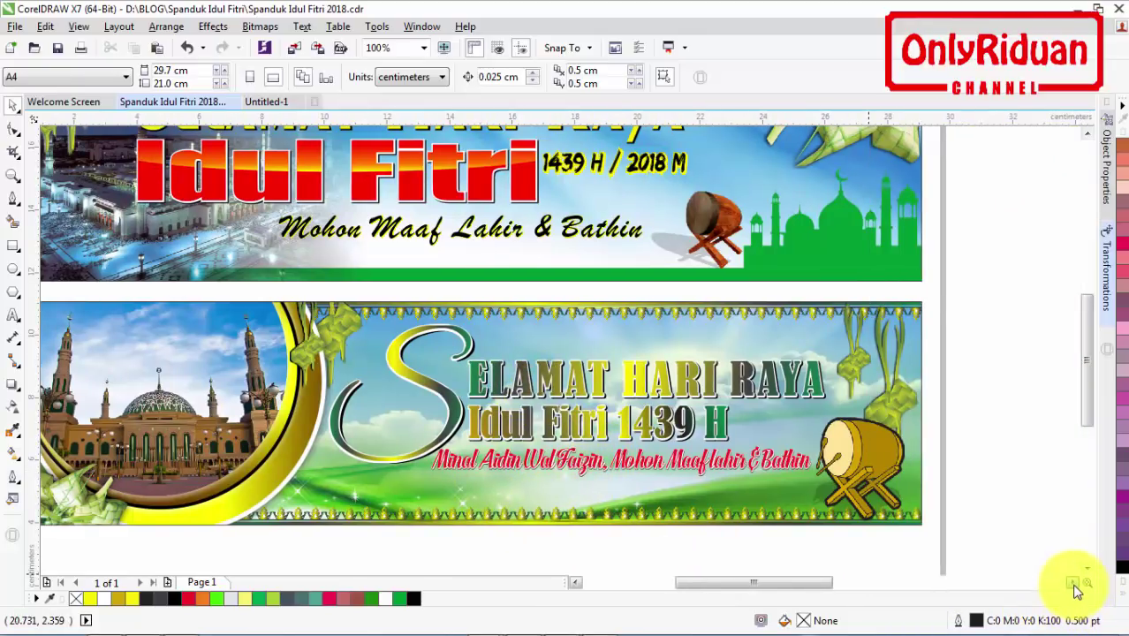
click(266, 101)
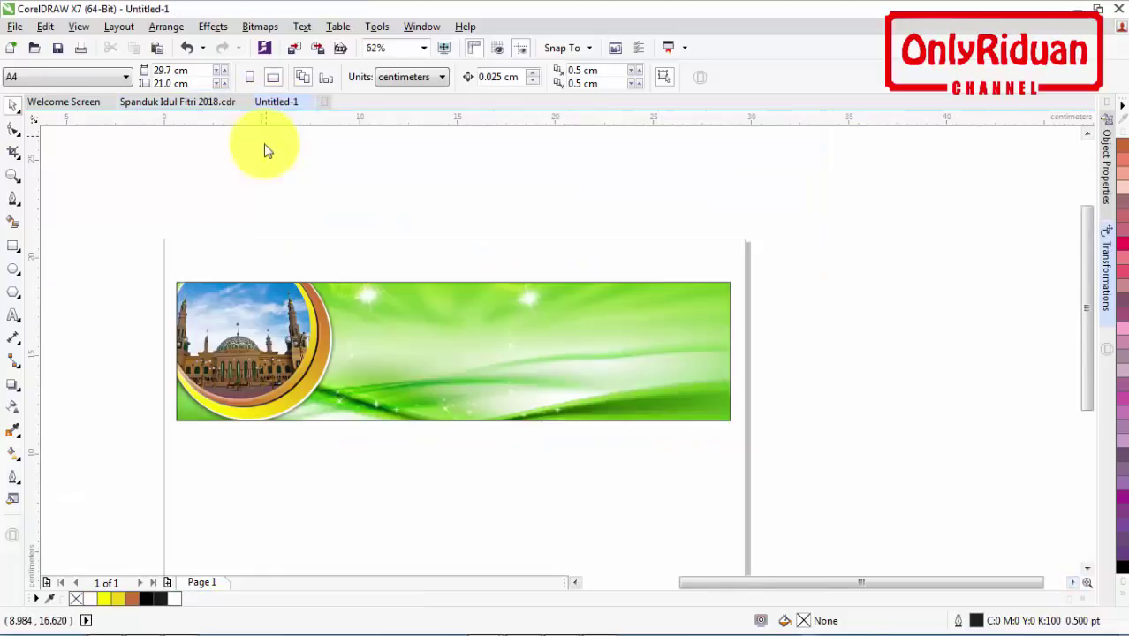
click(13, 315)
click(373, 320)
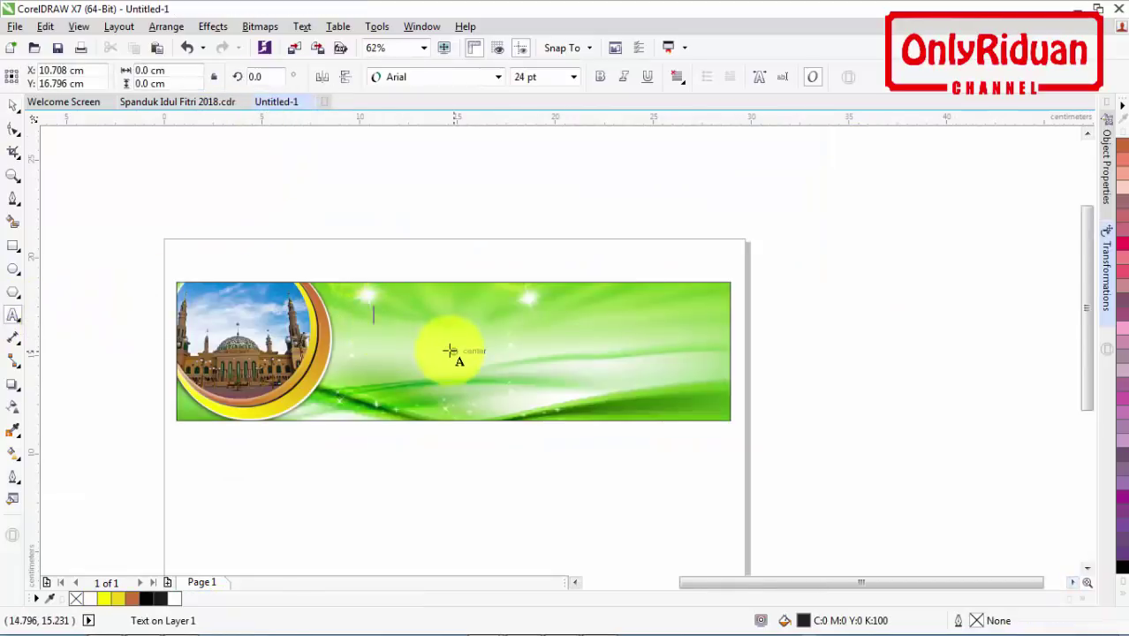
text(SE)
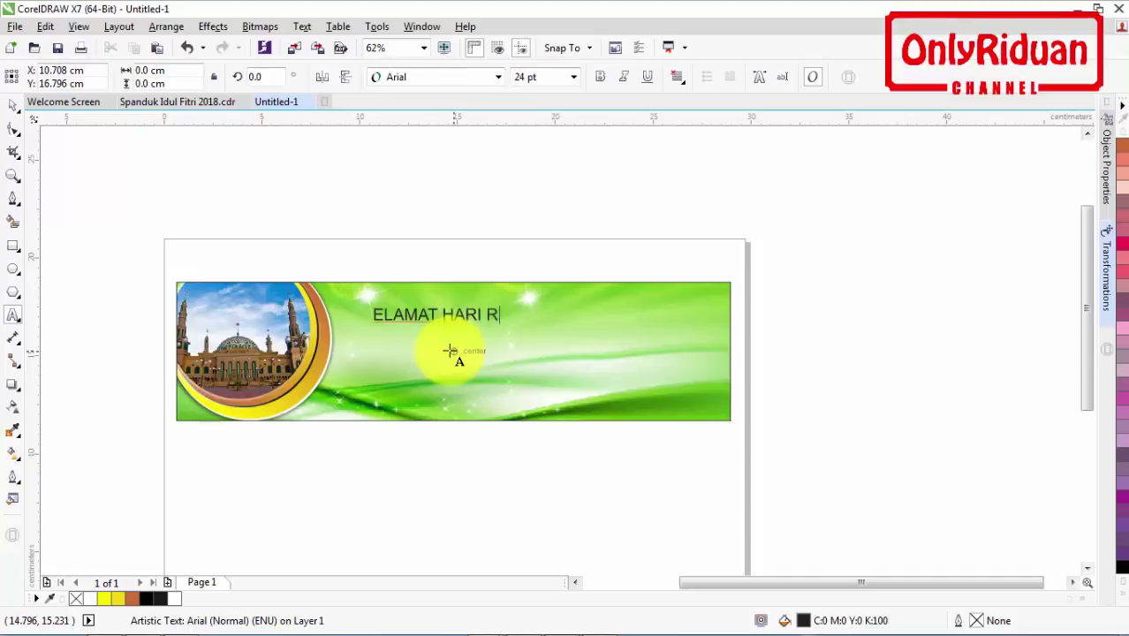
- Add a separate text line "IDUL FITRI 1439 H" below "ELAMAT HARI RAYA"
click(402, 353)
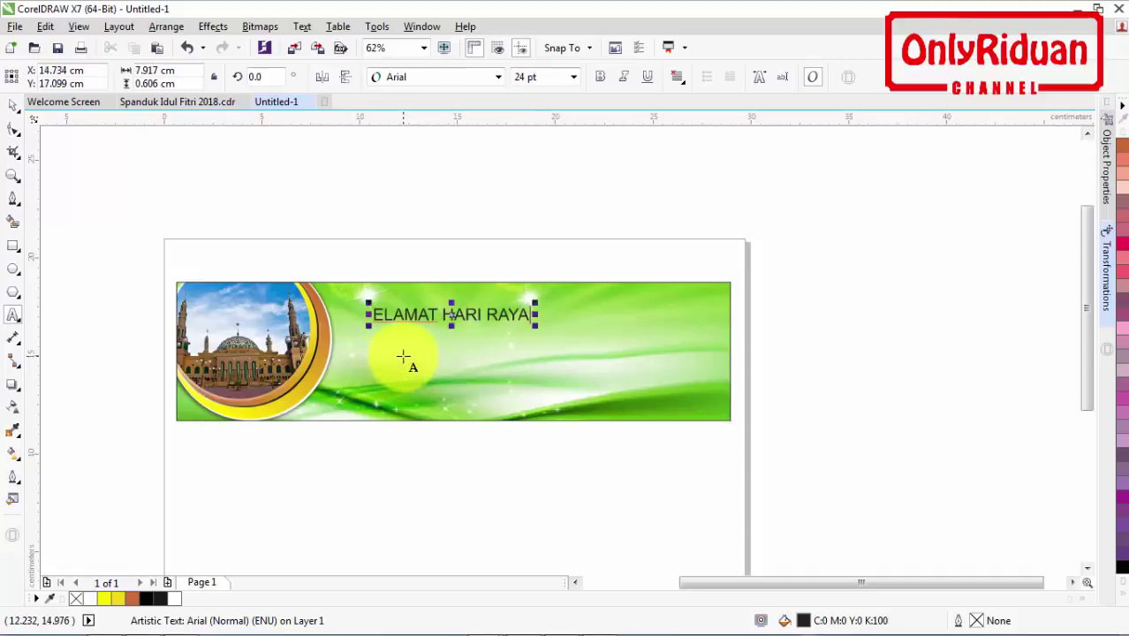
text(IDUL FITRI 1439 H)
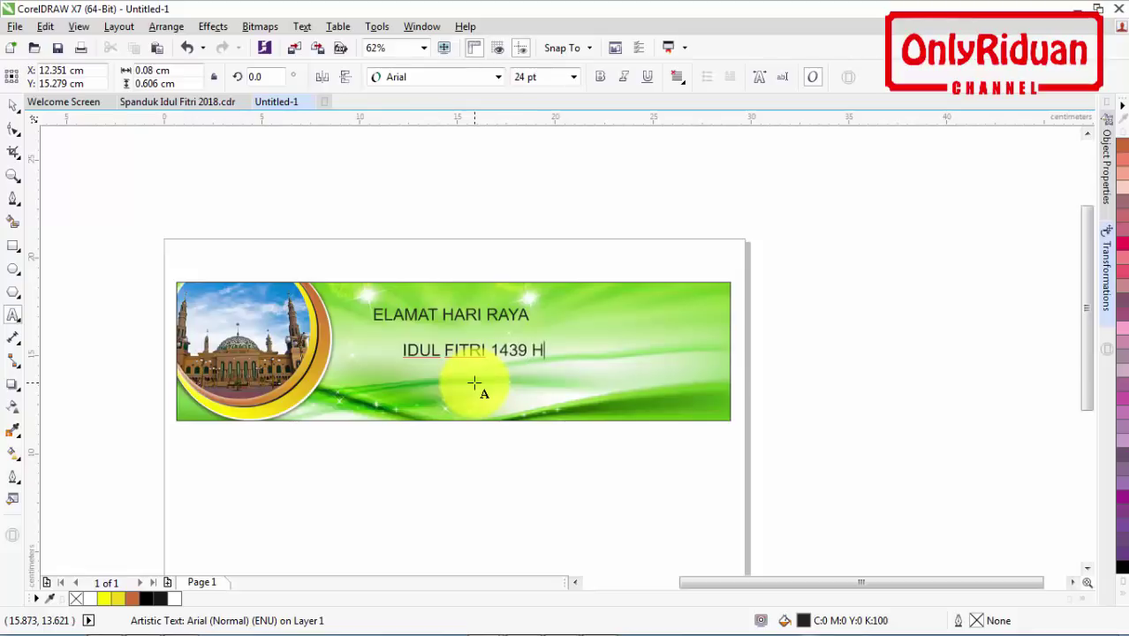
click(468, 349)
click(13, 129)
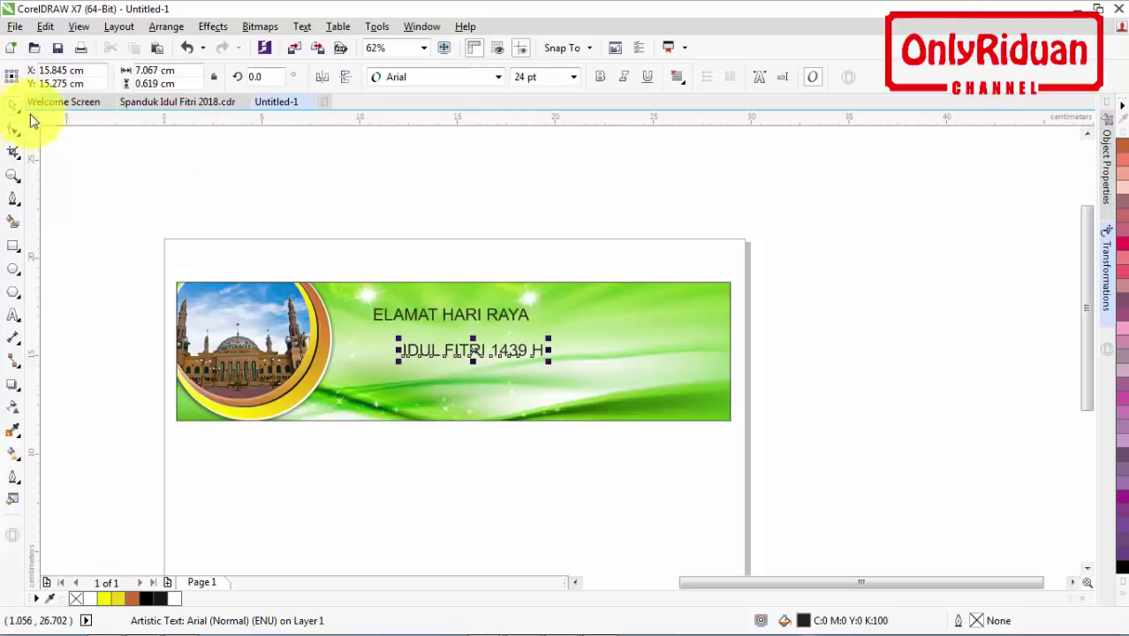
- Check the greeting's font in the reference, set both text lines to Bernard MT Condensed and enlarge them together to about 40 pt
click(193, 103)
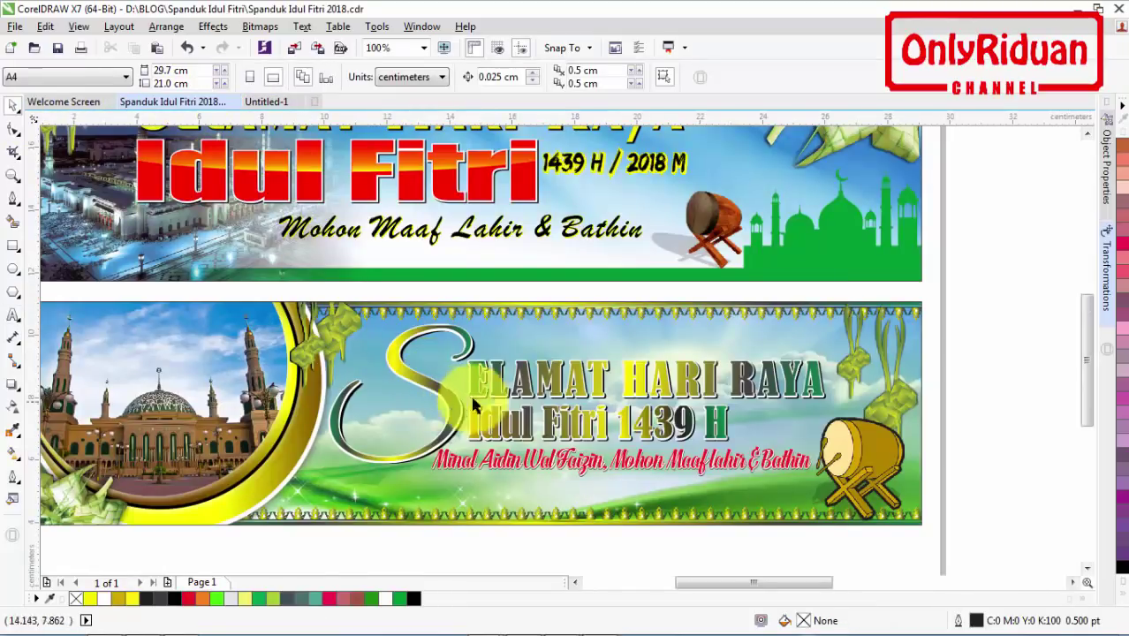
click(500, 381)
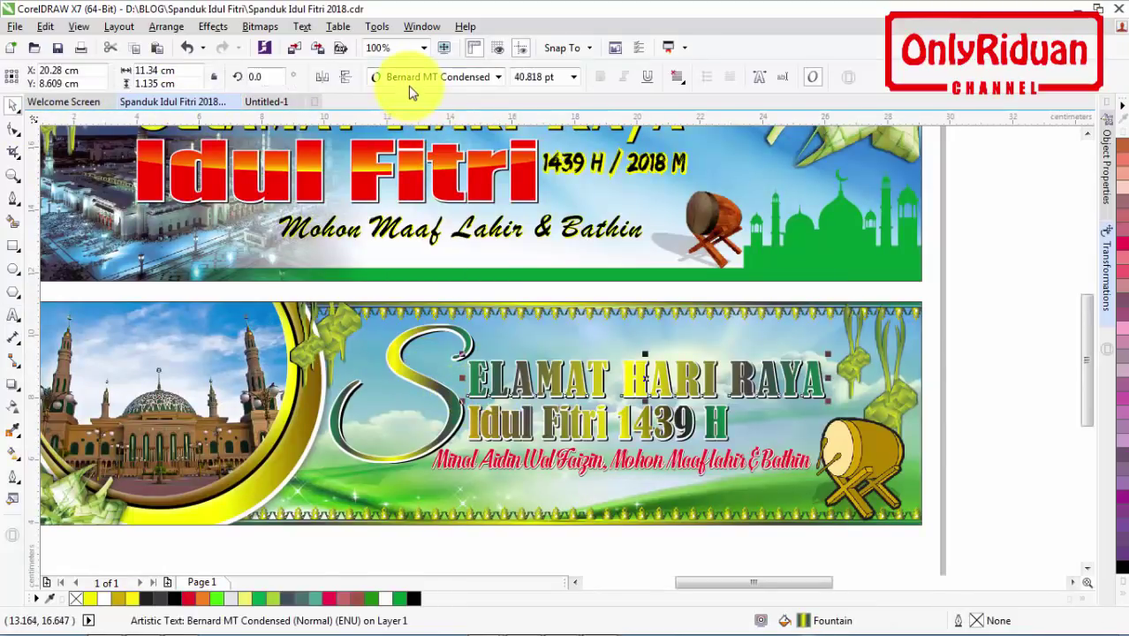
click(266, 101)
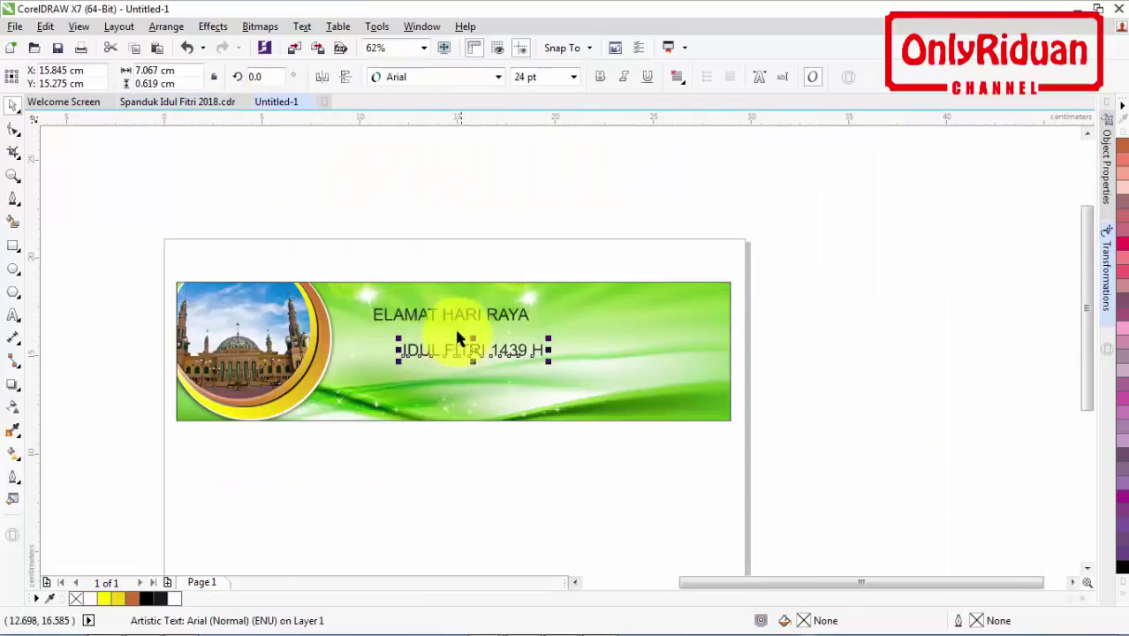
drag(353, 251, 556, 377)
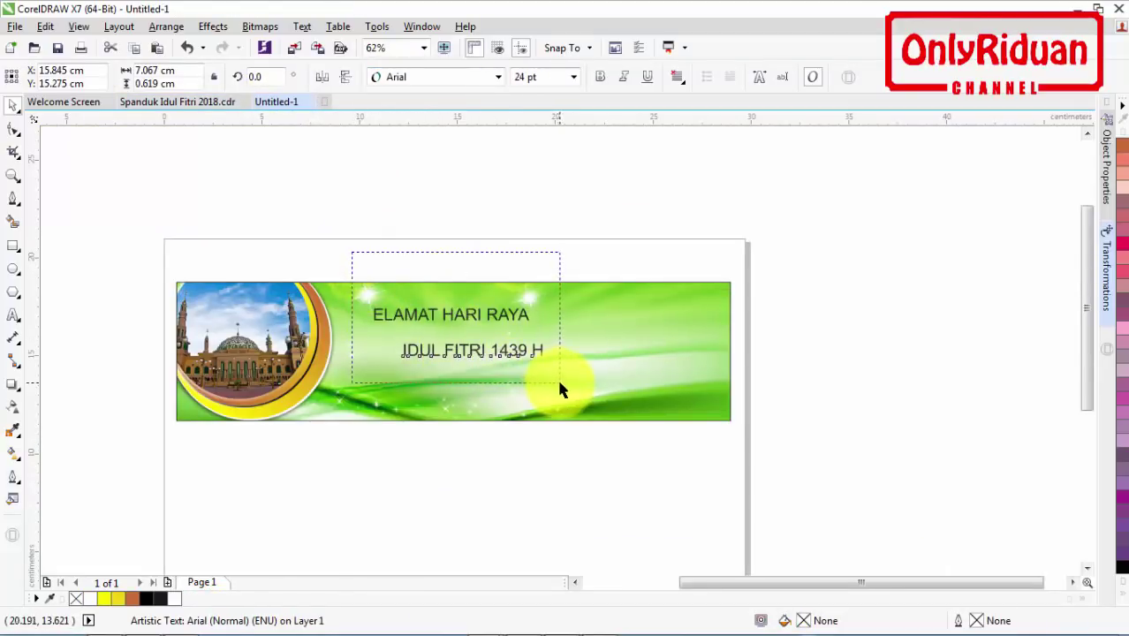
click(497, 76)
click(479, 115)
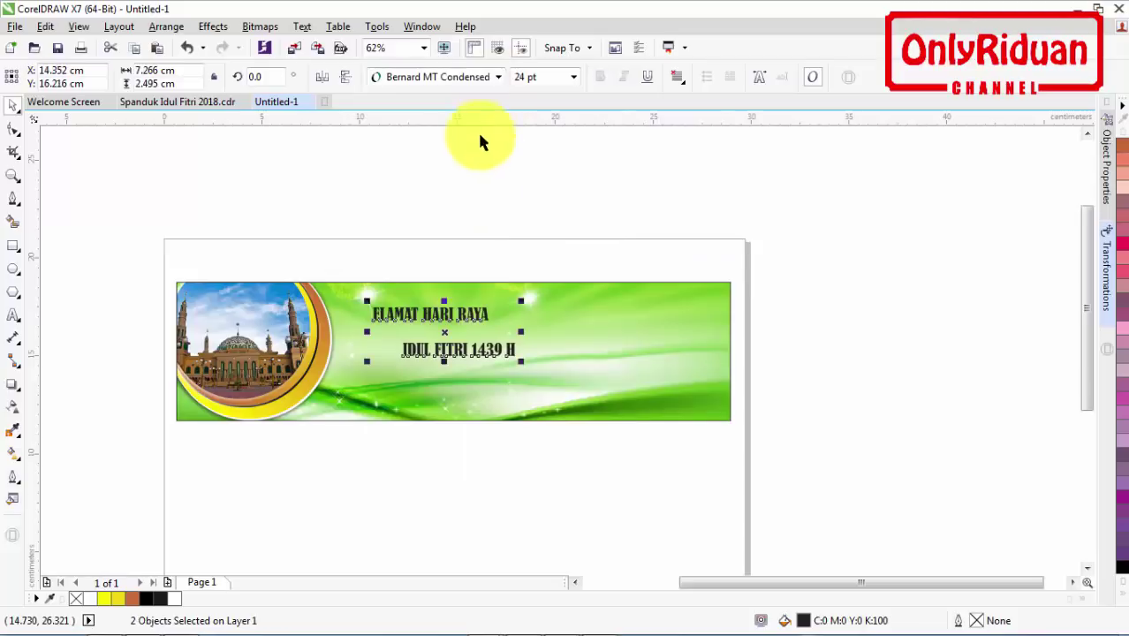
drag(523, 361, 617, 395)
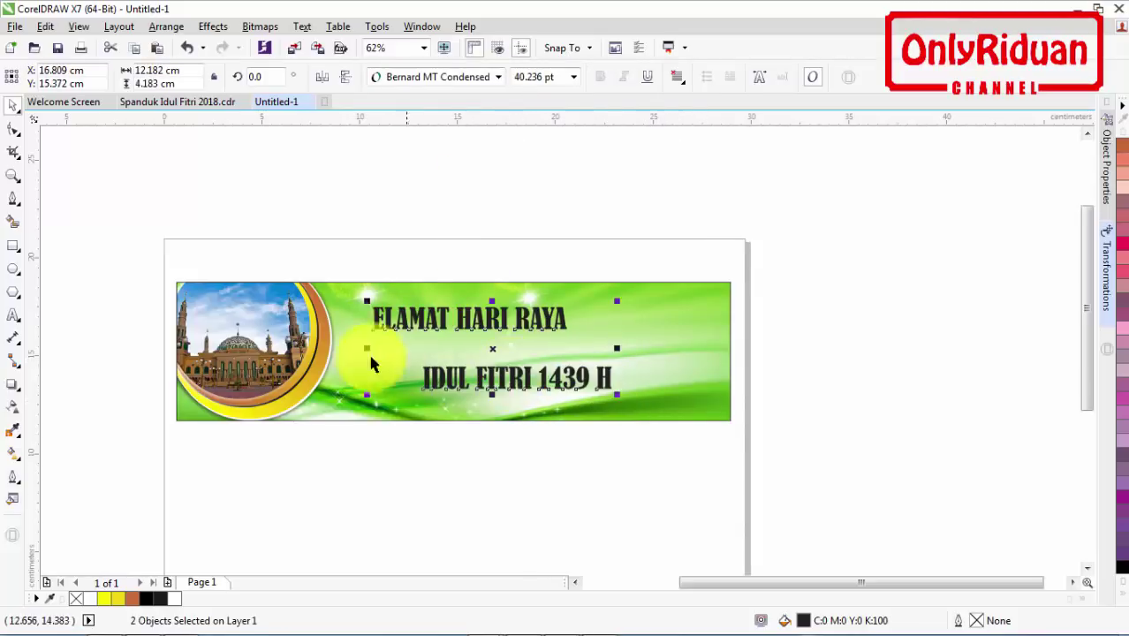
- Move "ELAMAT HARI RAYA" to the right and place "IDUL FITRI 1439 H" directly beneath it with the left edges roughly aligned
key(z)
drag(323, 256, 675, 451)
click(13, 105)
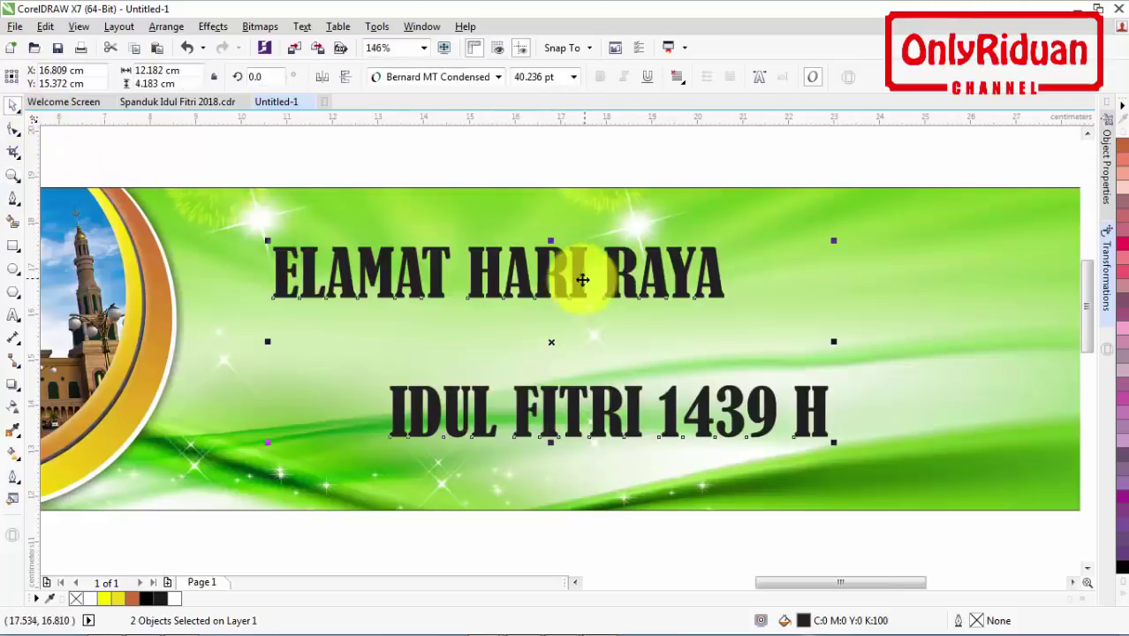
click(556, 231)
drag(535, 273, 609, 274)
drag(579, 399, 532, 335)
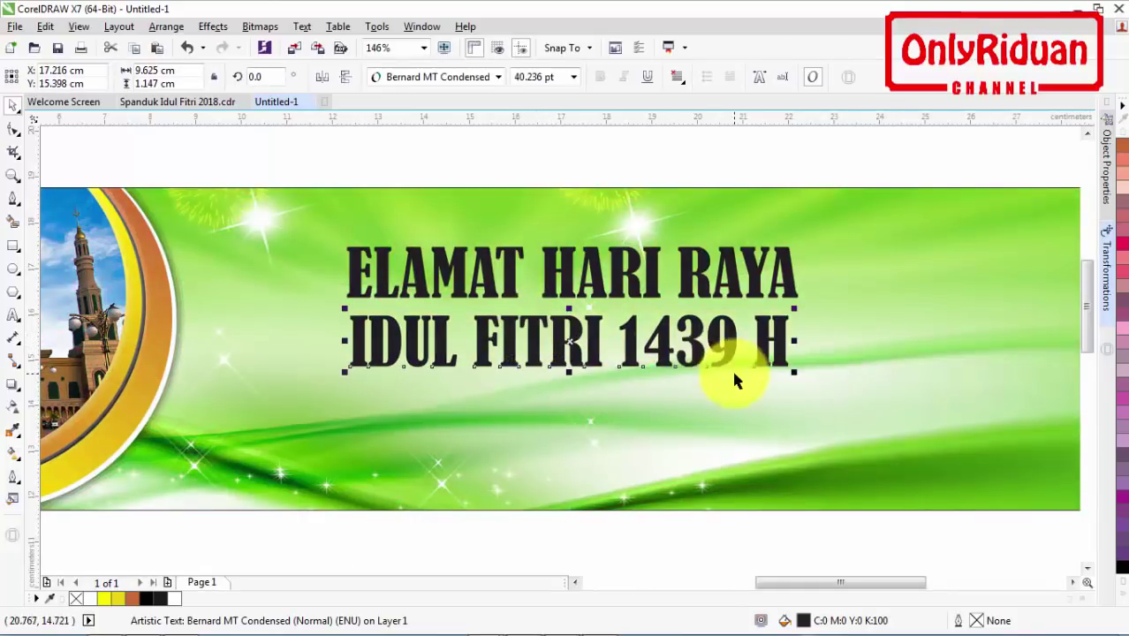
- Compare the line proportions with the reference banner and enlarge "ELAMAT HARI RAYA" to about 43 pt
click(181, 101)
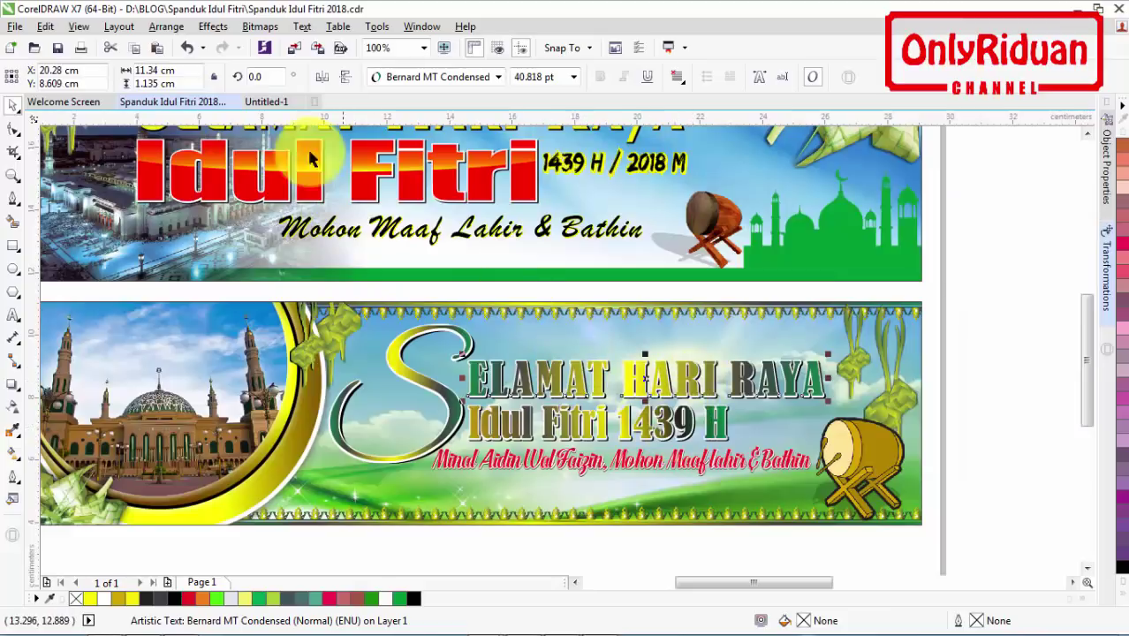
click(265, 102)
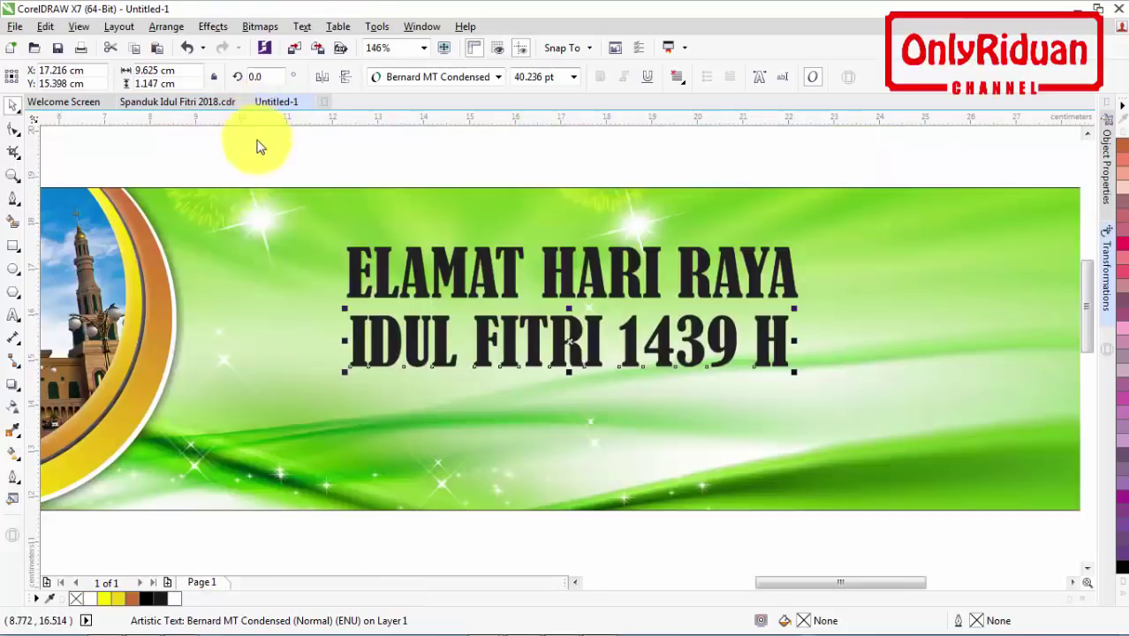
click(780, 276)
drag(801, 244, 837, 219)
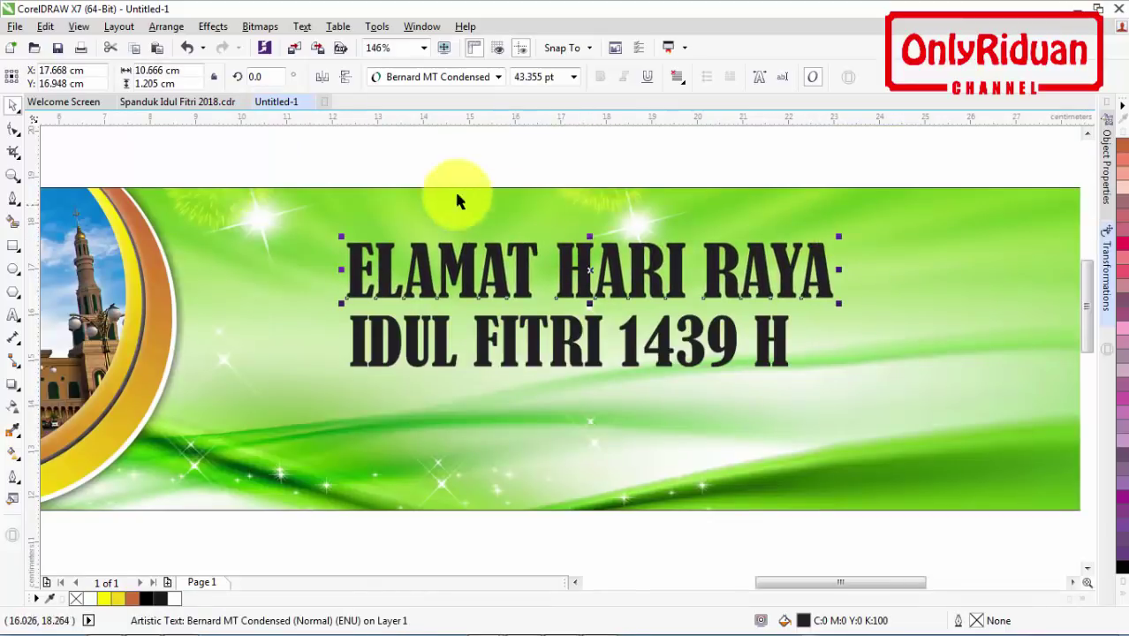
- Check the large initial's font in the reference and add a separate letter "S" to the banner in Great Vibes
click(207, 101)
click(393, 357)
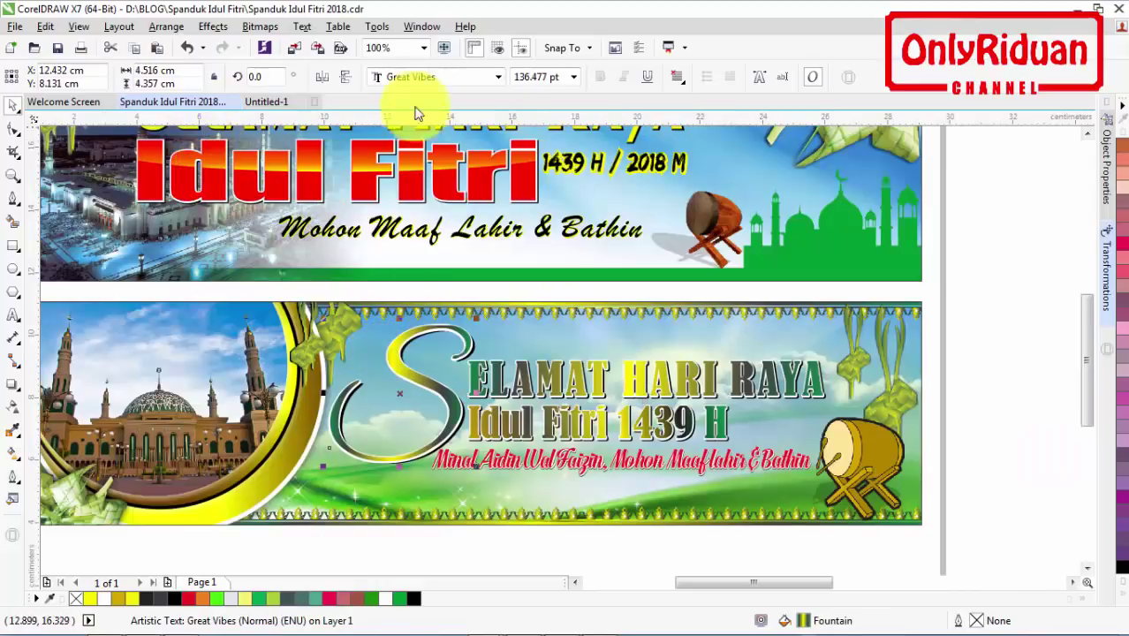
click(258, 103)
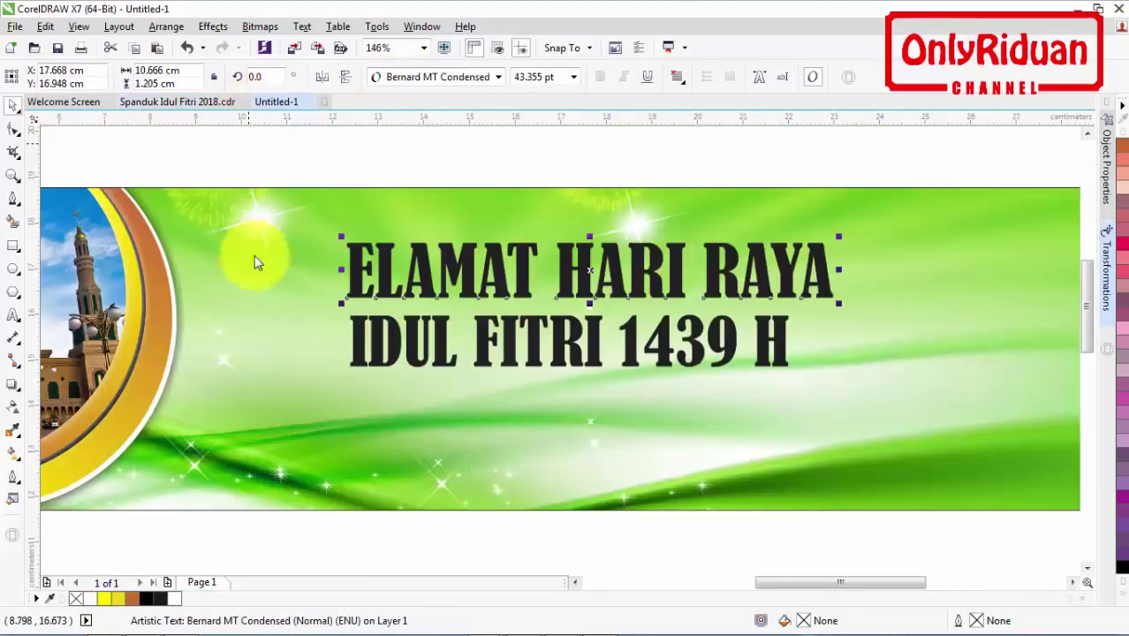
click(13, 315)
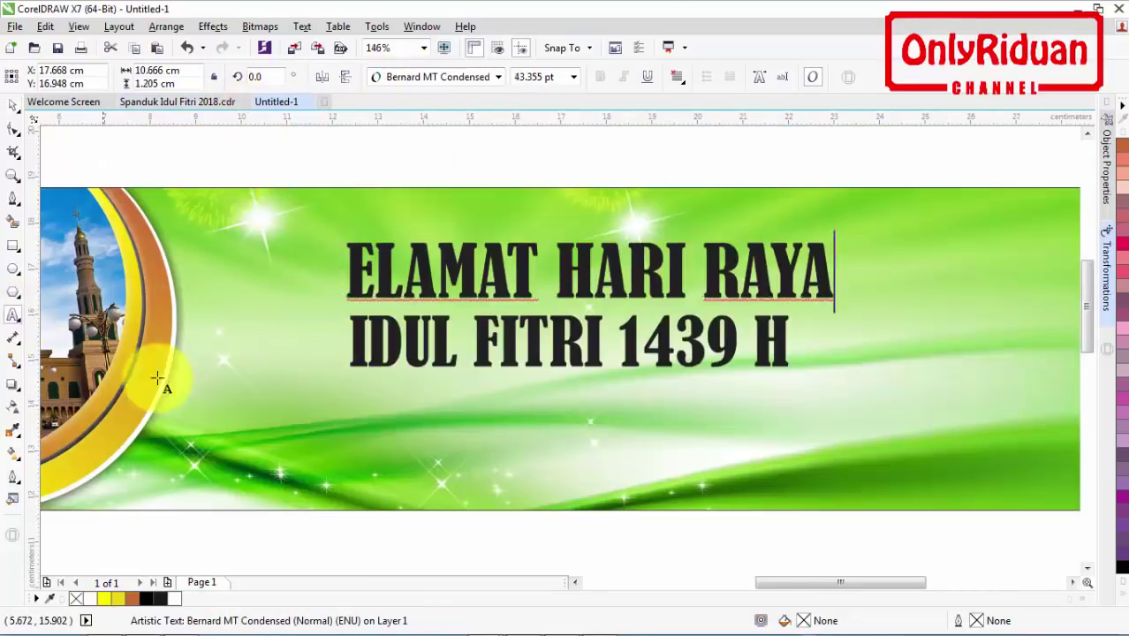
click(303, 433)
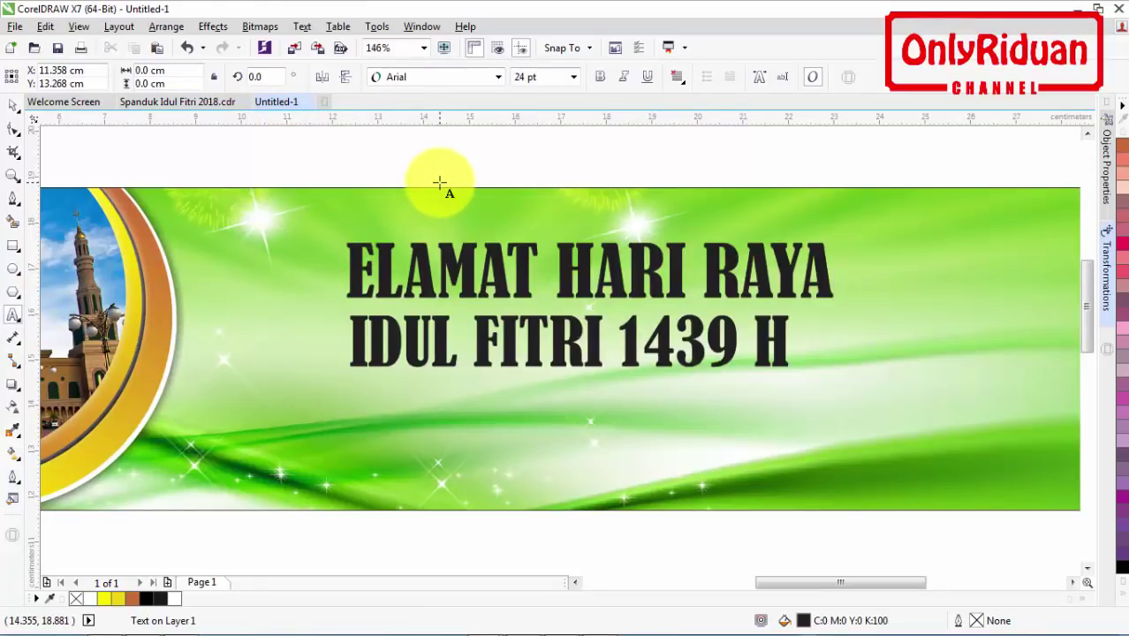
text(S)
click(13, 104)
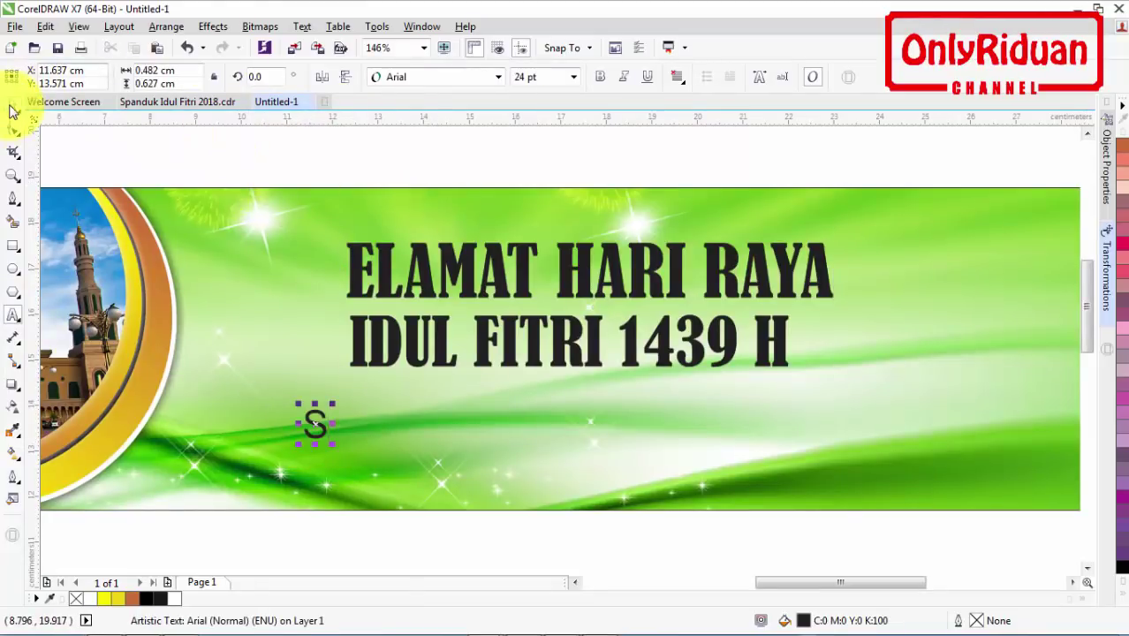
click(498, 77)
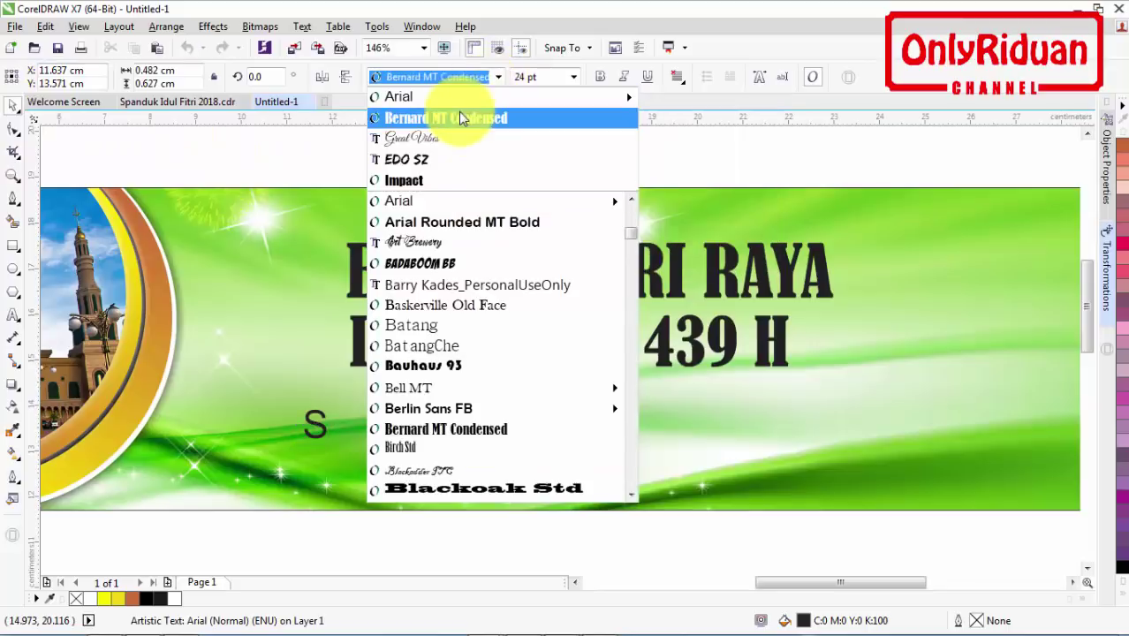
click(446, 134)
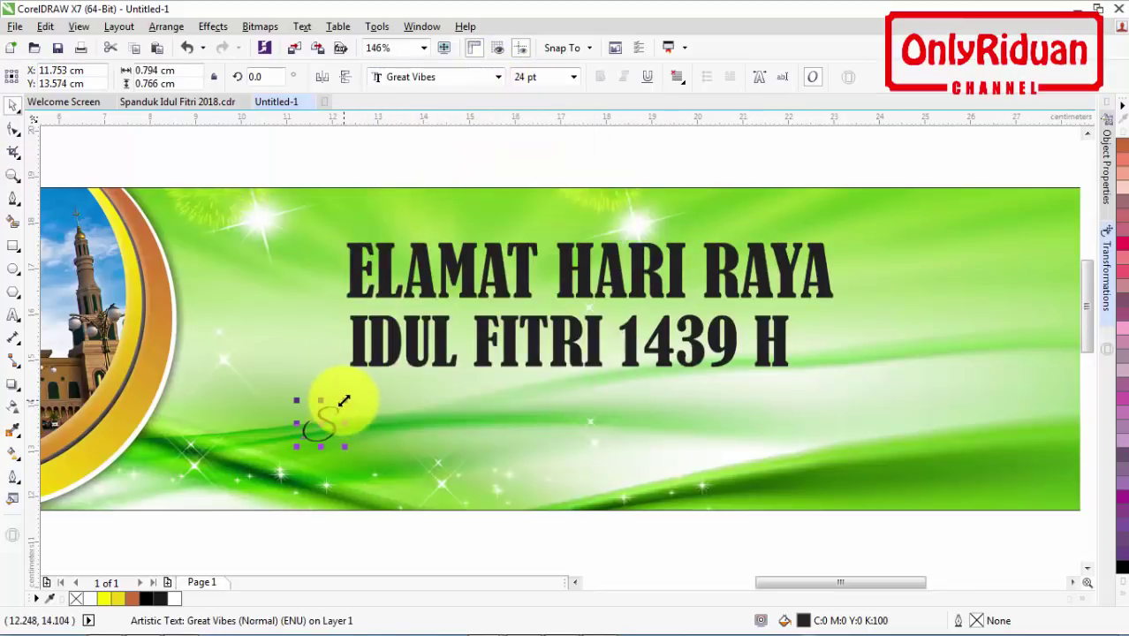
- Enlarge the "S" to about 103 pt and place it in front of the two text lines as the initial of "ELAMAT"
drag(344, 400, 449, 298)
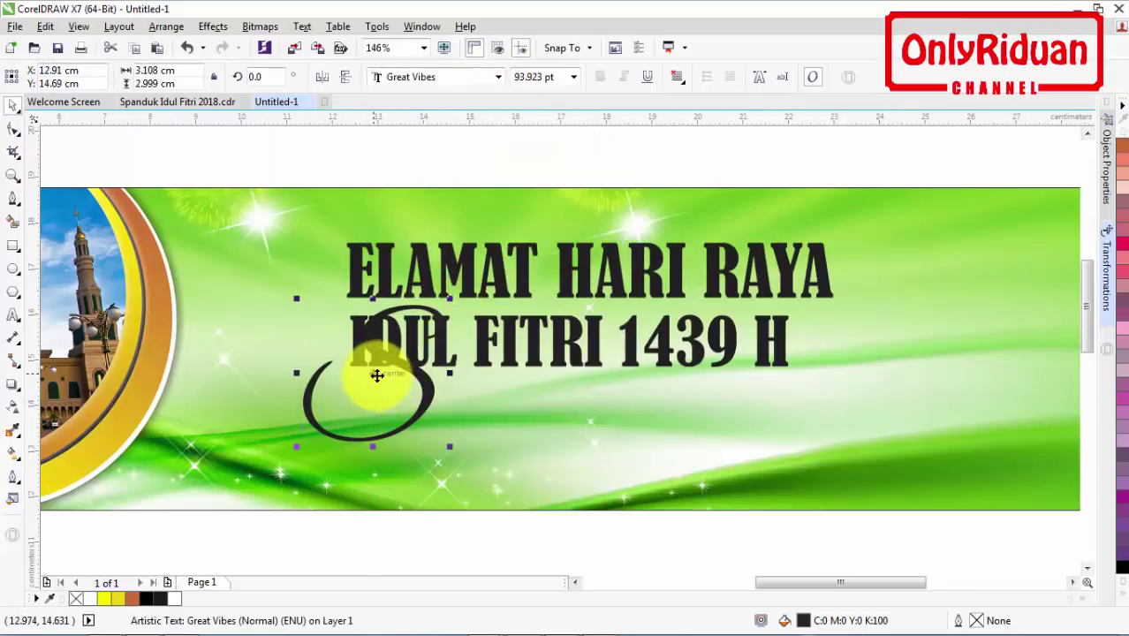
drag(377, 376, 271, 306)
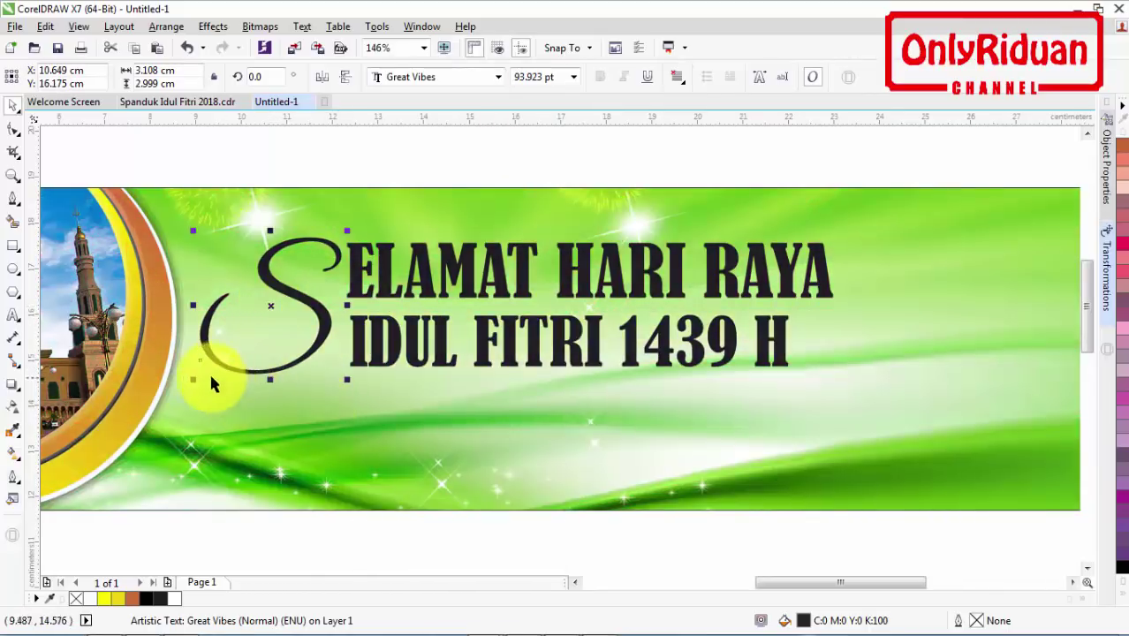
drag(196, 379, 183, 396)
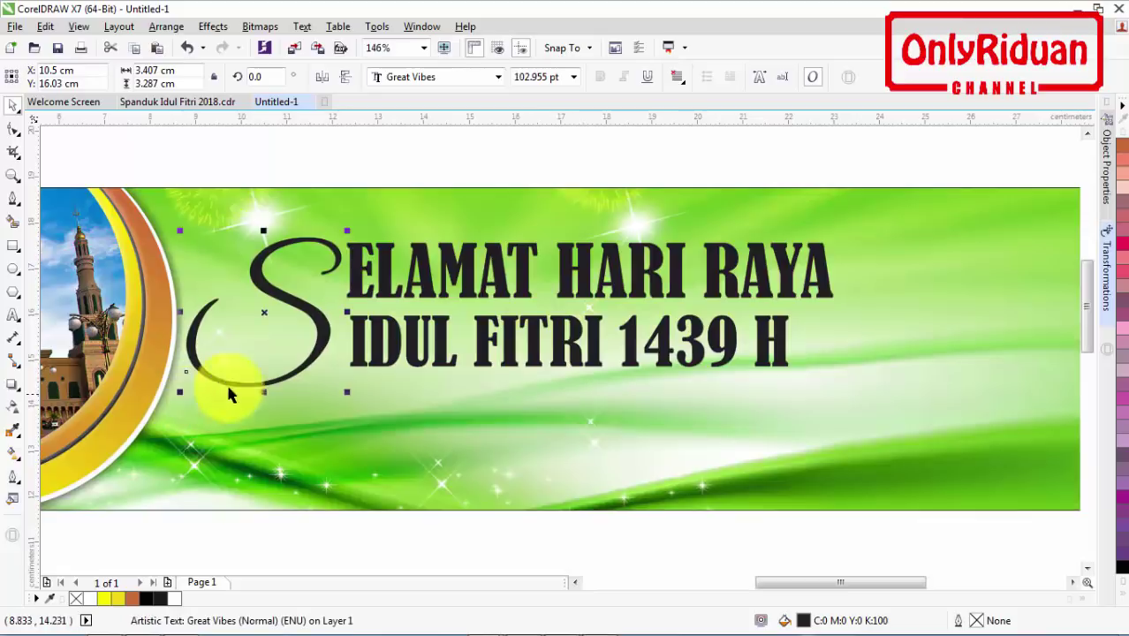
- Check the lettering outline in the reference and add a one-step yellow outside contour of about 0.04 cm to "ELAMAT HARI RAYA"
click(189, 103)
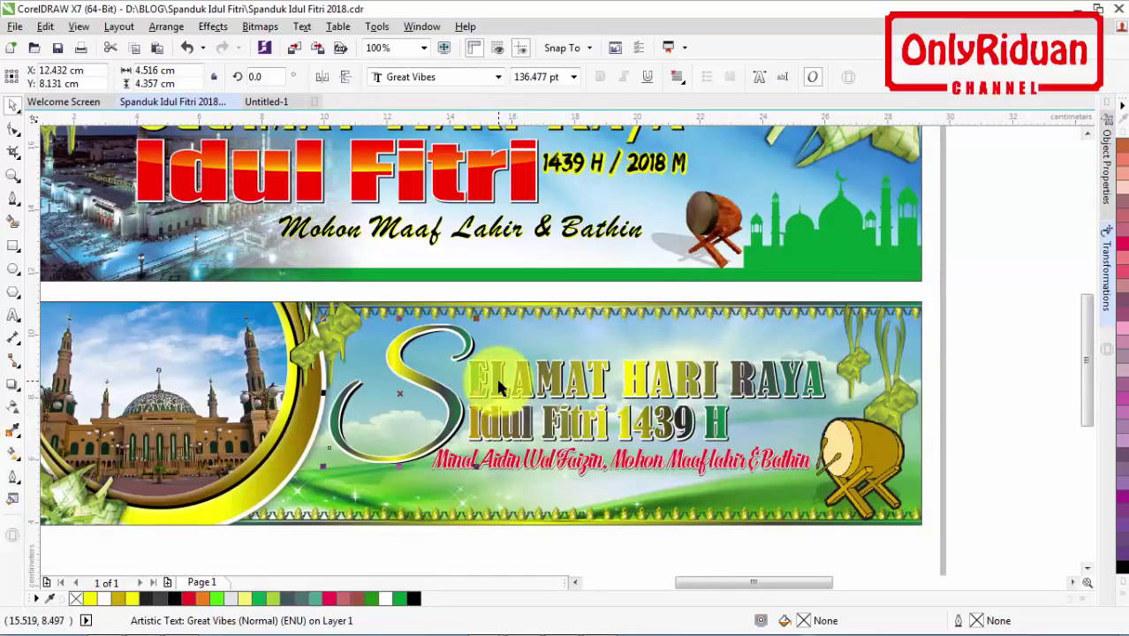
scroll(496, 375, up, 2)
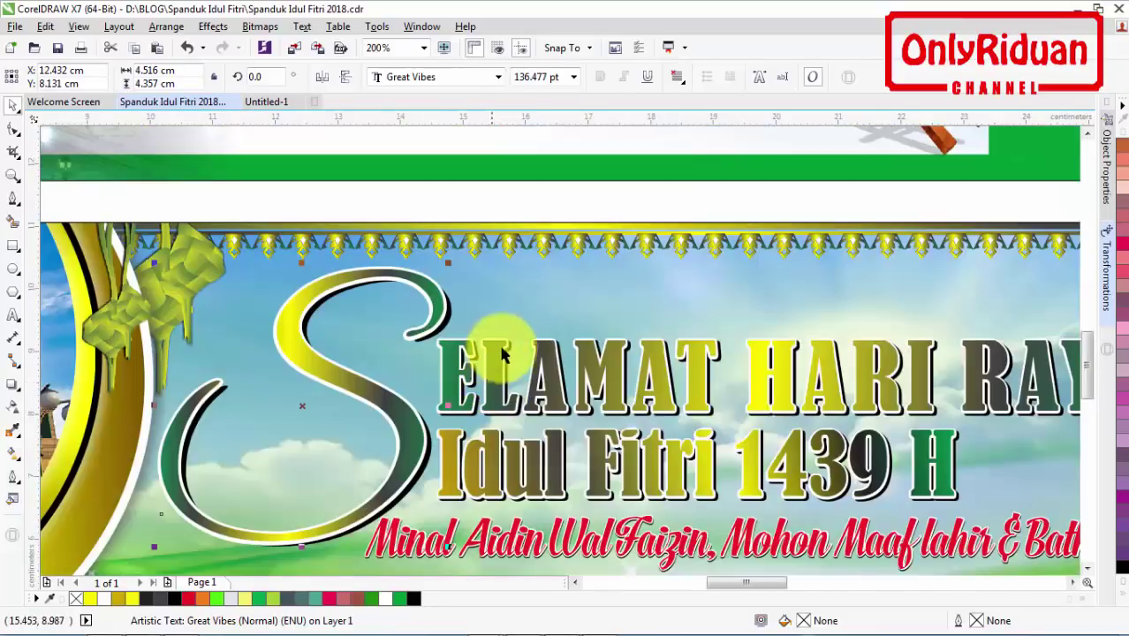
click(266, 101)
scroll(397, 232, up, 2)
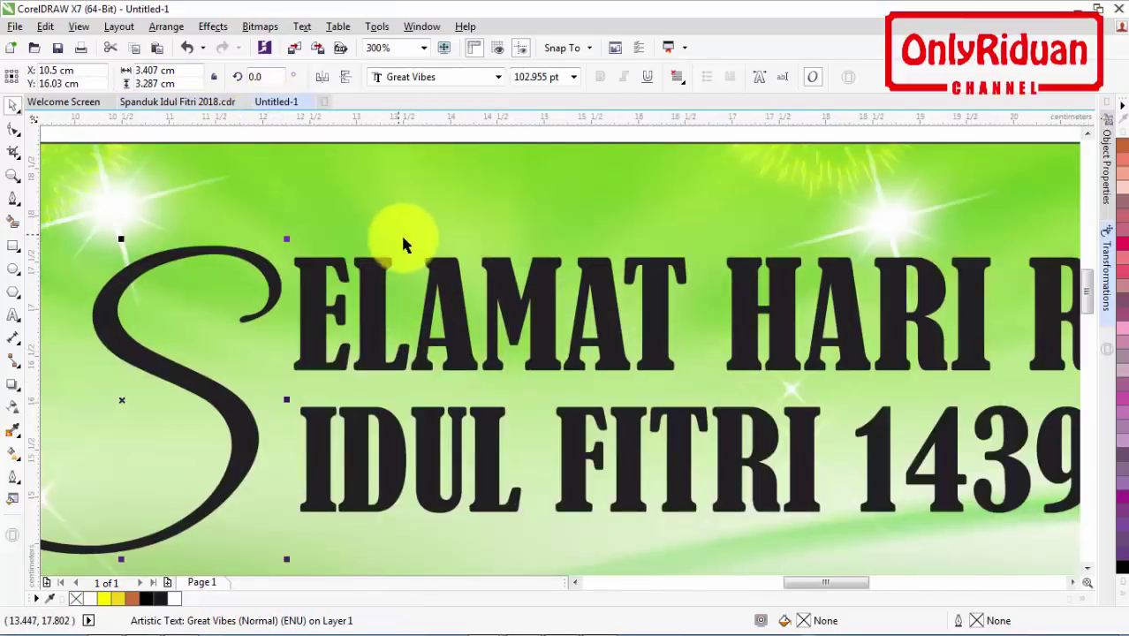
click(409, 292)
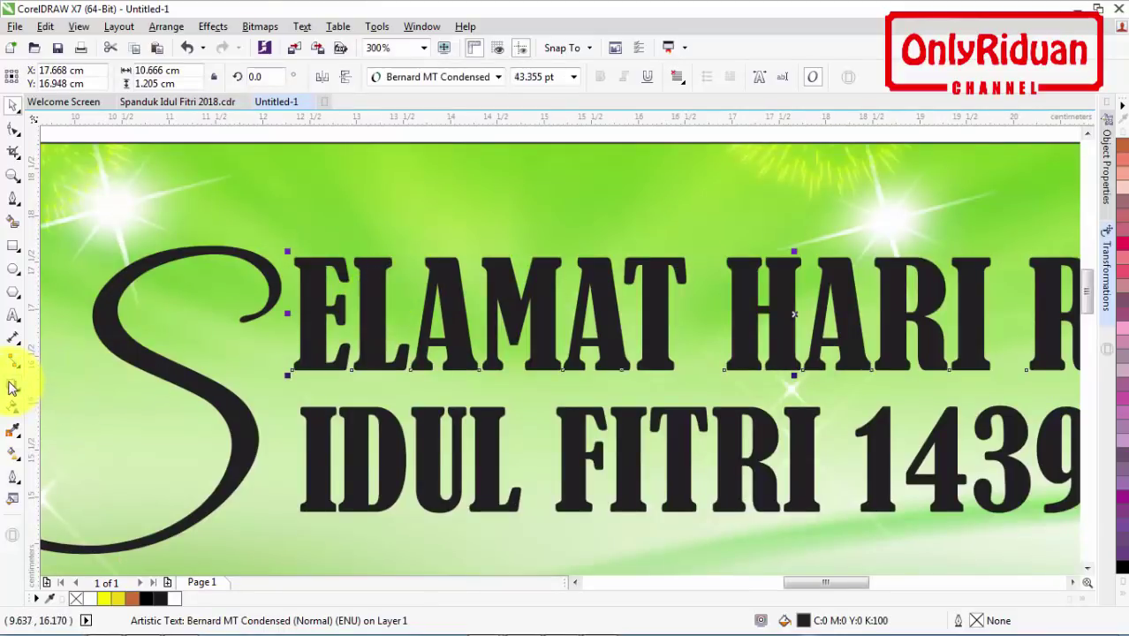
click(12, 384)
click(67, 402)
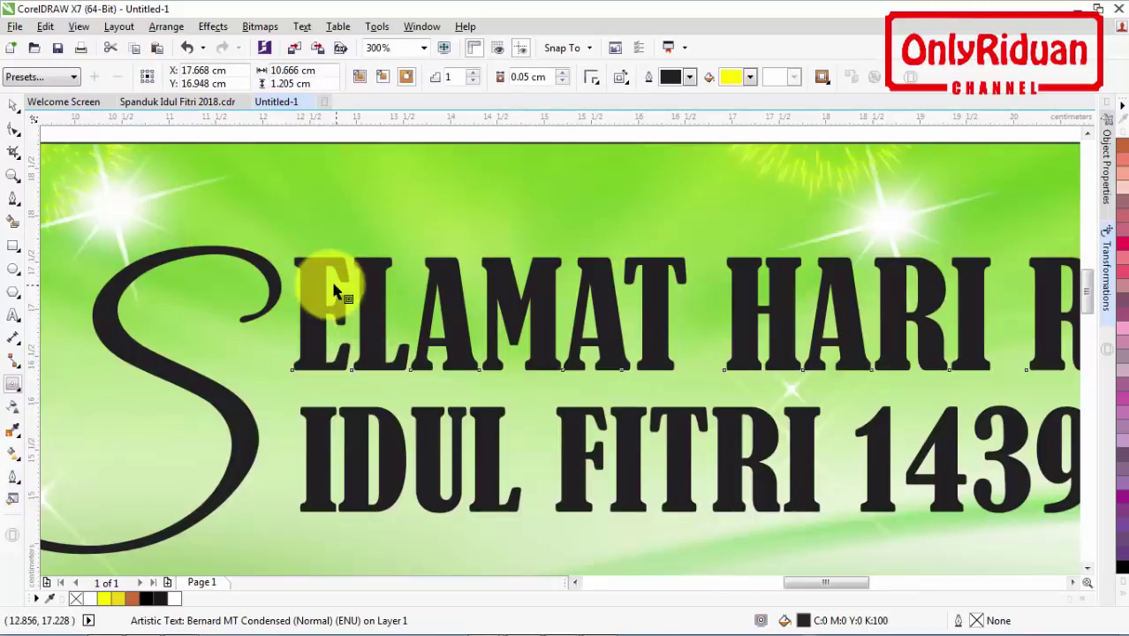
drag(298, 325, 304, 256)
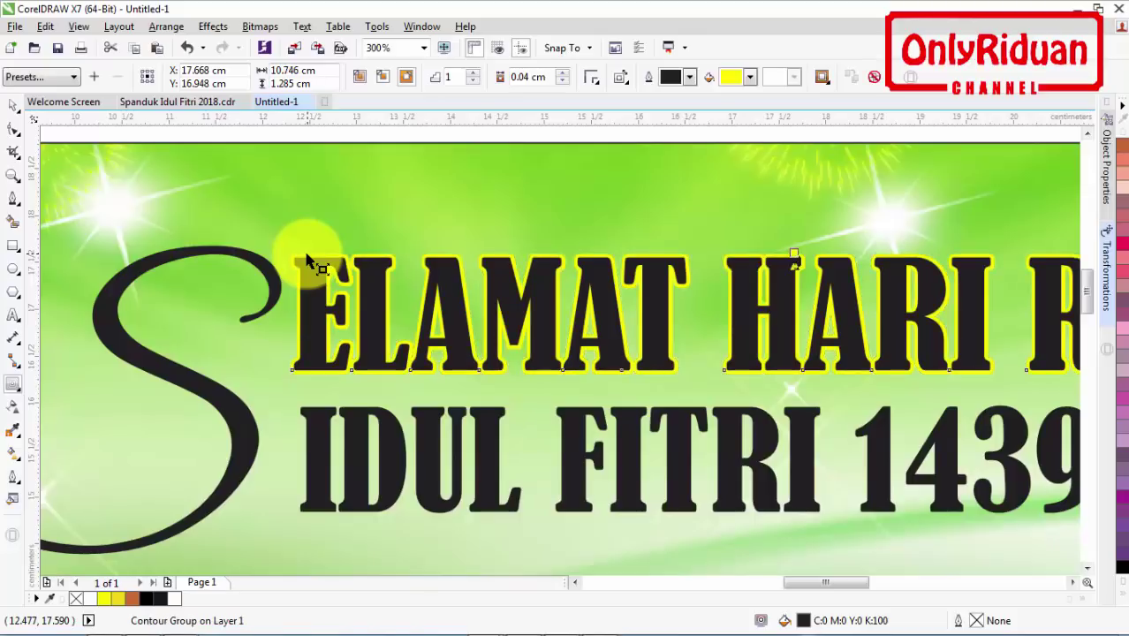
- Change the contour of "ELAMAT HARI RAYA" to white and add a white outside contour of about 0.049 cm to "IDUL FITRI 1439 H"
click(752, 78)
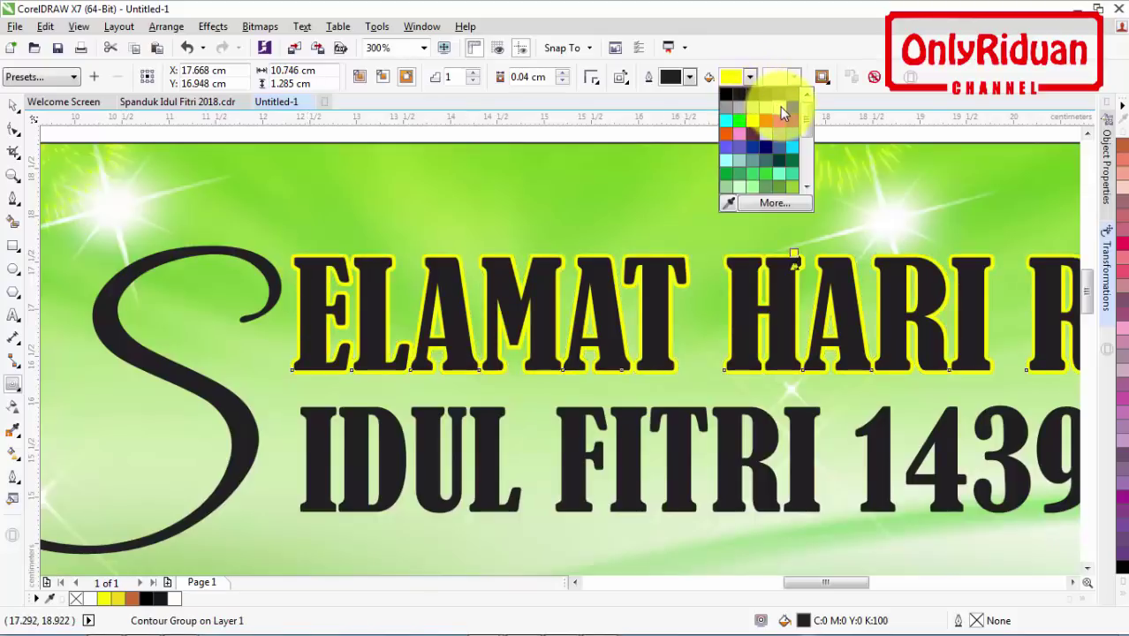
click(778, 107)
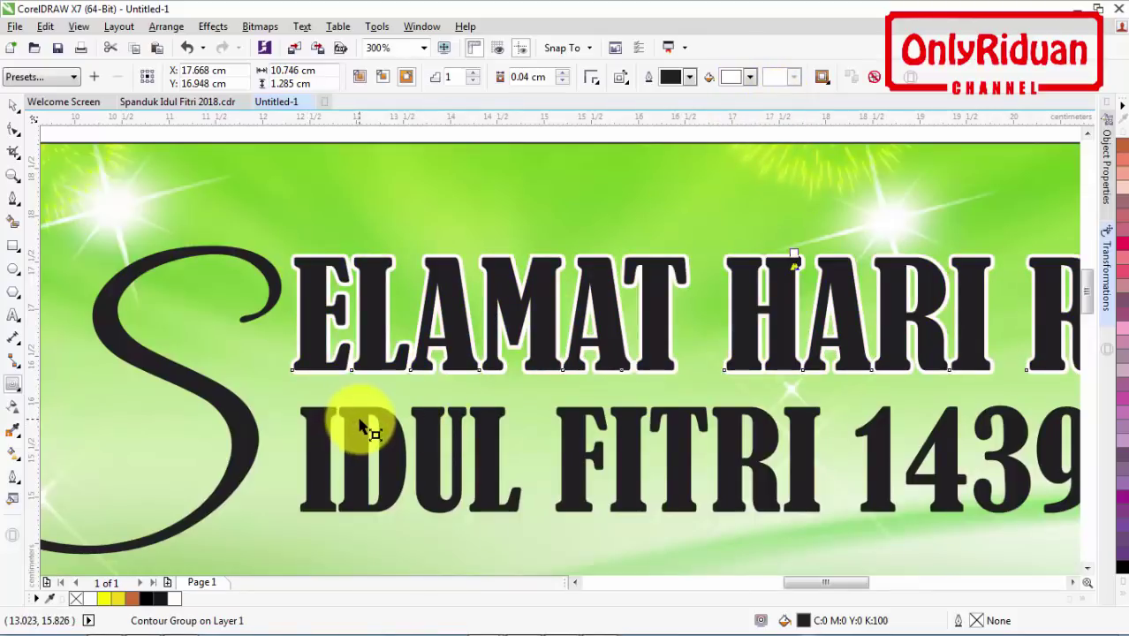
drag(360, 425, 349, 408)
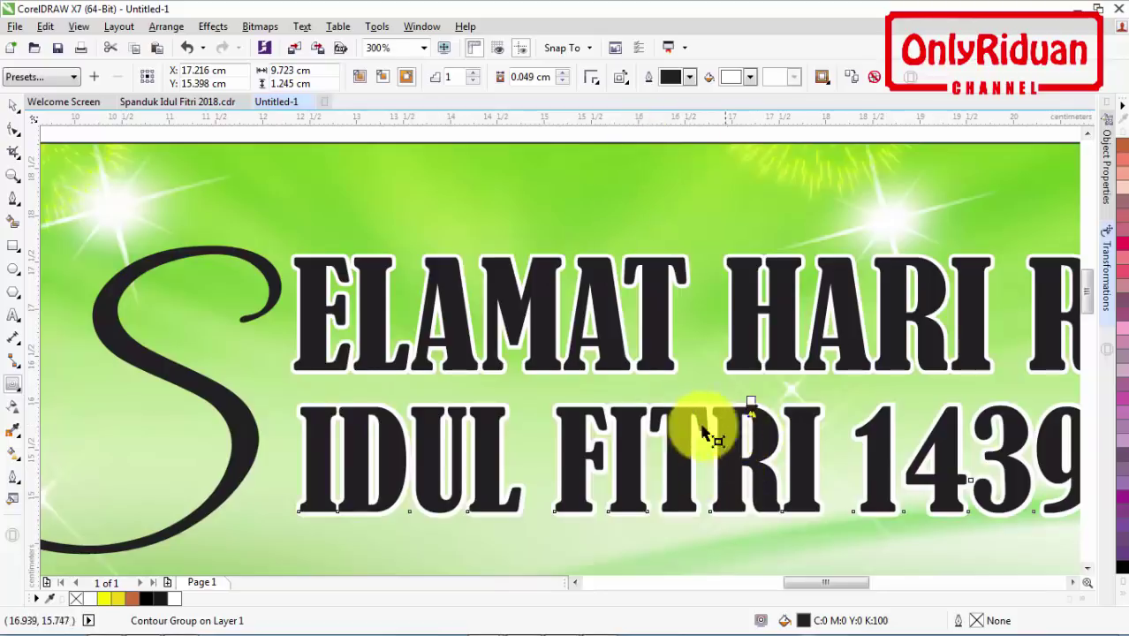
- Break the contour groups of both text lines apart so each white contour becomes a separate object
right_click(542, 378)
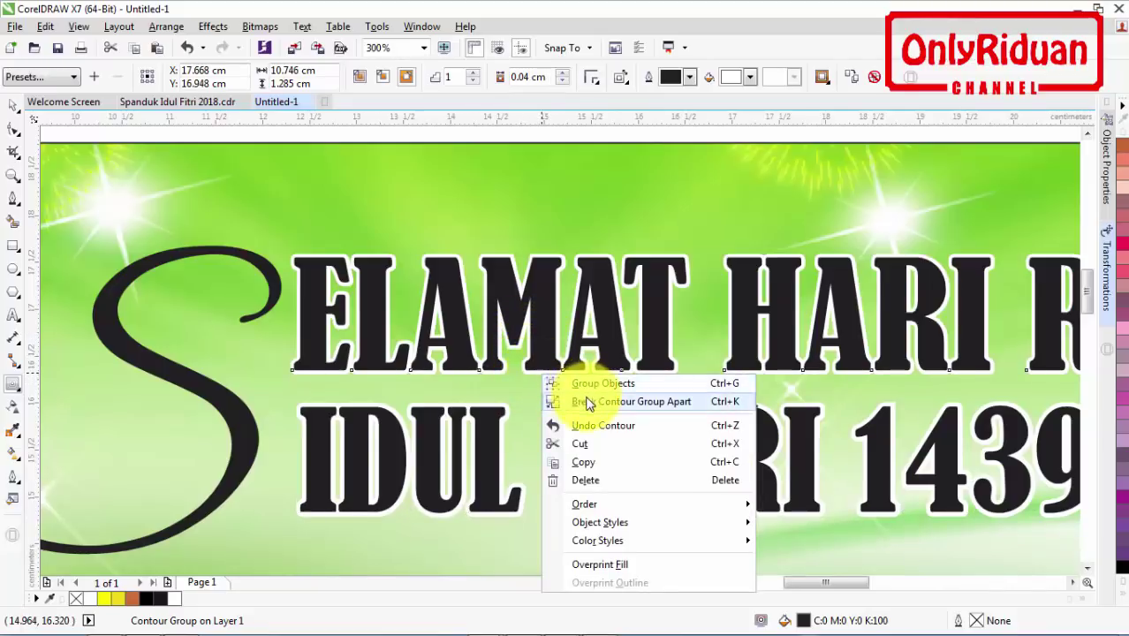
click(593, 405)
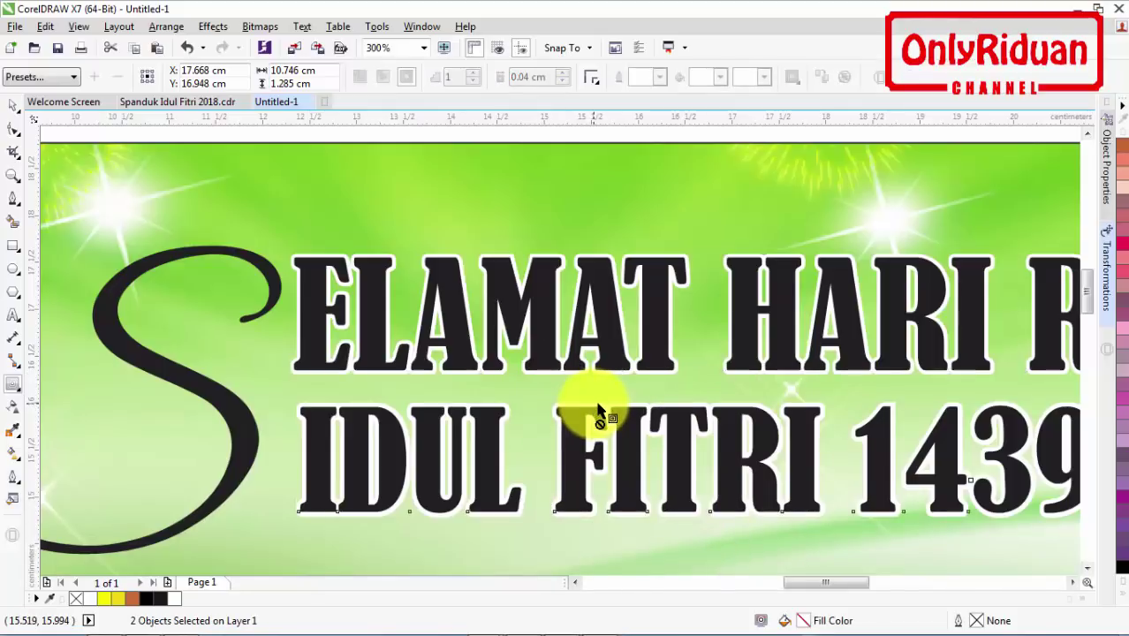
right_click(598, 412)
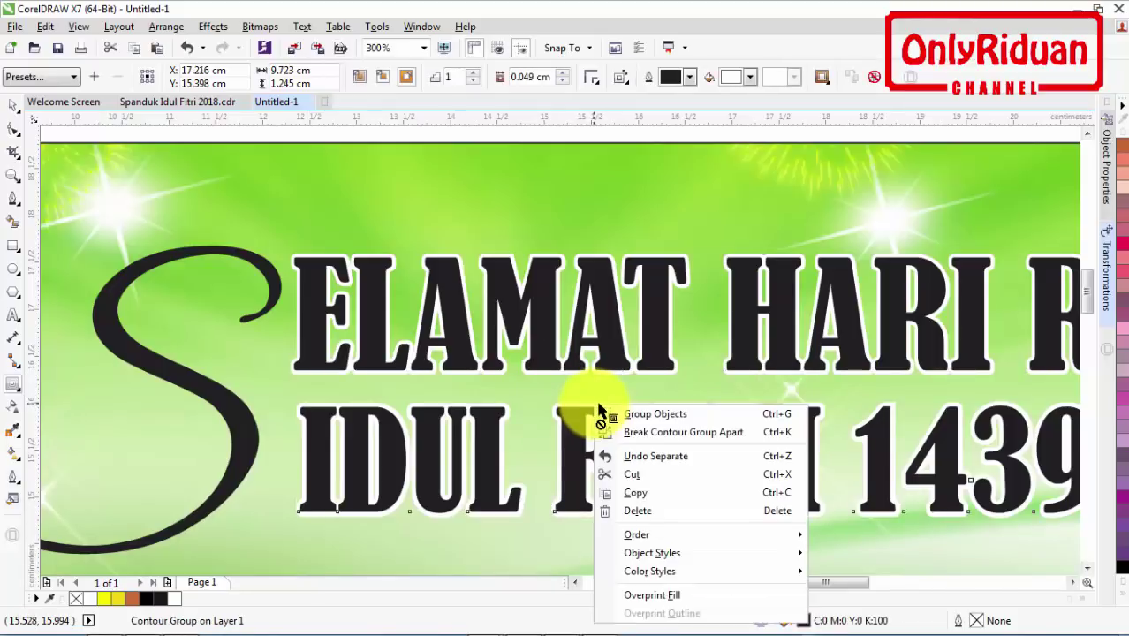
click(656, 433)
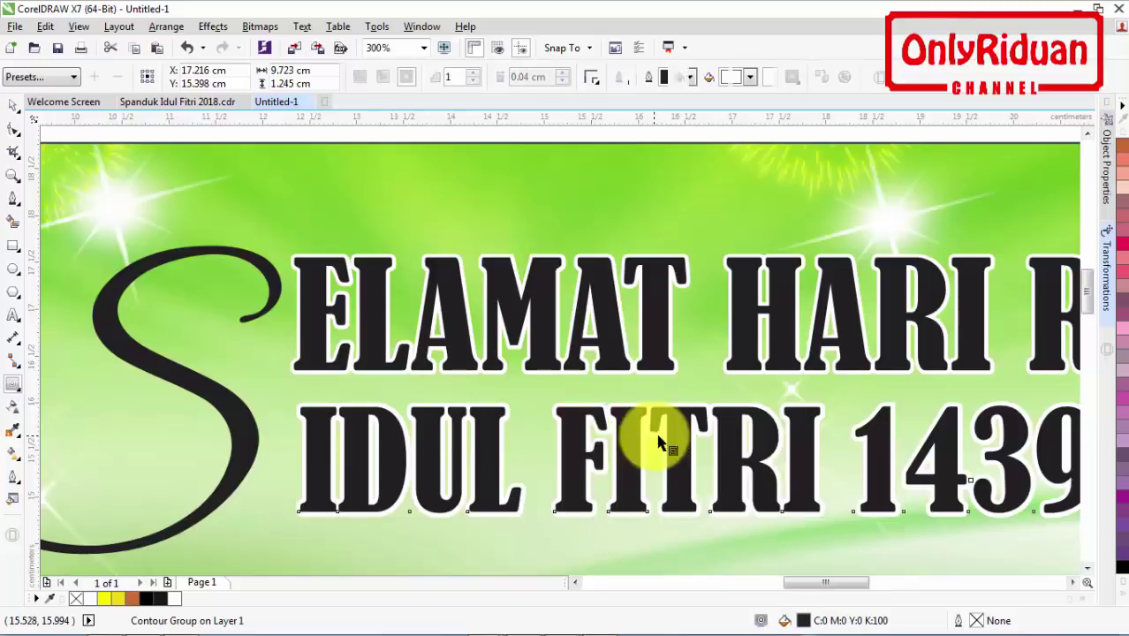
click(373, 259)
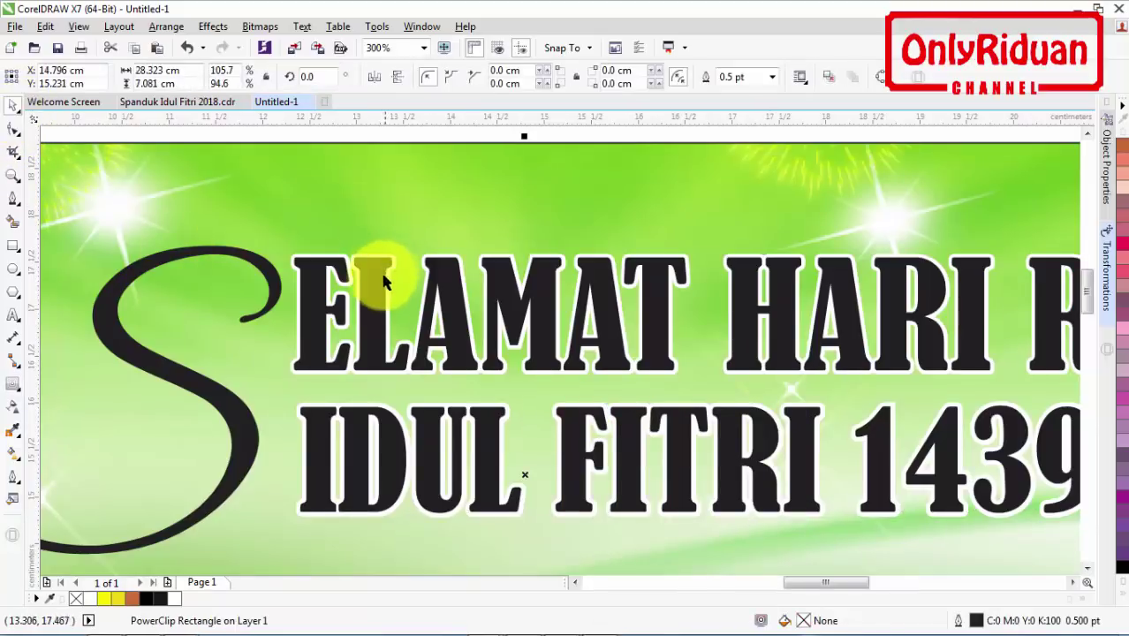
drag(378, 285, 427, 234)
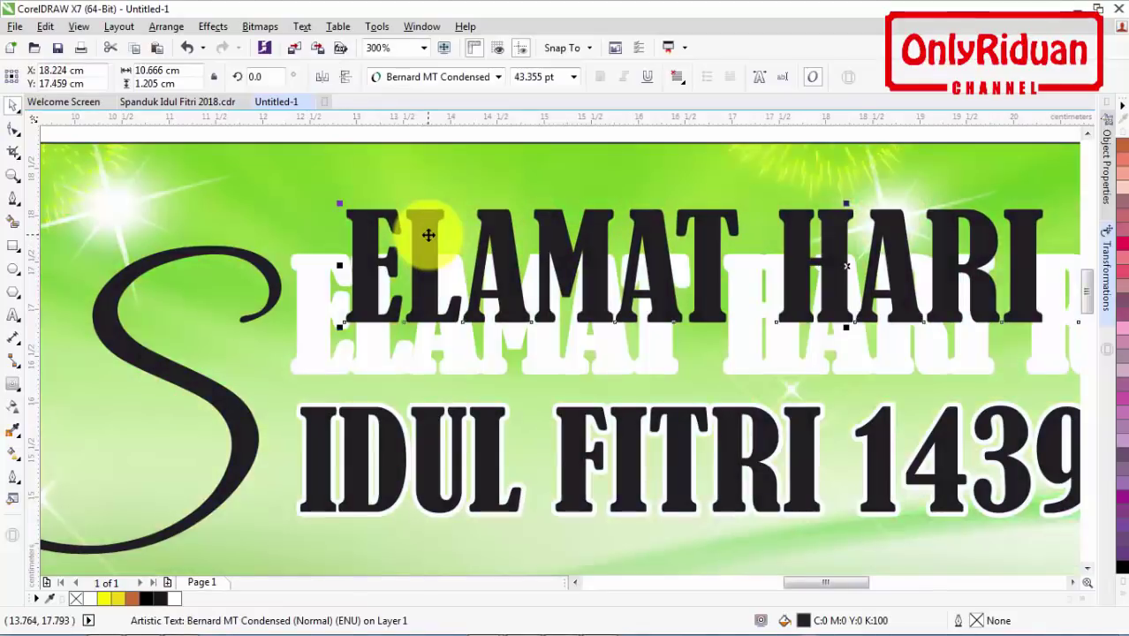
key(ctrl+z)
- Duplicate the white contour of "ELAMAT HARI RAYA", fill the copy black and place it behind the lettering, slightly offset down and right as a shadow
click(376, 219)
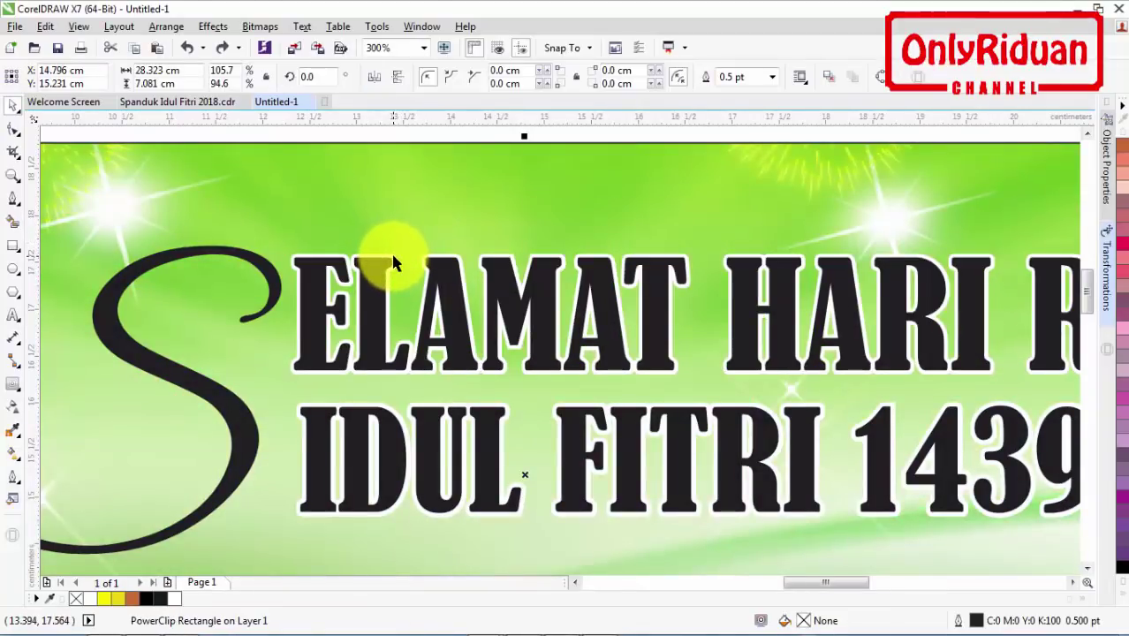
click(392, 253)
drag(397, 257, 402, 231)
key(ctrl+d)
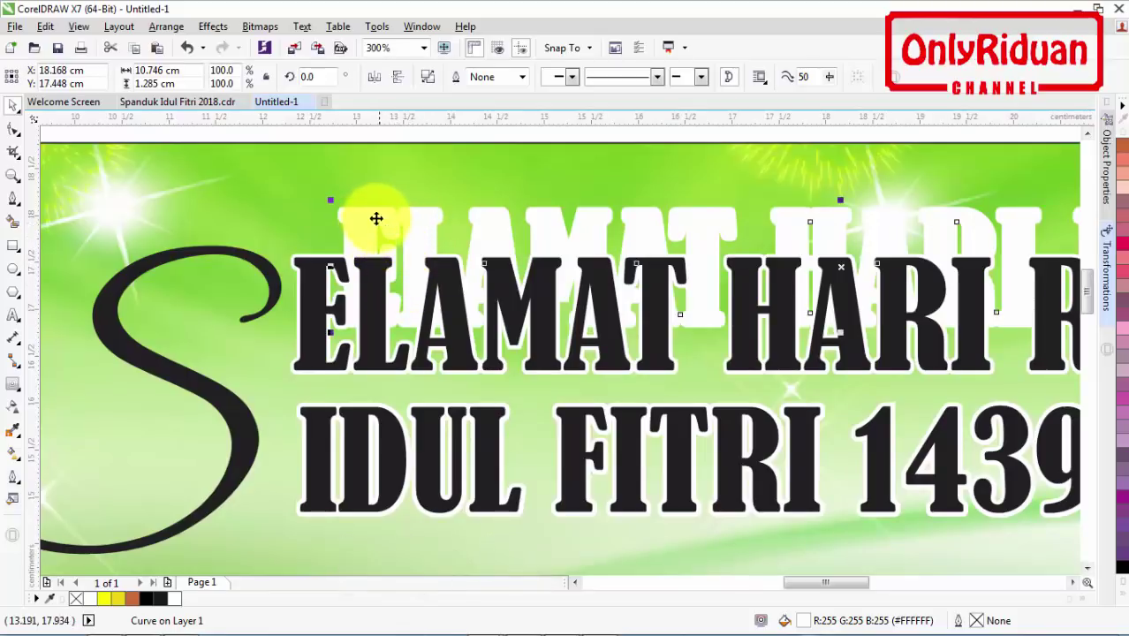
click(1123, 569)
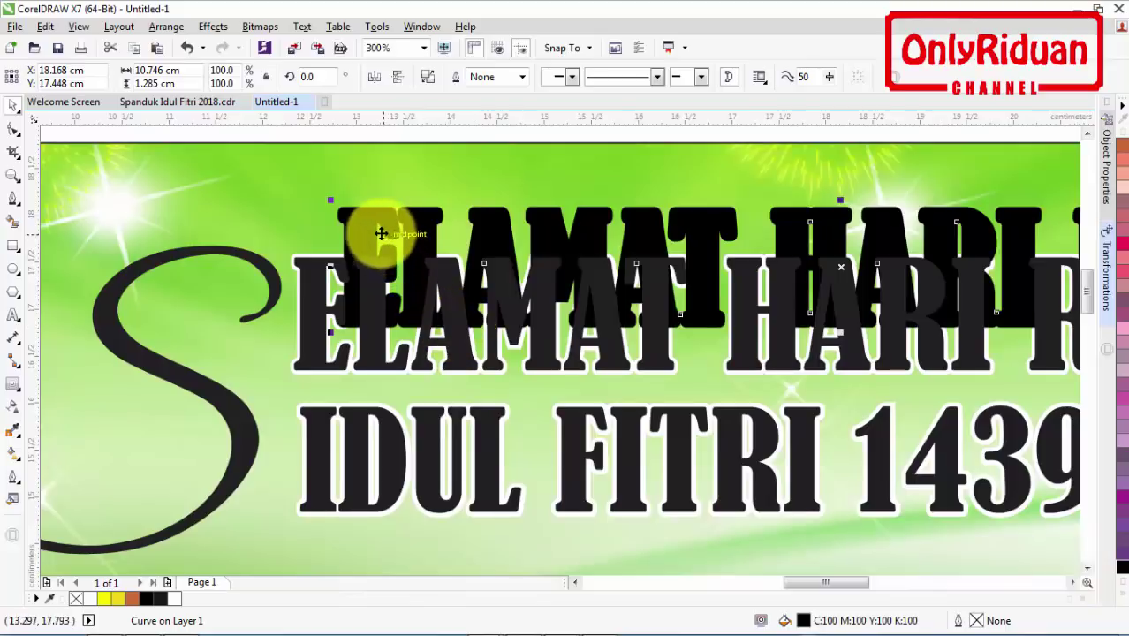
key(ctrl+Page_Down)
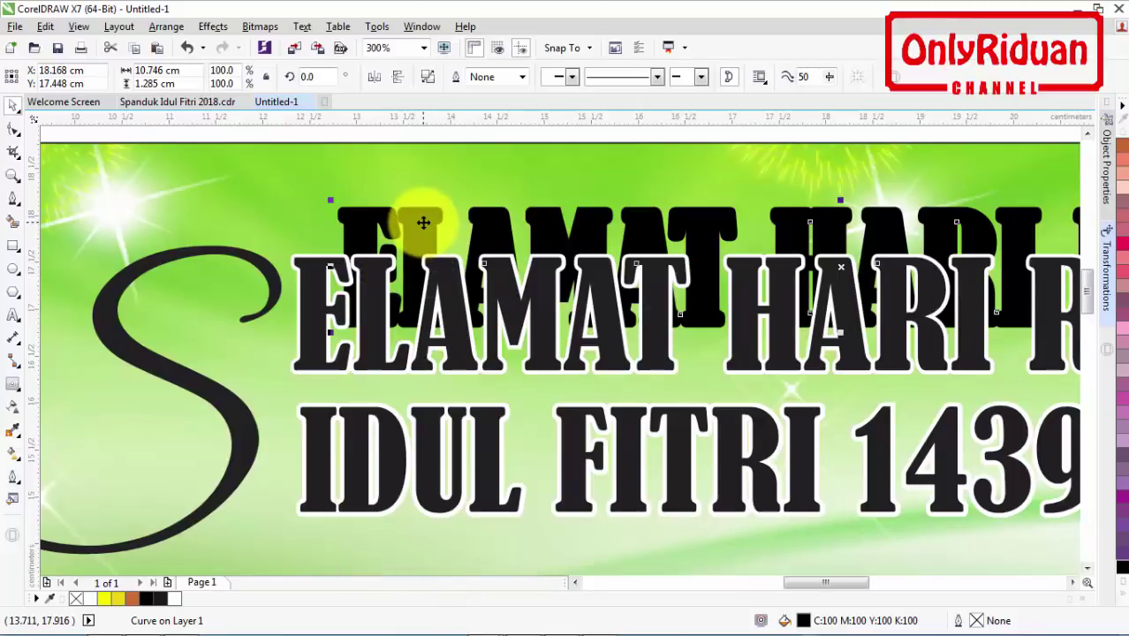
drag(423, 222, 380, 275)
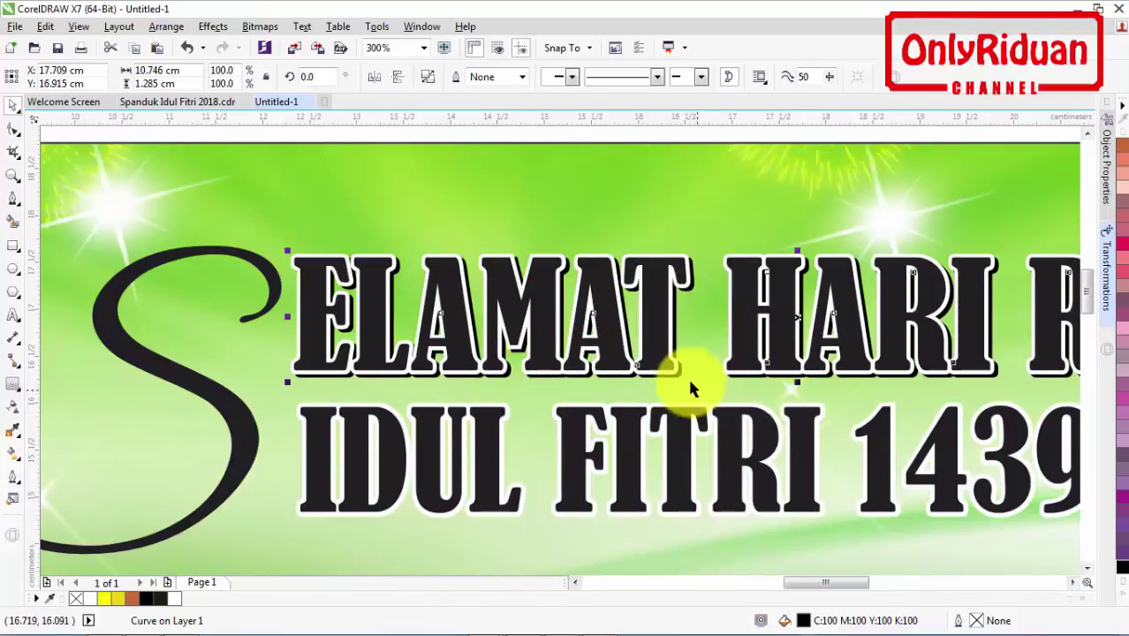
- Duplicate the white contour of "IDUL FITRI 1439 H", fill the copy black and send it behind the white contour
click(587, 430)
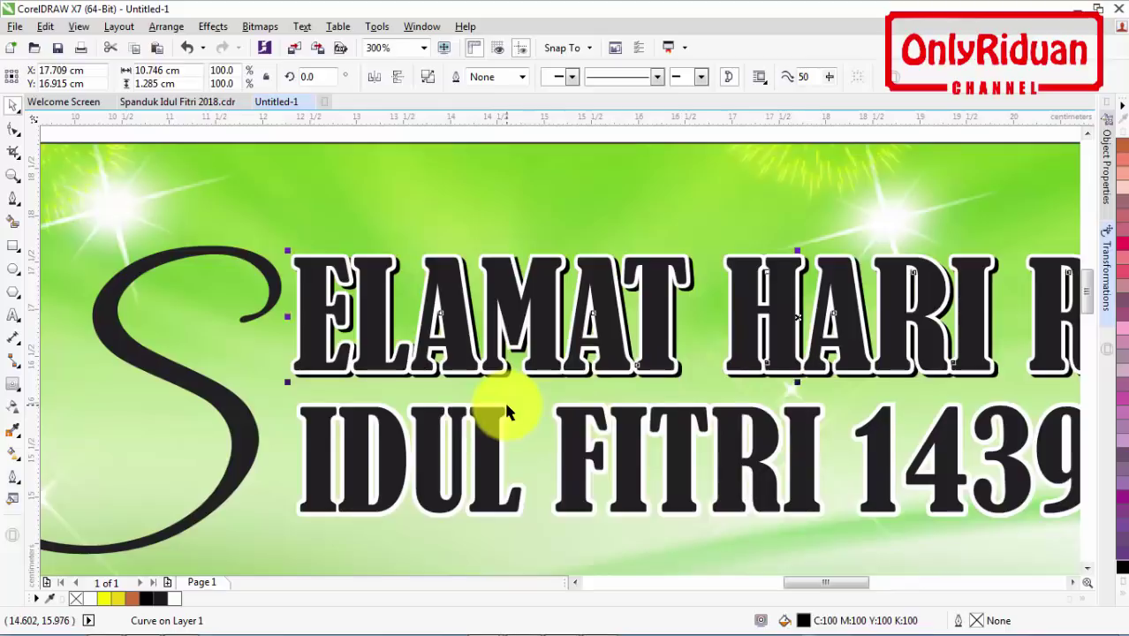
key(ctrl+d)
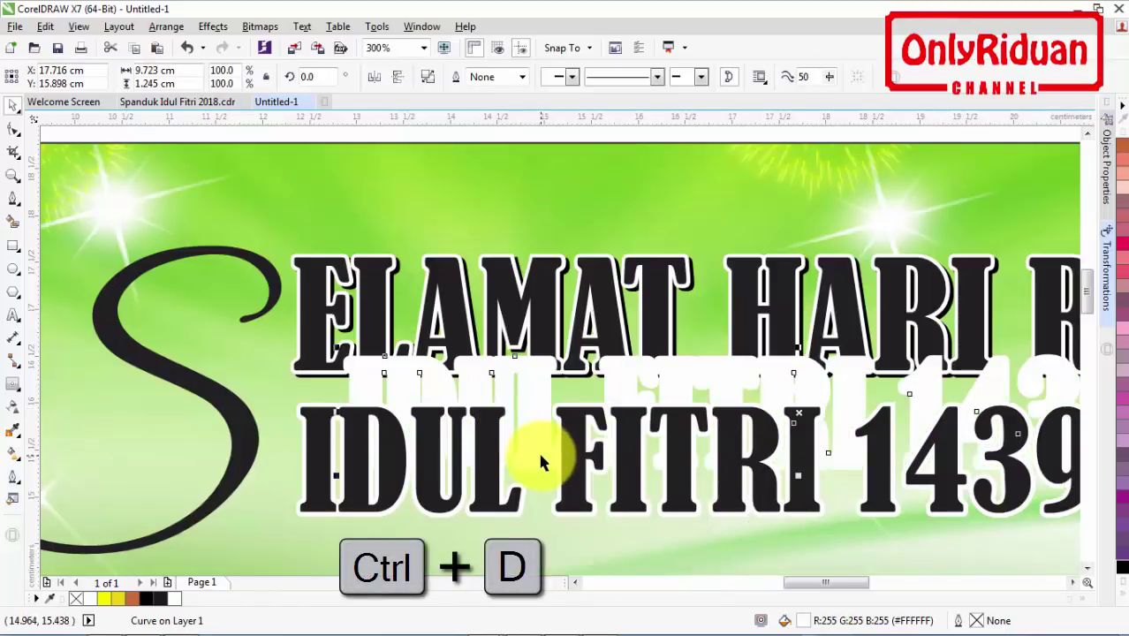
click(1122, 570)
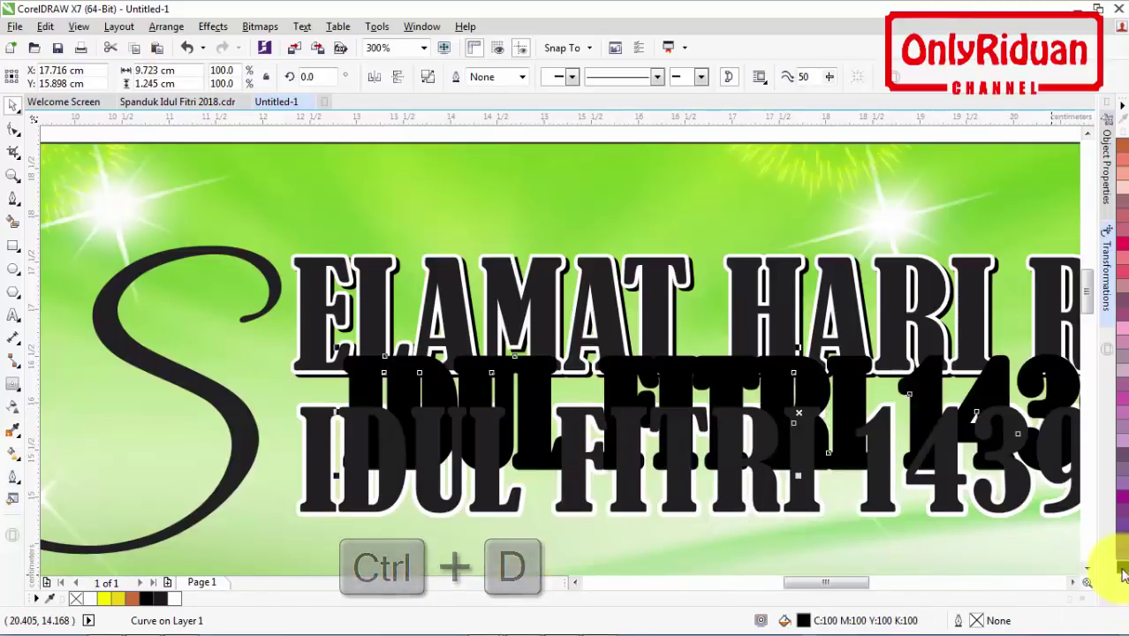
key(ctrl+Page_Down)
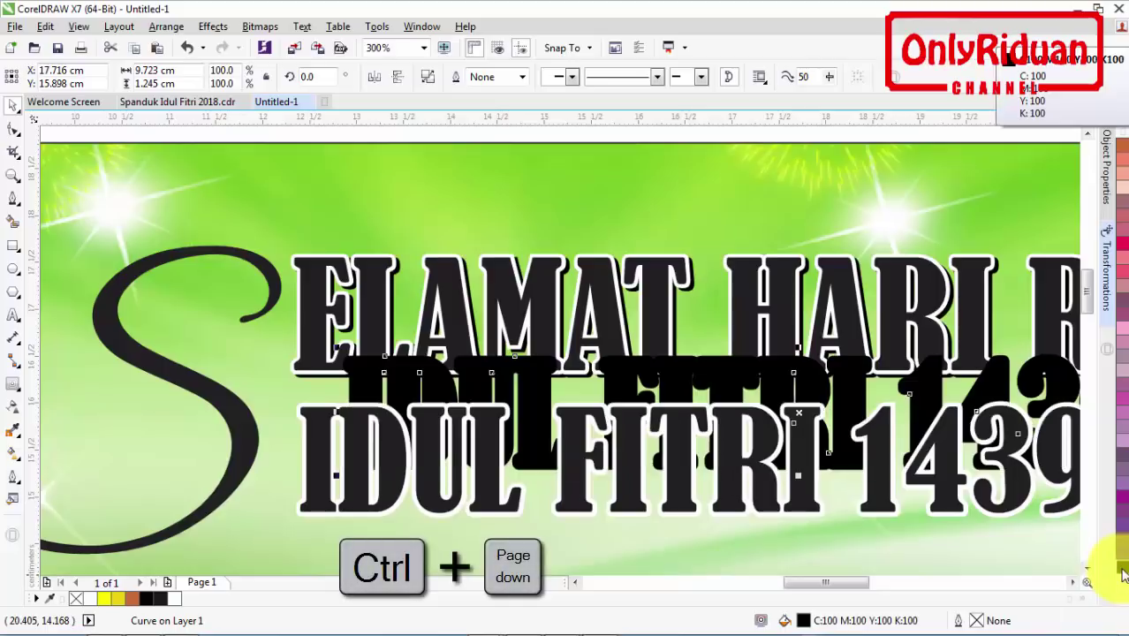
key(F10)
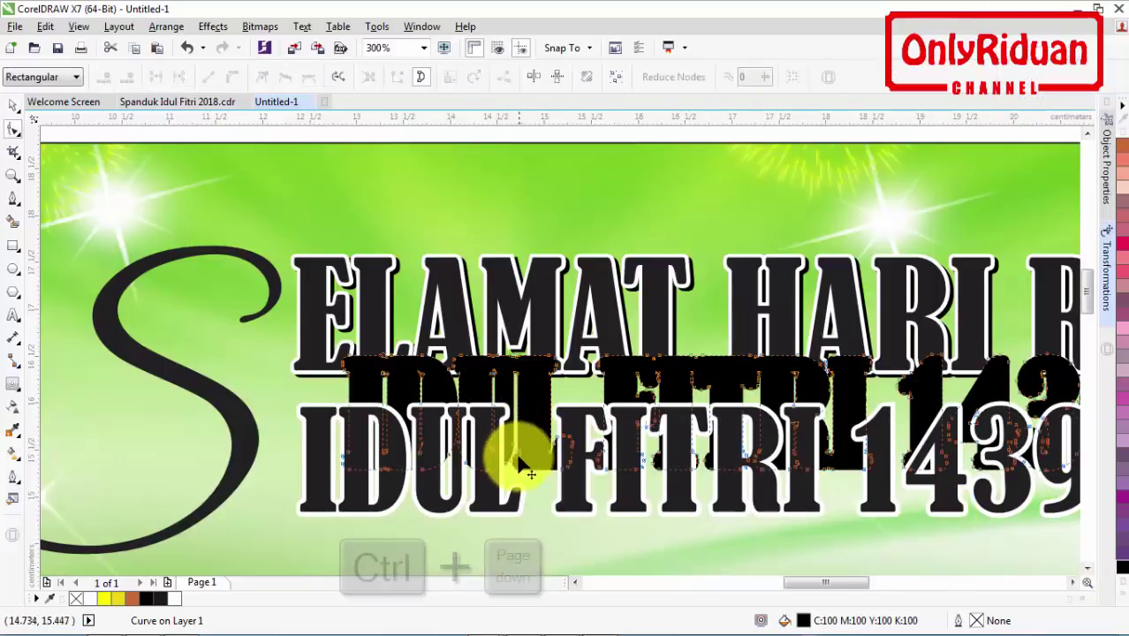
click(13, 106)
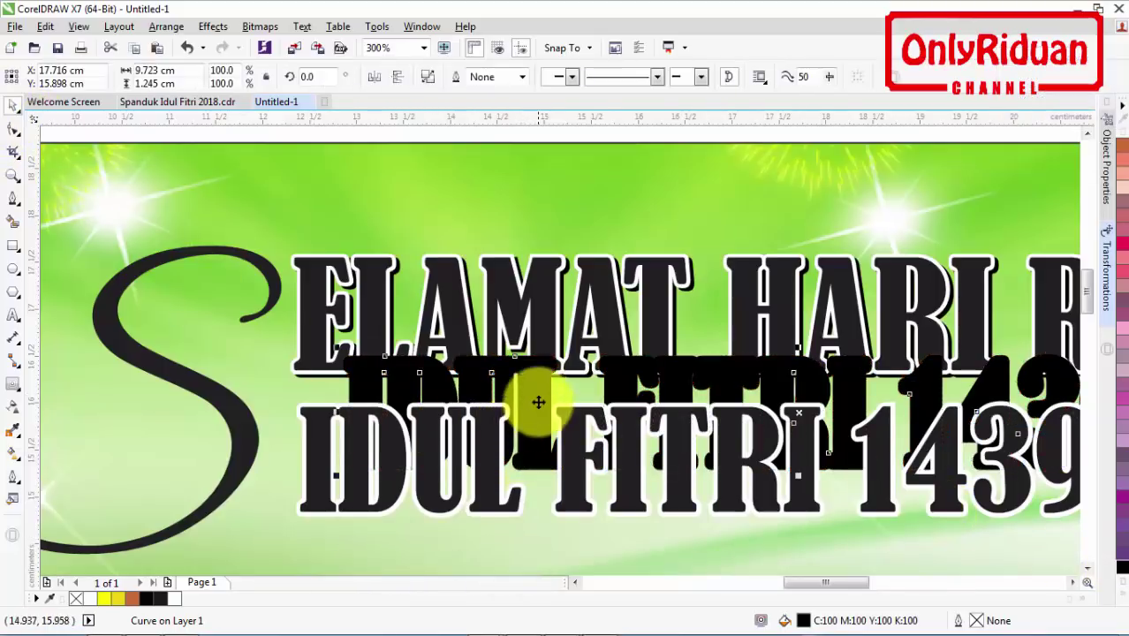
- Move the black copy under "IDUL FITRI 1439 H" and nudge it slightly down and right of the lettering as a shadow
drag(531, 403, 487, 455)
key(Up)
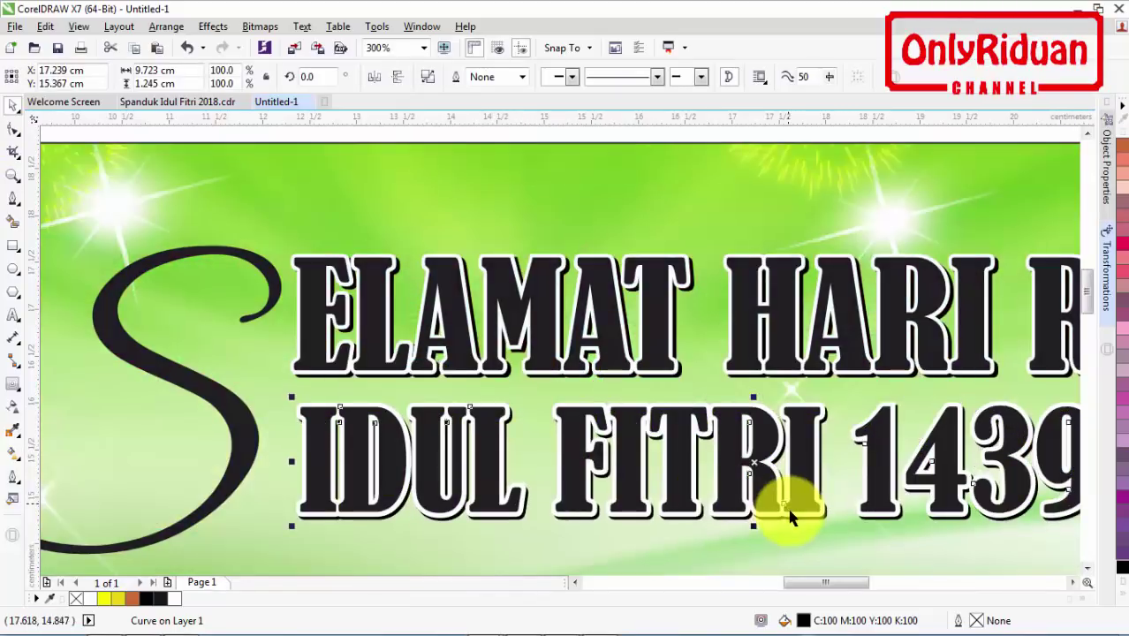
key(Down)
key(Right)
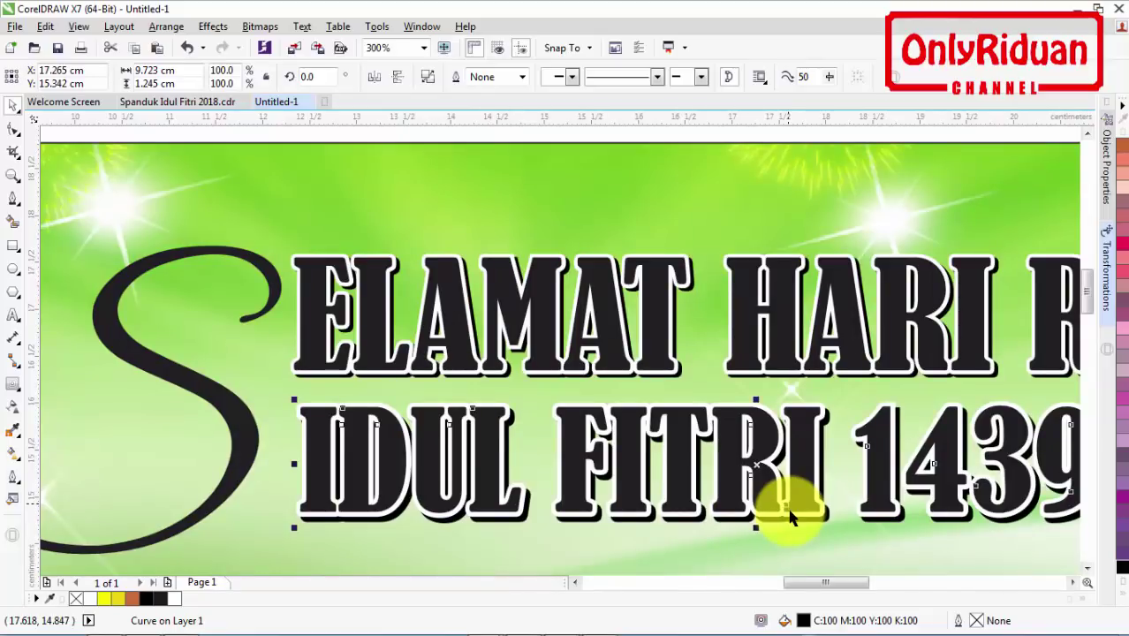
key(Up)
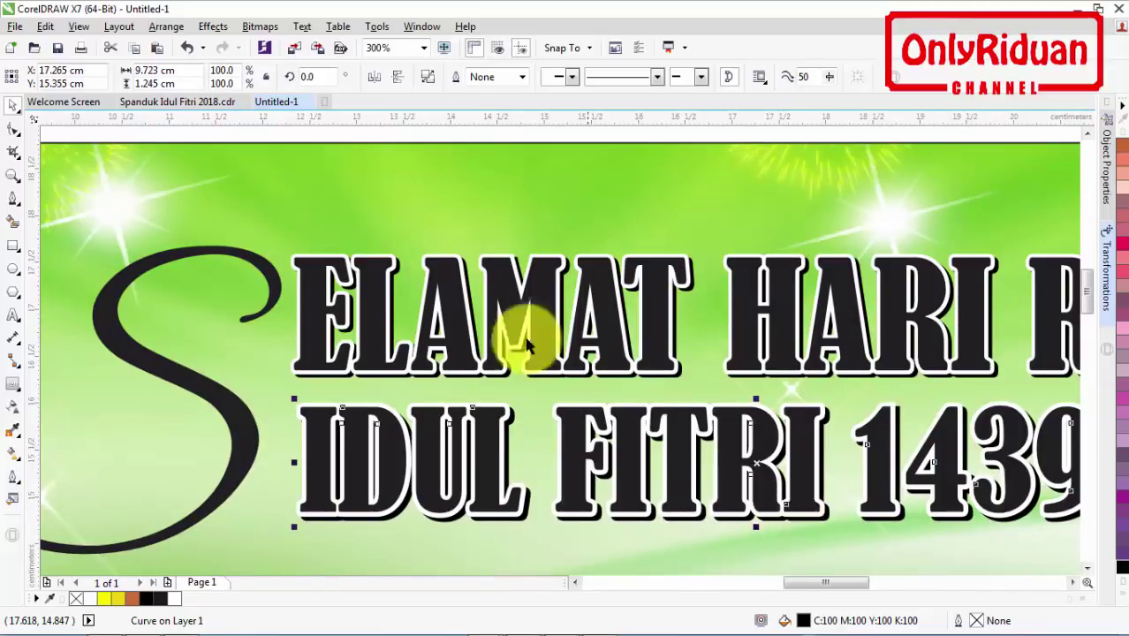
- Copy the gradient-filled "ELAMAT HARI RAYA" text from the reference banner into Untitled-1 and place it below the two text lines as a colour sample
click(205, 103)
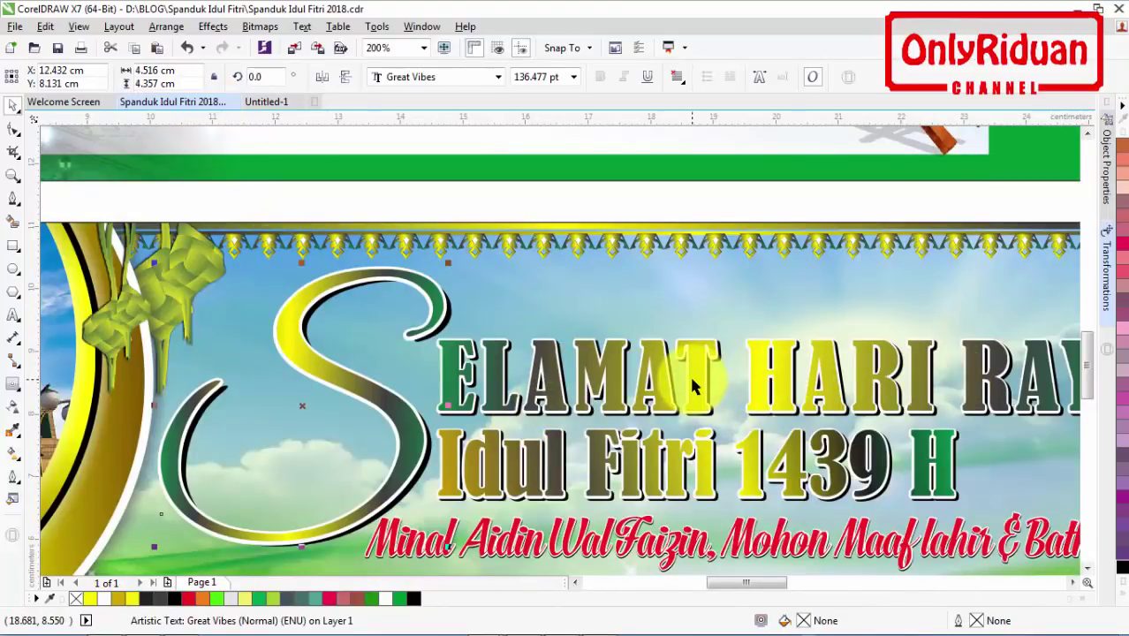
scroll(688, 373, down, 1)
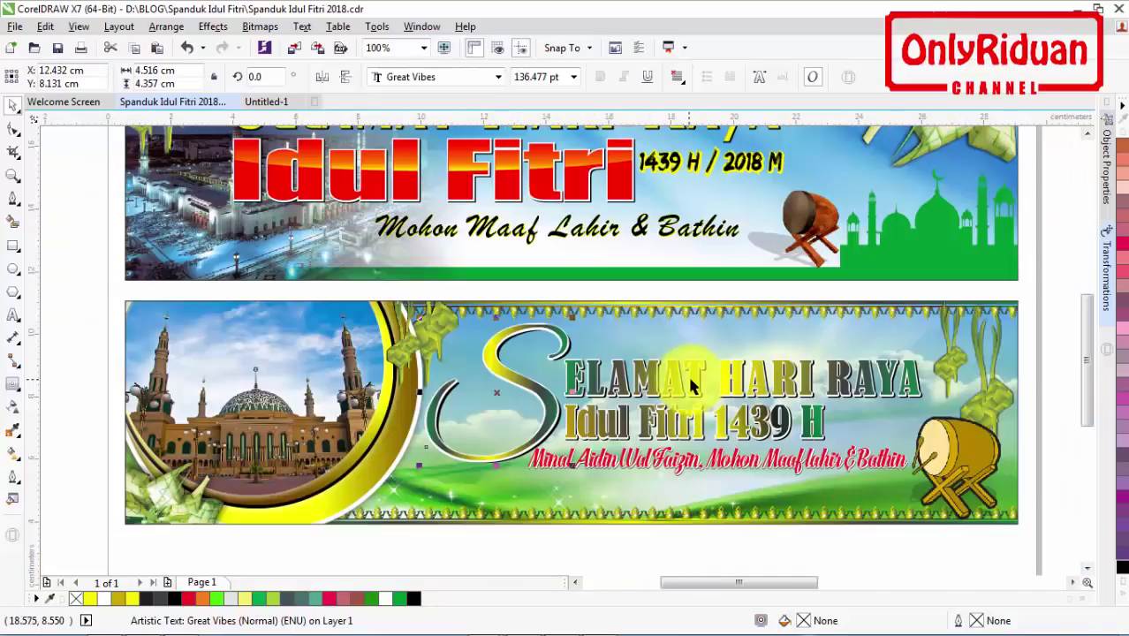
click(740, 380)
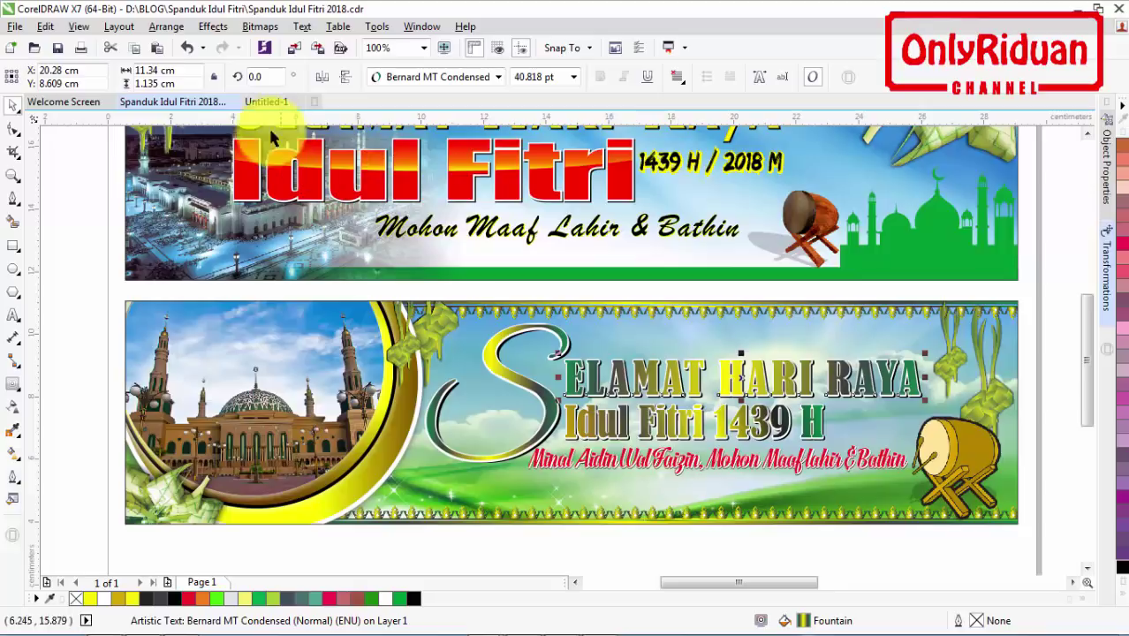
click(266, 101)
key(ctrl+v)
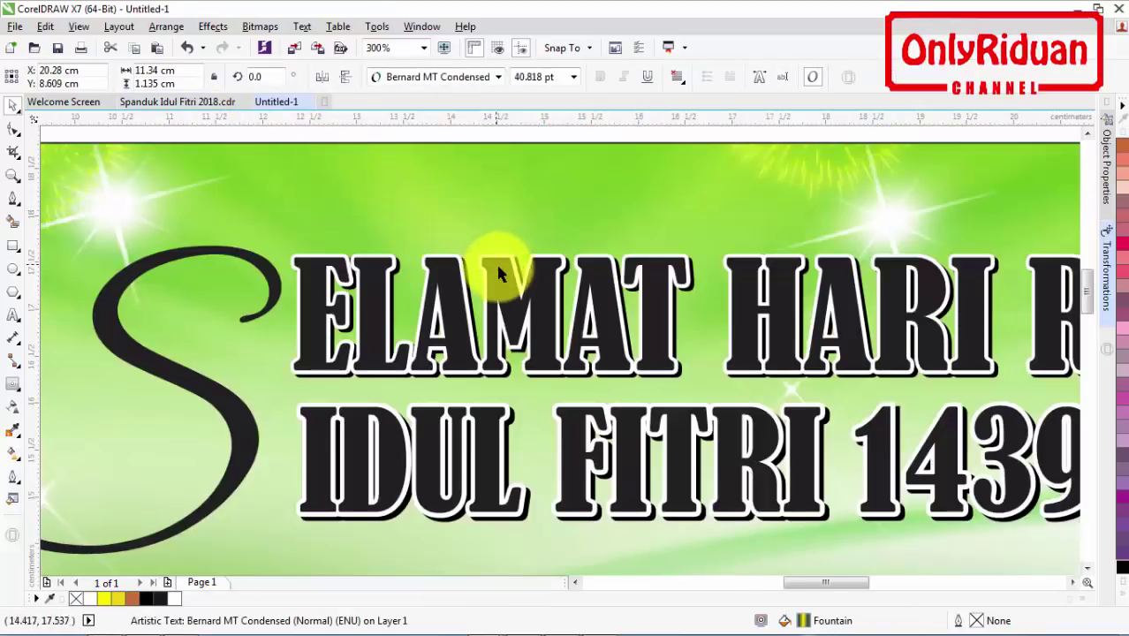
scroll(496, 262, down, 2)
drag(608, 468, 578, 360)
key(Escape)
scroll(544, 277, up, 3)
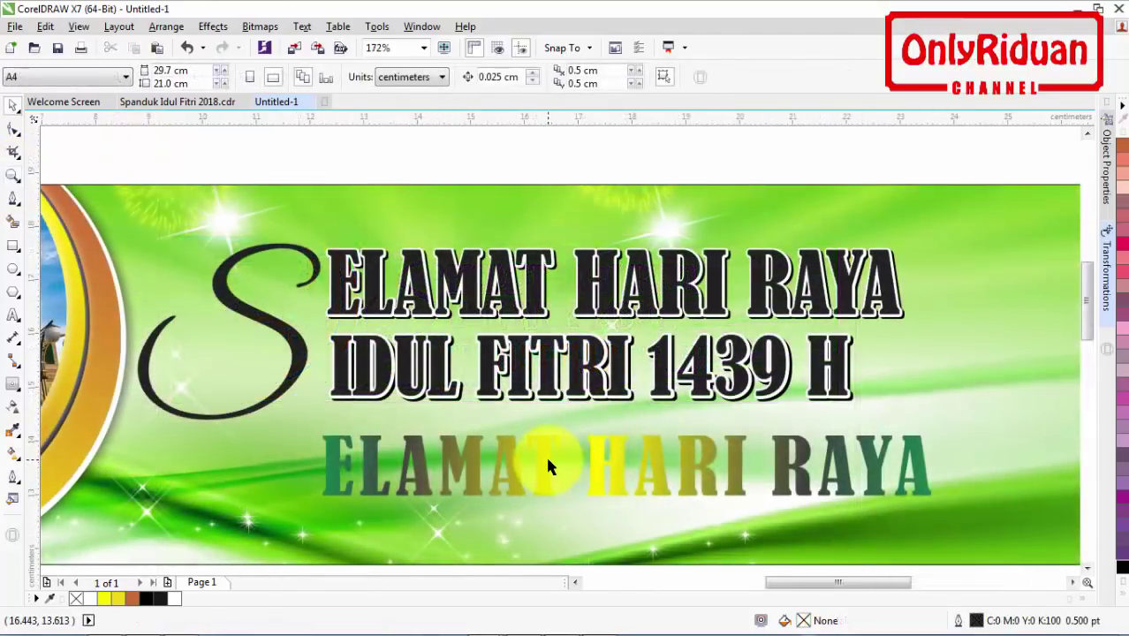
- Apply a linear fountain fill to the black "ELAMAT HARI RAYA" text with the Interactive Fill tool
click(530, 278)
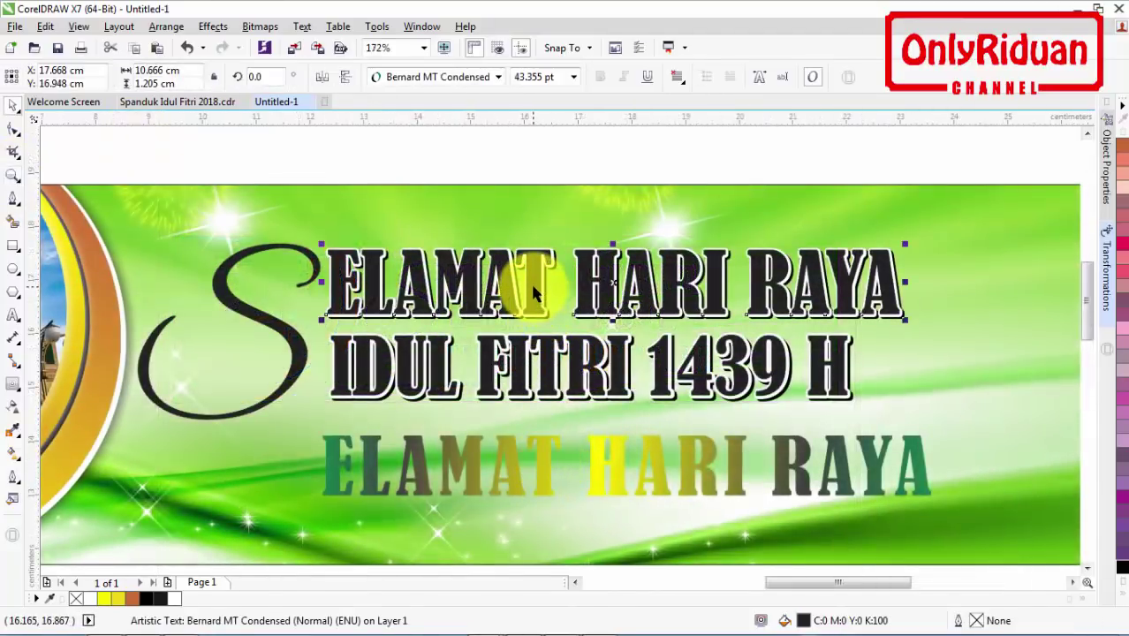
click(13, 455)
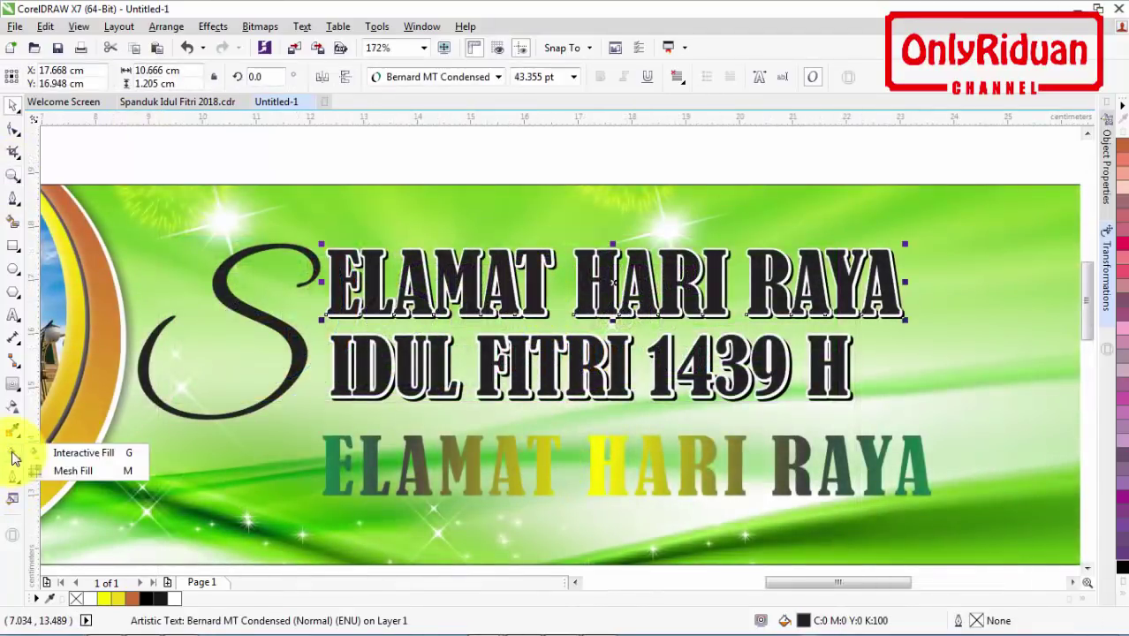
click(80, 447)
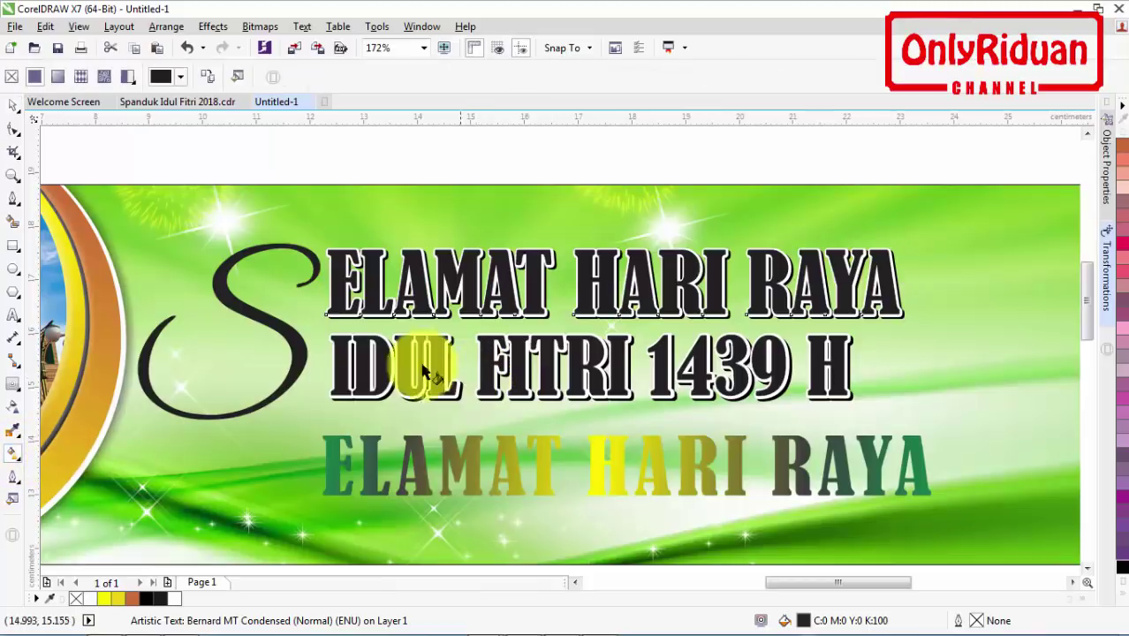
click(57, 78)
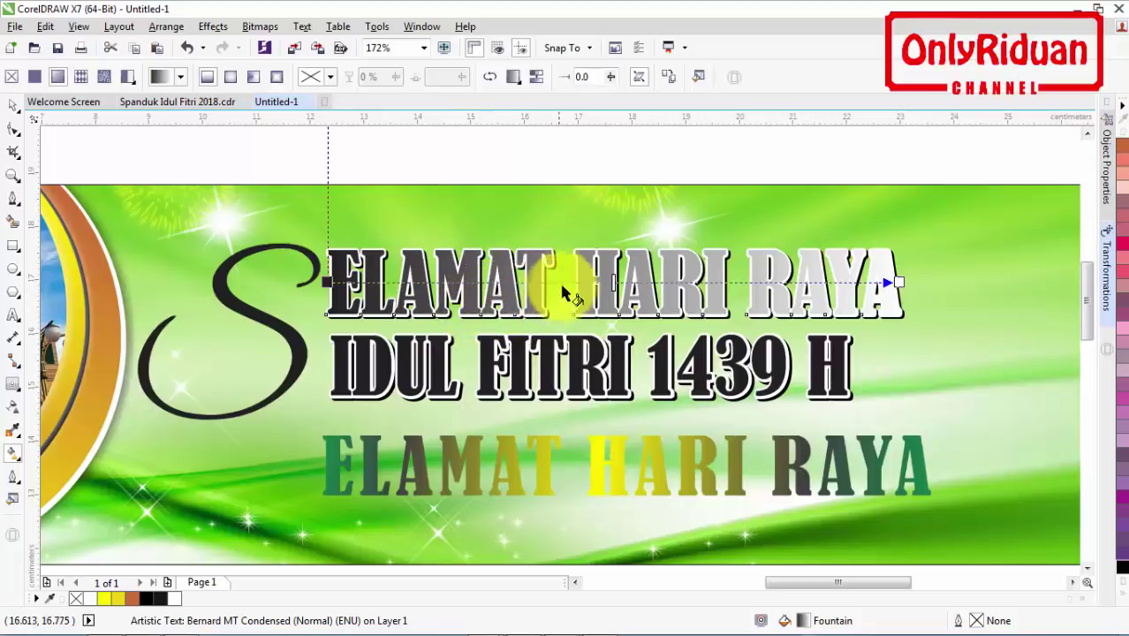
- Colour the start node of the "ELAMAT HARI RAYA" gradient green (C58 M0 Y58 K38), sampled from the end of the sample text
click(326, 282)
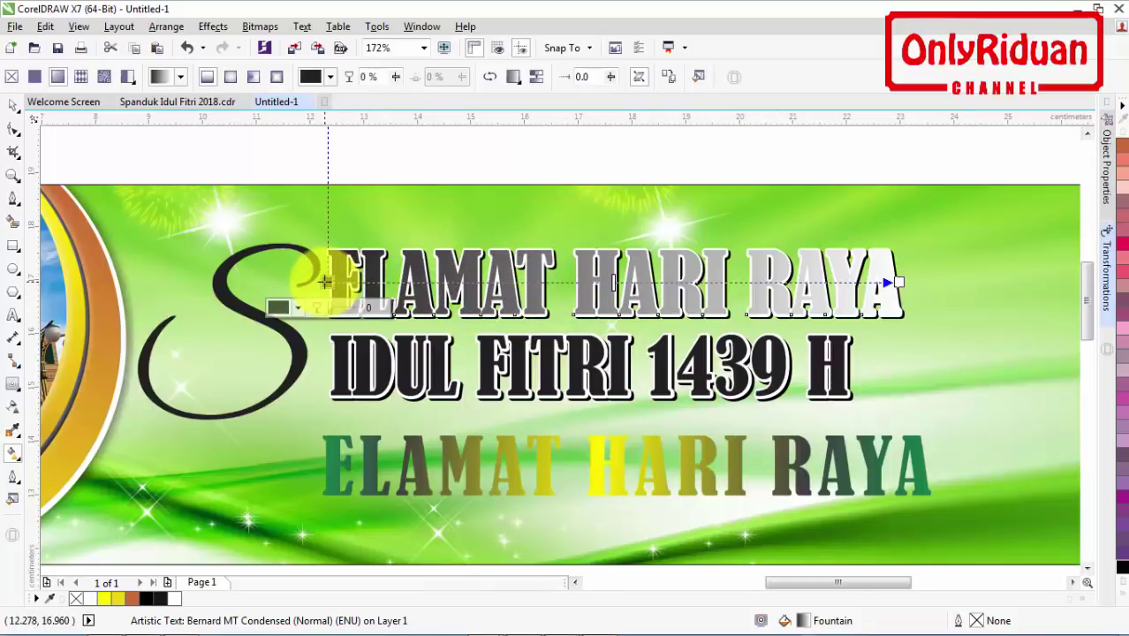
click(297, 307)
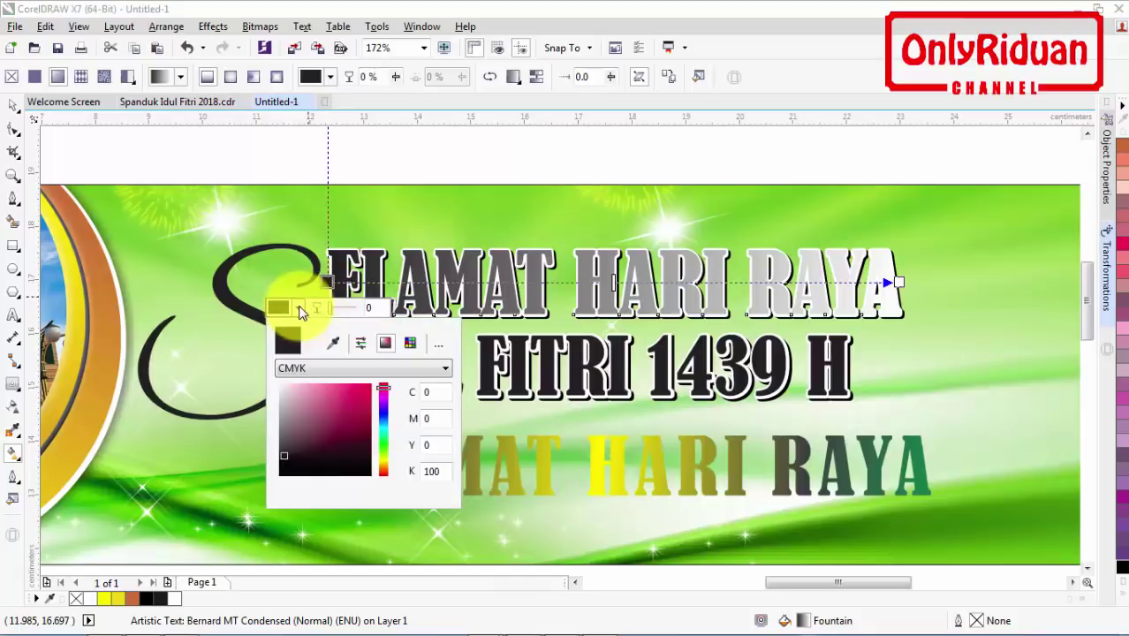
click(338, 341)
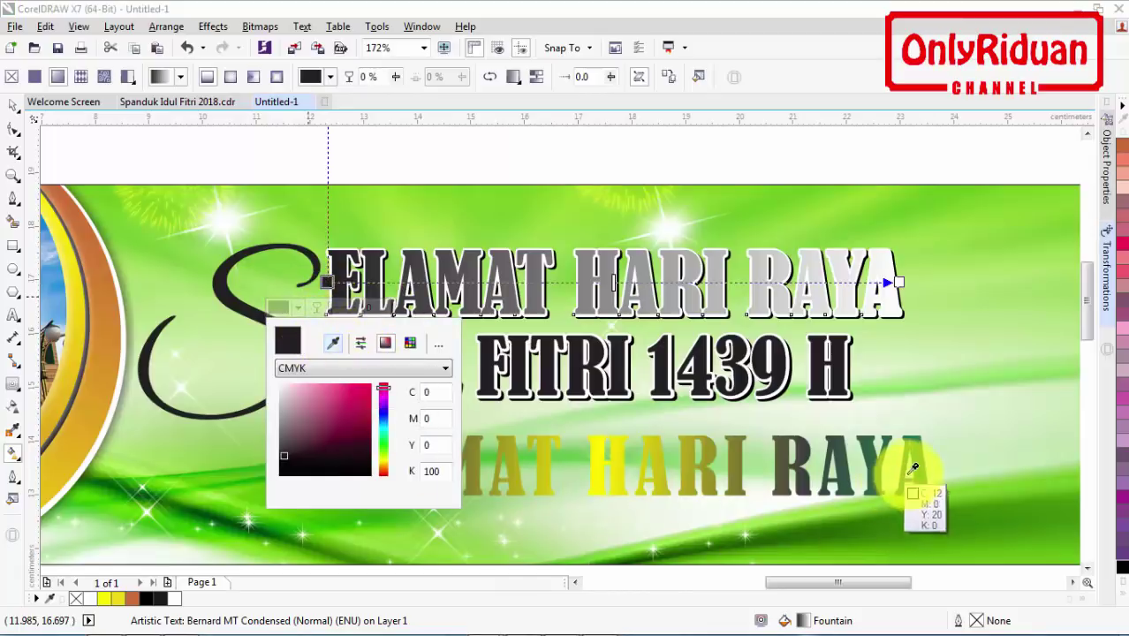
click(922, 444)
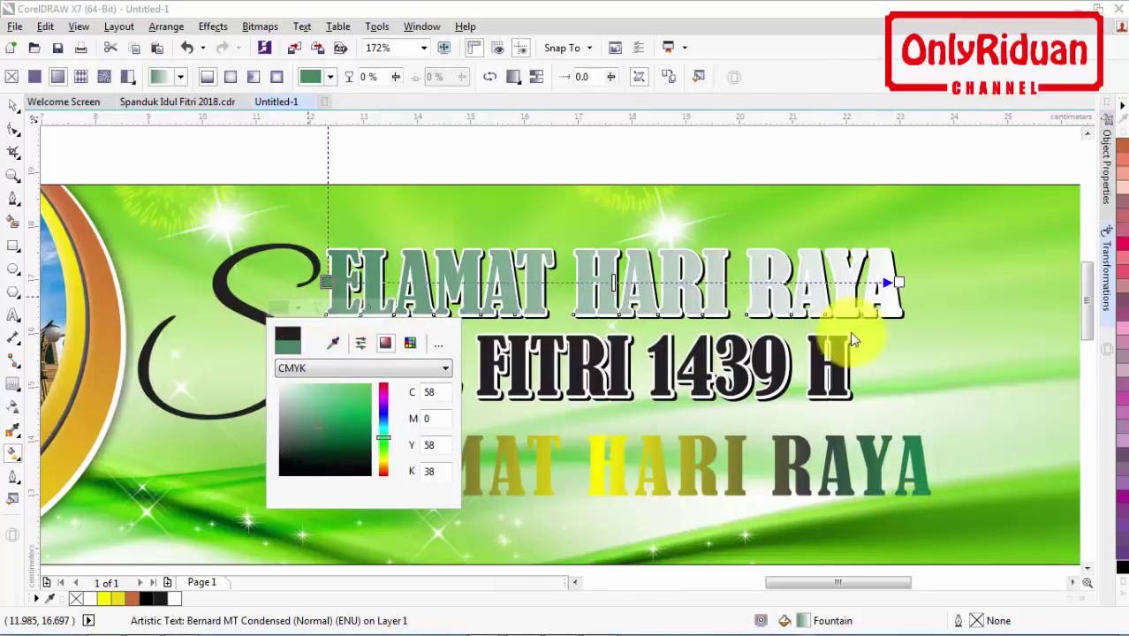
- Colour the end node of the "ELAMAT HARI RAYA" gradient the same green, sampled from the first letter of the sample text
click(897, 282)
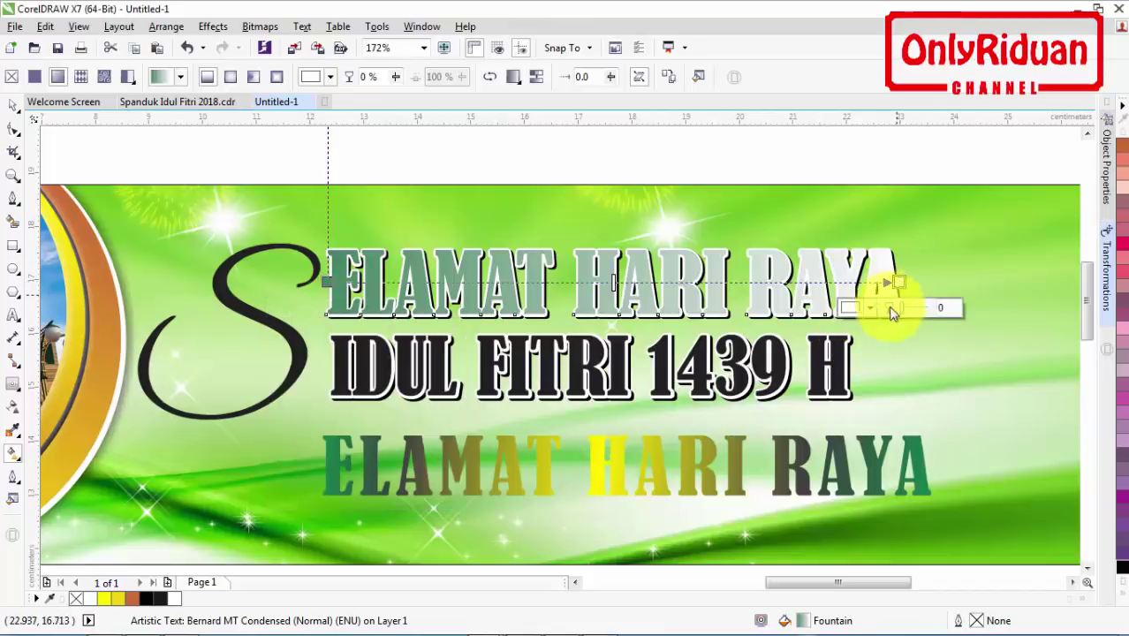
click(868, 307)
click(905, 343)
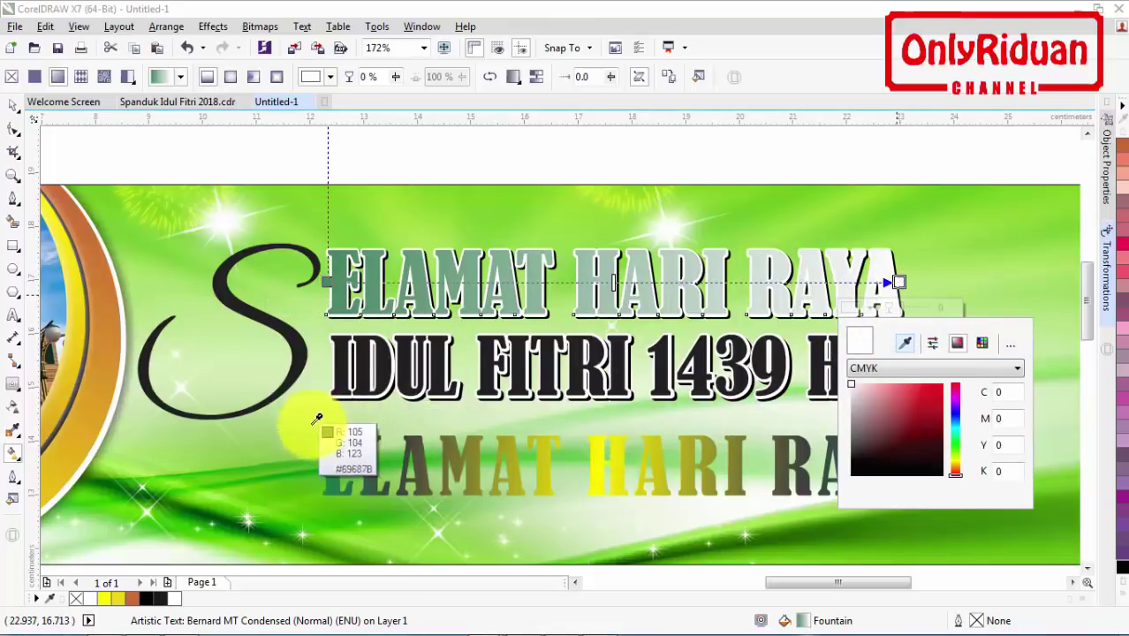
click(343, 461)
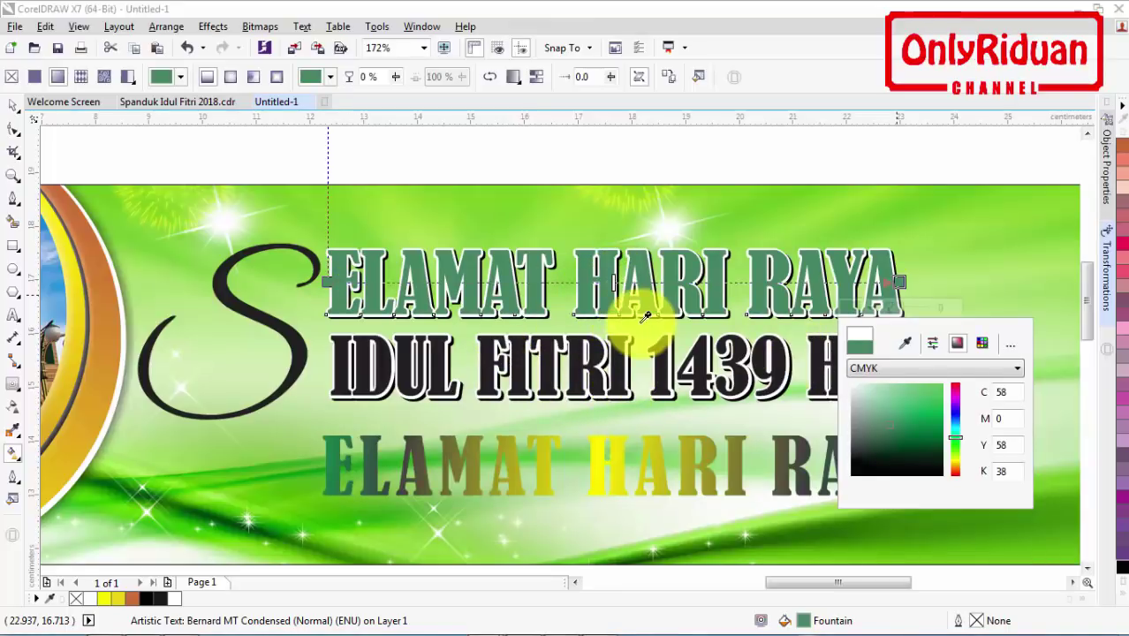
key(Escape)
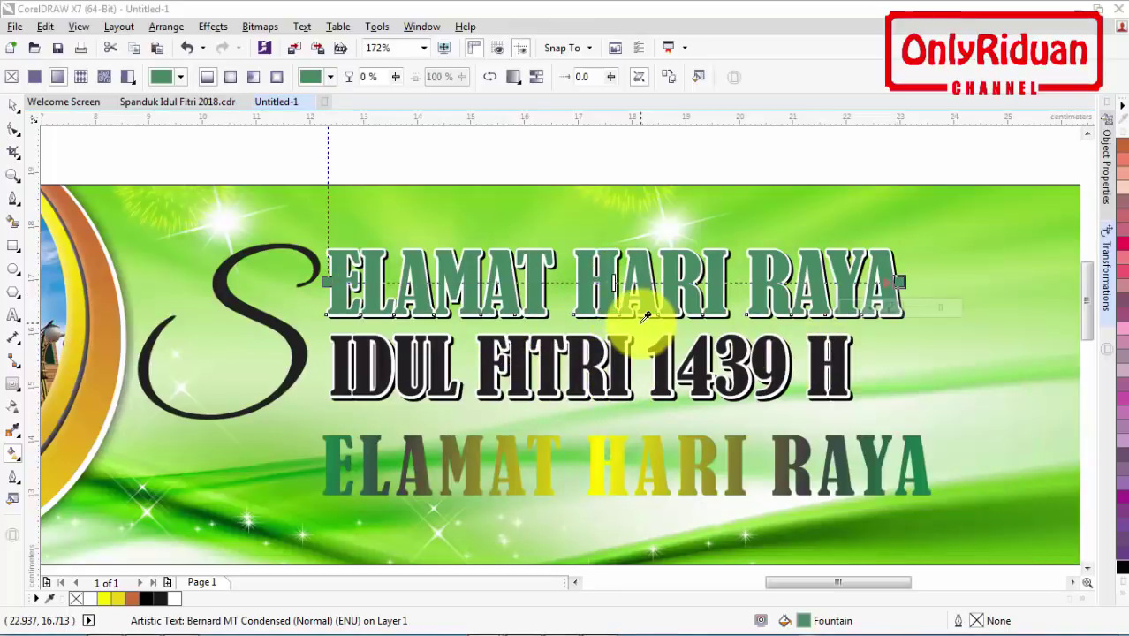
- Add a gradient node at 48% in "ELAMAT HARI RAYA" and colour it yellow (C10 M9 Y100 K0)
click(603, 283)
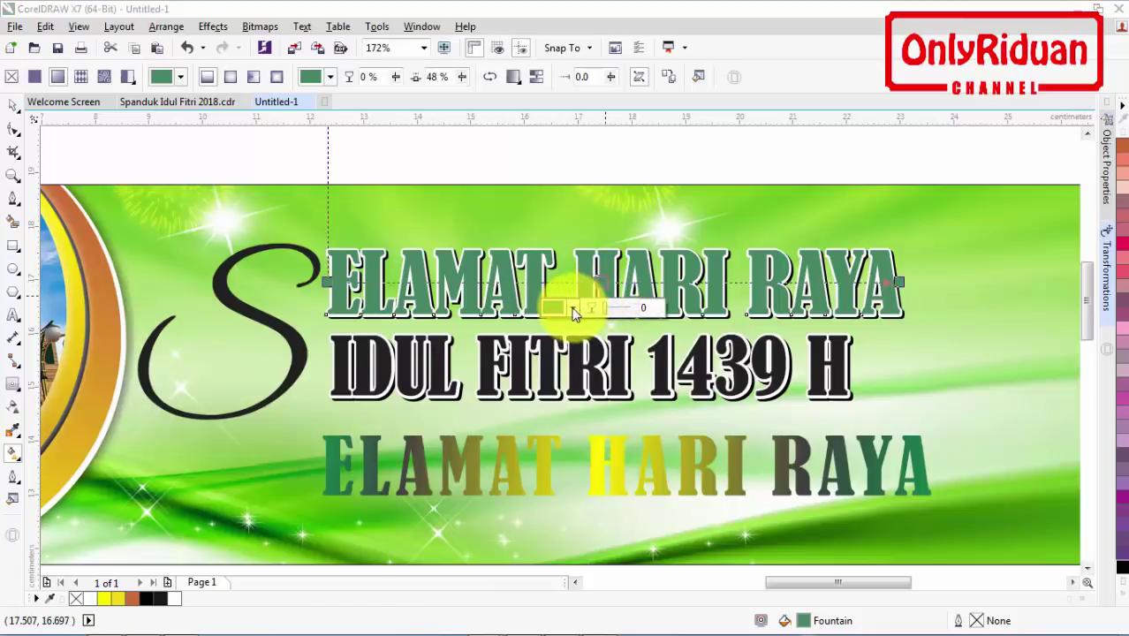
click(572, 313)
click(608, 342)
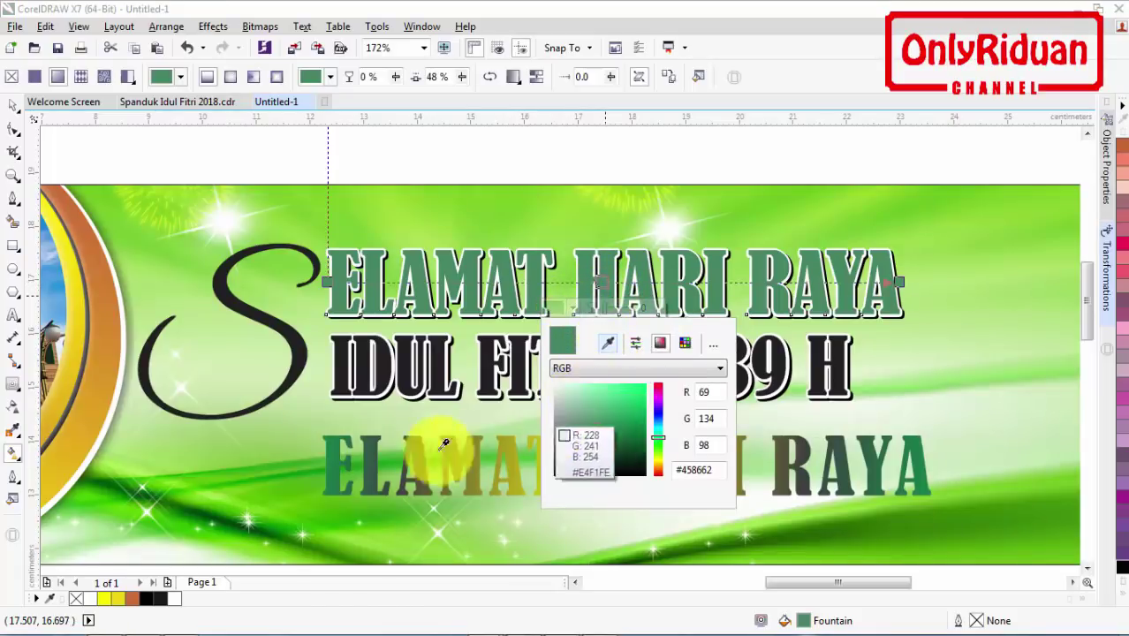
click(112, 599)
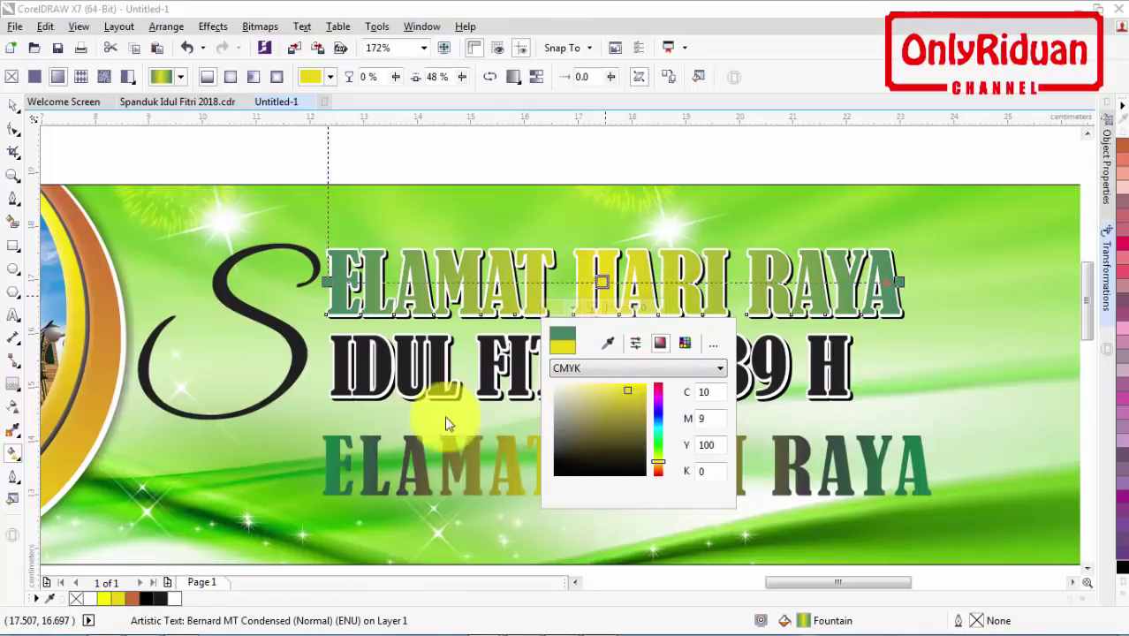
- Add a gradient node at 18% and colour it dark grey, sampled from the "R" of "RAYA" in the sample text
click(462, 282)
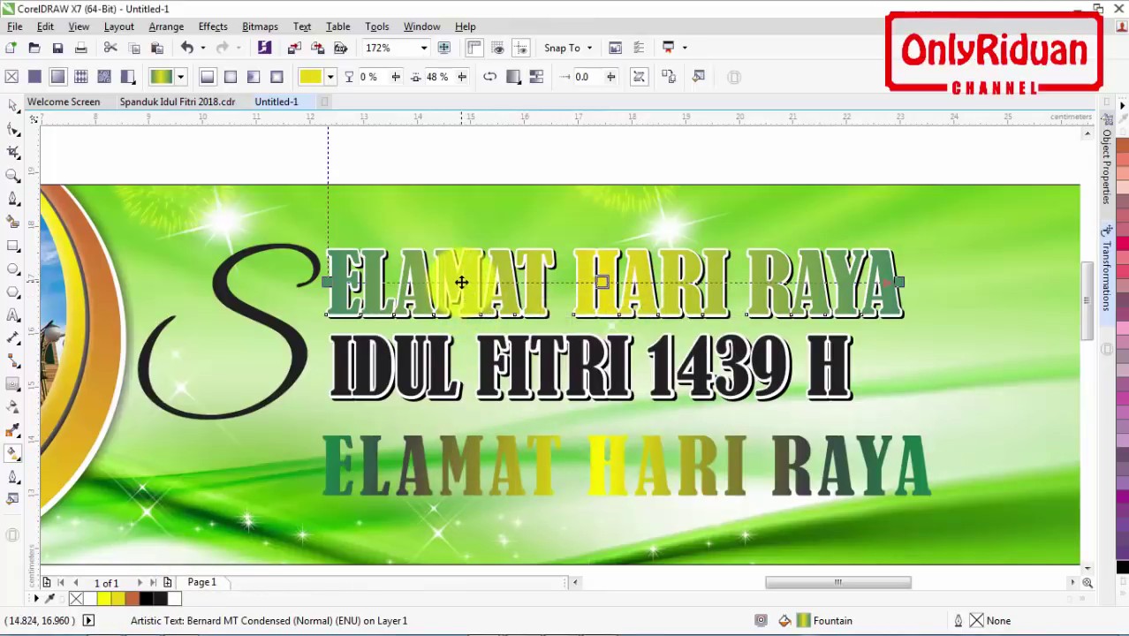
drag(461, 282, 433, 283)
click(433, 283)
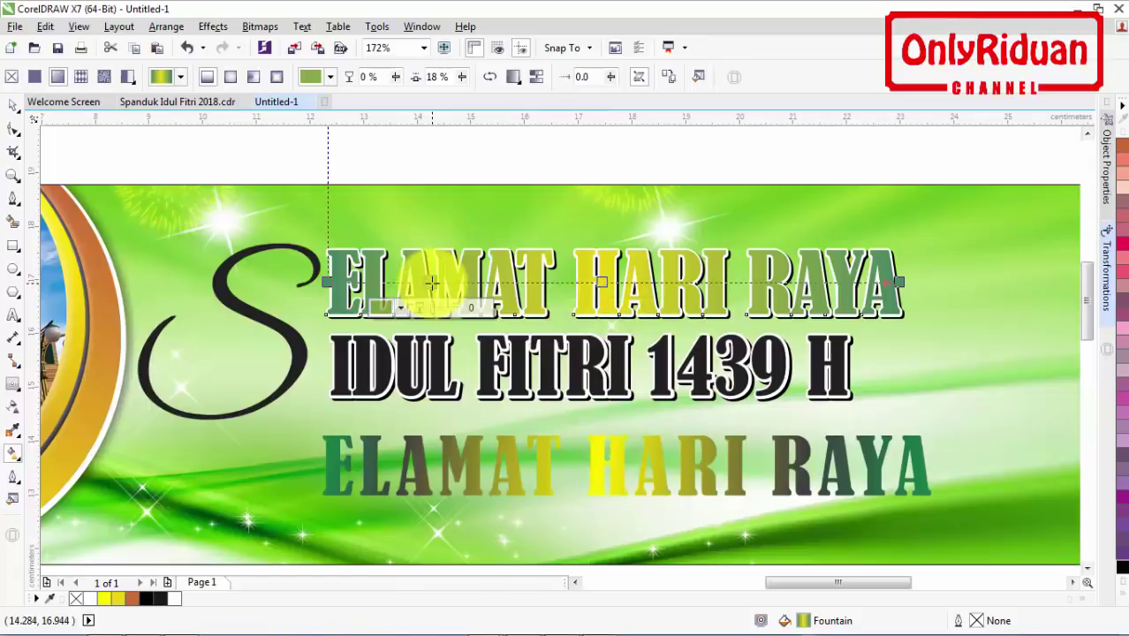
click(405, 309)
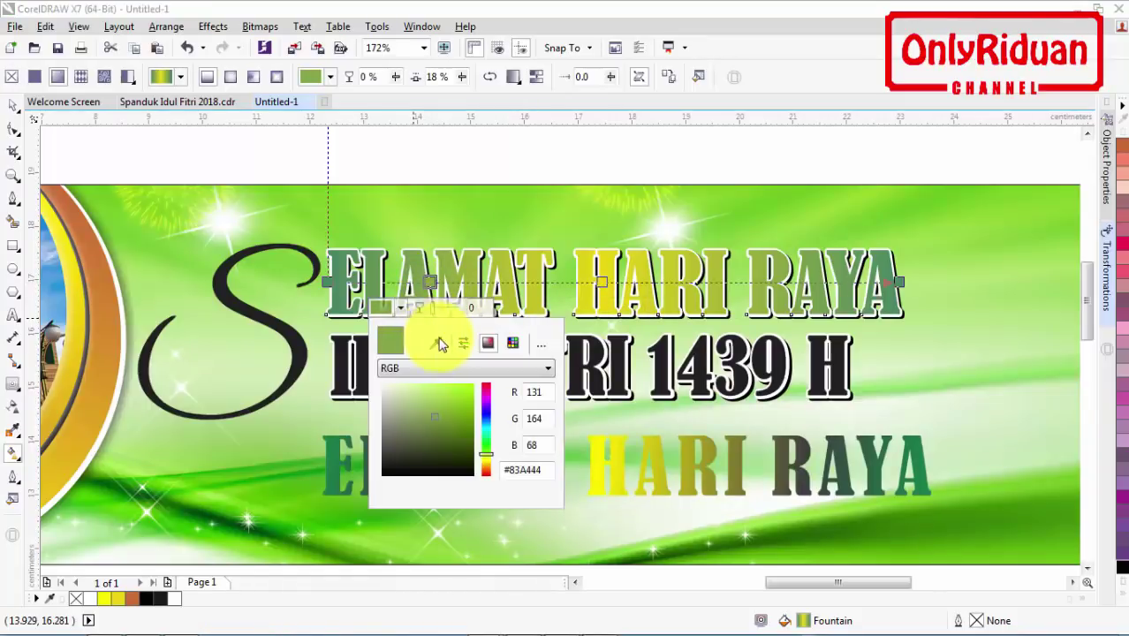
click(435, 343)
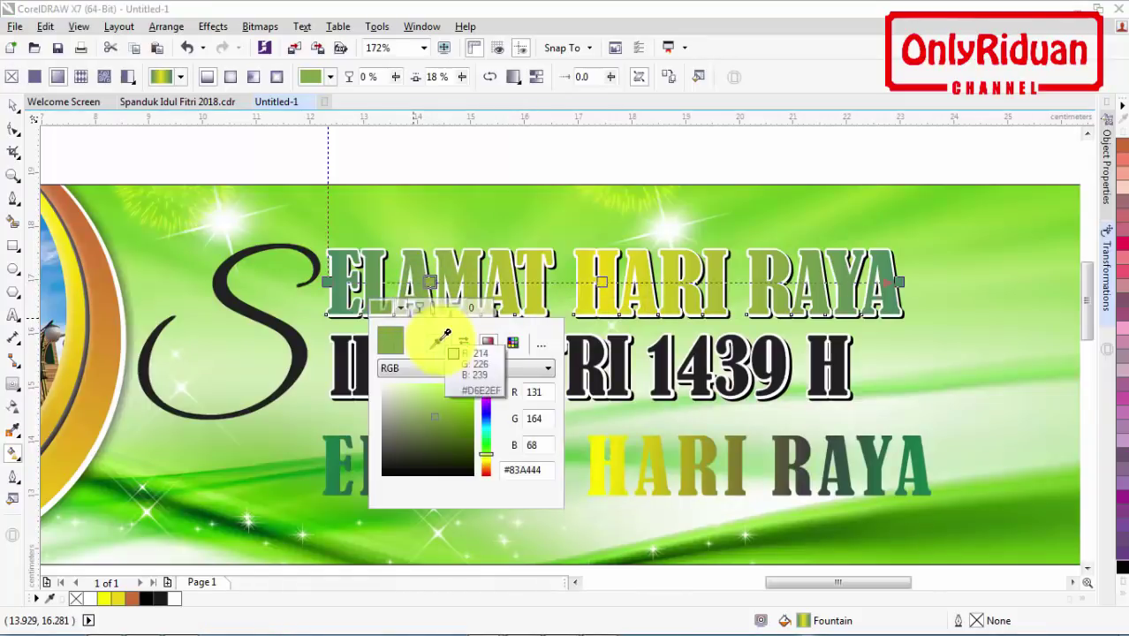
click(804, 445)
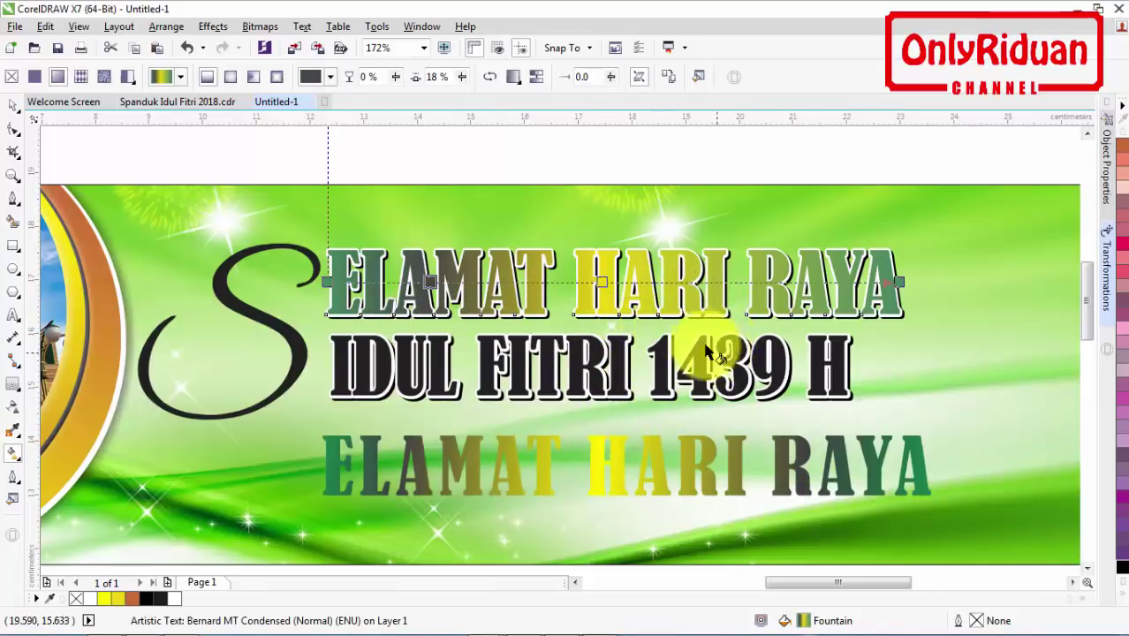
- Add a gradient node at 76% and colour it dark grey (C0 M0 Y10 K81), sampled from the sample text, and finish the fill
click(762, 280)
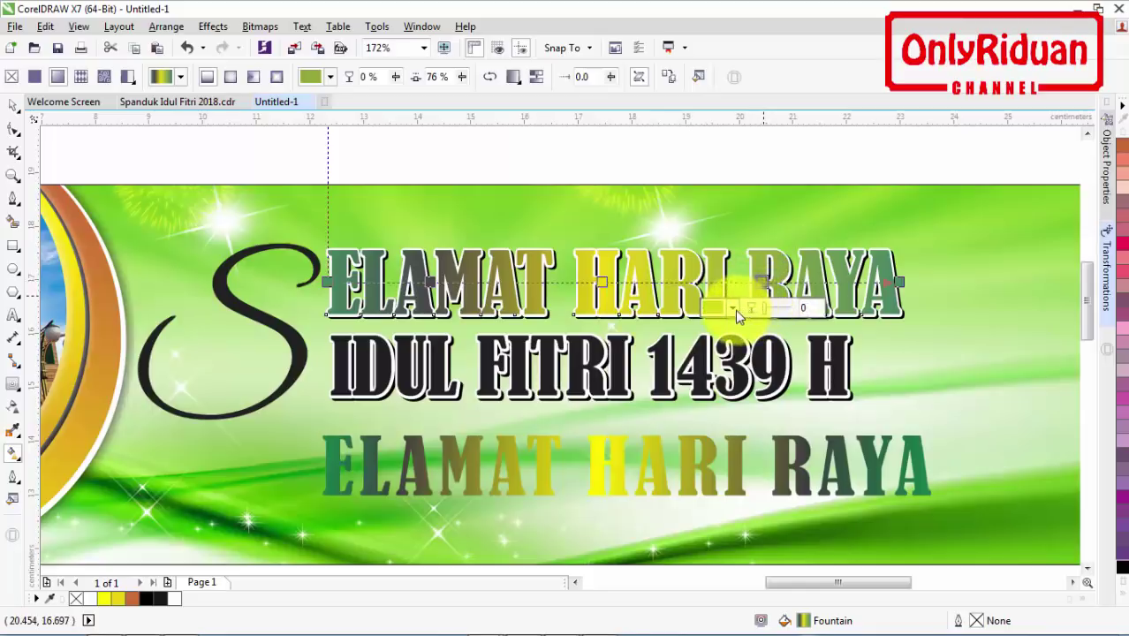
click(733, 308)
click(768, 342)
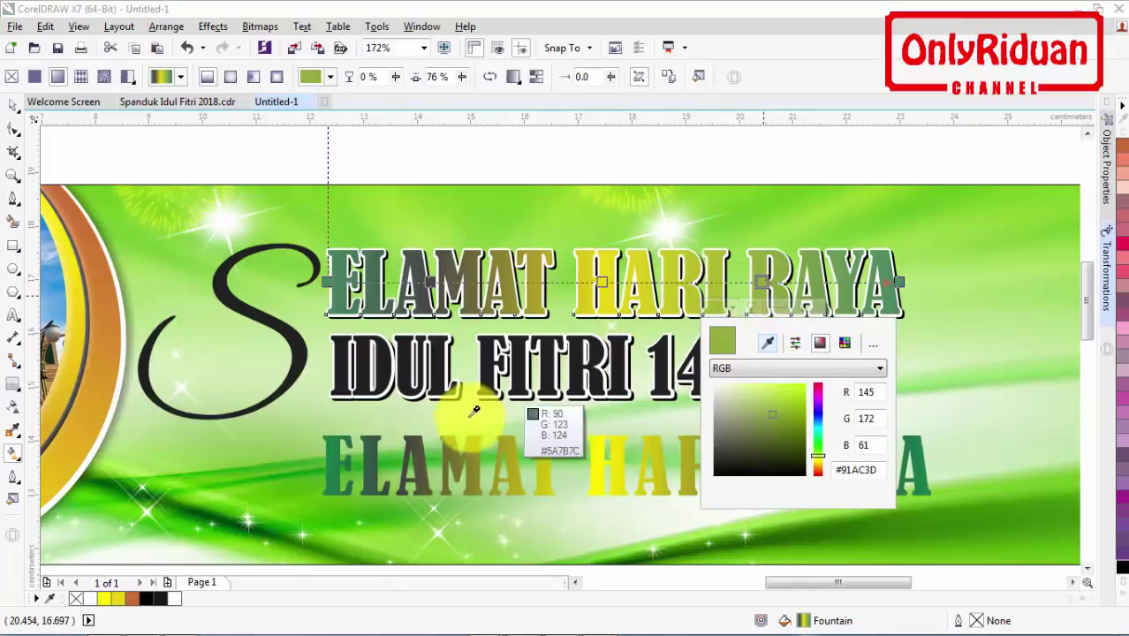
click(433, 455)
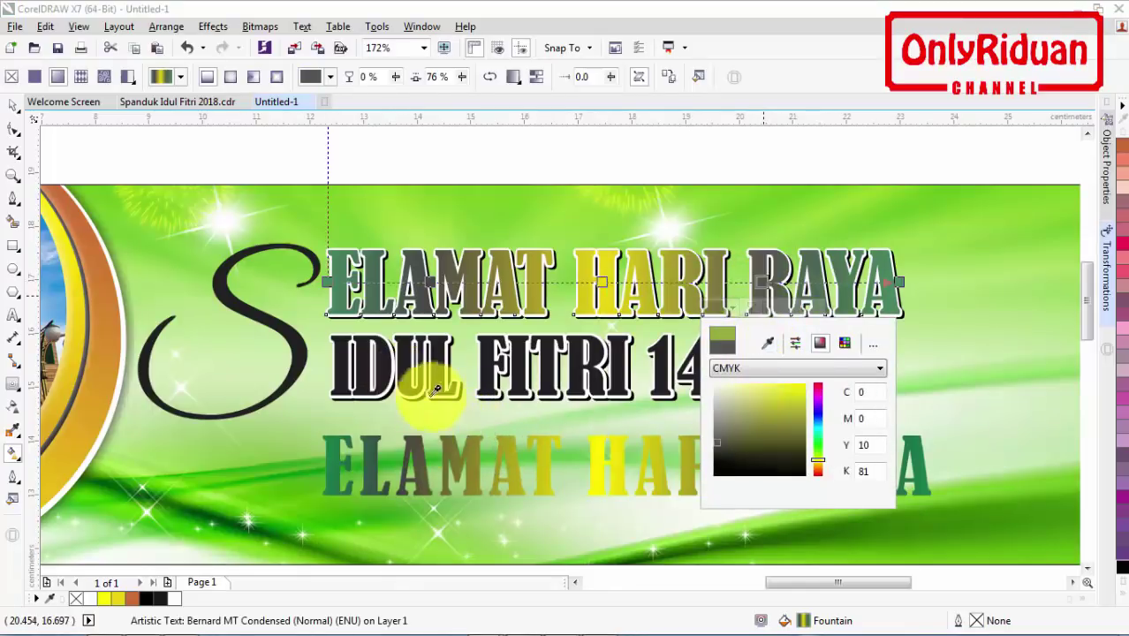
click(13, 105)
click(253, 166)
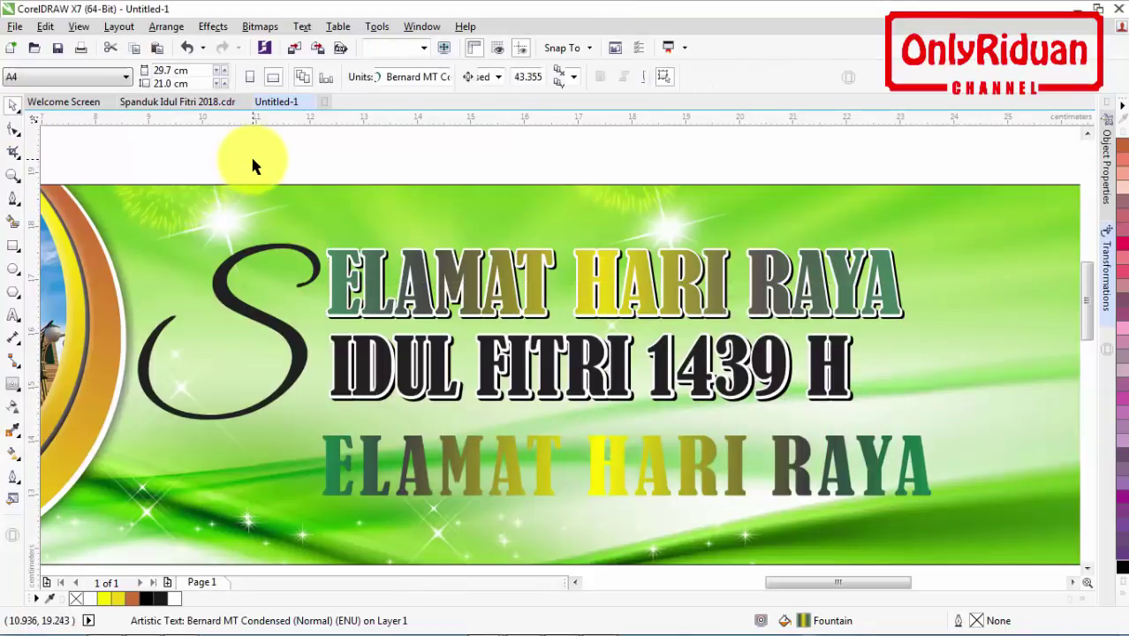
- Copy the outline pen, outline colour and fill properties from "ELAMAT HARI RAYA" onto the "IDUL FITRI 1439 H" text
click(519, 363)
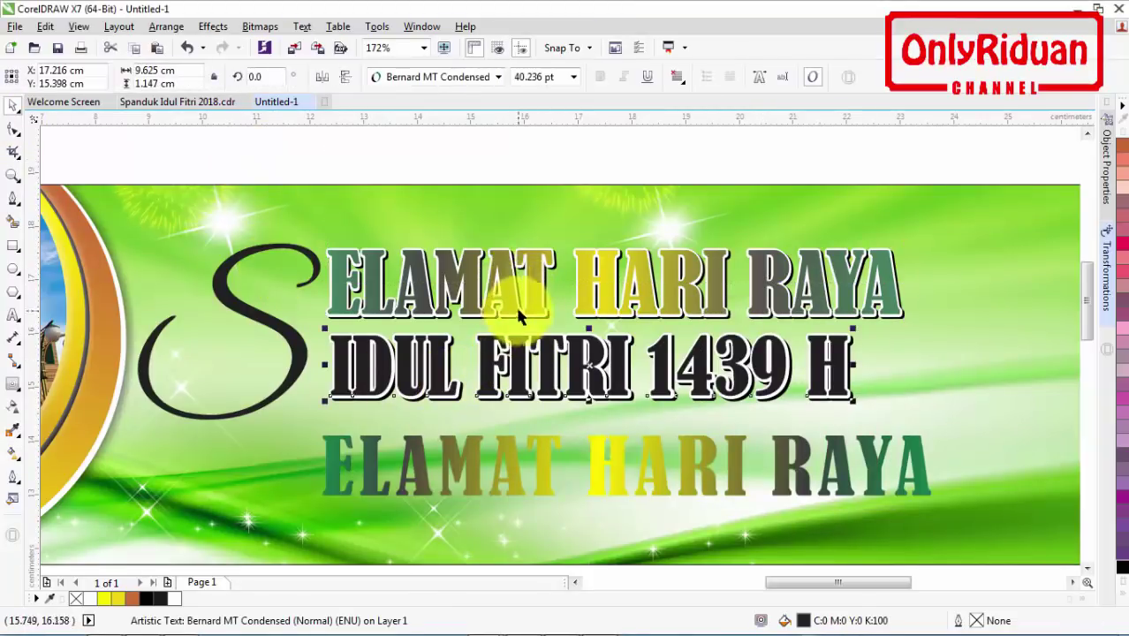
click(516, 171)
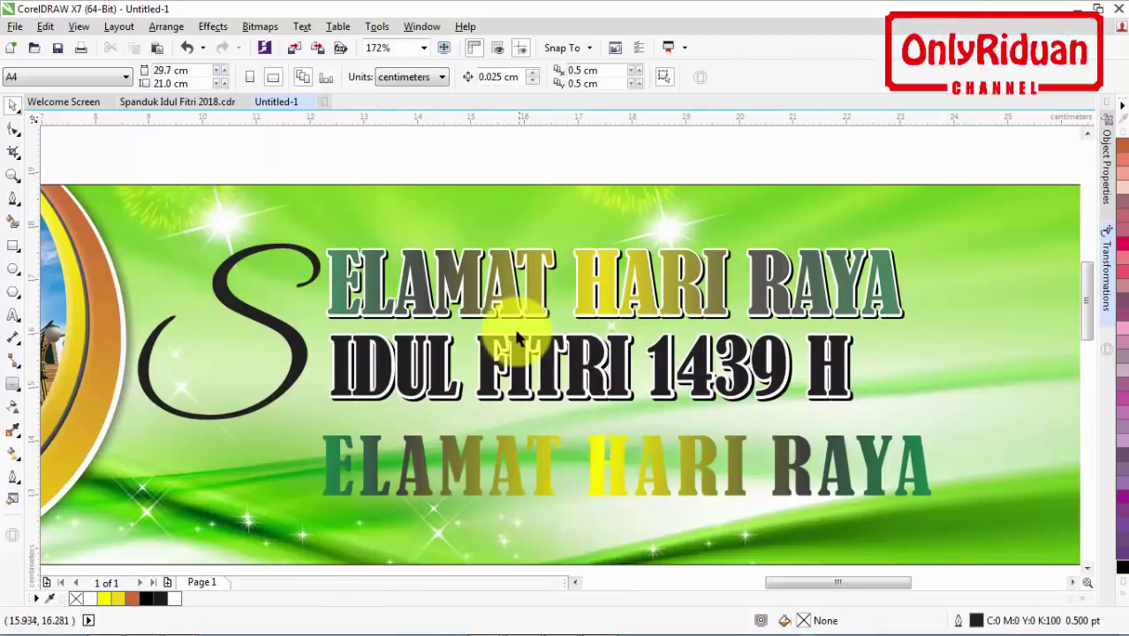
click(519, 369)
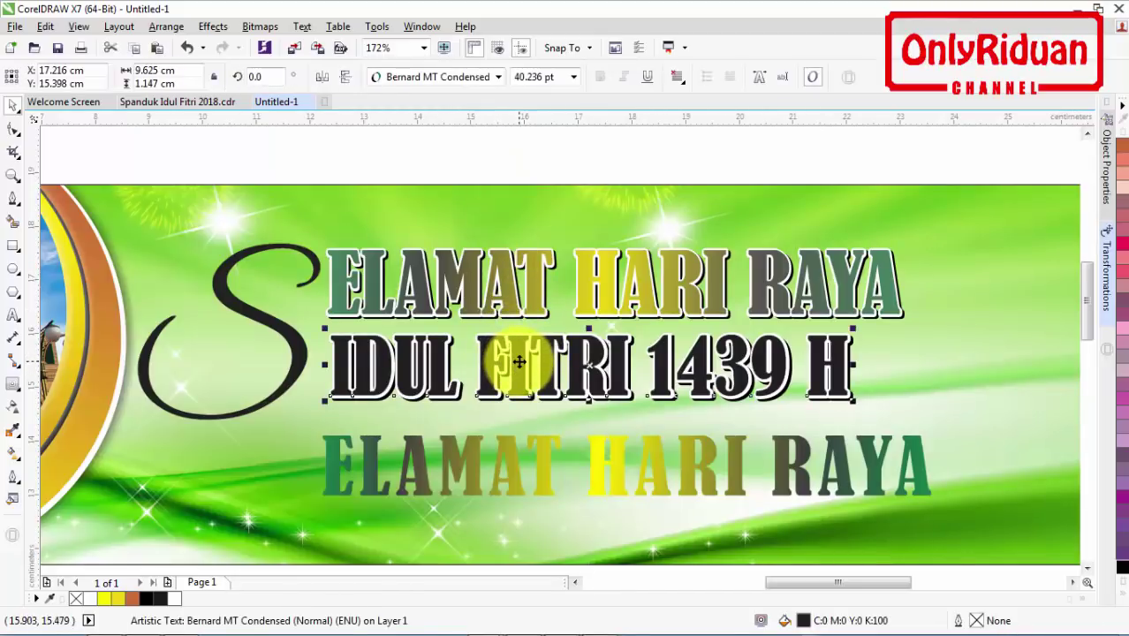
click(45, 27)
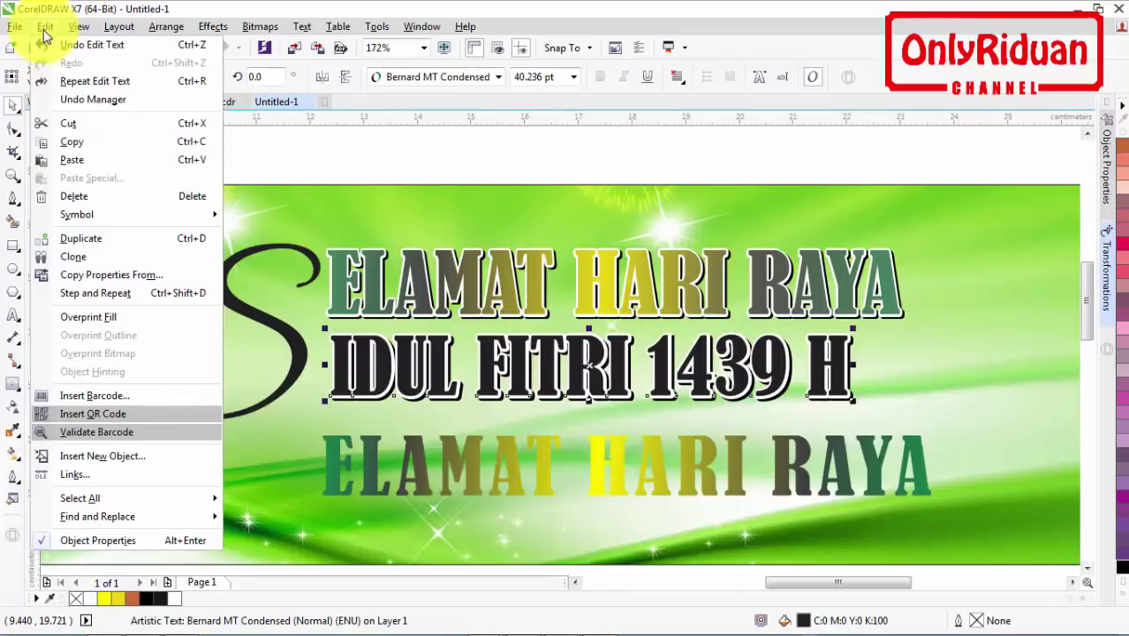
click(104, 276)
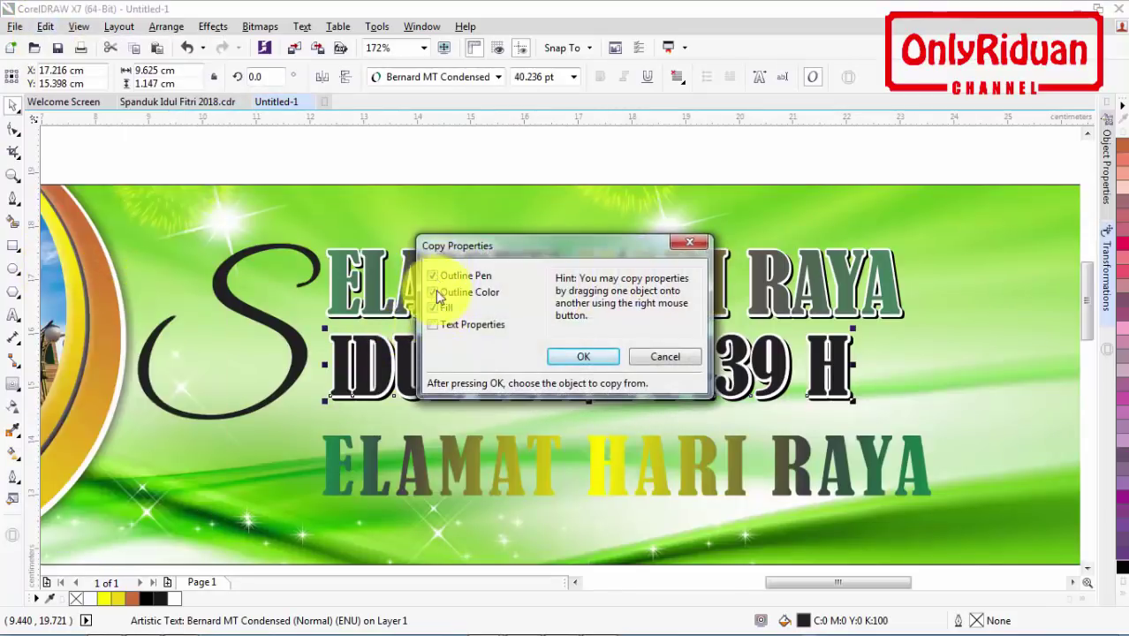
click(585, 358)
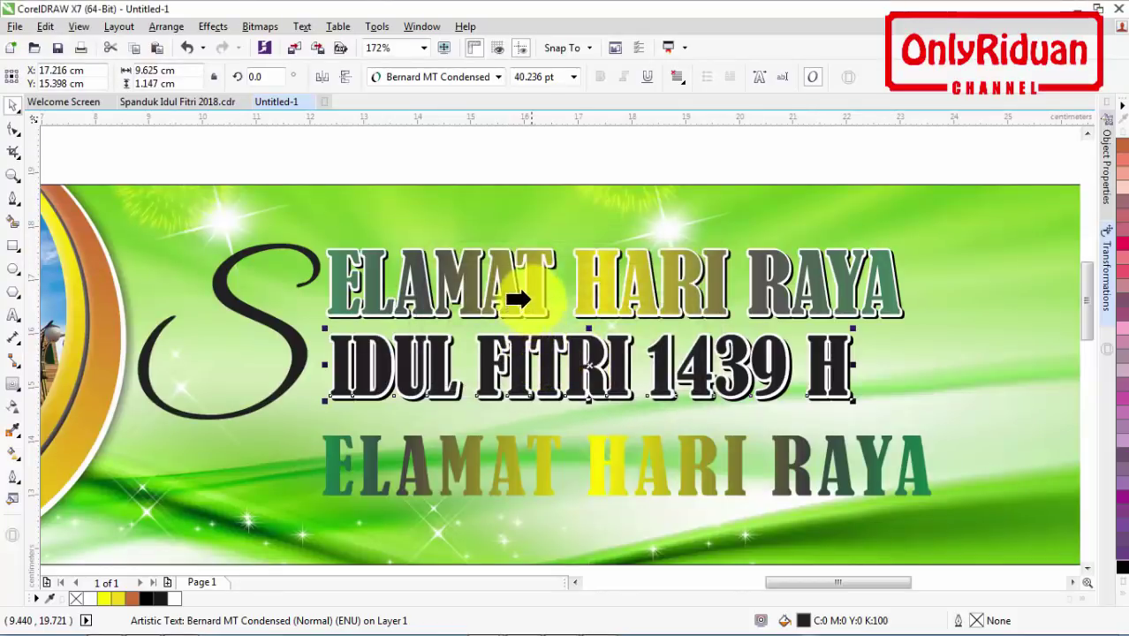
click(530, 299)
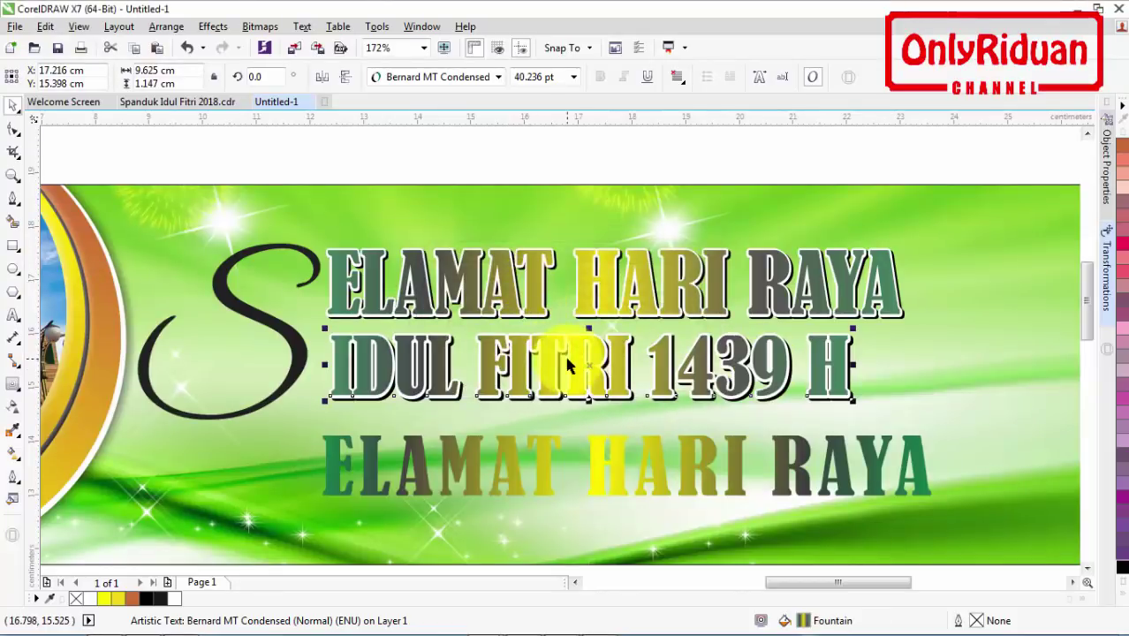
- Delete the "ELAMAT HARI RAYA" colour sample text below the two lettering lines
click(141, 159)
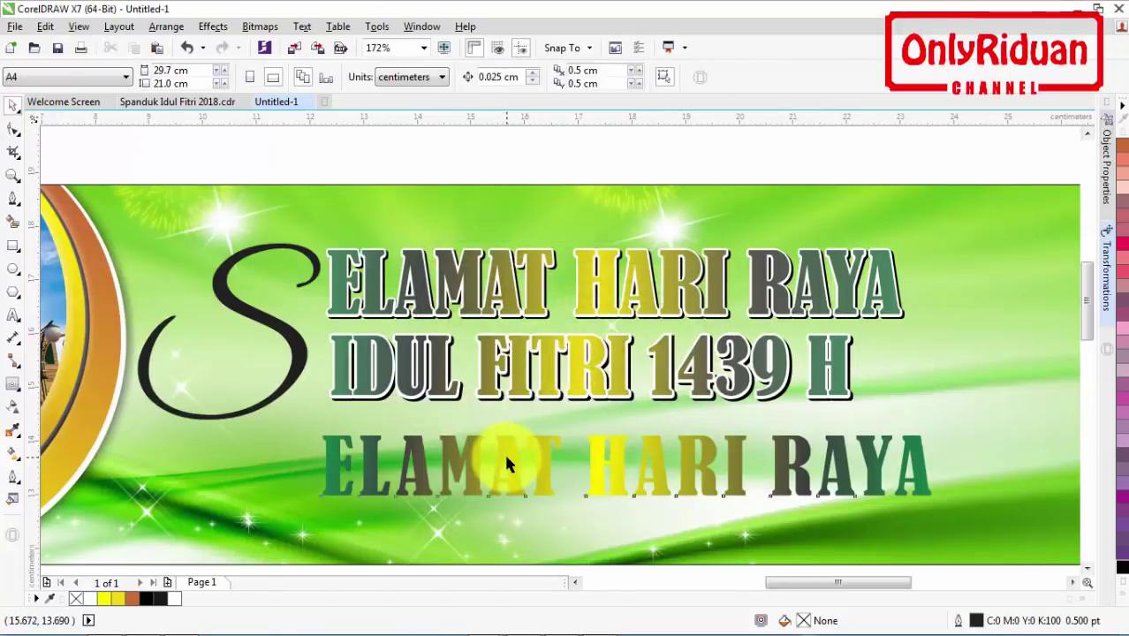
click(503, 452)
key(Delete)
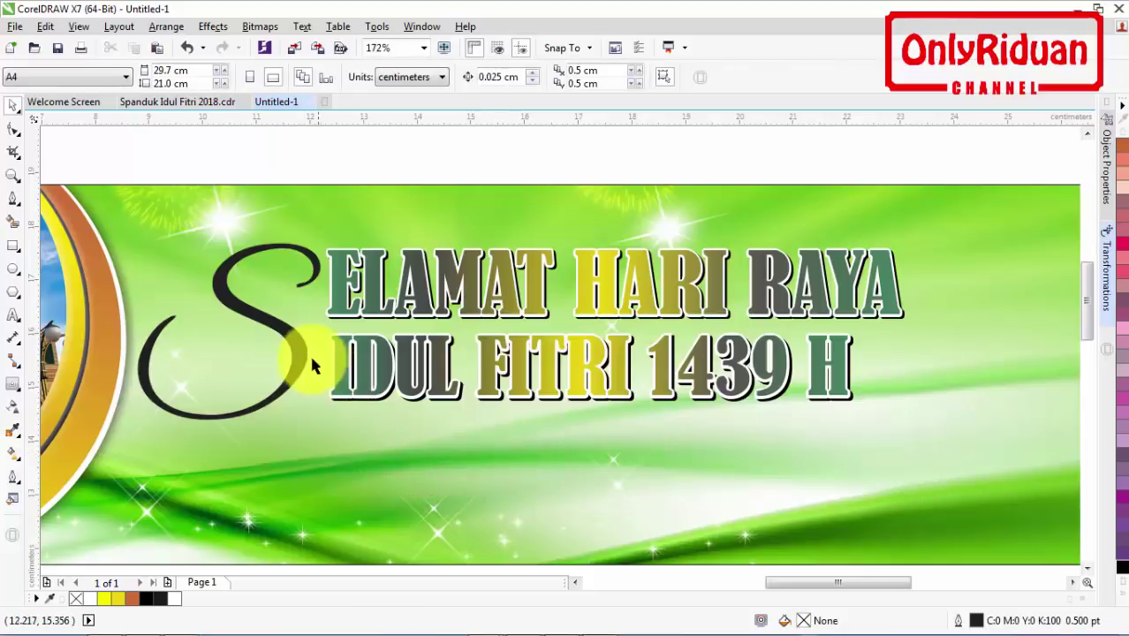
- Add a one-step white outside contour of 0.042 cm around the large script "S"
click(287, 342)
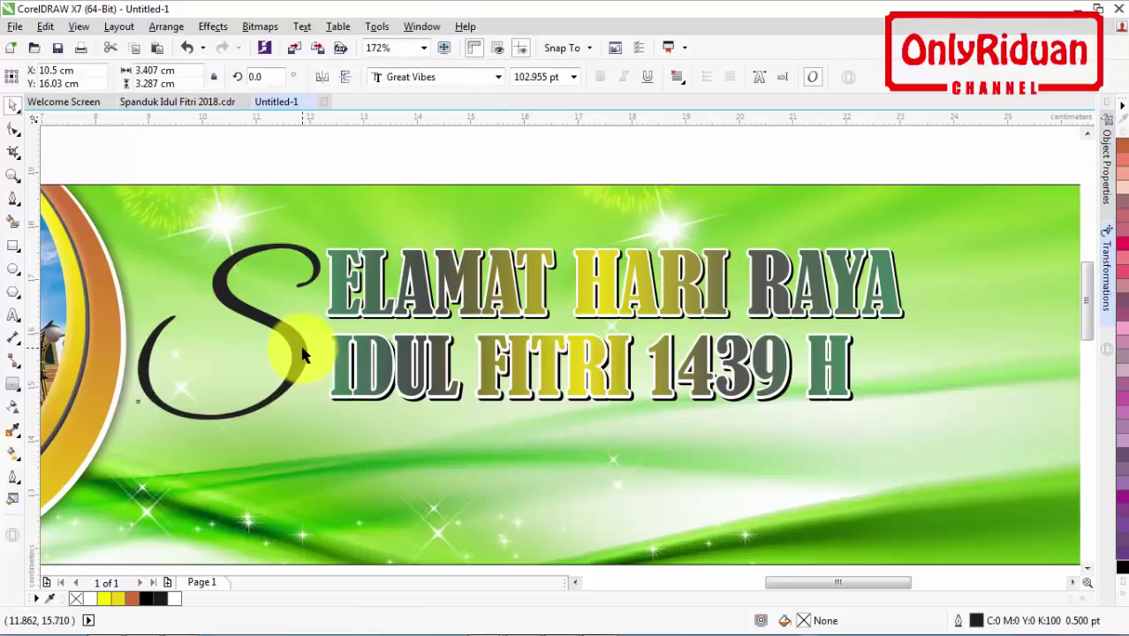
click(13, 386)
mouse_move(210, 268)
mouse_down()
mouse_move(207, 234)
mouse_move(207, 249)
mouse_up()
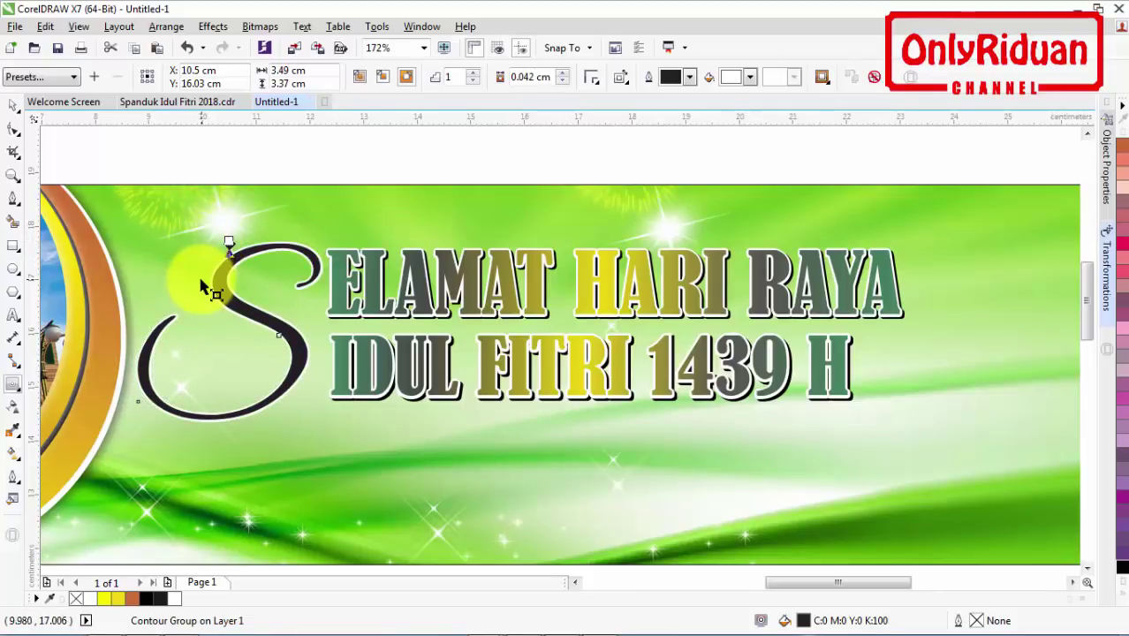
- Break the contour group of the large script "S" apart into separate objects
right_click(249, 254)
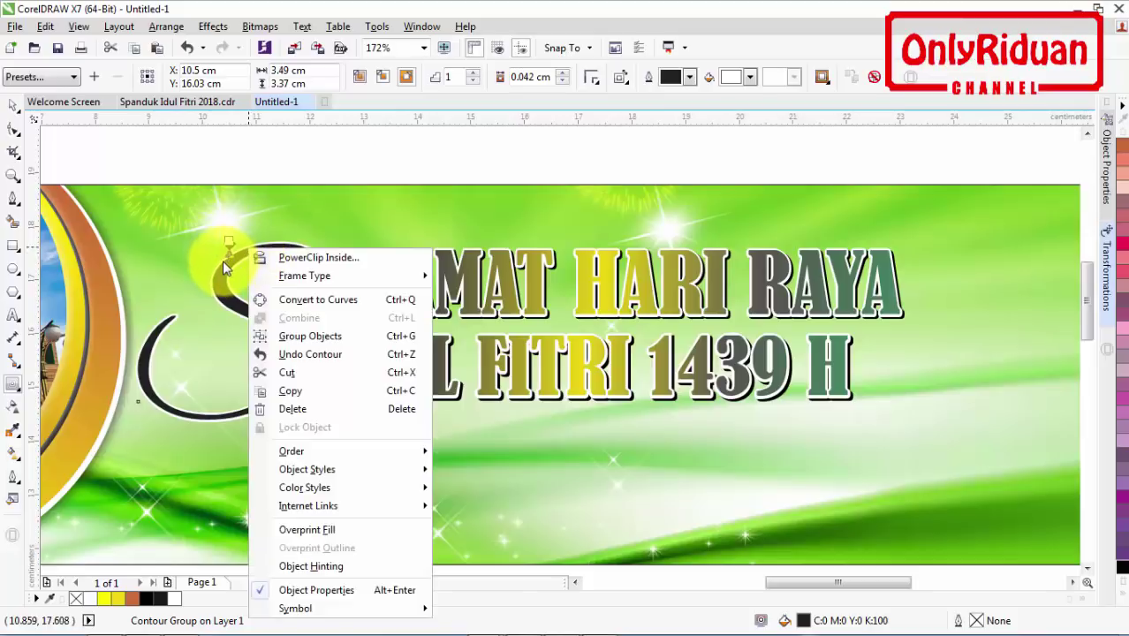
click(224, 268)
right_click(239, 270)
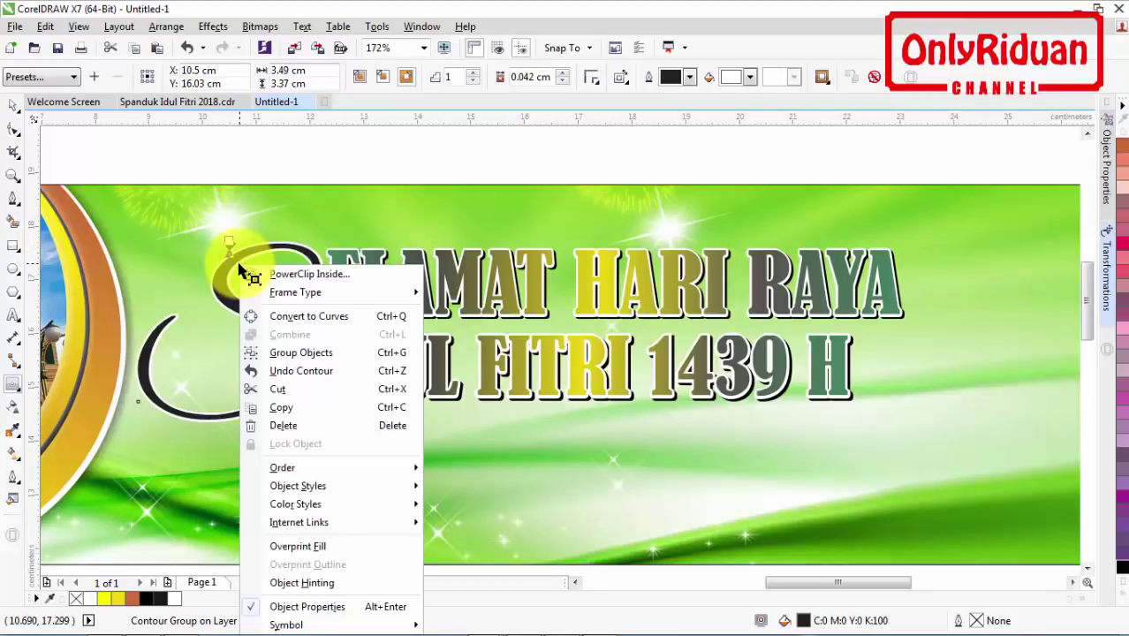
click(240, 258)
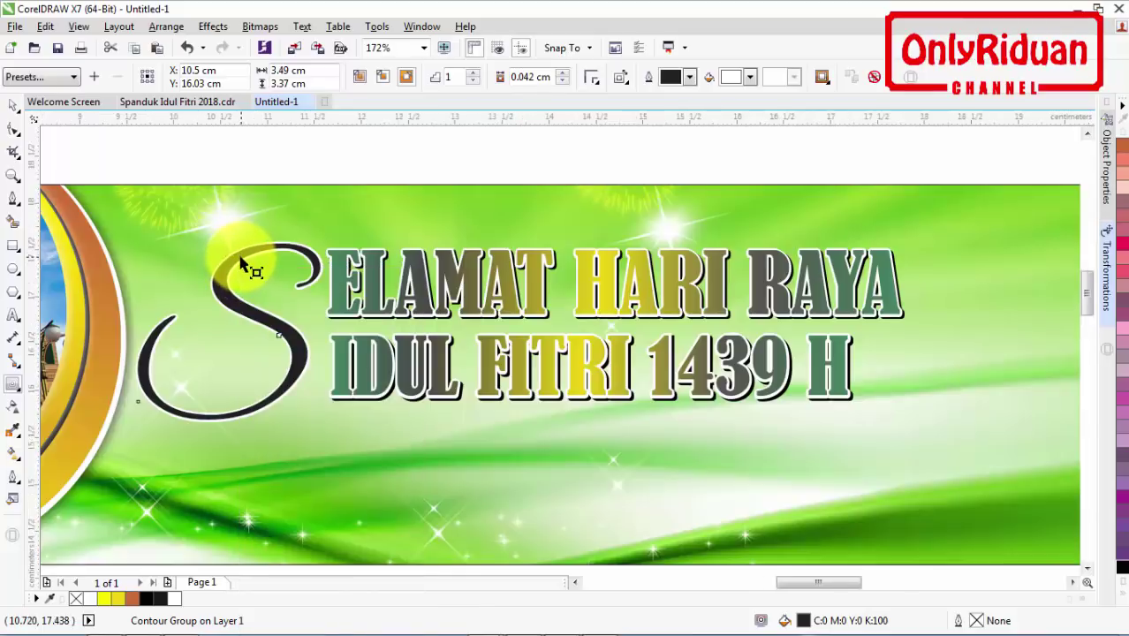
scroll(244, 260, up, 5)
right_click(262, 262)
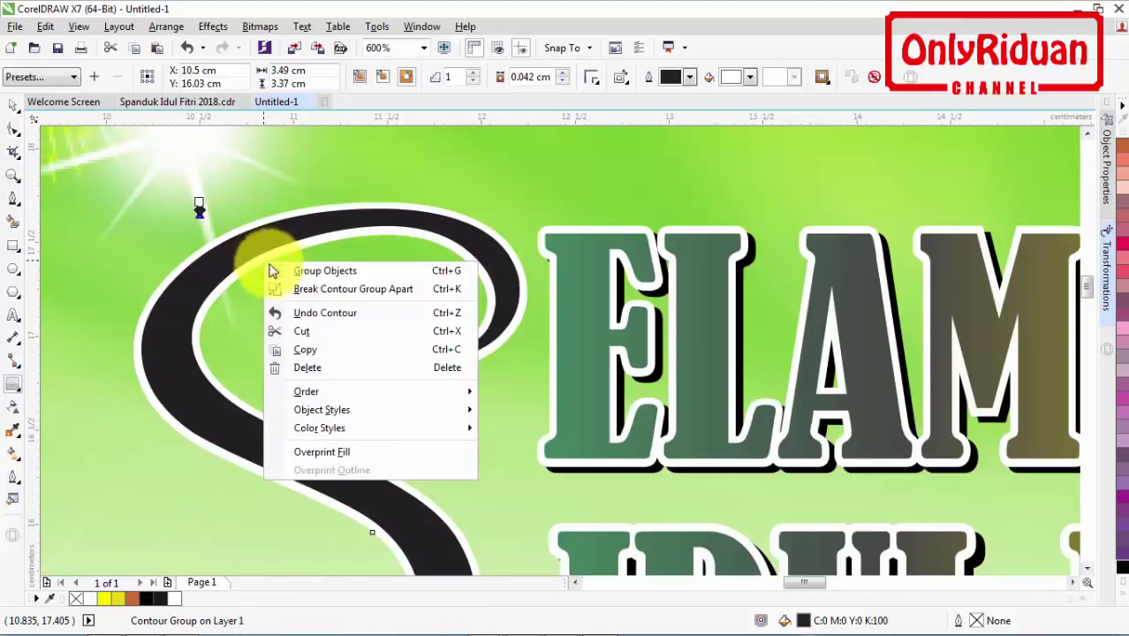
click(316, 298)
scroll(323, 298, down, 3)
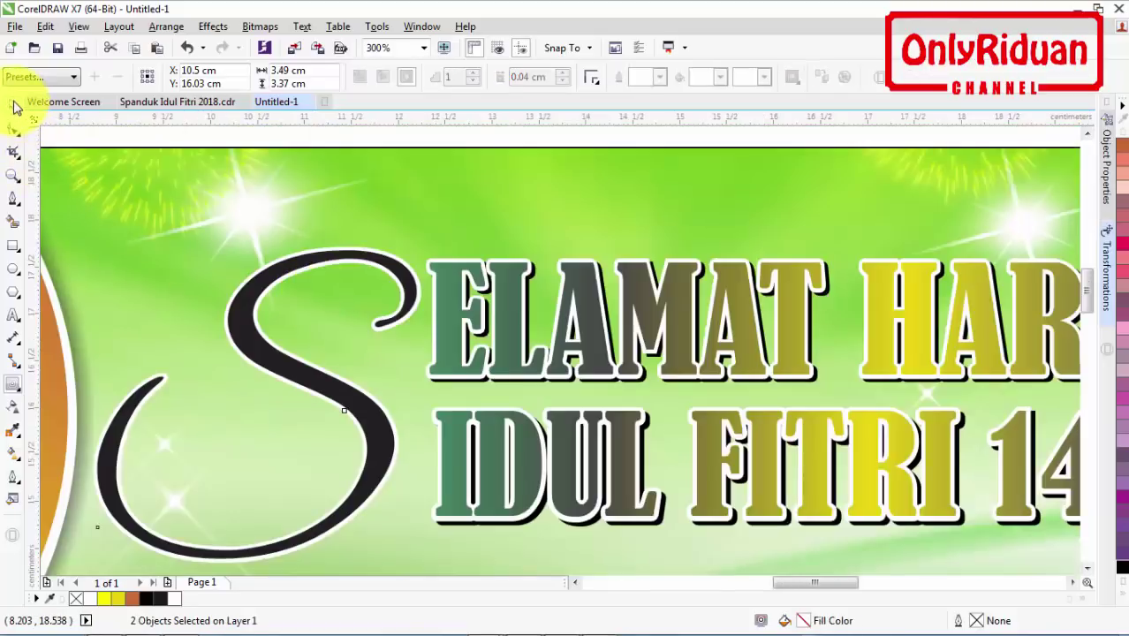
- Duplicate the white contour curve of the script "S" and fill the copy with black
click(293, 235)
key(ctrl+d)
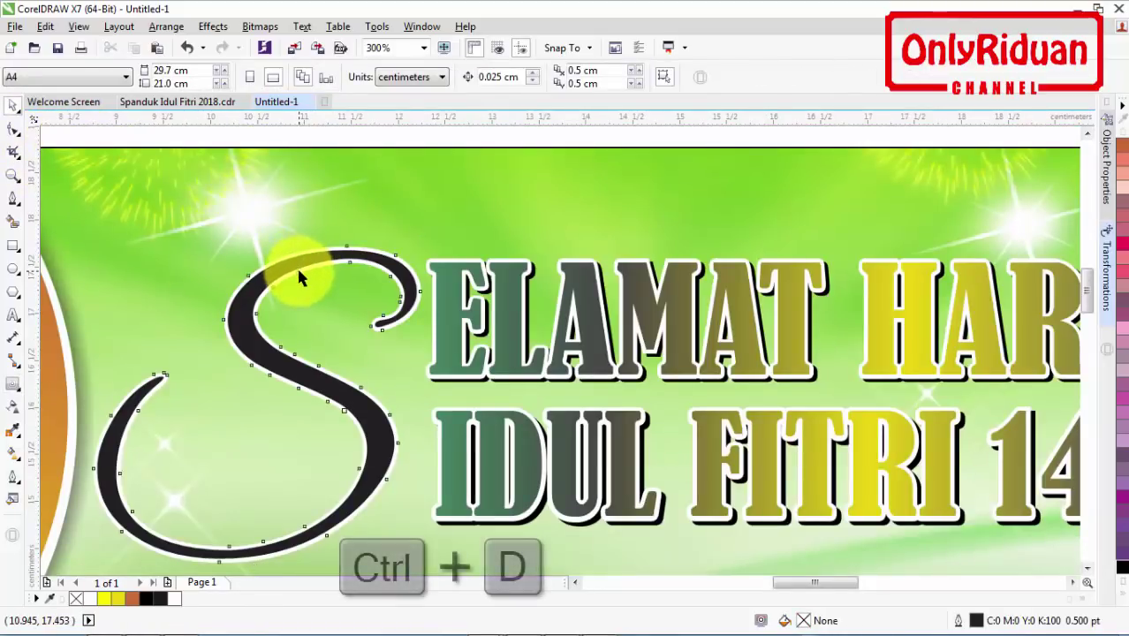
click(308, 280)
key(ctrl+d)
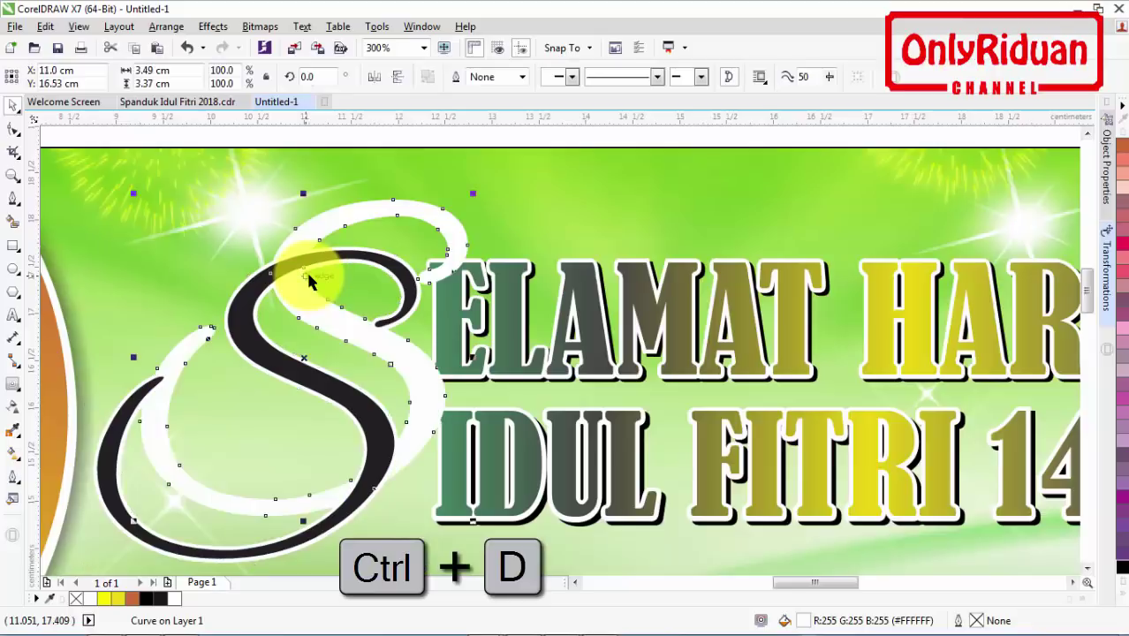
click(1122, 566)
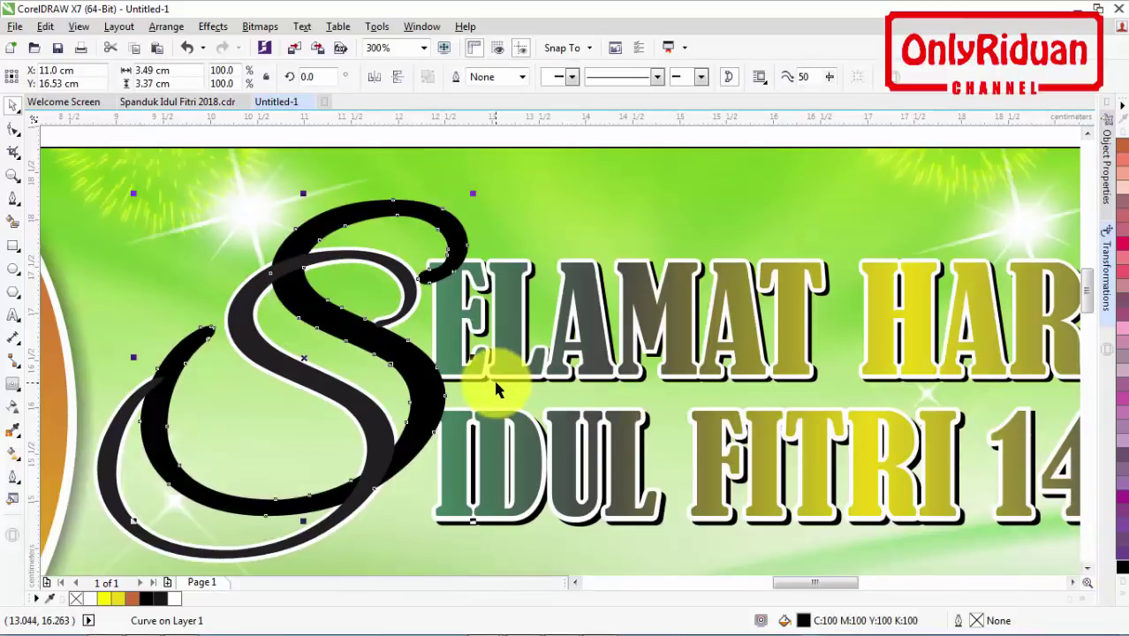
- Send the black copy behind the "S" and offset it slightly down and right of the white contour as a shadow
key(ctrl+Page_Down)
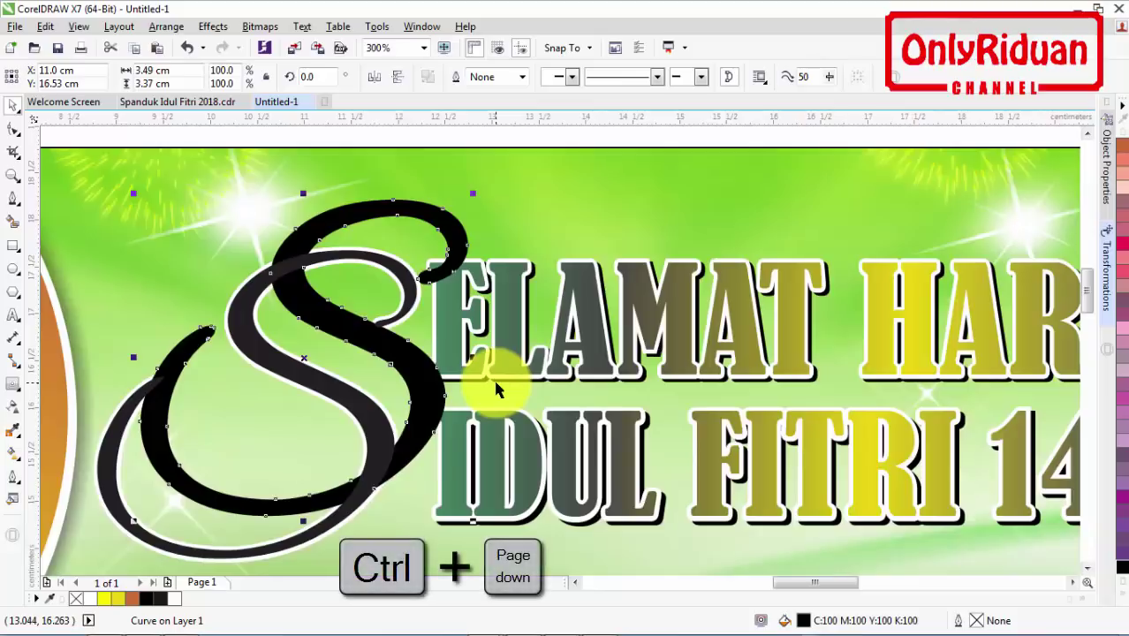
drag(417, 360, 380, 417)
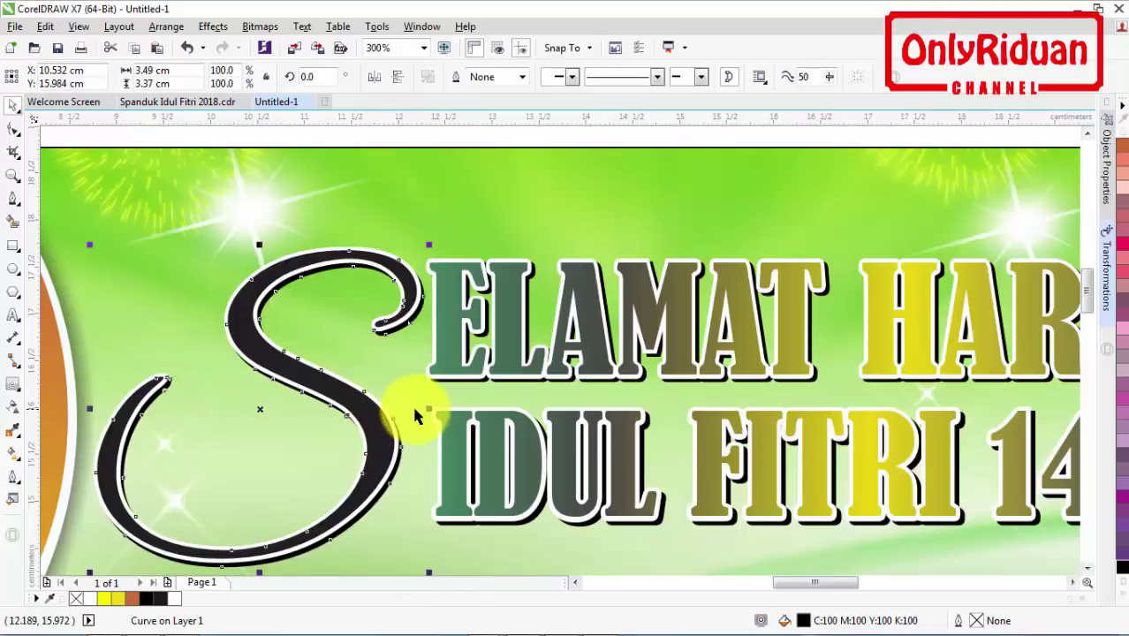
click(340, 217)
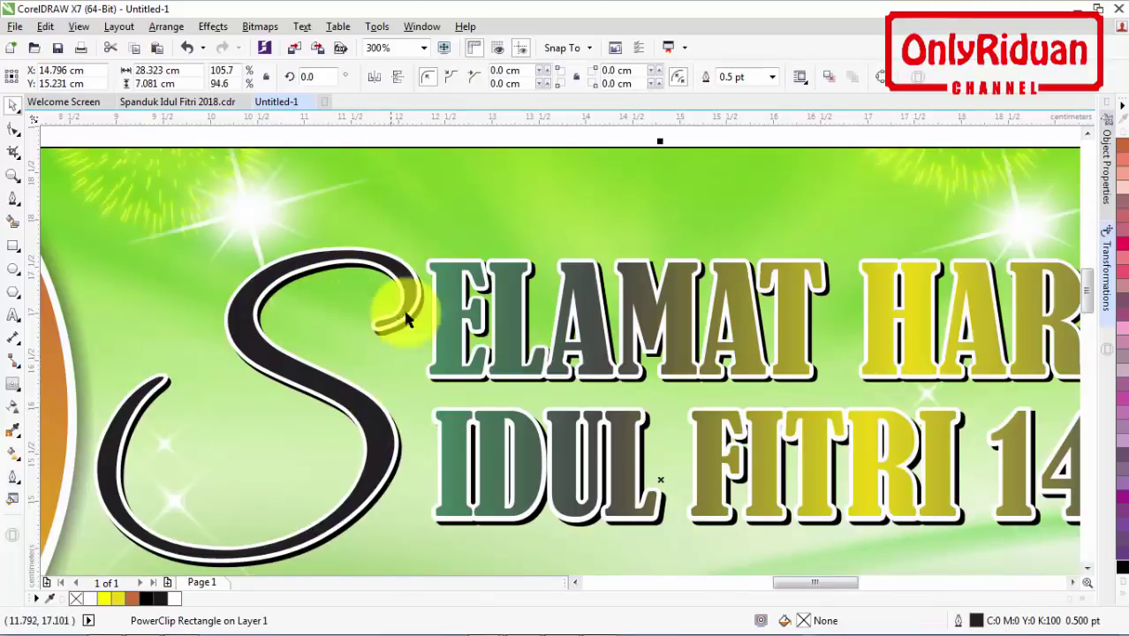
- Copy the gradient fill properties from the "ELAMAT HARI RAYA" text onto the script "S"
click(250, 305)
click(45, 26)
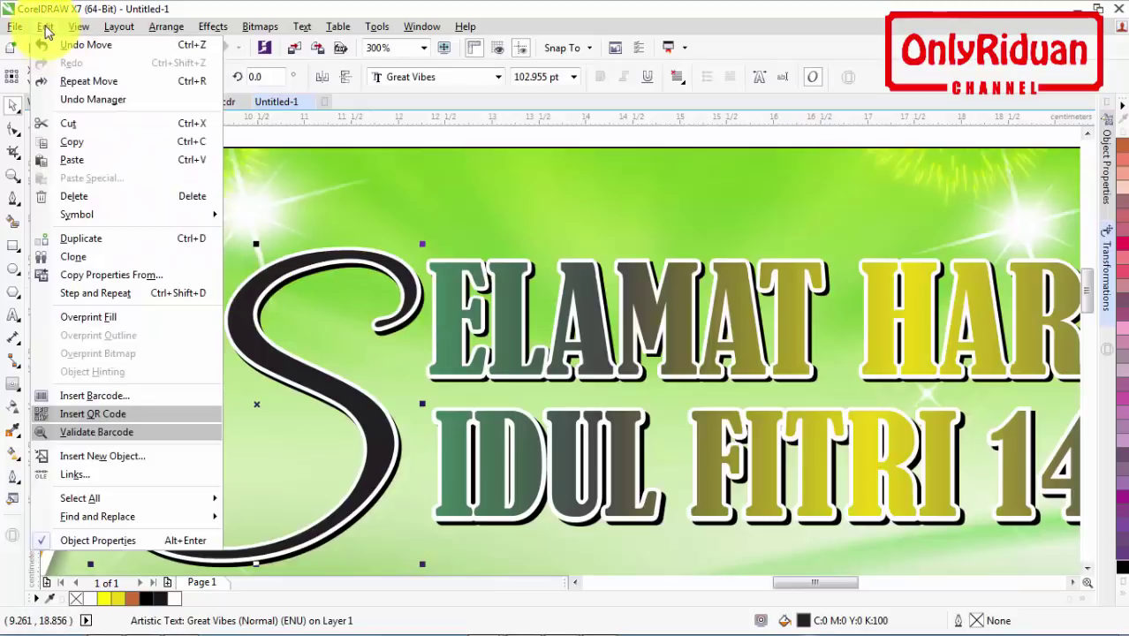
click(92, 277)
click(580, 358)
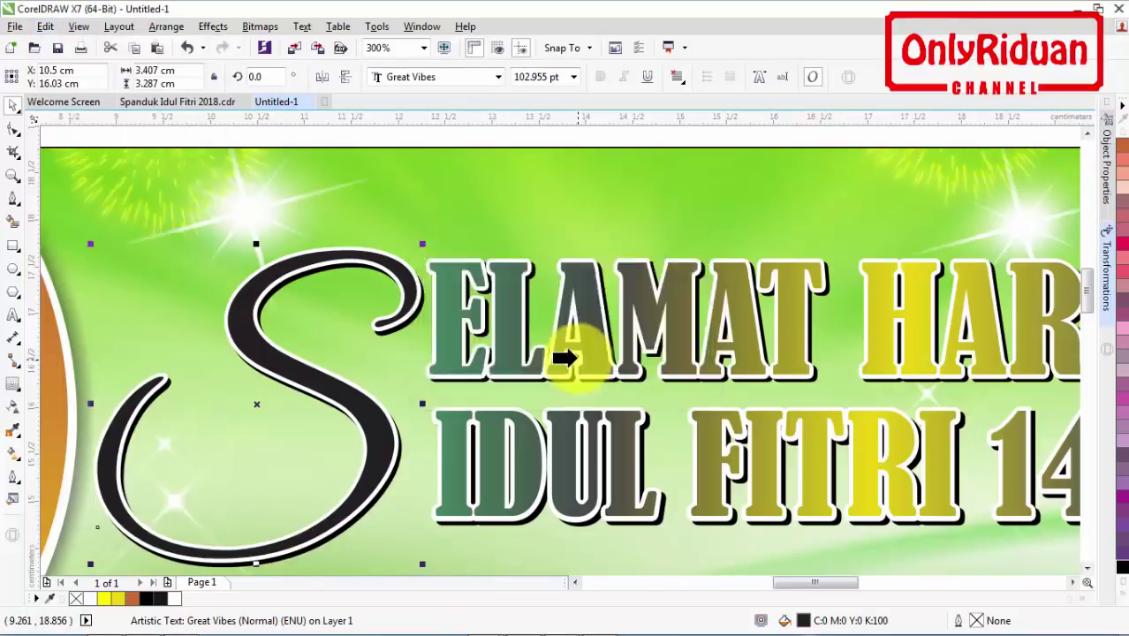
click(579, 323)
scroll(269, 380, down, 4)
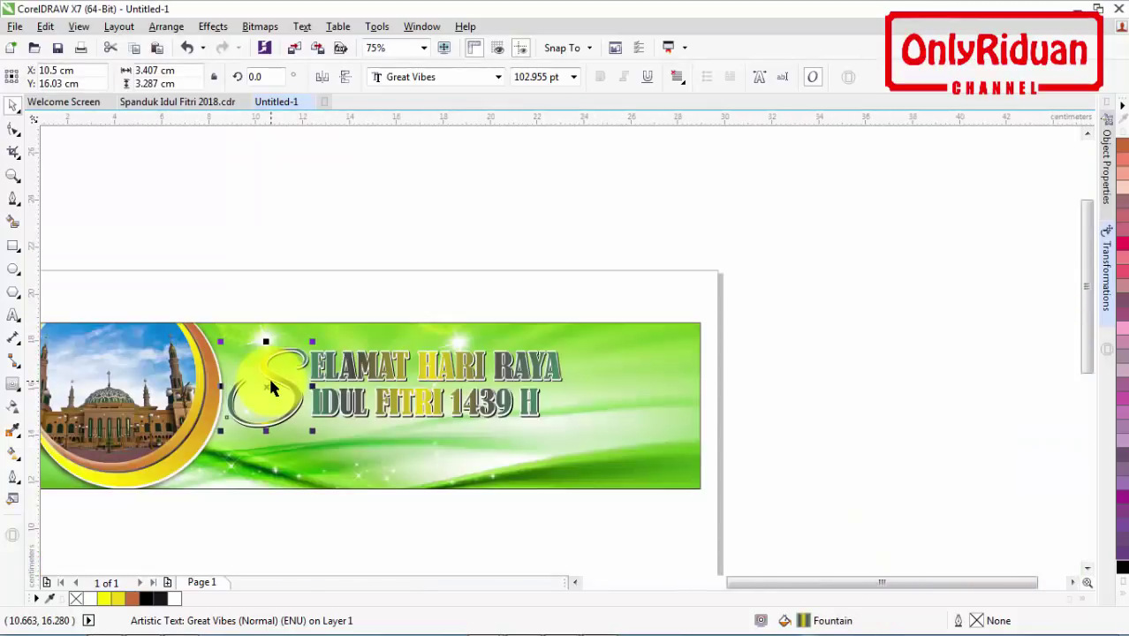
click(310, 252)
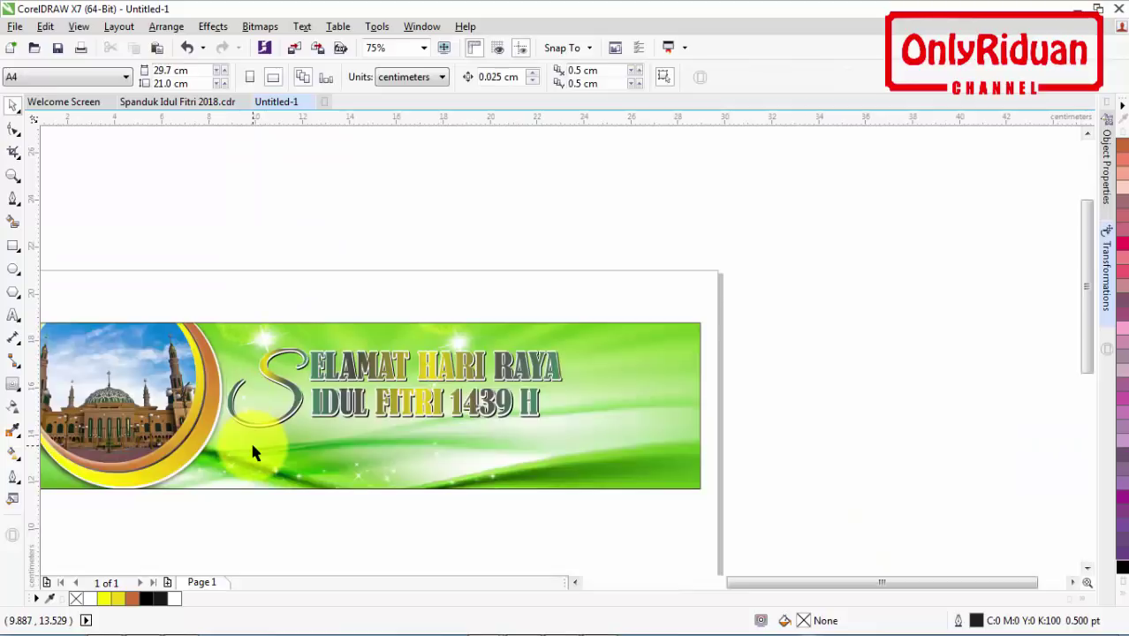
- Copy the cloud photo from the PowerClip contents of the lower banner in Spanduk Idul Fitri 2018.cdr, then finish editing the contents
drag(252, 446, 190, 403)
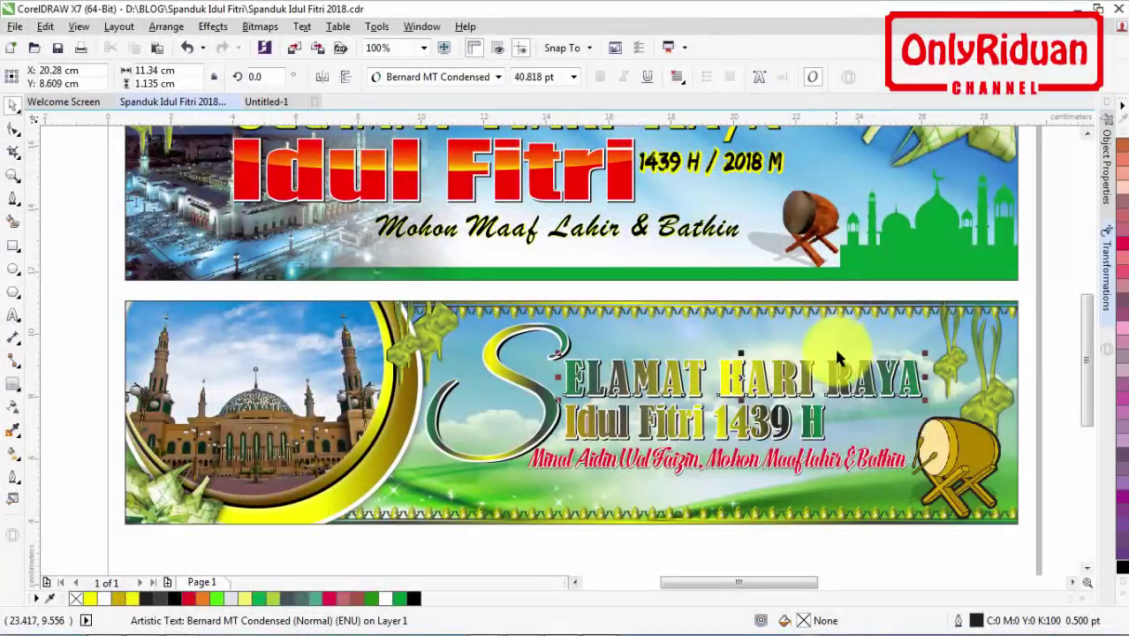
click(887, 332)
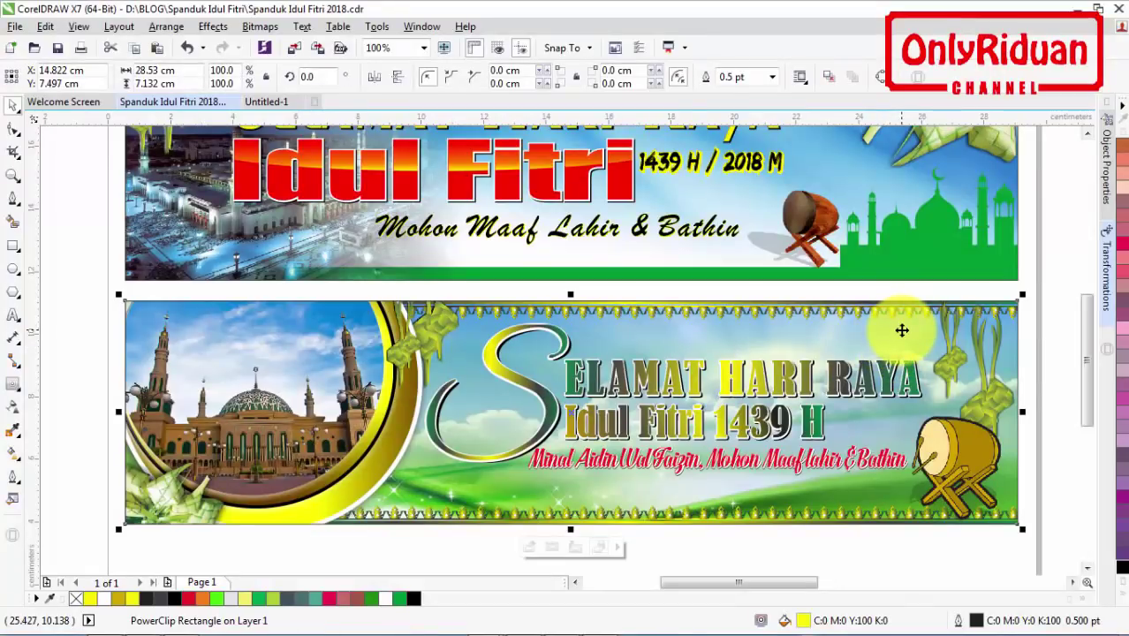
right_click(902, 330)
click(940, 203)
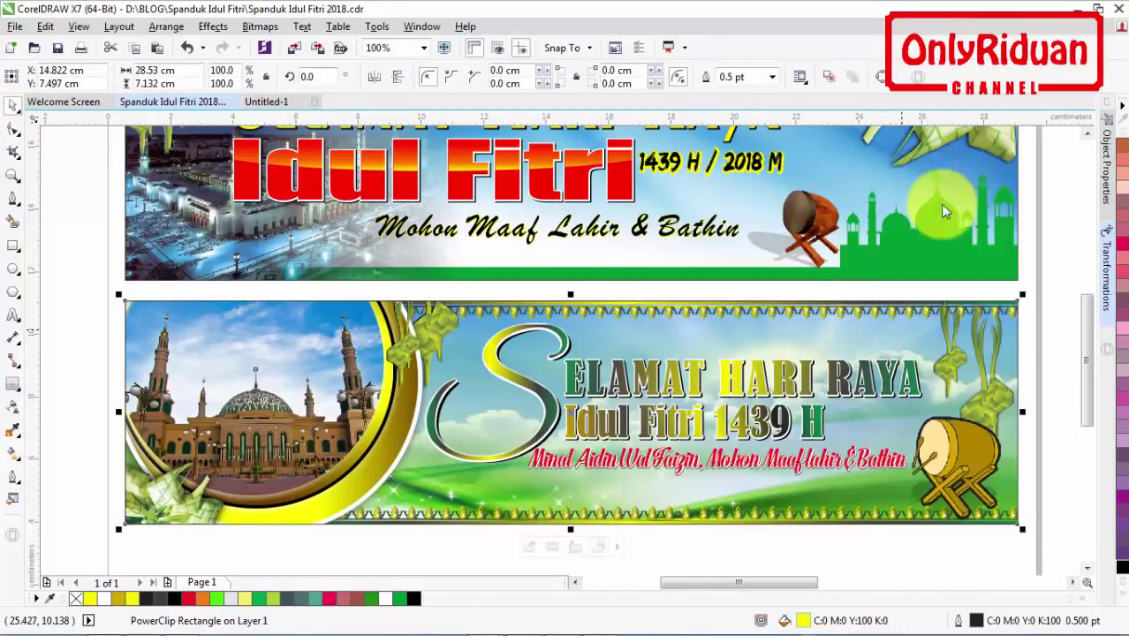
click(890, 280)
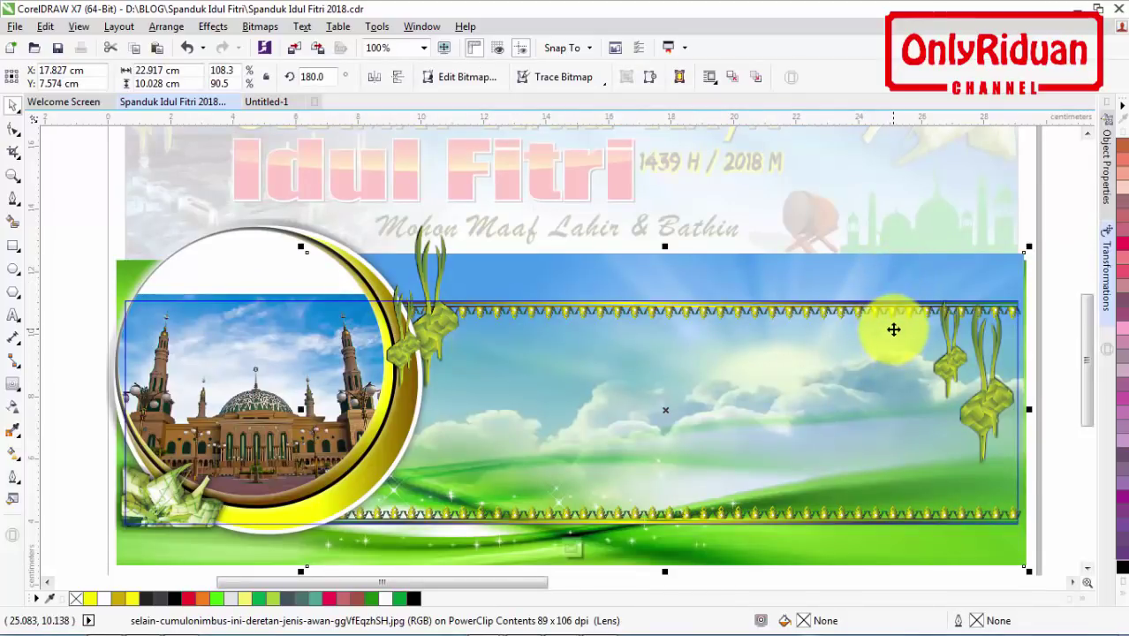
right_click(894, 328)
click(980, 254)
- Paste the cloud photo into the Untitled-1 document and move it off the banner toward its upper-right corner
click(277, 102)
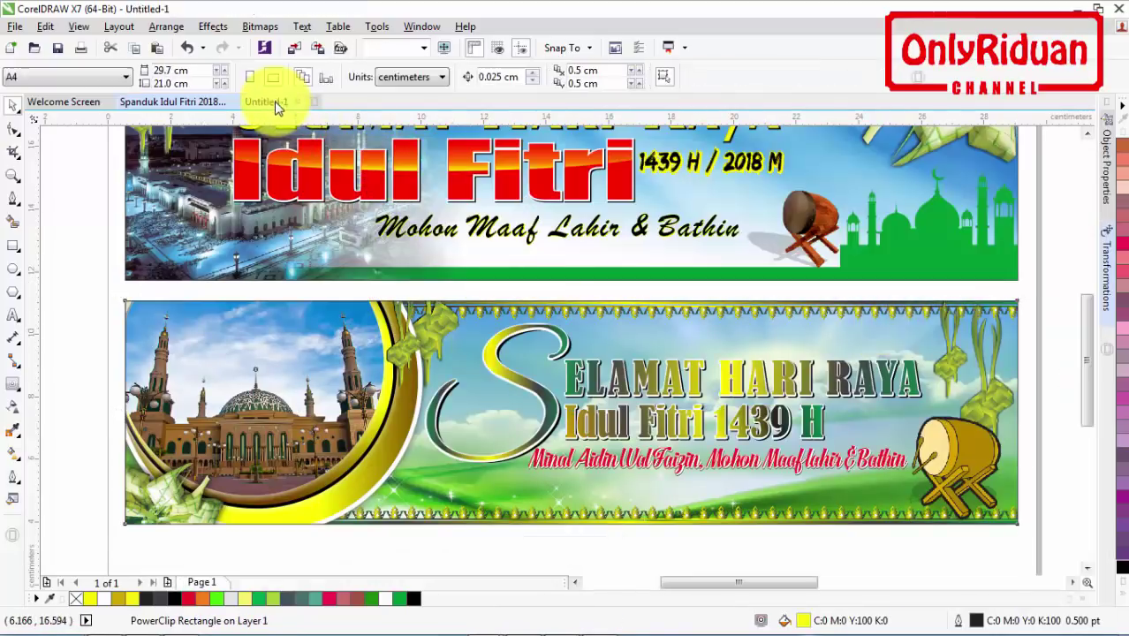
key(ctrl+v)
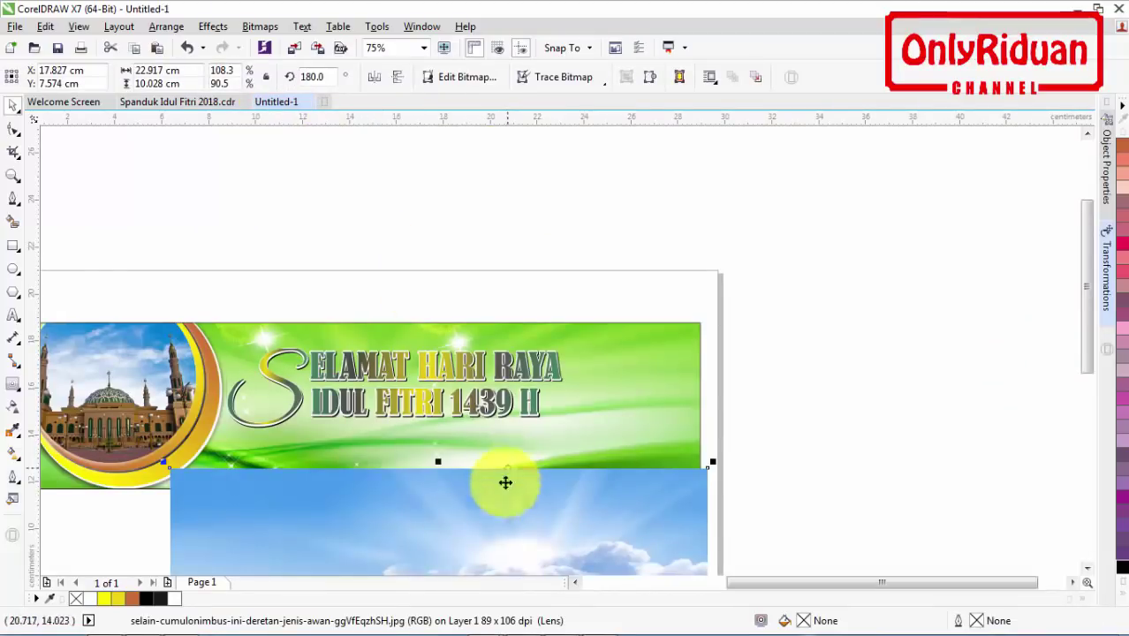
drag(504, 478, 777, 205)
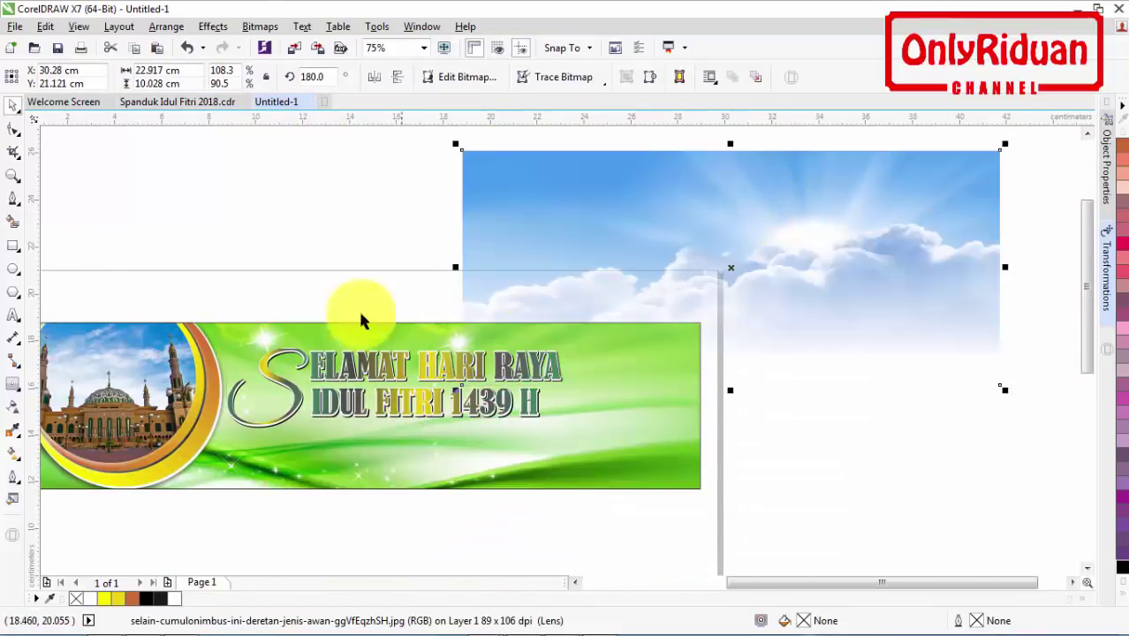
- Remove the transparency from the pasted cloud photo and move it directly above the banner
click(14, 408)
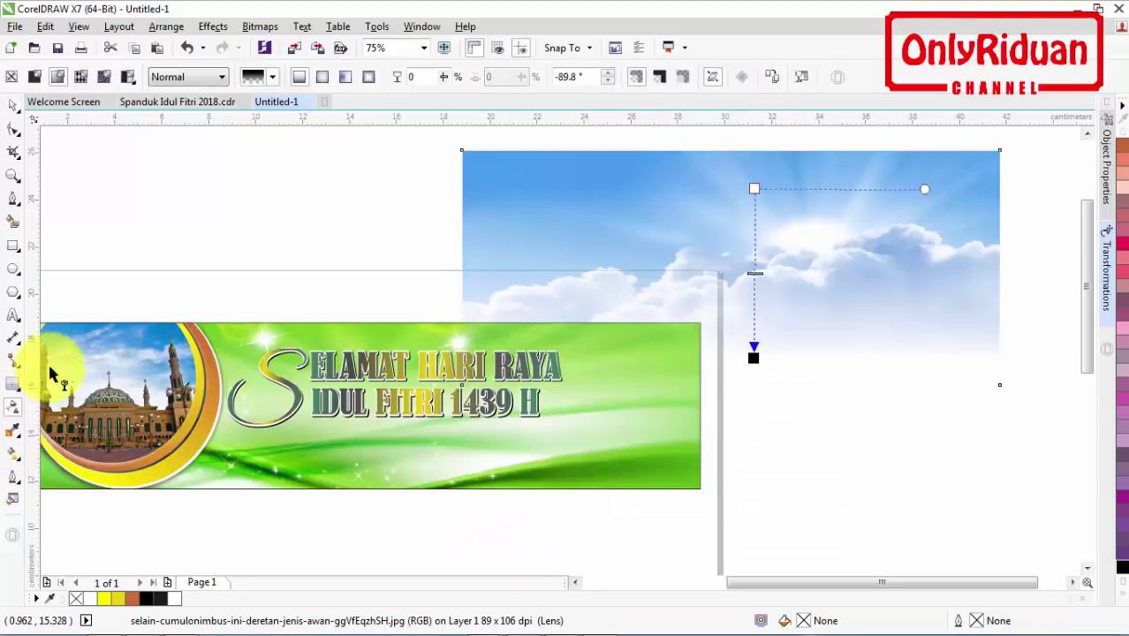
click(14, 78)
click(12, 103)
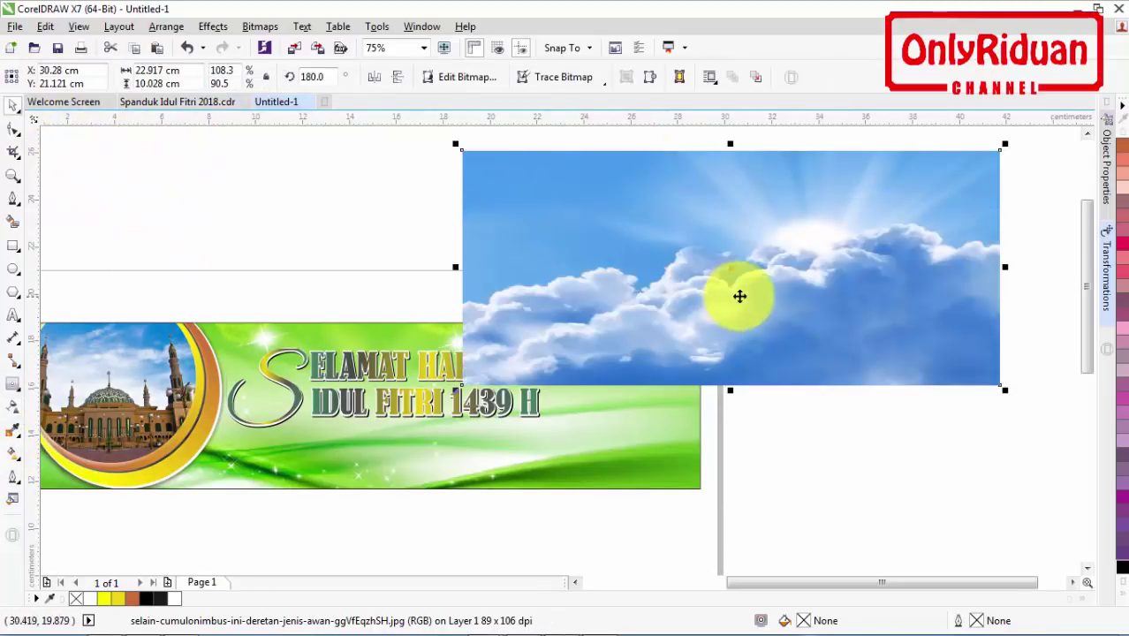
drag(739, 296, 746, 393)
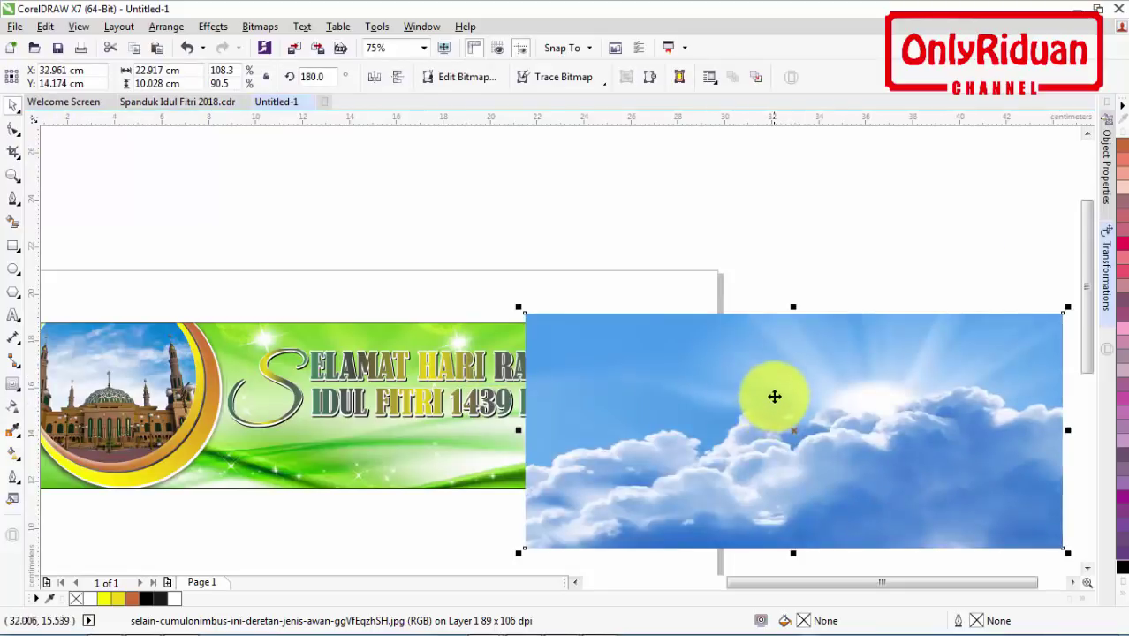
drag(834, 396, 524, 173)
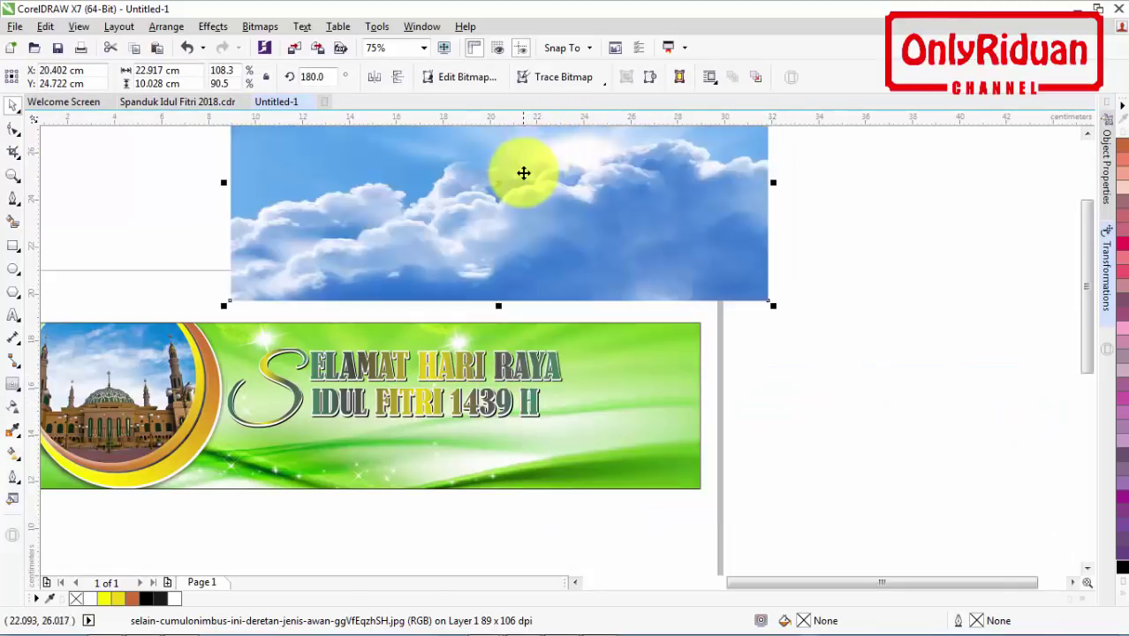
- PowerClip the cloud photo inside the green banner rectangle
right_click(526, 167)
click(537, 174)
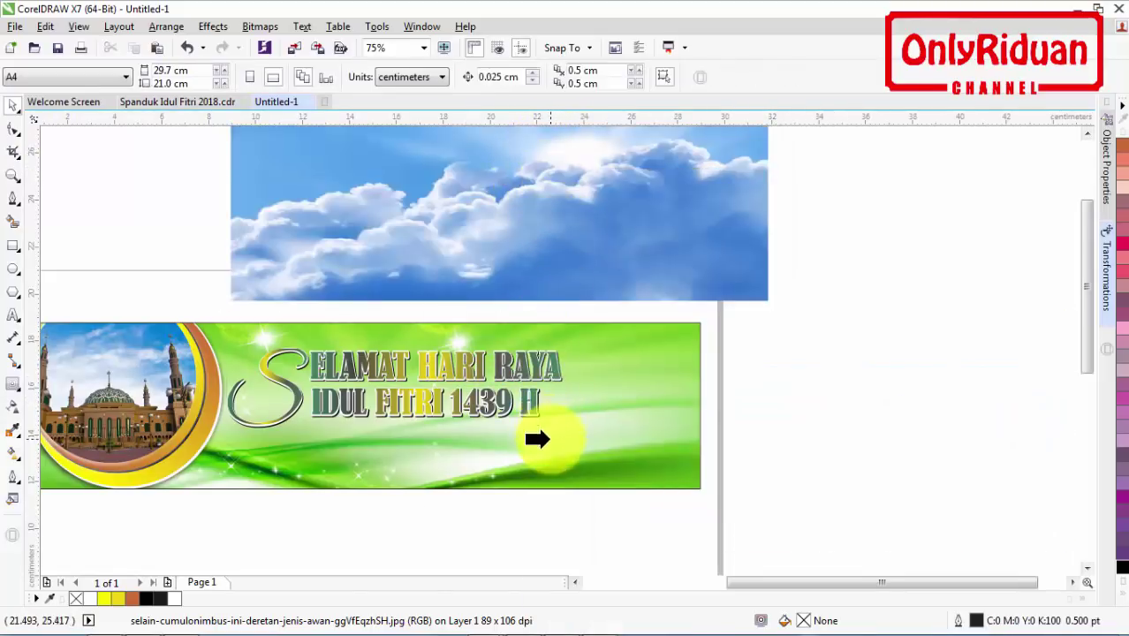
click(555, 401)
- Edit the banner's PowerClip contents, moving the cloud photo over the area beside the mosque frame and scaling it to about 23.95 × 10.48 cm
right_click(587, 371)
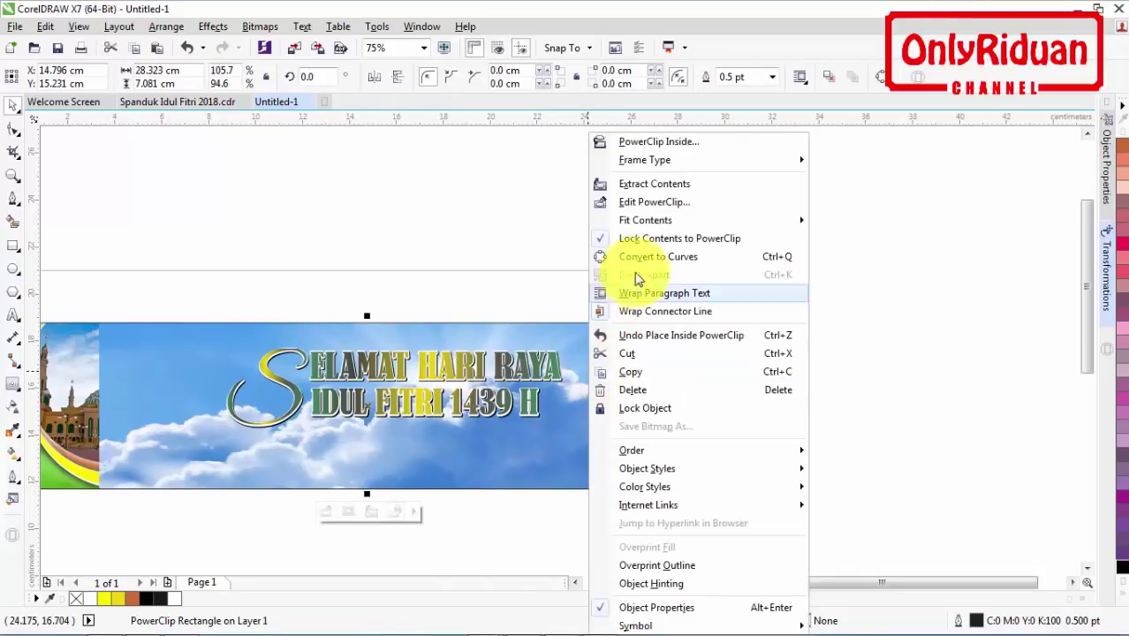
click(644, 201)
drag(459, 368, 533, 382)
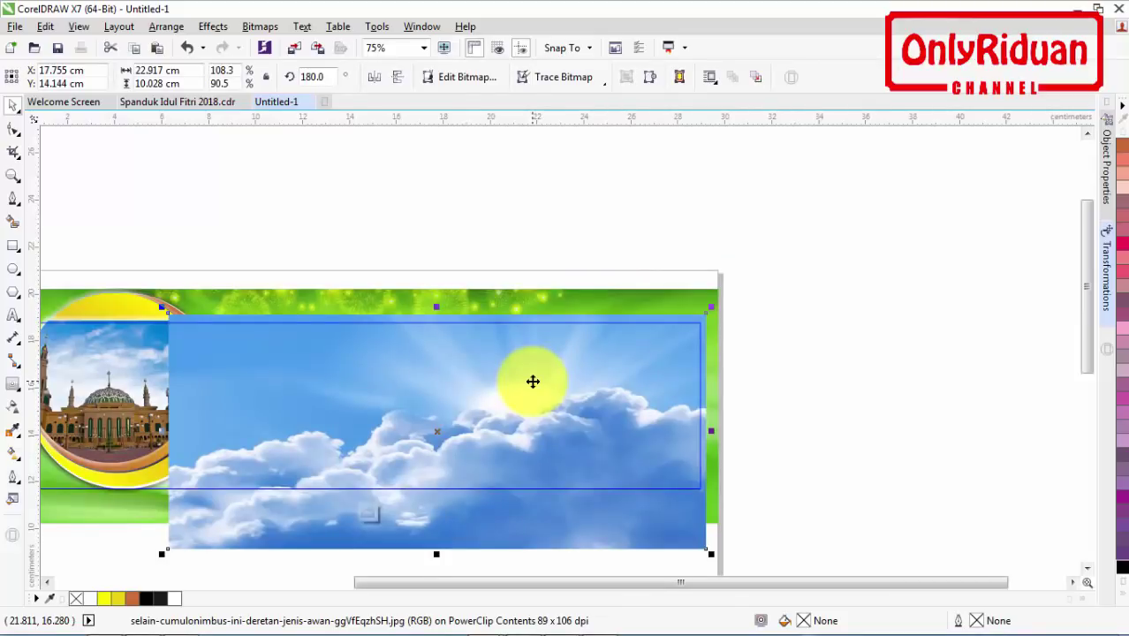
scroll(1088, 327, down, 2)
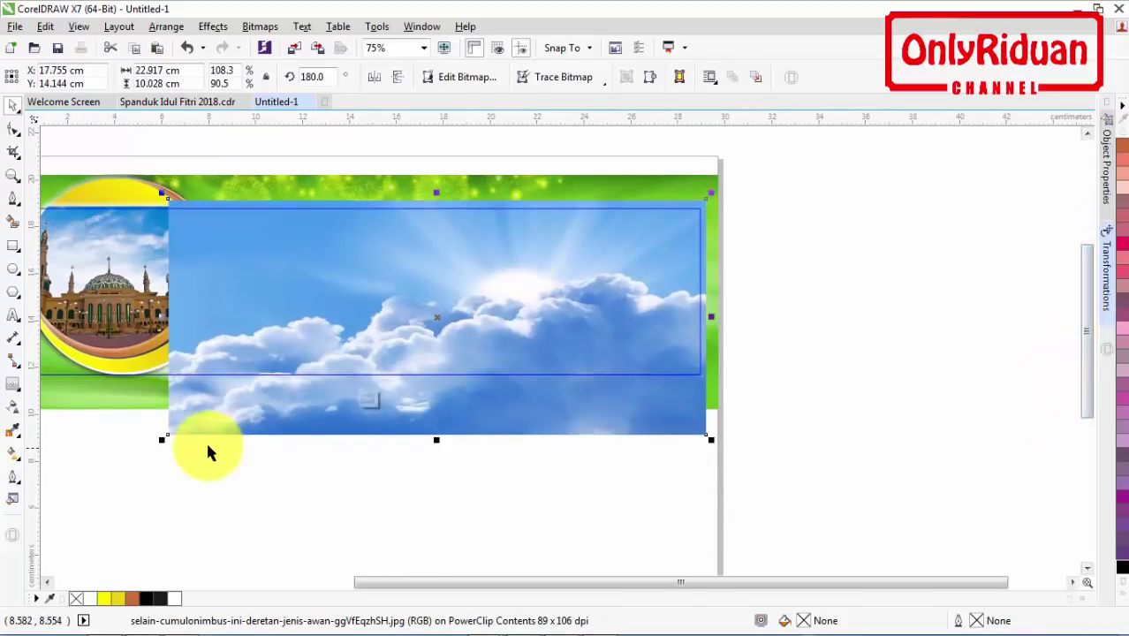
drag(163, 437, 197, 419)
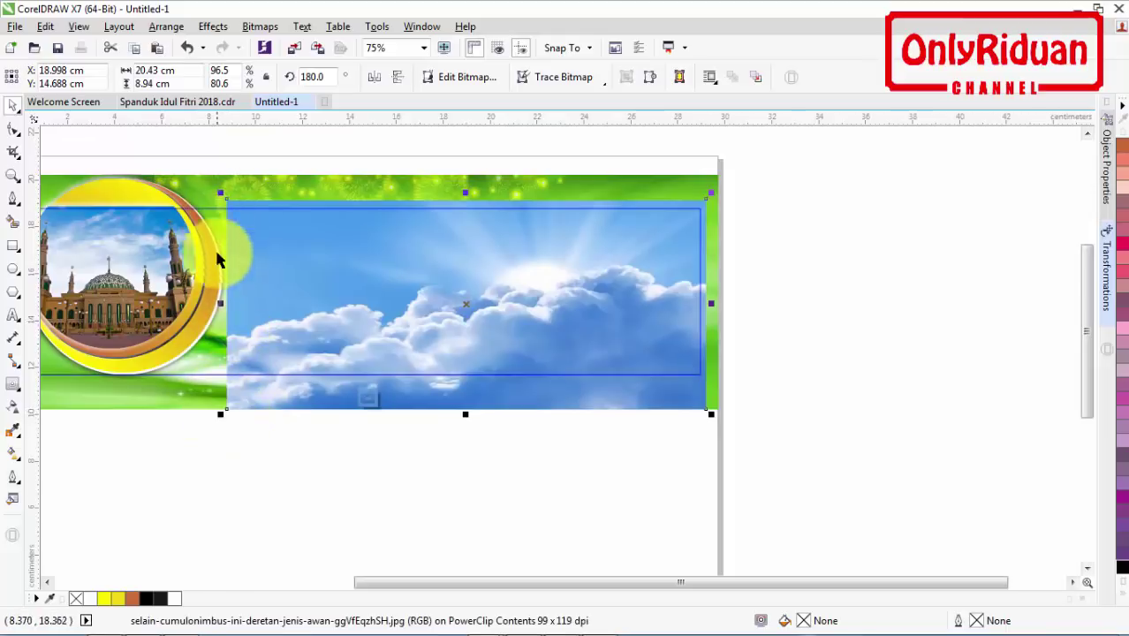
drag(221, 415, 139, 467)
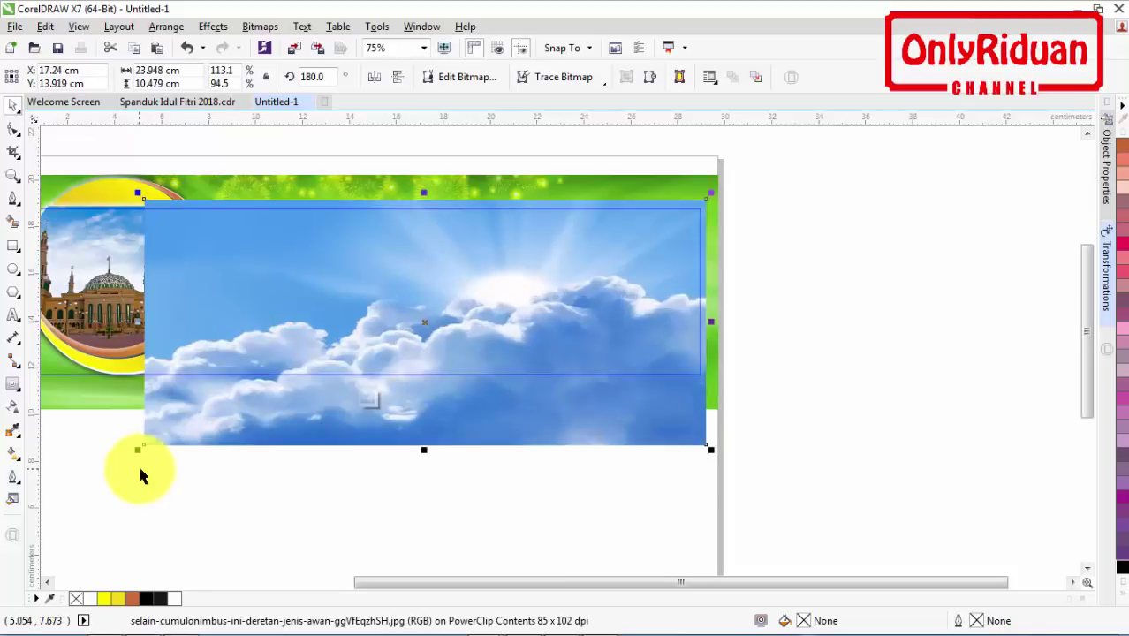
- Start the Transparency tool on the cloud photo inside the banner's PowerClip
click(14, 411)
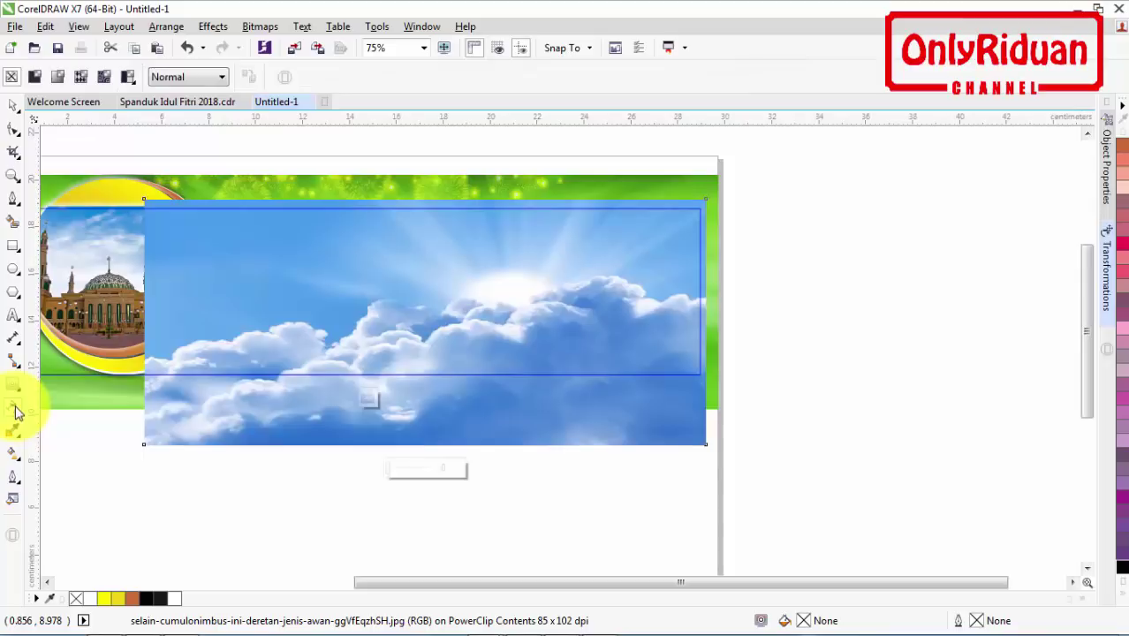
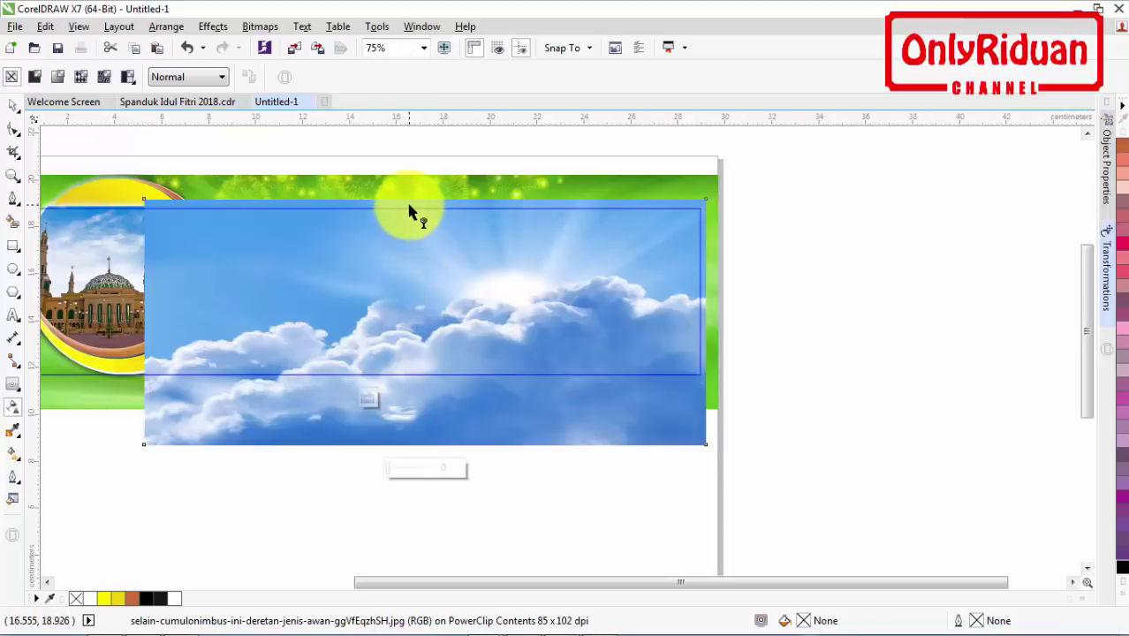
- Apply a linear transparency to the sky image, fading downward from its top edge, and finish editing the banner's PowerClip contents
drag(408, 206, 408, 367)
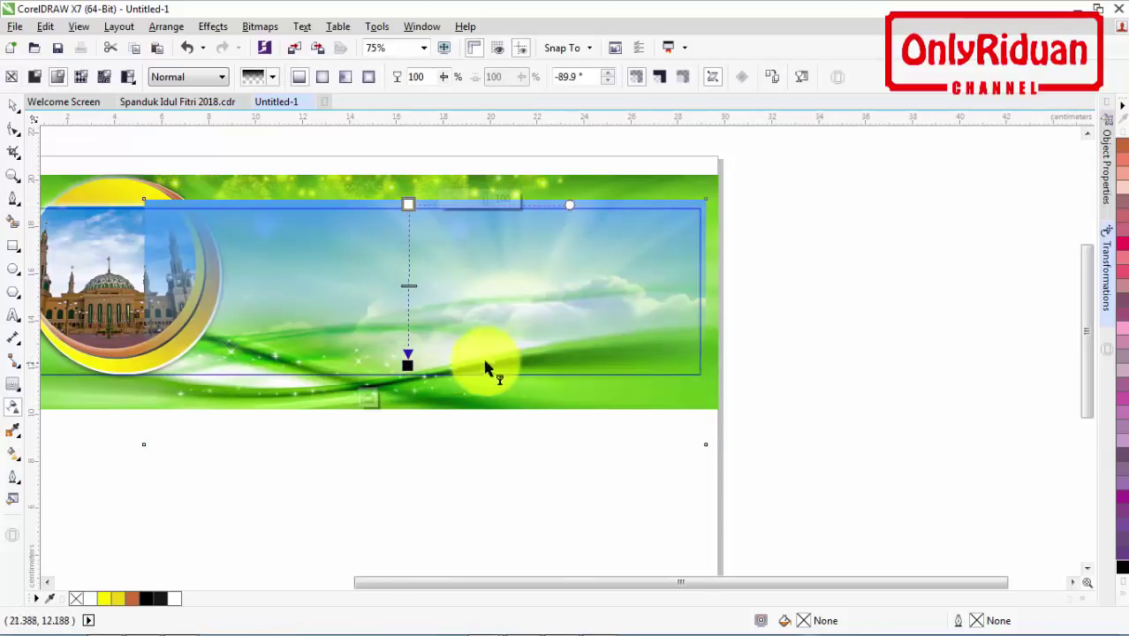
click(407, 358)
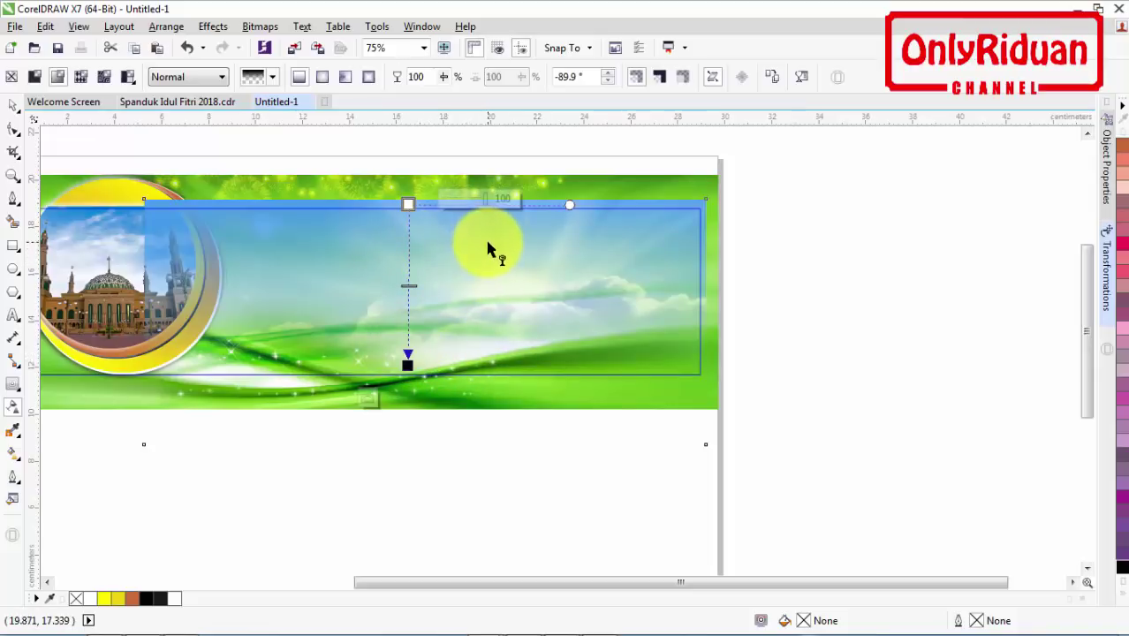
right_click(465, 252)
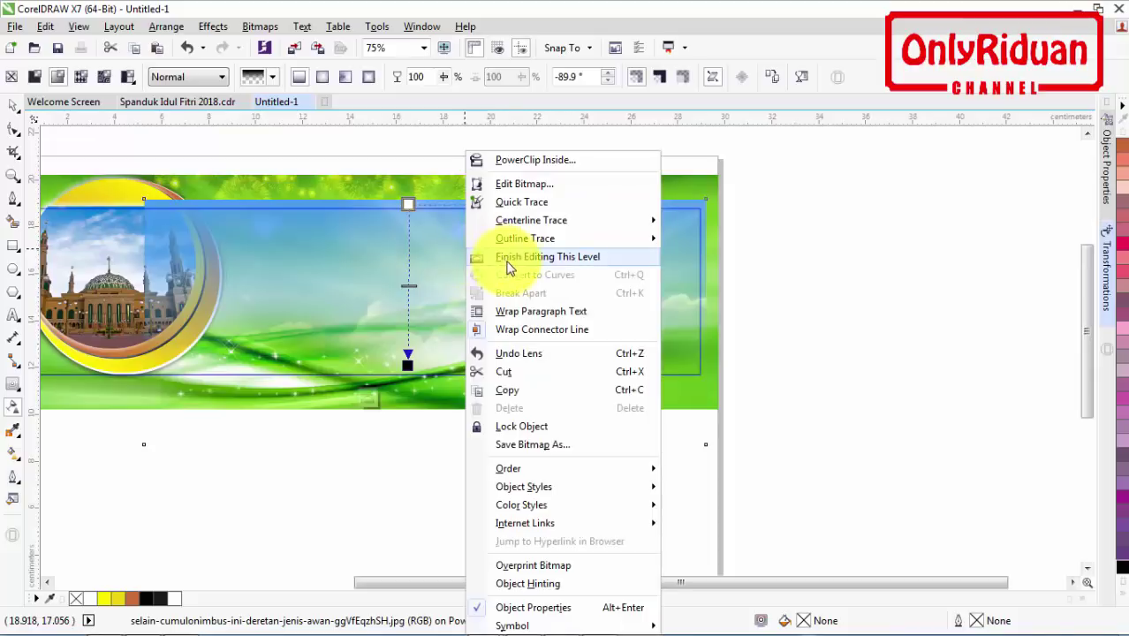
click(499, 256)
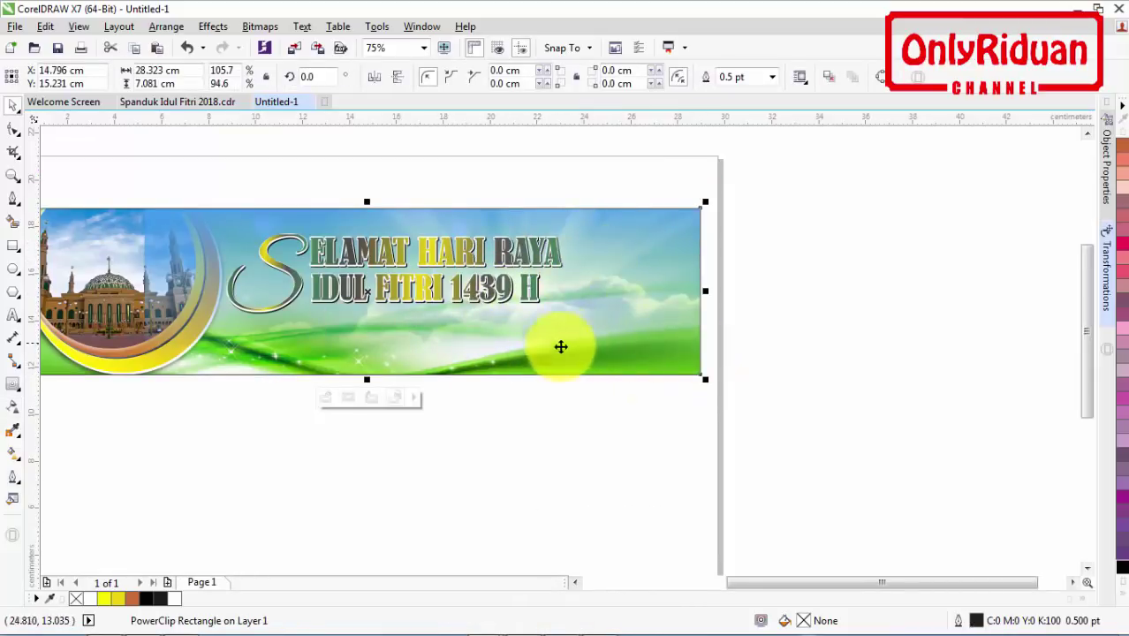
- In Spanduk Idul Fitri 2018.cdr, open the lower banner's PowerClip contents and copy the ornamental border along its bottom edge
click(176, 102)
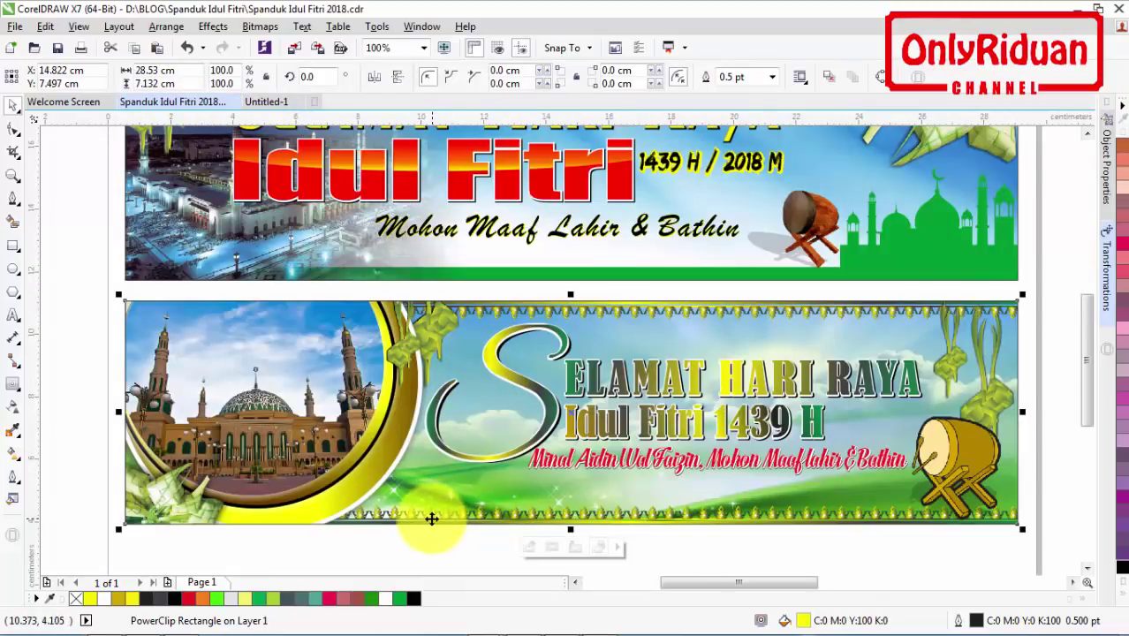
click(656, 532)
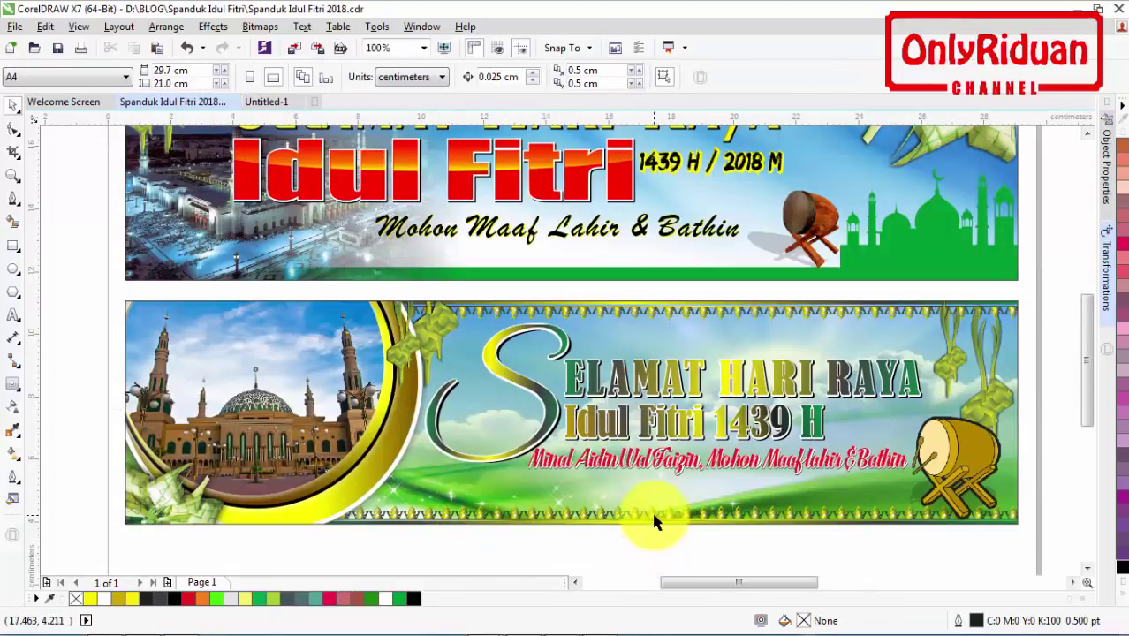
click(654, 516)
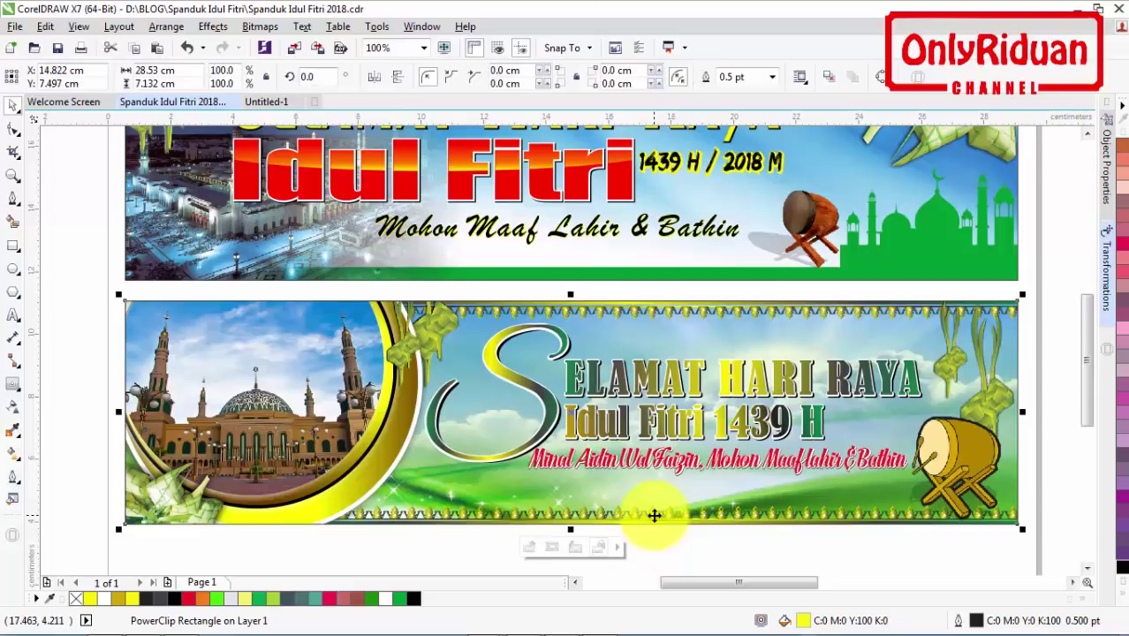
right_click(712, 512)
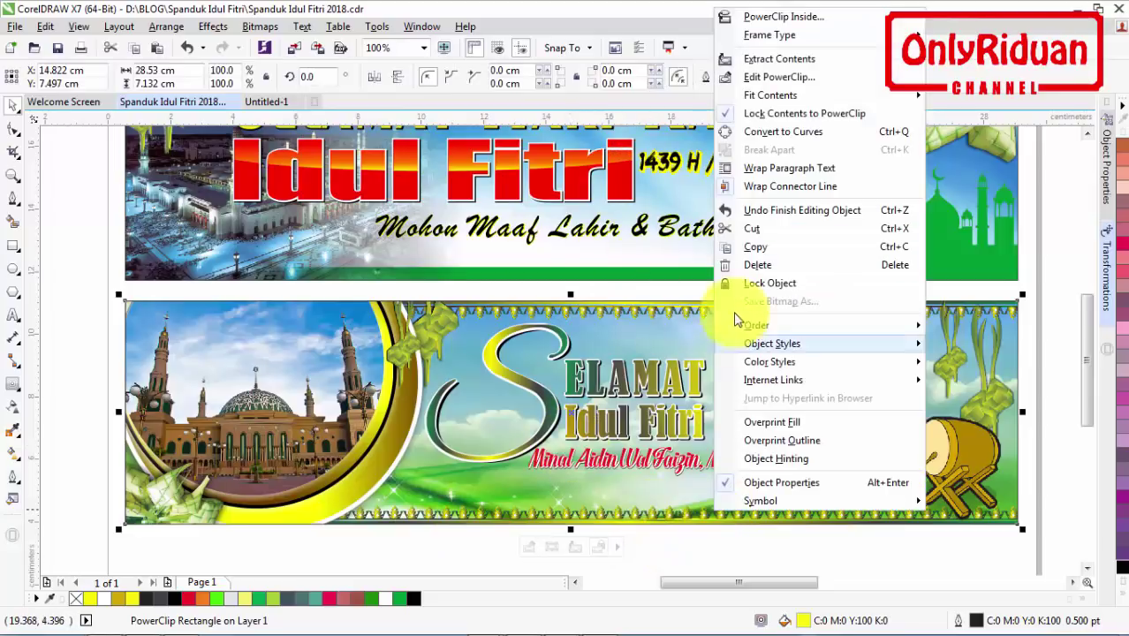
click(761, 78)
click(431, 513)
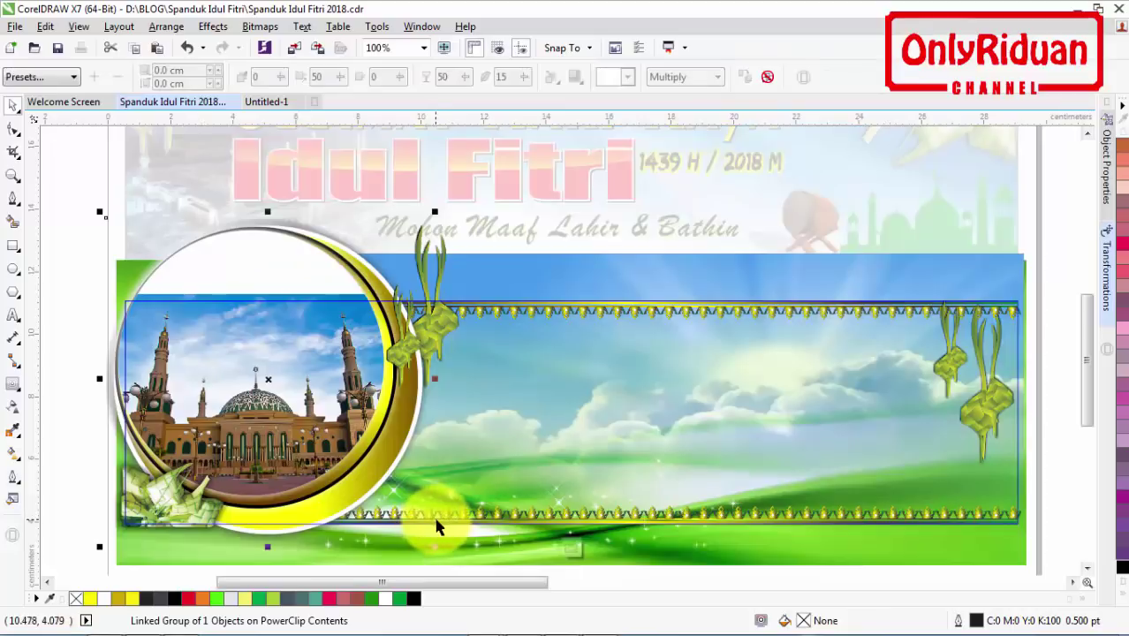
click(546, 515)
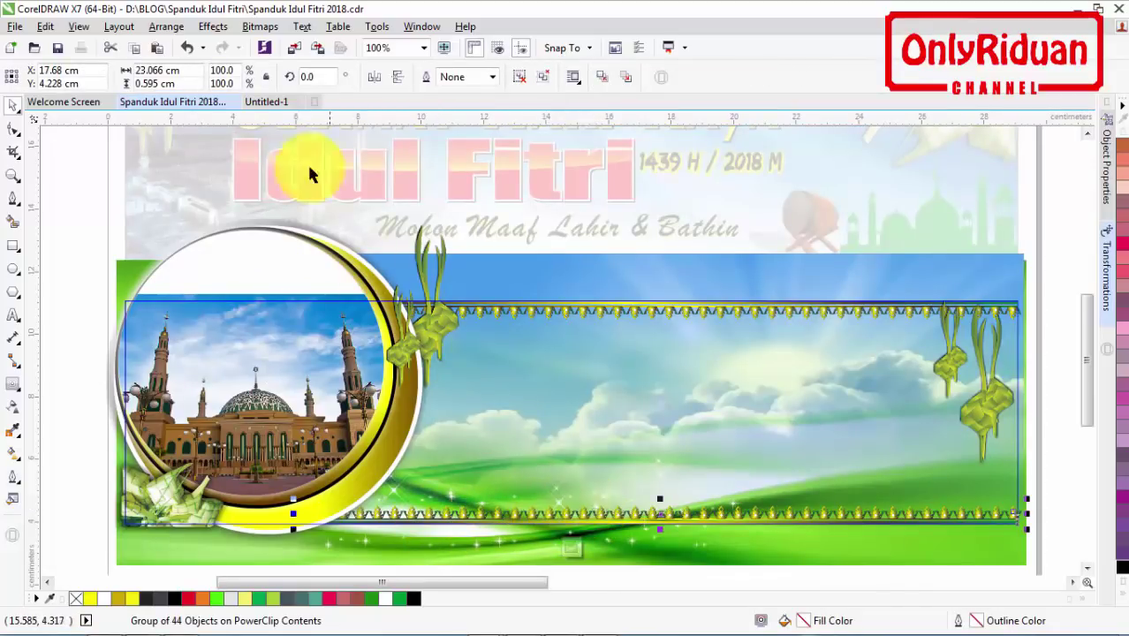
- Paste the ornamental border into Untitled-1, place it below the banner, and ungroup it
click(270, 101)
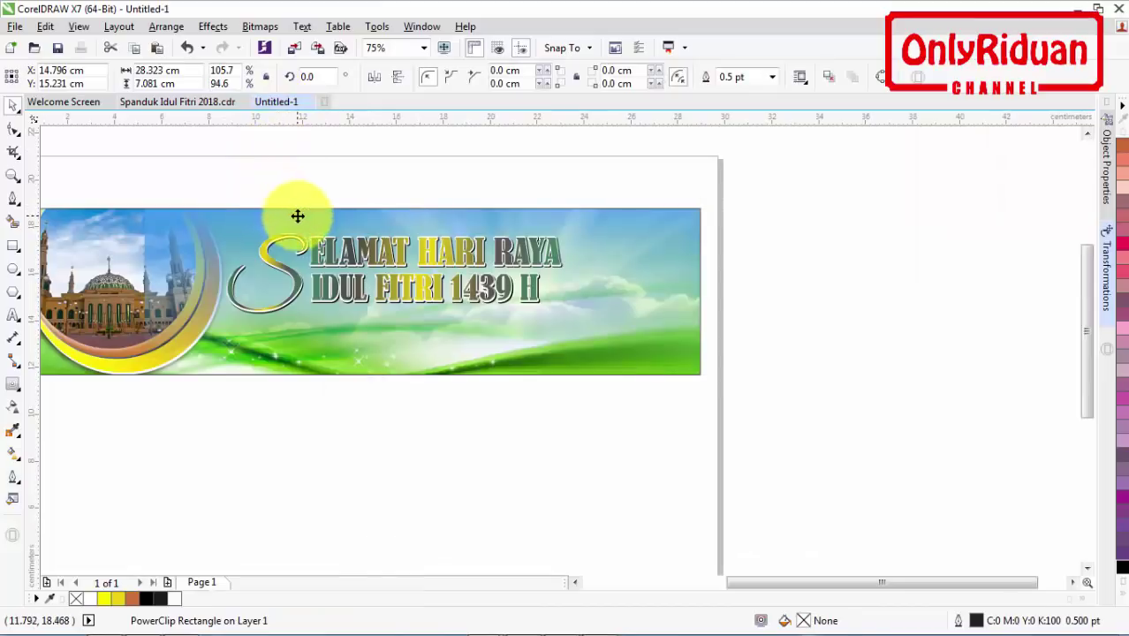
key(ctrl+v)
drag(437, 545, 434, 457)
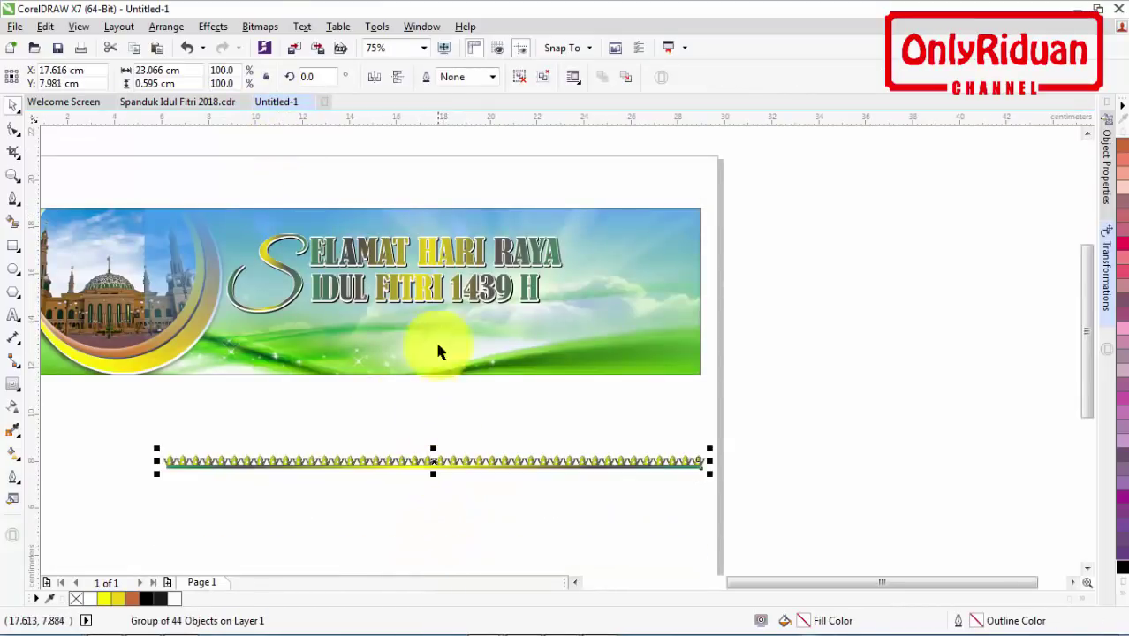
click(521, 78)
click(492, 446)
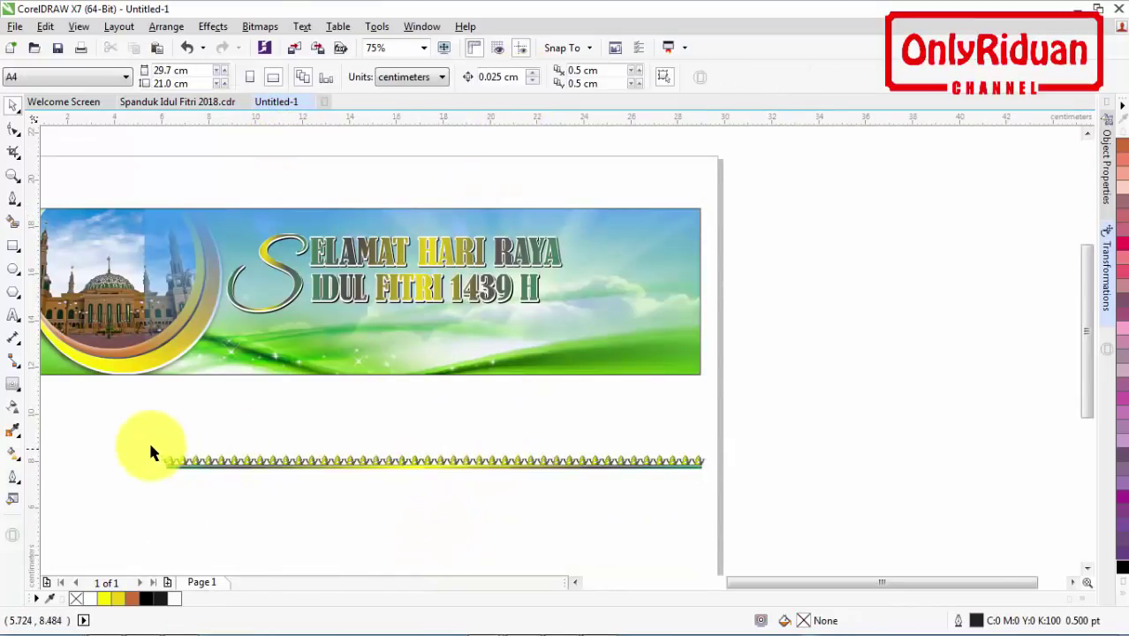
- Move the border's first crown ornament onto the banner's lower edge beside the crescent, at about X 6.8 cm, Y 12.2 cm
scroll(150, 446, up, 2)
drag(159, 447, 219, 290)
scroll(220, 291, up, 5)
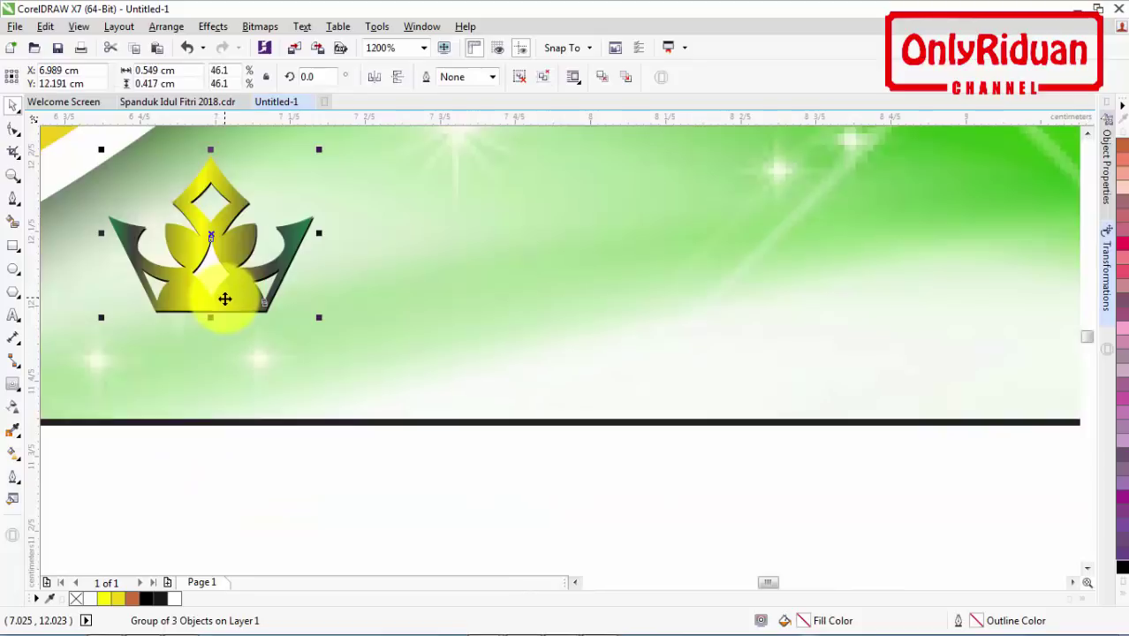
scroll(284, 438, down, 5)
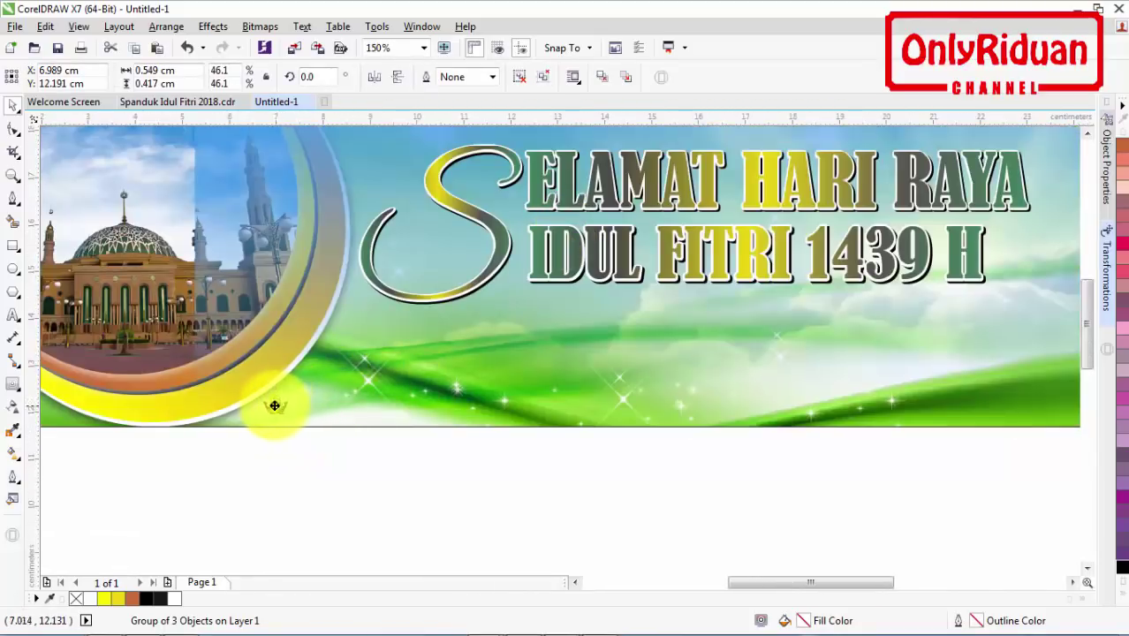
drag(274, 405, 267, 405)
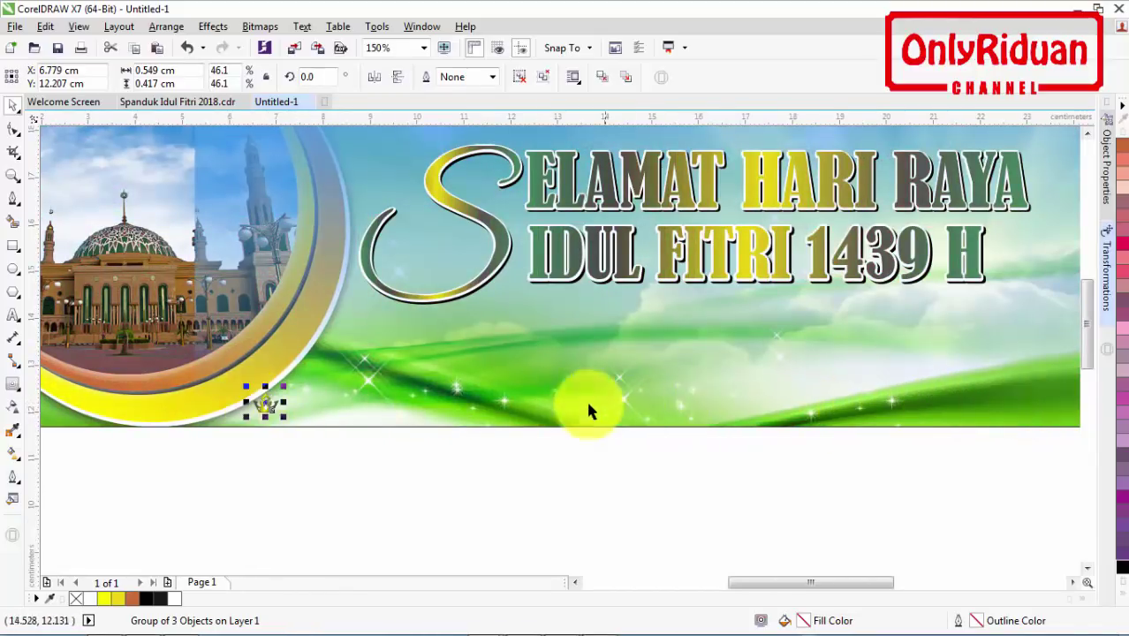
- Duplicate the crown ornament to the right with a Position transformation of 30 copies at a relative x offset of 0.549 cm
click(166, 27)
mouse_move(260, 45)
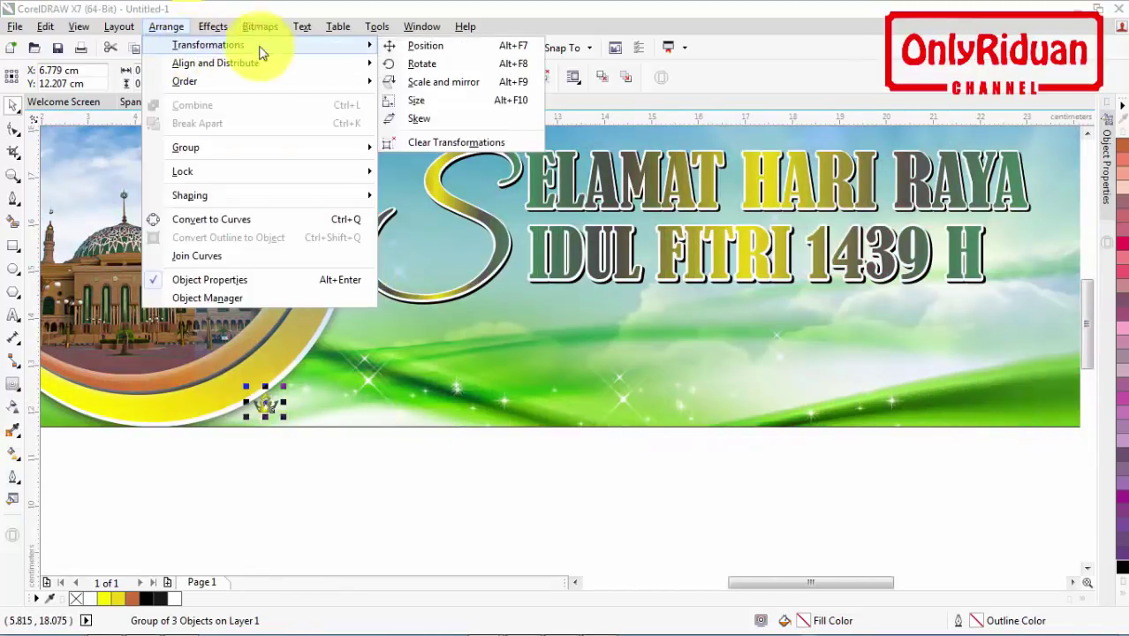
click(428, 49)
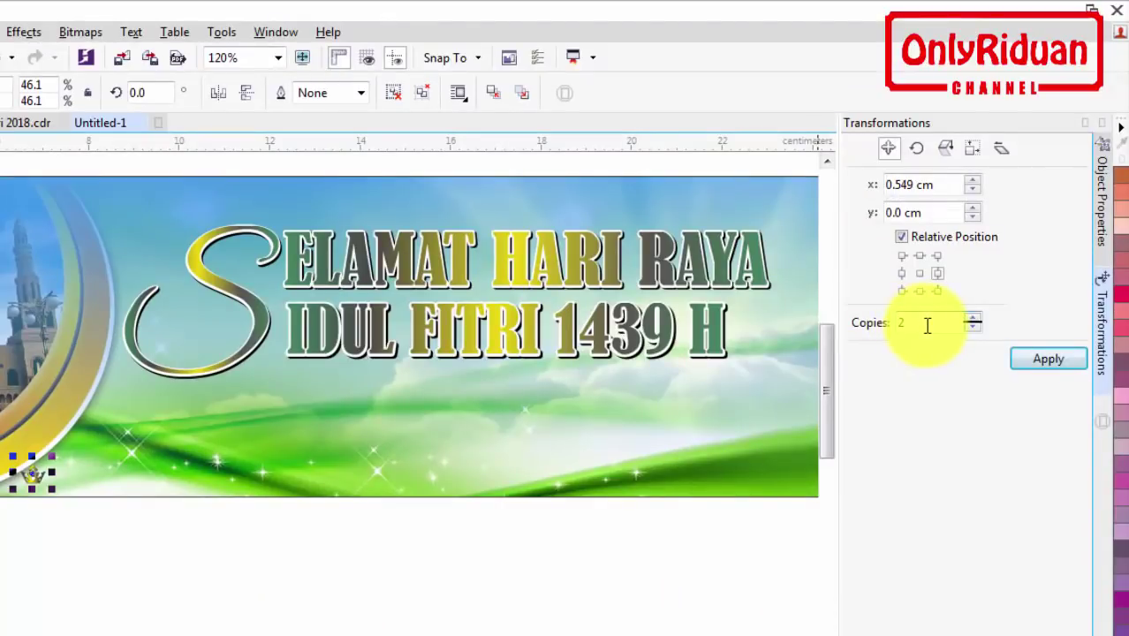
drag(927, 325, 899, 323)
text(3)
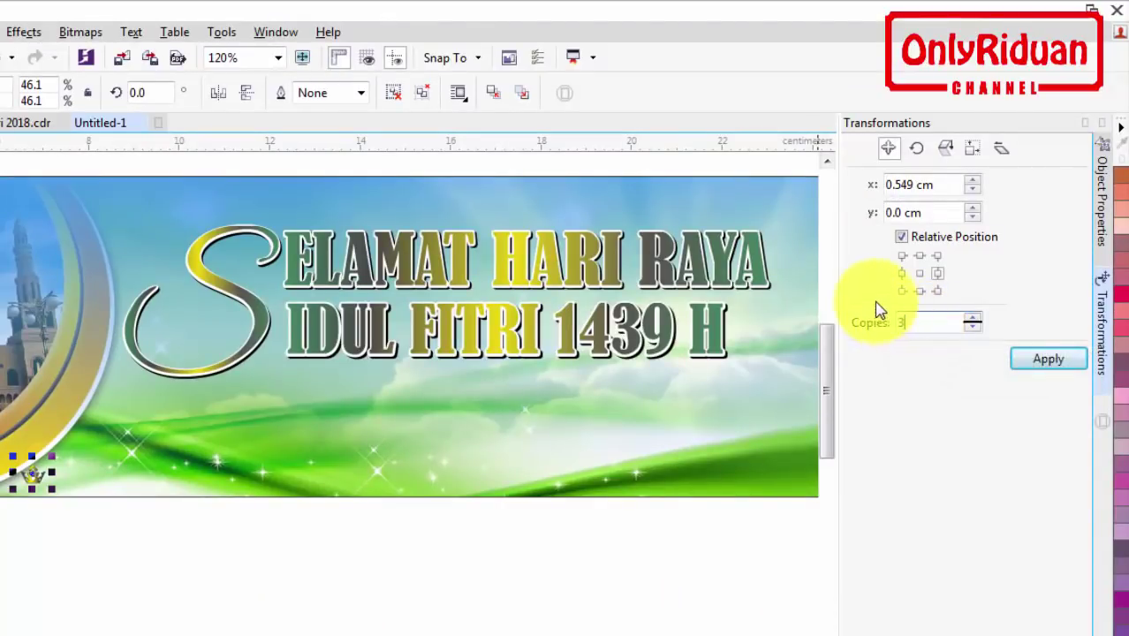
text(0)
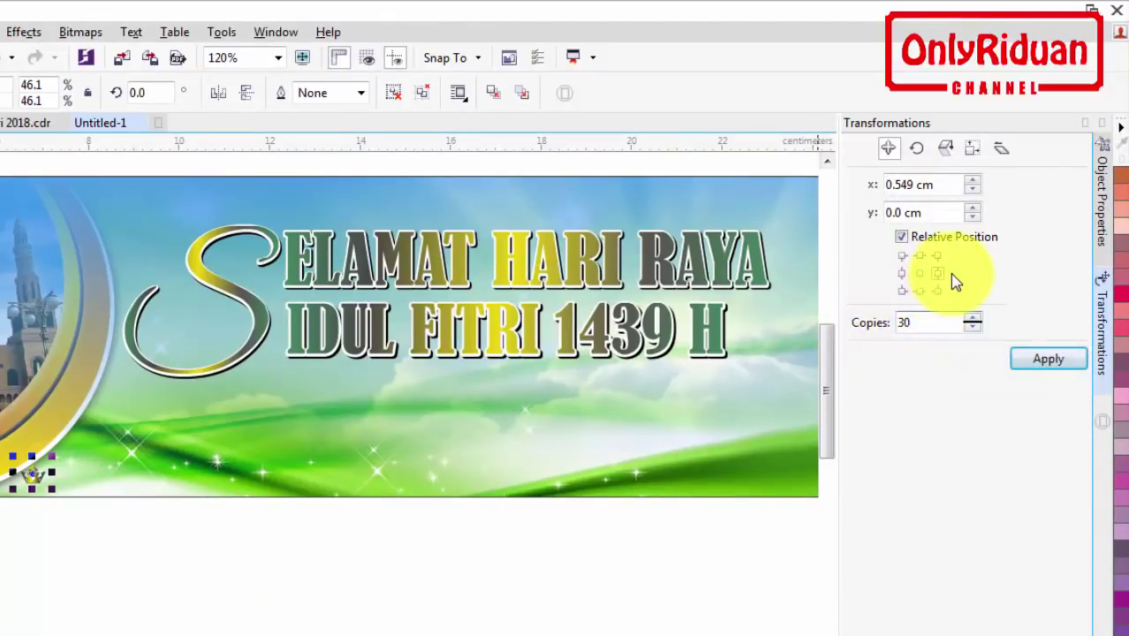
click(1048, 362)
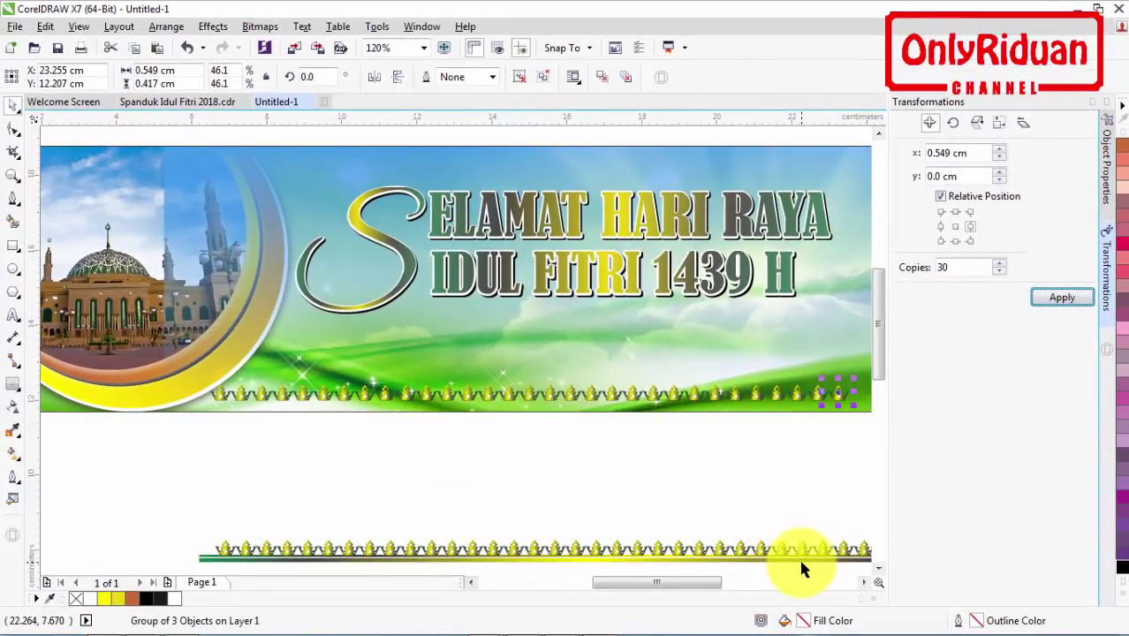
- Extend the row to the banner's right edge with 10 more copies of the last crown ornament, spaced 0.549 cm apart
click(800, 560)
click(13, 246)
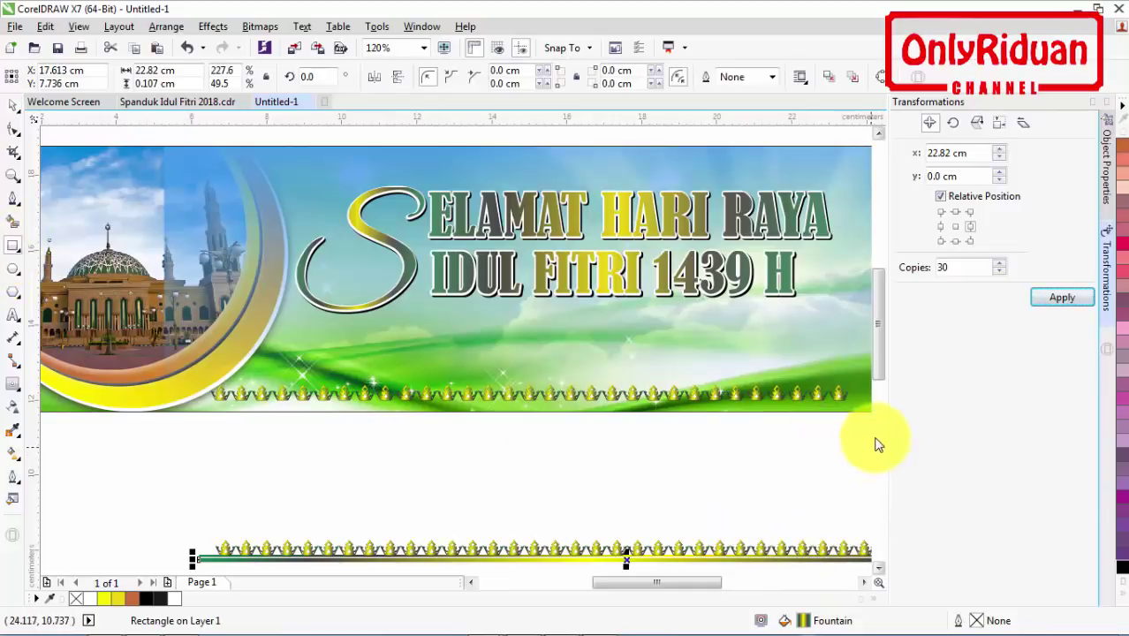
click(864, 583)
click(864, 583)
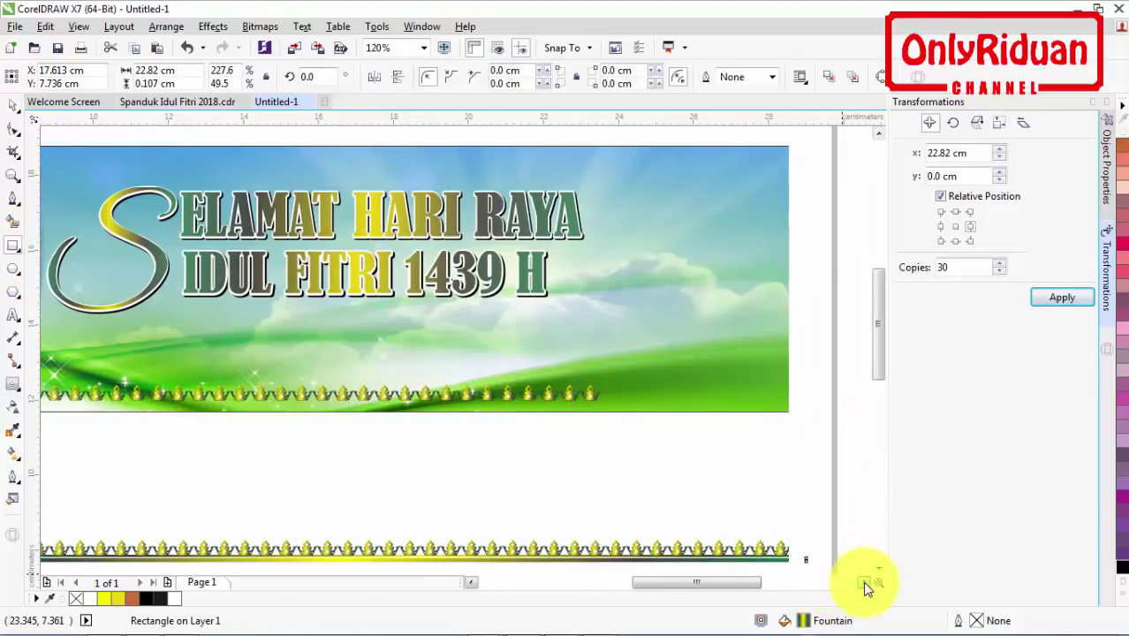
click(14, 106)
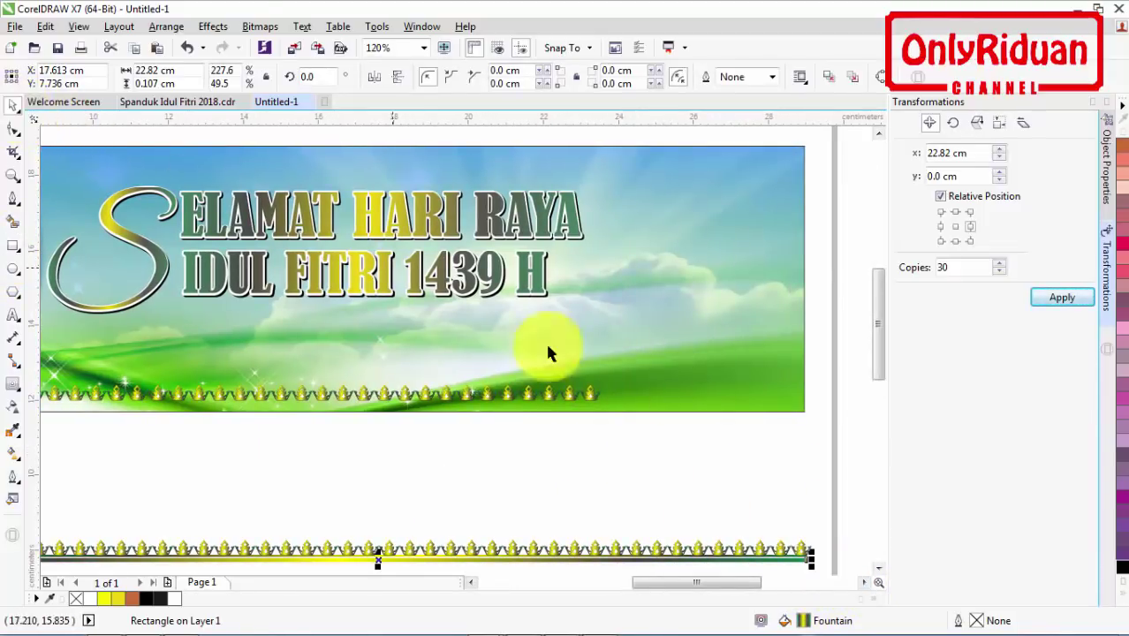
click(590, 398)
double_click(946, 267)
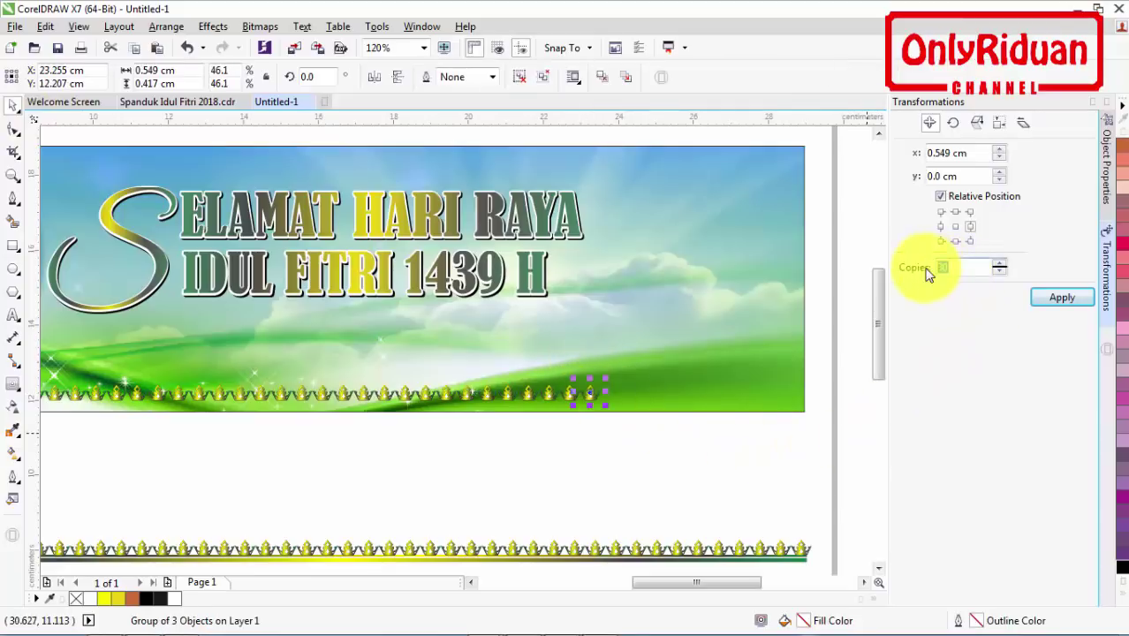
text(1)
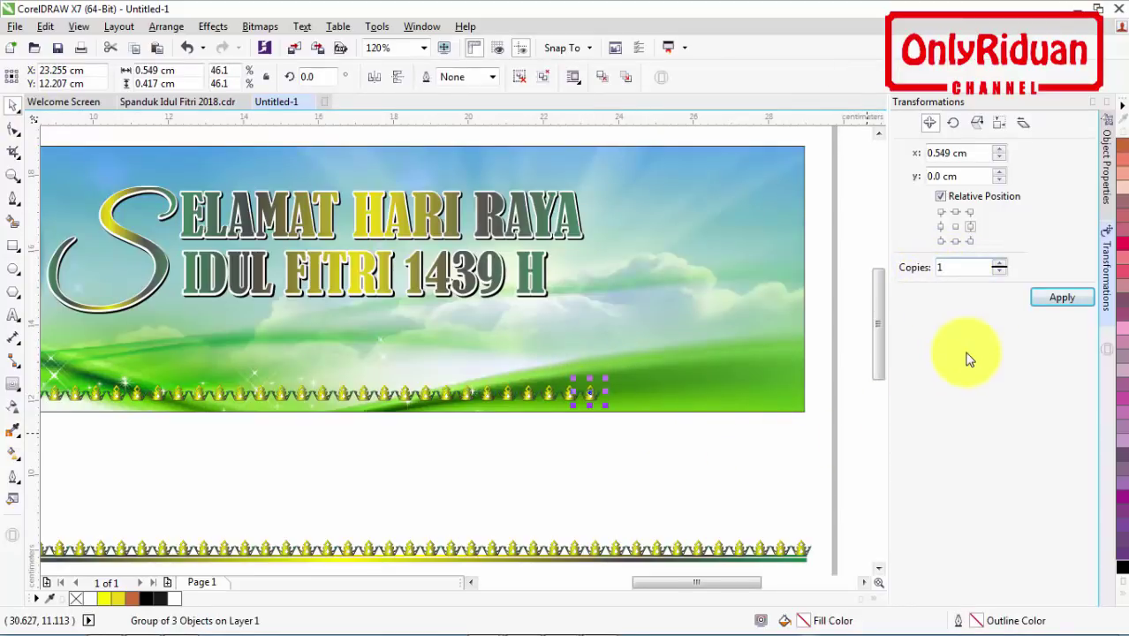
text(0)
click(1062, 297)
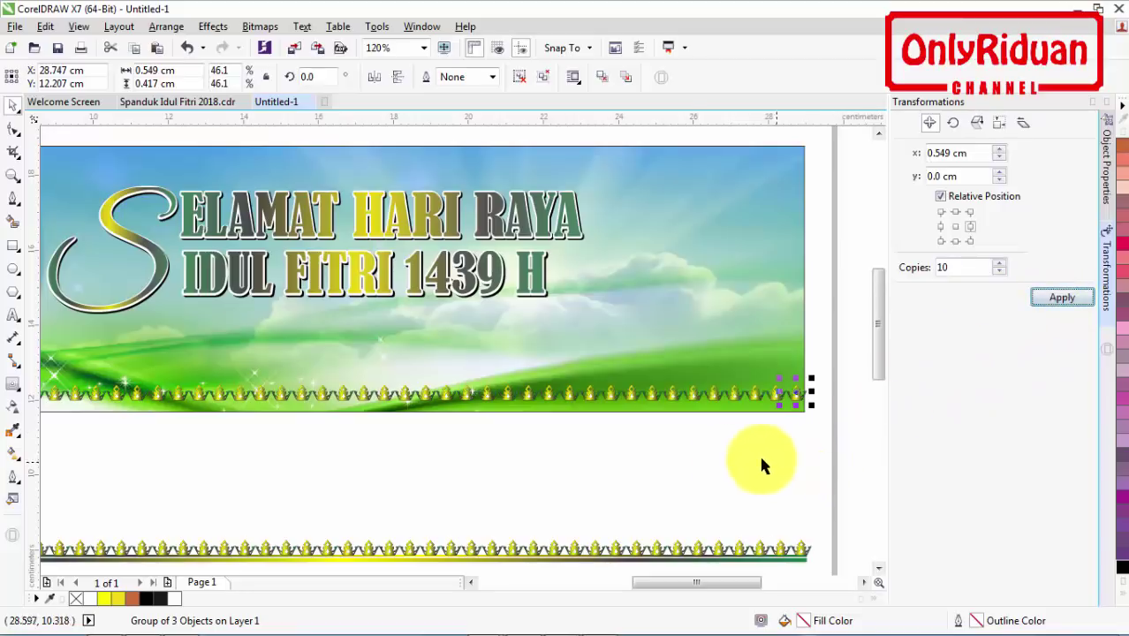
- Draw a thin rectangle about 11.2 cm wide and 0.2 cm high beneath the ornament row, along the banner's lower edge
drag(758, 585, 750, 590)
click(14, 247)
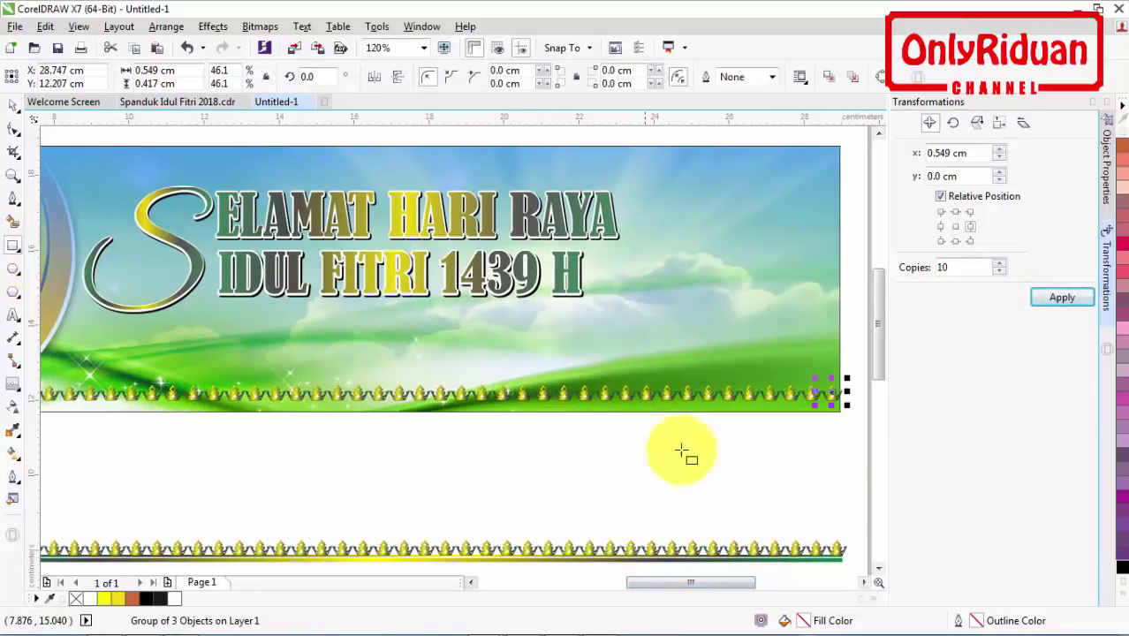
drag(844, 408, 126, 411)
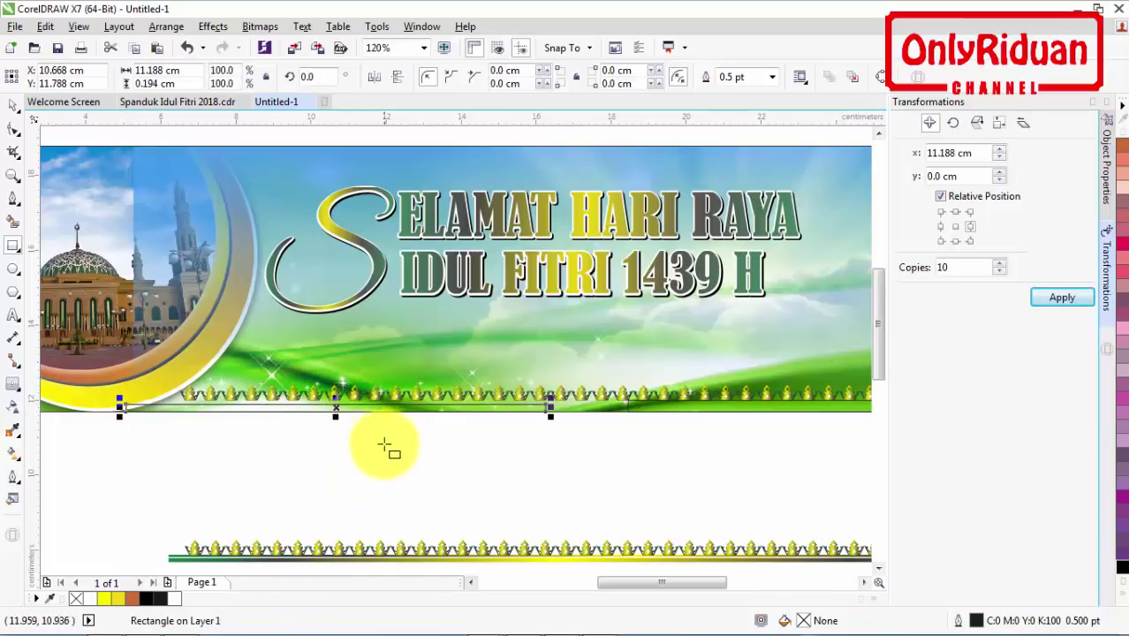
- Copy the outline pen, outline color and fill from the "IDUL FITRI 1439 H" text onto the thin rectangle
click(45, 27)
click(106, 275)
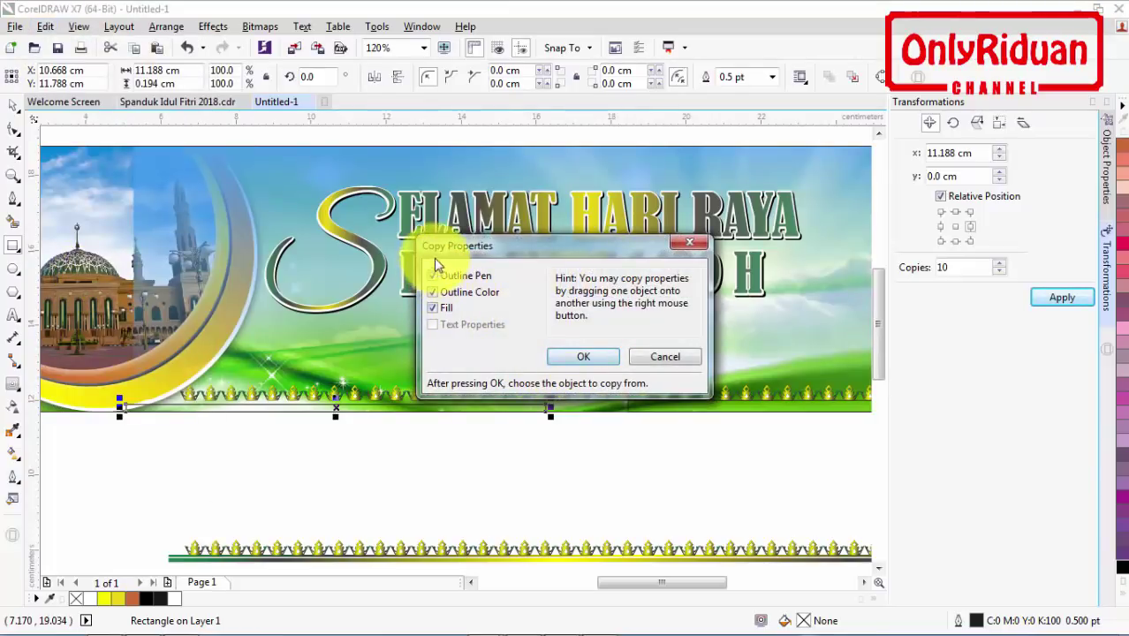
click(578, 358)
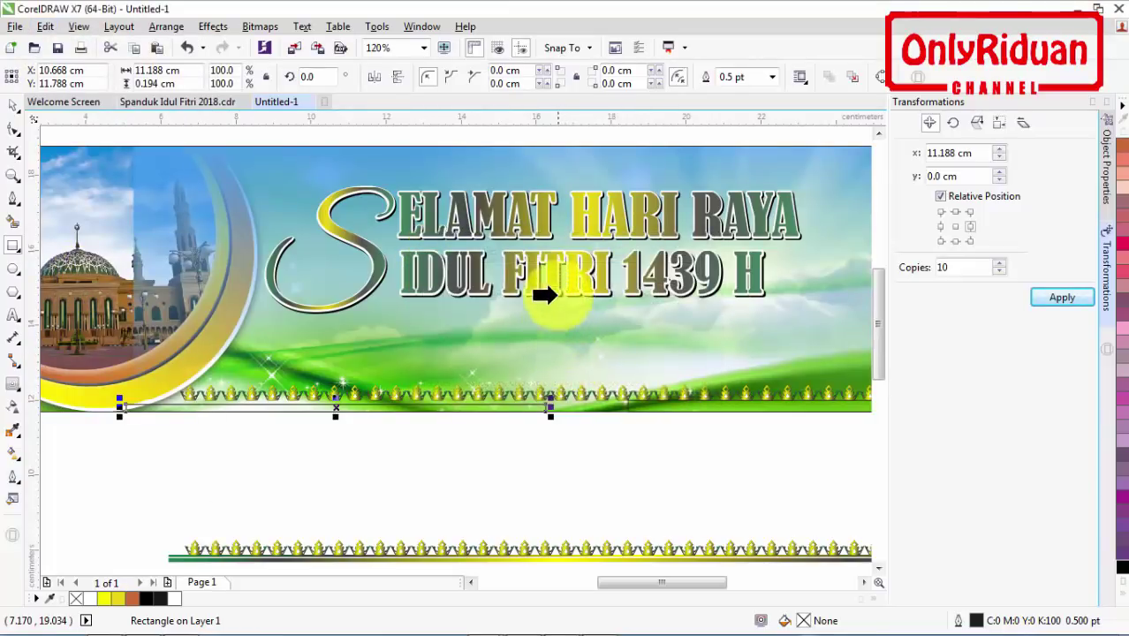
click(530, 271)
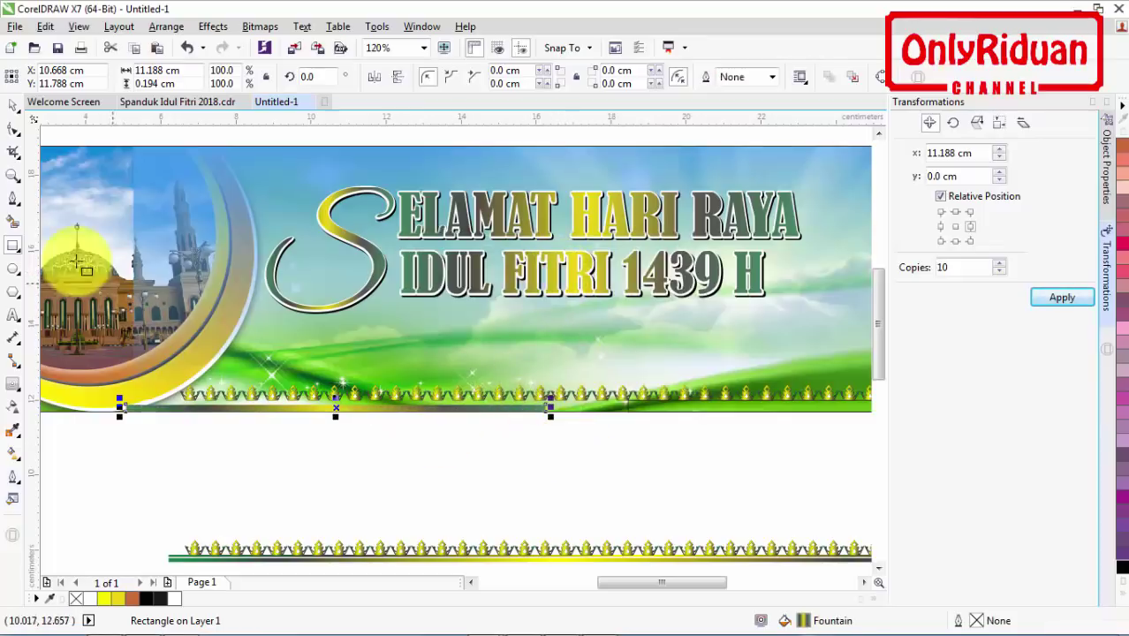
click(13, 105)
click(346, 446)
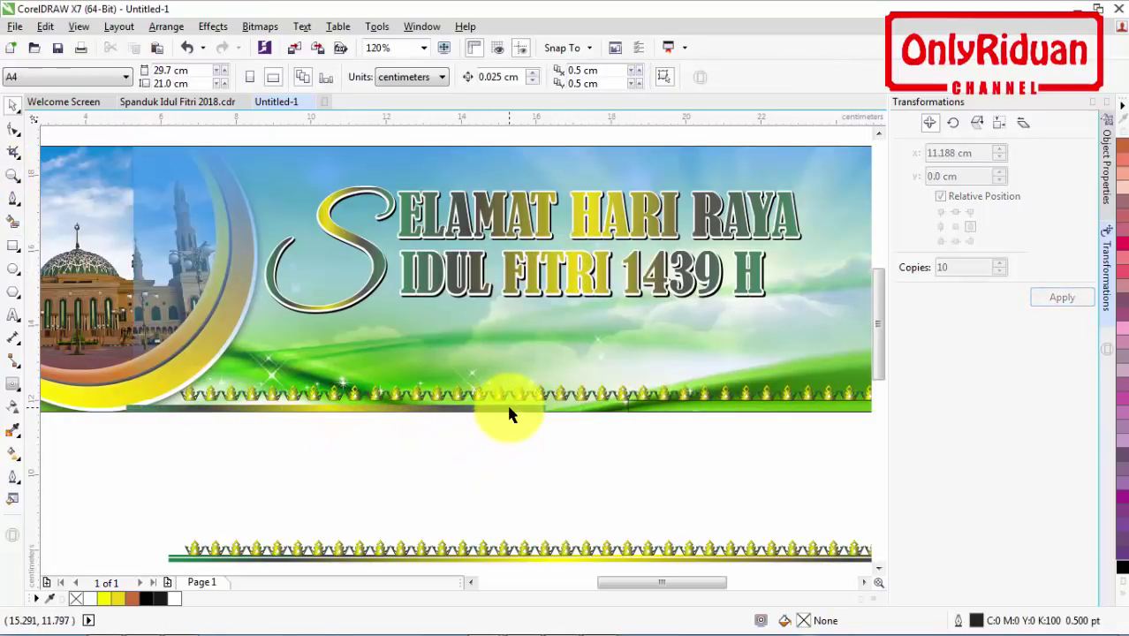
- Delete the stray unfilled rectangle at the right part of the banner's lower edge
click(418, 390)
click(663, 409)
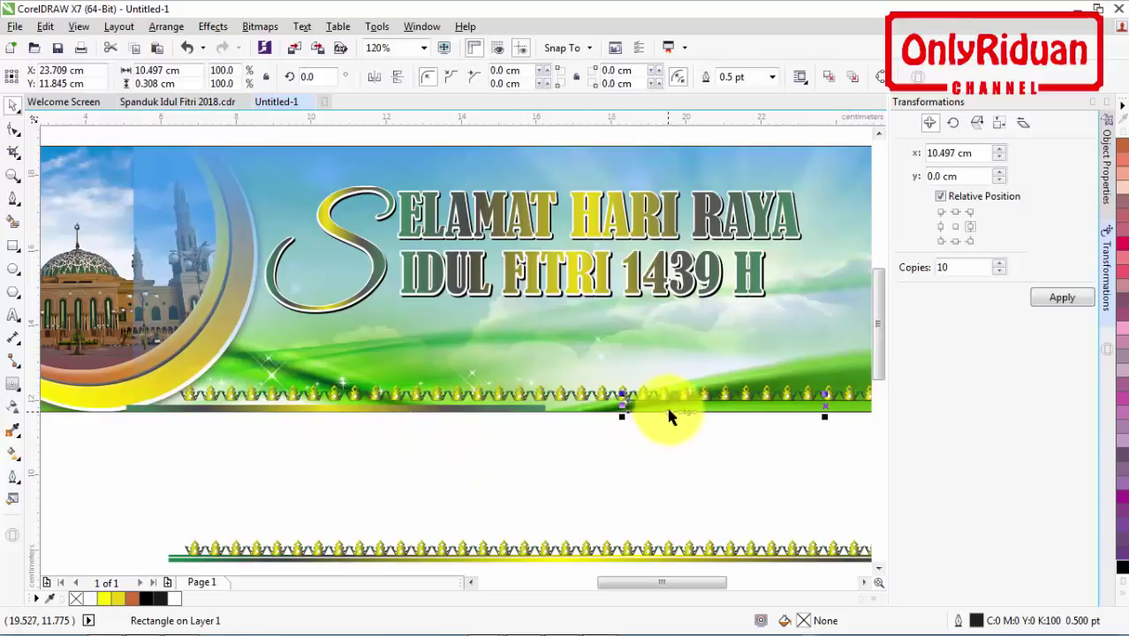
click(669, 417)
click(864, 582)
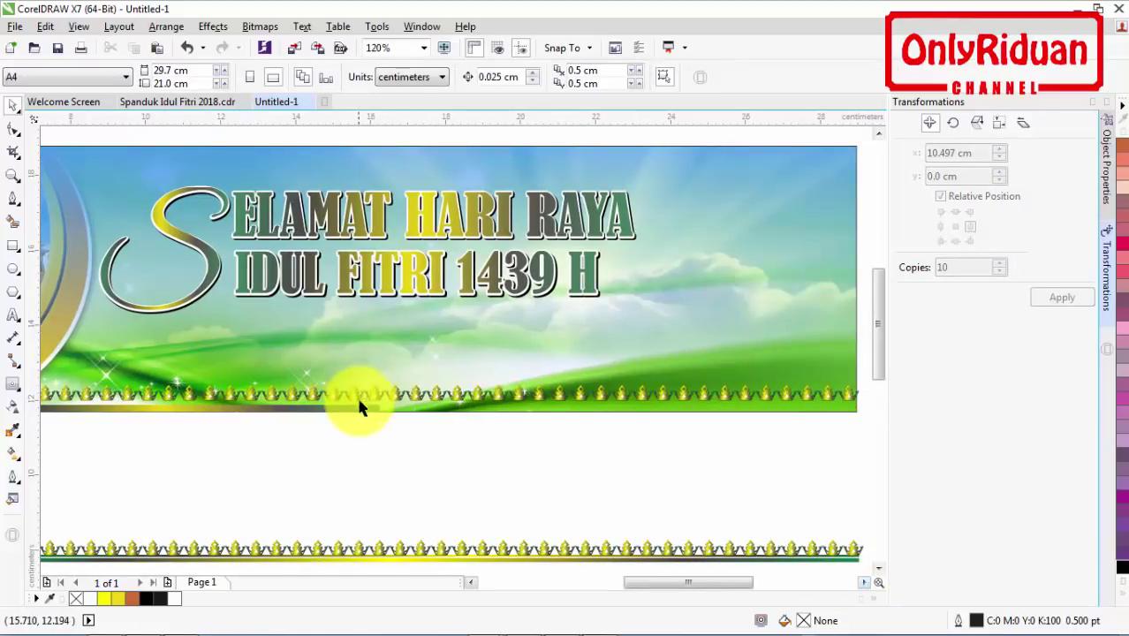
- Stretch the thin gradient rectangle beneath the ornament row to the banner's right edge, about 23.9 cm wide
click(362, 408)
drag(384, 408, 860, 413)
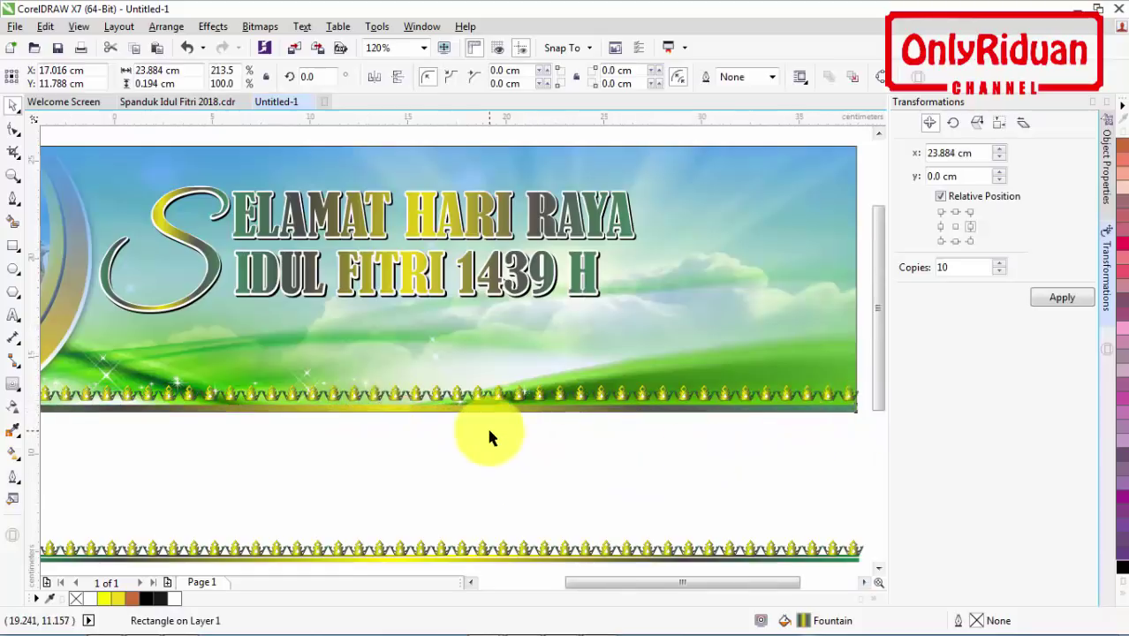
scroll(486, 426, down, 2)
scroll(276, 433, up, 2)
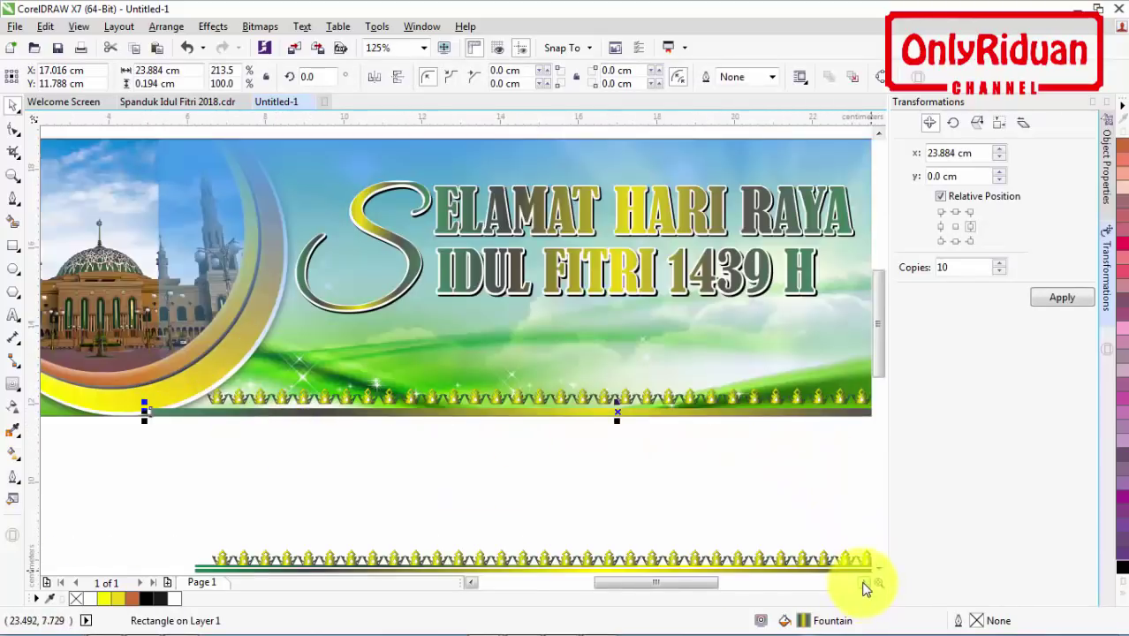
click(864, 582)
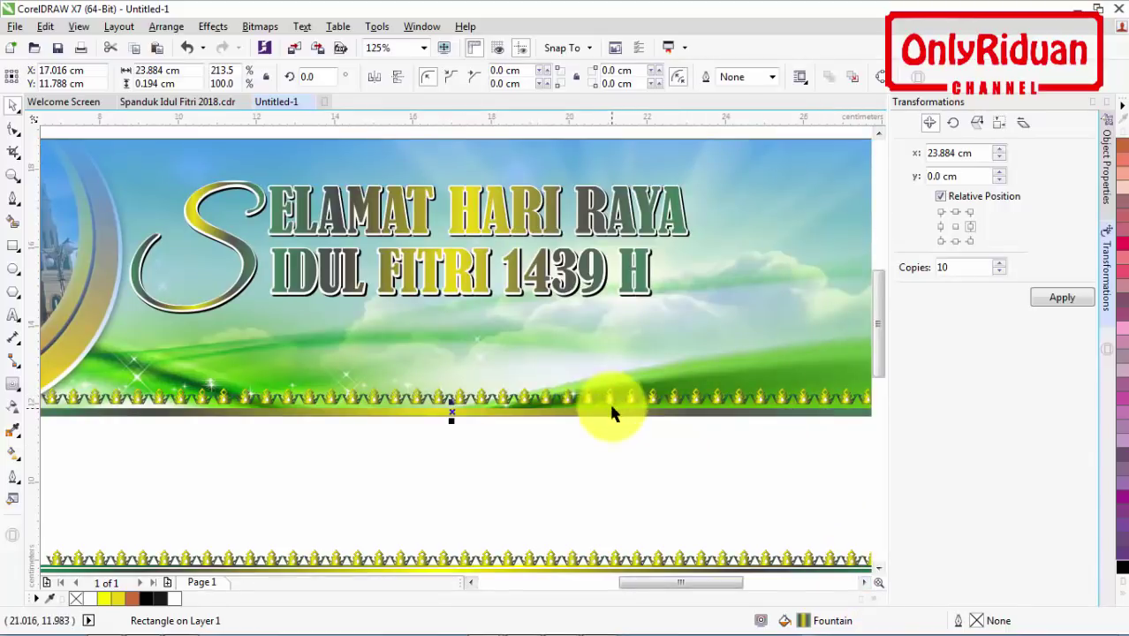
- Delete the ornament row and its gradient bar from the banner's lower edge
scroll(611, 408, down, 2)
drag(766, 434, 284, 389)
key(Delete)
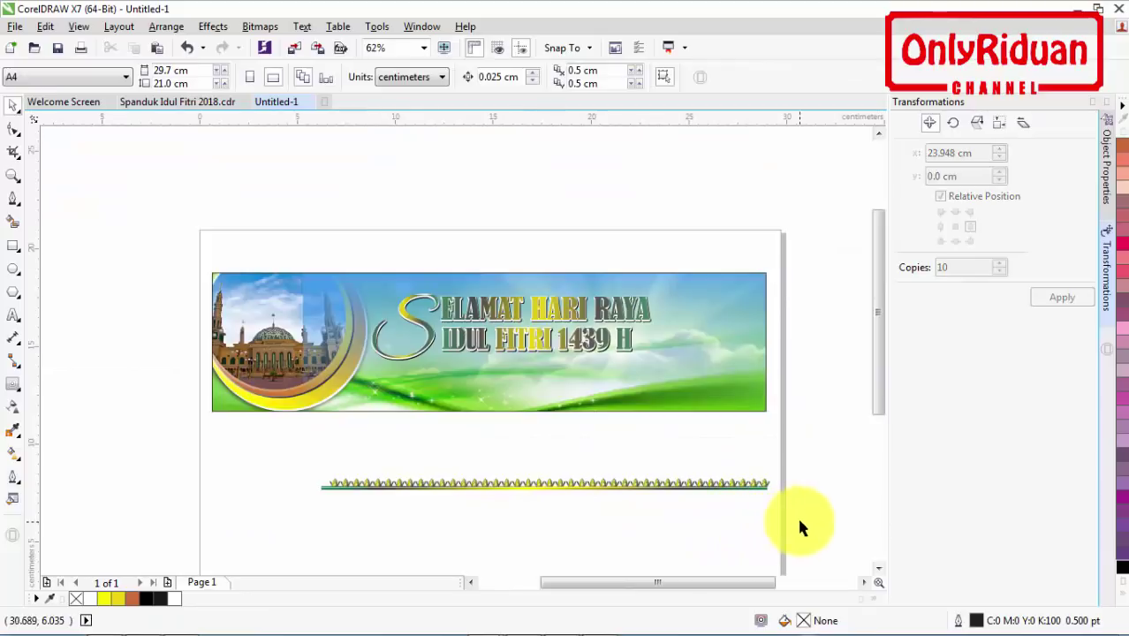
- Move the finished ornament border from below the banner onto its lower edge, ending at the right corner
drag(800, 528, 301, 452)
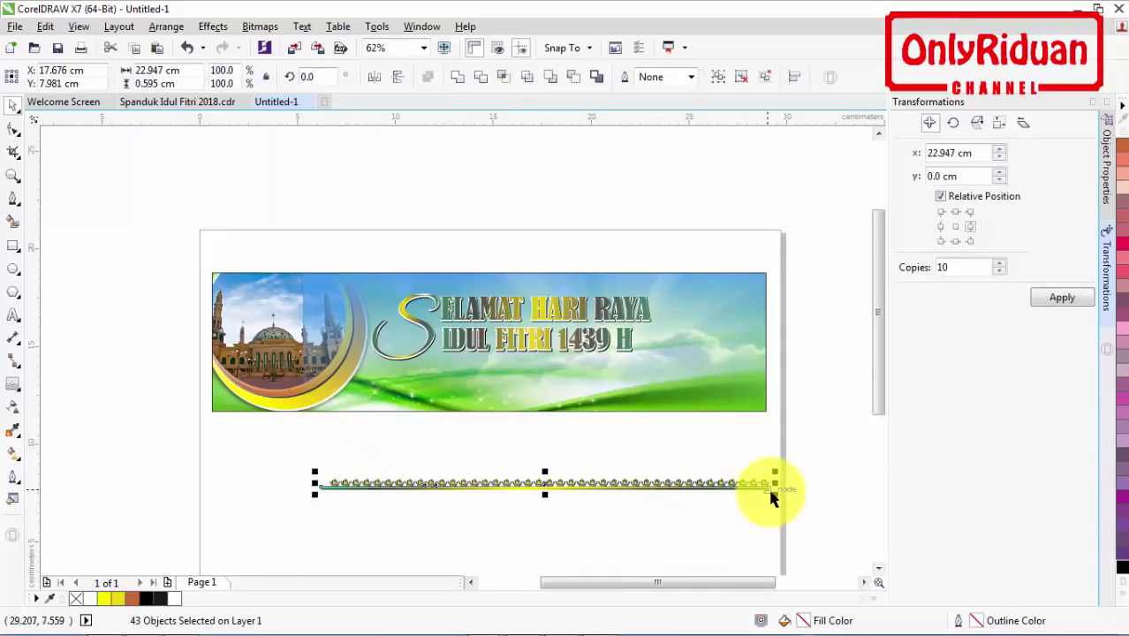
scroll(769, 497, up, 2)
drag(762, 489, 757, 330)
scroll(700, 357, down, 2)
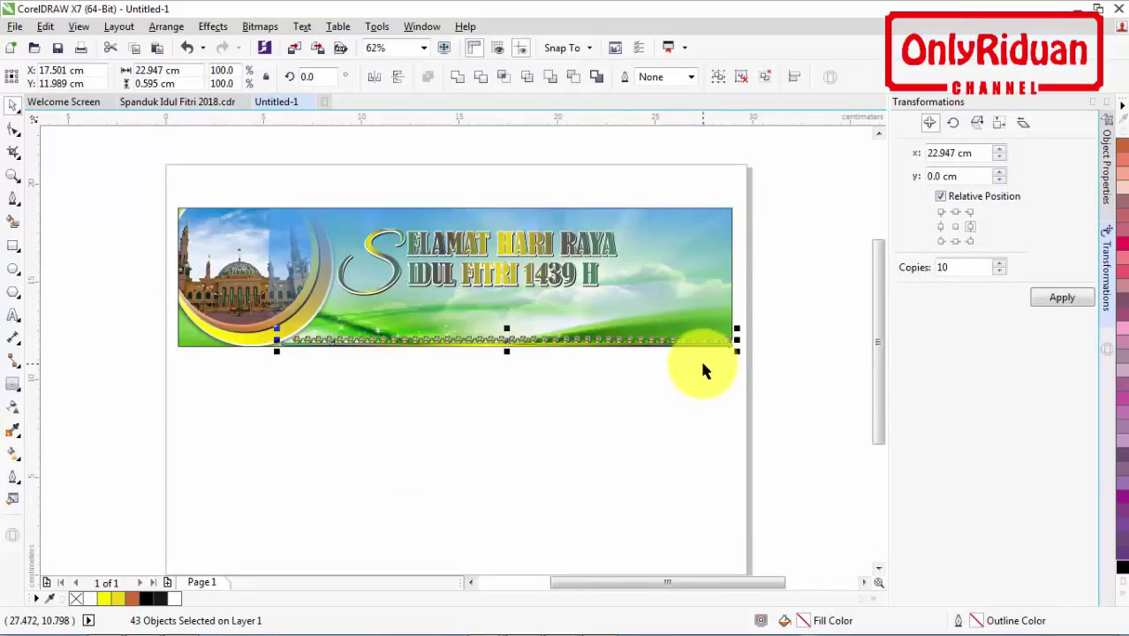
- Extend the border's gradient bars leftward beneath the ornaments so they reach under the crescent's lower curve
scroll(421, 371, up, 2)
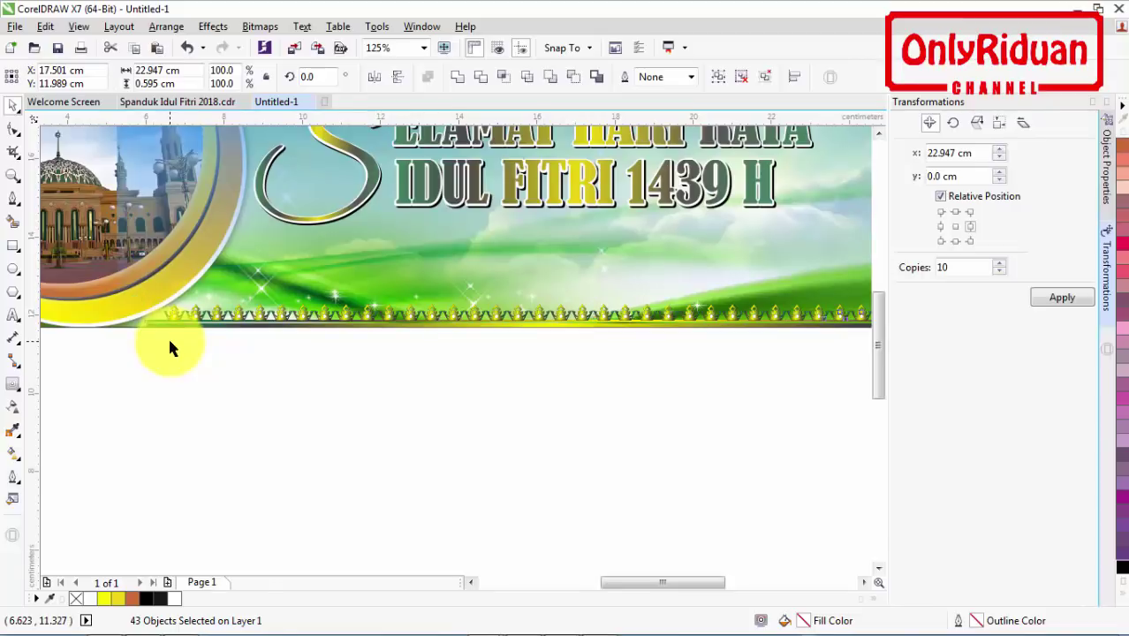
click(168, 336)
click(156, 330)
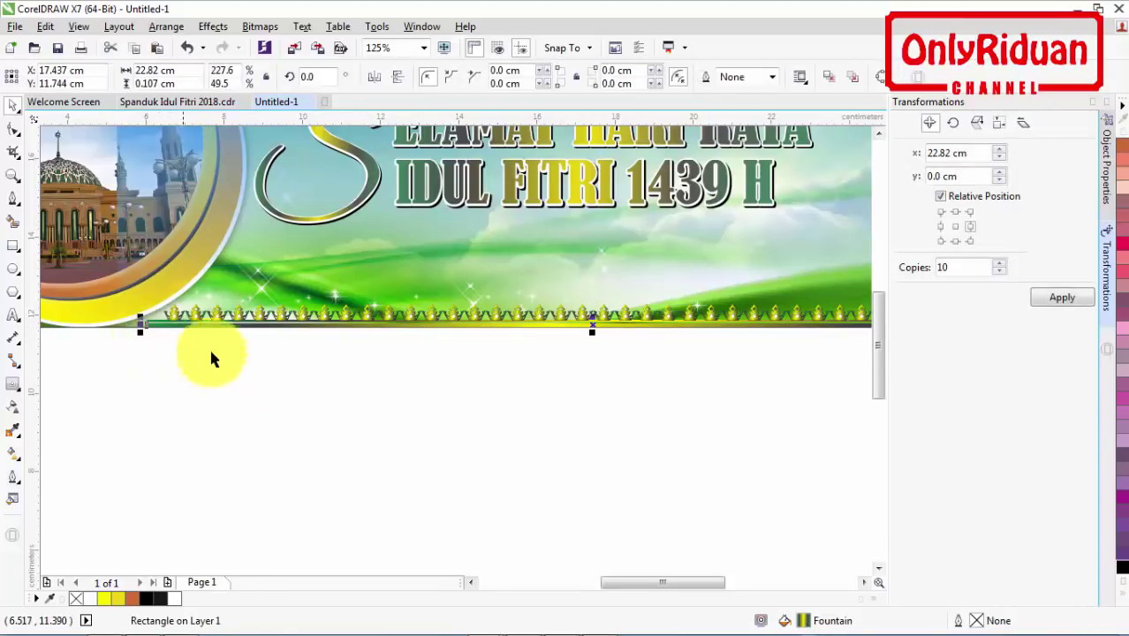
scroll(311, 384, up, 2)
scroll(505, 391, down, 4)
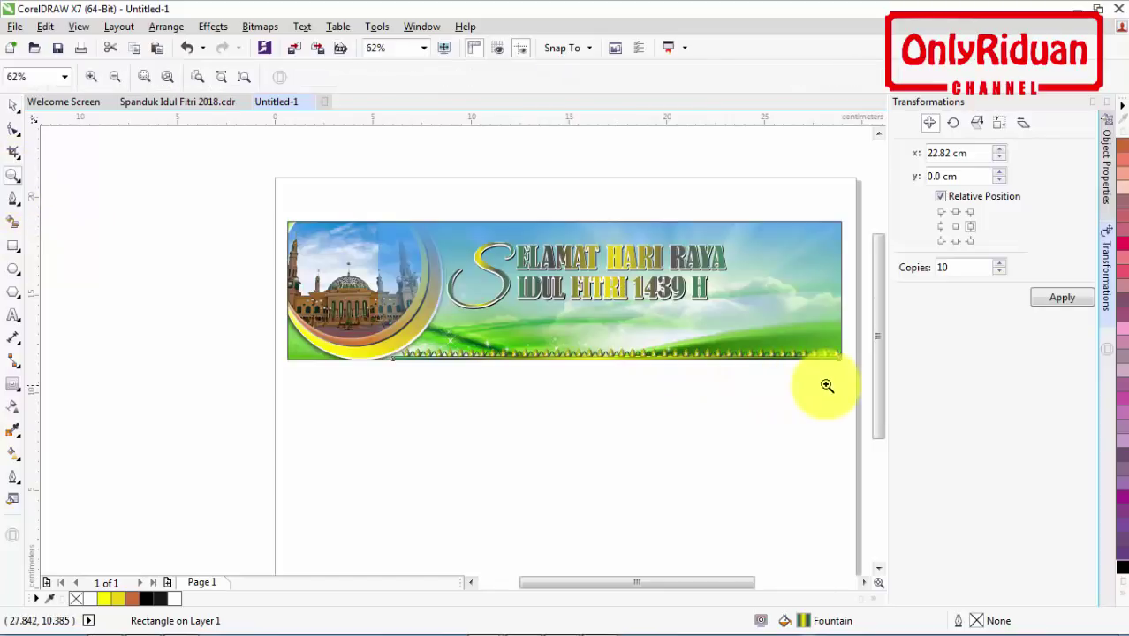
click(530, 363)
click(383, 327)
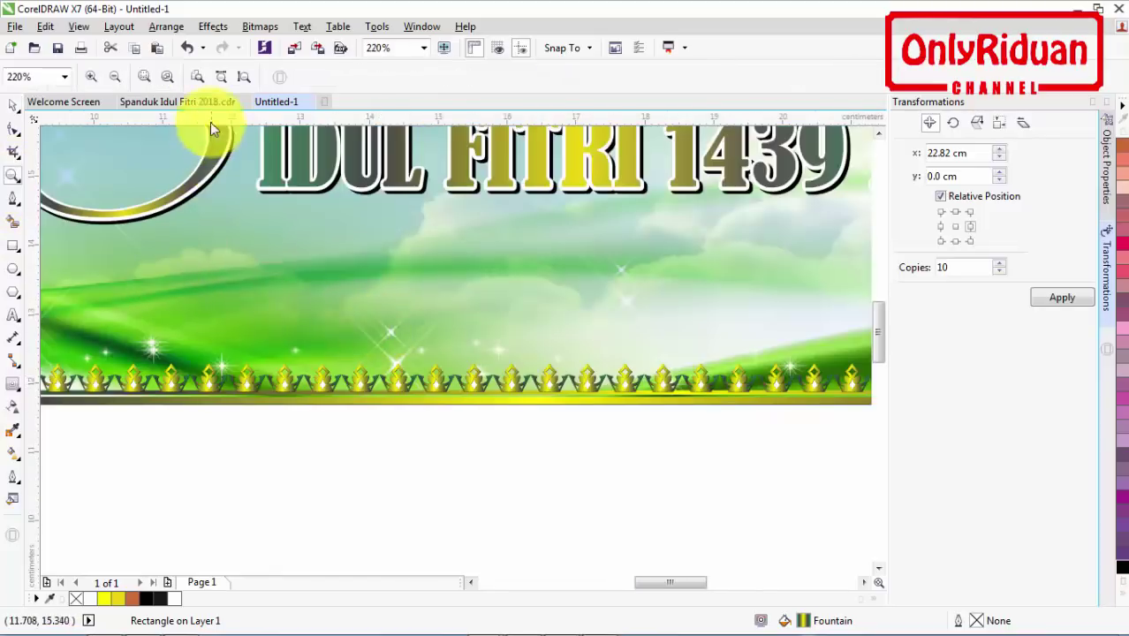
click(197, 76)
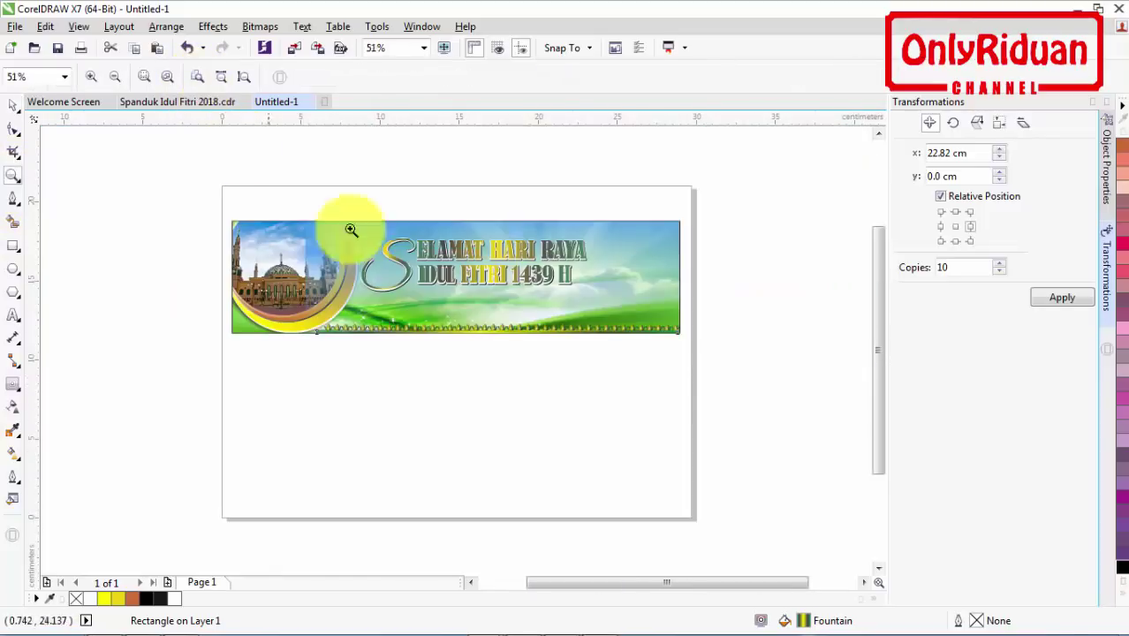
click(291, 313)
click(12, 104)
click(446, 277)
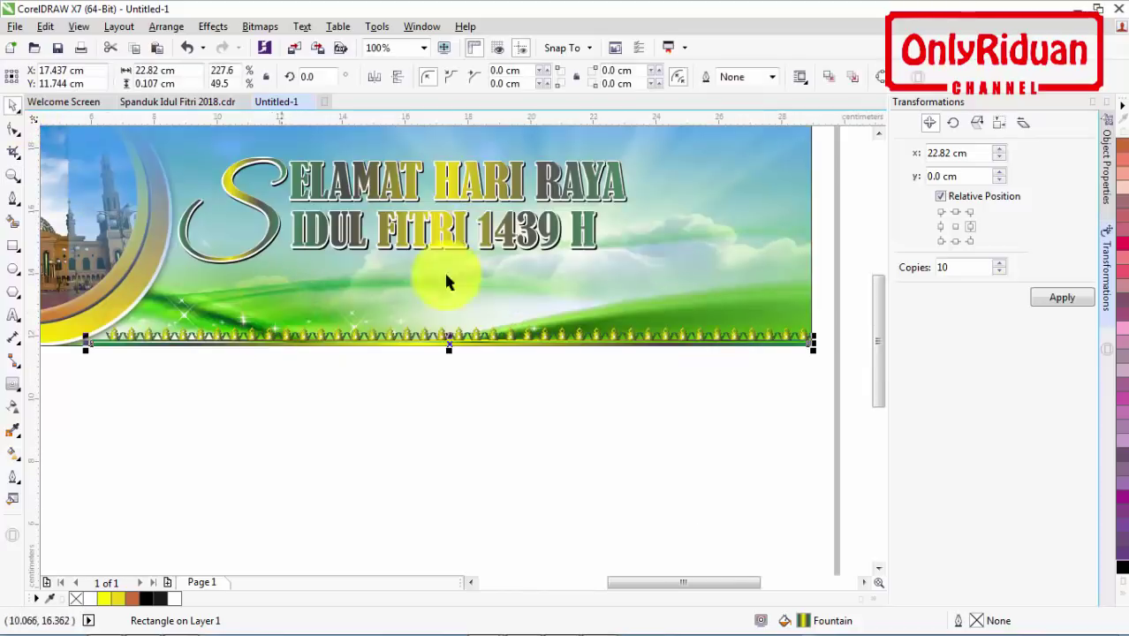
click(812, 381)
mouse_move(157, 353)
mouse_down()
mouse_move(82, 329)
mouse_move(45, 352)
mouse_move(156, 355)
mouse_up()
- Extend the ornament row leftward with 3 copies of its first crown, offset -0.549 cm horizontally
click(229, 340)
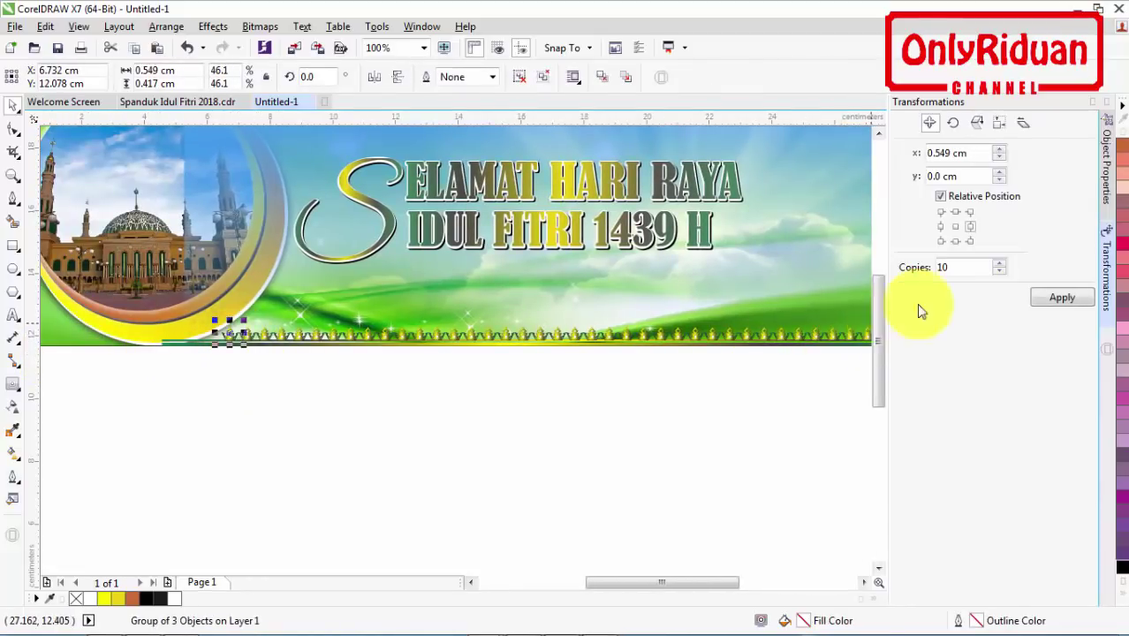
click(942, 227)
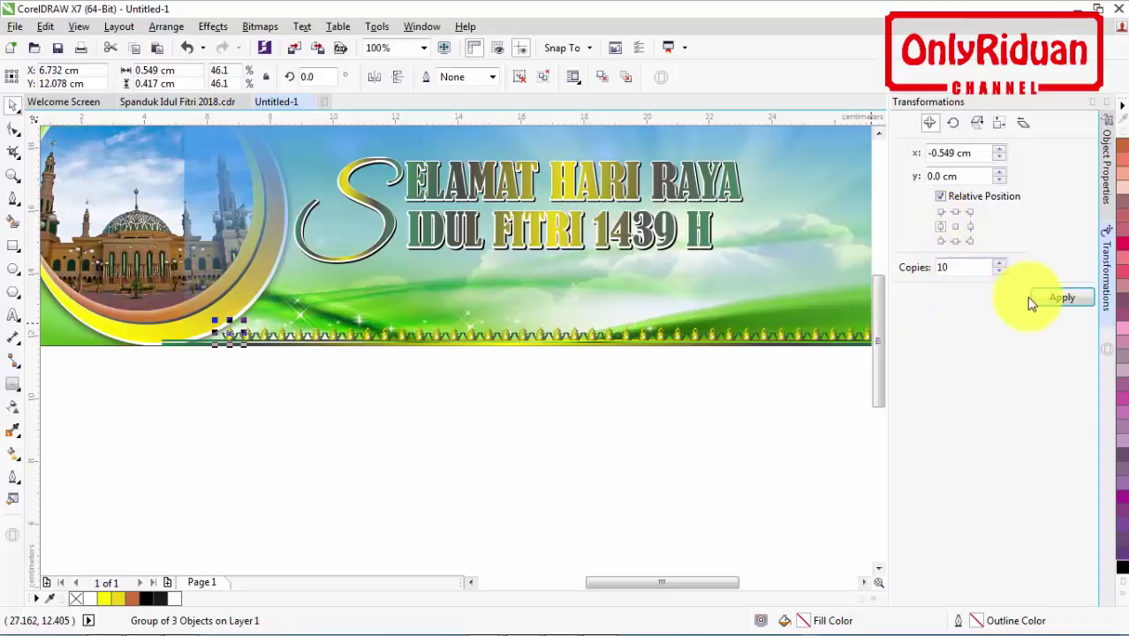
double_click(960, 267)
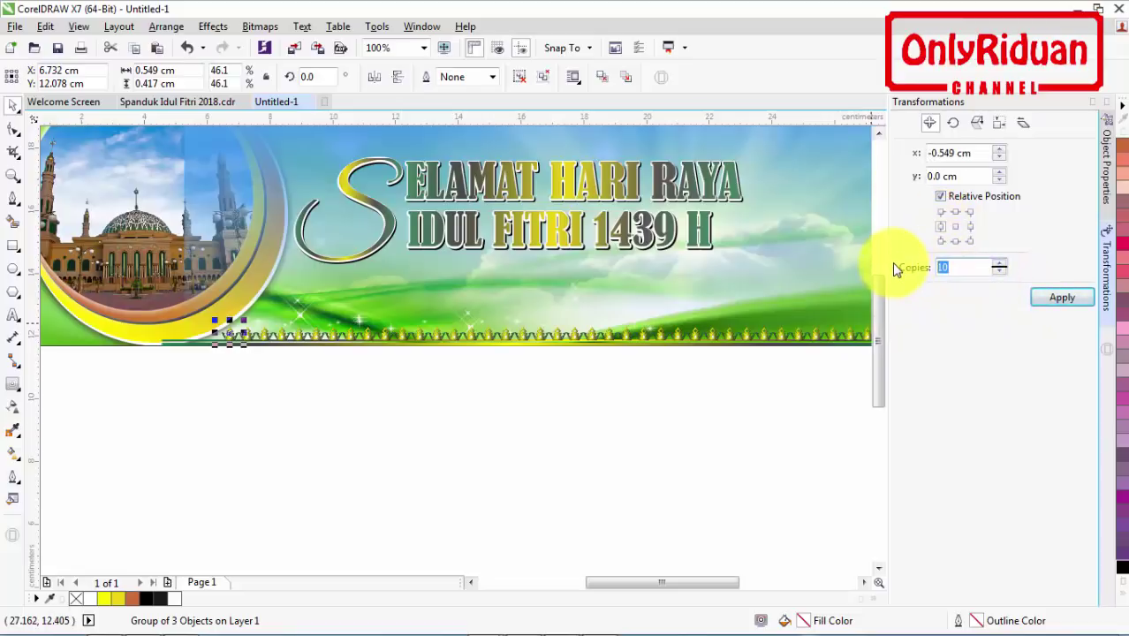
text(3)
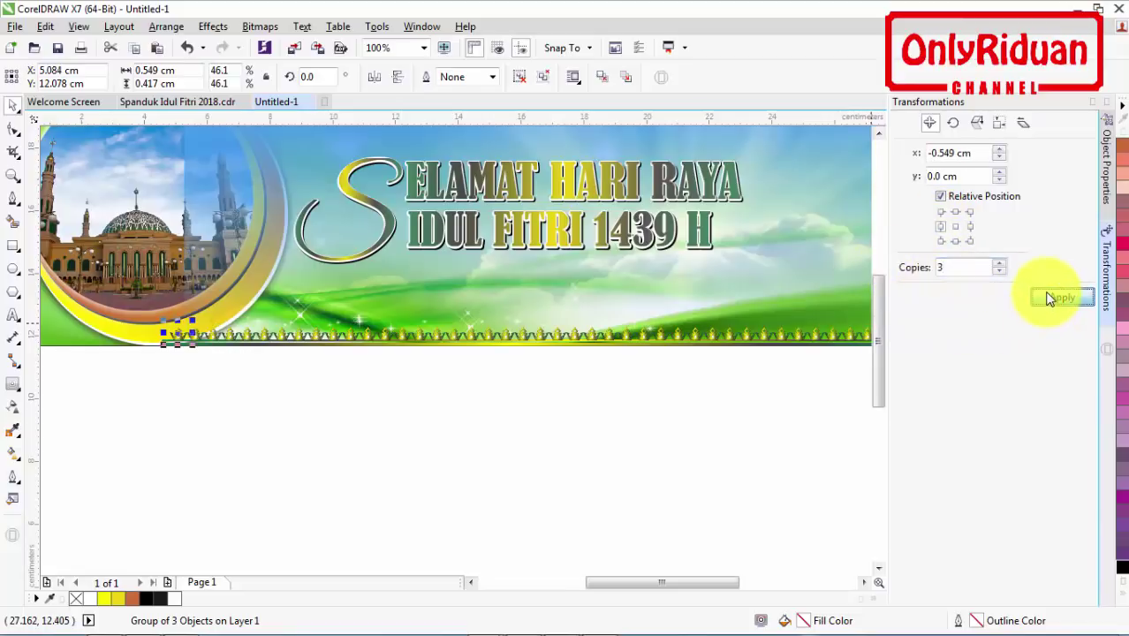
click(479, 416)
scroll(501, 410, down, 2)
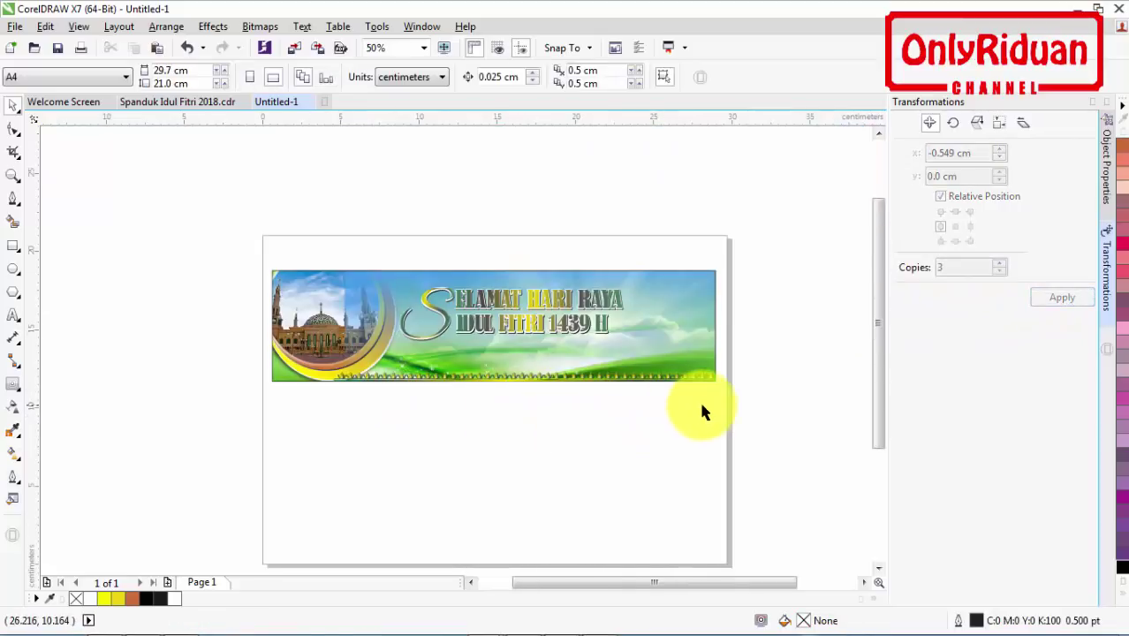
- Group all the crown ornaments and gradient bars along the banner's lower edge into one border object
scroll(727, 389, up, 2)
scroll(727, 386, up, 2)
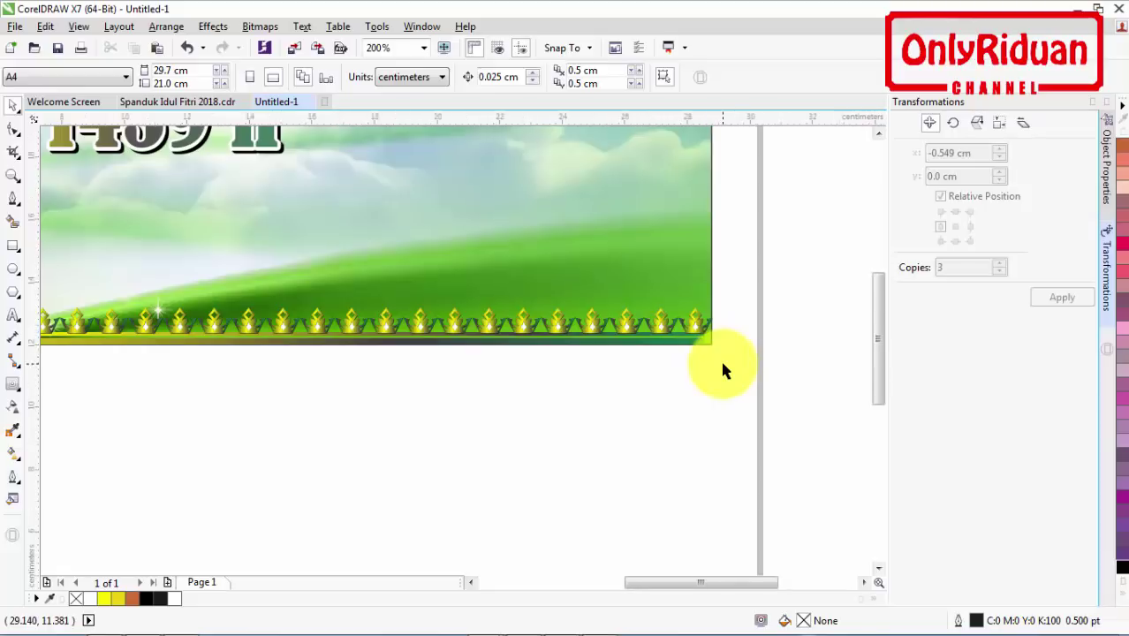
scroll(722, 368, down, 2)
scroll(721, 369, down, 2)
drag(737, 376, 323, 332)
click(719, 77)
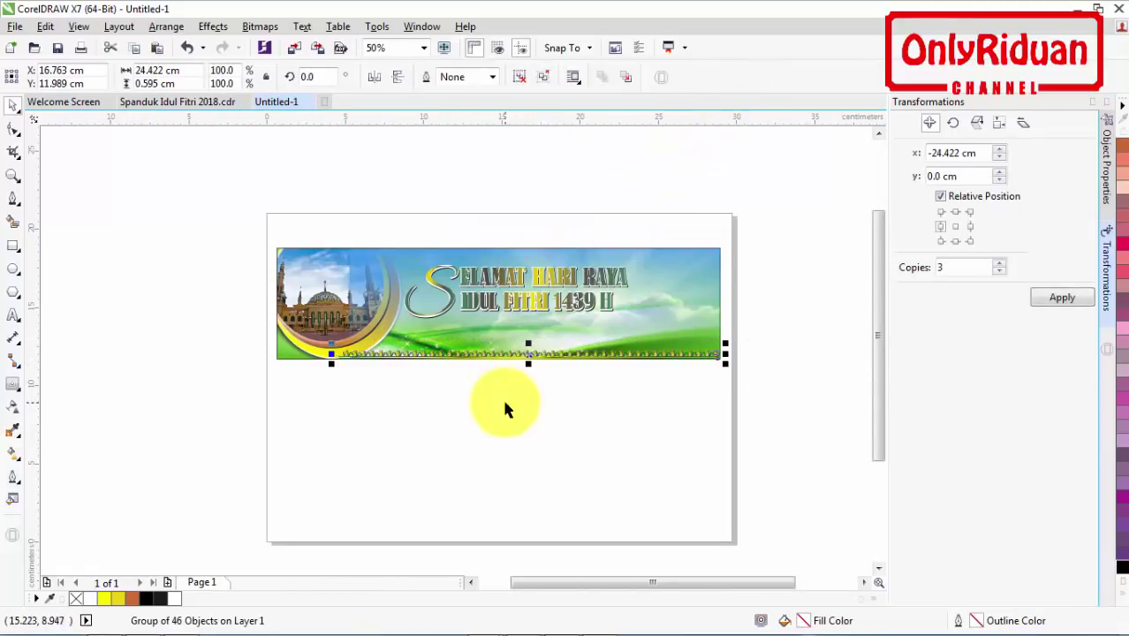
- Place a copy of the grouped ornament border along the banner's upper edge
scroll(505, 408, up, 2)
scroll(505, 408, up, 1)
scroll(505, 399, down, 2)
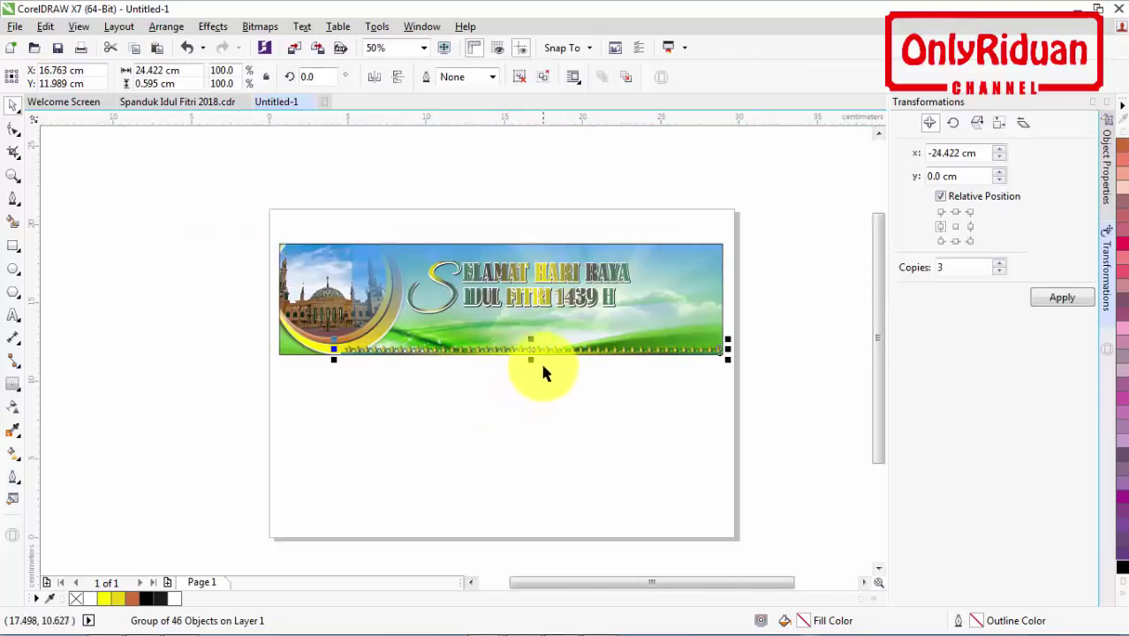
drag(533, 354, 541, 249)
scroll(708, 247, up, 2)
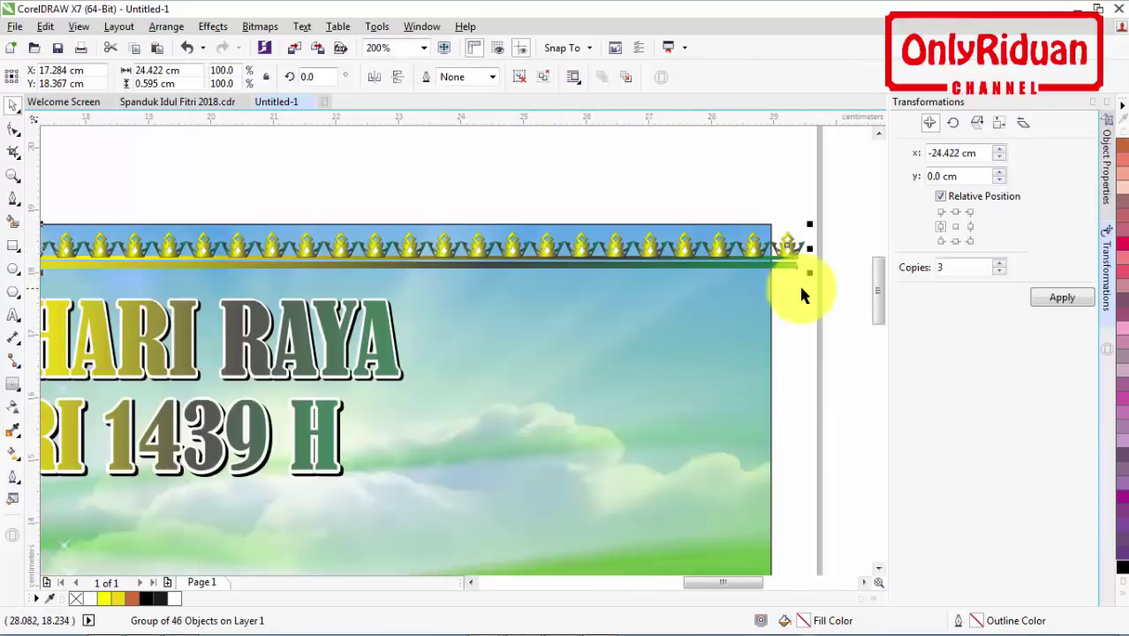
drag(796, 265, 796, 265)
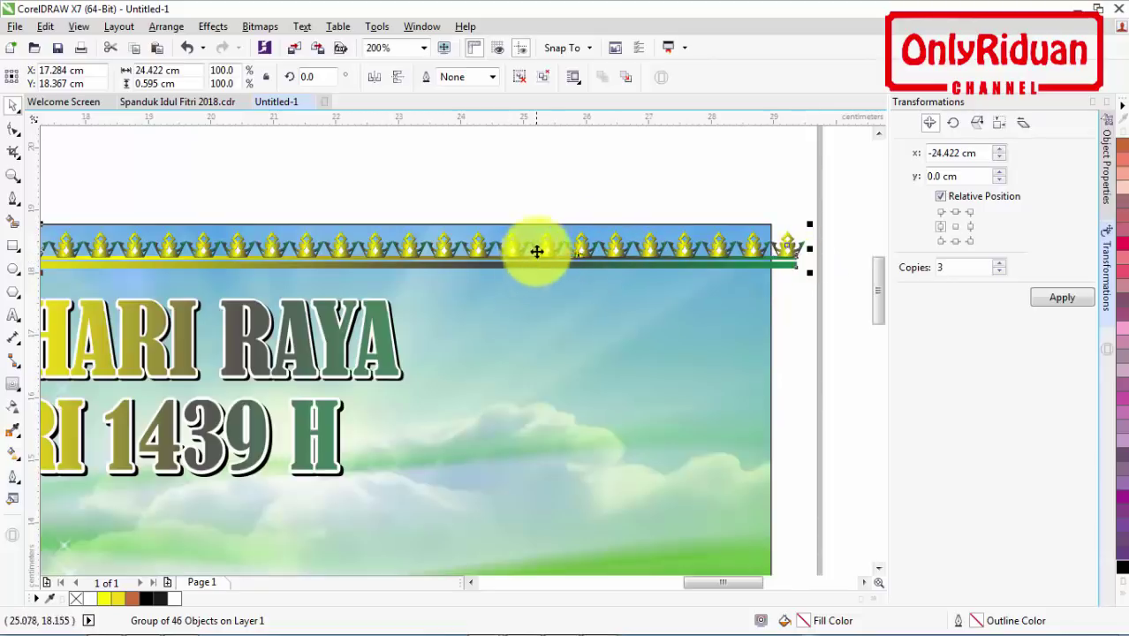
- Flip the upper border vertically and align its end with the banner's upper right corner
click(395, 81)
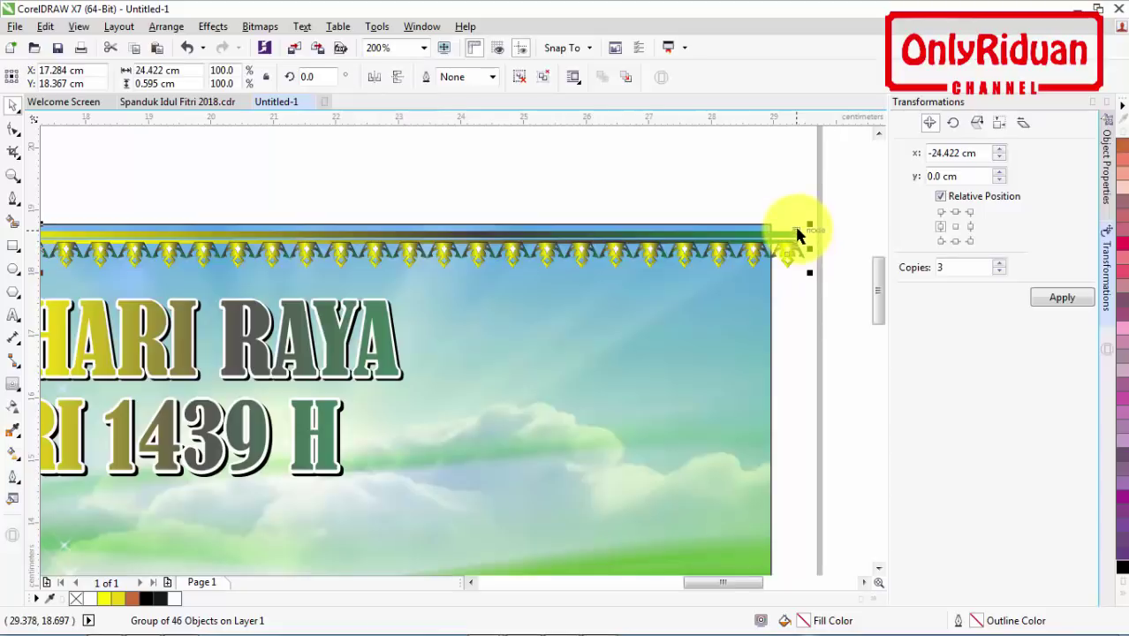
drag(795, 236, 756, 262)
scroll(756, 261, down, 1)
scroll(747, 276, down, 2)
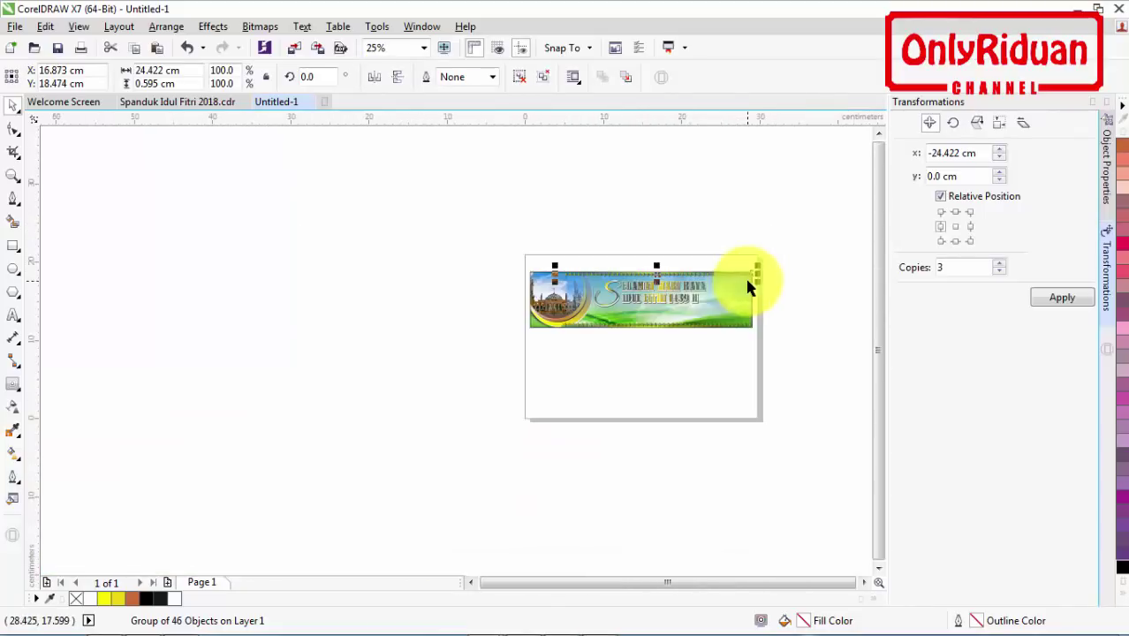
scroll(746, 283, up, 2)
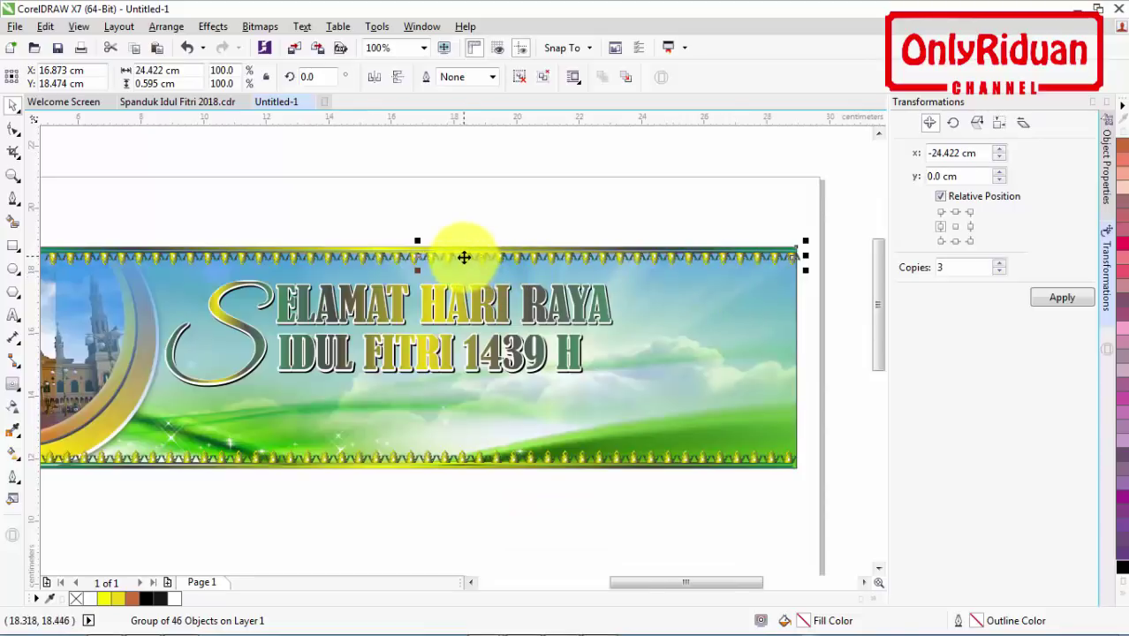
- PowerClip the upper ornament border inside the banner frame
right_click(464, 257)
click(501, 232)
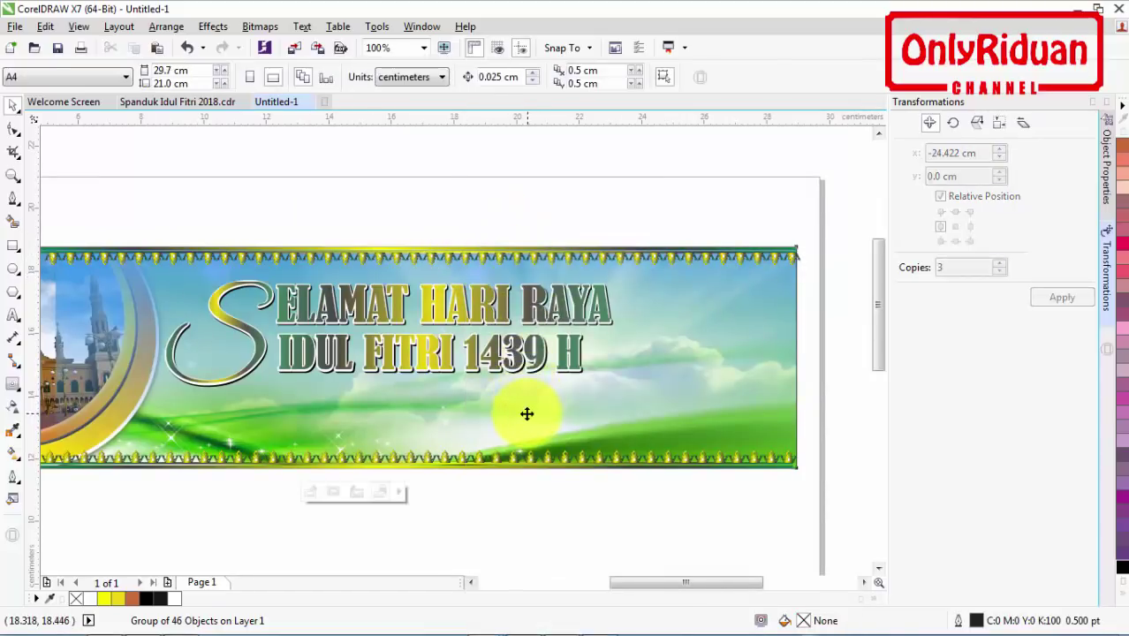
click(527, 413)
- Shift the lower ornament border right so its bar meets the banner's lower right corner
click(543, 463)
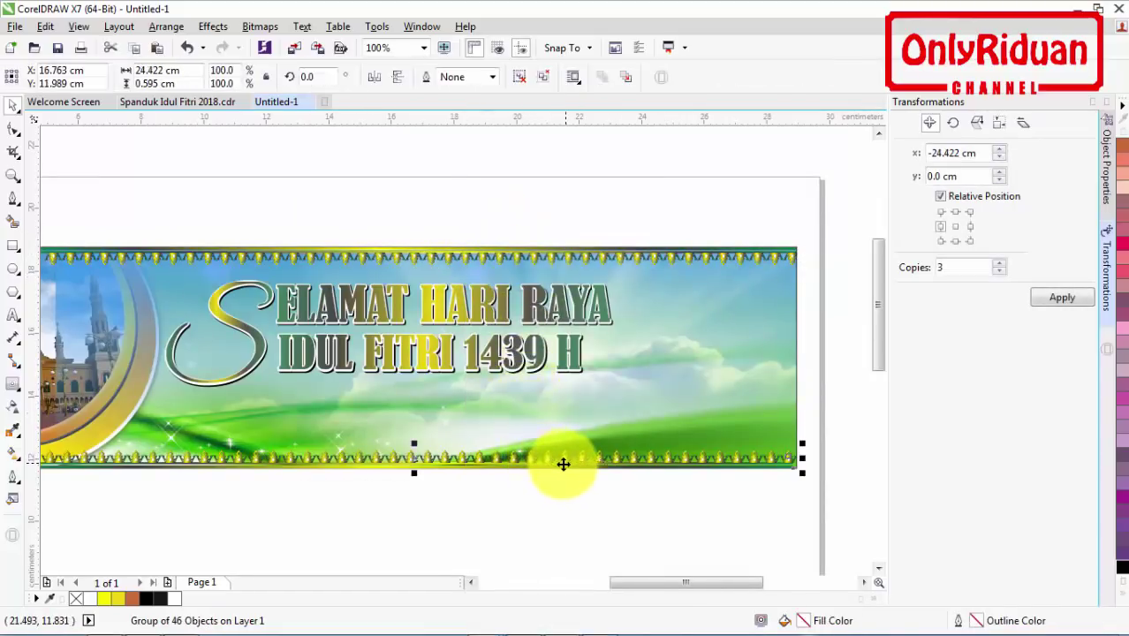
scroll(774, 480, up, 2)
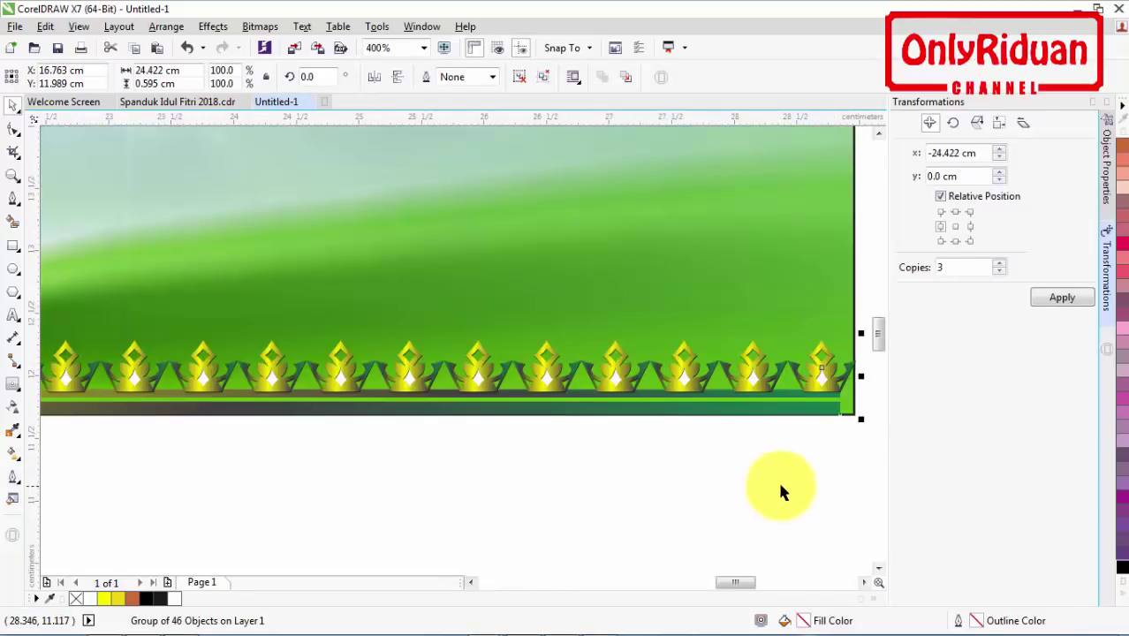
drag(840, 411, 855, 413)
scroll(775, 430, down, 2)
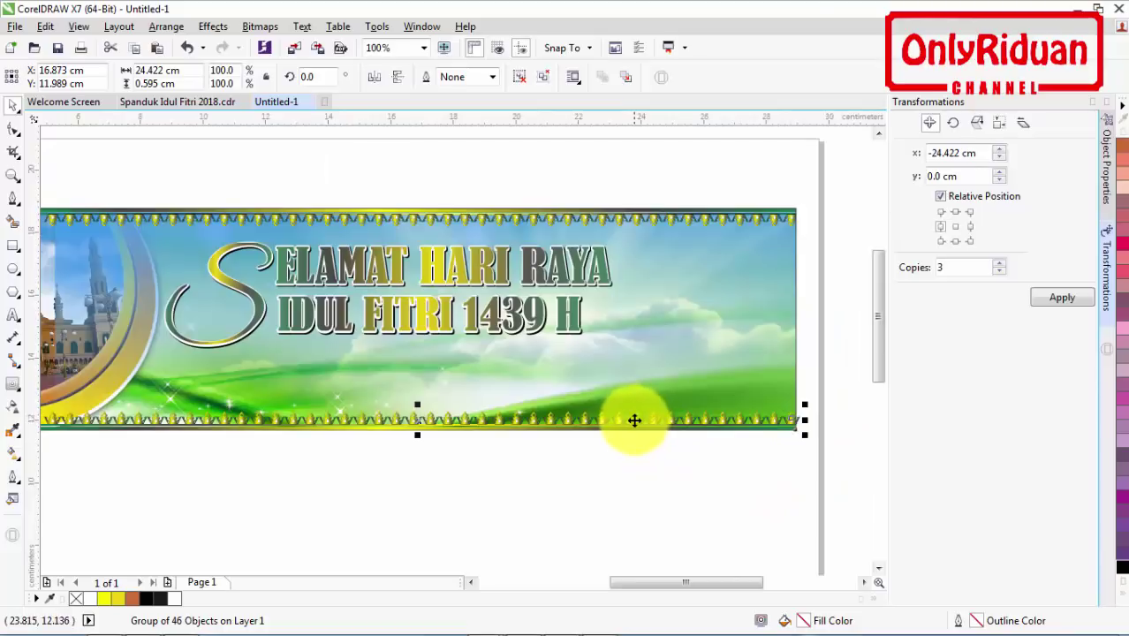
- PowerClip the lower ornament border inside the banner frame
right_click(635, 419)
click(680, 18)
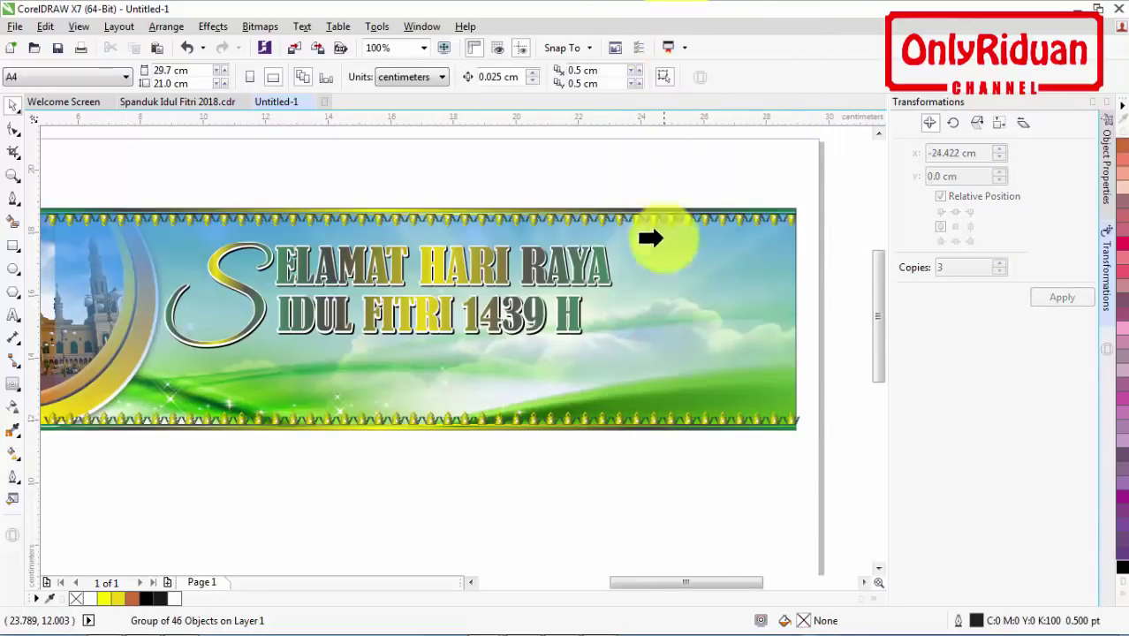
click(634, 380)
- Open the banner's PowerClip contents for editing
scroll(471, 583, left, 3)
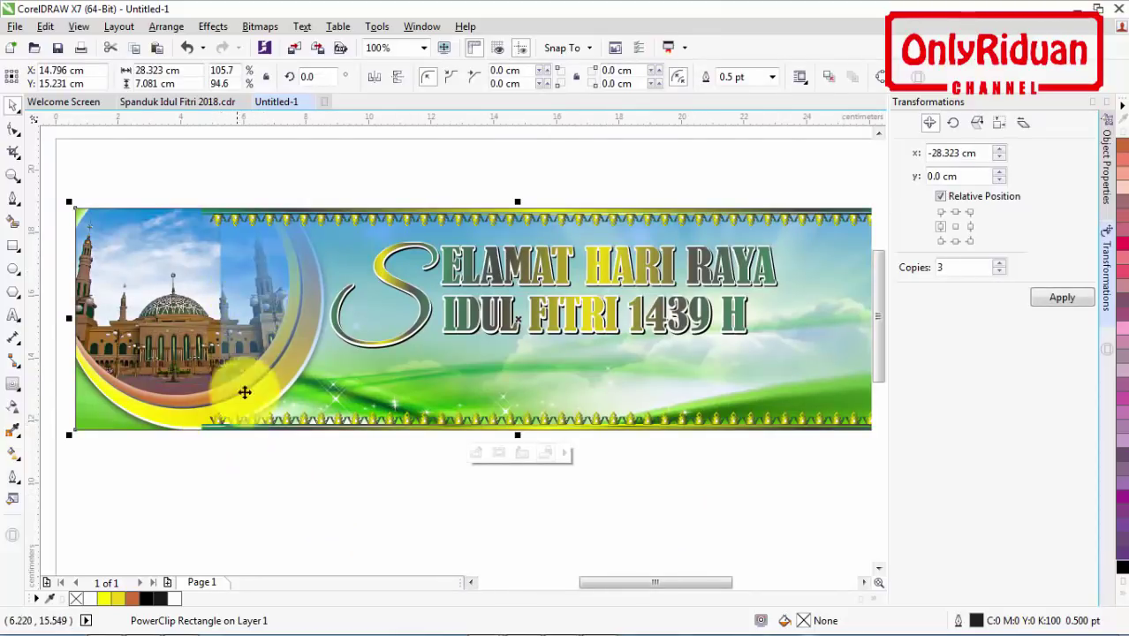
click(246, 455)
click(249, 424)
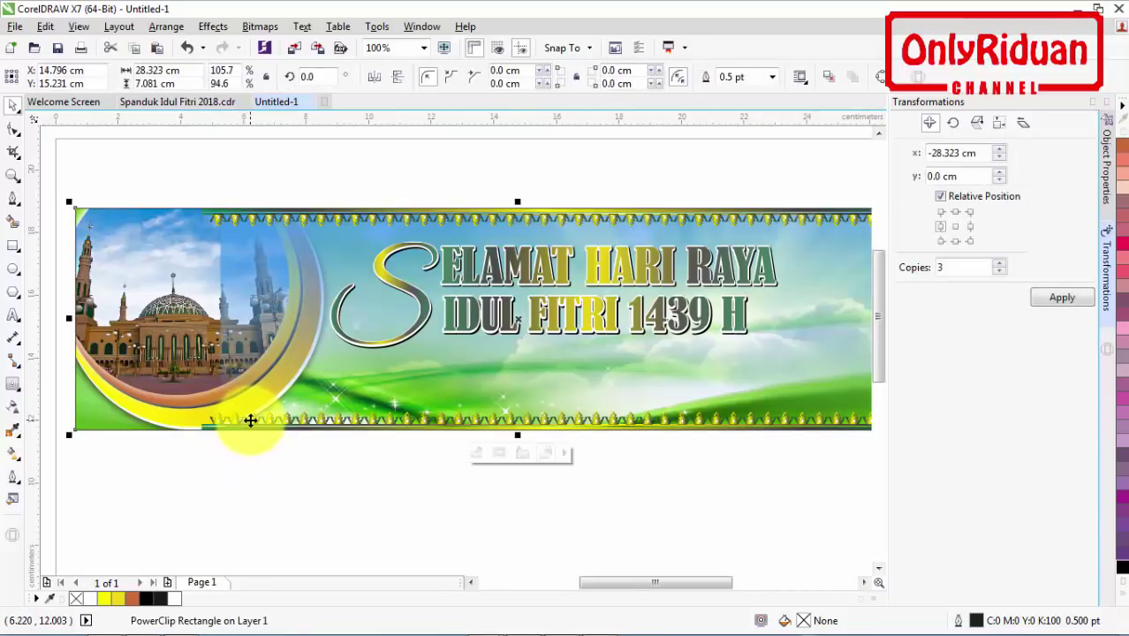
right_click(251, 422)
click(303, 195)
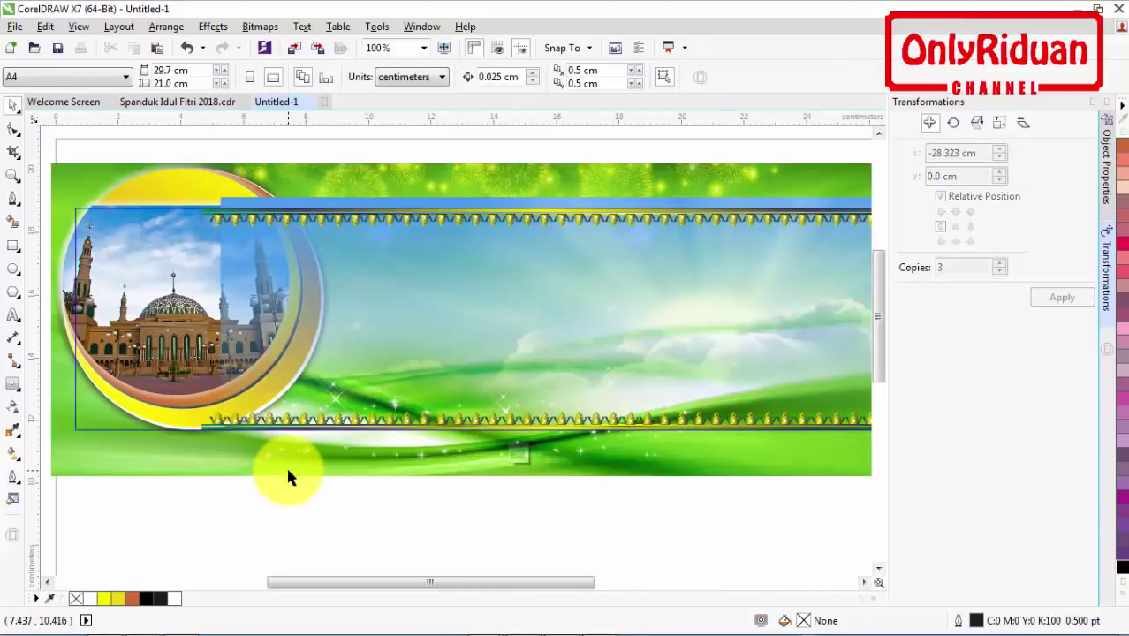
- Send the cloudy sky image inside the PowerClip backward so it lies behind the mosque photo and crescent
click(286, 465)
click(374, 284)
click(350, 536)
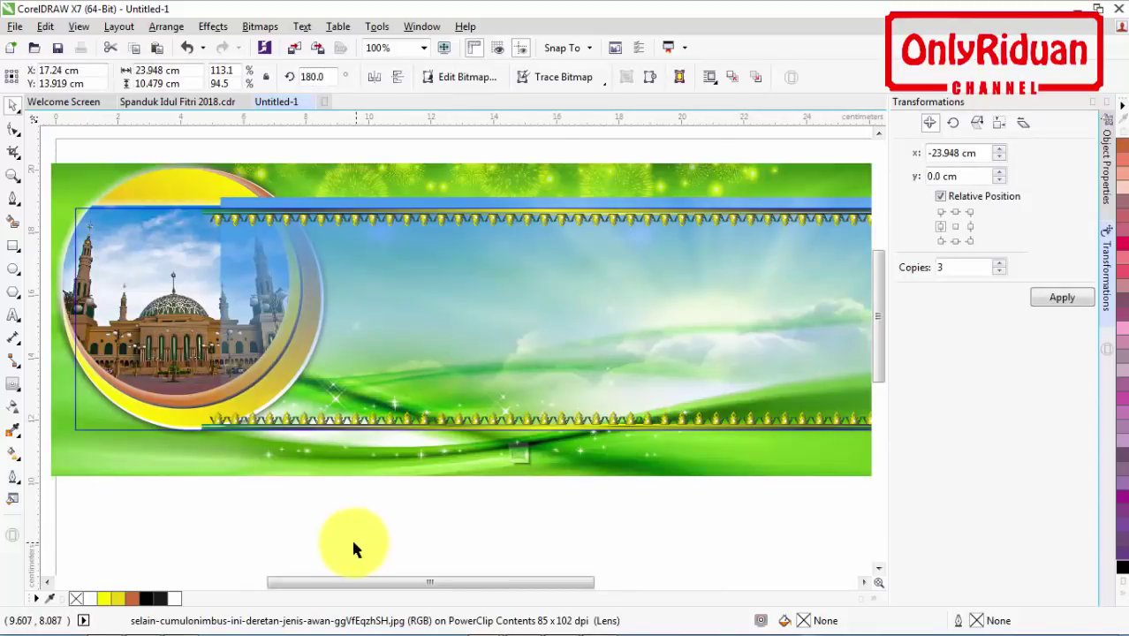
click(386, 288)
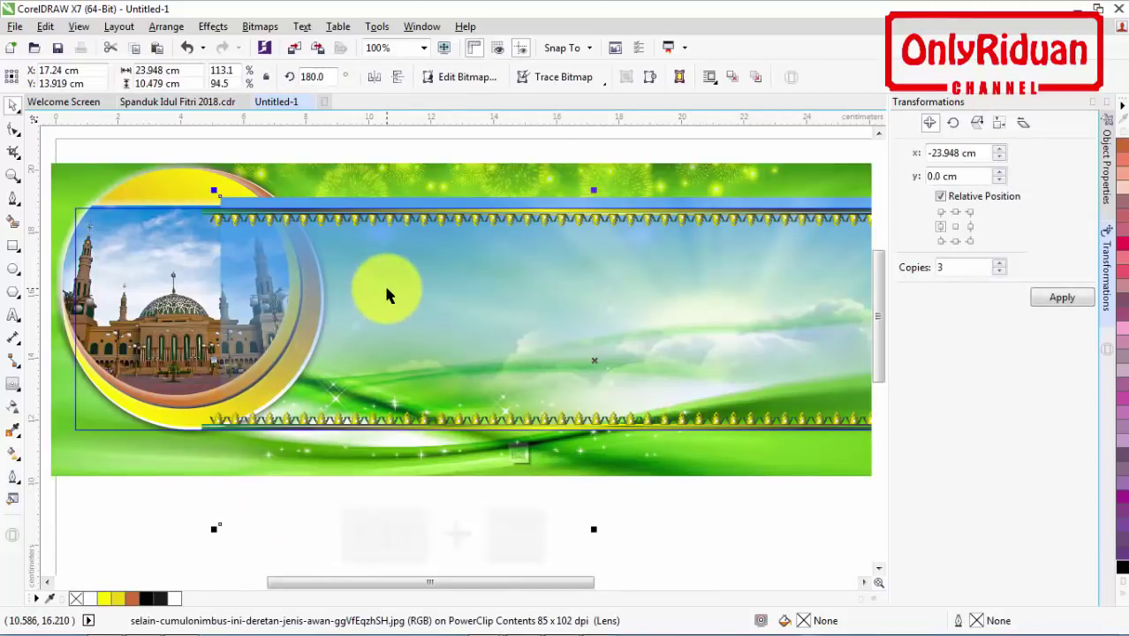
key(ctrl+Page_Down)
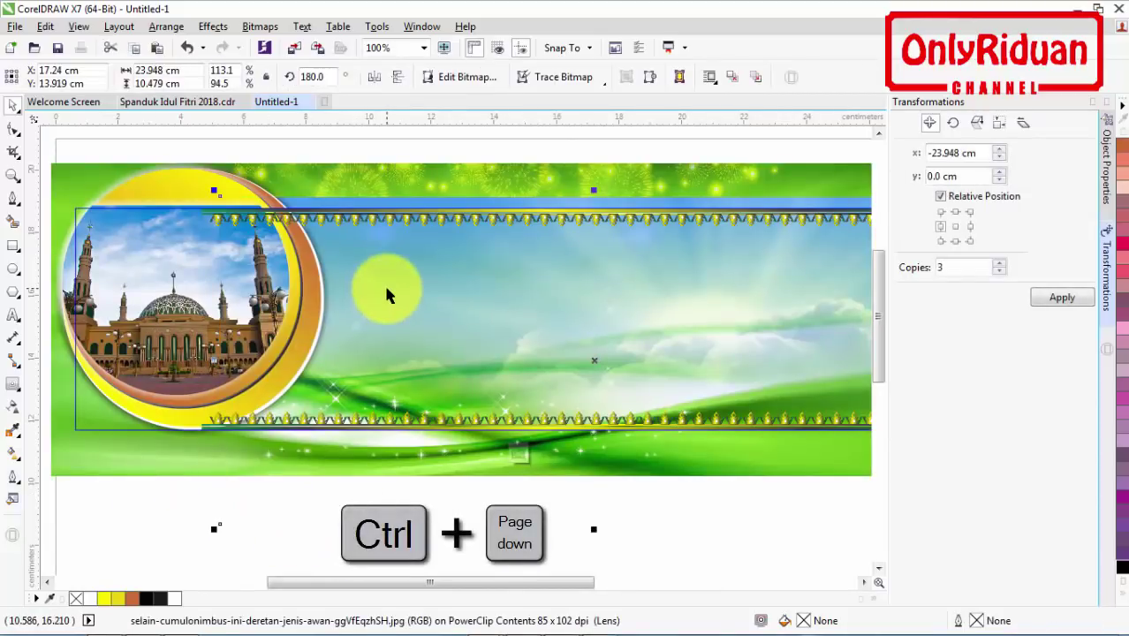
- Send the lower and upper ornament borders backward behind the crescent and finish editing the PowerClip
click(215, 425)
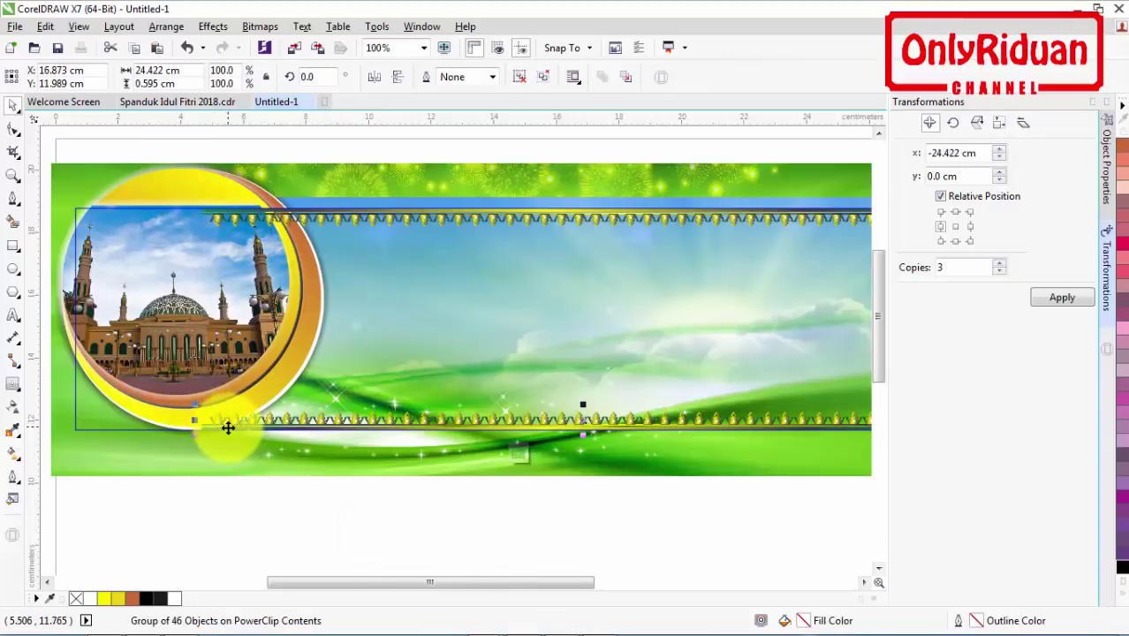
key(ctrl+Page_Down)
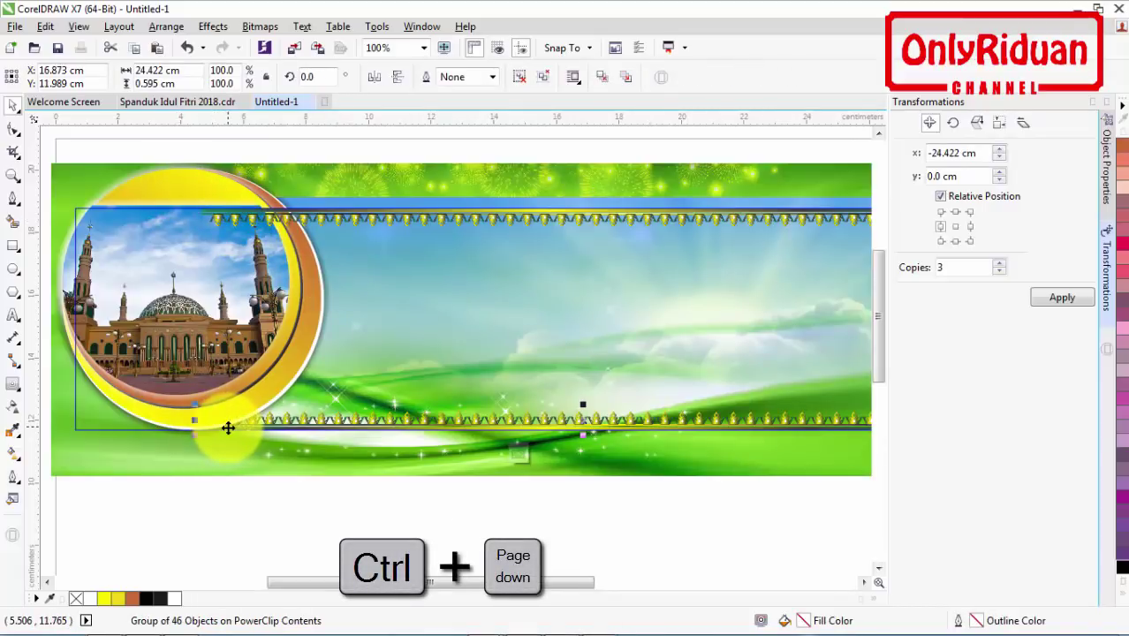
click(287, 218)
key(ctrl+Page_Down)
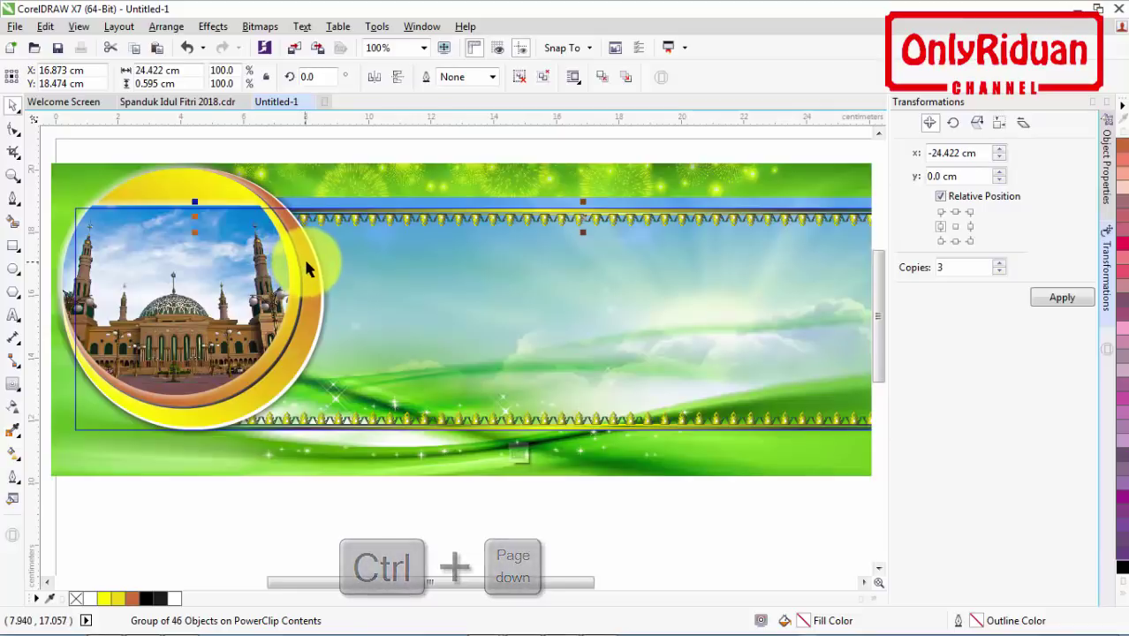
right_click(303, 256)
click(366, 258)
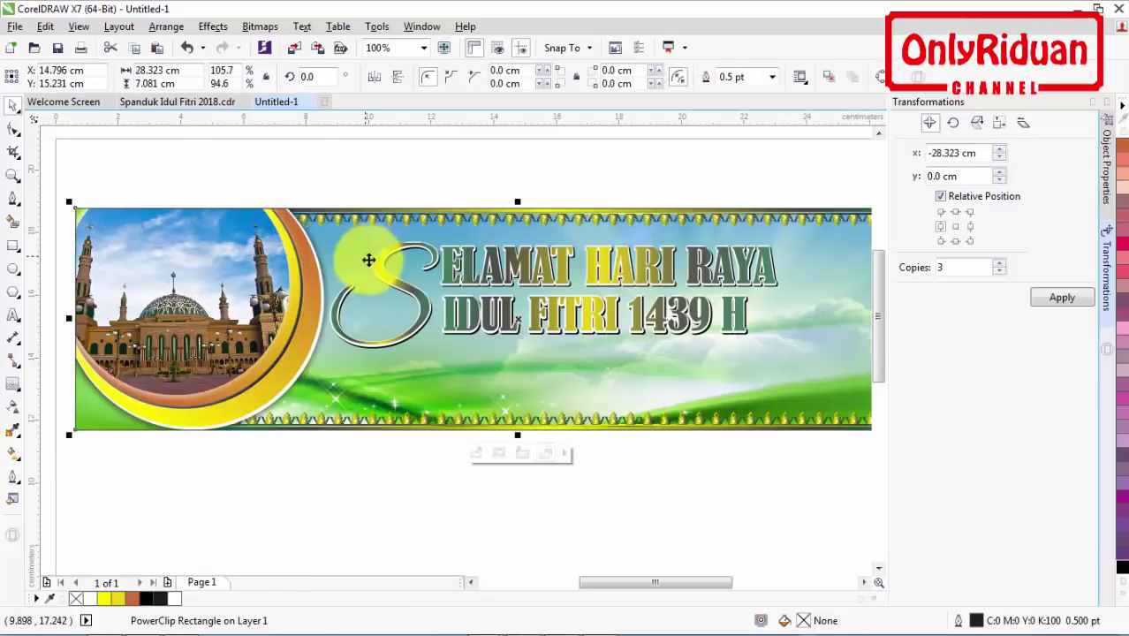
scroll(487, 385, down, 2)
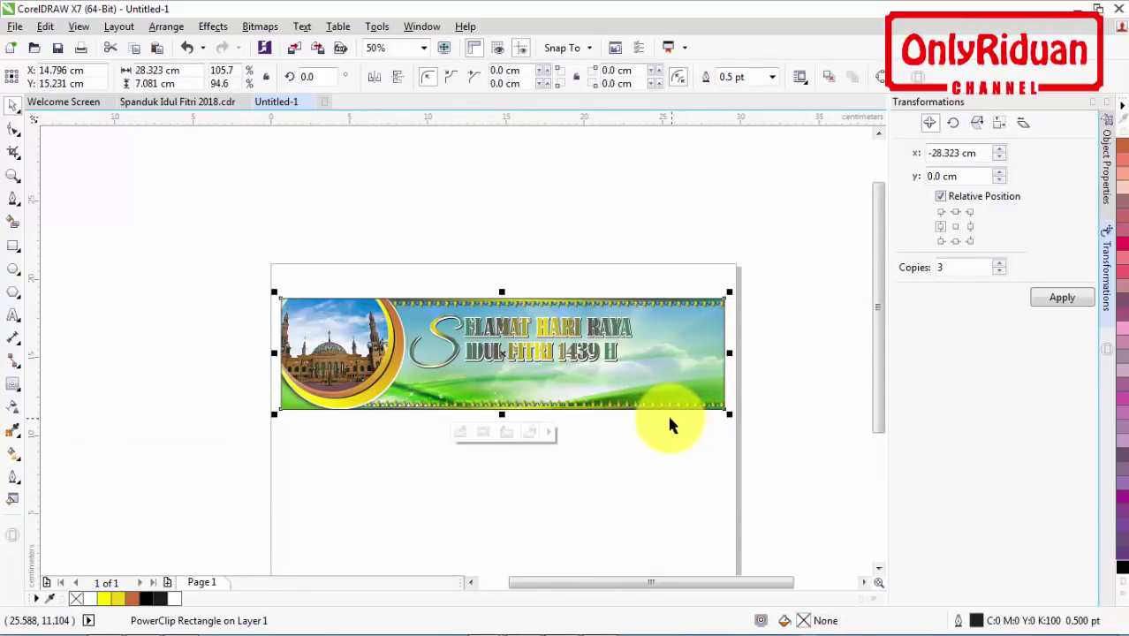
- Copy the hanging ketupat pair at the right end of the banner in Spanduk Idul Fitri 2018.cdr into Untitled-1 and place it at the banner's upper right
click(195, 103)
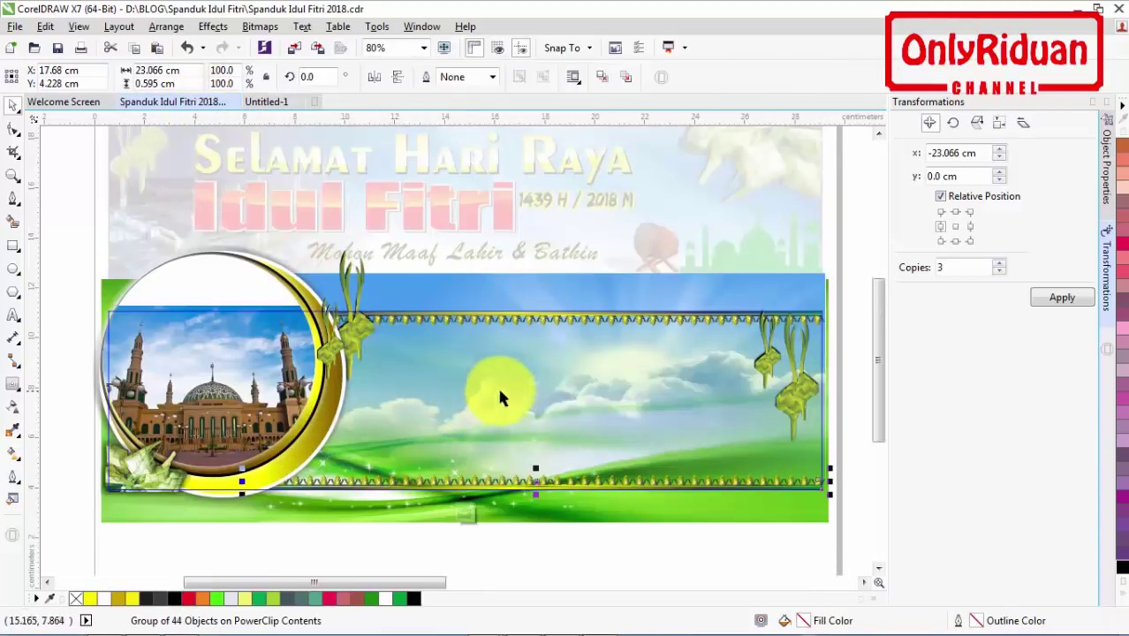
click(848, 447)
drag(851, 449, 706, 276)
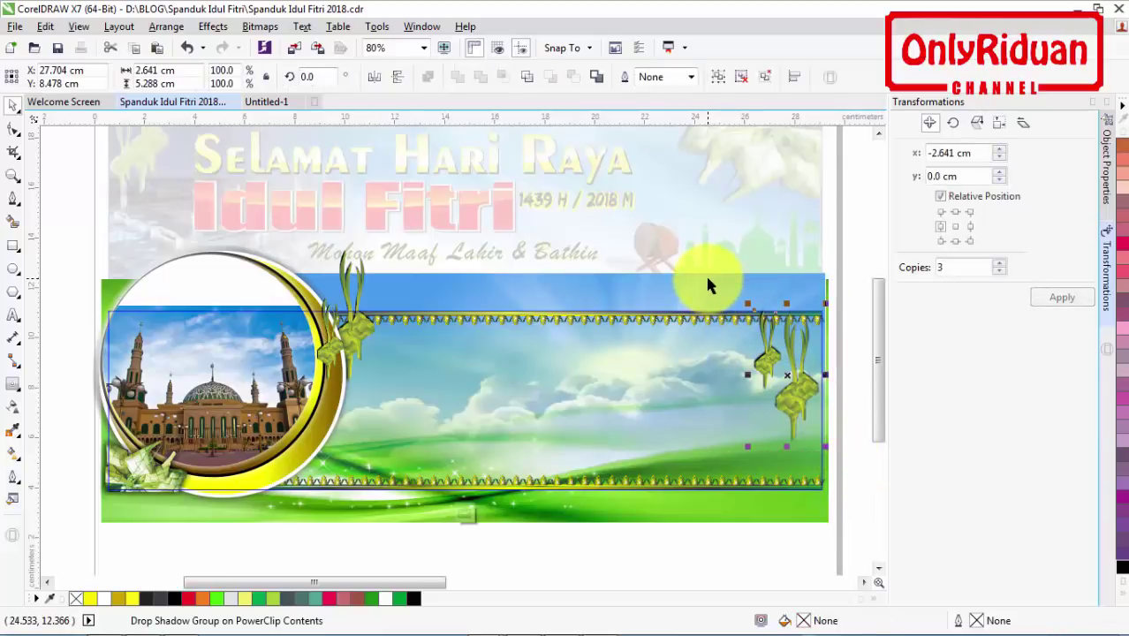
click(267, 102)
key(ctrl+v)
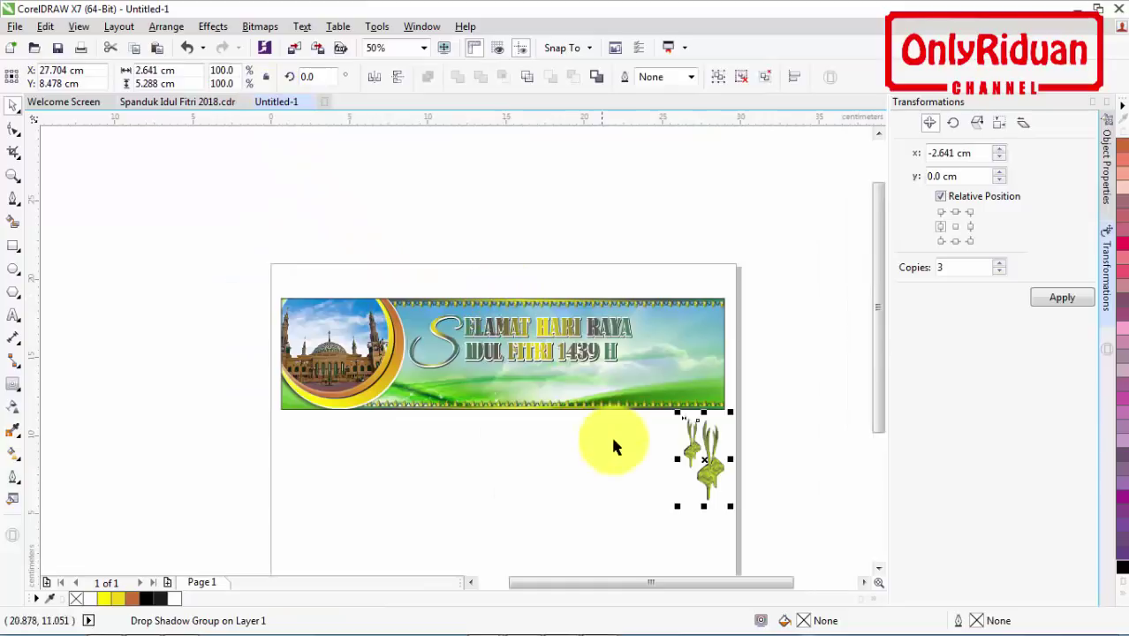
drag(706, 459, 704, 341)
click(765, 322)
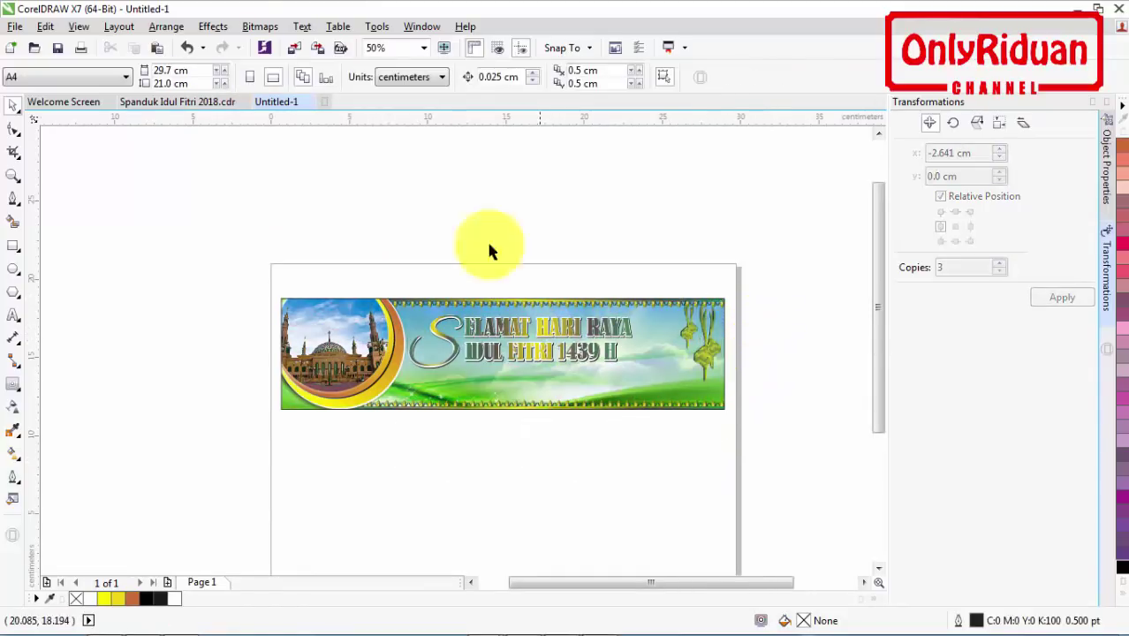
- Return to Spanduk Idul Fitri 2018.cdr and finish editing the lower banner's PowerClip
click(221, 103)
click(445, 369)
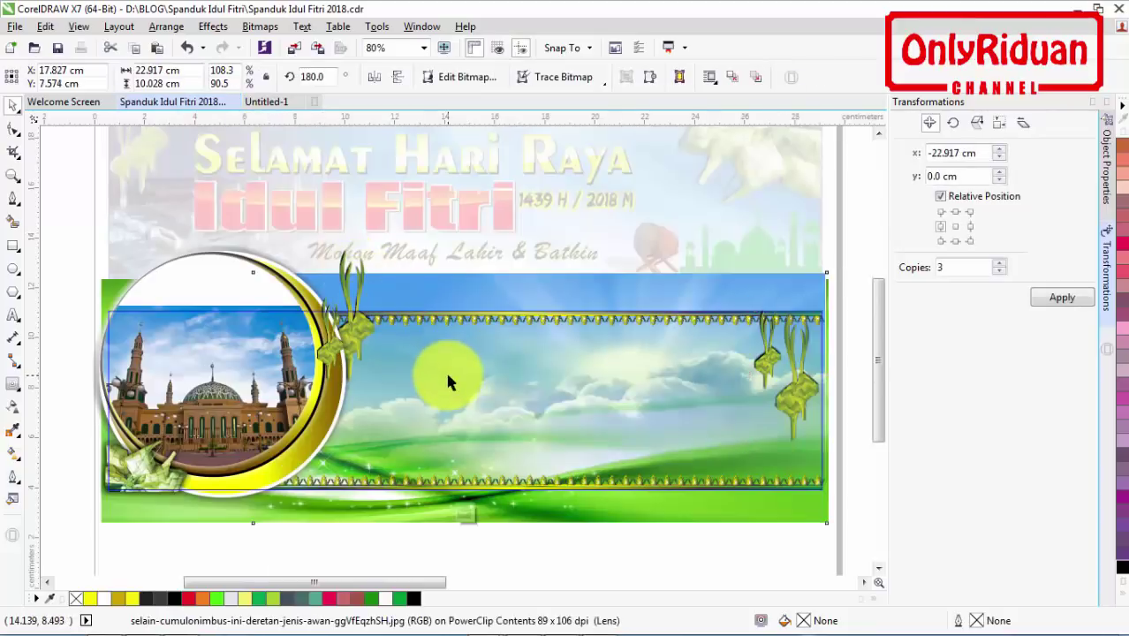
right_click(445, 370)
click(491, 258)
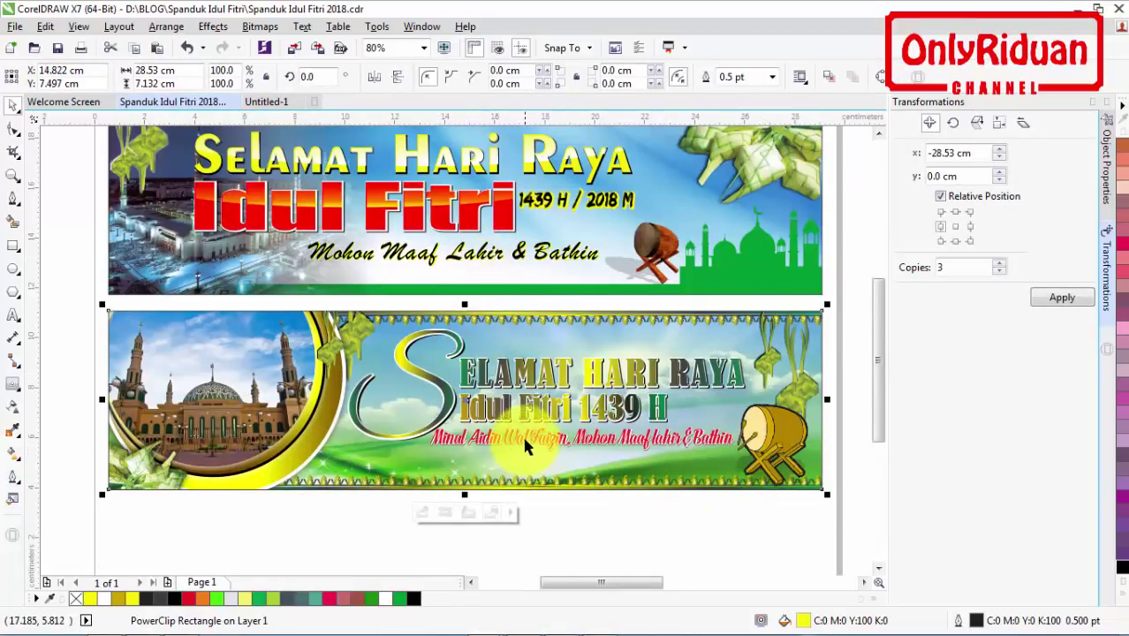
click(764, 517)
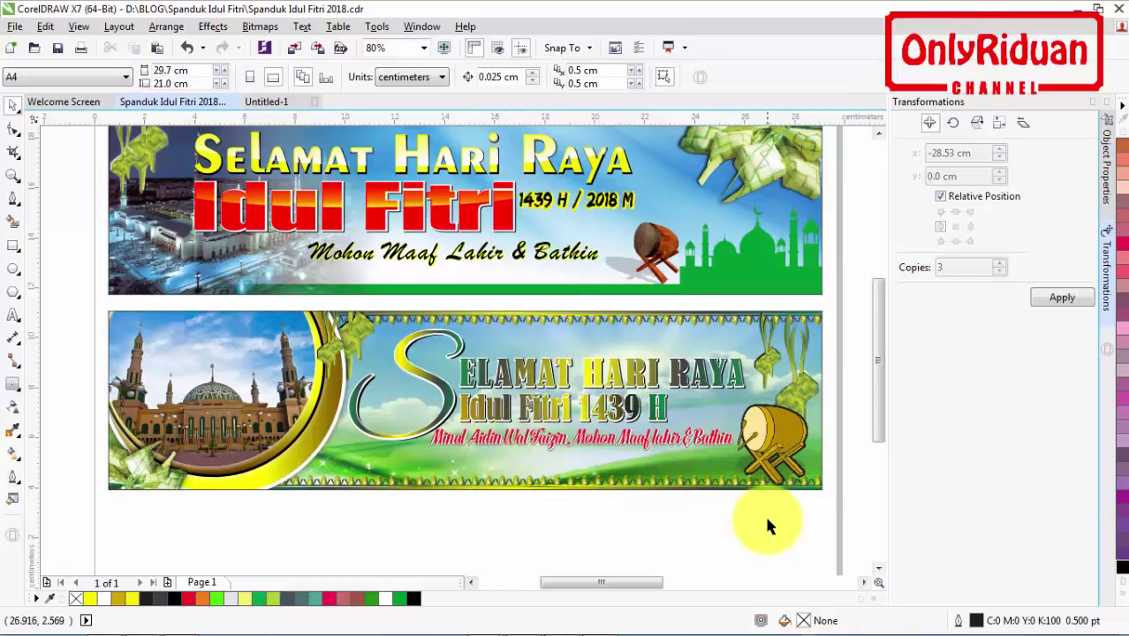
- Copy the red "Minal Aidin Wal Faizin, Mohon Maaf lahir & Bathin" text into Untitled-1 and place it beneath the "IDUL FITRI 1439 H" line
drag(418, 422, 419, 421)
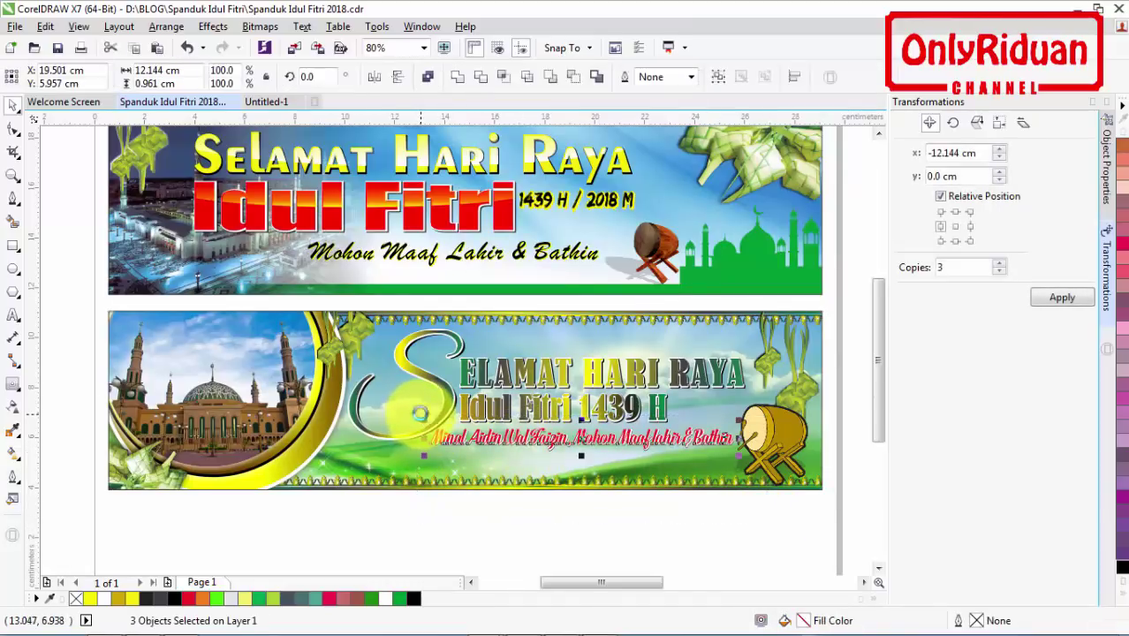
click(261, 96)
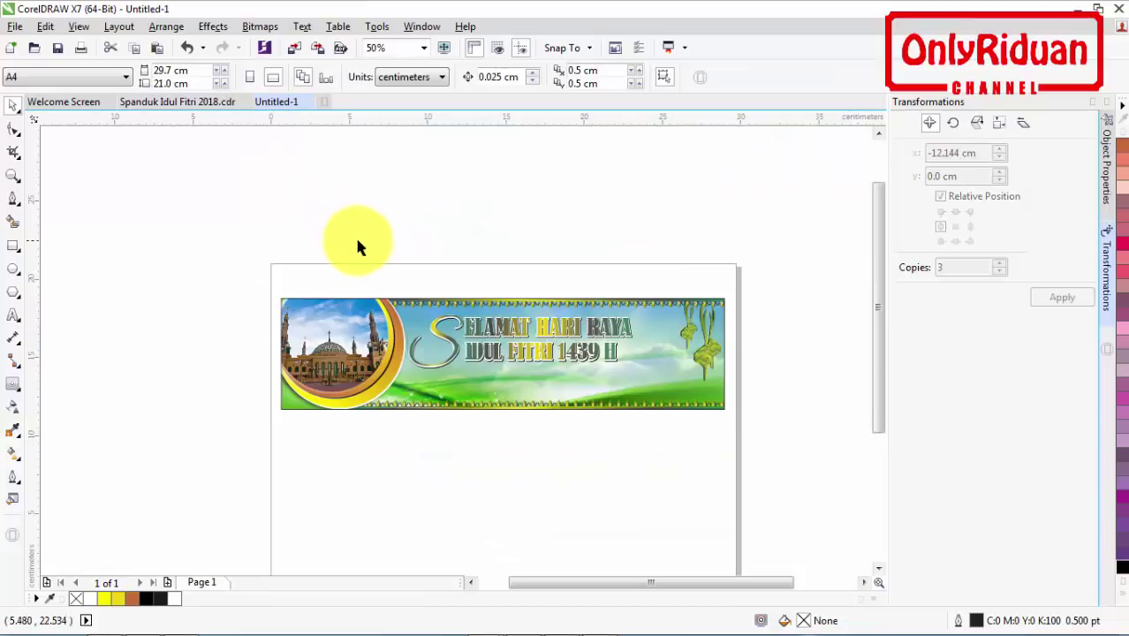
key(ctrl+v)
drag(567, 492, 541, 379)
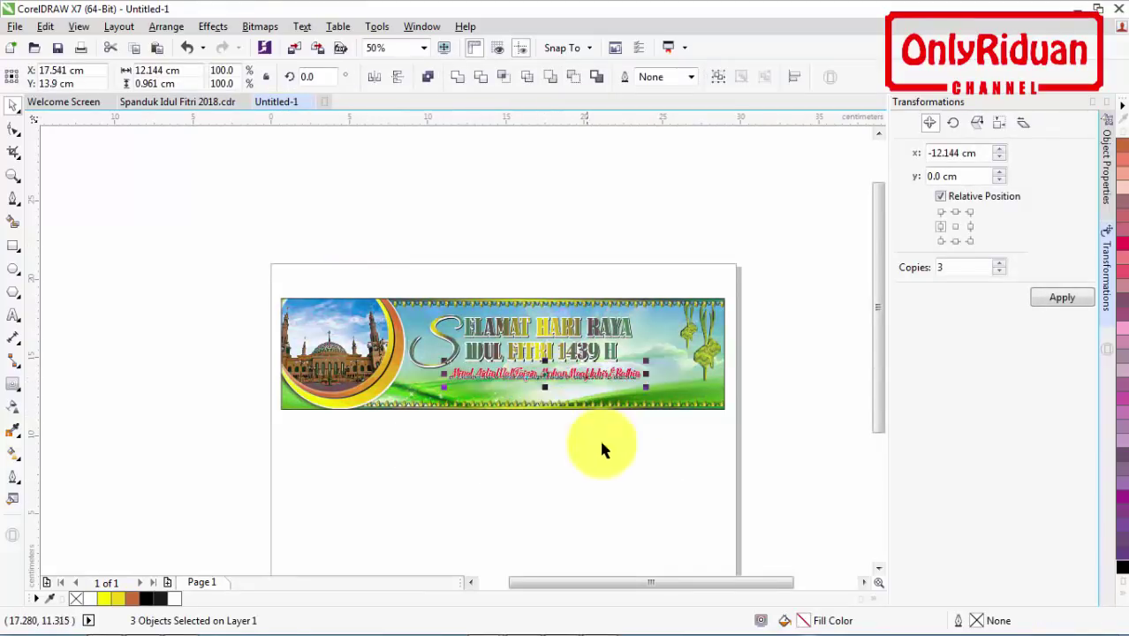
- Import the bedug drum image and place it below the banner at about 3.8 cm square
click(18, 29)
click(55, 277)
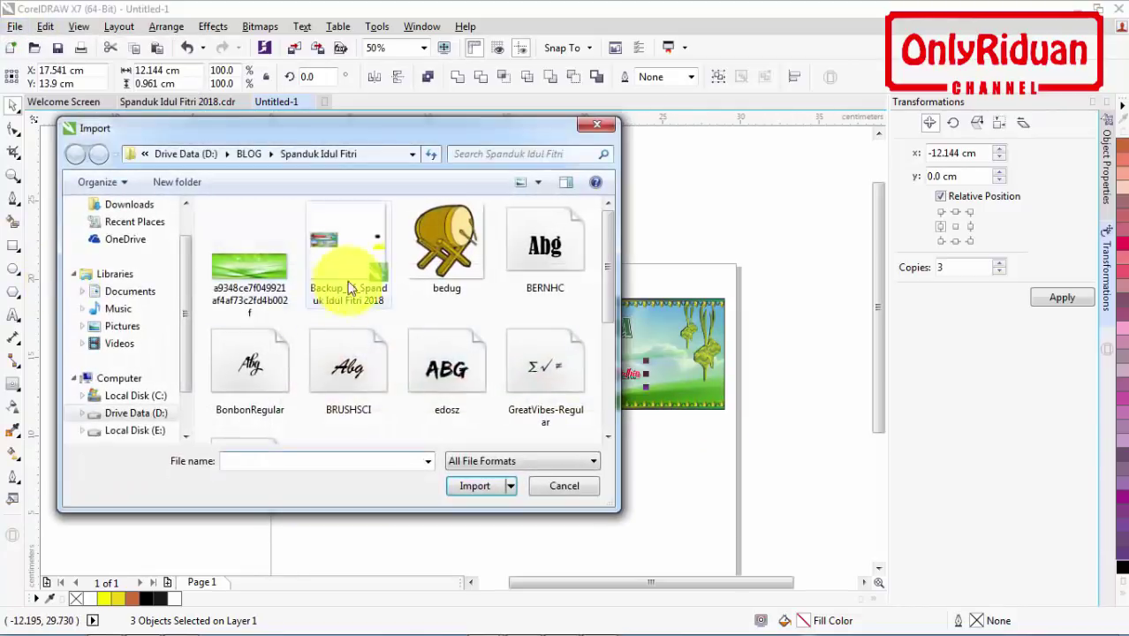
click(444, 249)
click(475, 486)
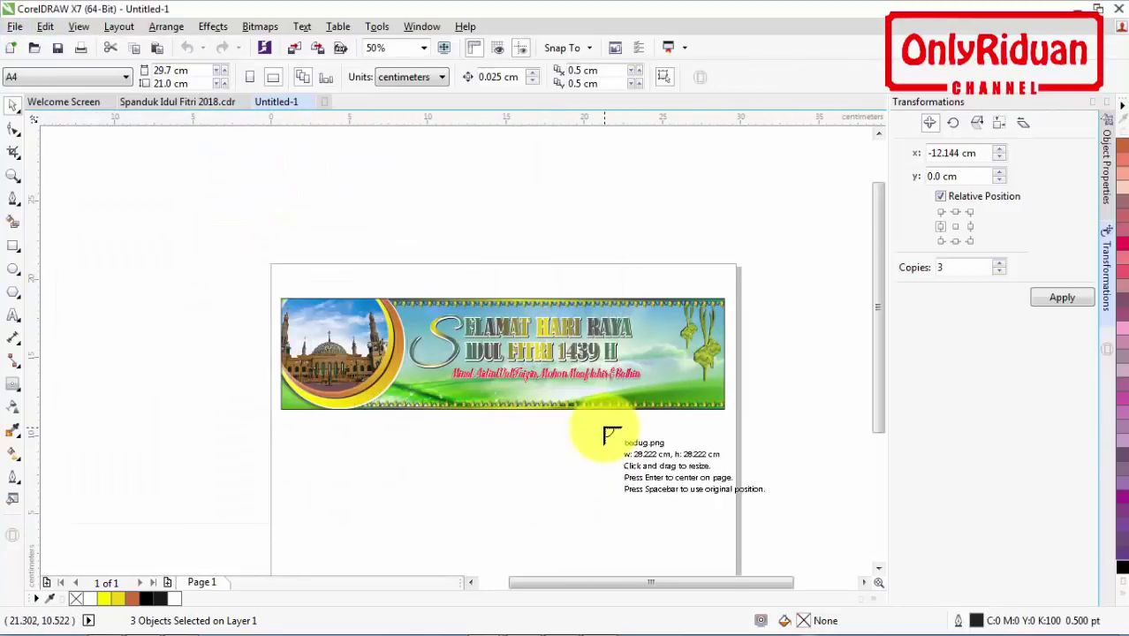
drag(604, 434, 665, 477)
scroll(638, 463, up, 1)
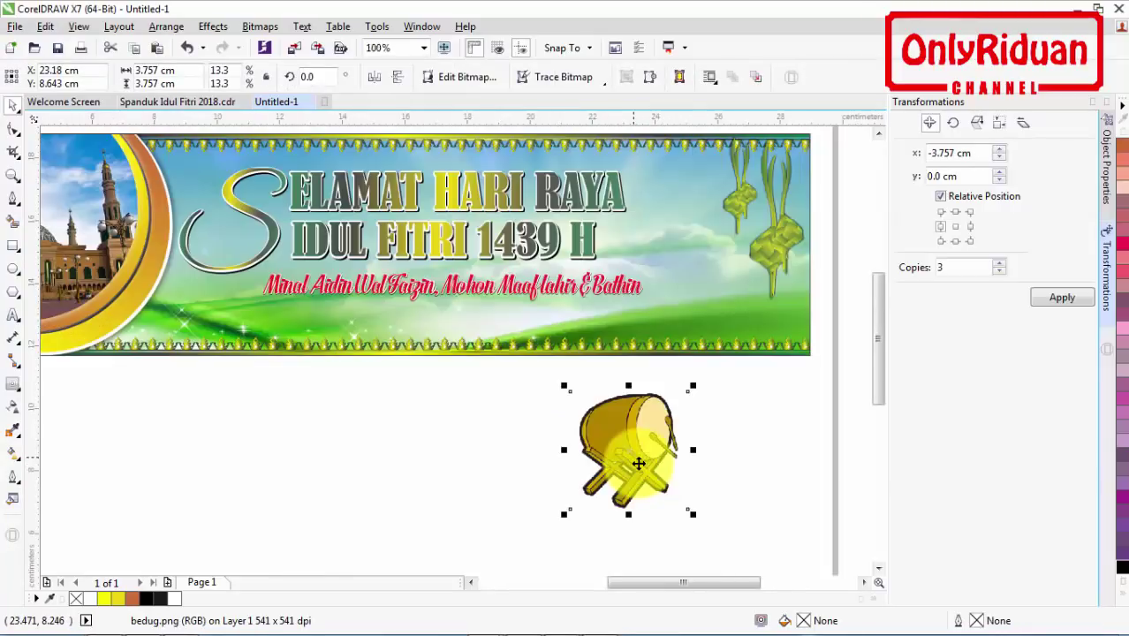
- Mirror the drum horizontally, move it to the banner's lower right beside the ketupat, and compare it with the reference banner
click(373, 76)
drag(635, 436, 720, 265)
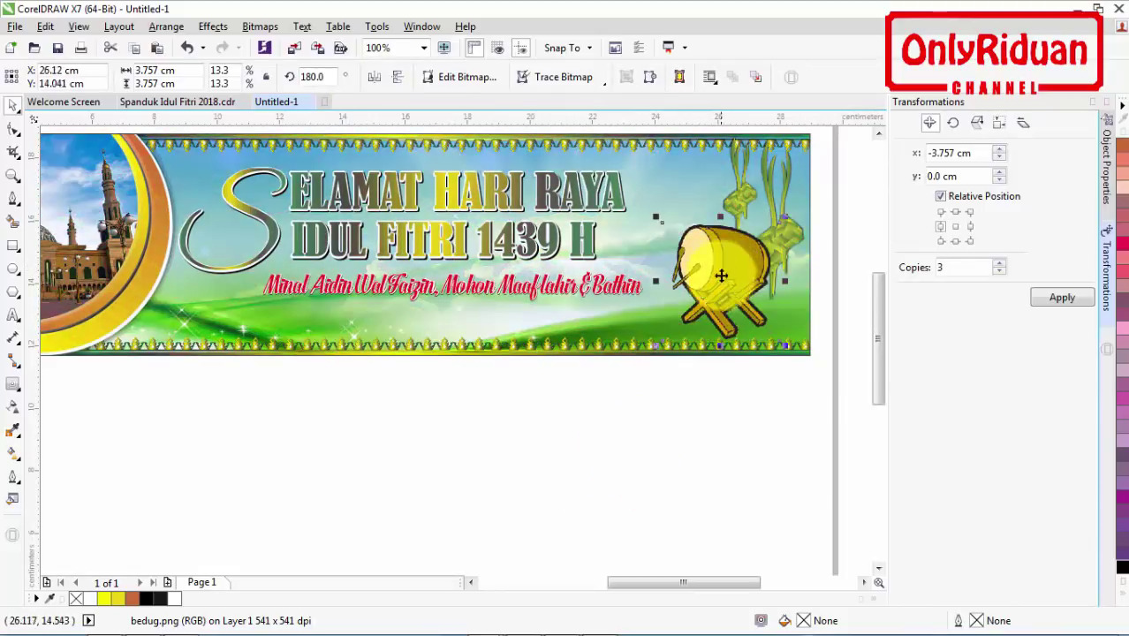
click(196, 104)
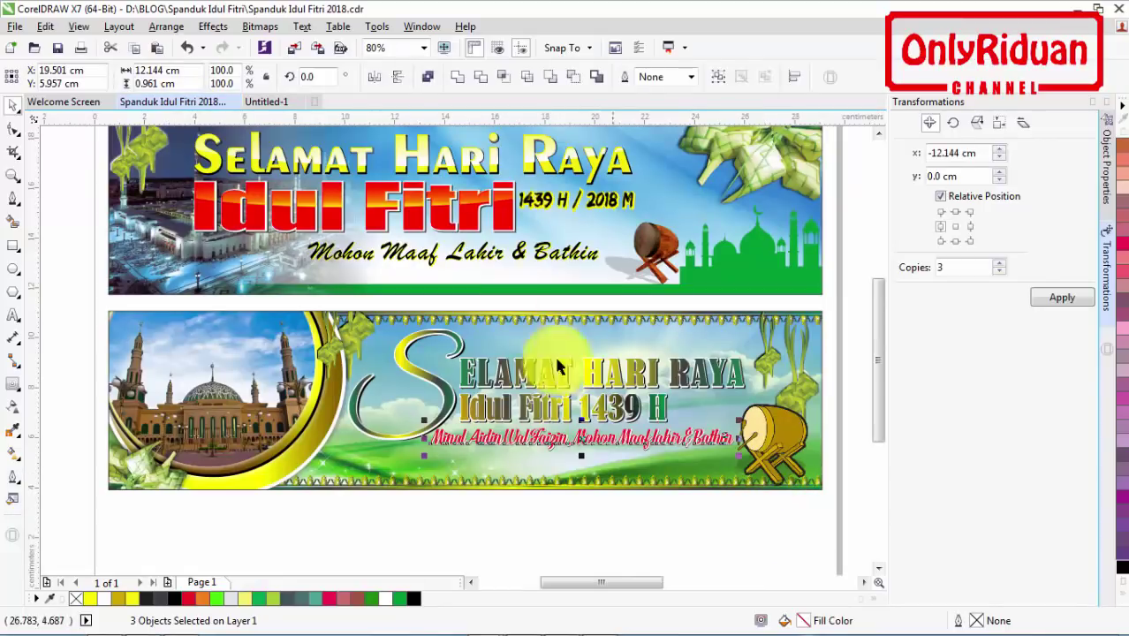
click(267, 102)
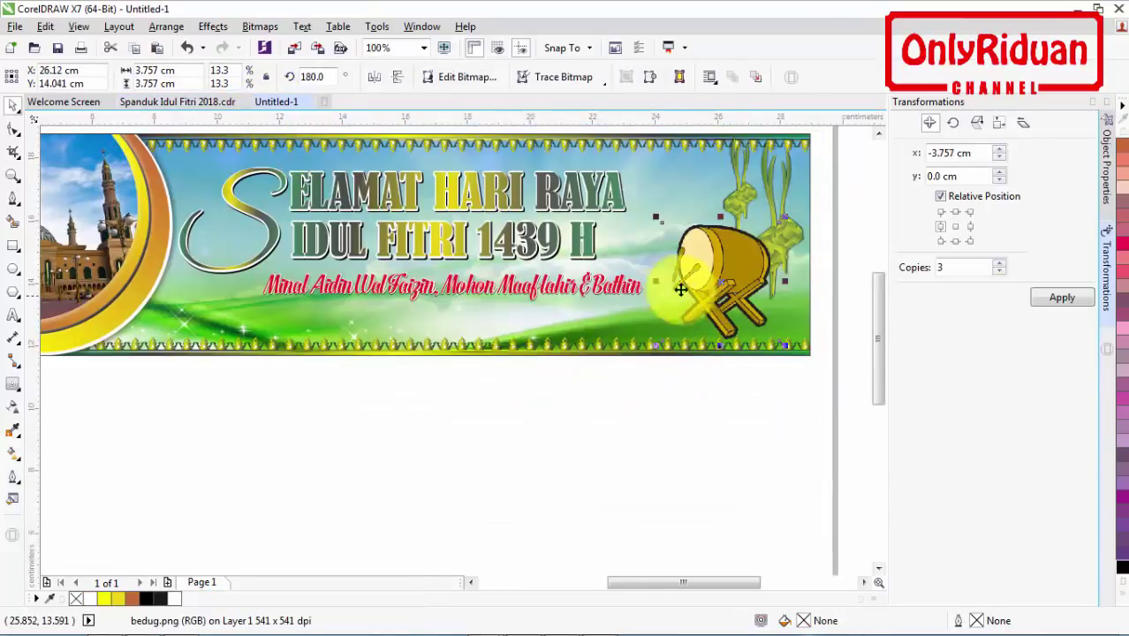
- Apply a Perspective Top Left drop shadow to the drum and shorten the shadow slightly
click(20, 393)
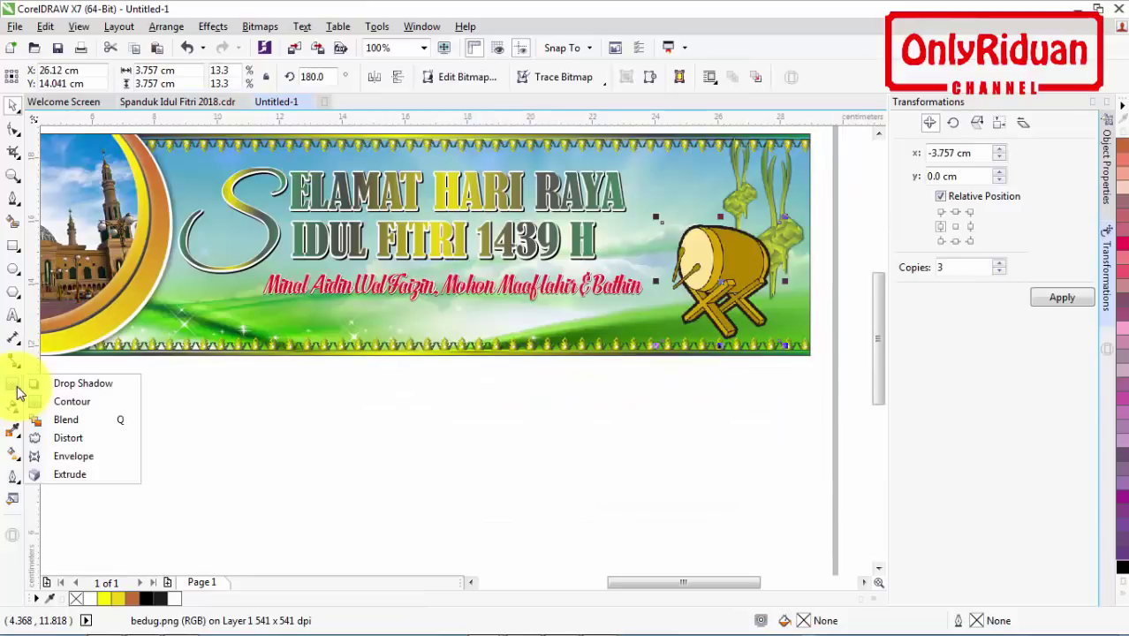
click(74, 387)
click(41, 77)
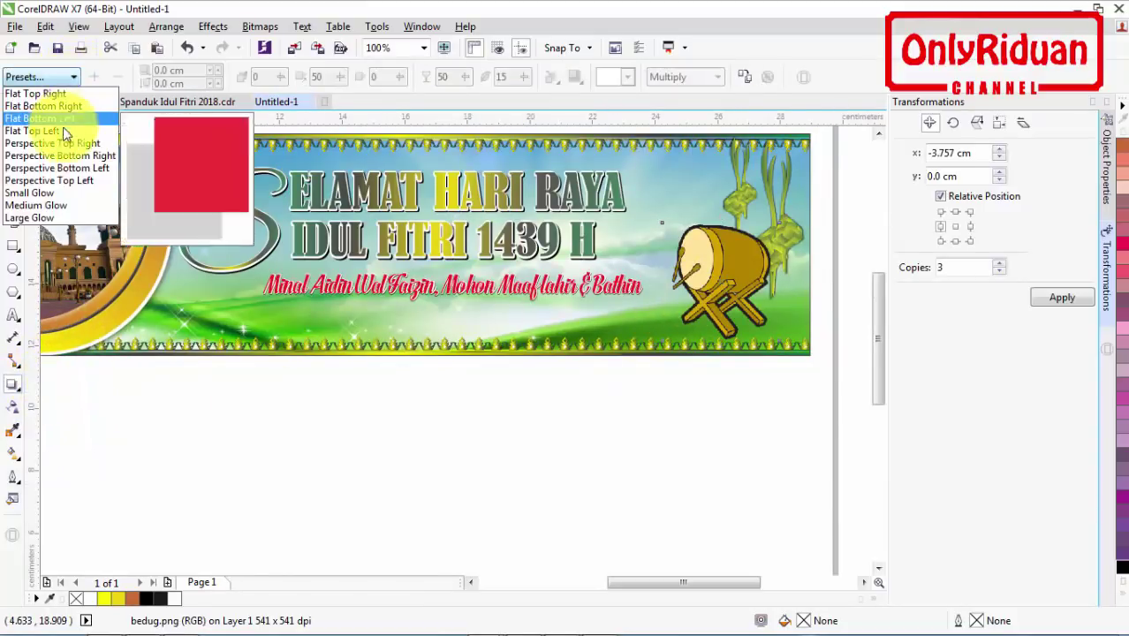
click(68, 181)
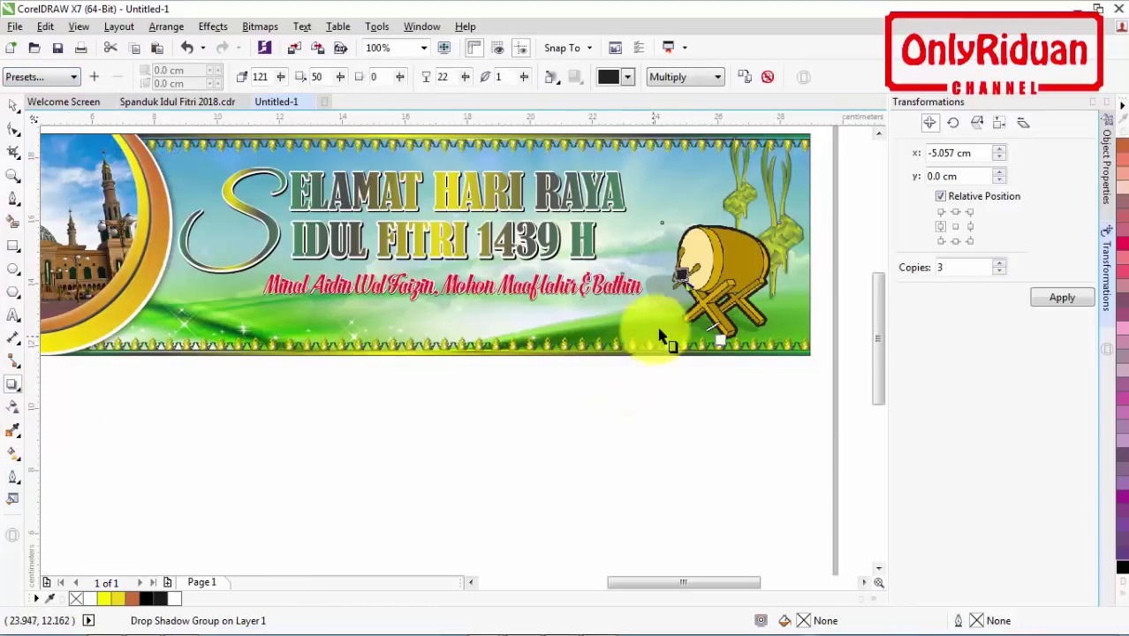
drag(696, 286, 704, 298)
scroll(628, 394, down, 2)
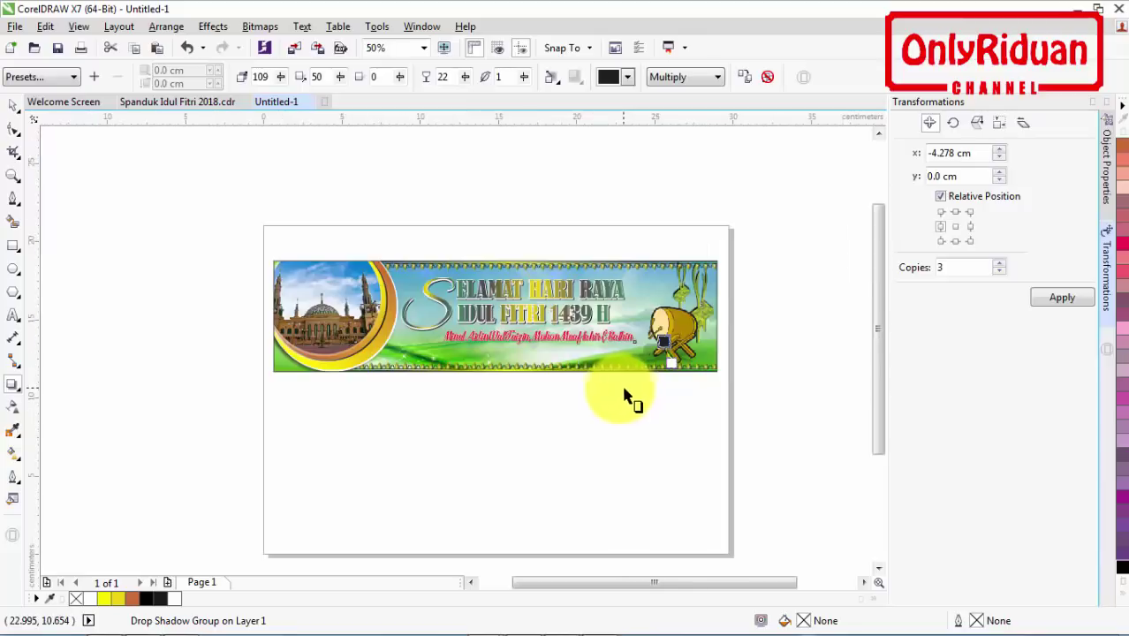
- Copy the ketupat cluster from the lower-left corner of the mosque banner's PowerClip in Spanduk Idul Fitri 2018.cdr and paste it into Untitled-1
click(18, 176)
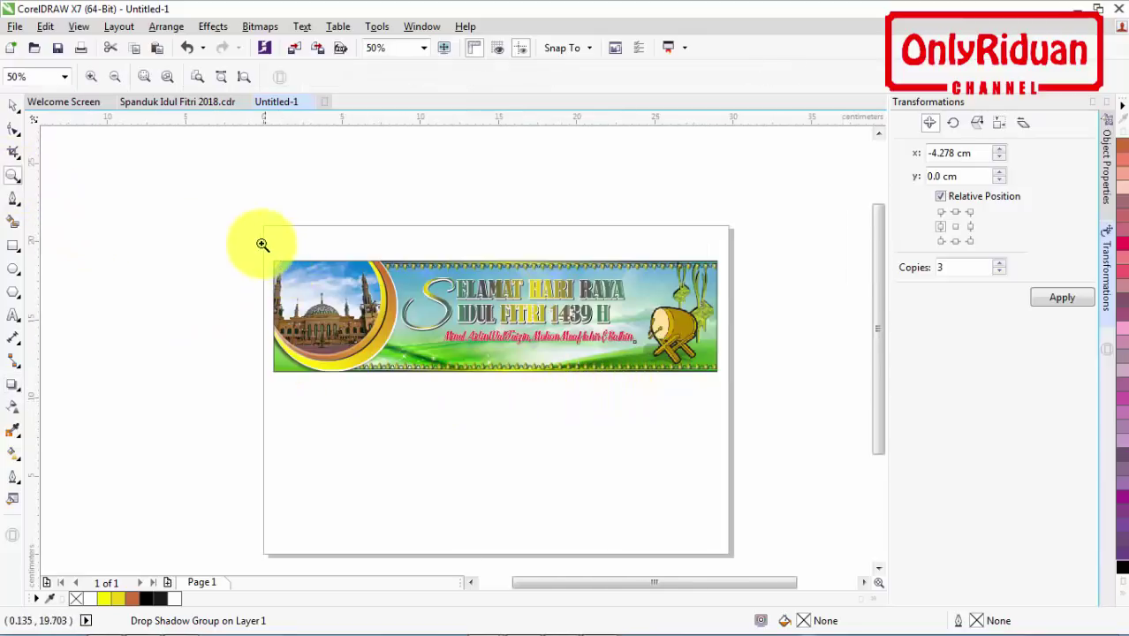
drag(262, 242, 728, 402)
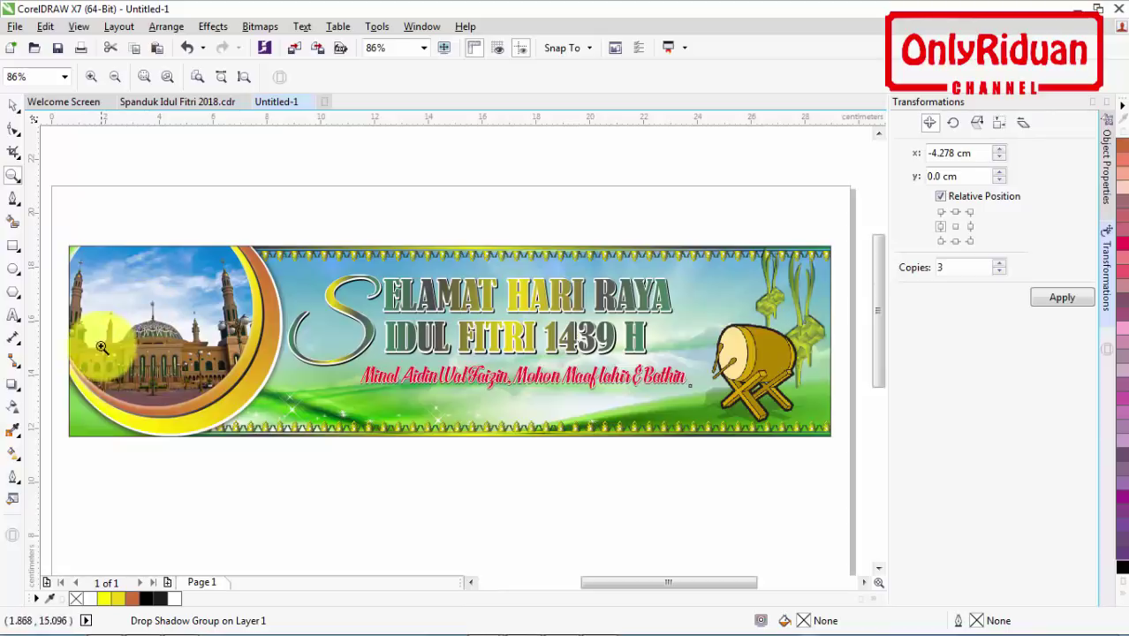
click(170, 105)
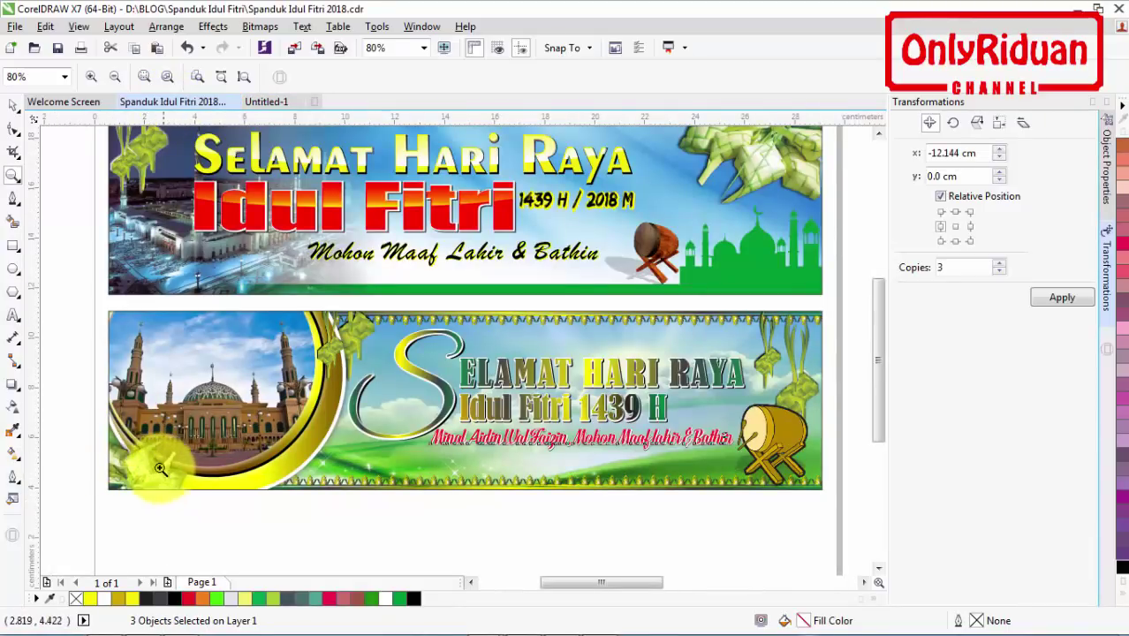
click(13, 106)
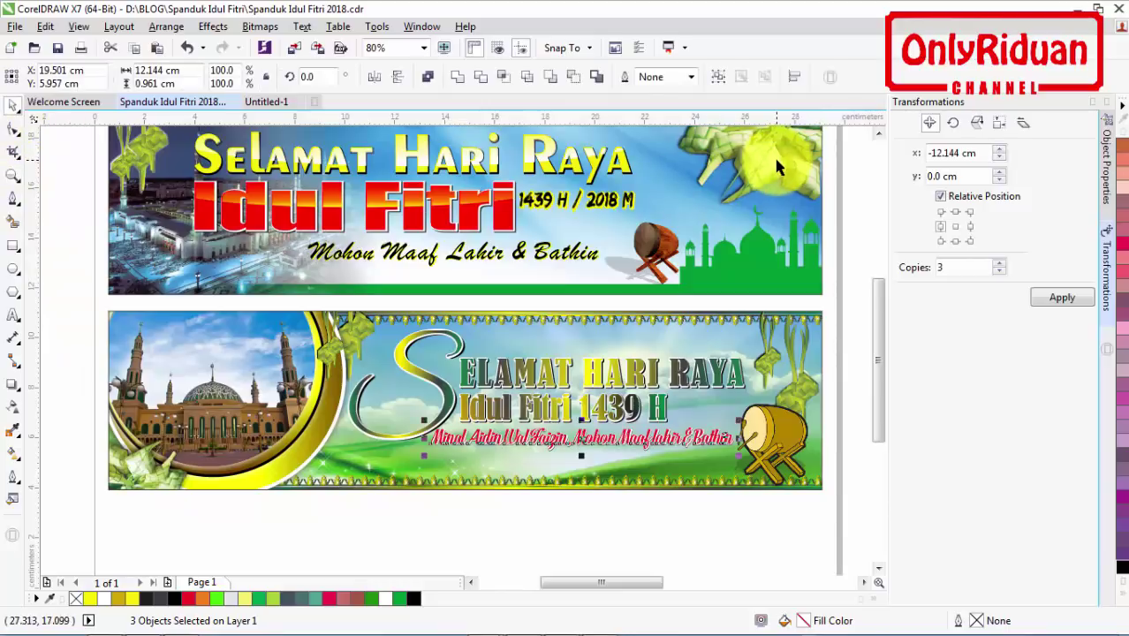
right_click(163, 468)
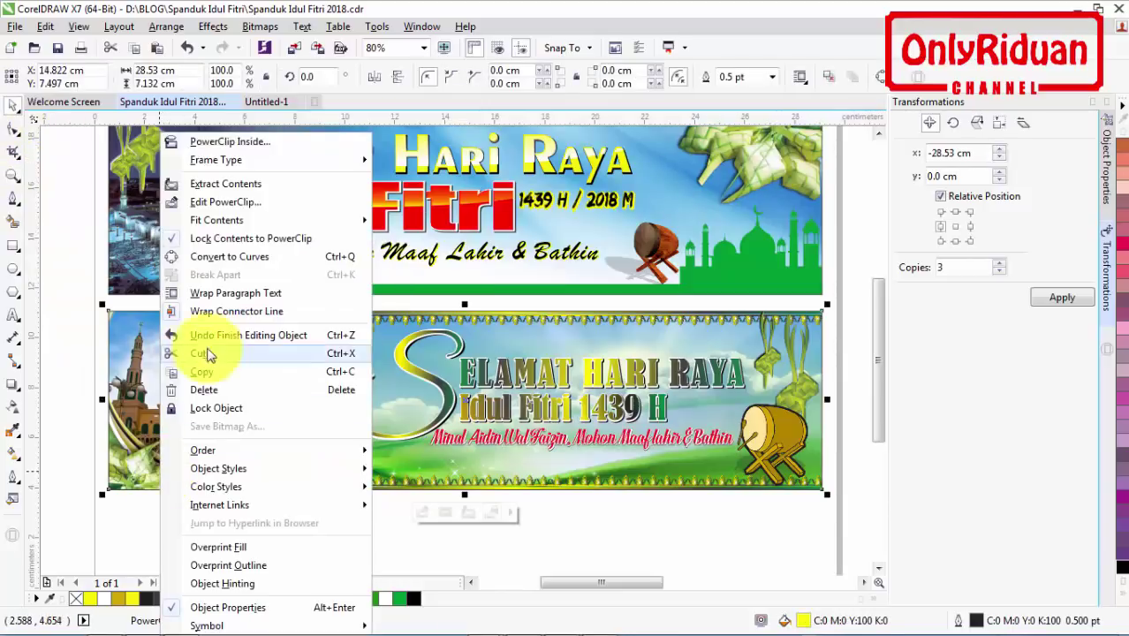
click(223, 201)
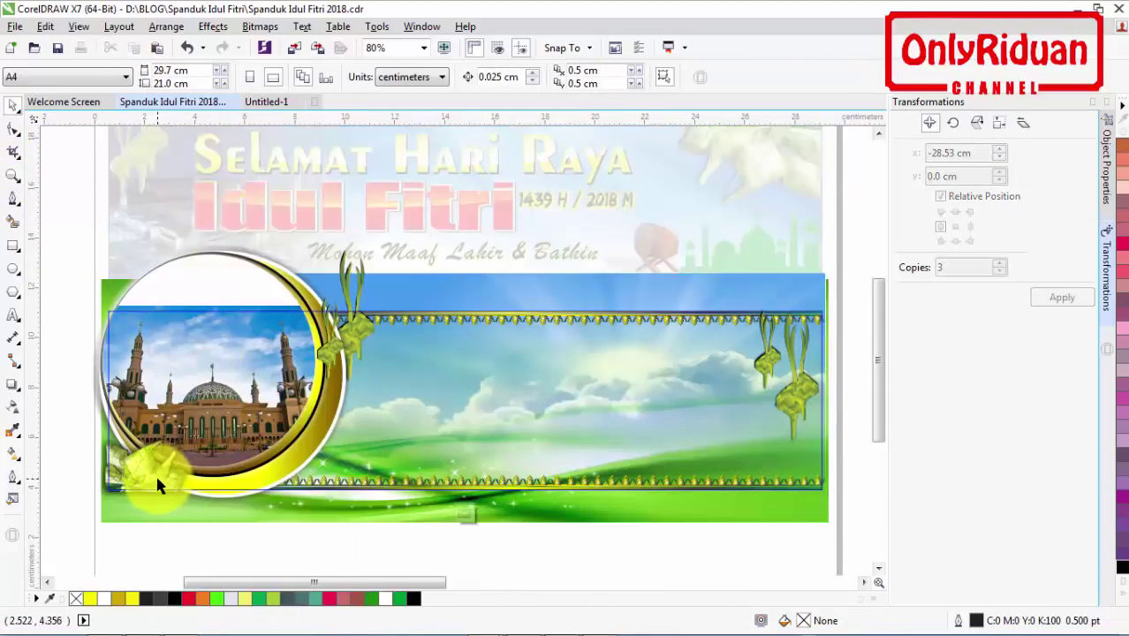
click(155, 473)
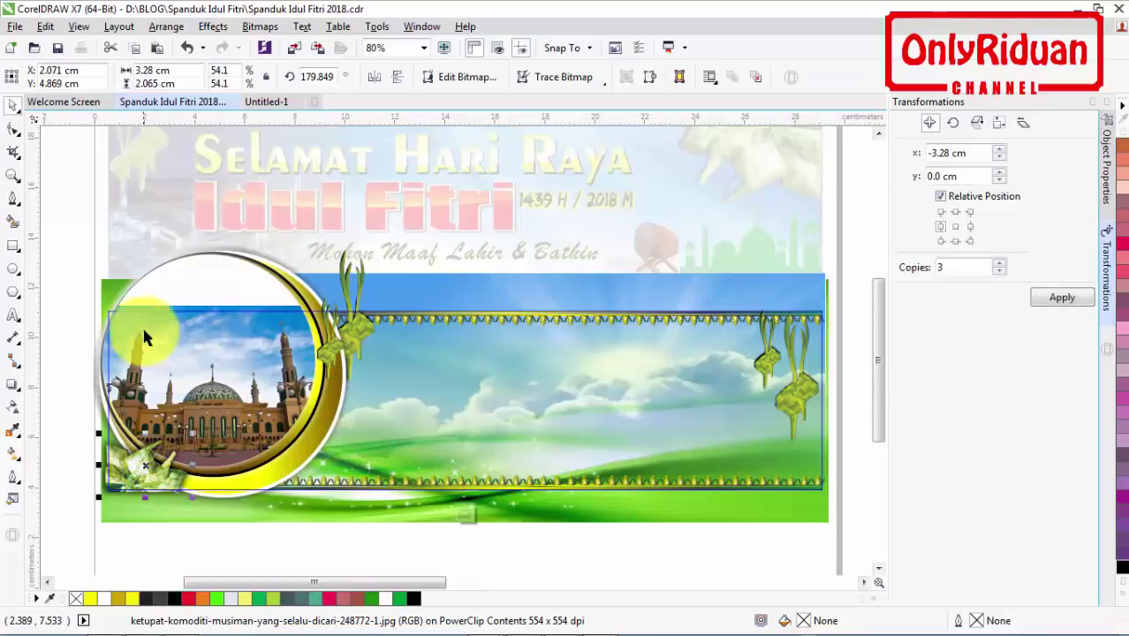
click(262, 103)
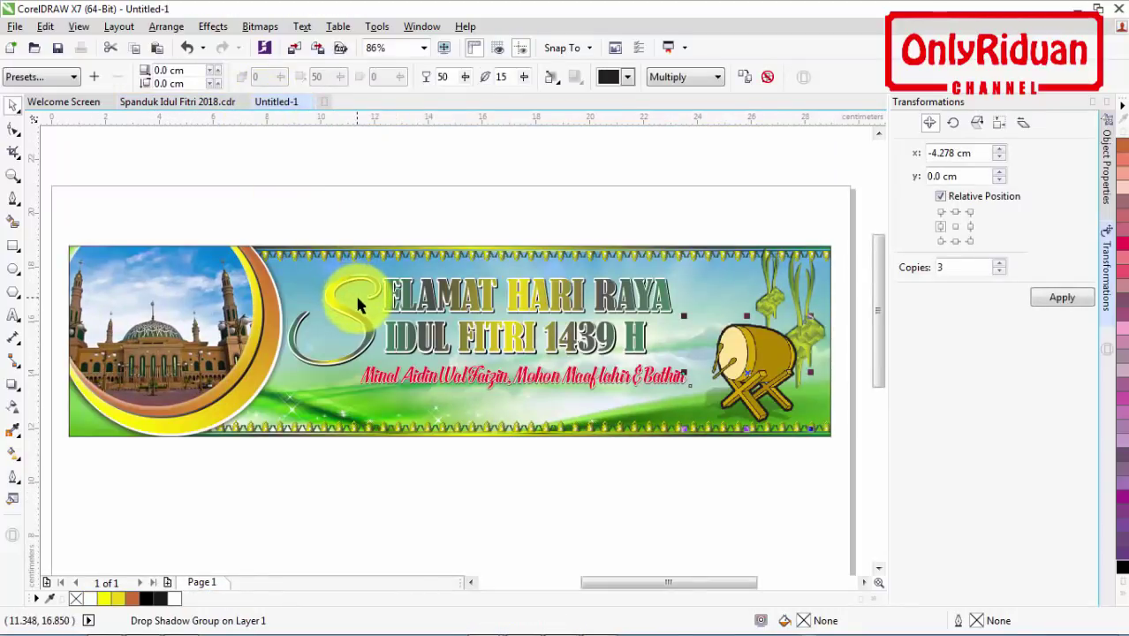
key(ctrl+v)
- Move the pasted ketupat cluster onto the banner's lower-left corner and PowerClip it inside the banner rectangle
scroll(380, 461, down, 3)
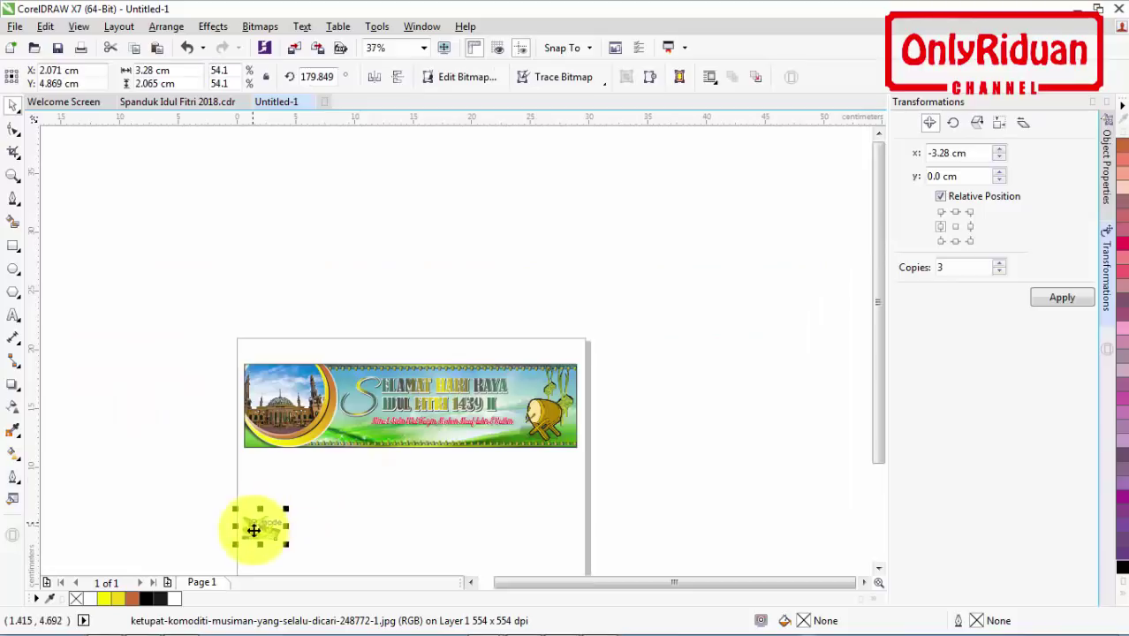
drag(253, 529, 251, 261)
scroll(264, 462, up, 2)
scroll(264, 462, up, 5)
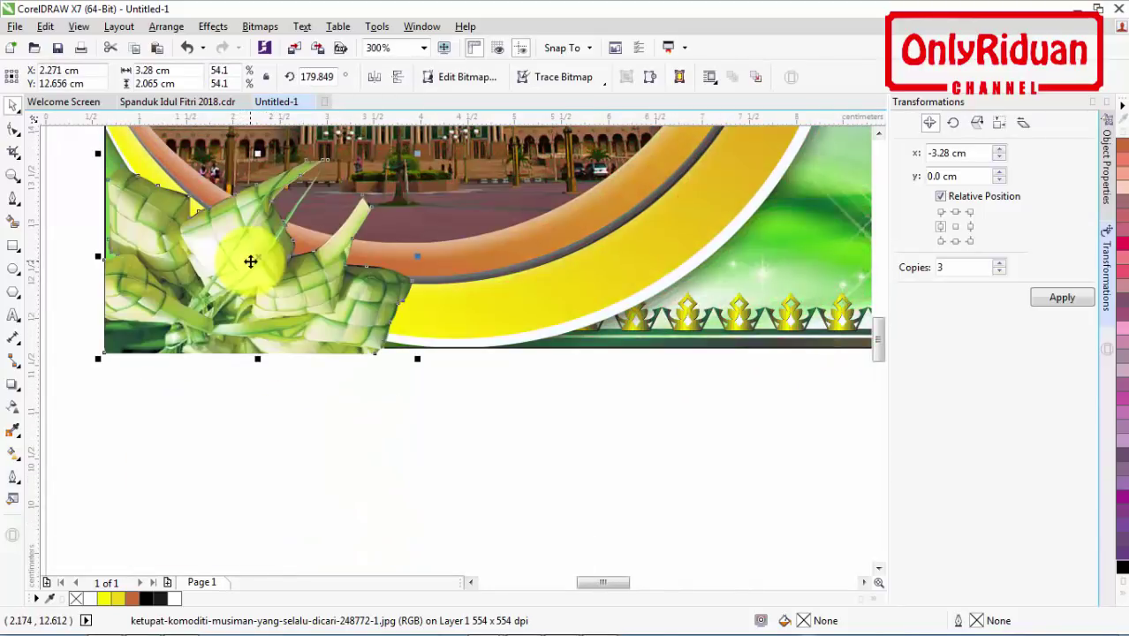
right_click(273, 267)
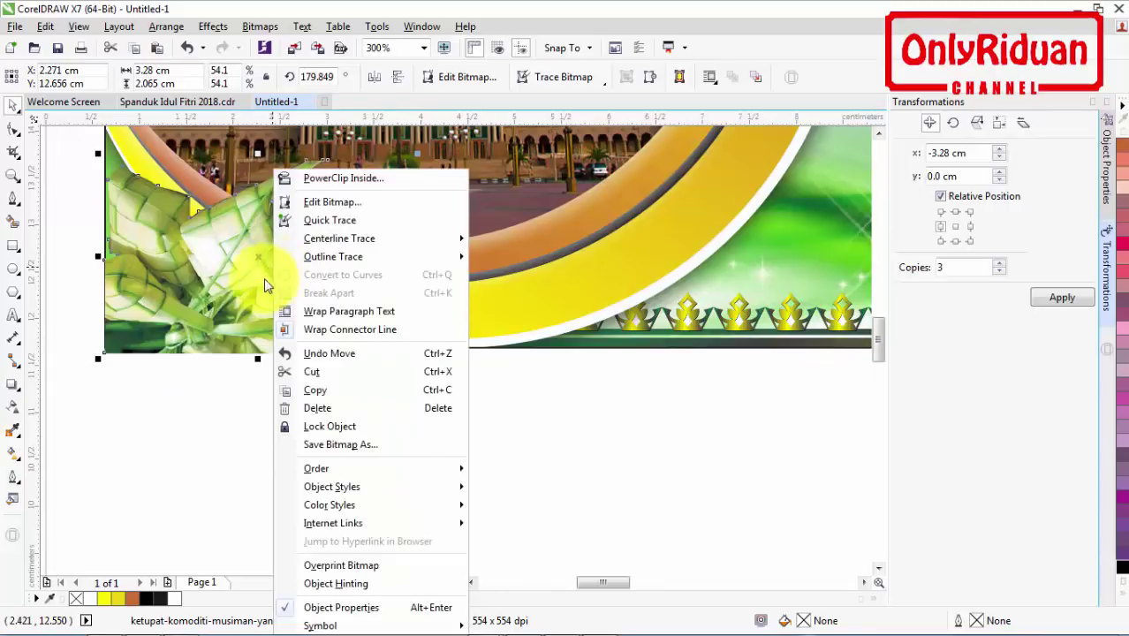
click(340, 177)
click(502, 297)
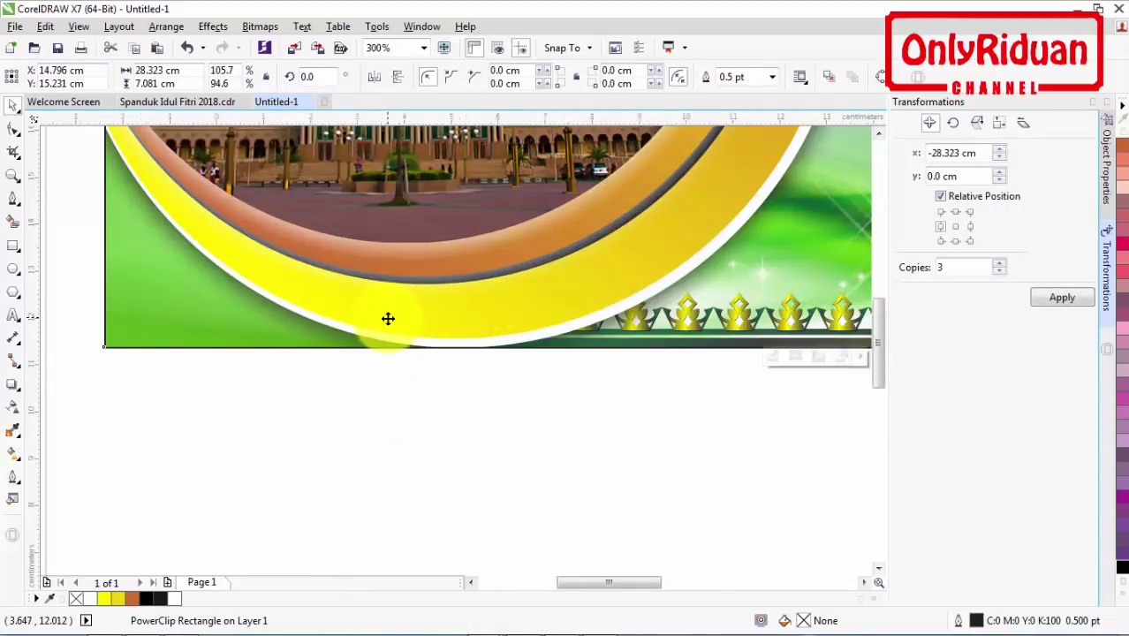
- Edit the banner's PowerClip contents, moving the ketupat cluster back to the lower-left corner and bringing it to the front
scroll(387, 317, down, 4)
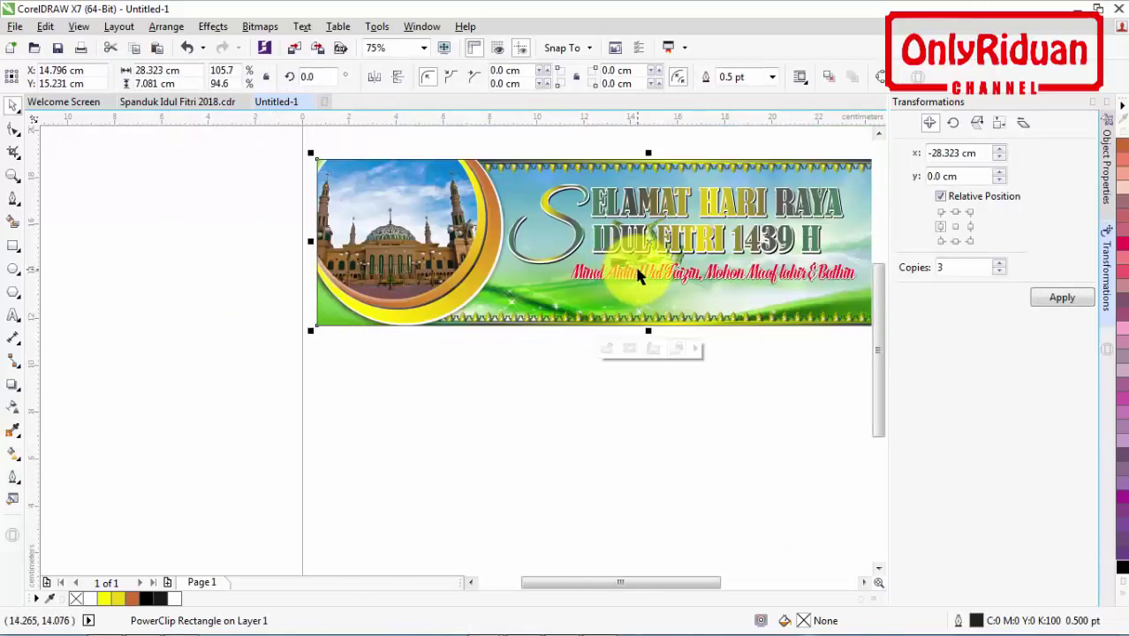
right_click(533, 286)
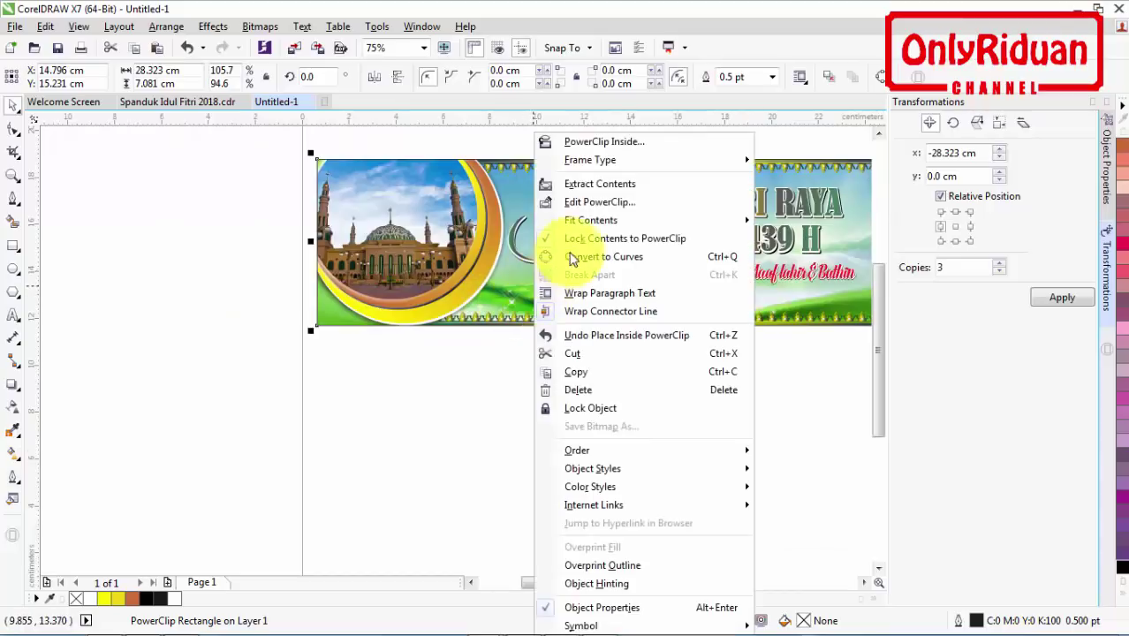
click(589, 202)
drag(647, 250, 353, 304)
right_click(354, 305)
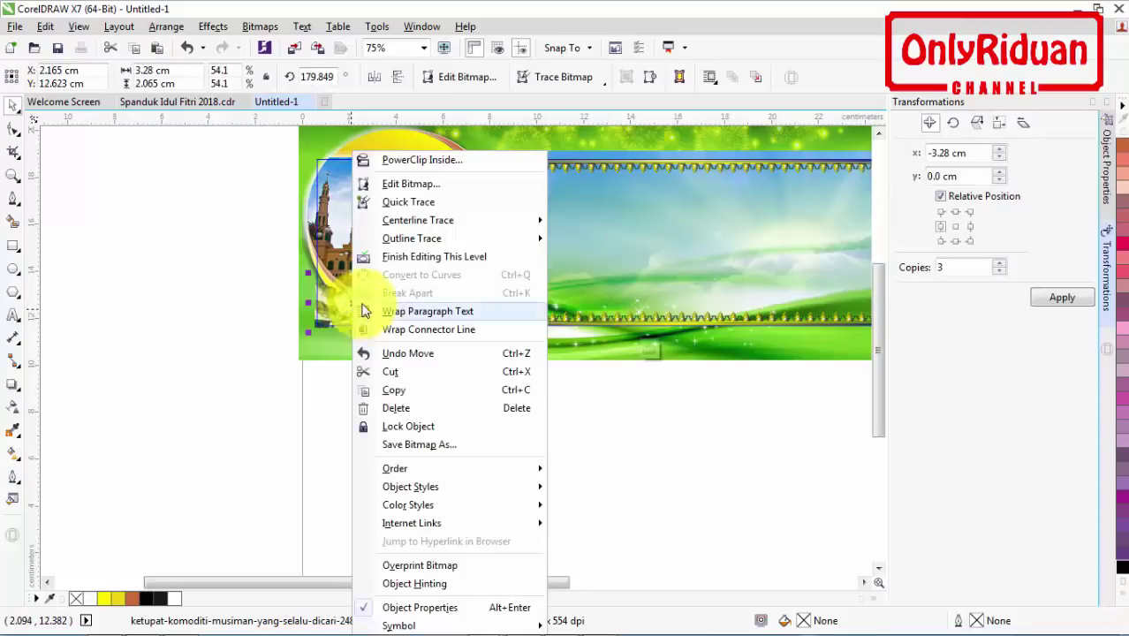
click(583, 457)
click(381, 385)
- Apply a preset drop shadow to the ketupat cluster in black with feathering 5, and finish editing the PowerClip
scroll(344, 300, up, 2)
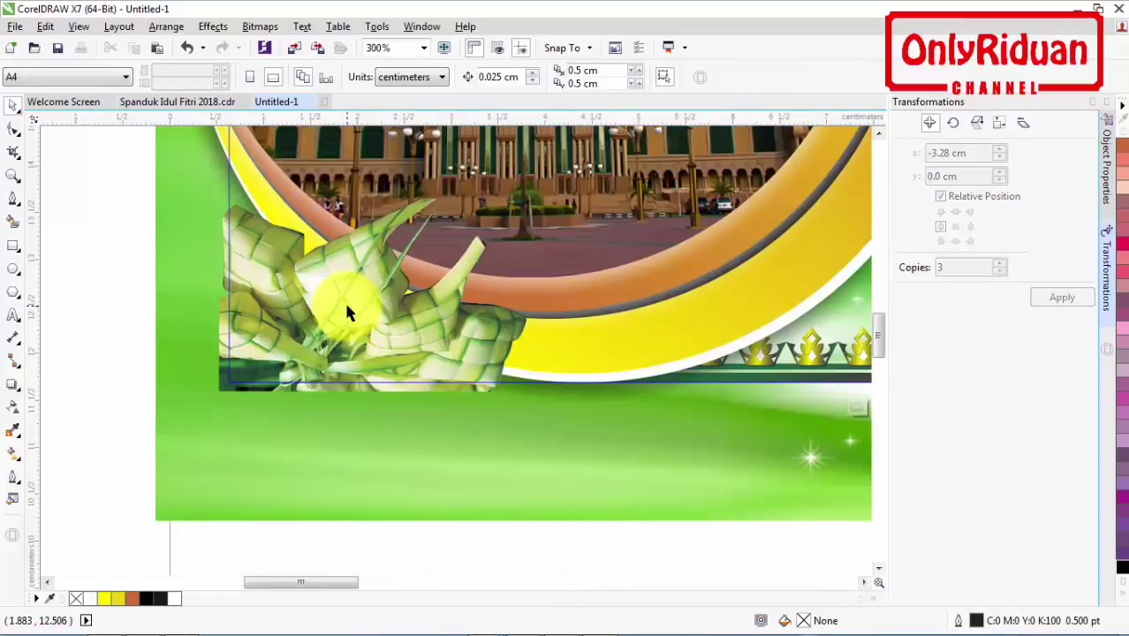
click(411, 313)
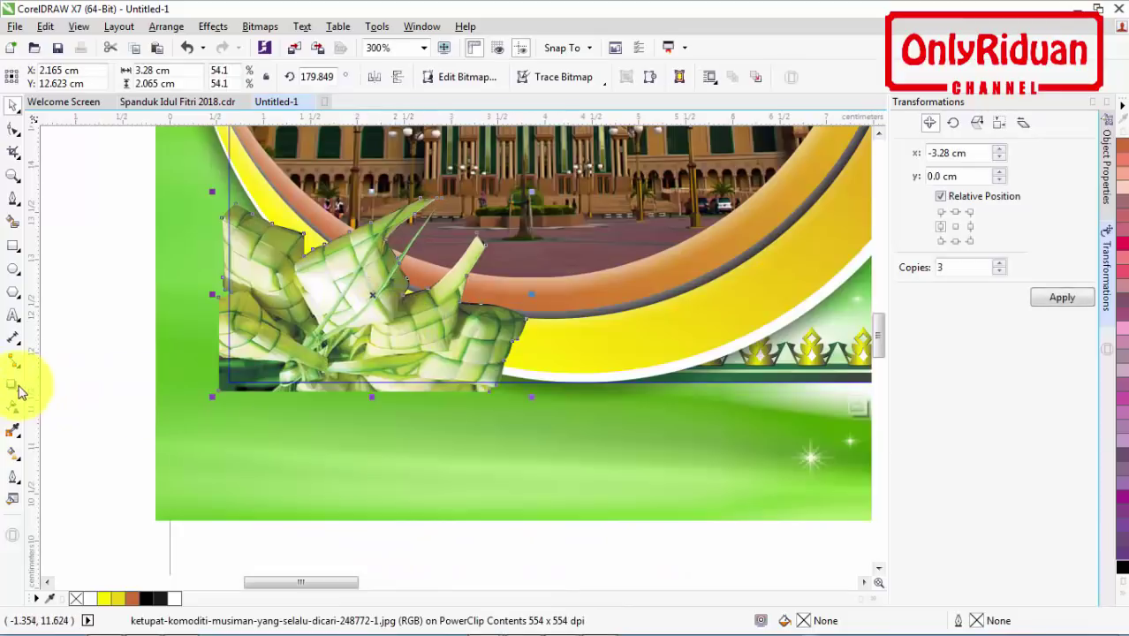
click(77, 383)
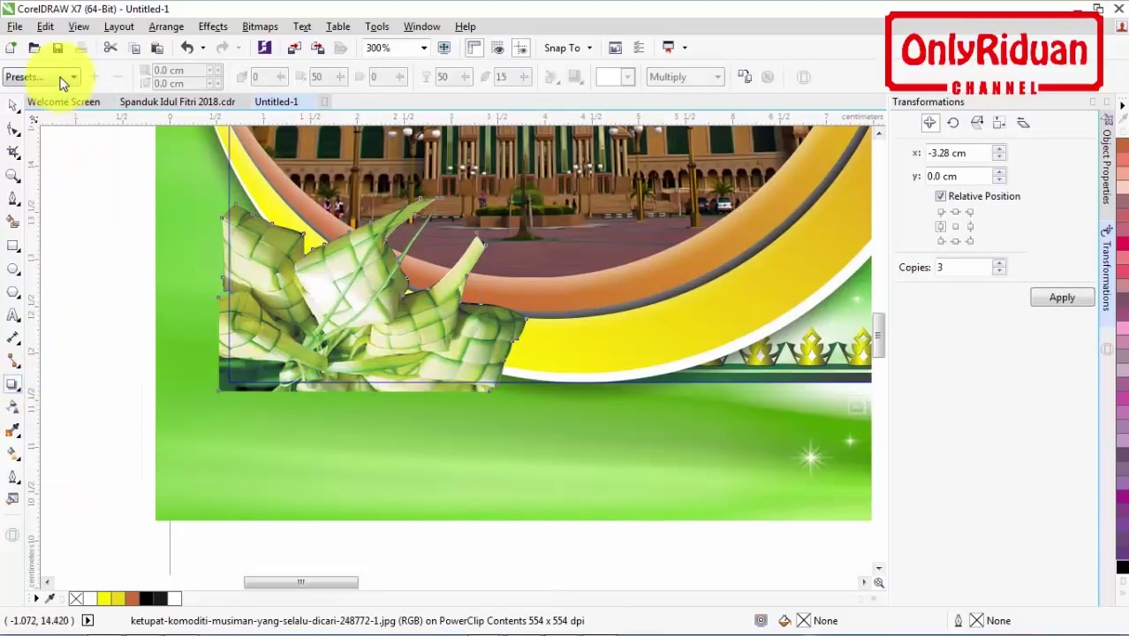
click(55, 77)
click(31, 204)
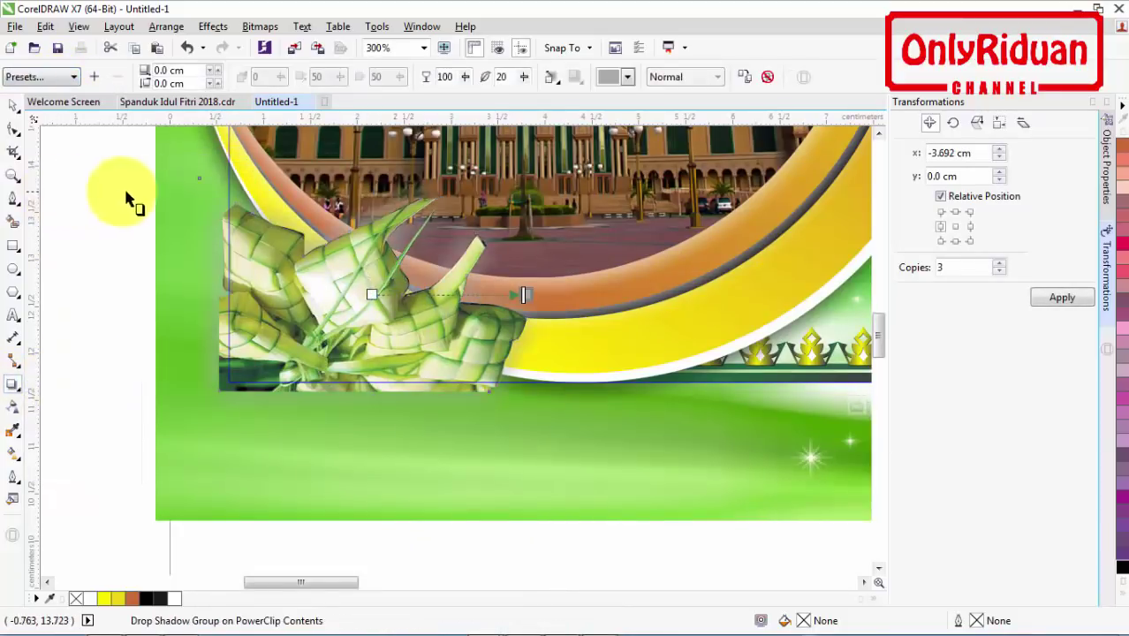
click(627, 78)
click(604, 94)
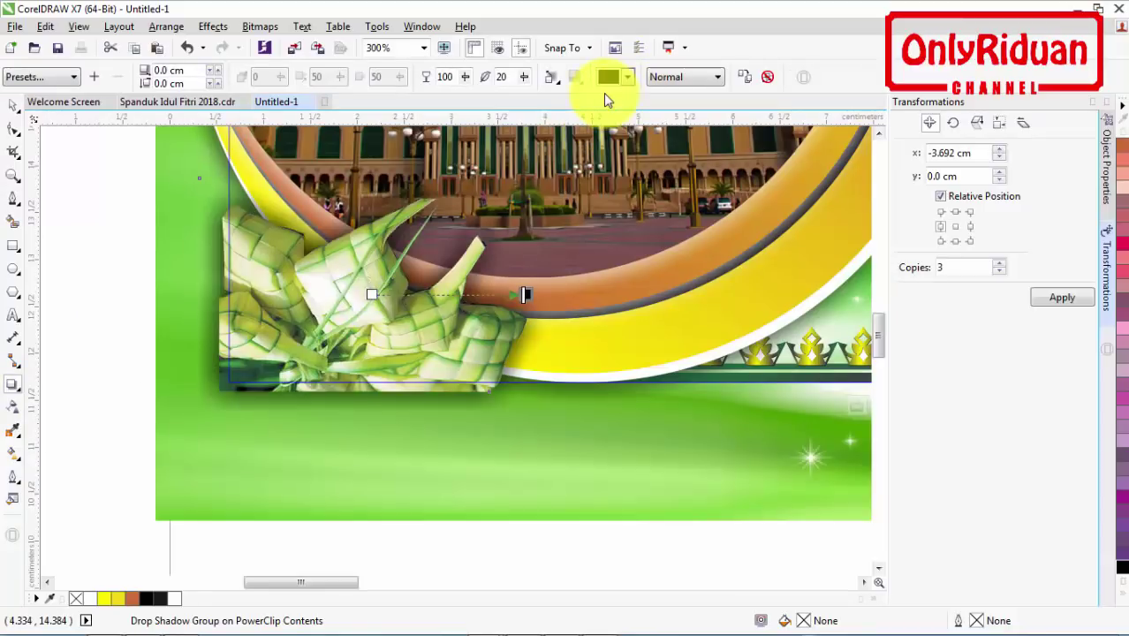
click(482, 78)
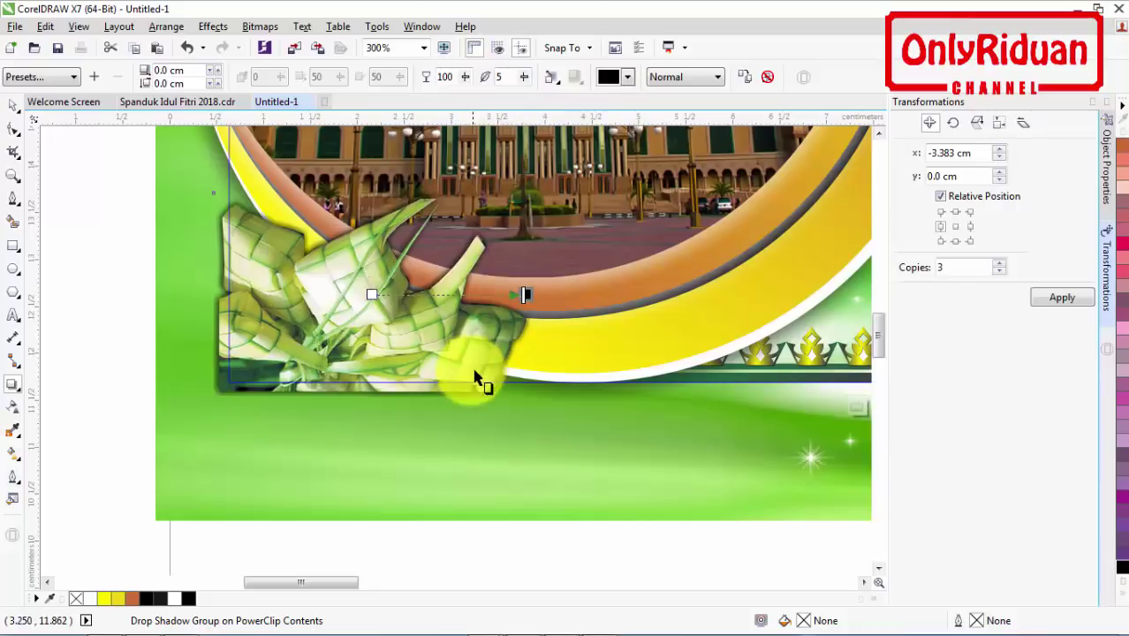
right_click(472, 352)
click(525, 299)
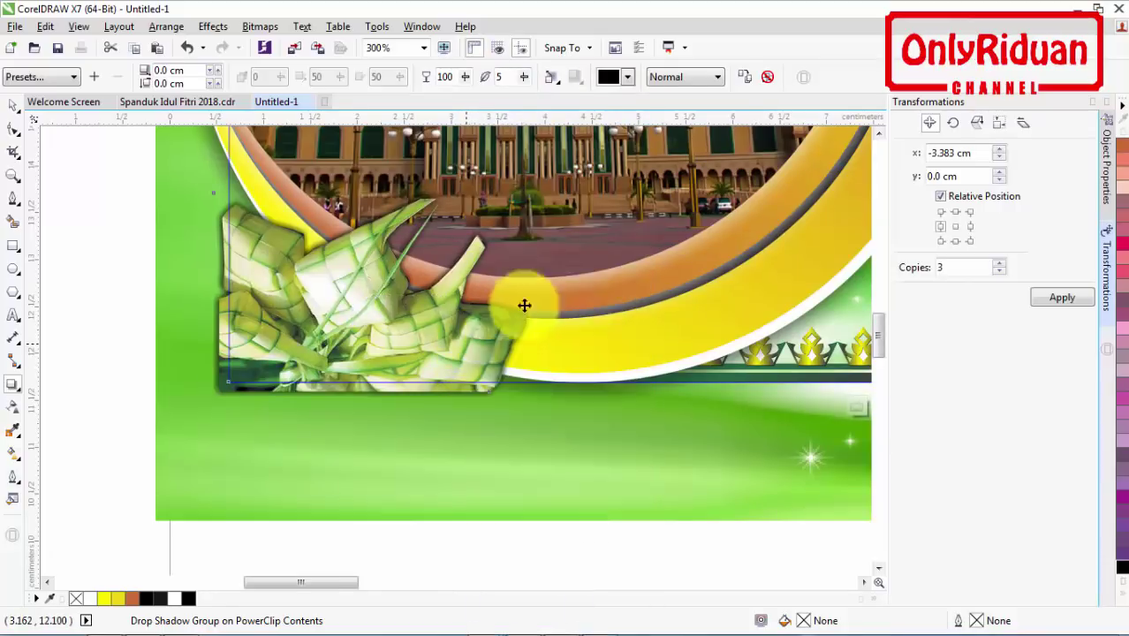
scroll(525, 320, down, 3)
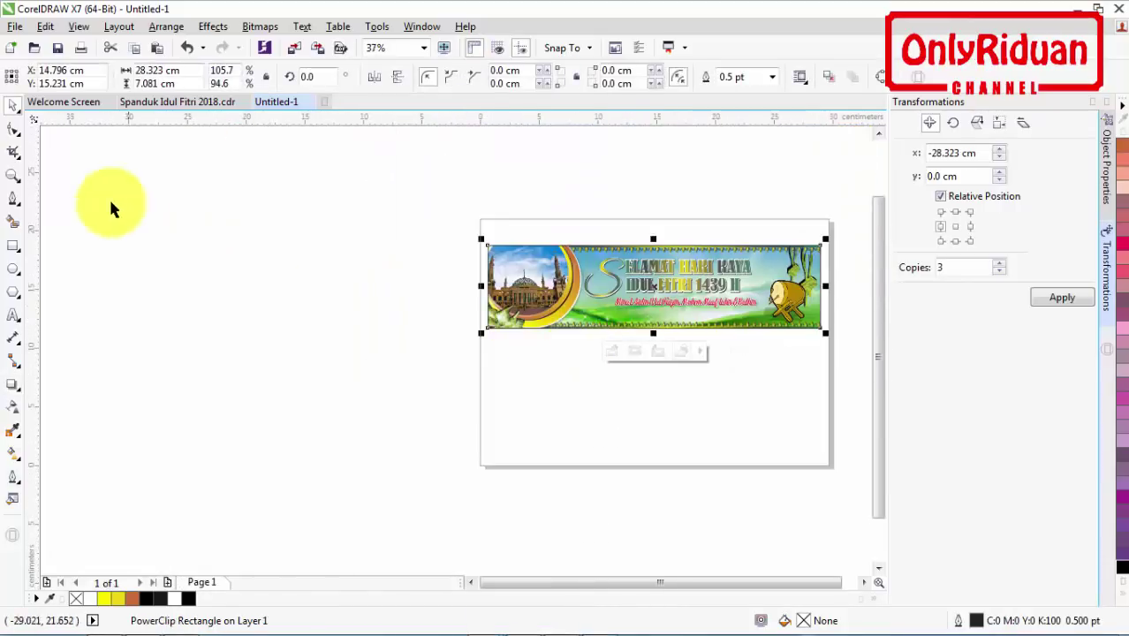
- Finish editing the reference banner's PowerClip in Spanduk Idul Fitri 2018.cdr, compare it with the new banner, and return to Untitled-1
click(18, 182)
drag(479, 239, 829, 352)
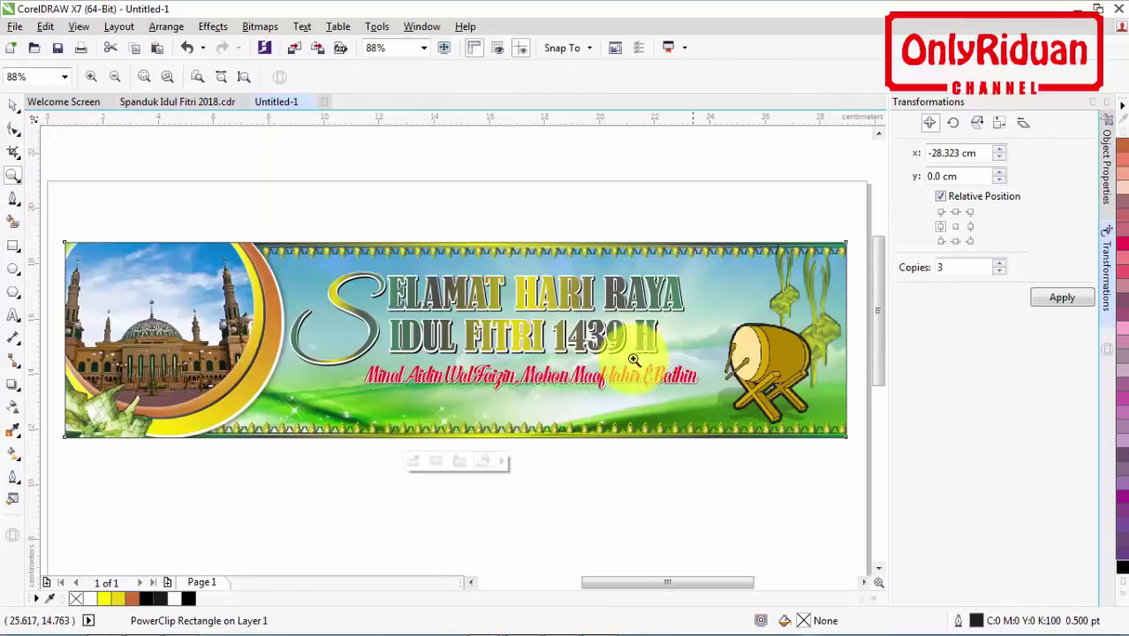
click(204, 101)
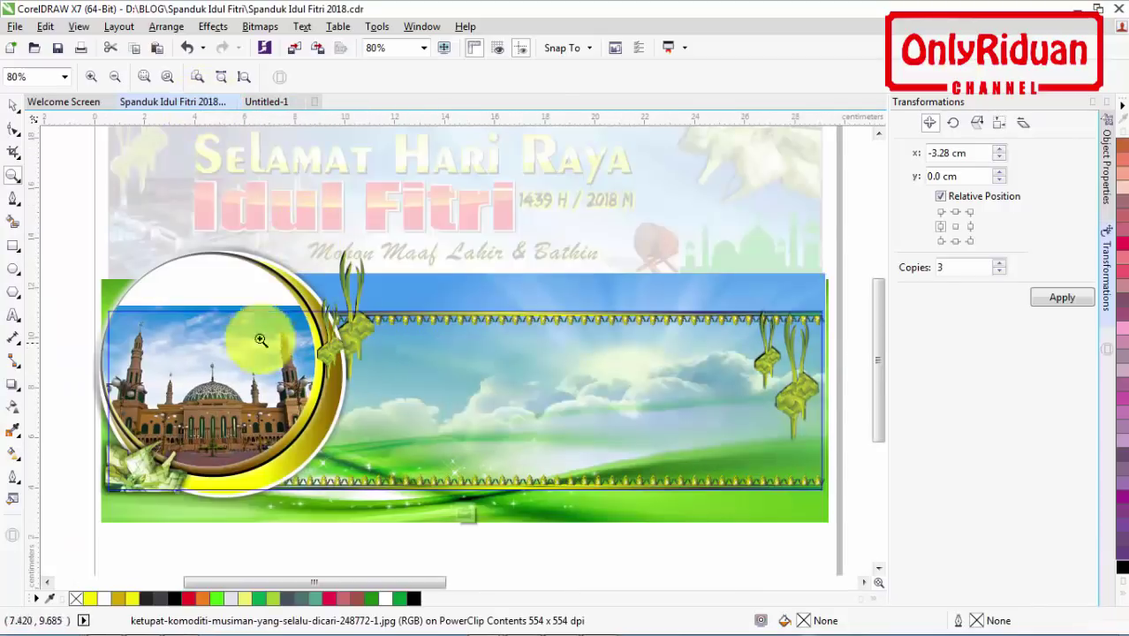
click(14, 105)
right_click(415, 351)
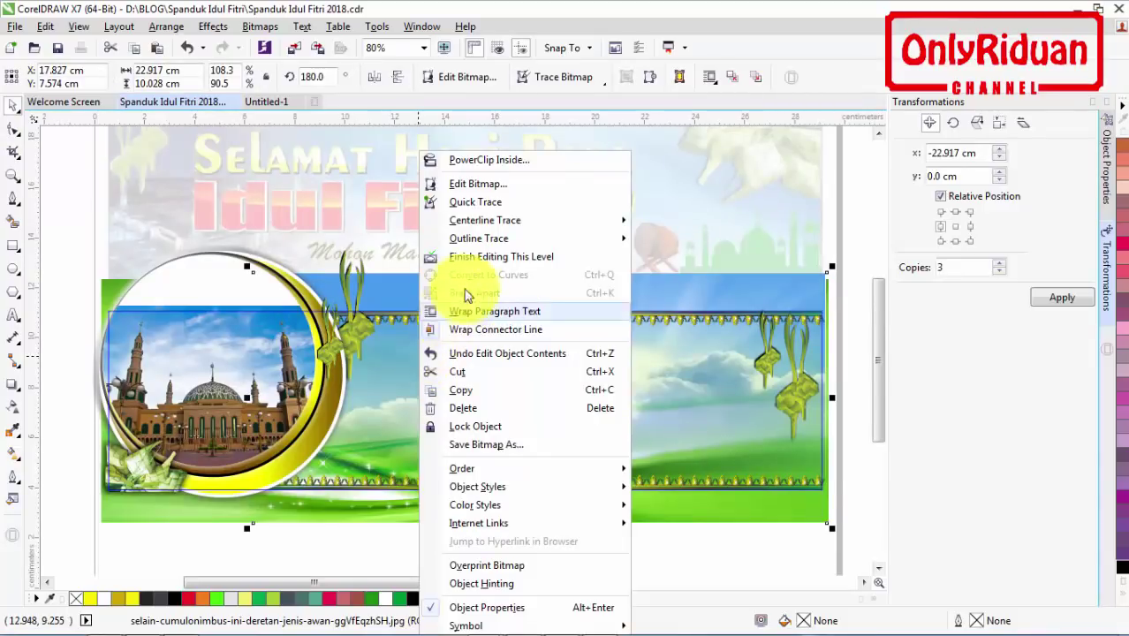
click(472, 256)
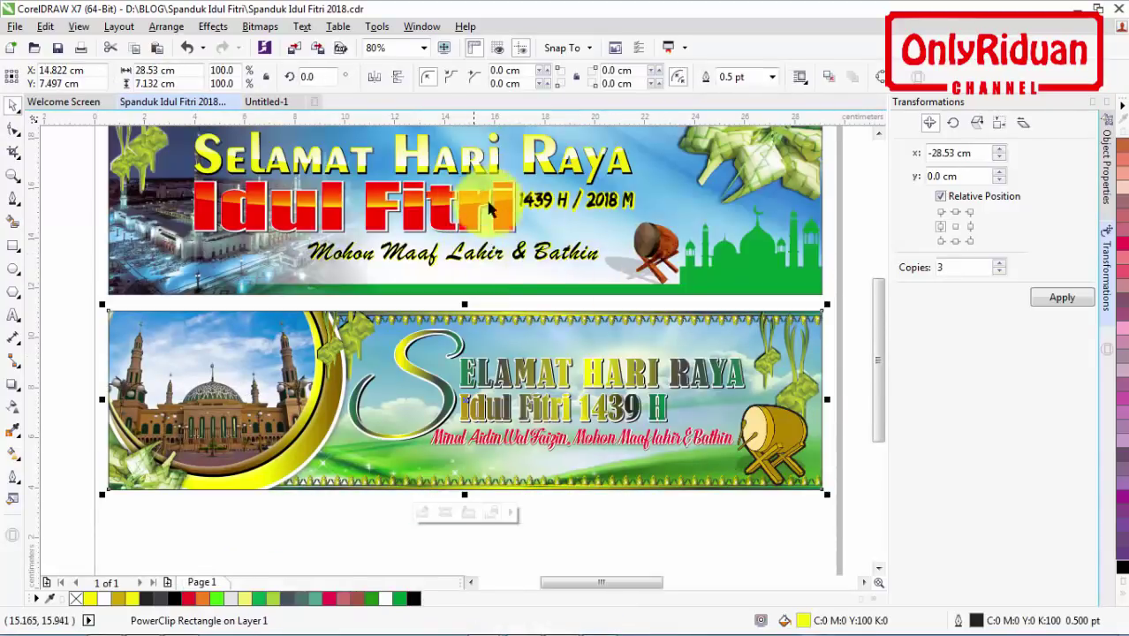
scroll(881, 141, up, 2)
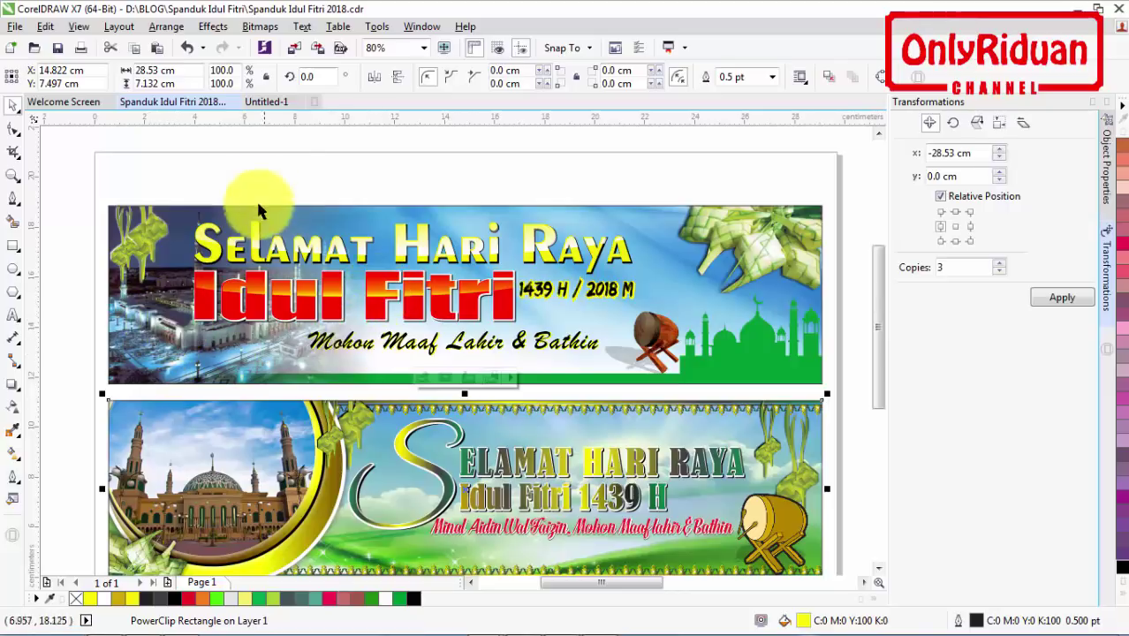
click(273, 101)
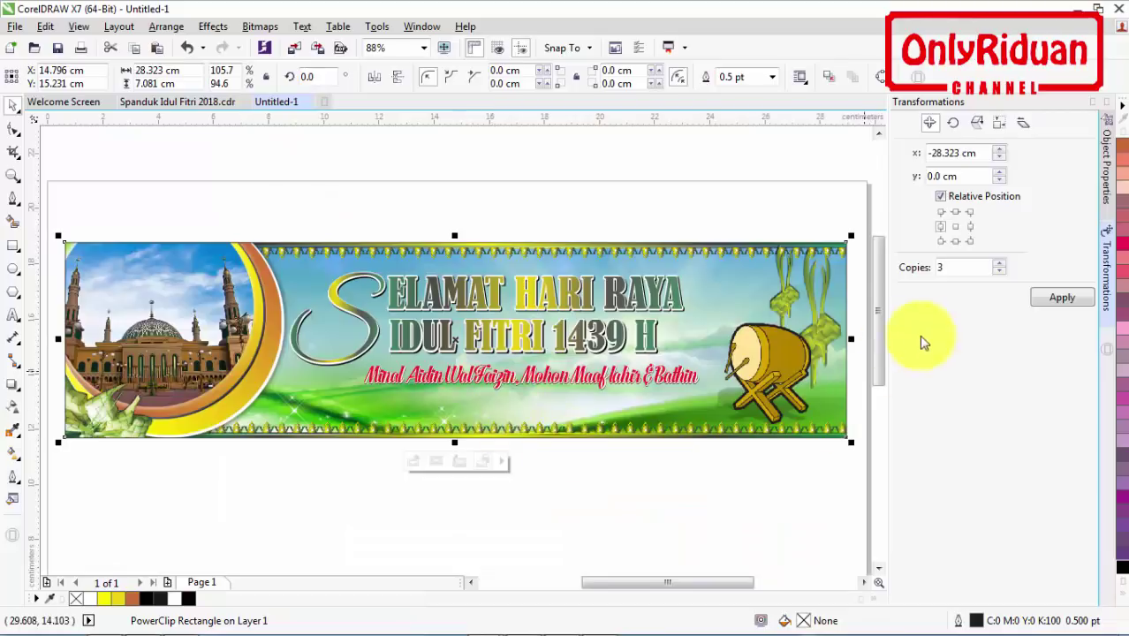
- Collapse the Transformations docker to widen the drawing area around the banner
click(1094, 106)
scroll(889, 282, up, 1)
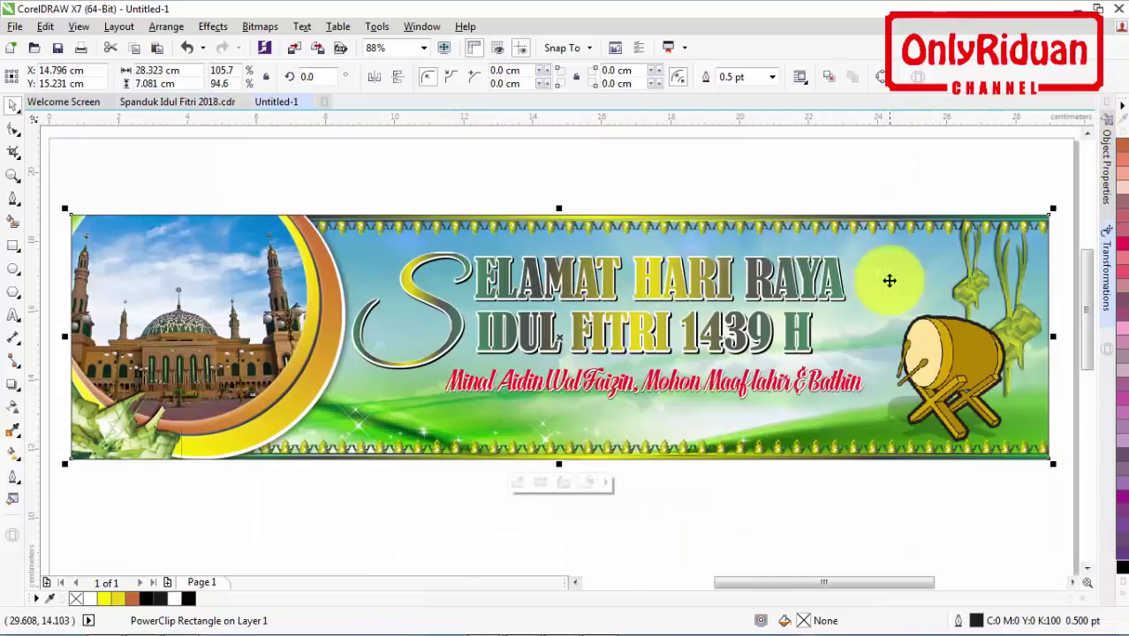
scroll(848, 351, down, 3)
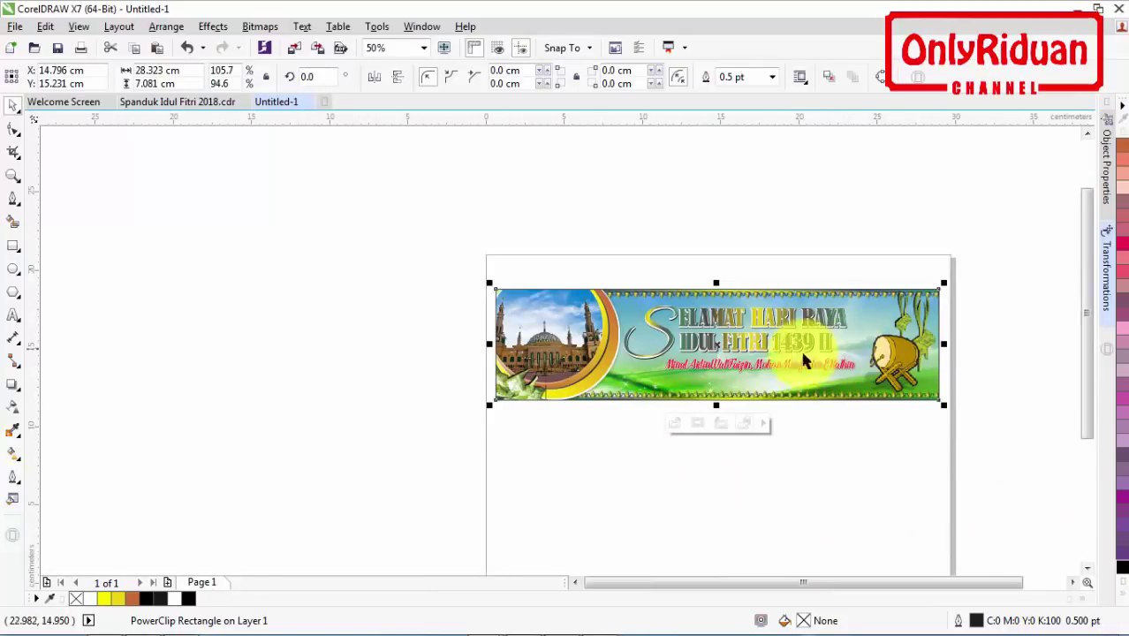
- Draw a rectangle beneath the banner and set its size to 40 cm wide by 10 cm high
click(1073, 583)
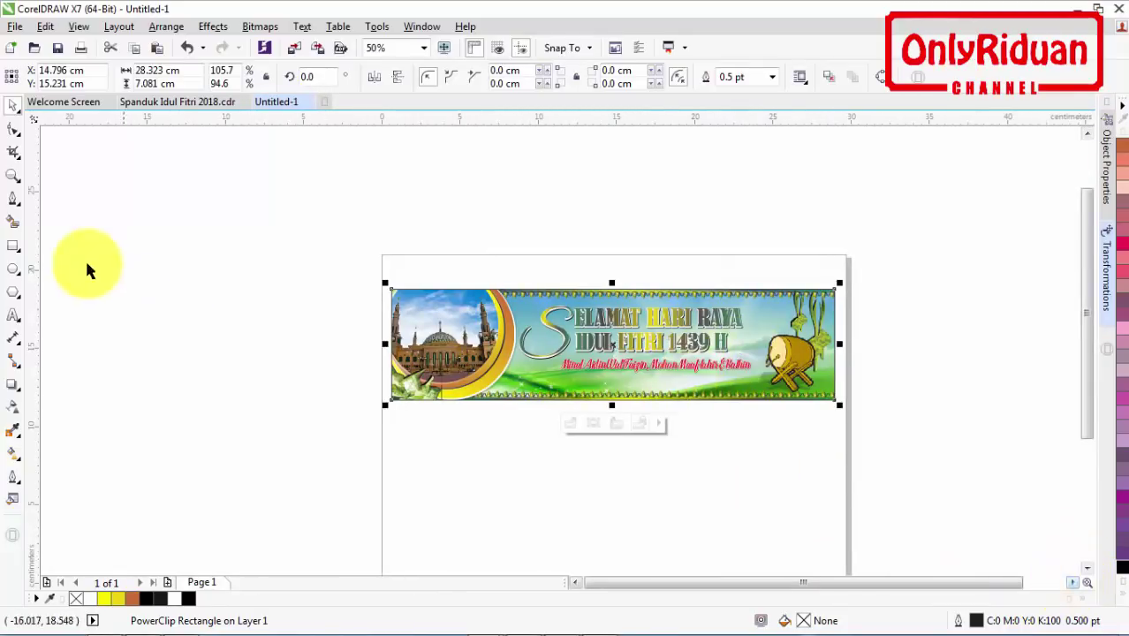
click(47, 250)
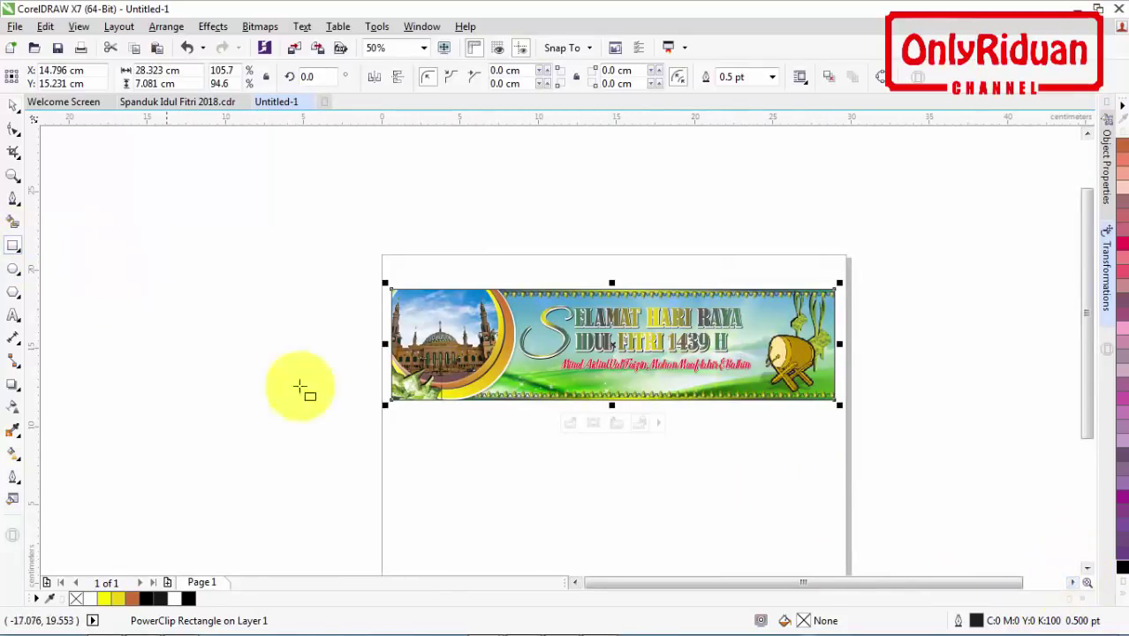
mouse_move(396, 424)
mouse_down()
mouse_move(663, 525)
mouse_move(835, 534)
mouse_up()
drag(190, 74, 114, 71)
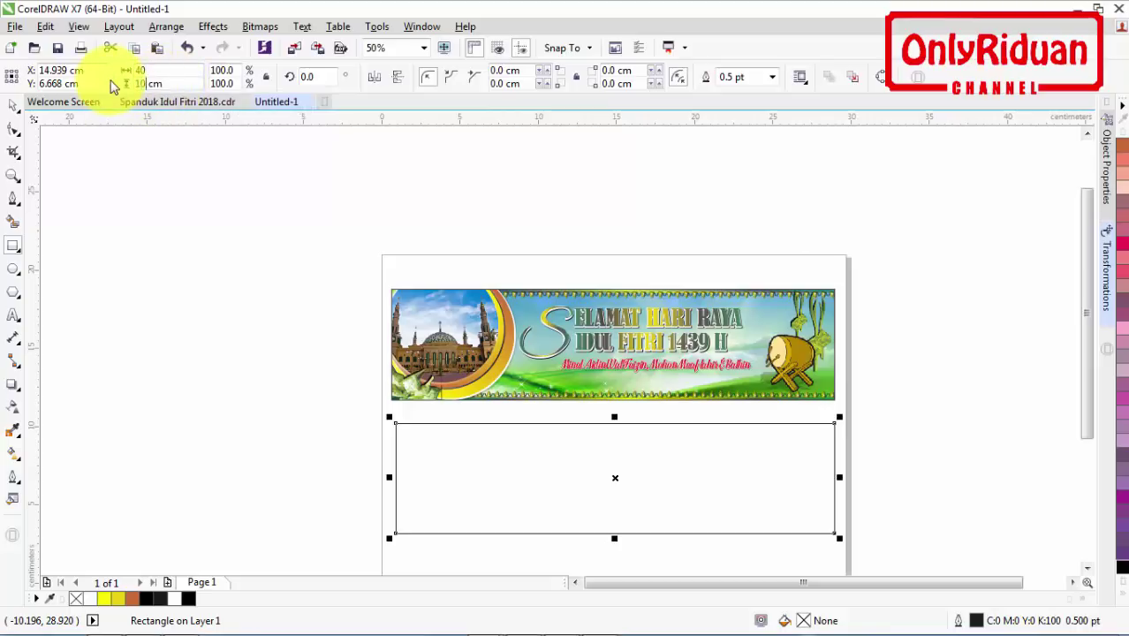
key(Return)
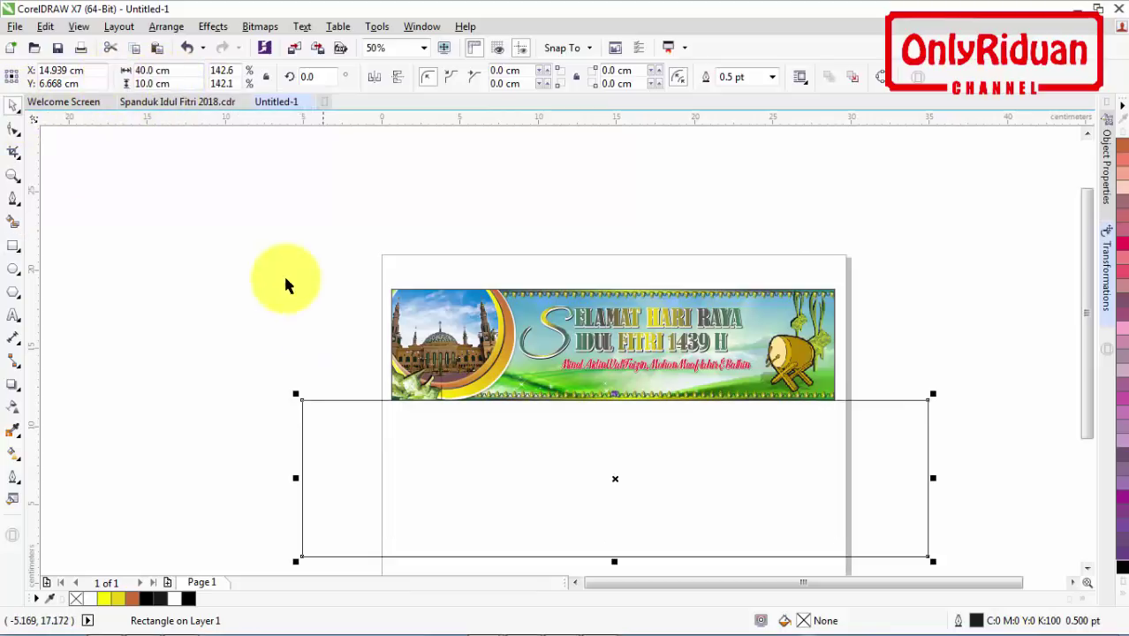
- Scale the empty rectangle down to about 28.2 × 7.05 cm to match the banner above it
drag(935, 564, 878, 537)
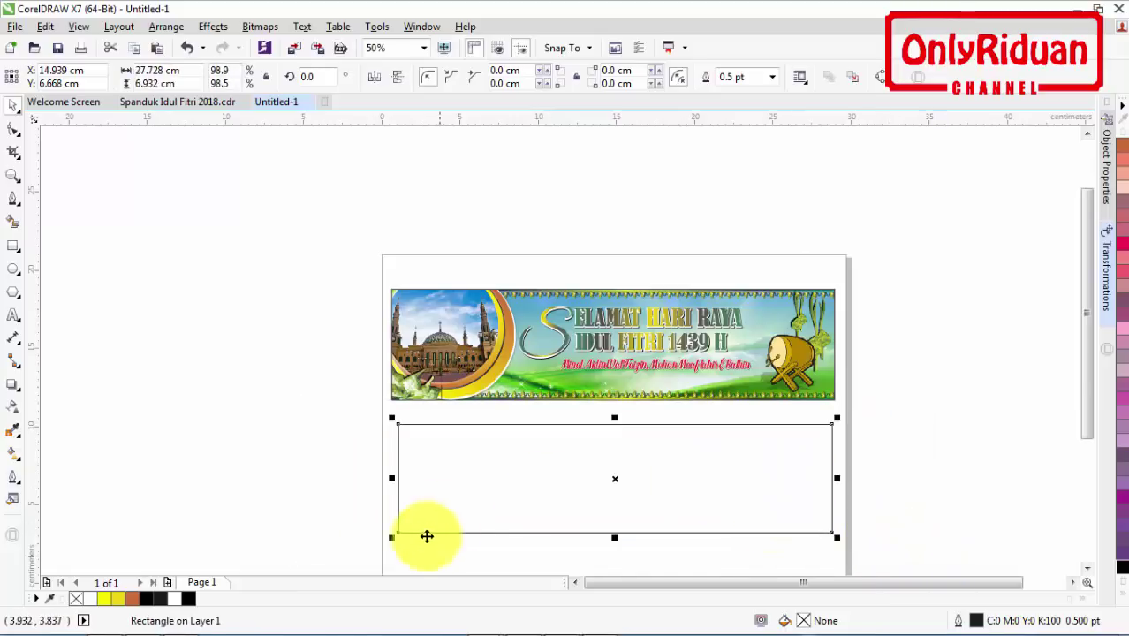
drag(395, 537, 389, 551)
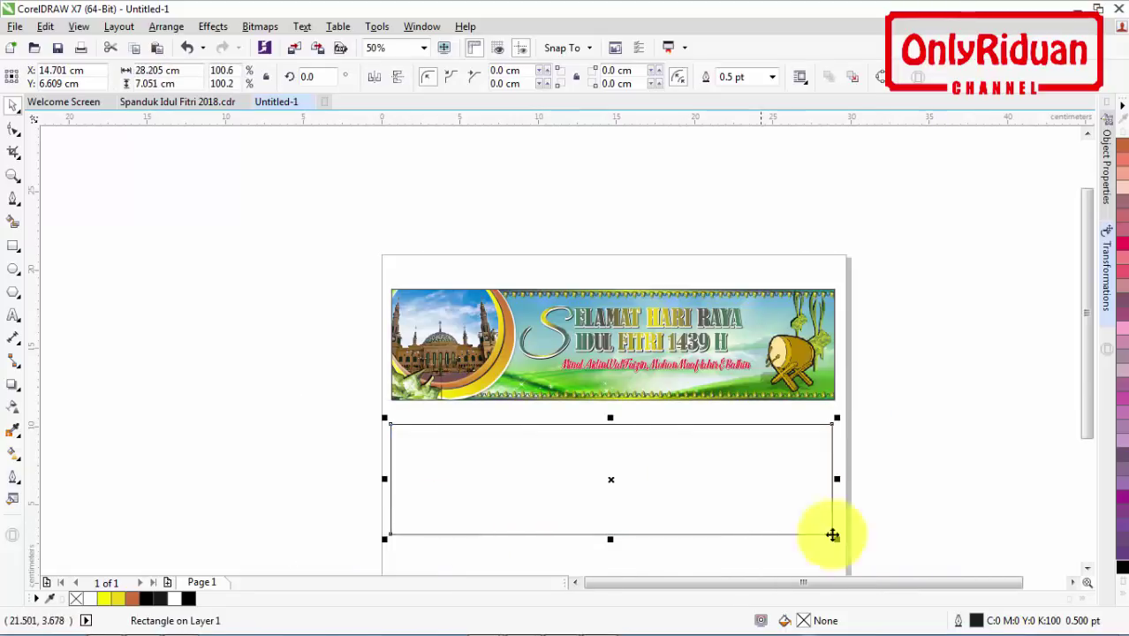
click(1088, 570)
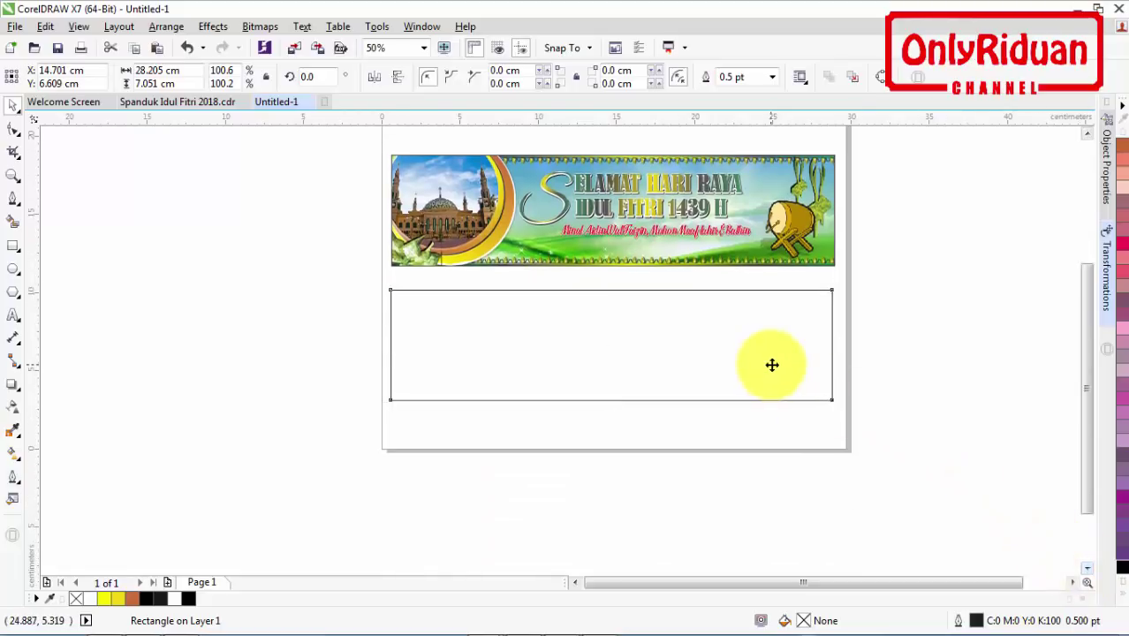
click(787, 353)
click(787, 353)
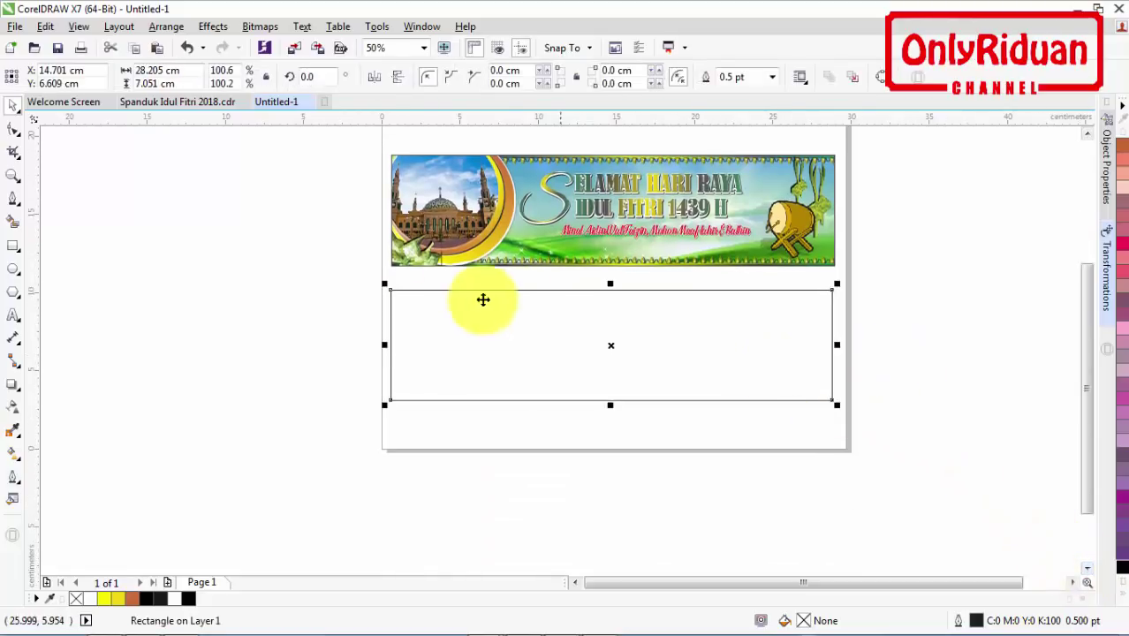
- Copy the blue wallpaper from the first banner's PowerClip in Spanduk Idul Fitri 2018.cdr and paste it into Untitled-1
click(196, 100)
right_click(795, 201)
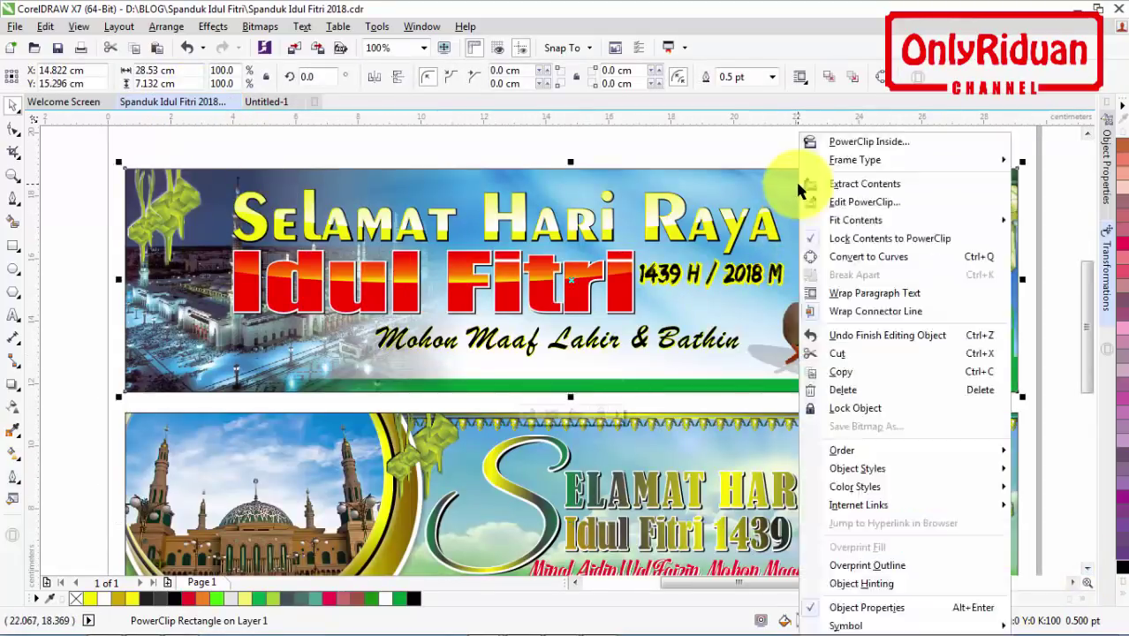
click(836, 204)
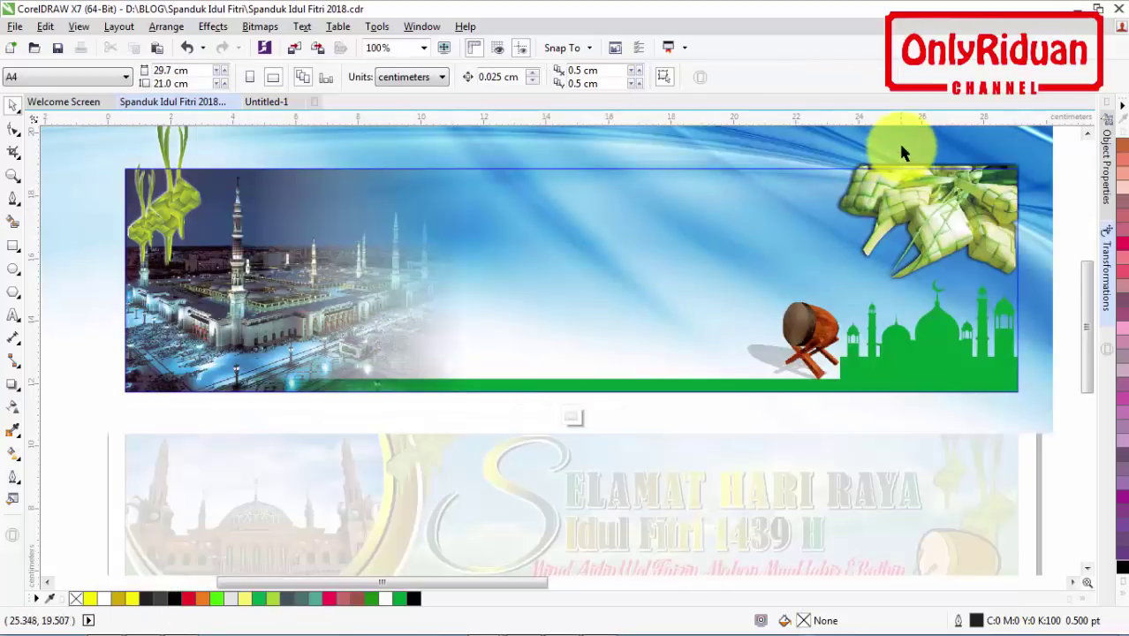
click(899, 141)
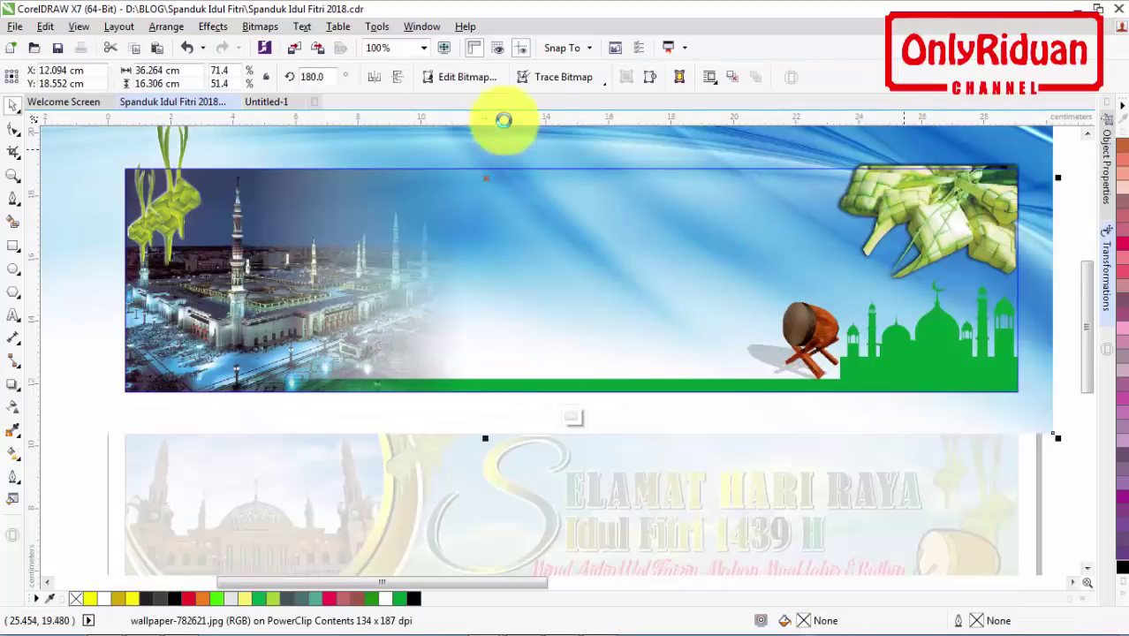
click(281, 103)
key(ctrl+v)
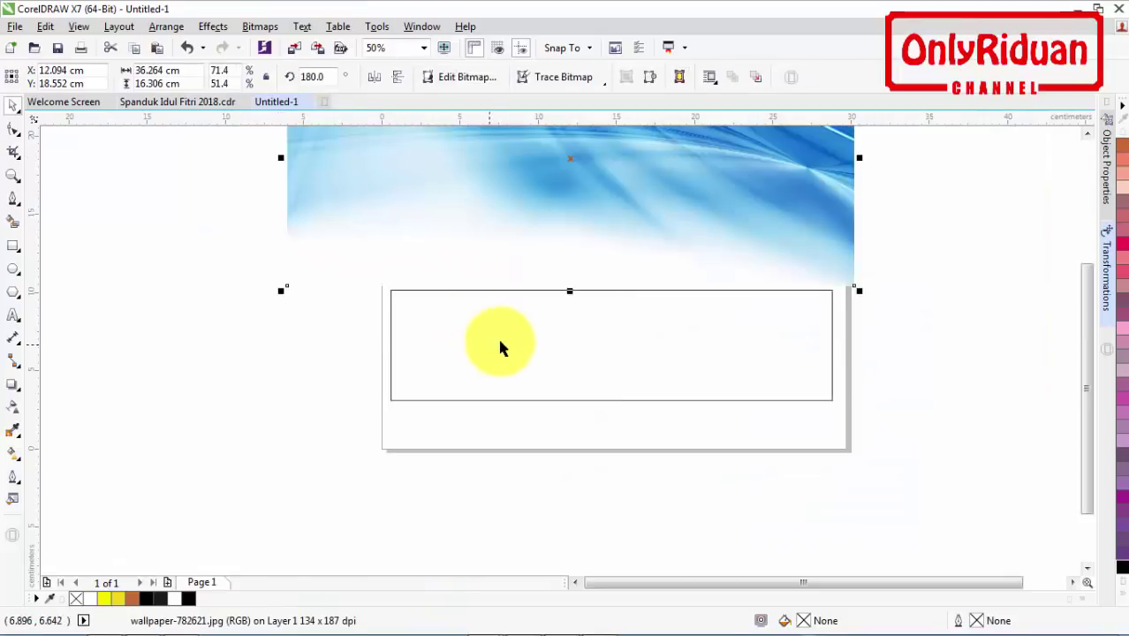
- Move the wallpaper below the empty rectangle and PowerClip it inside that rectangle
drag(608, 216, 664, 540)
drag(654, 426, 655, 501)
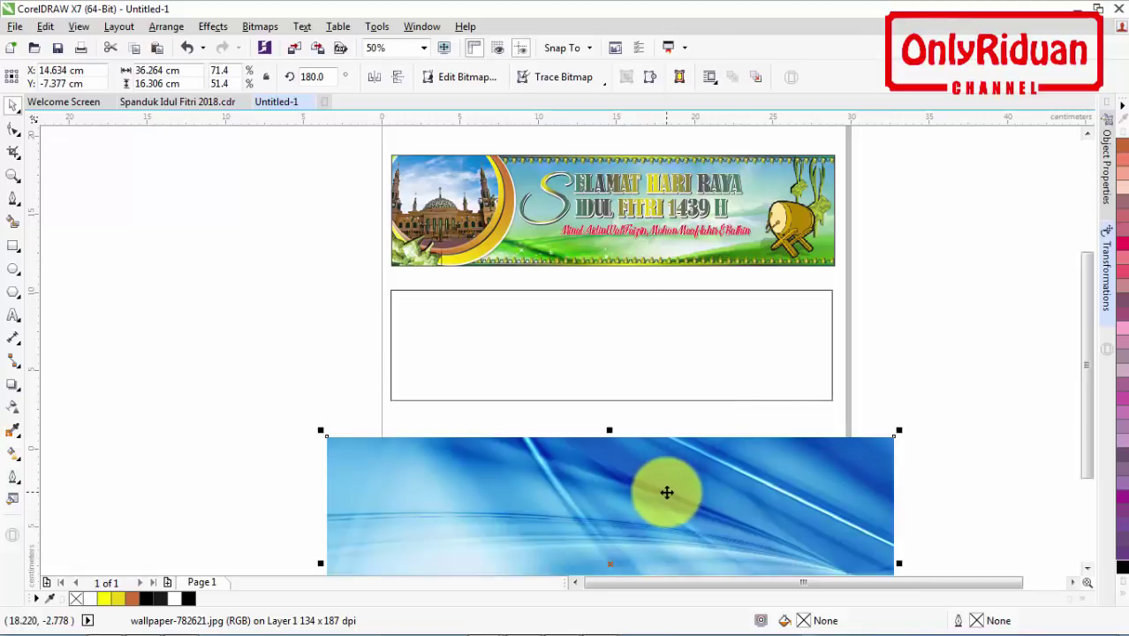
right_click(667, 492)
click(689, 35)
click(668, 340)
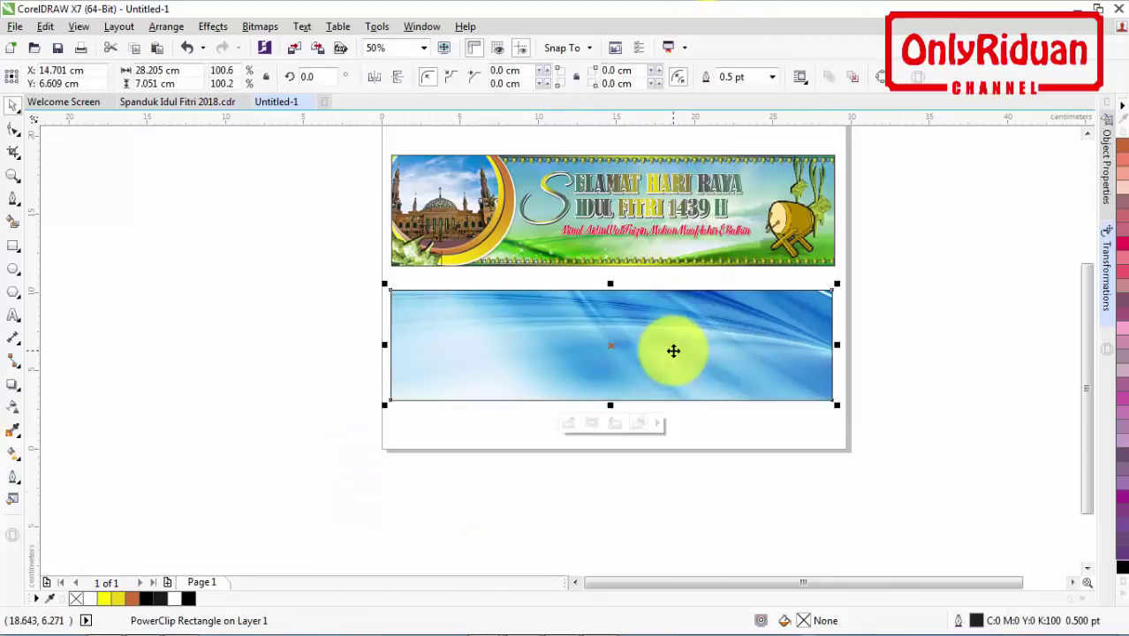
- Edit the blue banner's PowerClip, shift the wallpaper up and left so its white lower area fills the frame, and finish editing
right_click(674, 340)
click(707, 201)
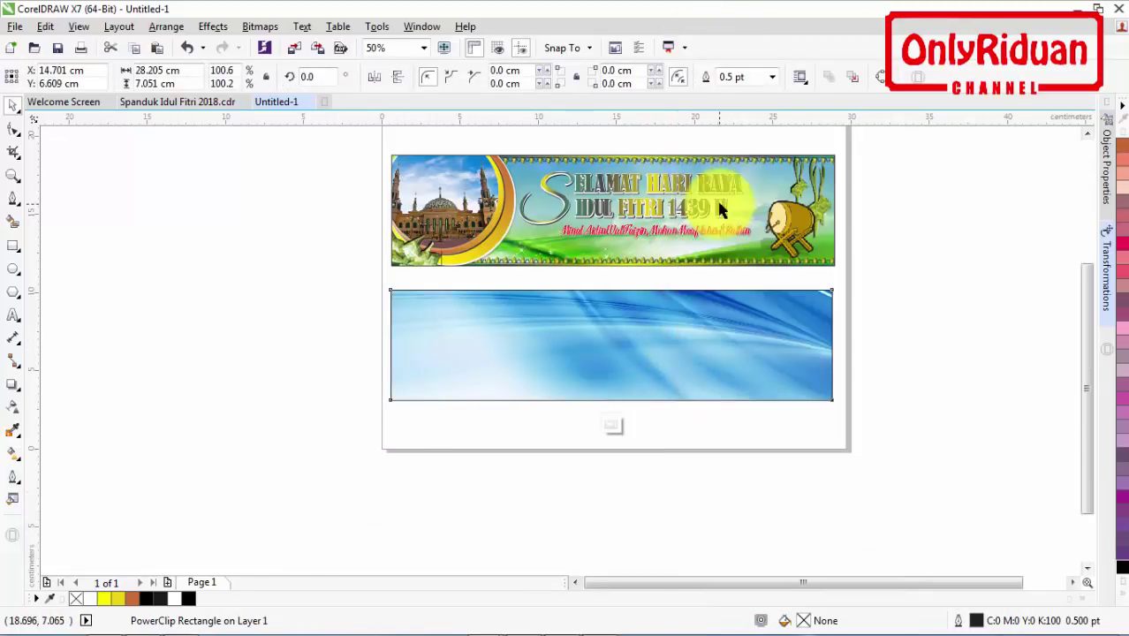
drag(737, 366, 709, 315)
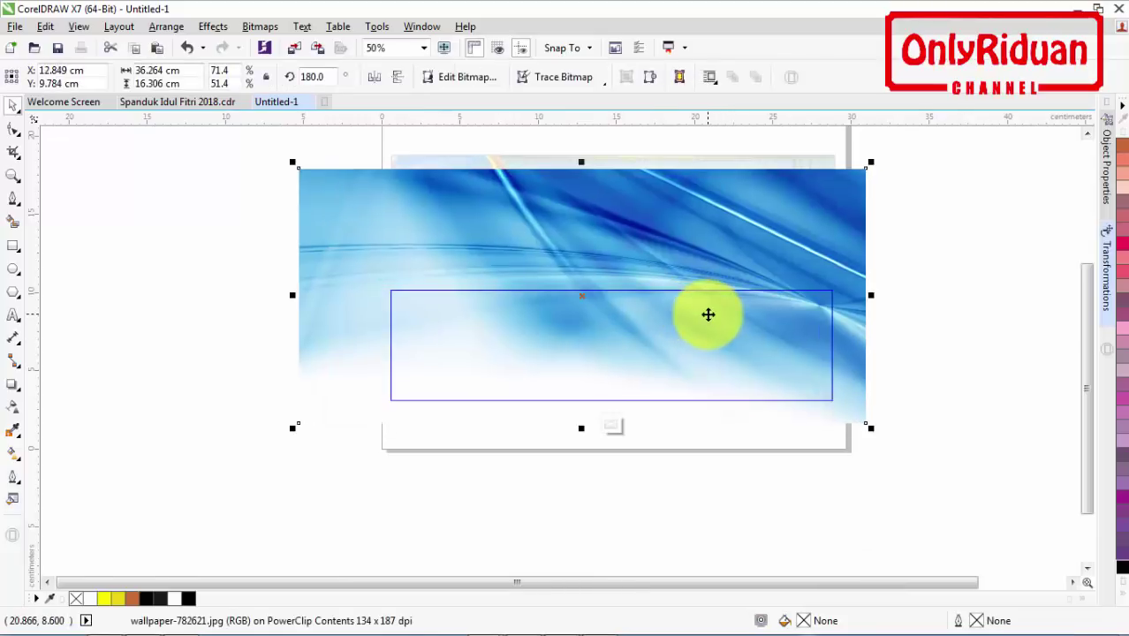
right_click(741, 326)
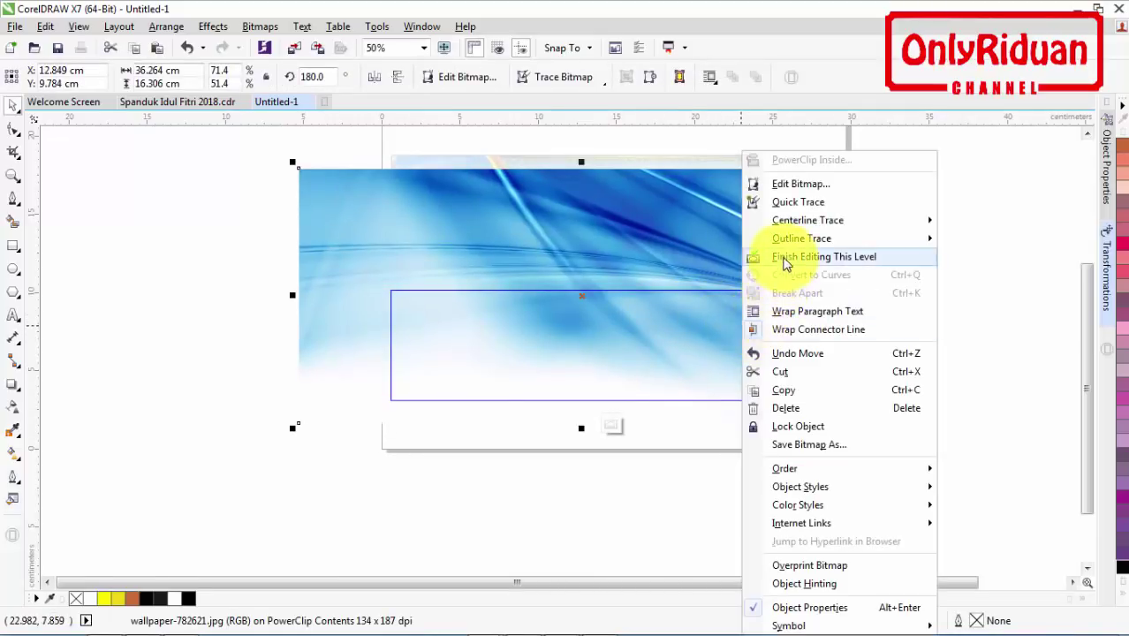
click(768, 255)
click(932, 335)
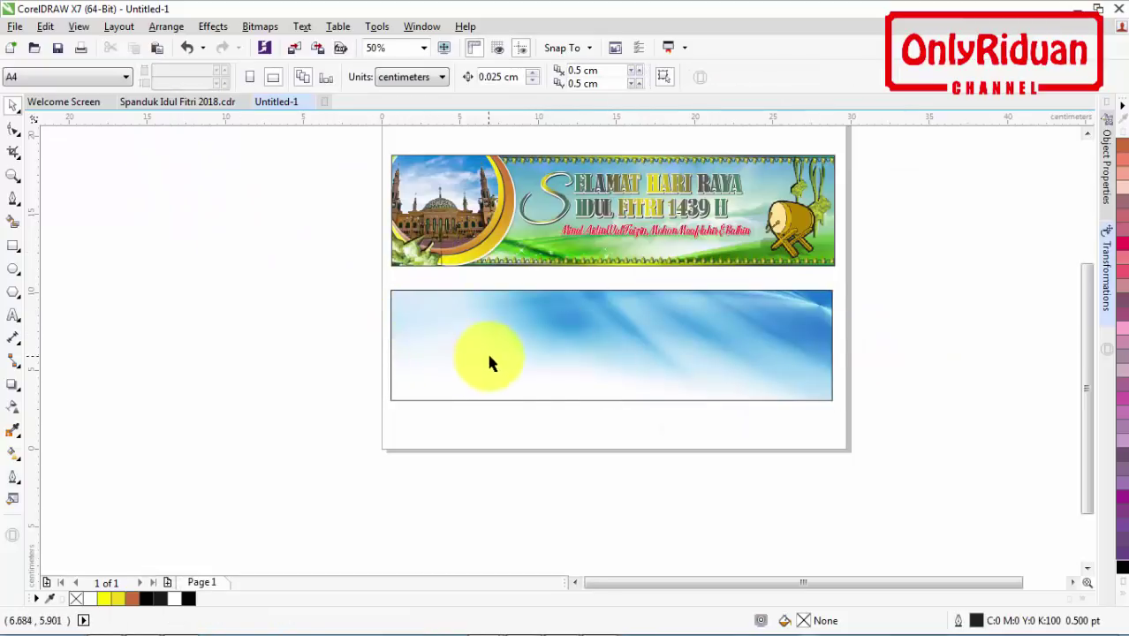
- Import the Masjid Mekkah image and place it over the blue banner
click(15, 26)
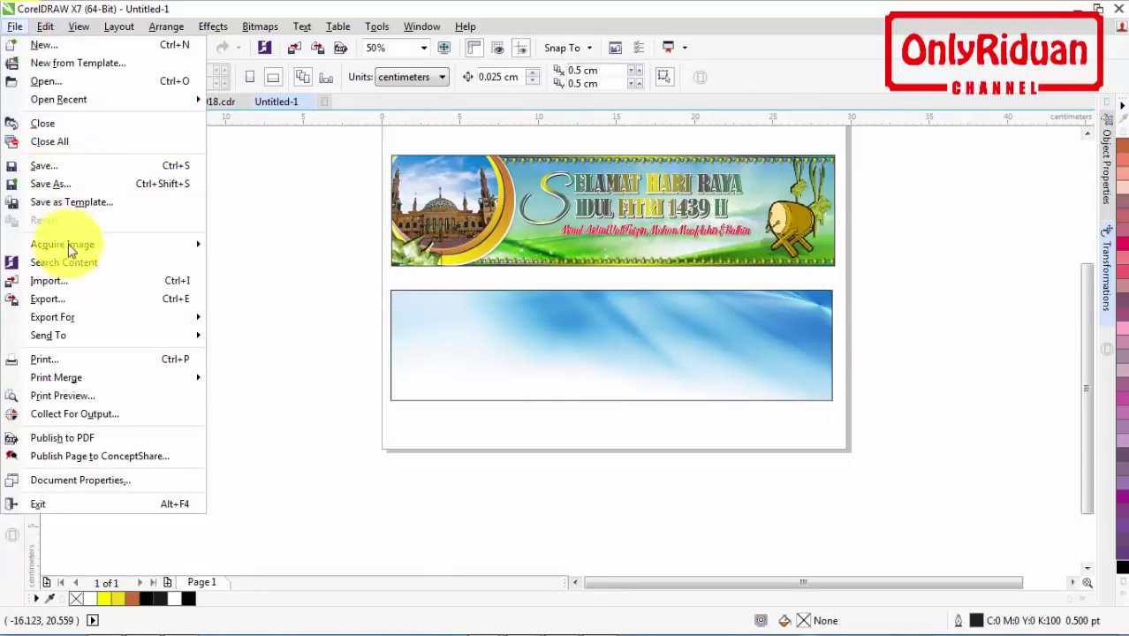
click(75, 281)
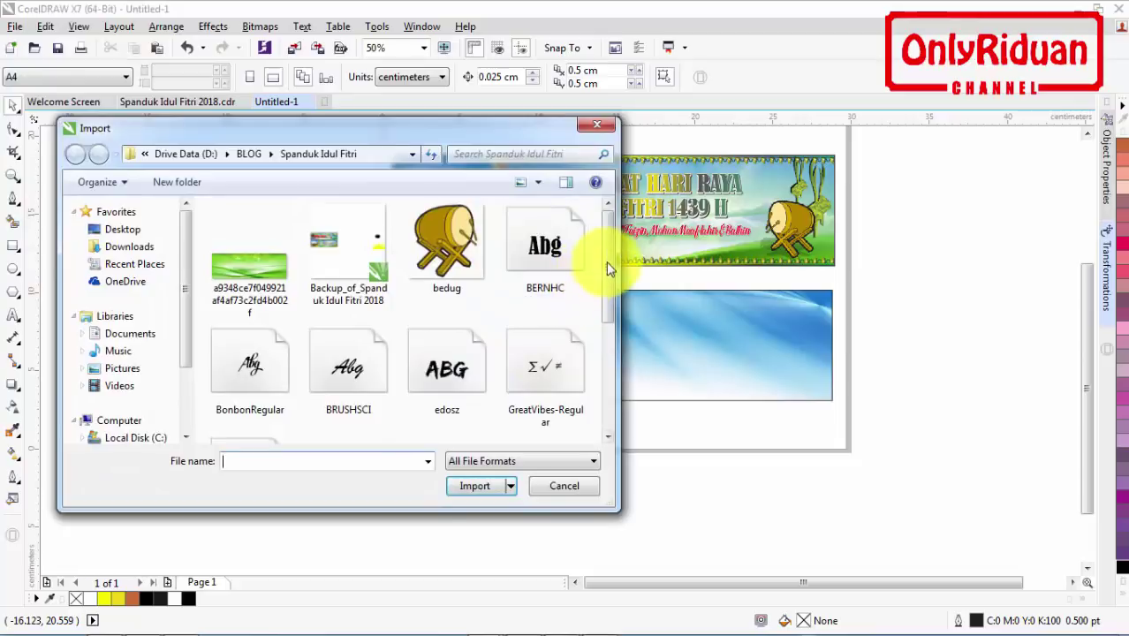
drag(606, 270, 607, 389)
click(551, 283)
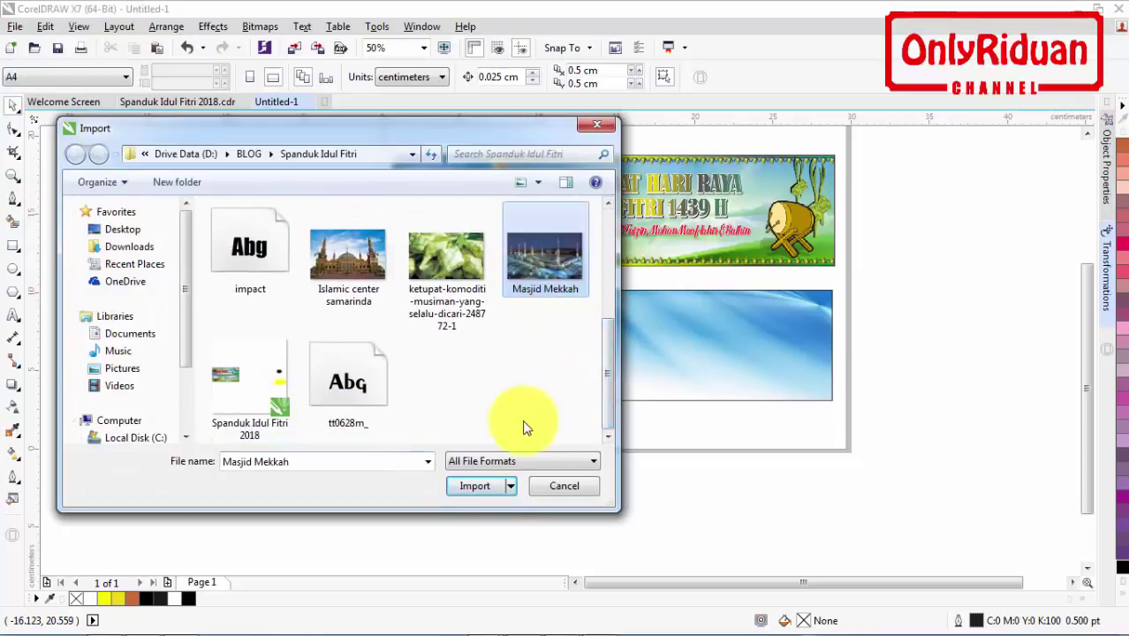
click(477, 485)
click(482, 322)
- Mirror the mosque photo horizontally, align it with the blue banner's upper-left corner, and scale it to about 12.2 × 7.6 cm
drag(547, 373, 439, 328)
drag(515, 363, 562, 401)
click(375, 77)
drag(468, 321, 394, 291)
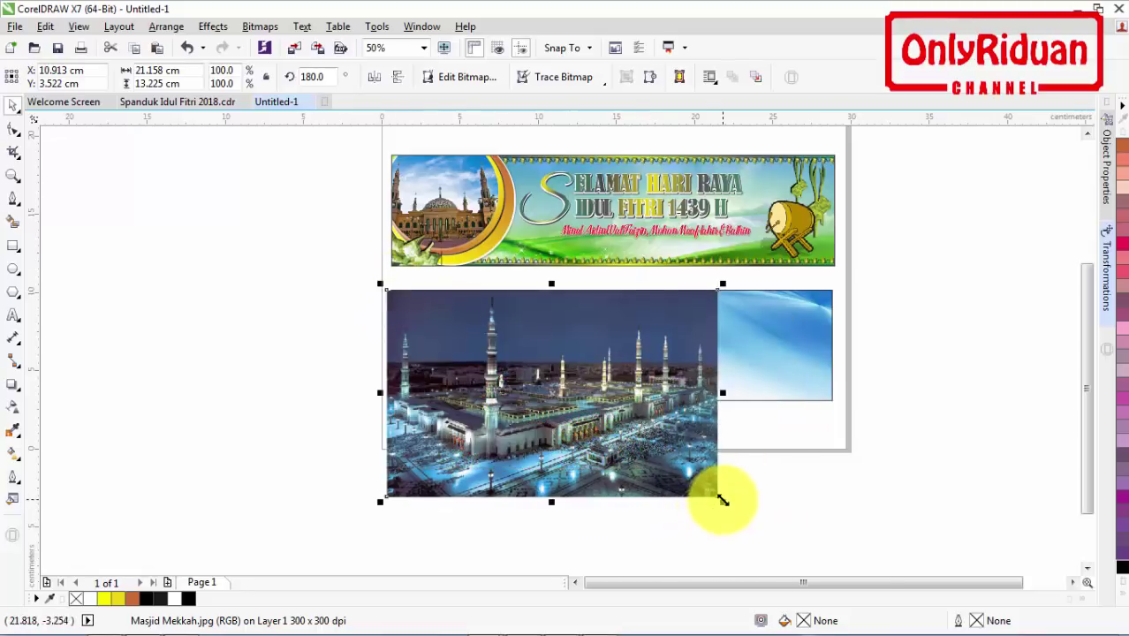
drag(723, 500, 582, 413)
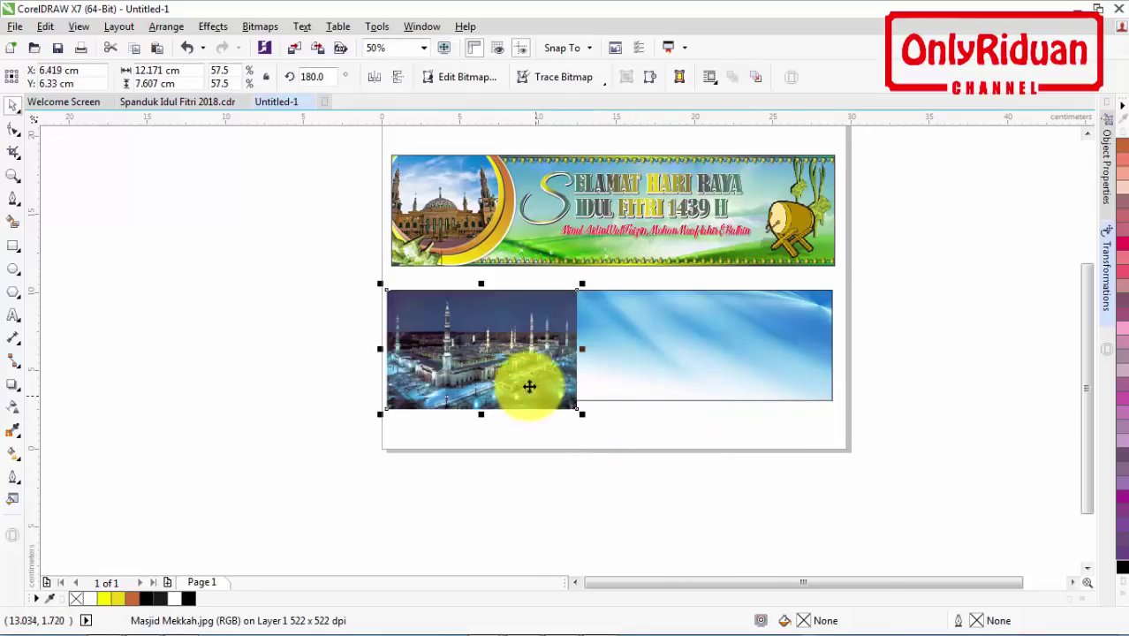
- PowerClip the mosque photo inside the blue banner
right_click(523, 343)
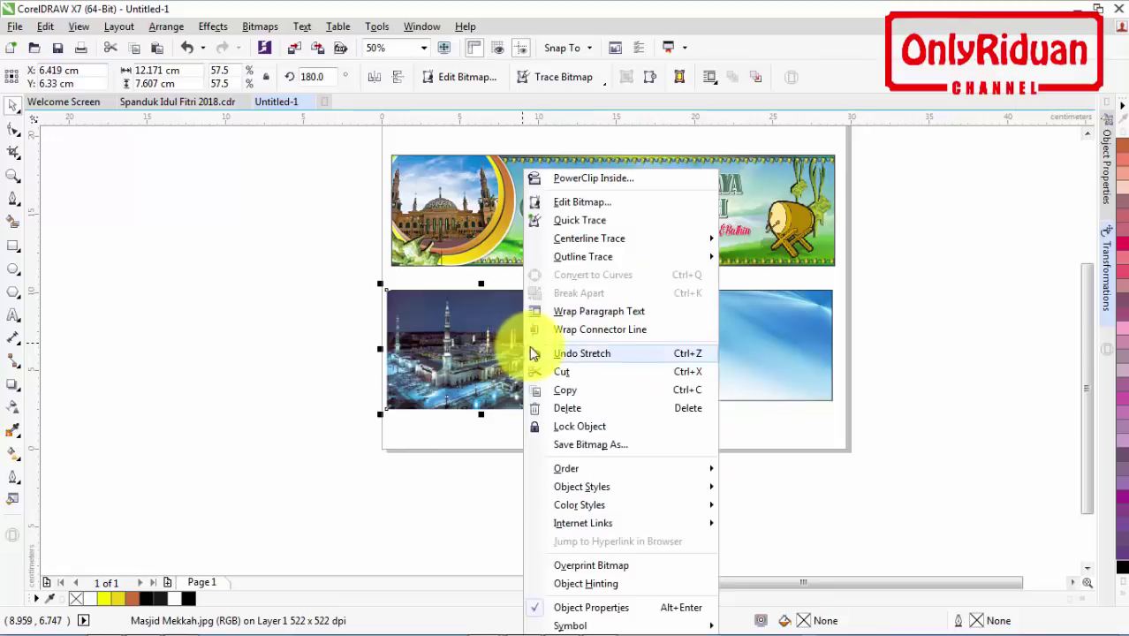
click(574, 177)
click(631, 346)
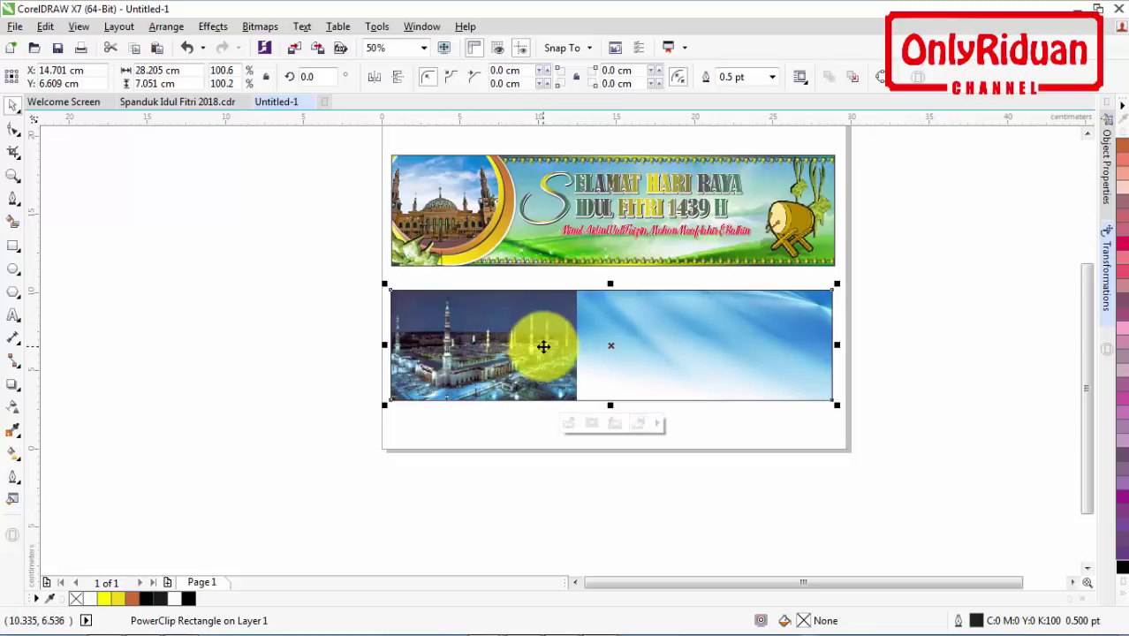
- Edit the blue banner's PowerClip, fade the mosque photo's right side with a linear transparency, and finish editing
right_click(545, 347)
click(590, 202)
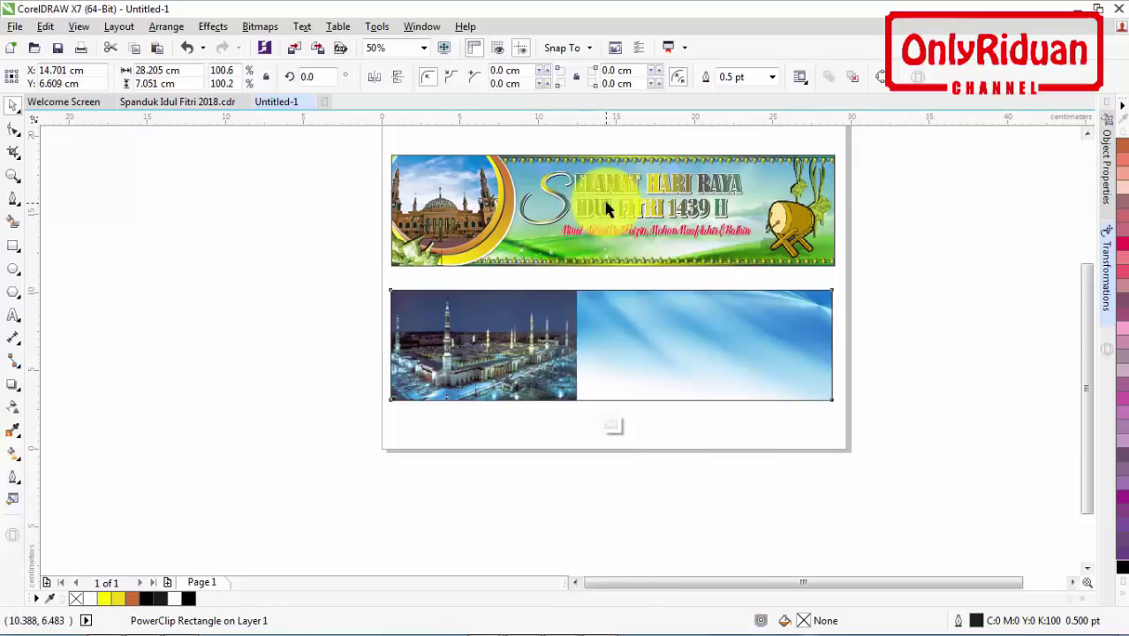
click(15, 409)
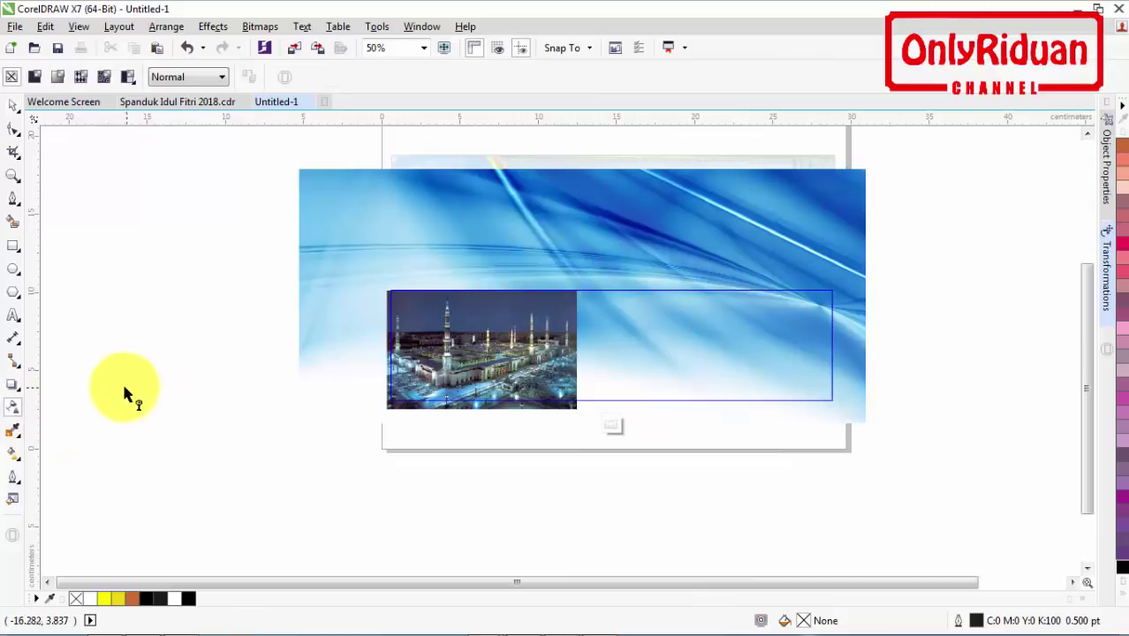
click(404, 350)
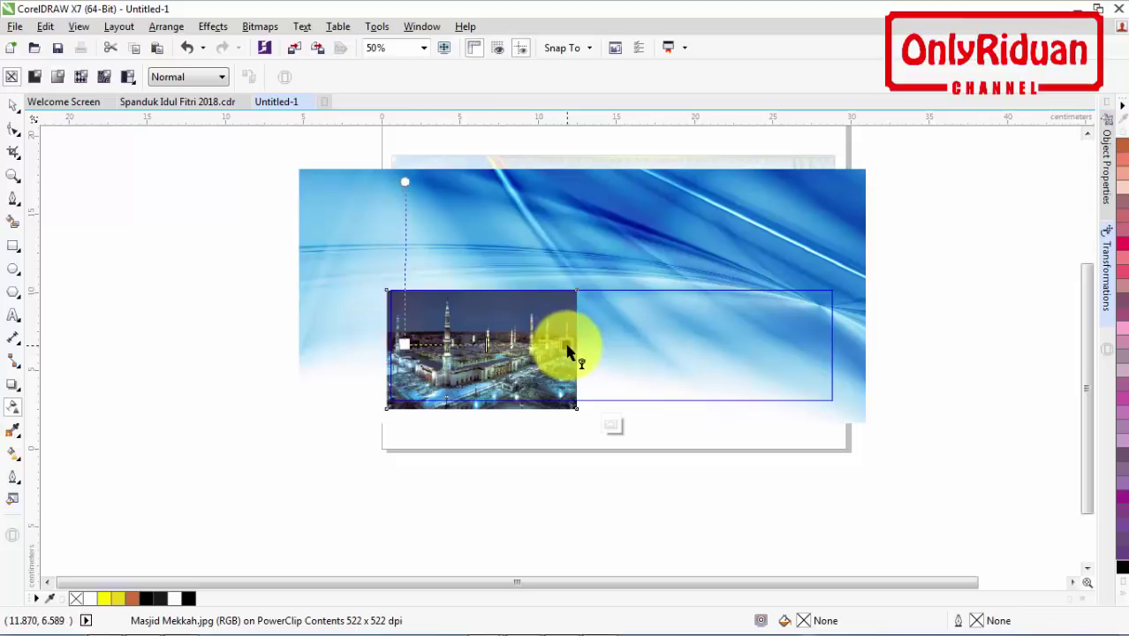
drag(568, 351, 567, 344)
right_click(498, 334)
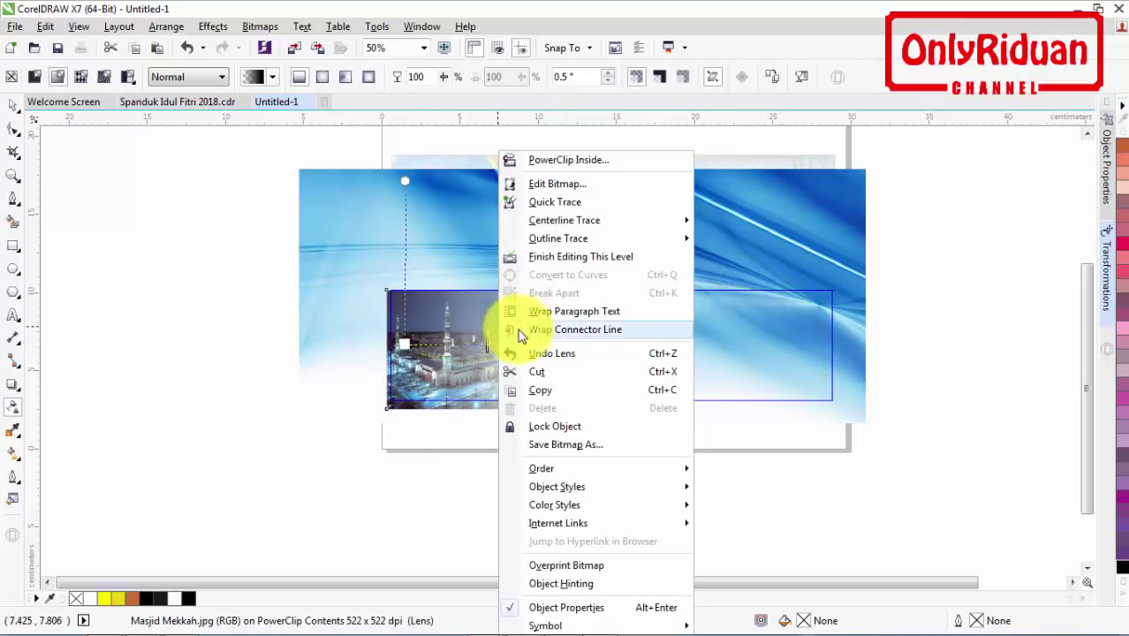
click(519, 254)
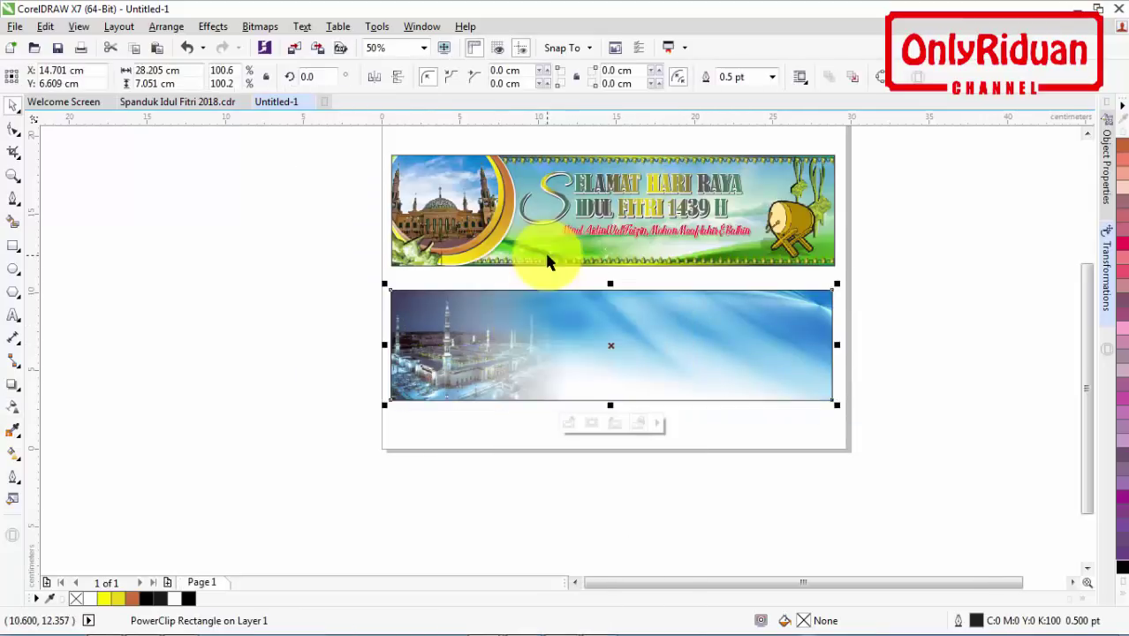
click(706, 504)
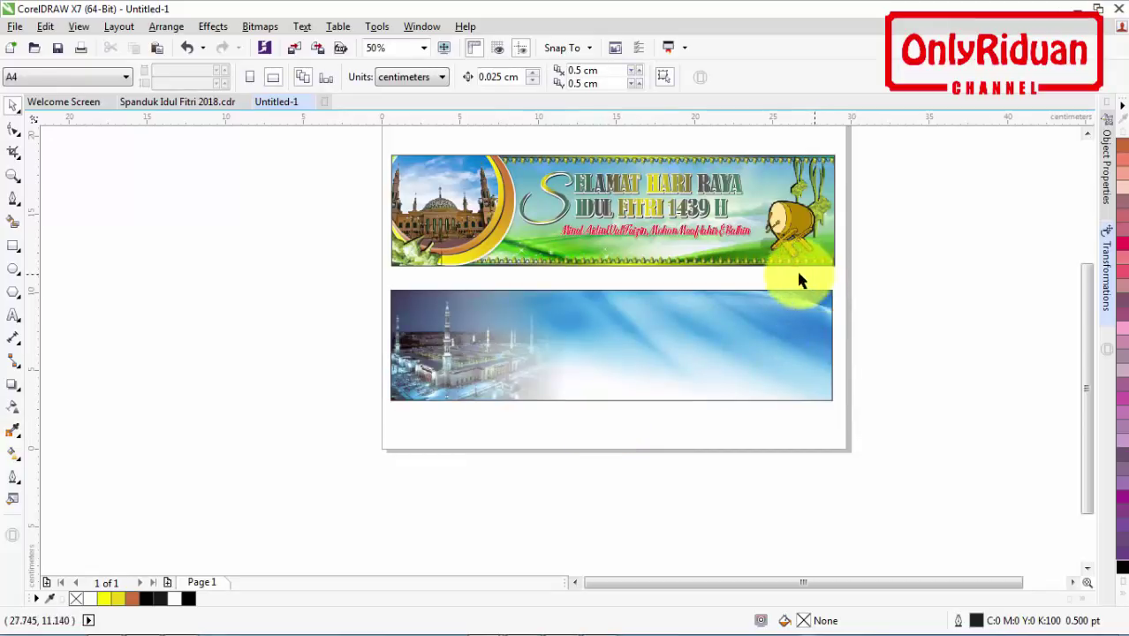
- Copy the shadowed ketupat cluster from the upper banner's PowerClip and finish editing the PowerClip
right_click(416, 259)
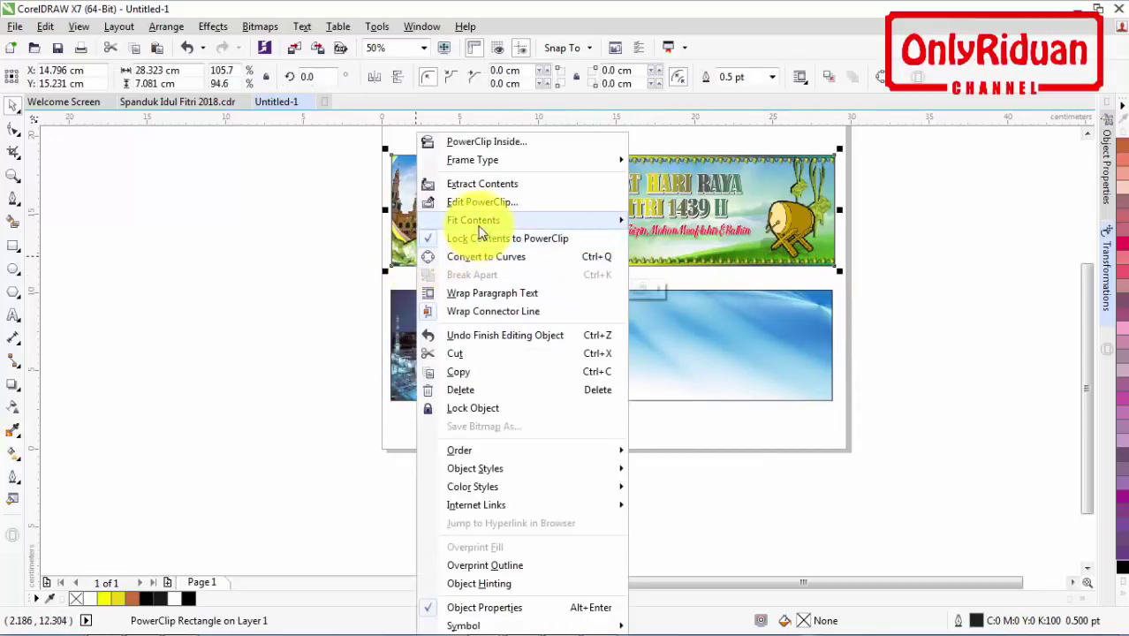
click(470, 200)
click(417, 252)
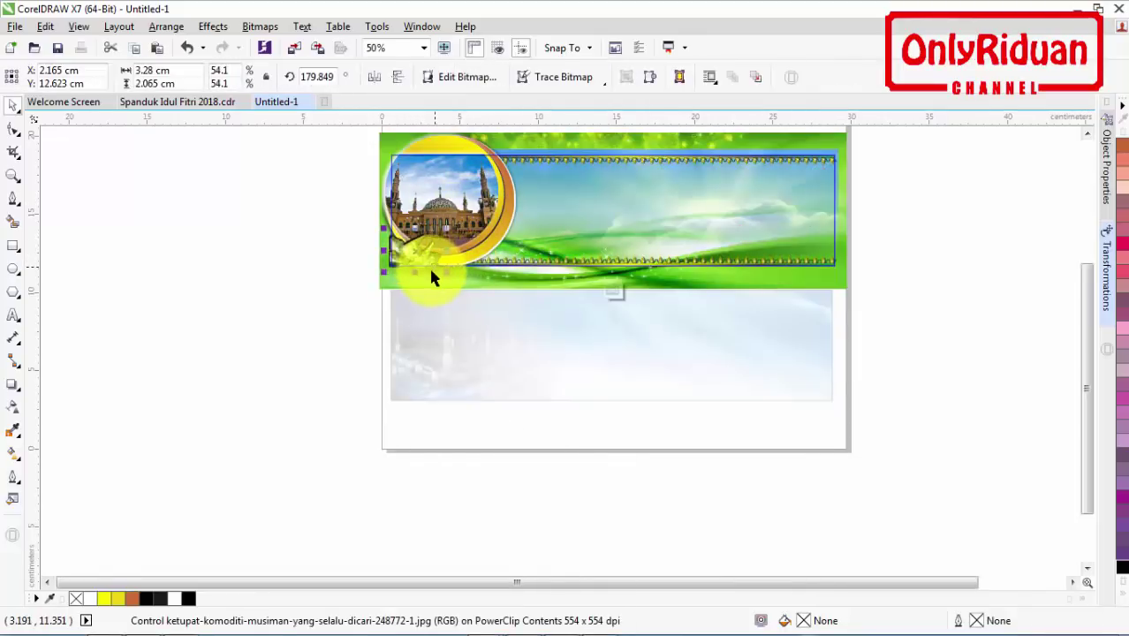
drag(318, 231, 474, 281)
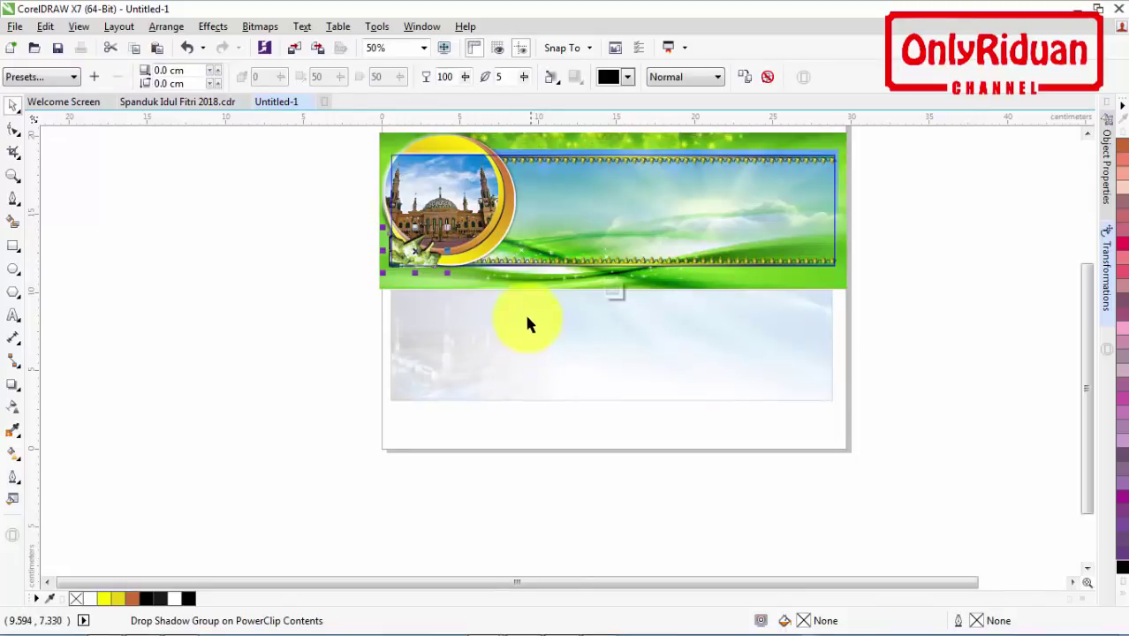
right_click(434, 250)
click(504, 297)
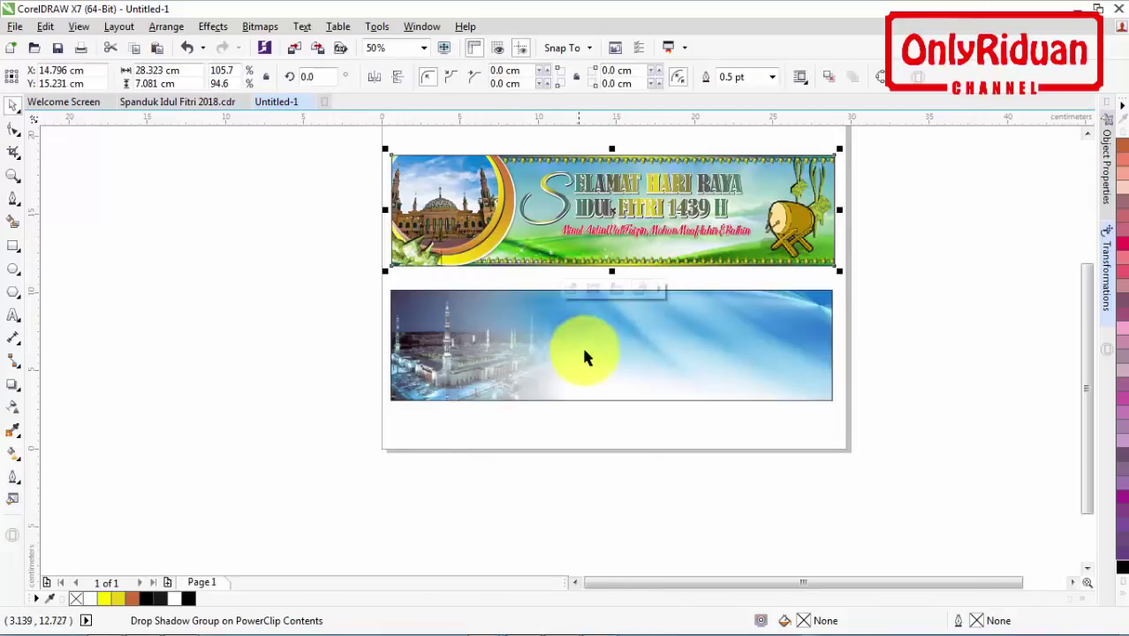
- Paste the ketupat cluster, move it to the upper-right area of the blue banner, and select its bitmap
key(Tab)
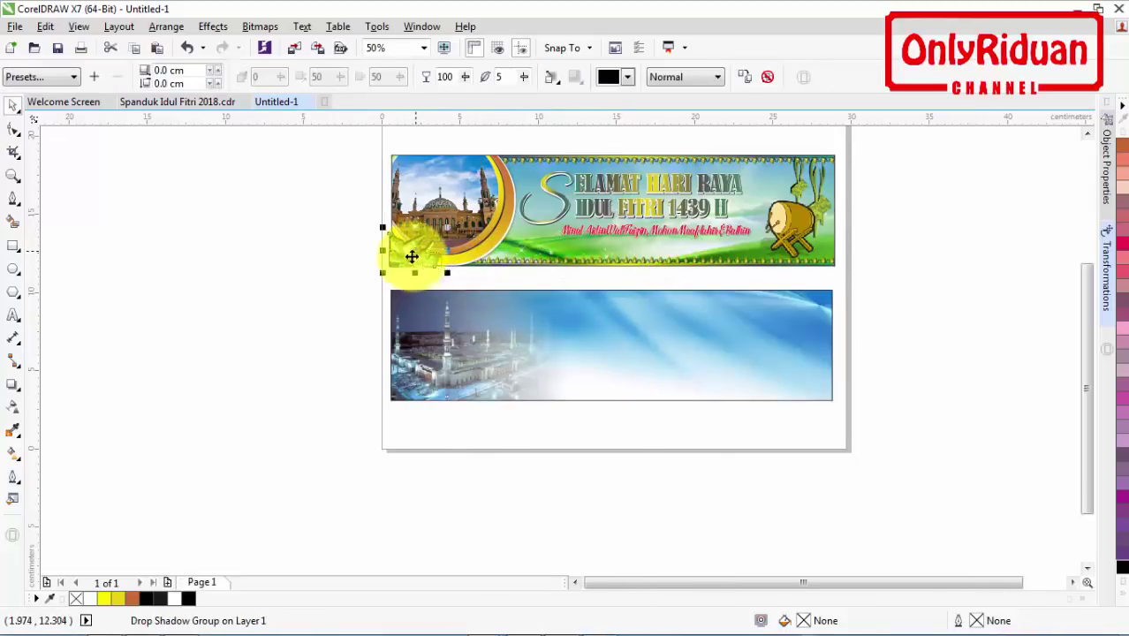
drag(412, 256, 751, 316)
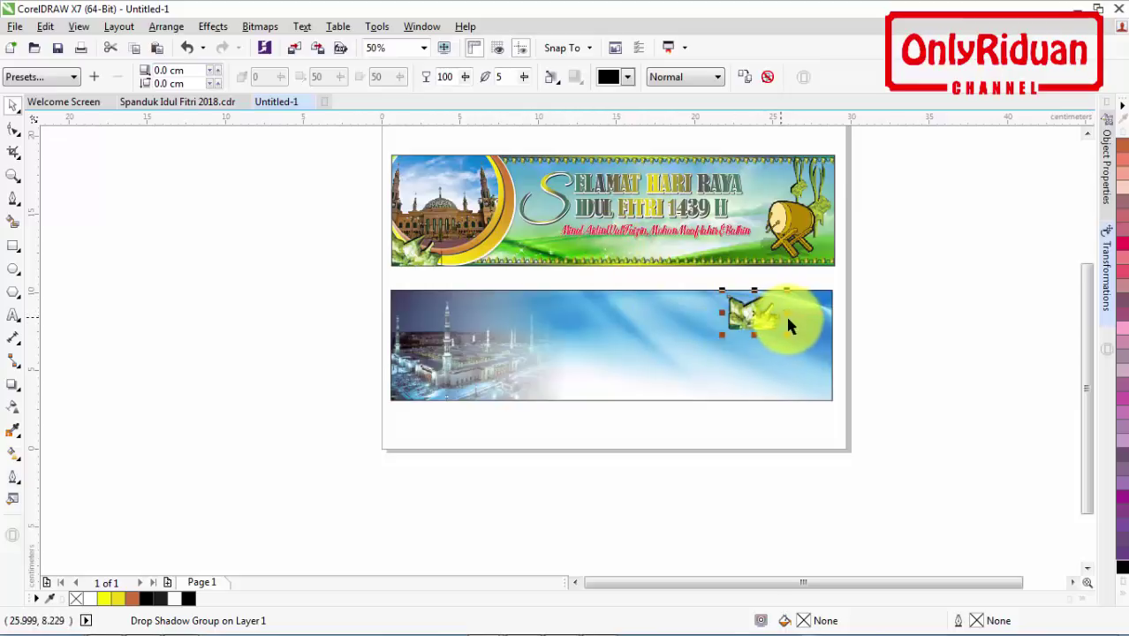
click(880, 337)
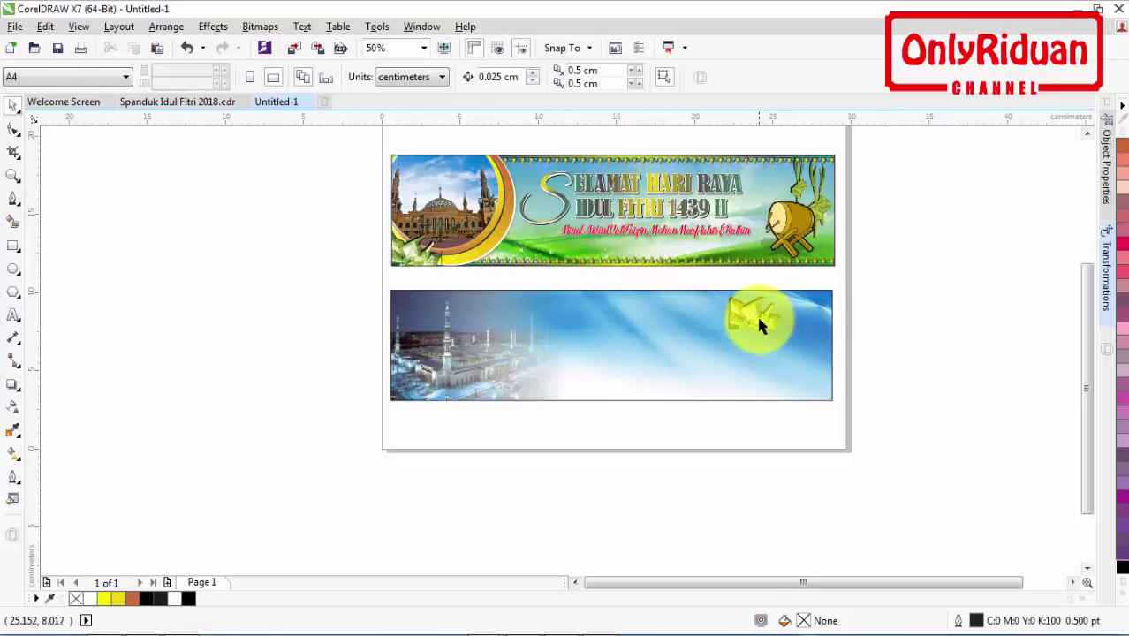
click(760, 319)
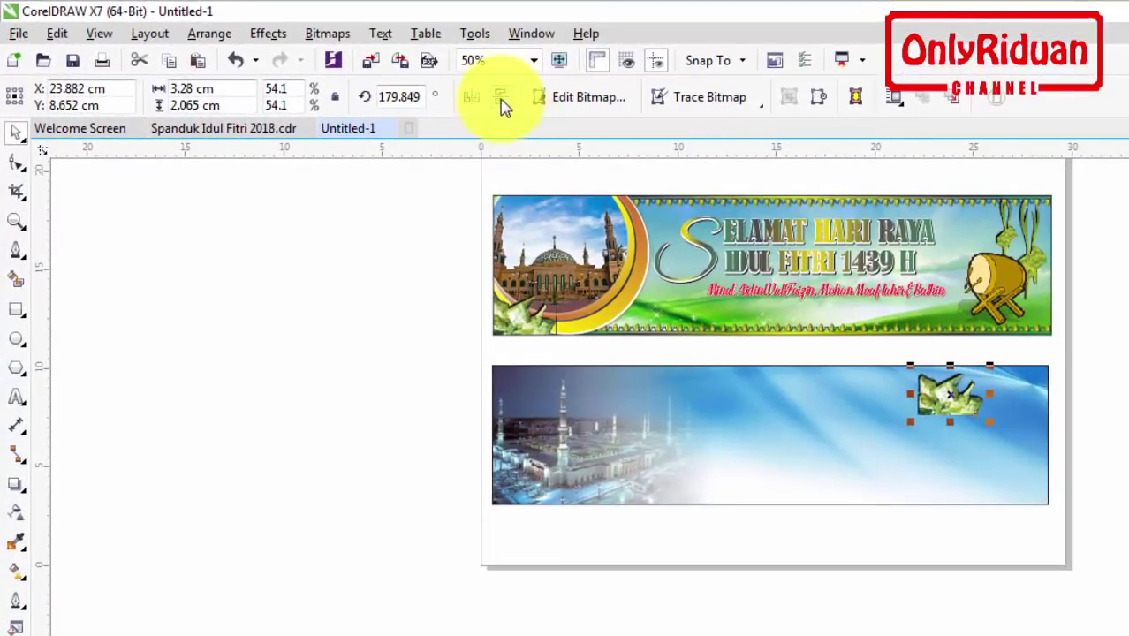
- Mirror the ketupat cluster vertically and horizontally, move it to the blue banner's upper-right corner and enlarge it to about 5.3 cm wide
click(502, 103)
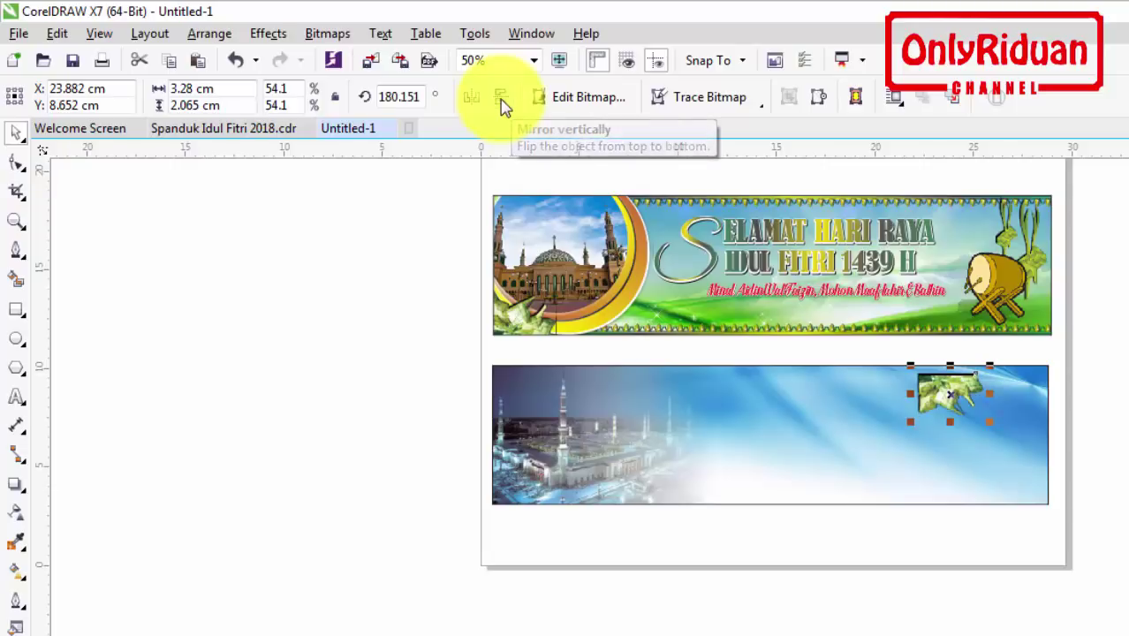
click(471, 104)
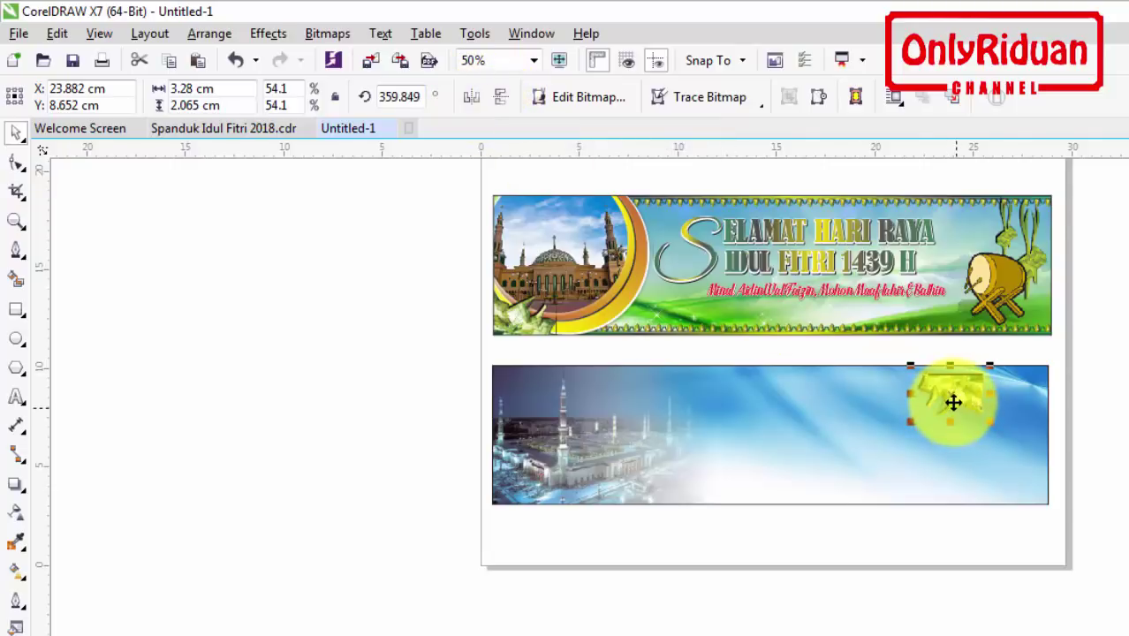
scroll(953, 397, up, 1)
drag(1010, 401, 1095, 360)
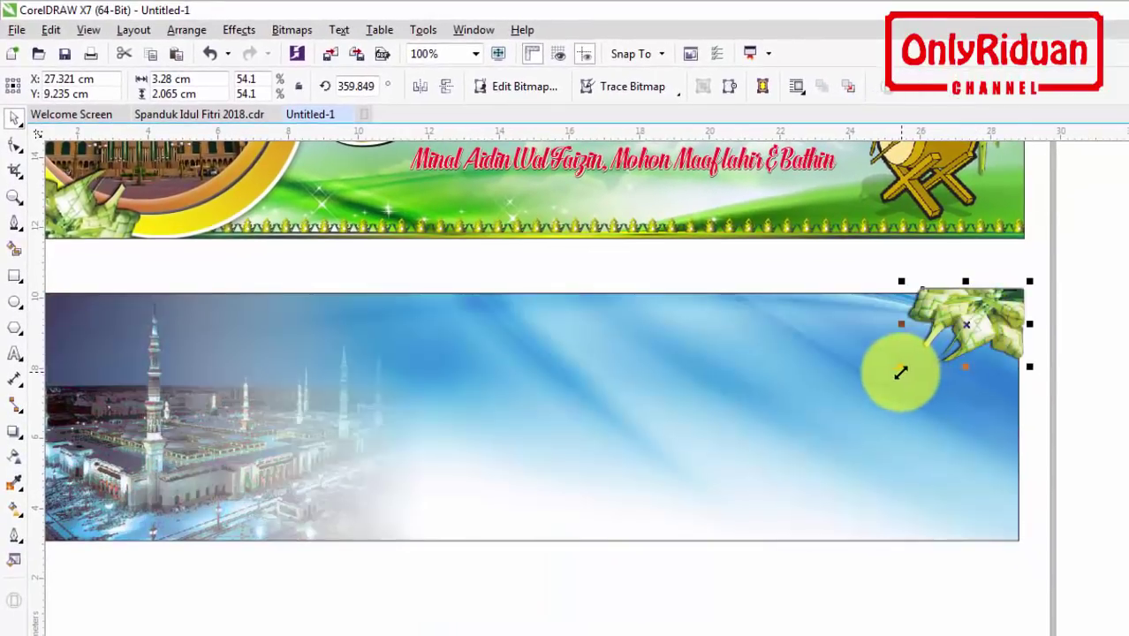
drag(901, 372, 824, 411)
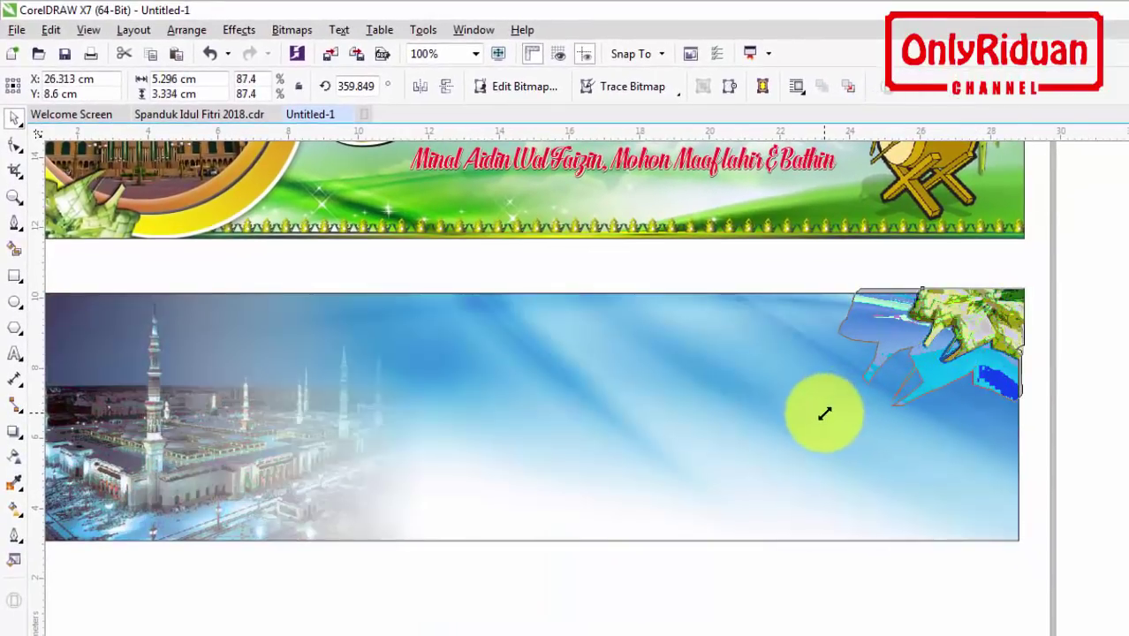
- PowerClip the ketupat cluster inside the blue banner
right_click(954, 342)
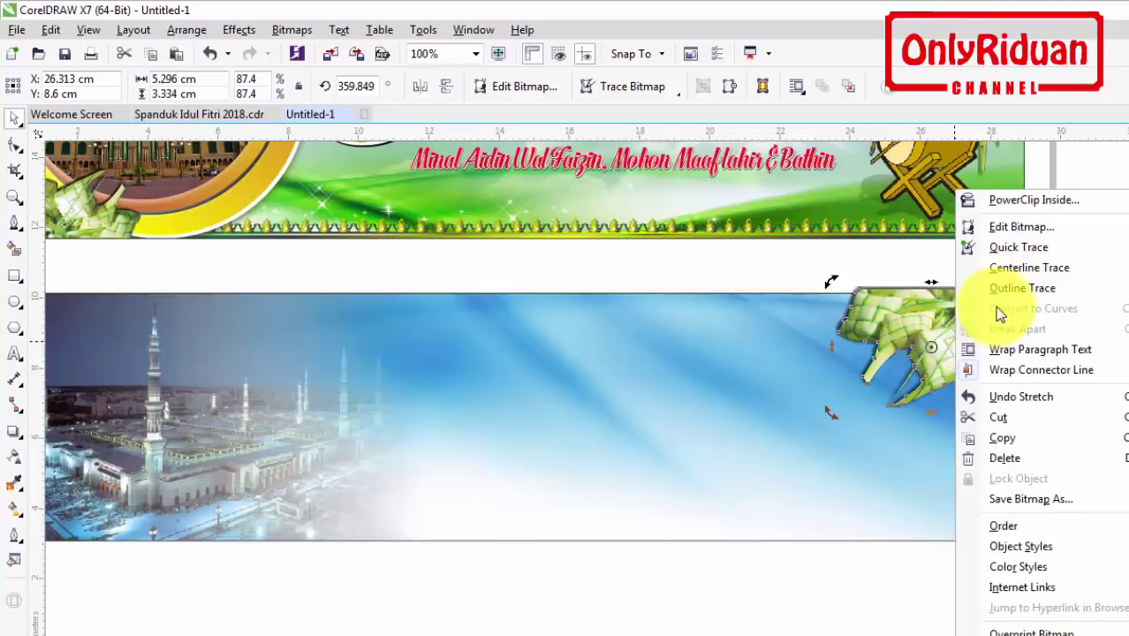
click(1029, 201)
click(782, 358)
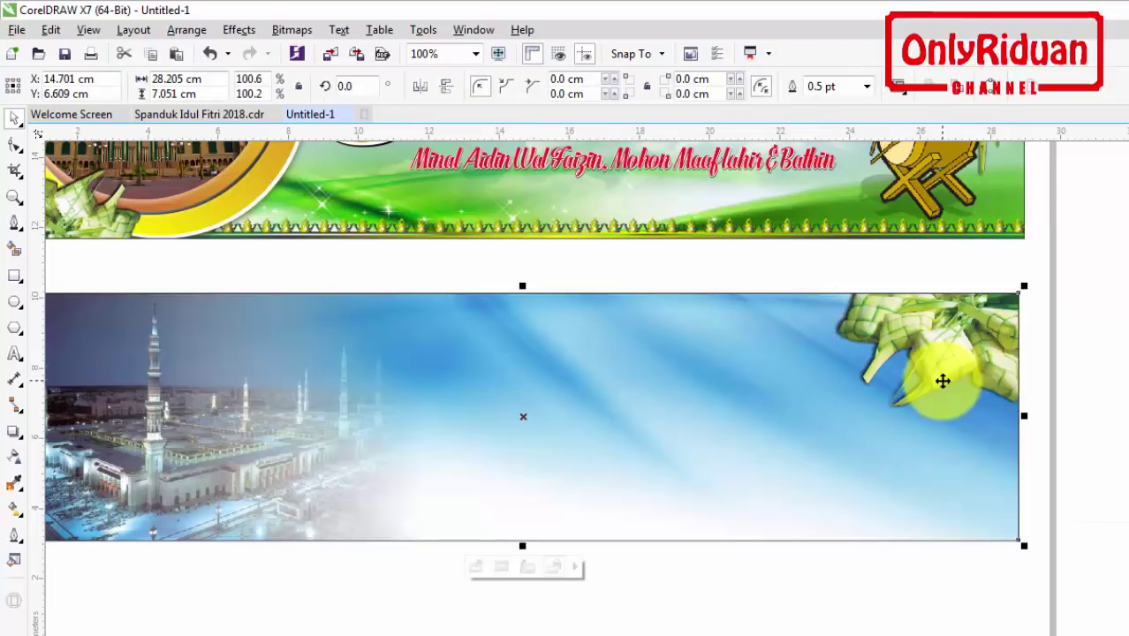
scroll(943, 381, down, 1)
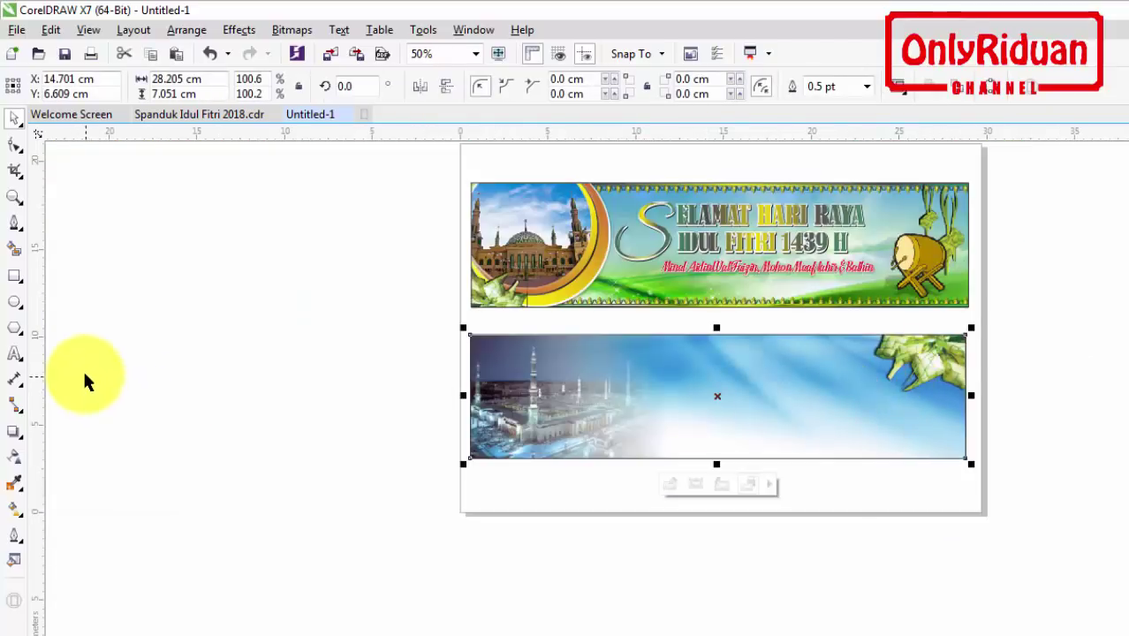
- Finish editing the PowerClip in Spanduk Idul Fitri 2018.cdr, check the font of its Idul Fitri title, and return to Untitled-1
click(196, 114)
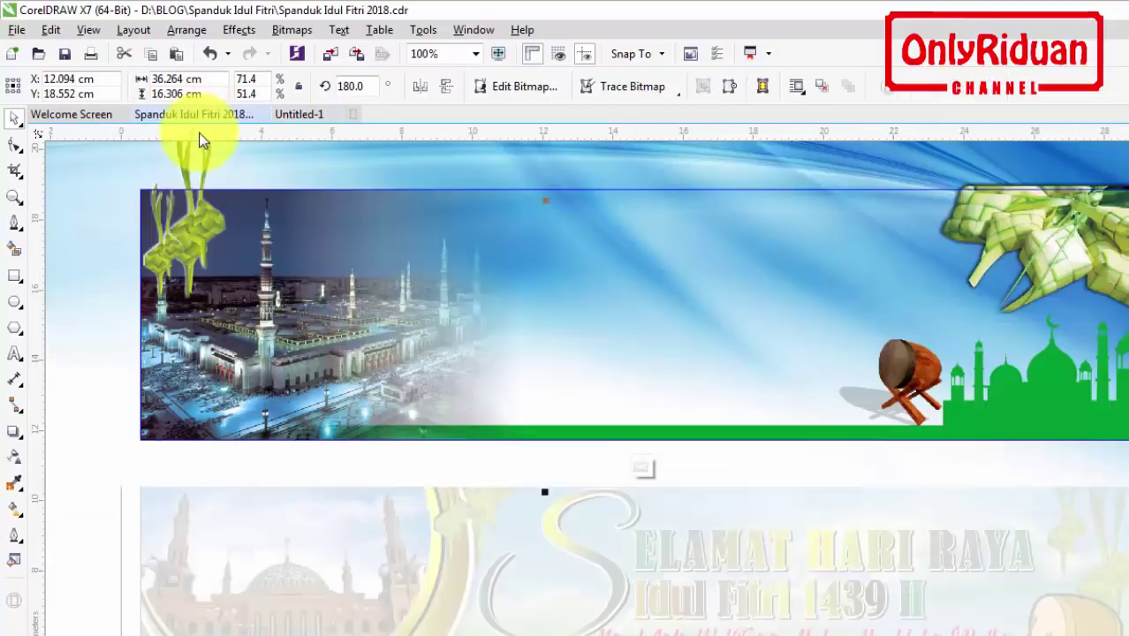
right_click(504, 287)
click(572, 291)
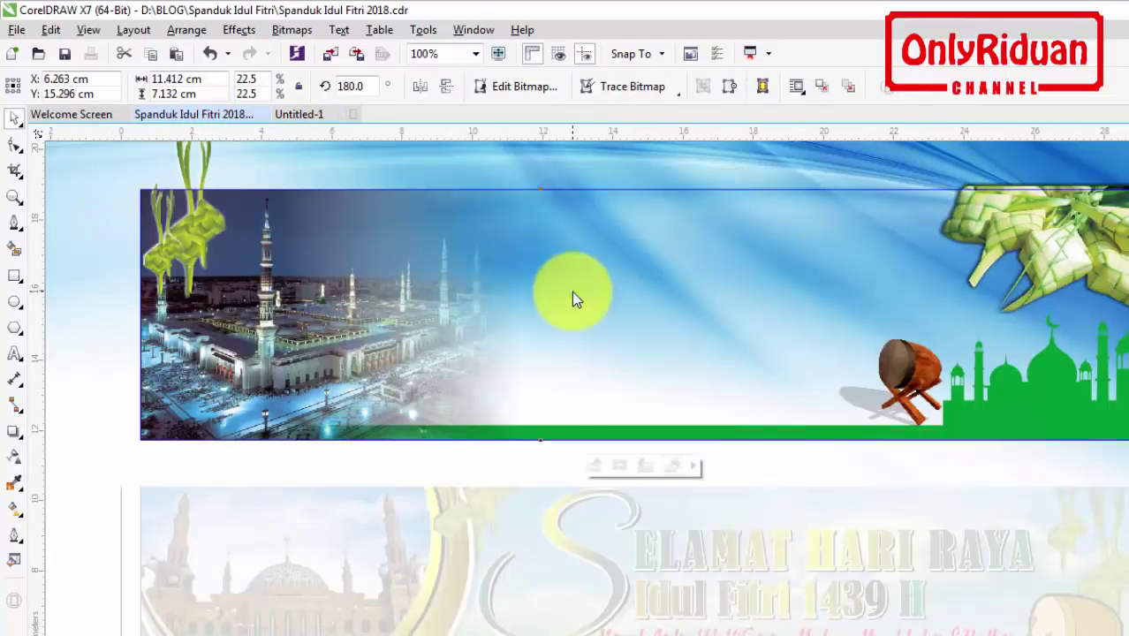
click(522, 340)
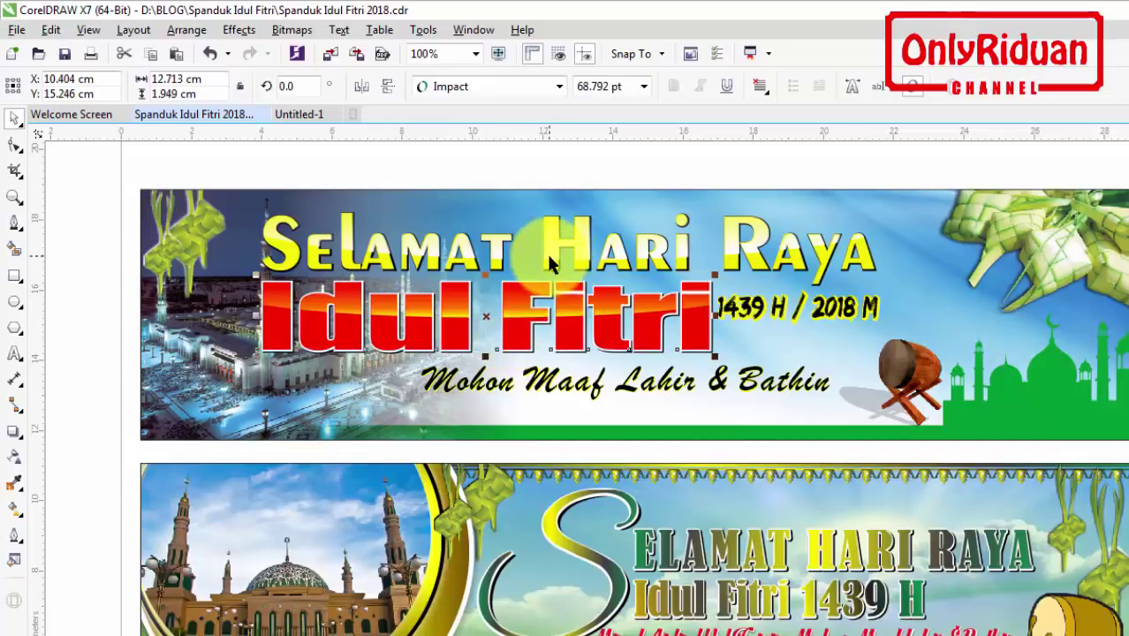
click(298, 113)
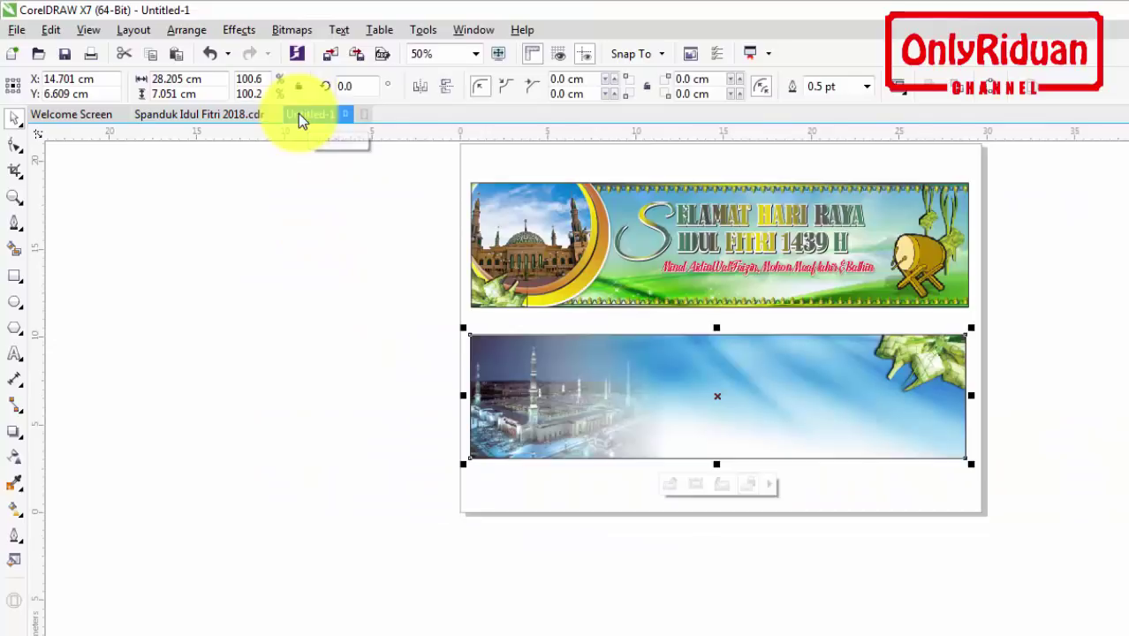
- Add the artistic text "IDUL FITRI" on the blue banner and enlarge it to about 17.1 cm wide
click(16, 355)
click(628, 382)
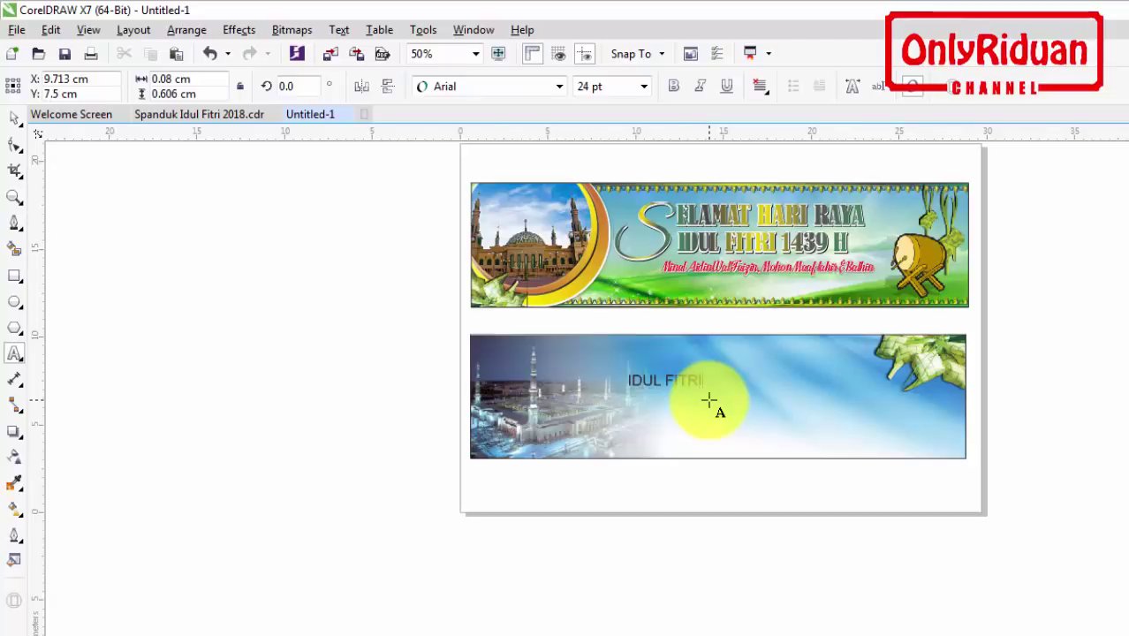
click(18, 125)
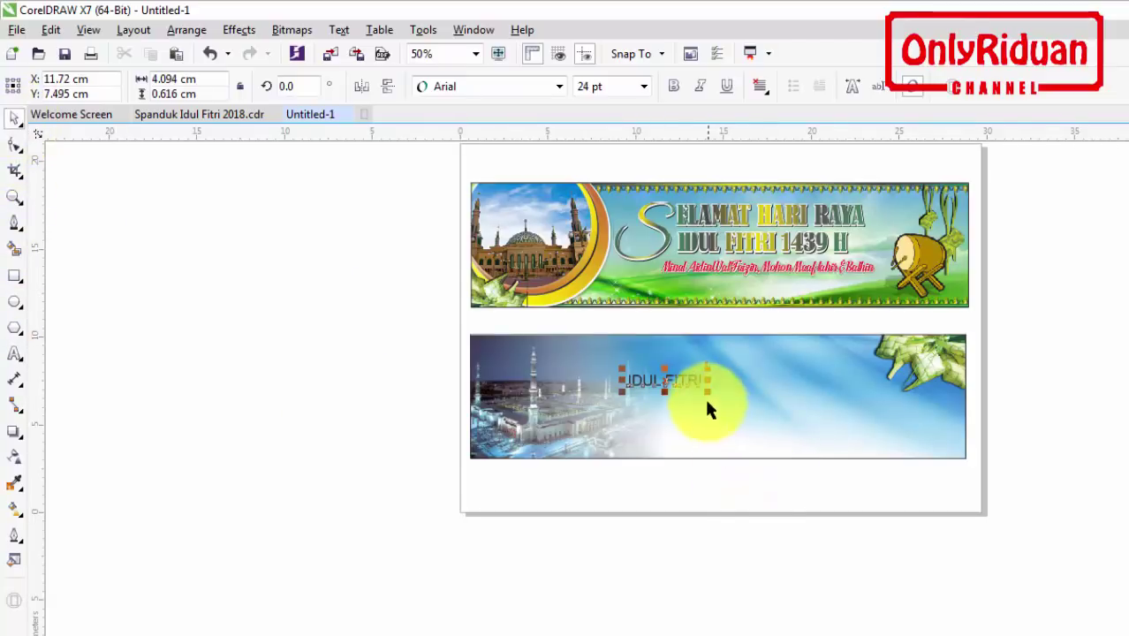
drag(706, 393, 865, 453)
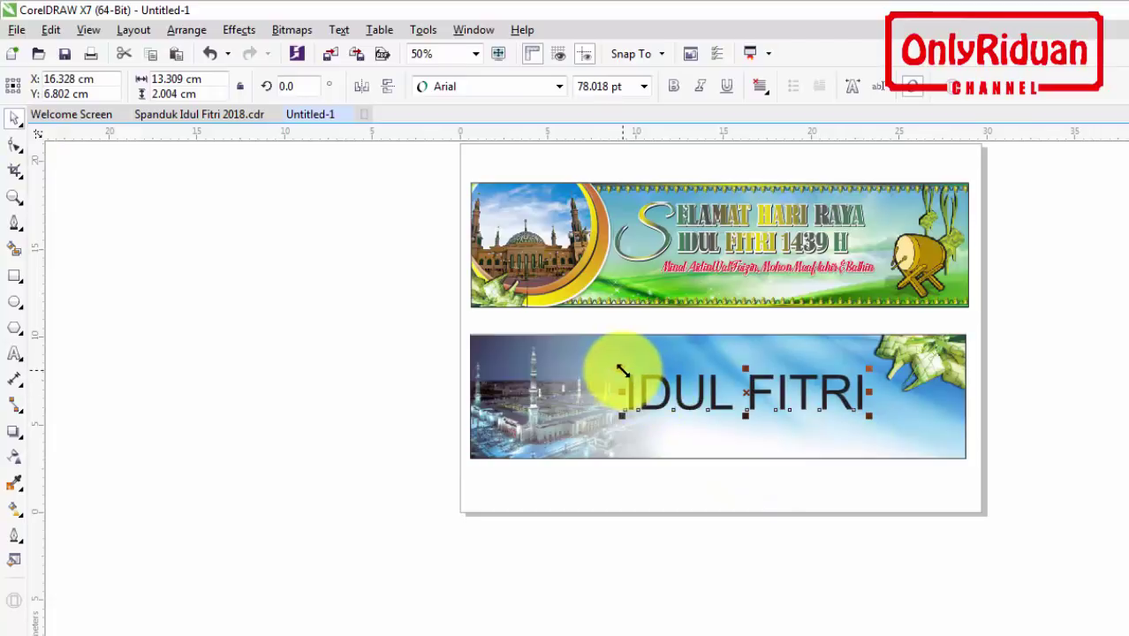
drag(622, 371, 552, 359)
- Set the IDUL FITRI text's font to Impact, shift it slightly right, and fill it red (M:100 Y:100)
click(559, 86)
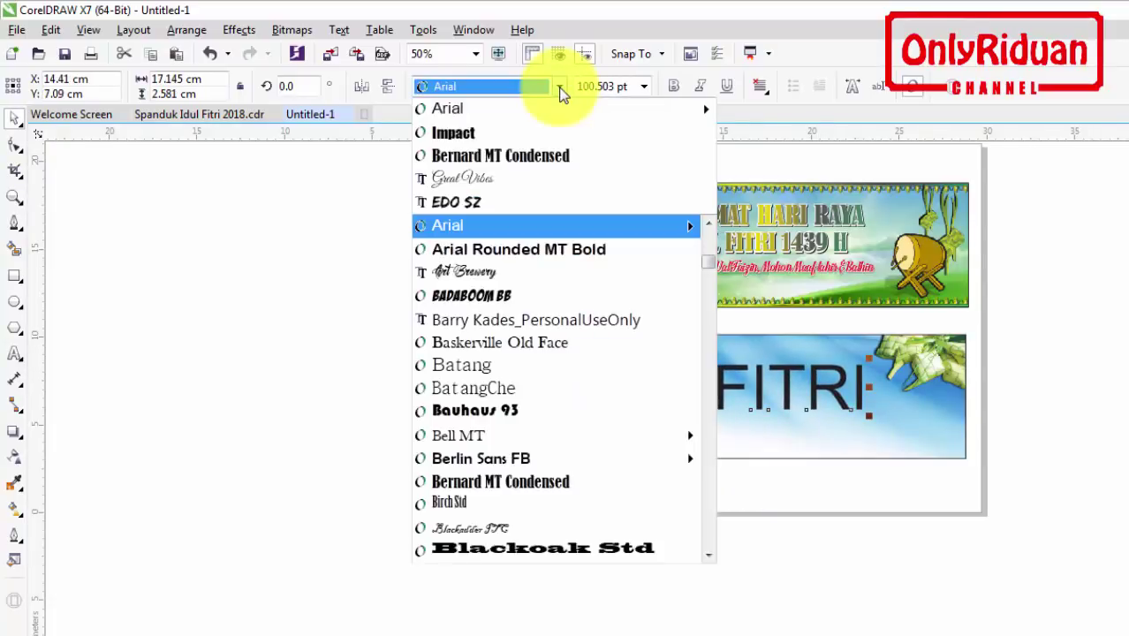
click(497, 136)
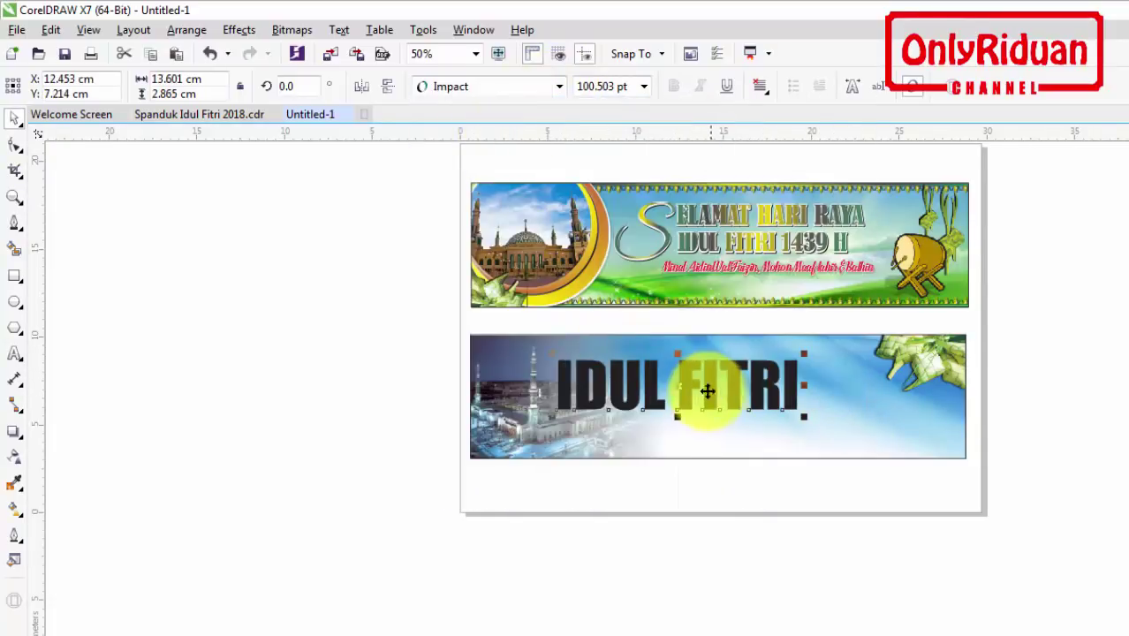
drag(689, 386, 710, 386)
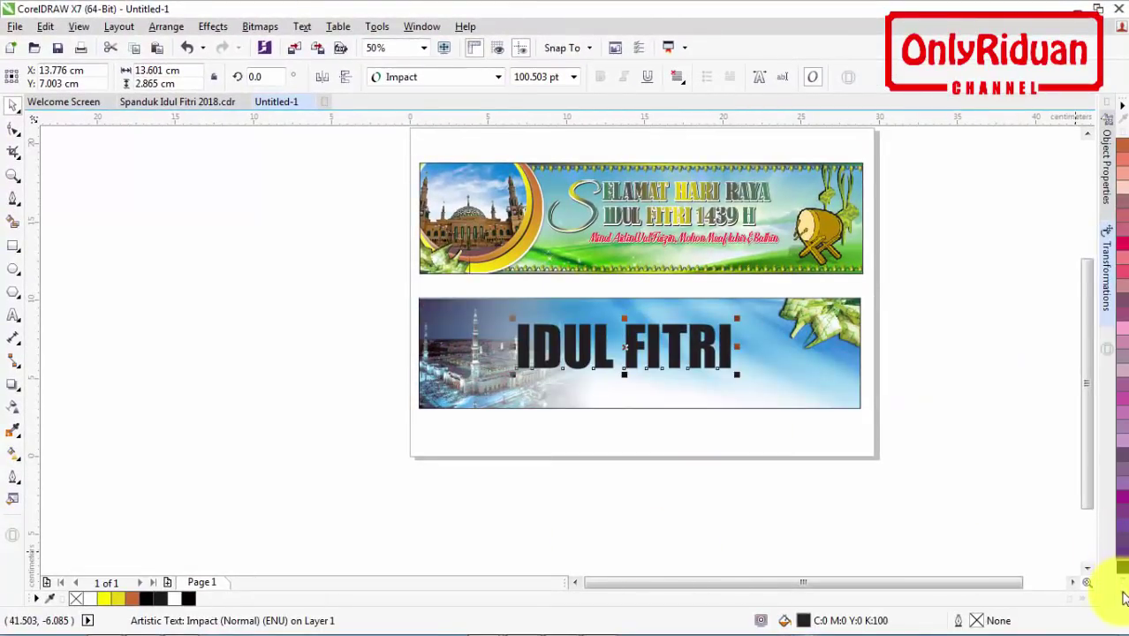
click(1121, 597)
click(1066, 357)
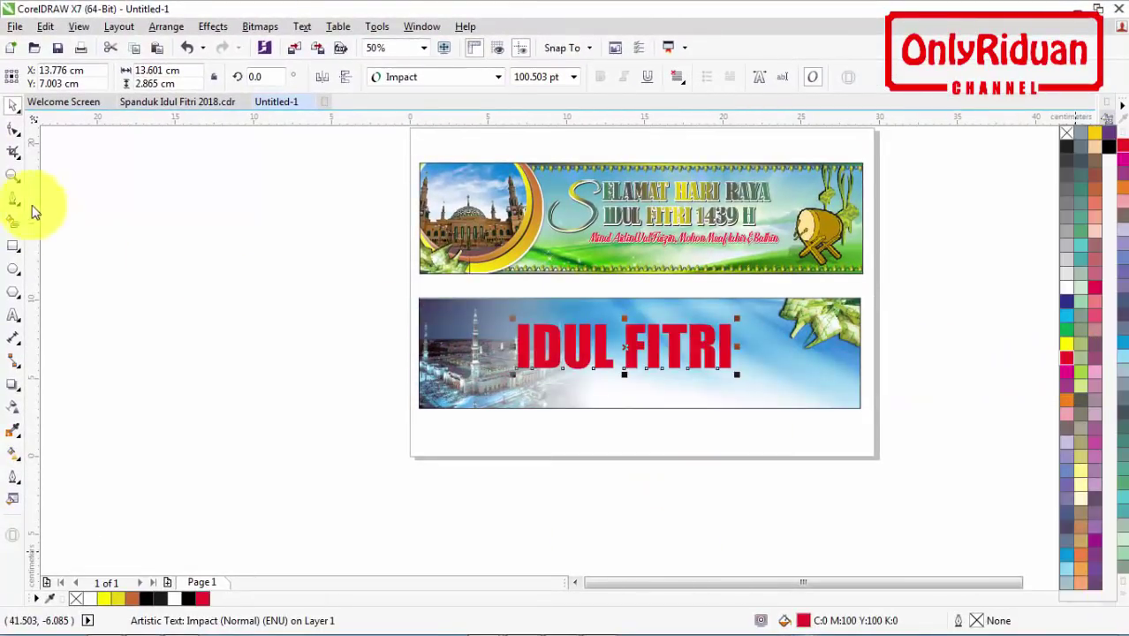
- Compare the red IDUL FITRI text up close with the finished title in Spanduk Idul Fitri 2018.cdr
click(14, 175)
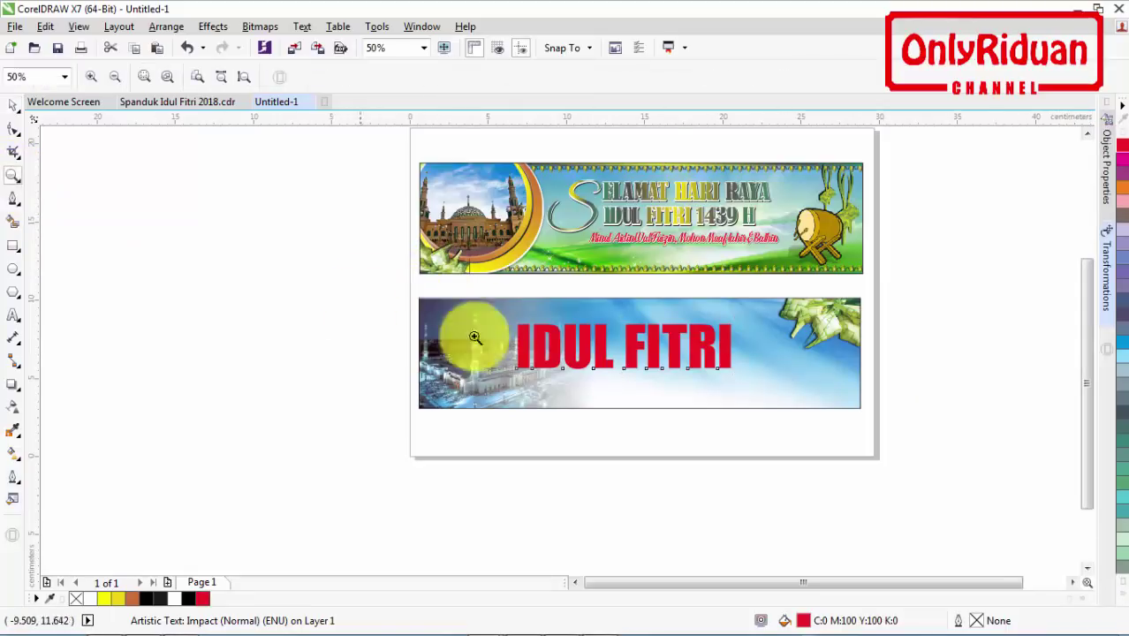
drag(479, 298, 823, 433)
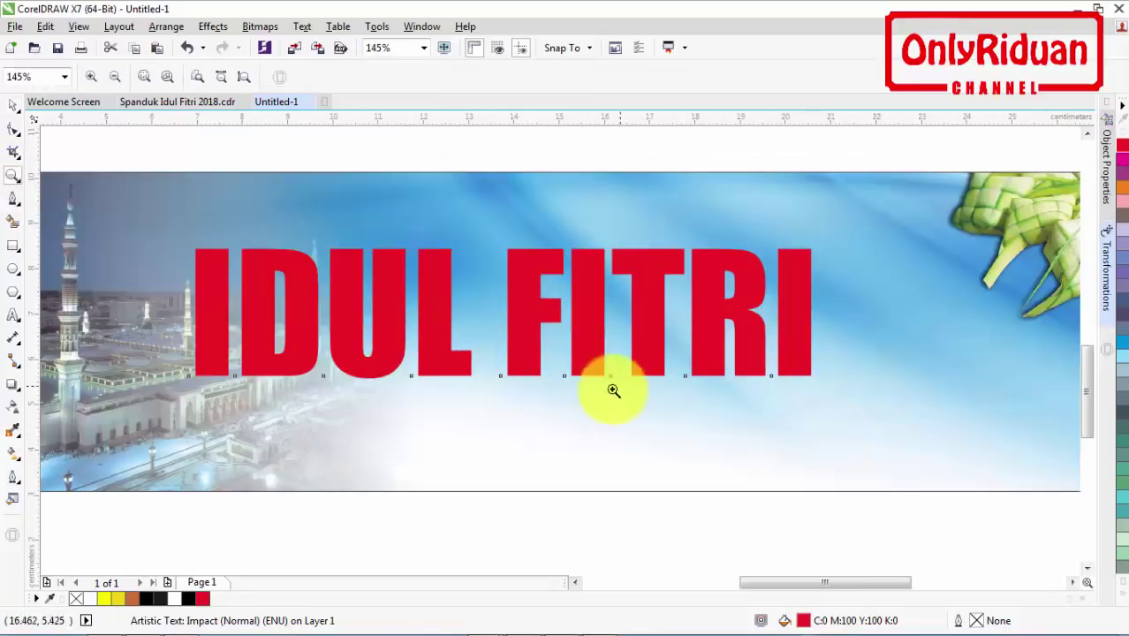
click(174, 103)
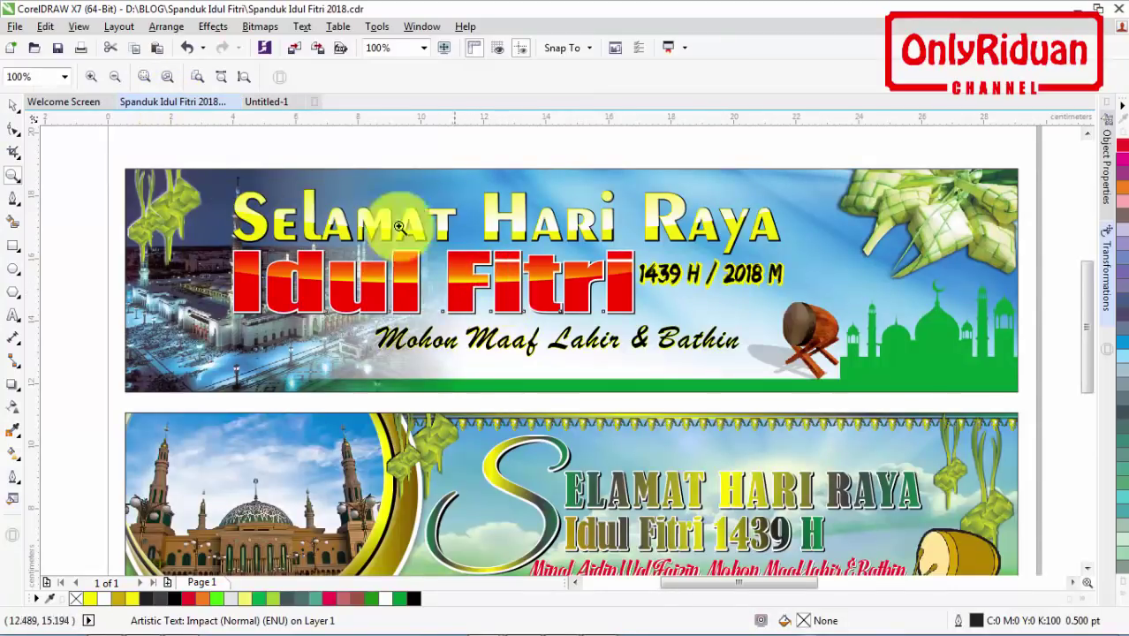
click(264, 102)
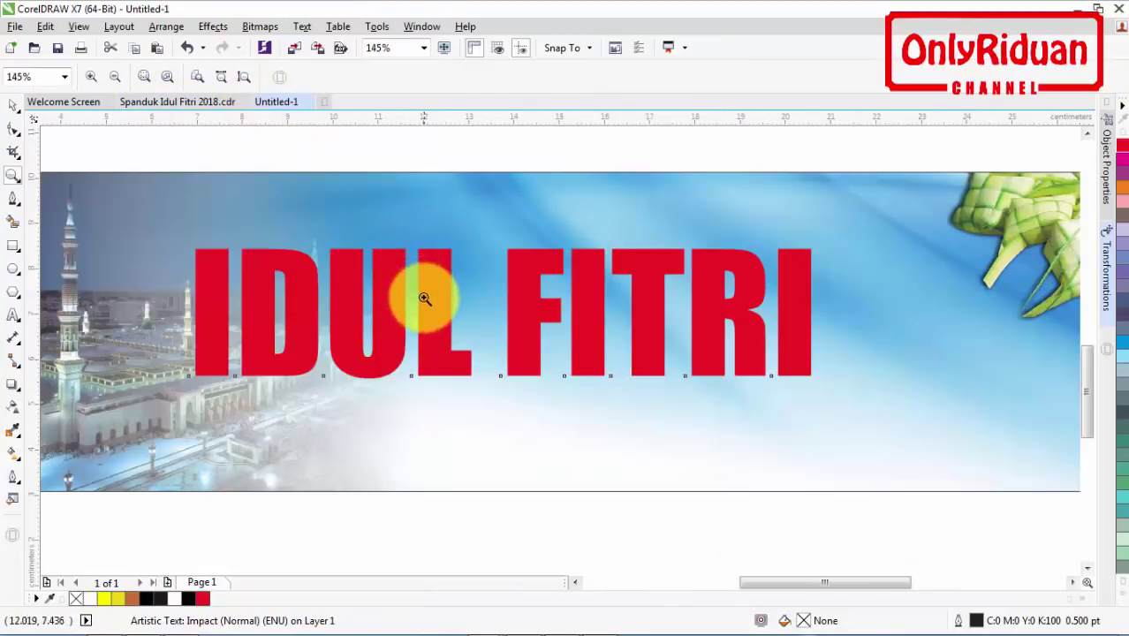
click(196, 105)
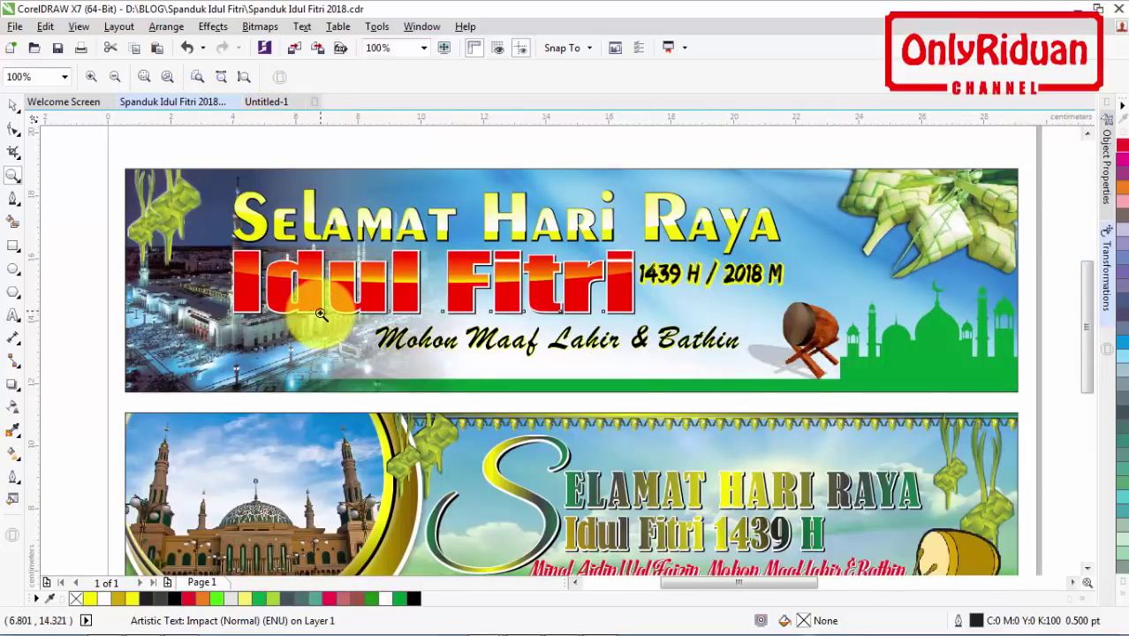
click(261, 103)
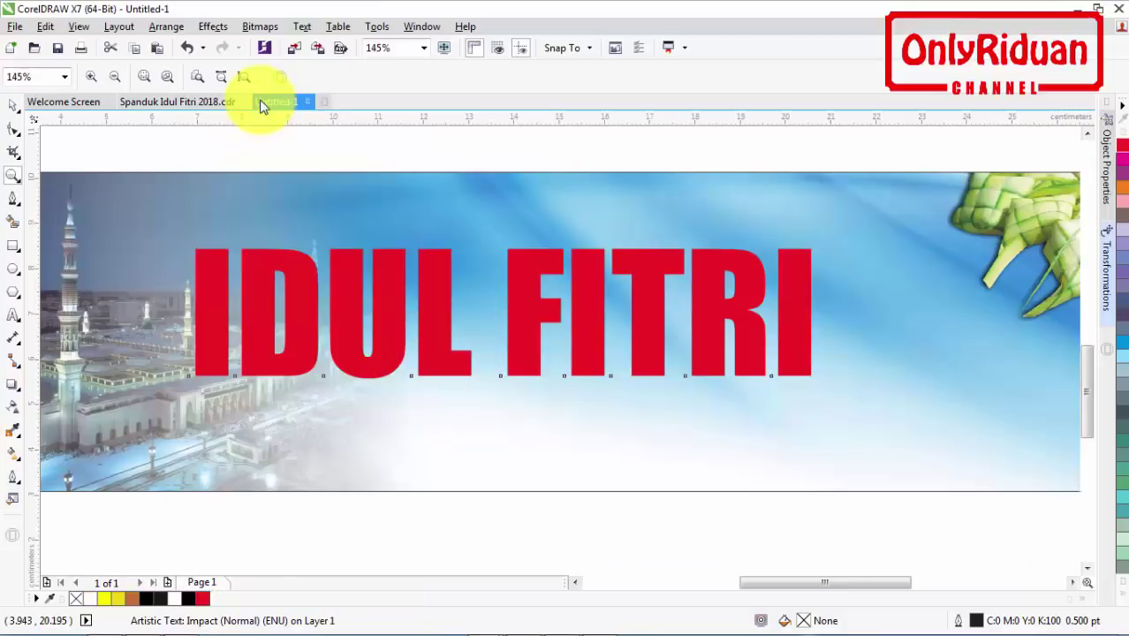
- Apply a one-step white outside contour of about 0.095 cm around the IDUL FITRI text
click(13, 105)
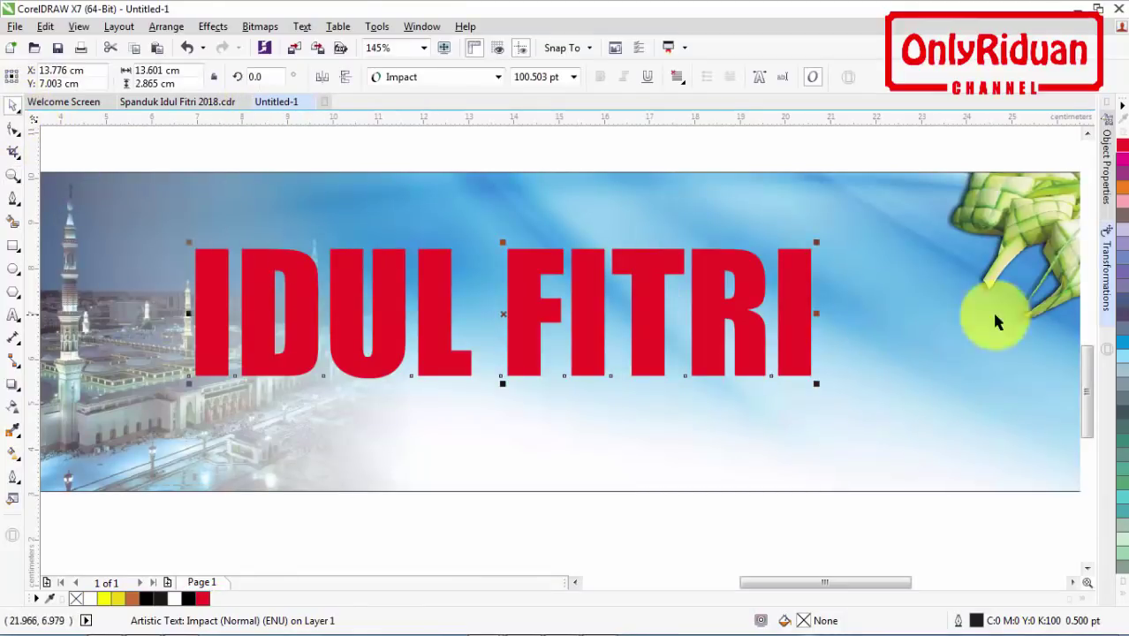
mouse_move(1089, 397)
mouse_down()
mouse_move(1087, 332)
mouse_move(1095, 380)
mouse_up()
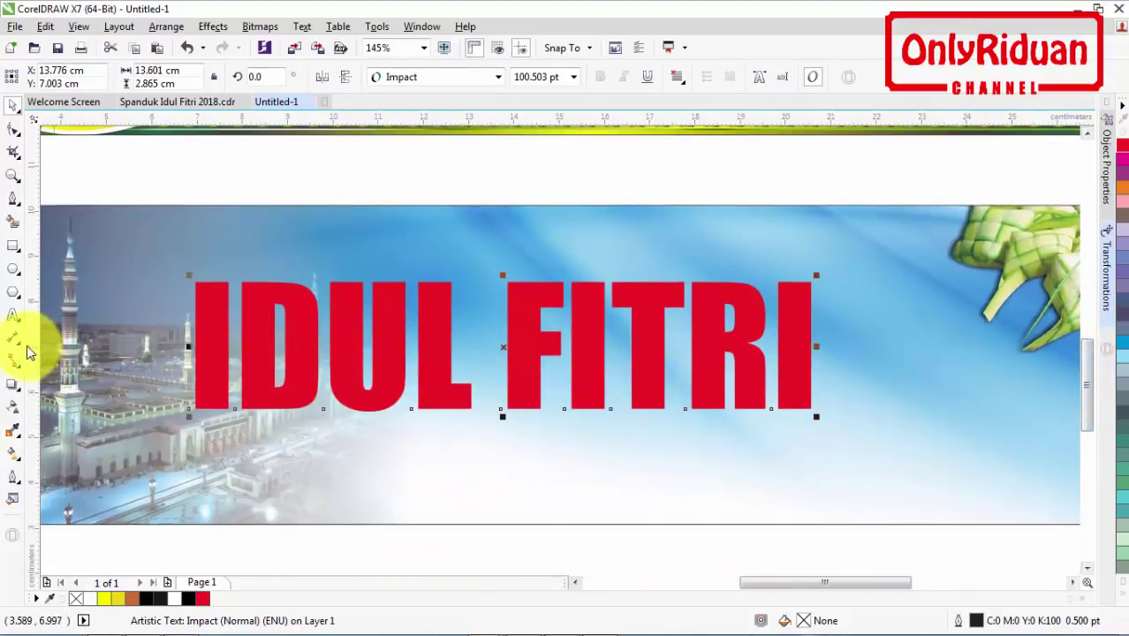
click(13, 386)
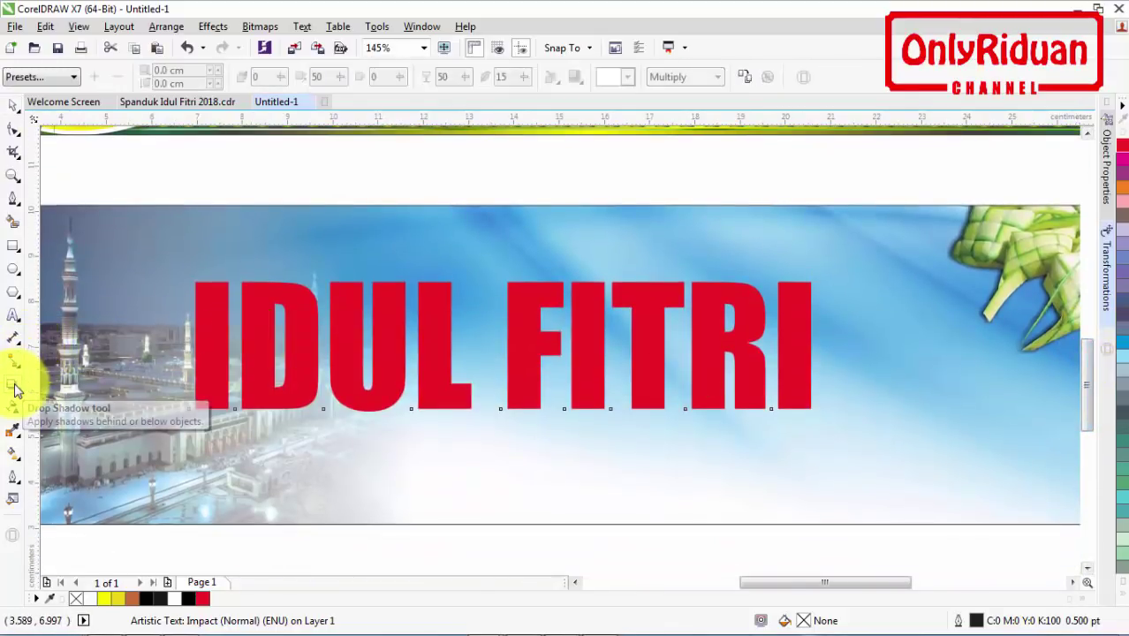
click(15, 389)
click(39, 401)
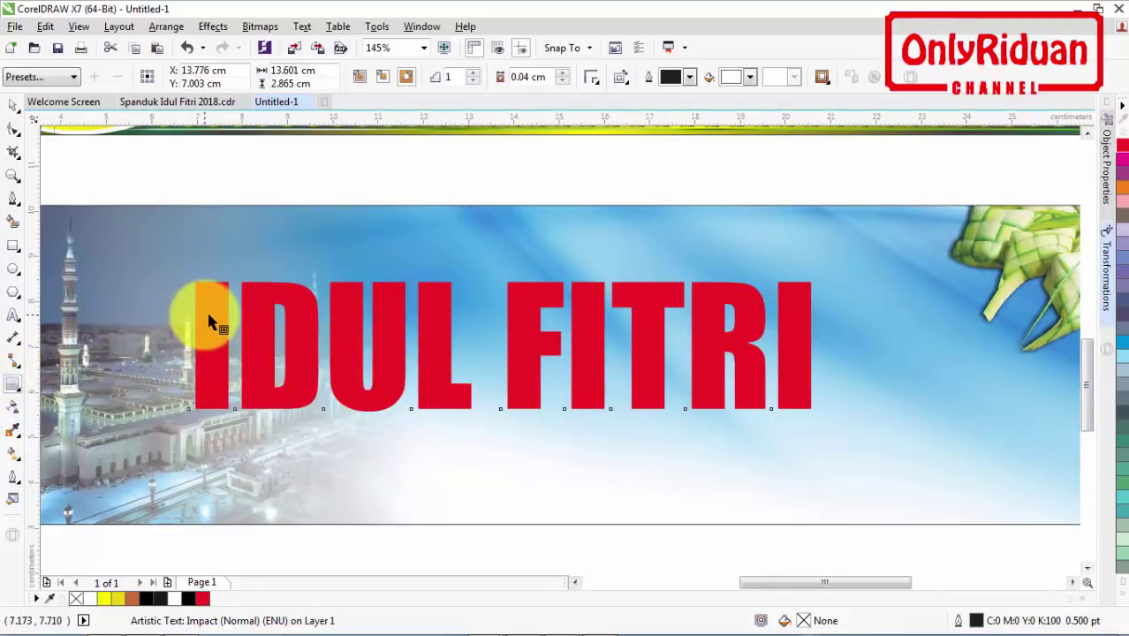
mouse_move(198, 276)
mouse_down()
mouse_move(190, 267)
mouse_move(205, 280)
mouse_up()
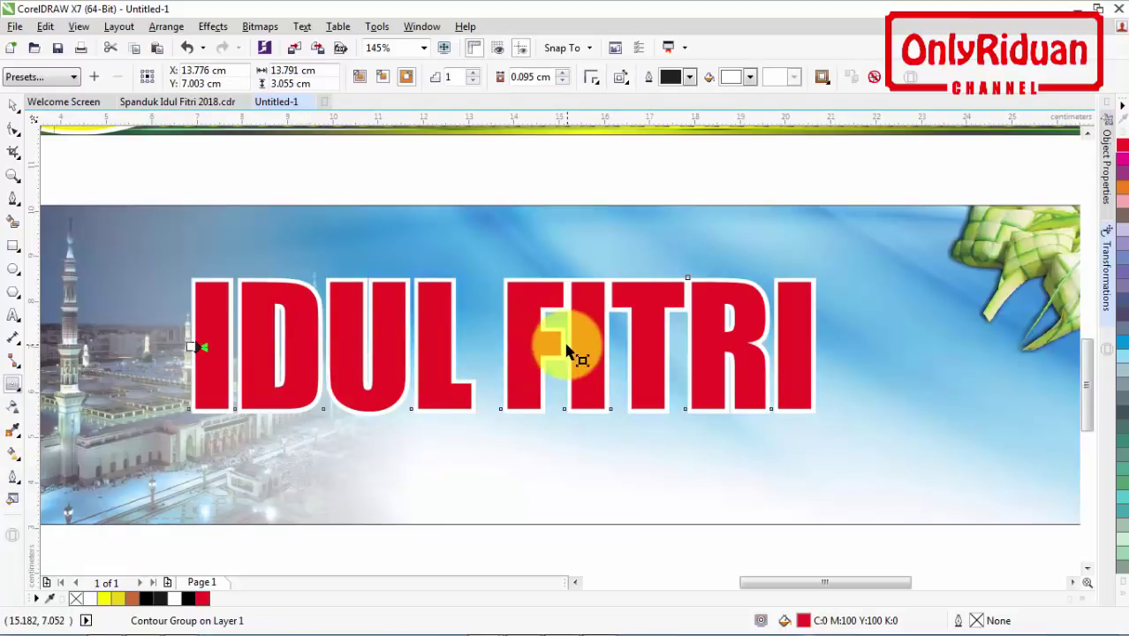
- Break the IDUL FITRI contour group apart and deselect everything
right_click(508, 286)
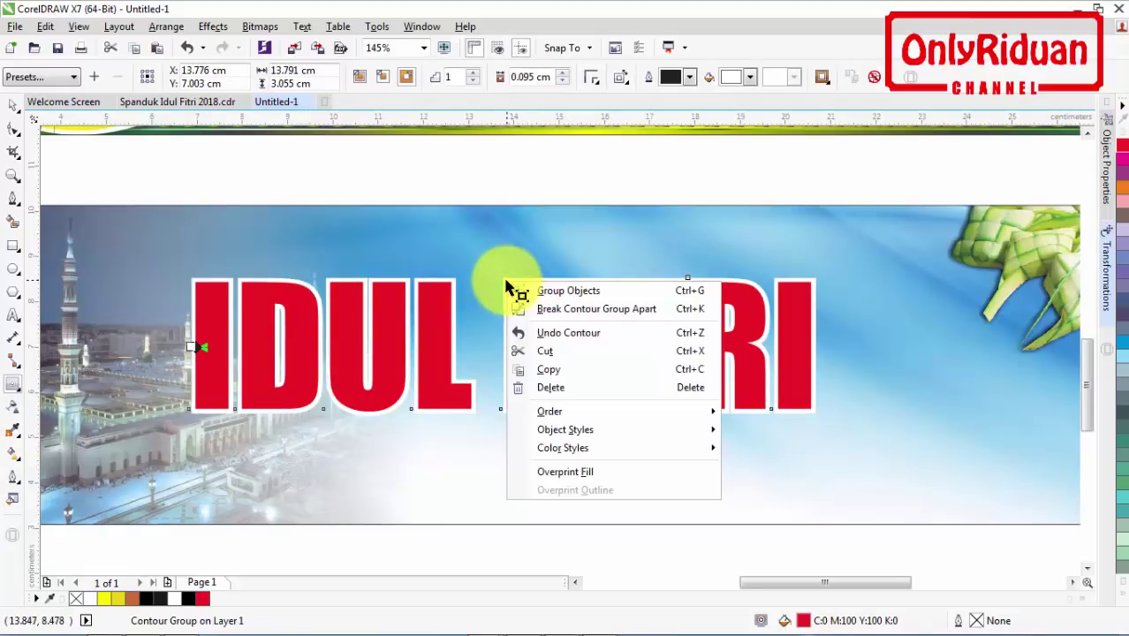
click(552, 308)
key(space)
click(225, 254)
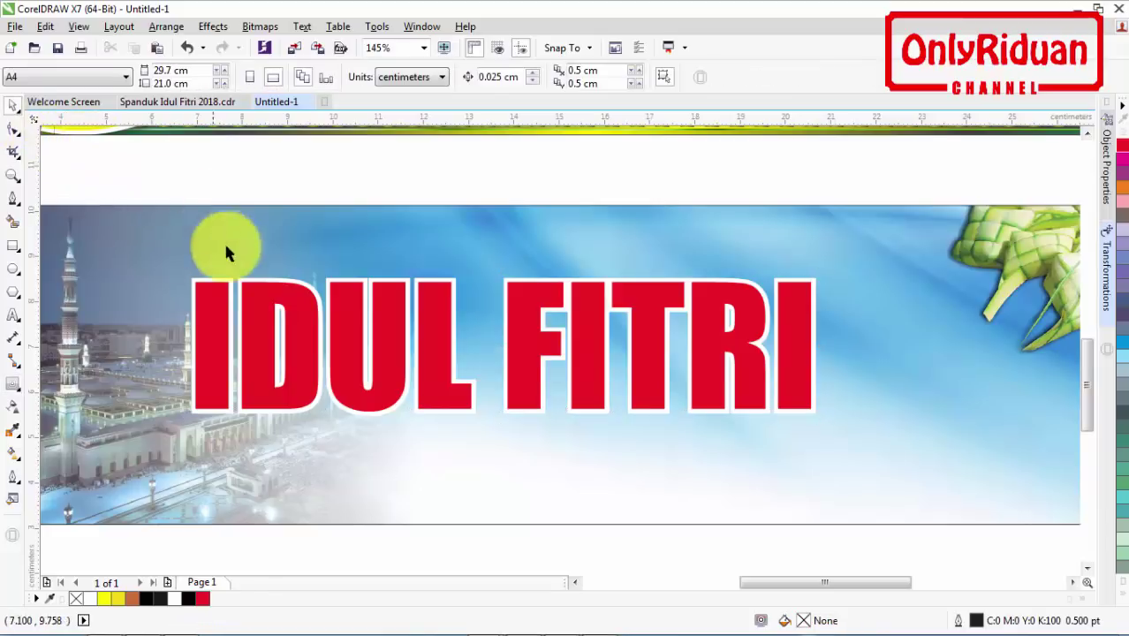
- Duplicate the white outline, fill the copy black, order it behind the outline, and offset it slightly down and right as a shadow
click(239, 276)
key(ctrl+d)
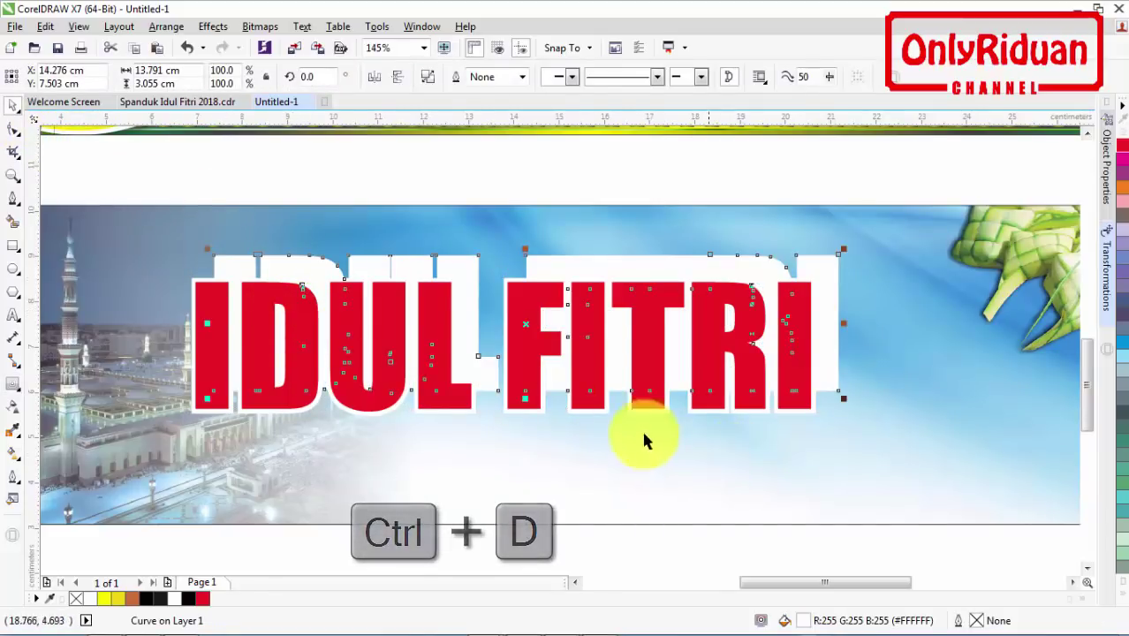
click(188, 599)
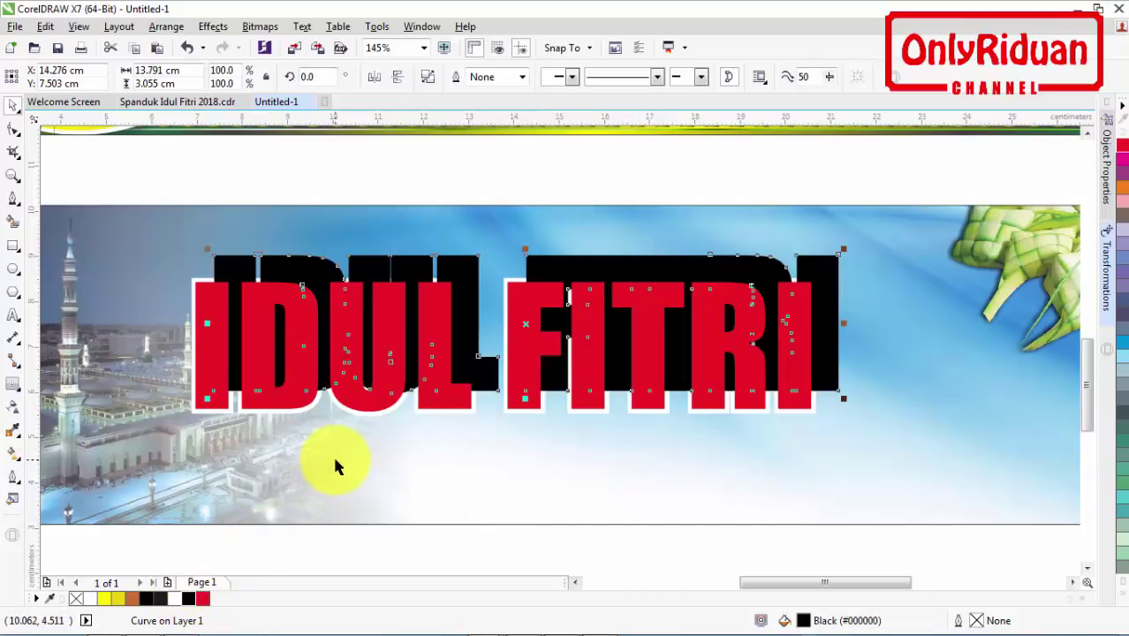
key(ctrl+Page_Down)
key(ctrl+Page_Down)
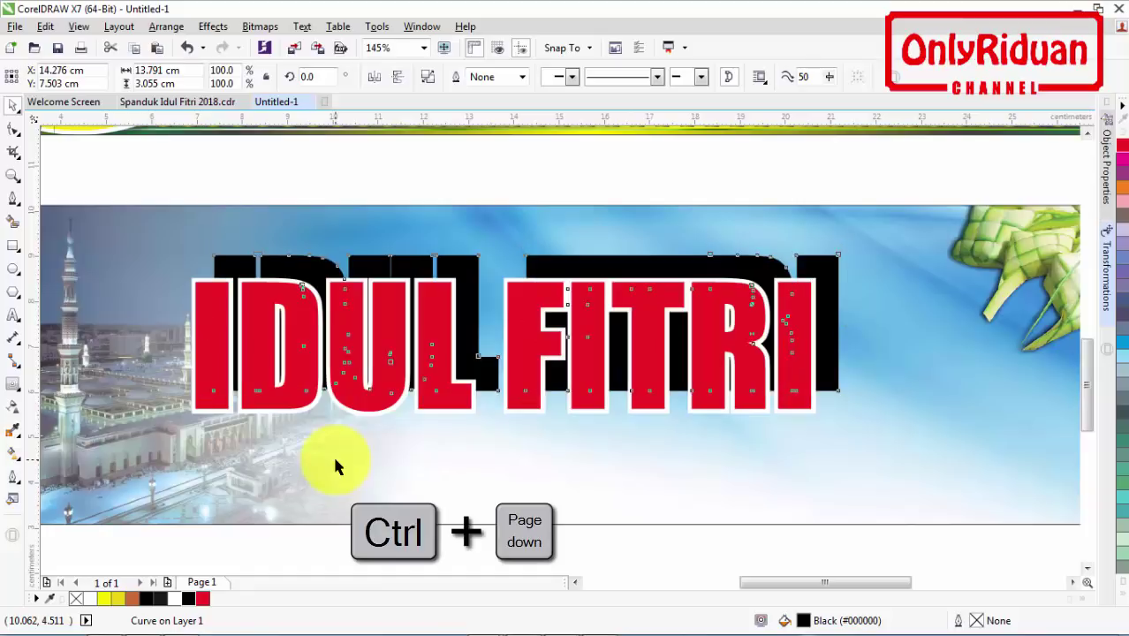
drag(606, 258, 586, 285)
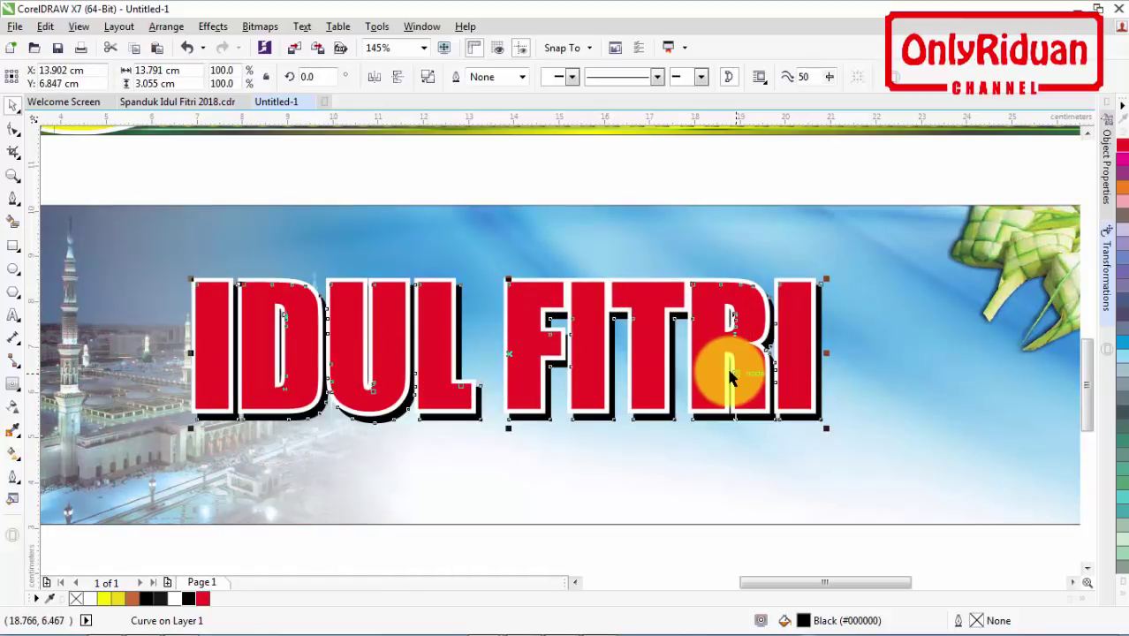
- Move the black shadow copy closer to the white outline of the IDUL FITRI title
drag(729, 372, 727, 369)
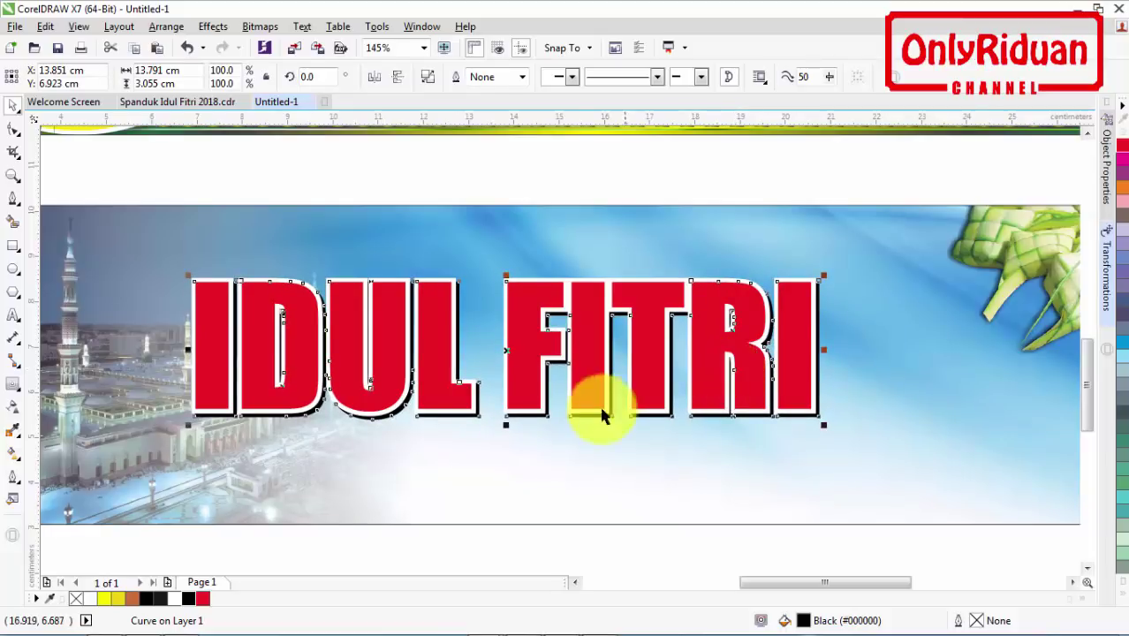
drag(441, 316, 429, 287)
- Draw a wide ellipse about 15.2 by 3.2 cm across the upper part of the IDUL FITRI title
click(13, 271)
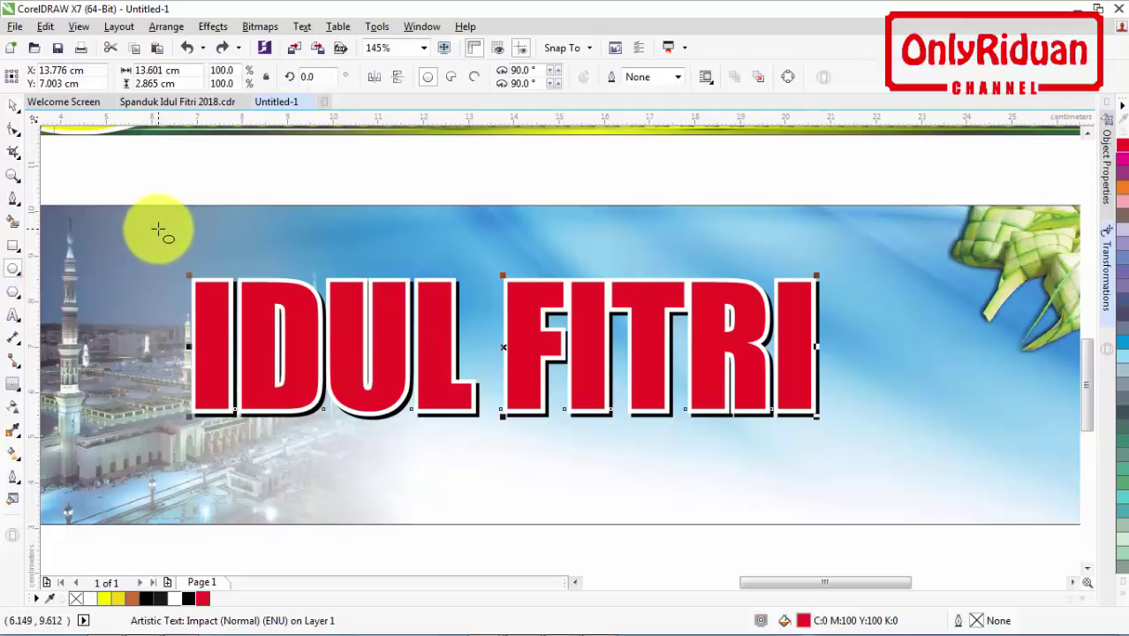
drag(159, 232, 846, 377)
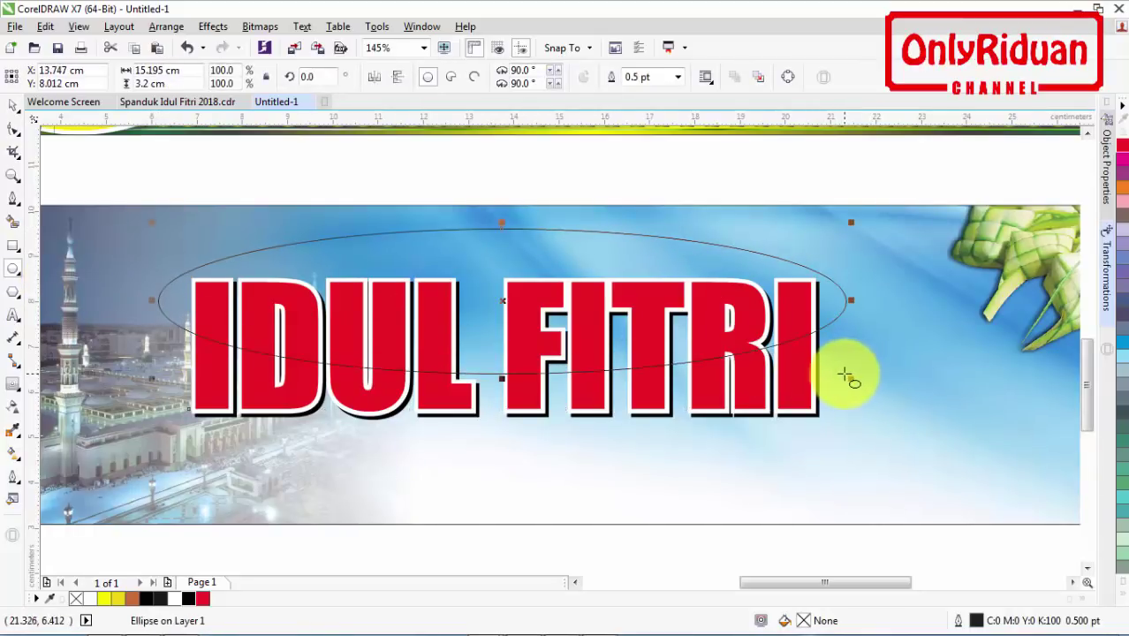
click(14, 106)
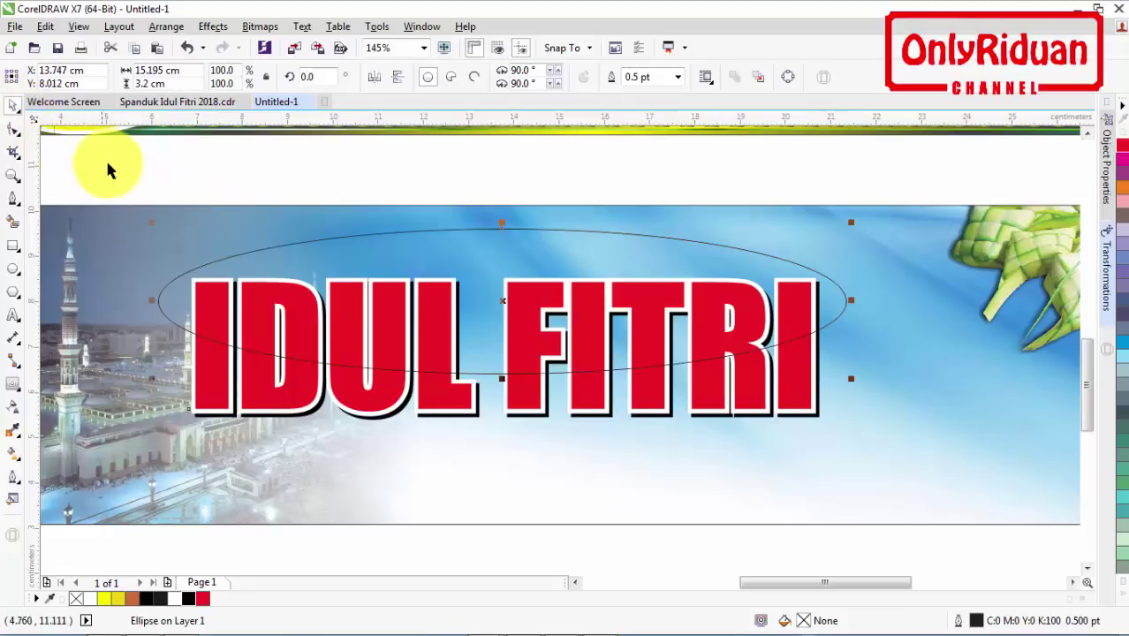
click(109, 169)
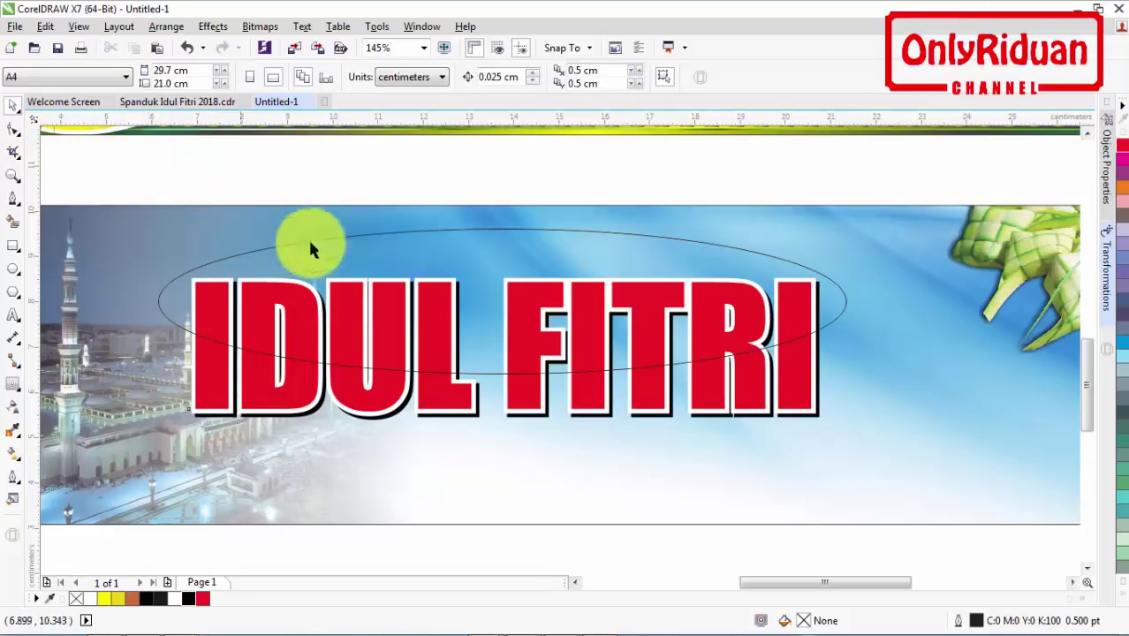
click(374, 242)
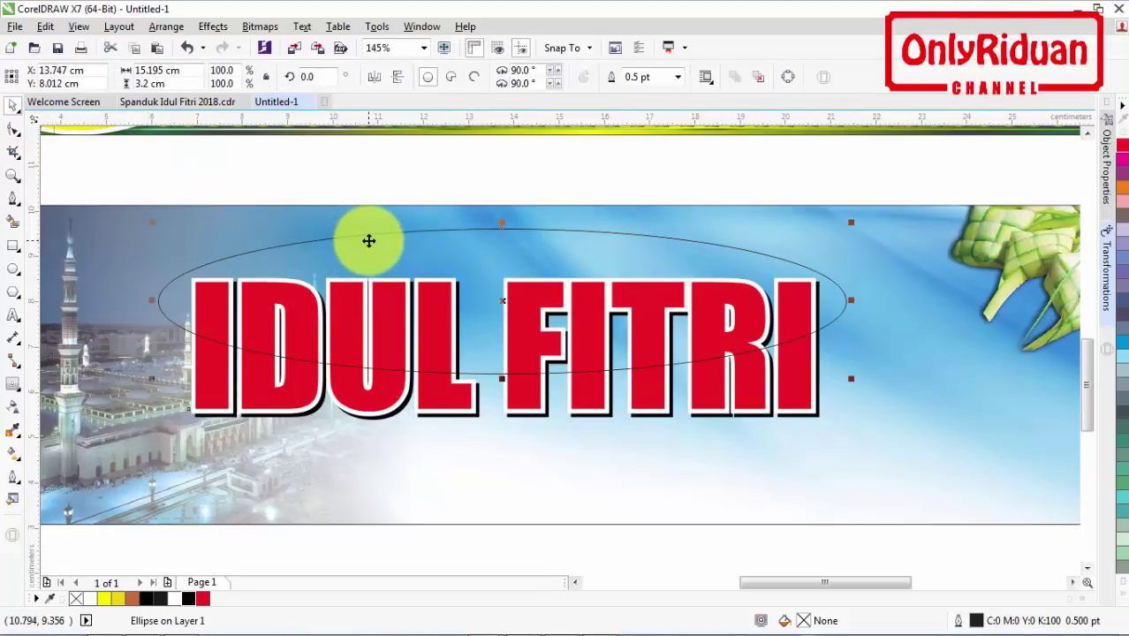
shift+click(211, 379)
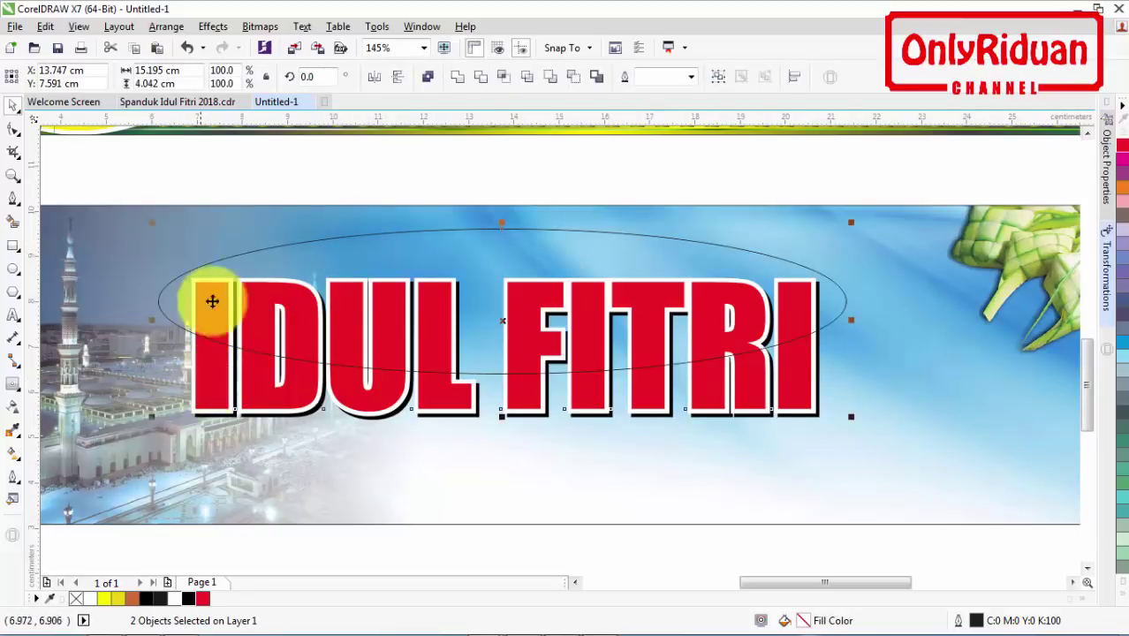
click(241, 163)
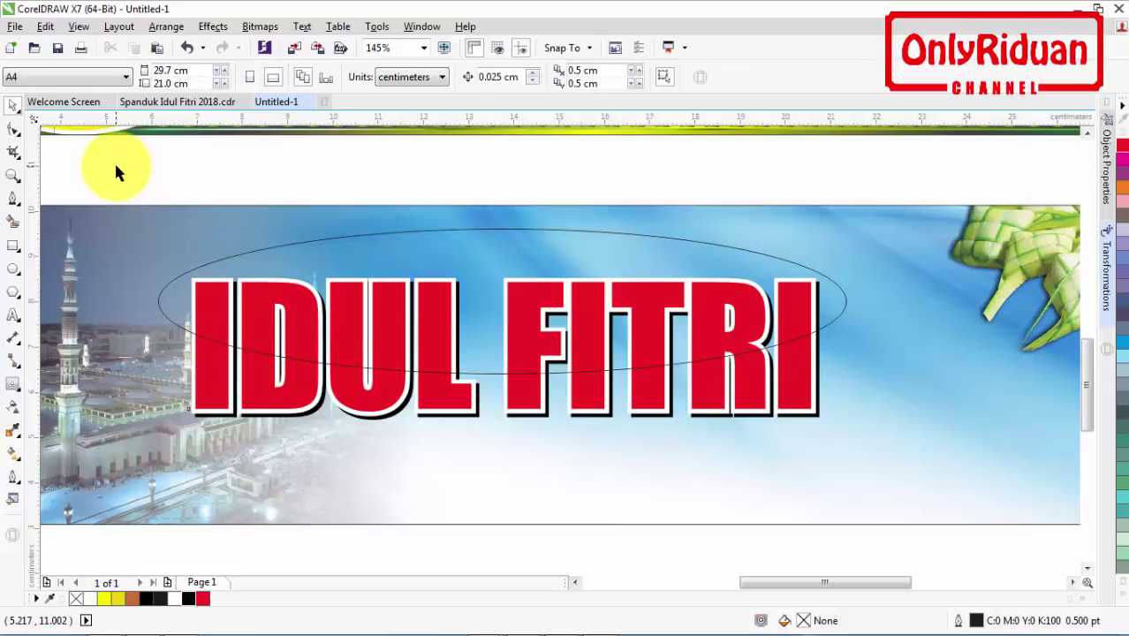
drag(116, 166, 877, 463)
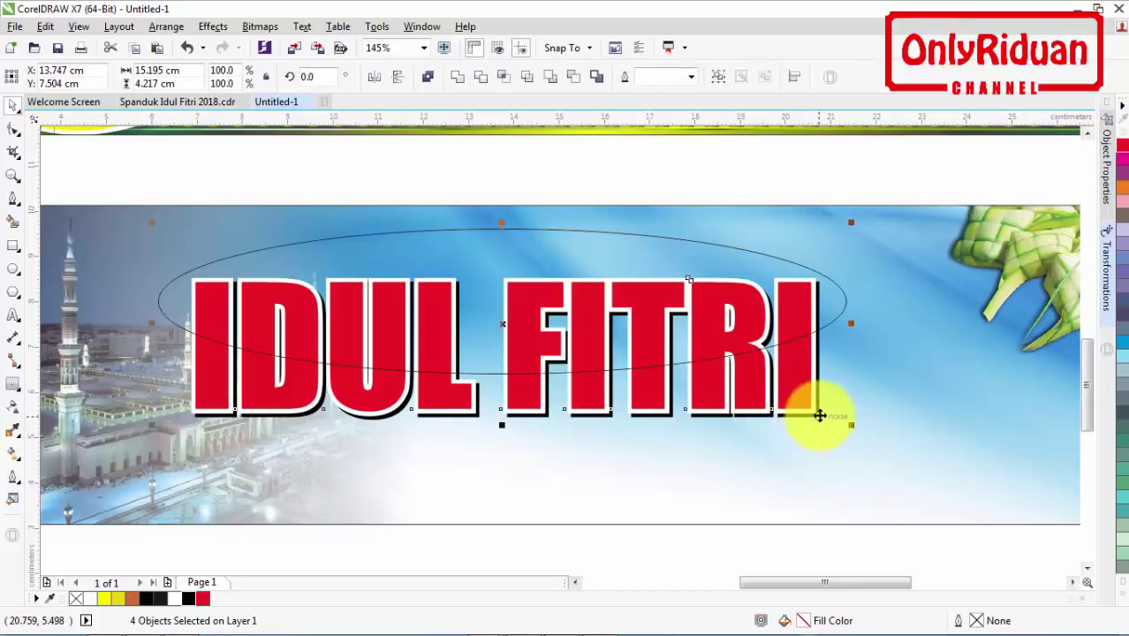
click(598, 177)
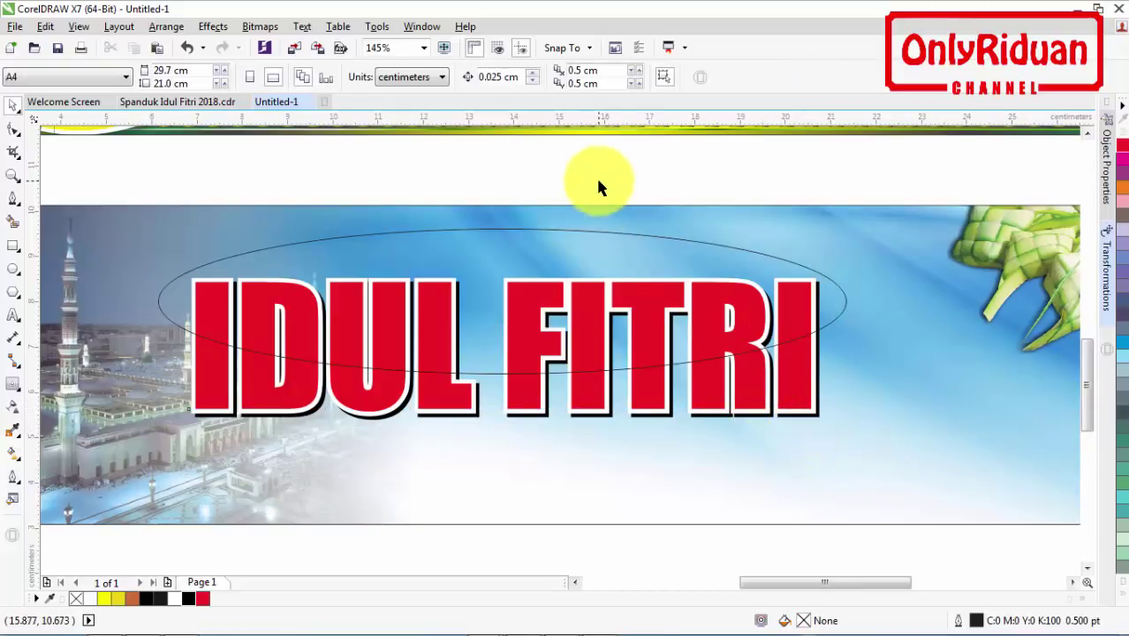
- Move the ellipse up about 0.5 cm and intersect it with the red IDUL FITRI text
click(537, 238)
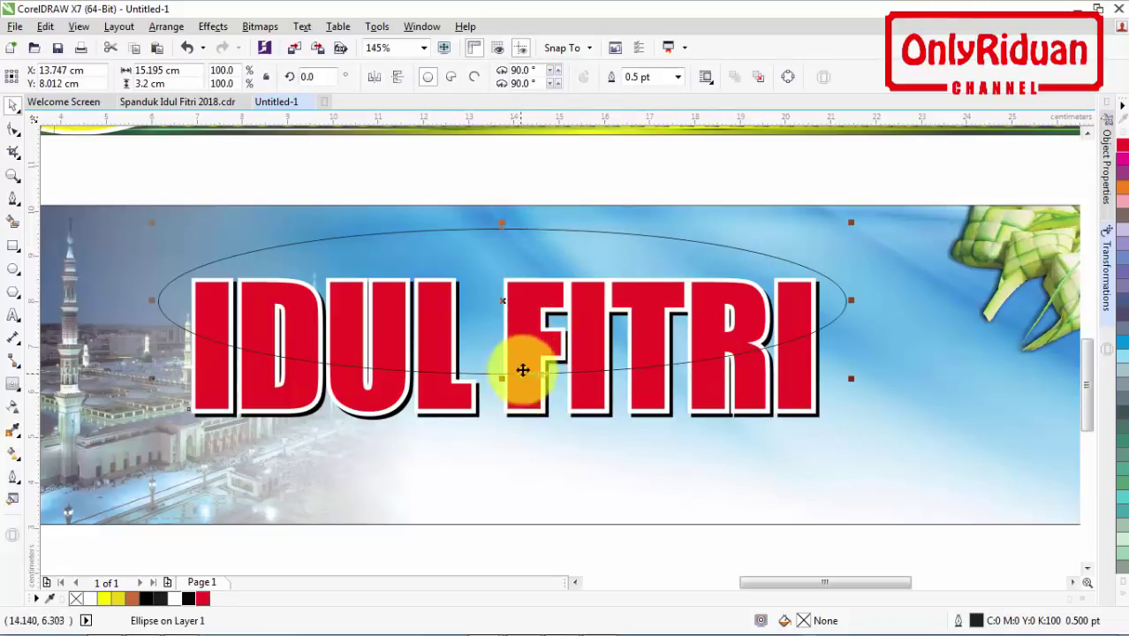
drag(503, 302, 504, 274)
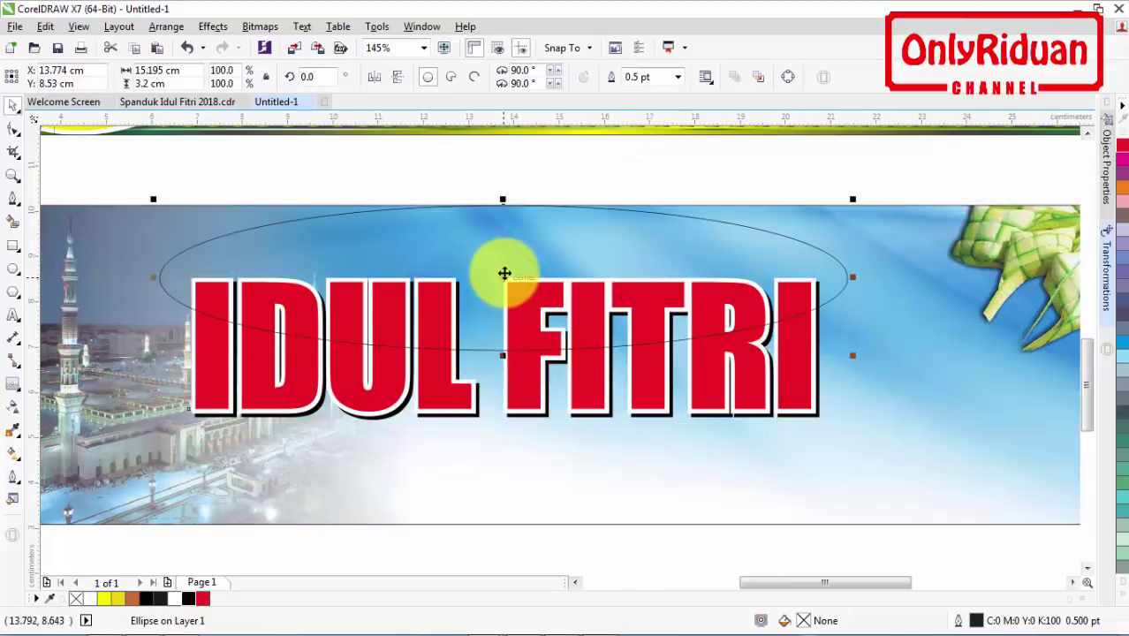
shift+click(435, 389)
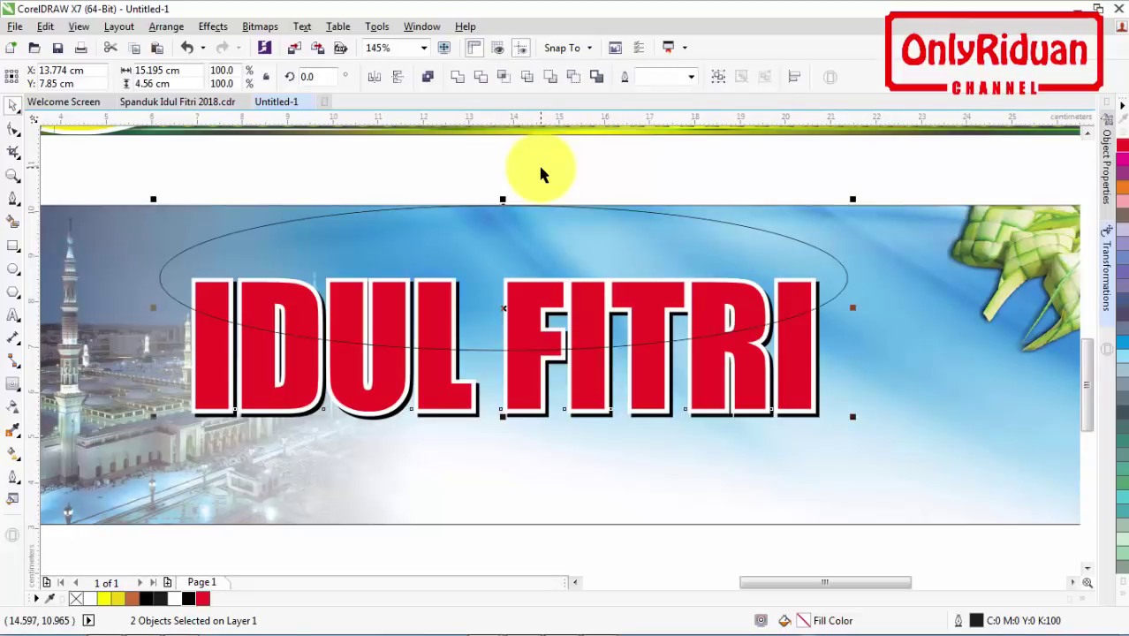
click(505, 80)
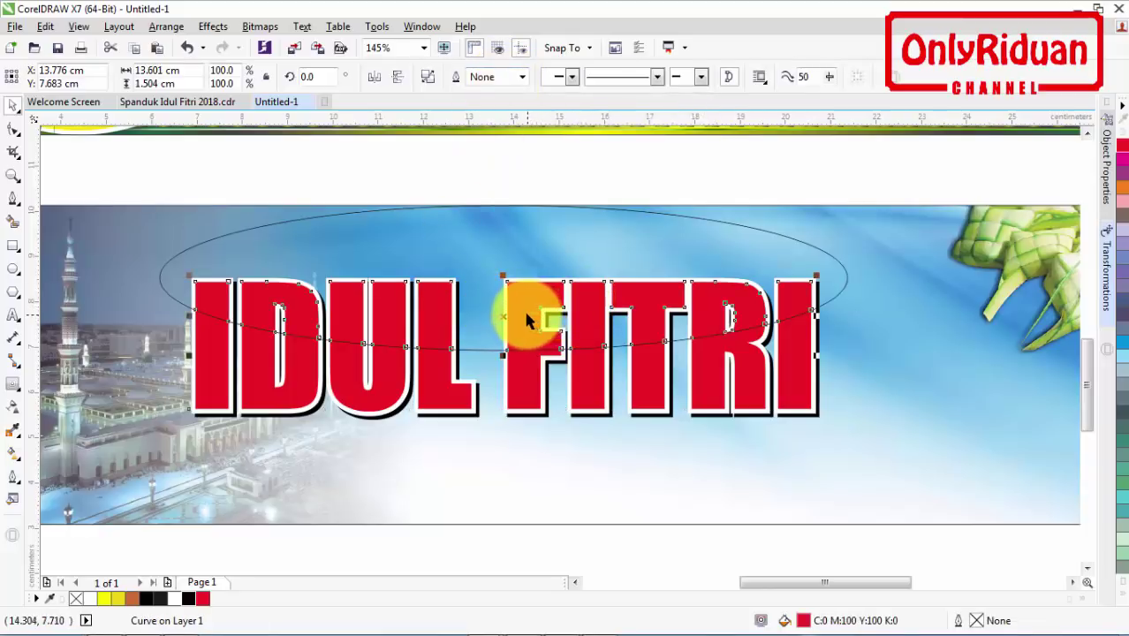
drag(504, 315, 522, 226)
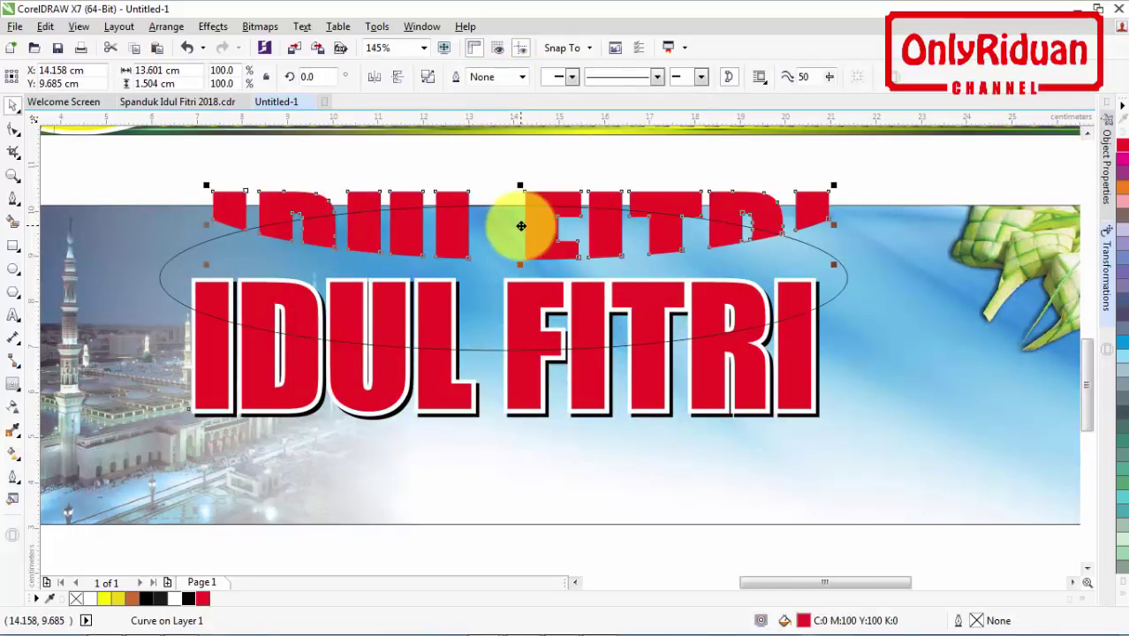
key(ctrl+z)
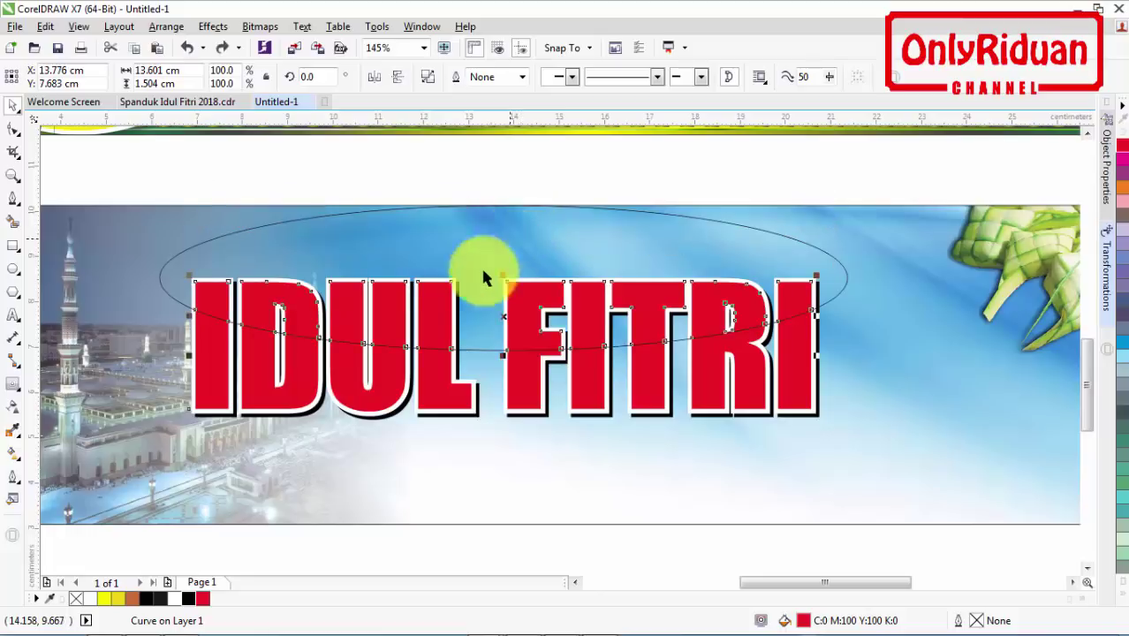
- Fill the intersected upper portions of the letters white and delete the ellipse
click(1124, 593)
click(1073, 293)
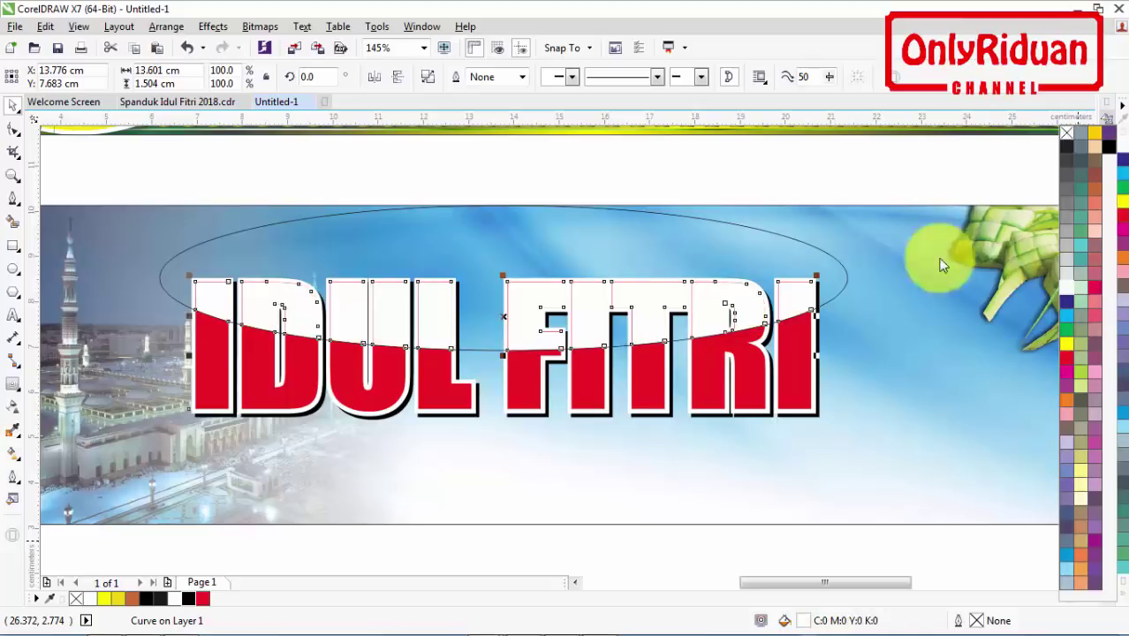
click(754, 229)
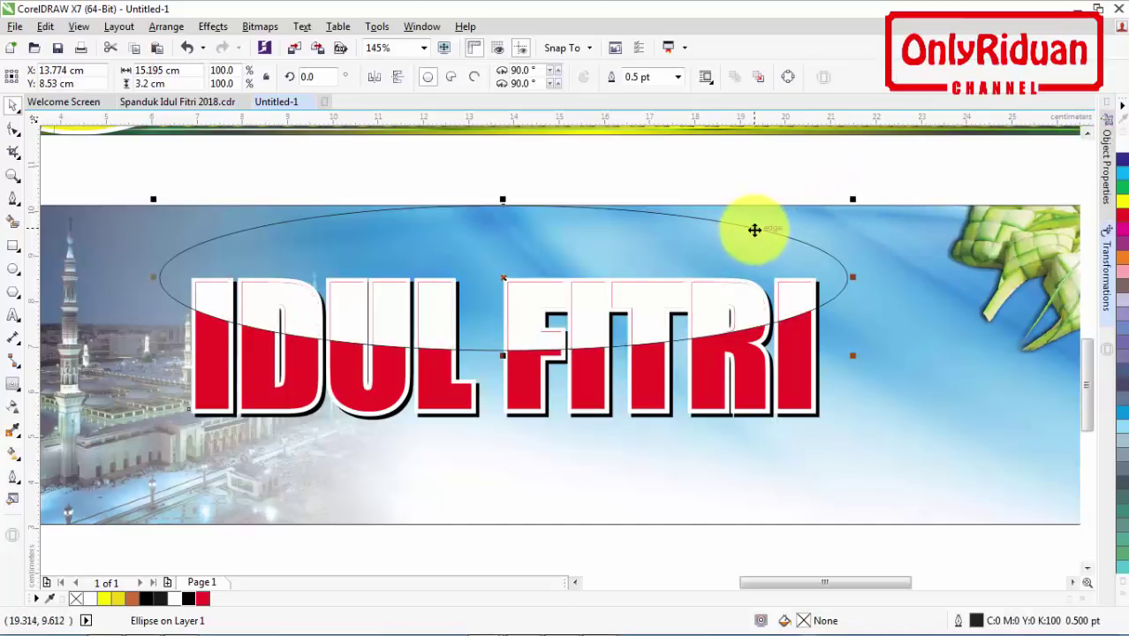
key(Delete)
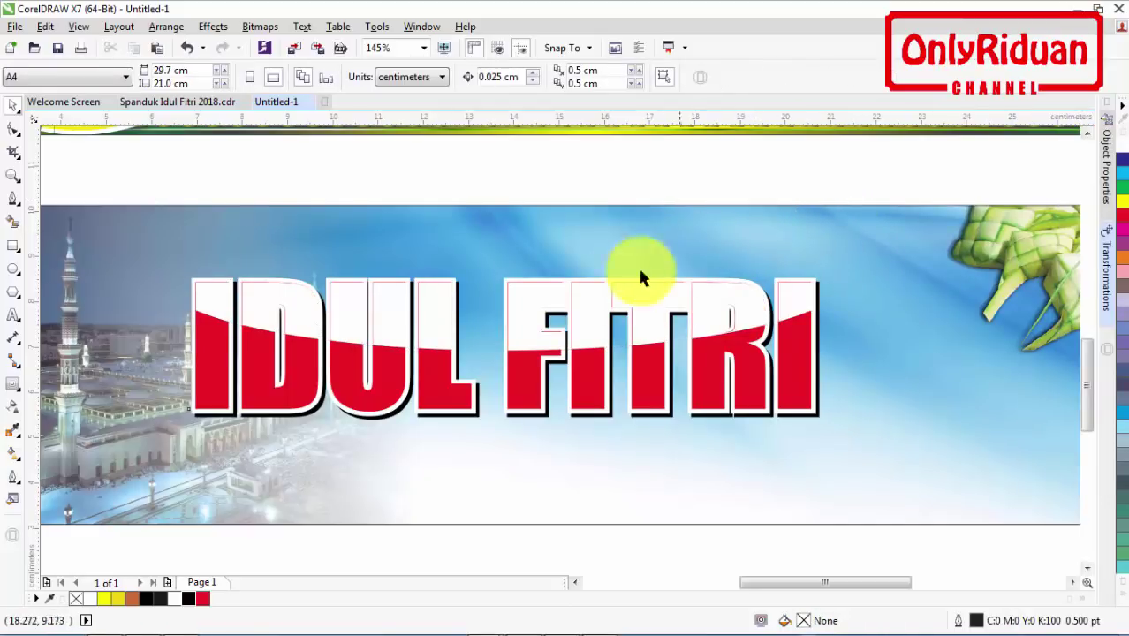
- Recolour the intersected upper portions of the IDUL FITRI letters yellow and deselect them
drag(524, 318, 524, 258)
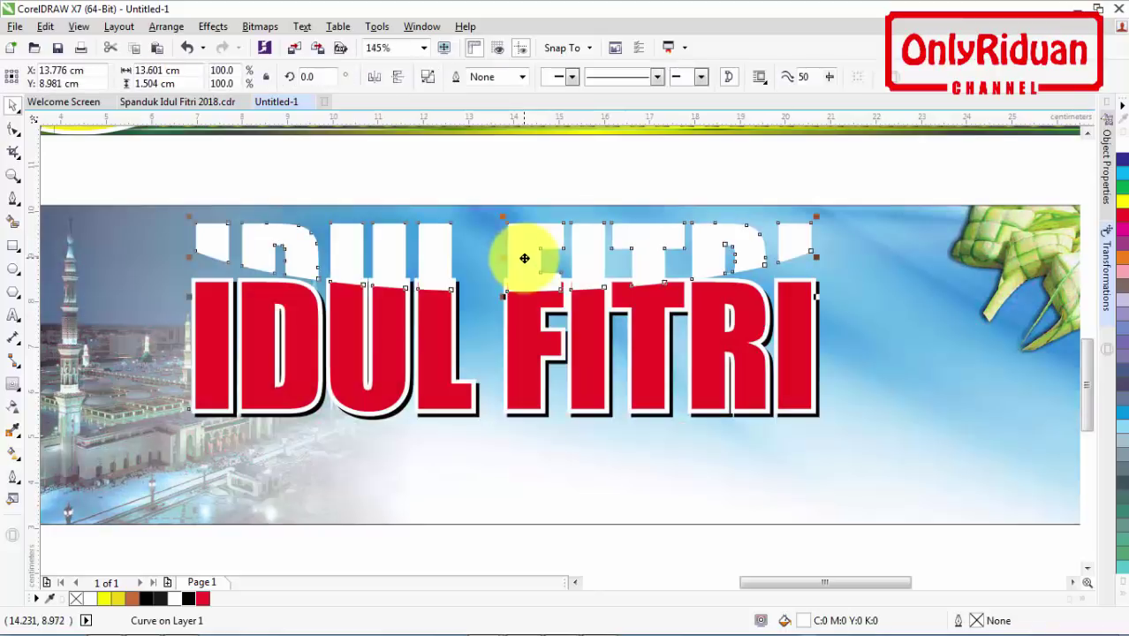
key(ctrl+z)
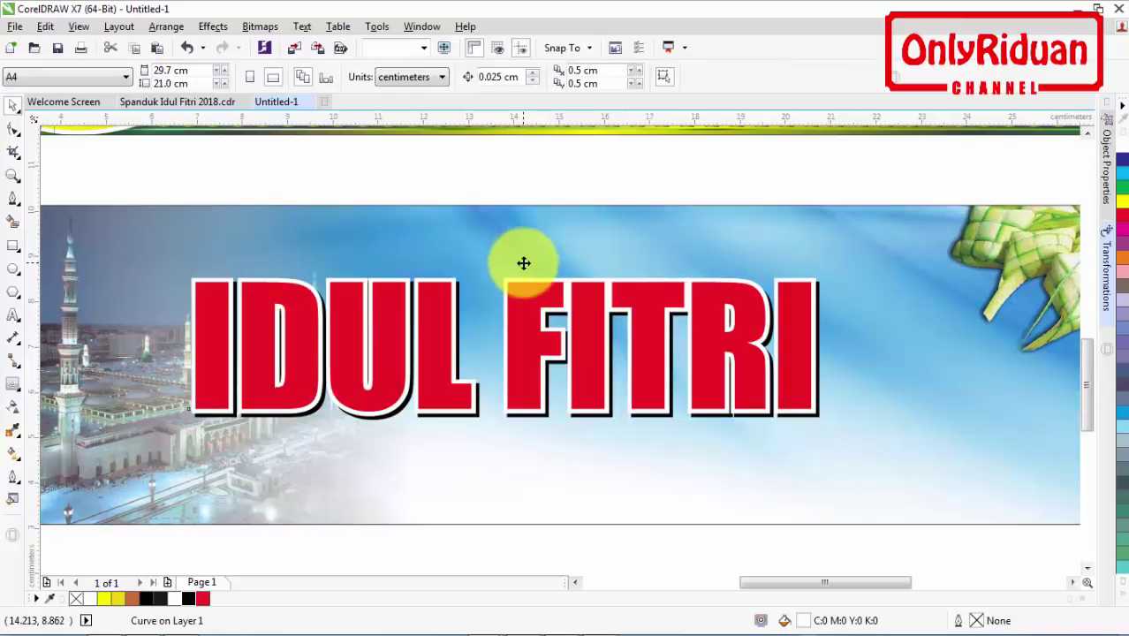
key(ctrl+shift+z)
key(ctrl+z)
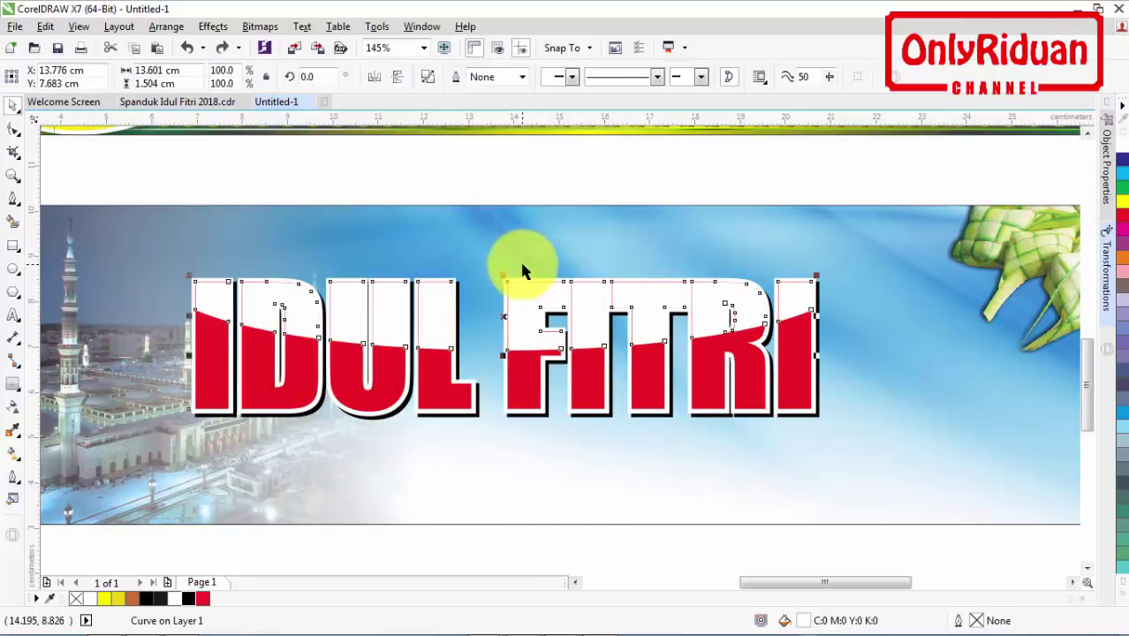
click(1120, 206)
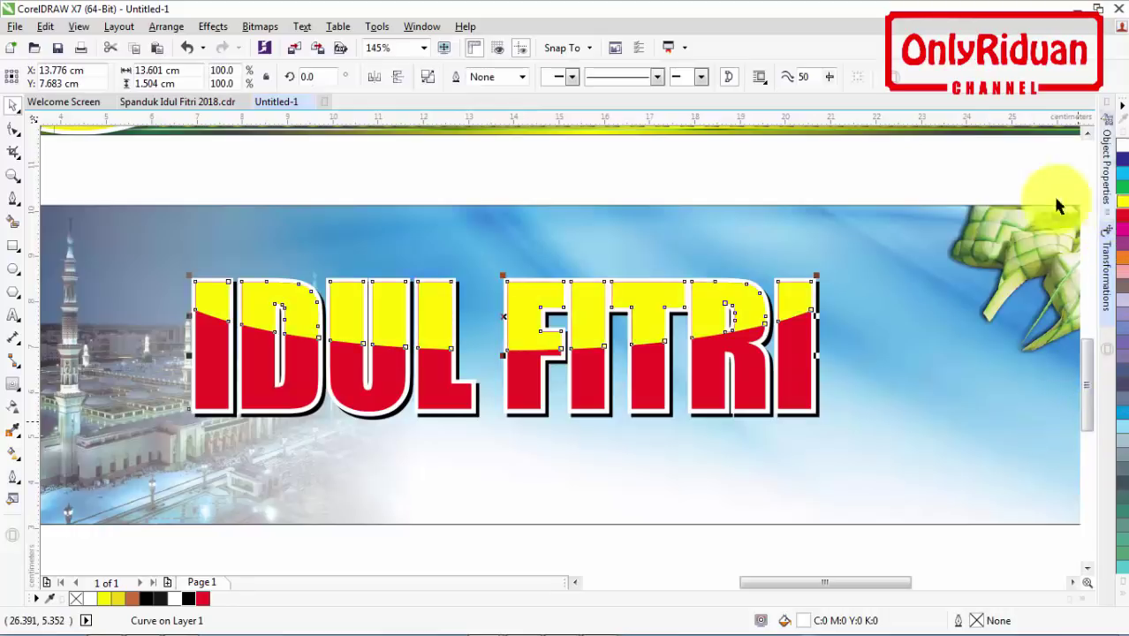
click(799, 177)
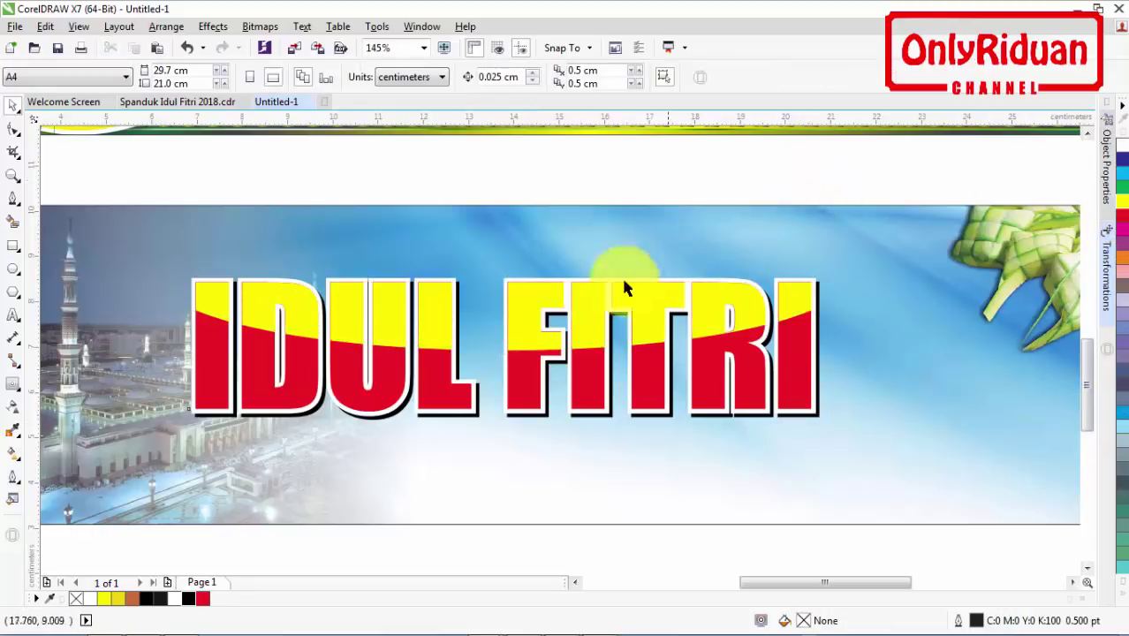
click(512, 315)
click(527, 177)
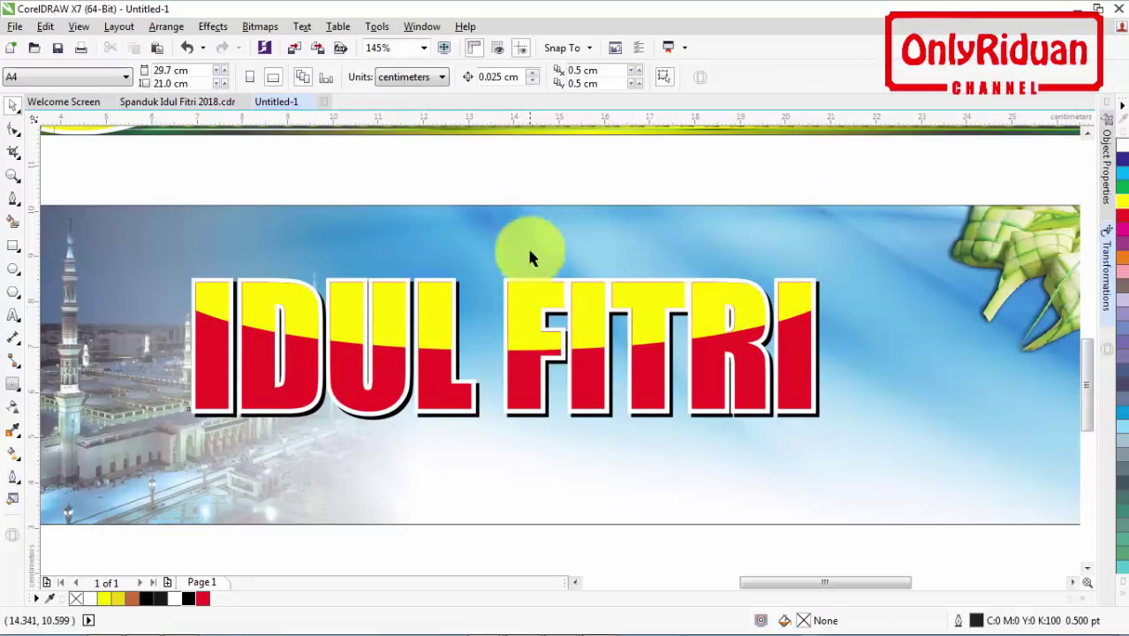
- Apply a vertical linear transparency to the yellow letter portions, fading from their curved lower edge to the letter tops
click(522, 313)
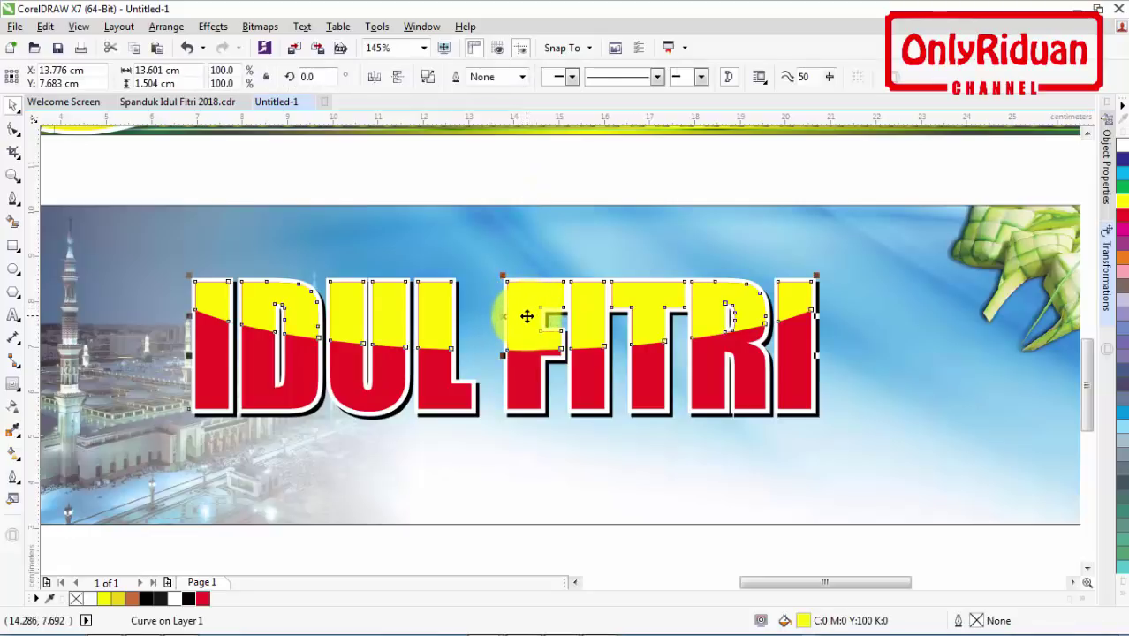
click(14, 412)
drag(466, 373, 475, 371)
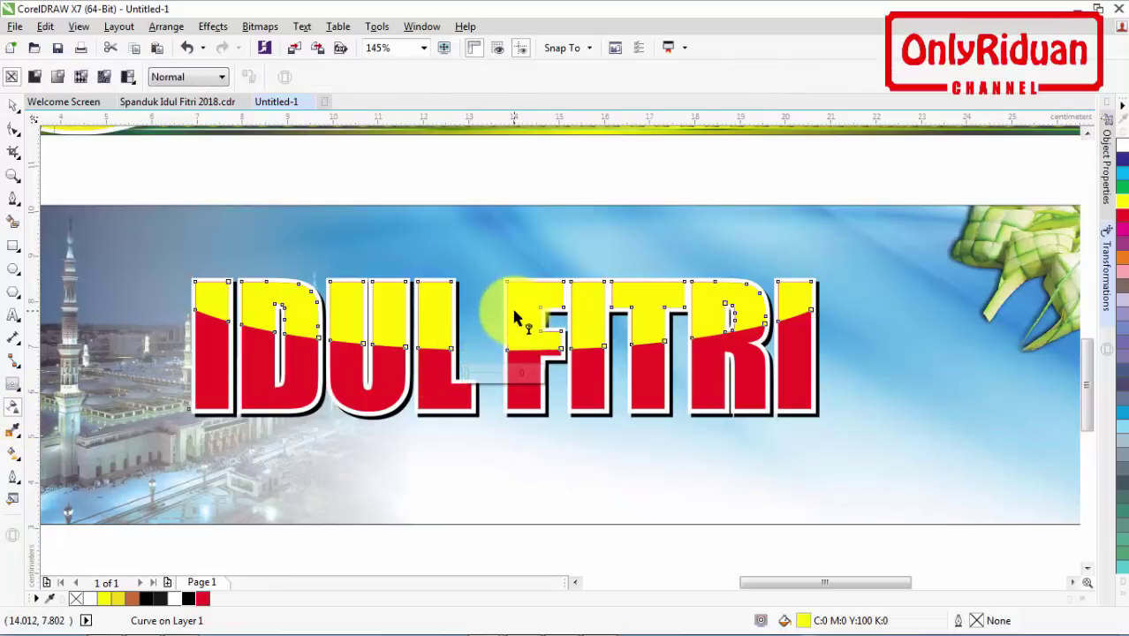
click(510, 351)
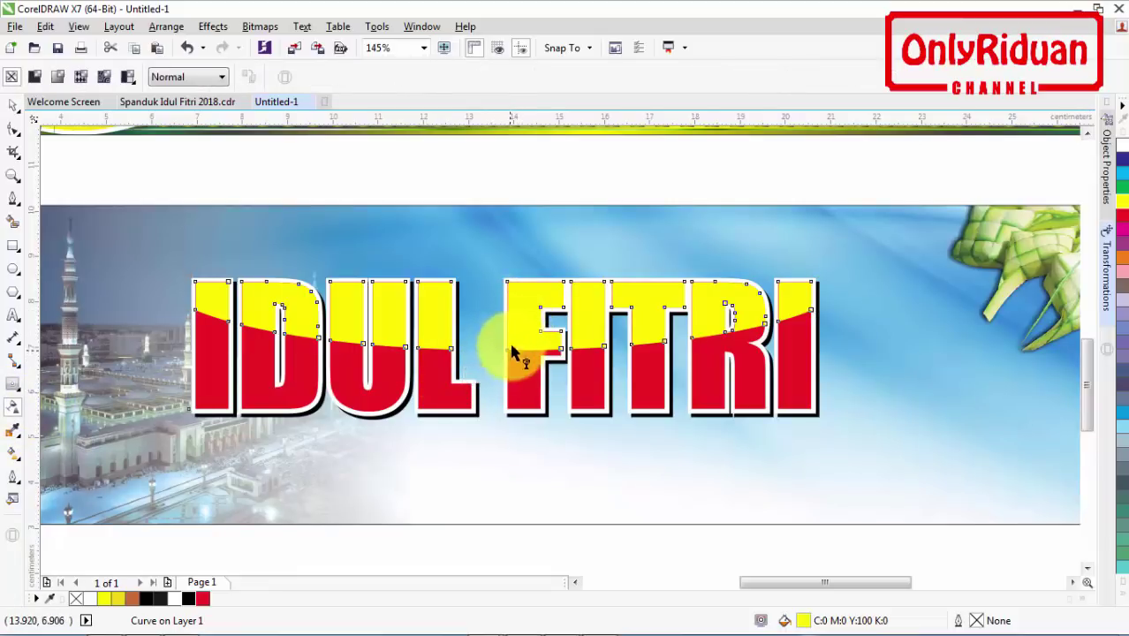
drag(510, 351, 508, 266)
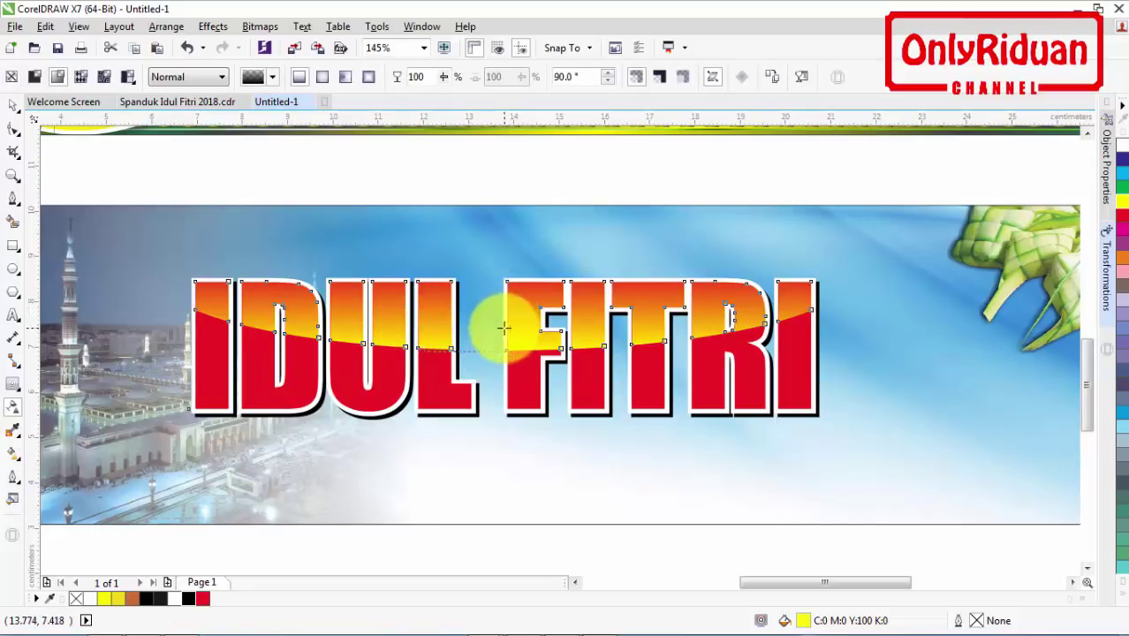
click(14, 107)
click(256, 182)
scroll(361, 211, down, 2)
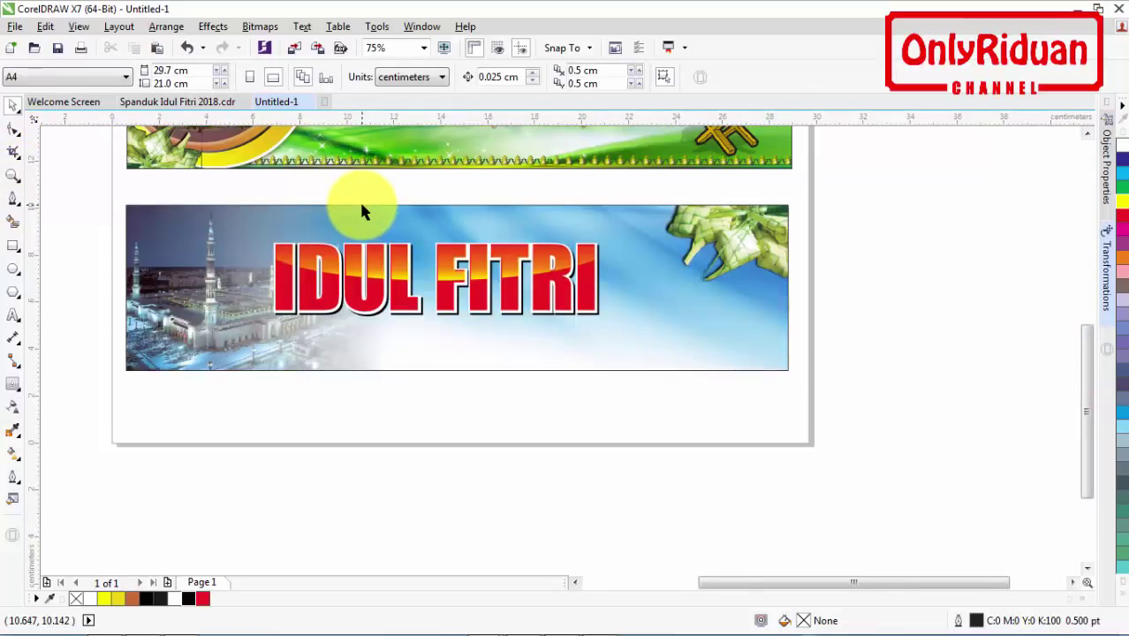
- Copy the green mosque silhouette from inside the blue banner's PowerClip in Spanduk Idul Fitri 2018.cdr and paste it into Untitled-1
click(177, 103)
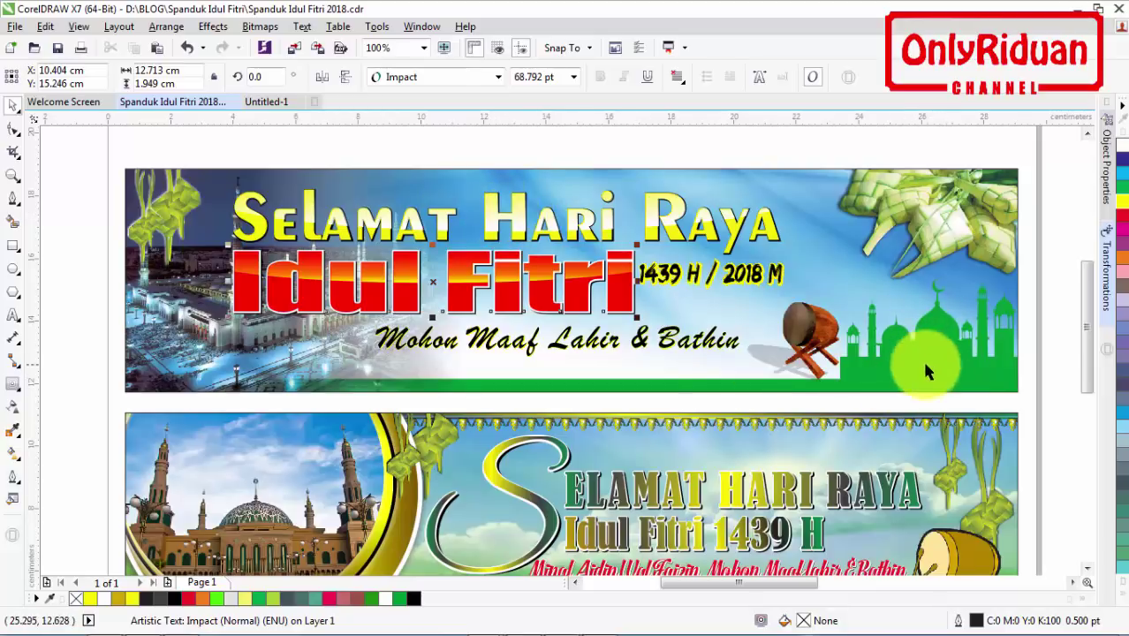
click(262, 104)
click(210, 104)
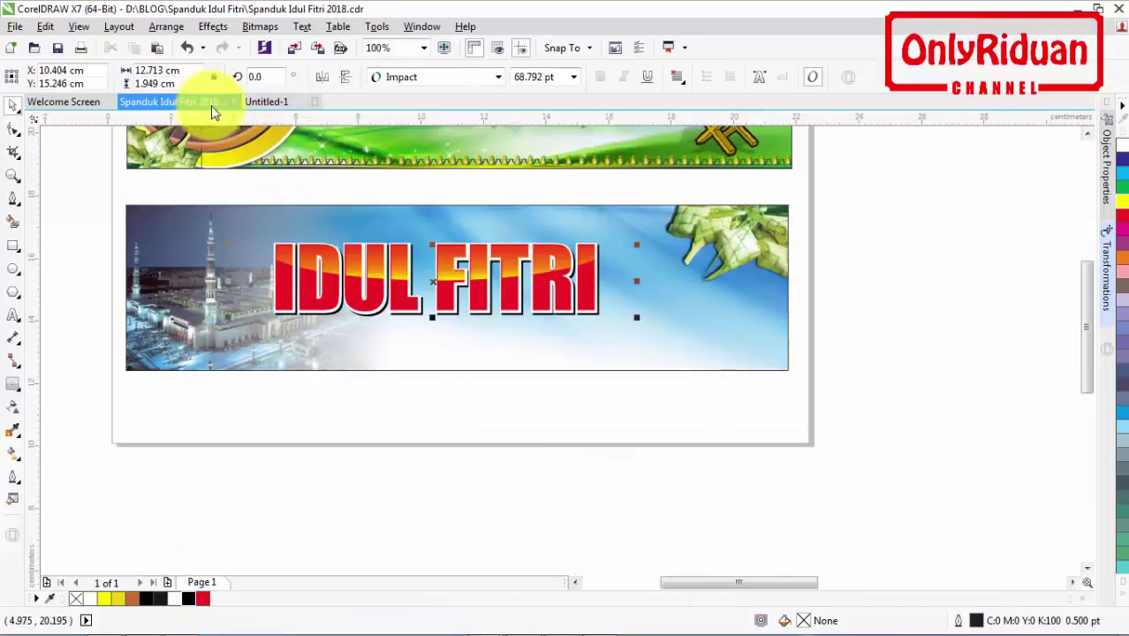
click(908, 348)
right_click(908, 348)
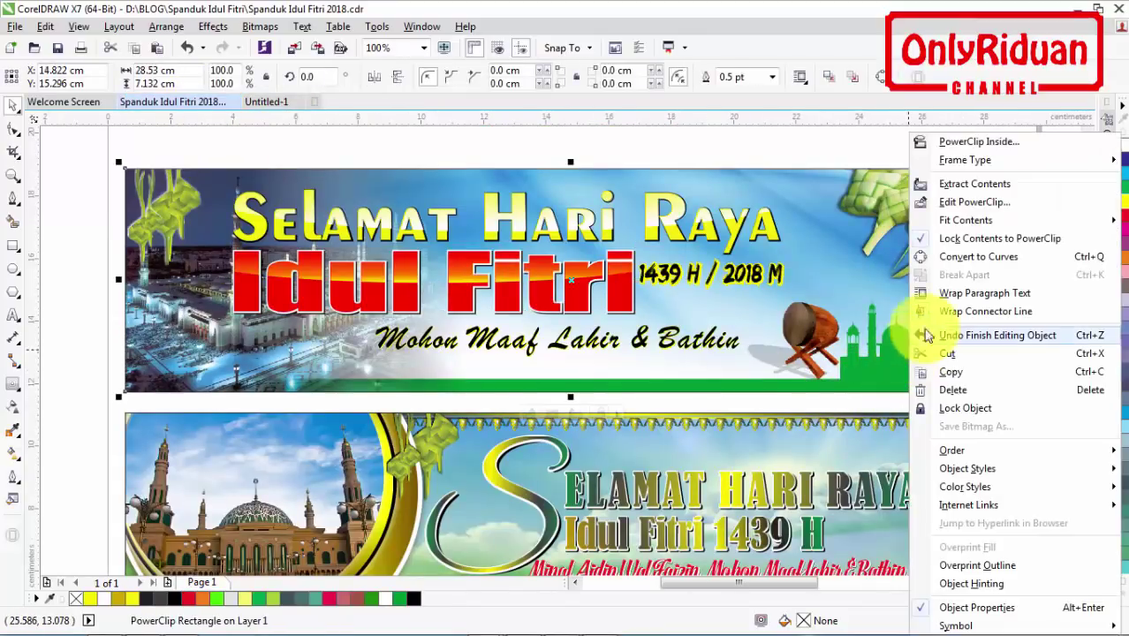
click(963, 202)
click(942, 329)
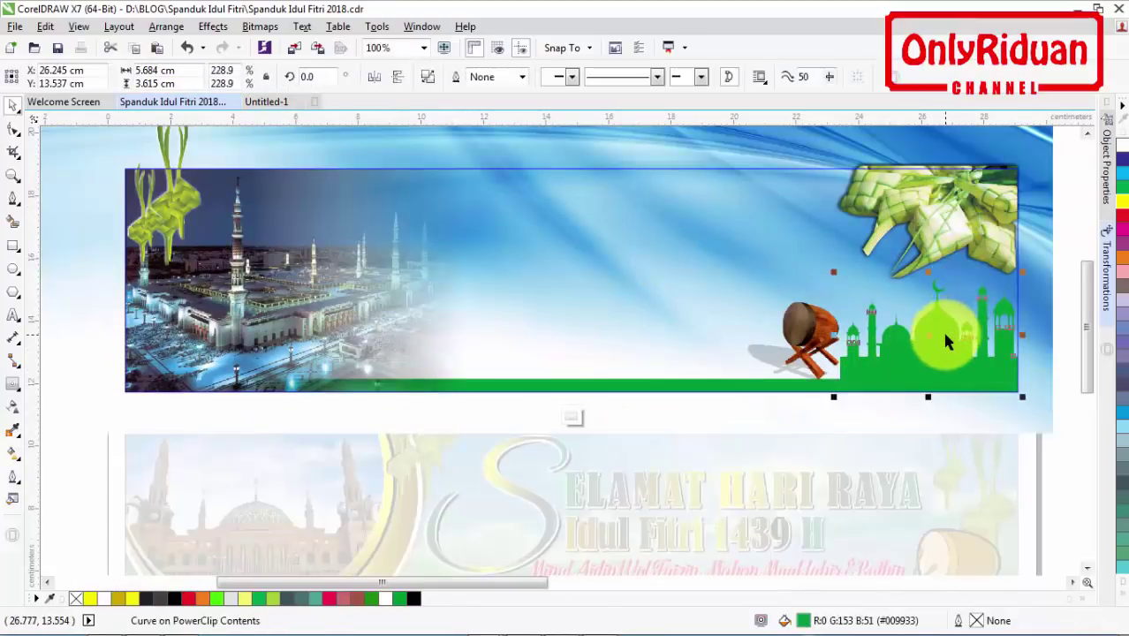
key(Delete)
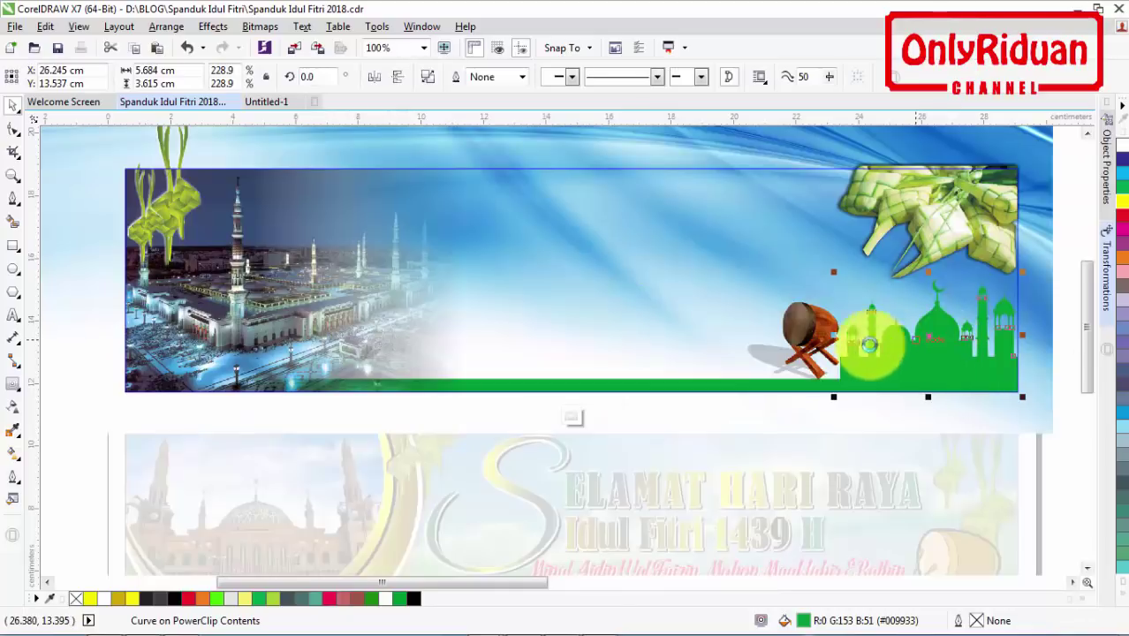
click(276, 102)
key(ctrl+v)
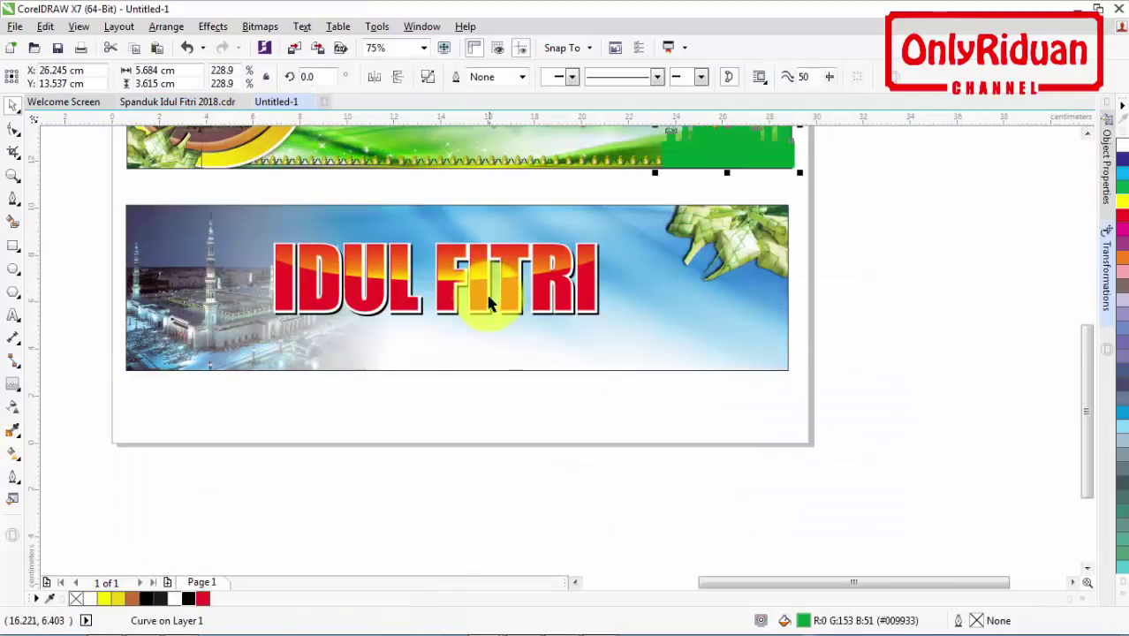
- Place the mosque silhouette in the blue banner's lower right corner, flush with its edges, and deselect it
drag(707, 176, 686, 336)
drag(754, 353, 786, 366)
click(871, 351)
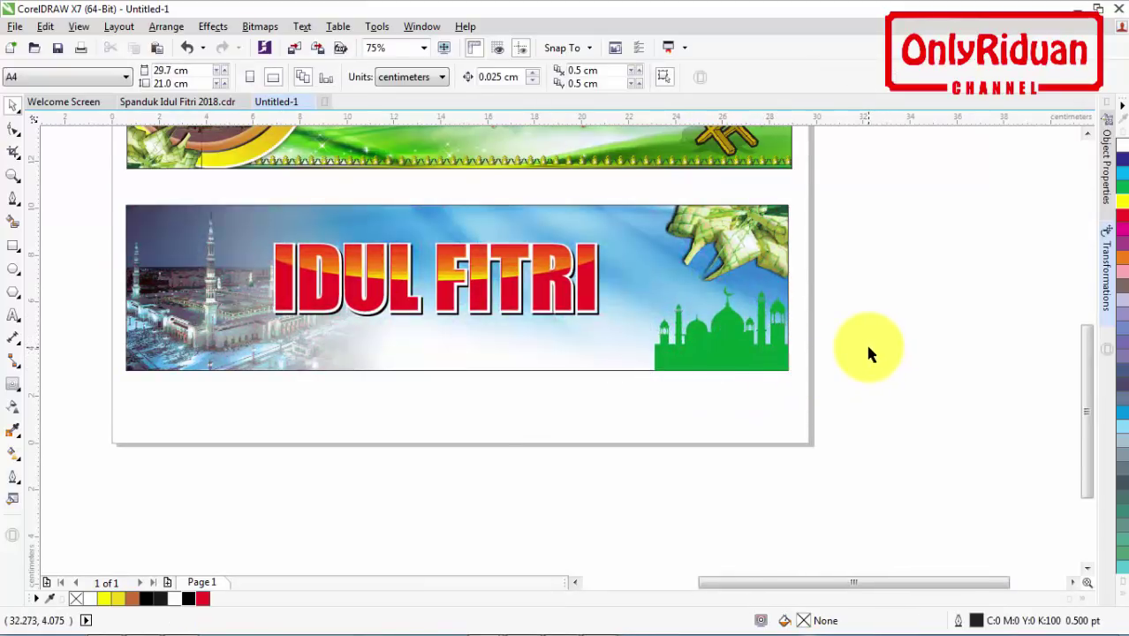
- Add an outline-free strip about 28.4 by 0.43 cm along the blue banner's lower edge, filled with green sampled from the mosque silhouette
key(F6)
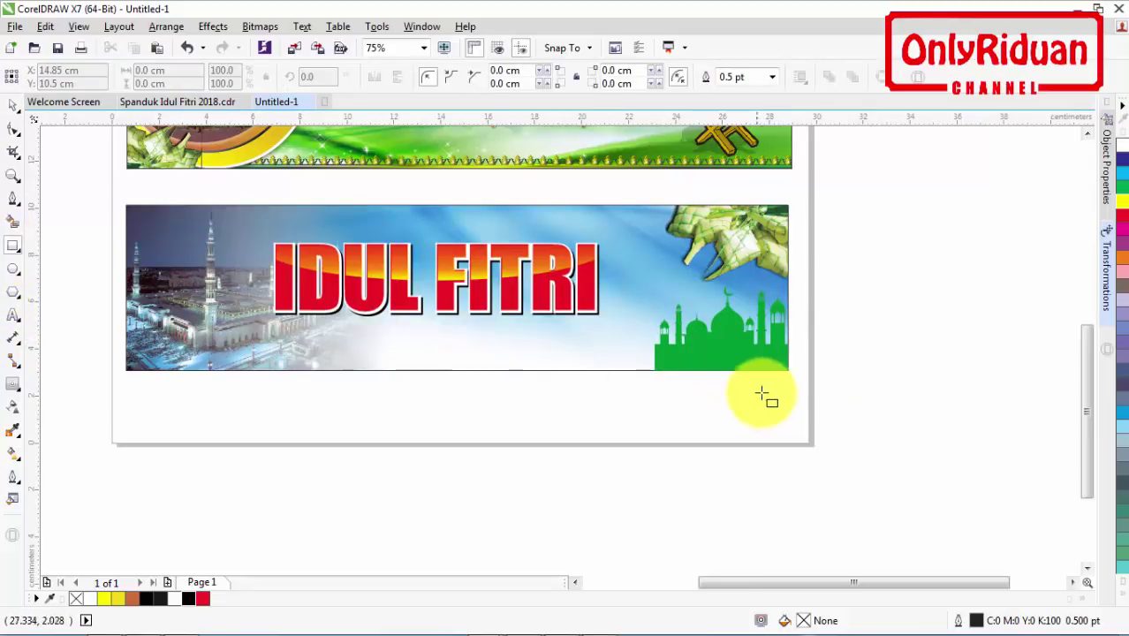
drag(789, 370, 120, 356)
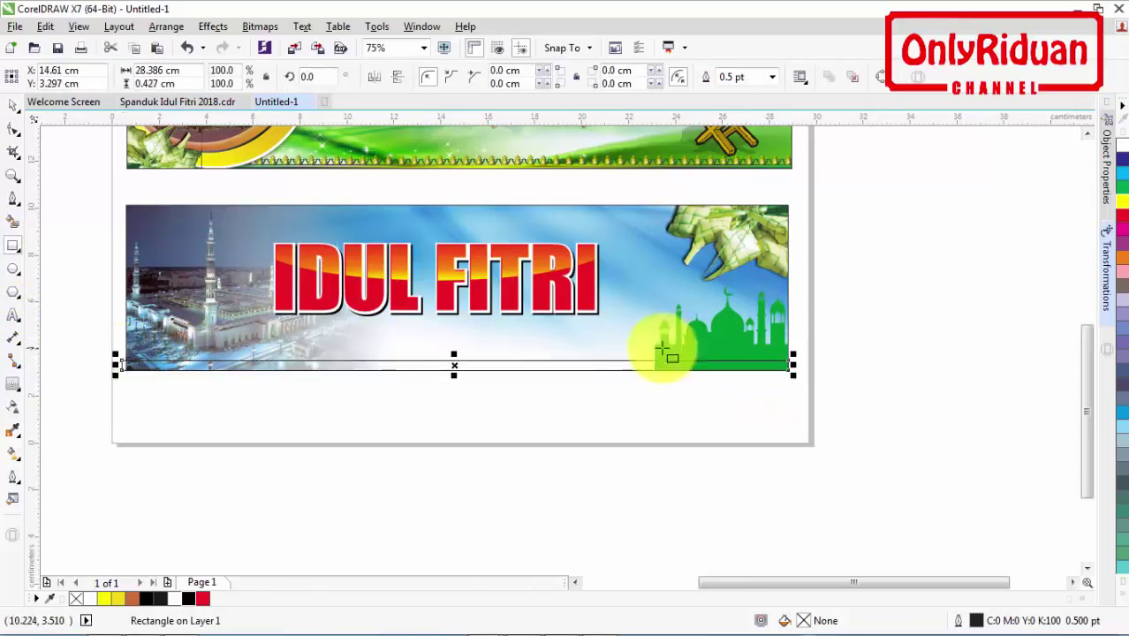
click(13, 431)
click(733, 328)
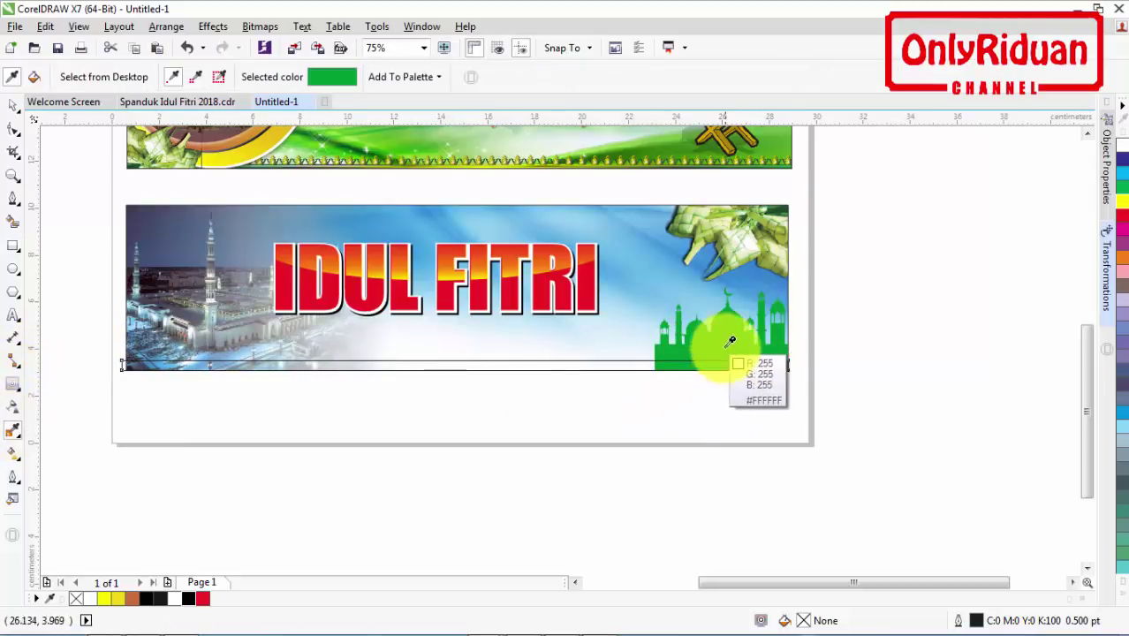
scroll(627, 357, up, 3)
click(628, 364)
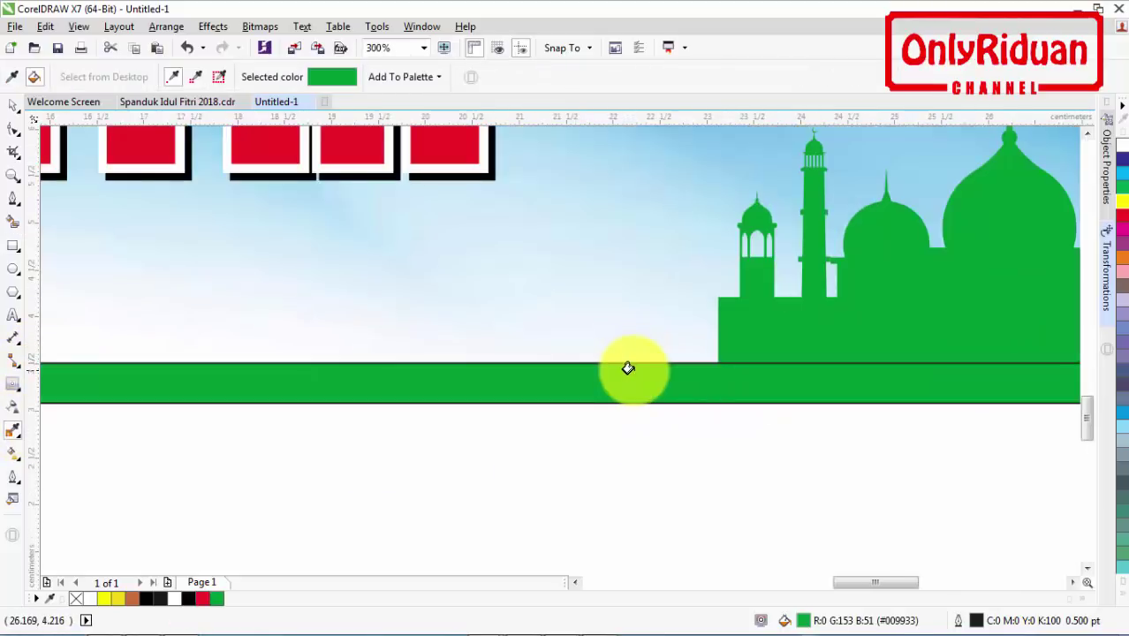
scroll(627, 367, down, 3)
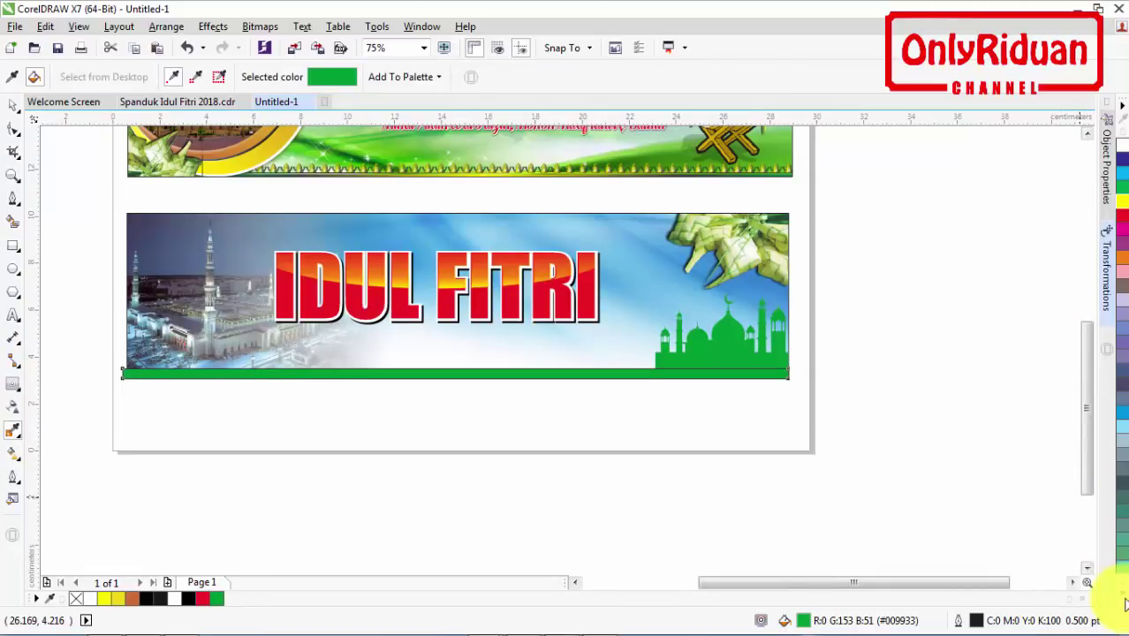
click(1121, 598)
right_click(1065, 134)
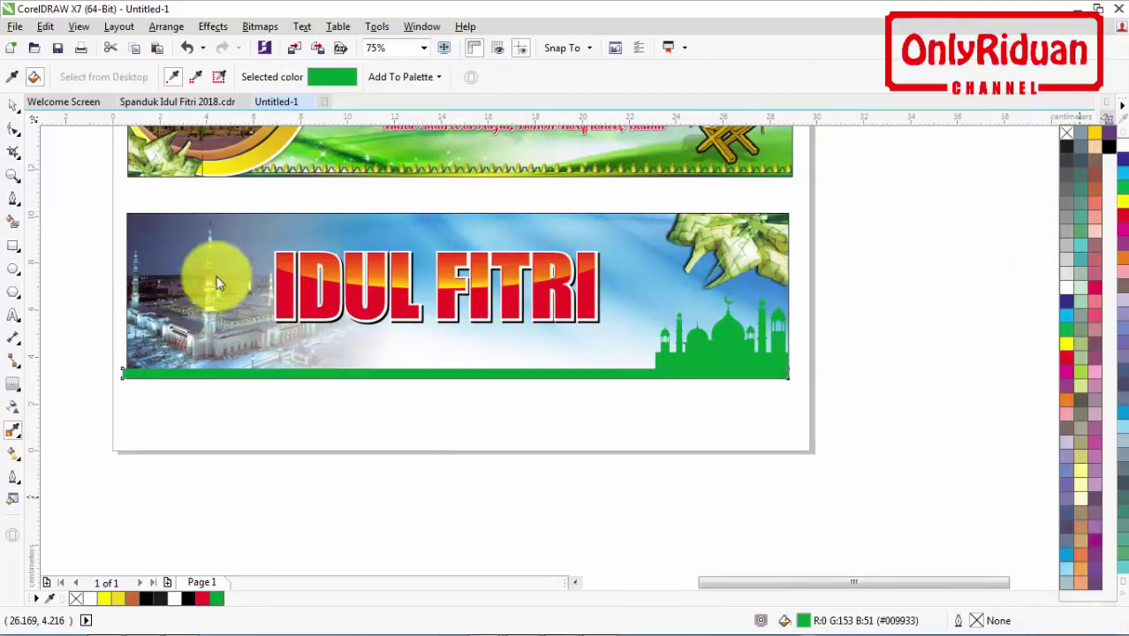
- Return to Spanduk Idul Fitri 2018.cdr and finish editing the blue banner's PowerClip contents
click(175, 102)
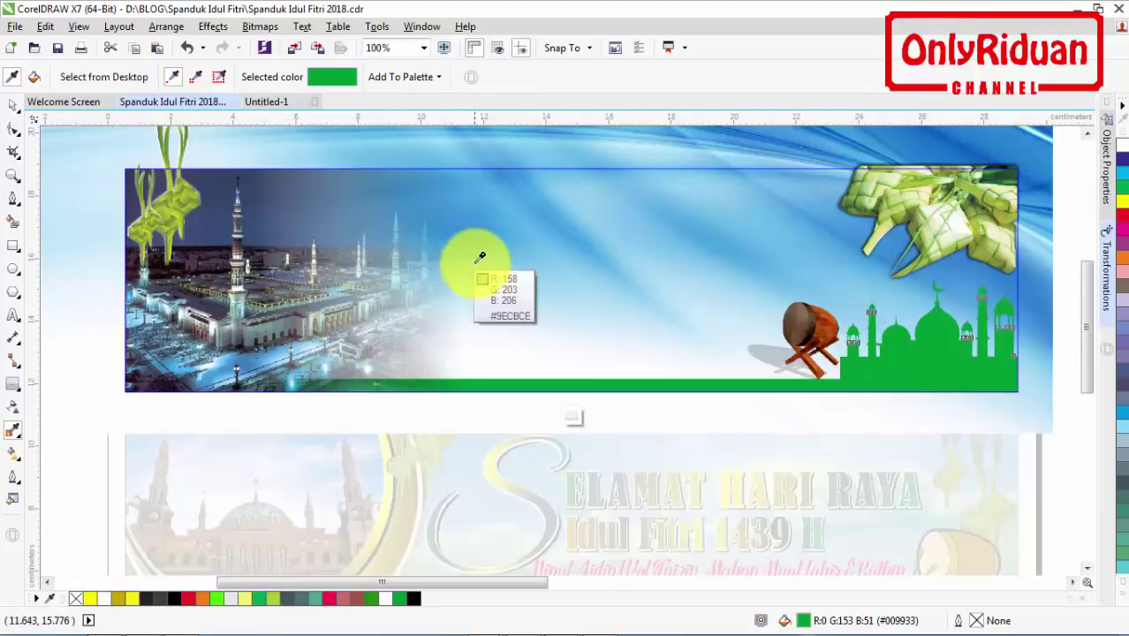
click(13, 104)
click(433, 225)
right_click(447, 225)
click(530, 257)
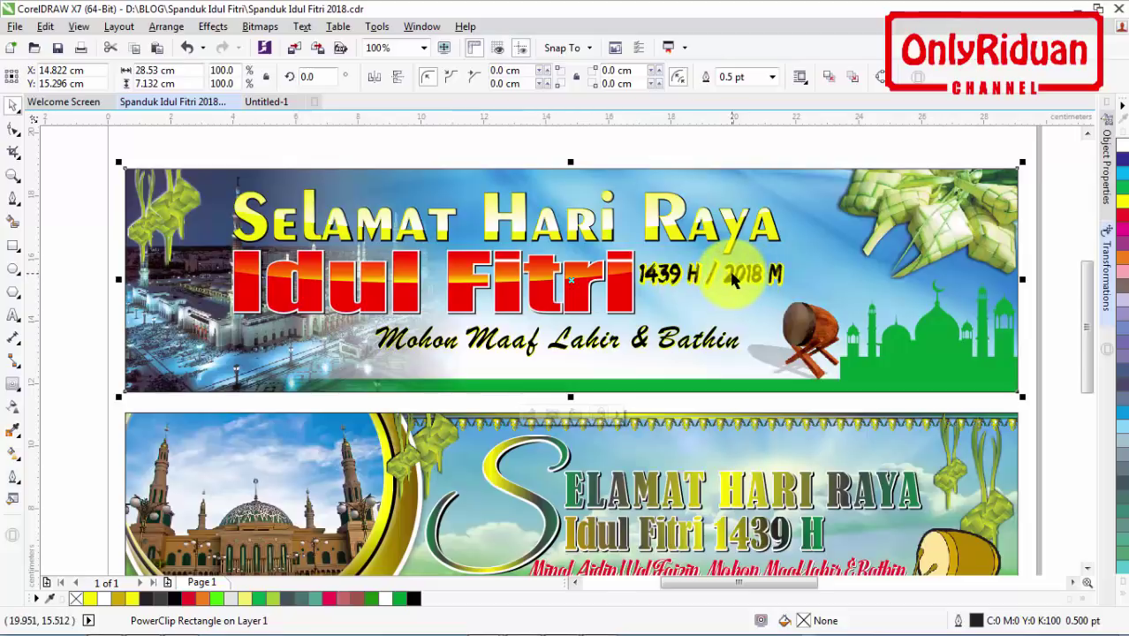
- Examine the fonts and styling of the blue banner's text lines in the reference document
click(605, 347)
click(676, 281)
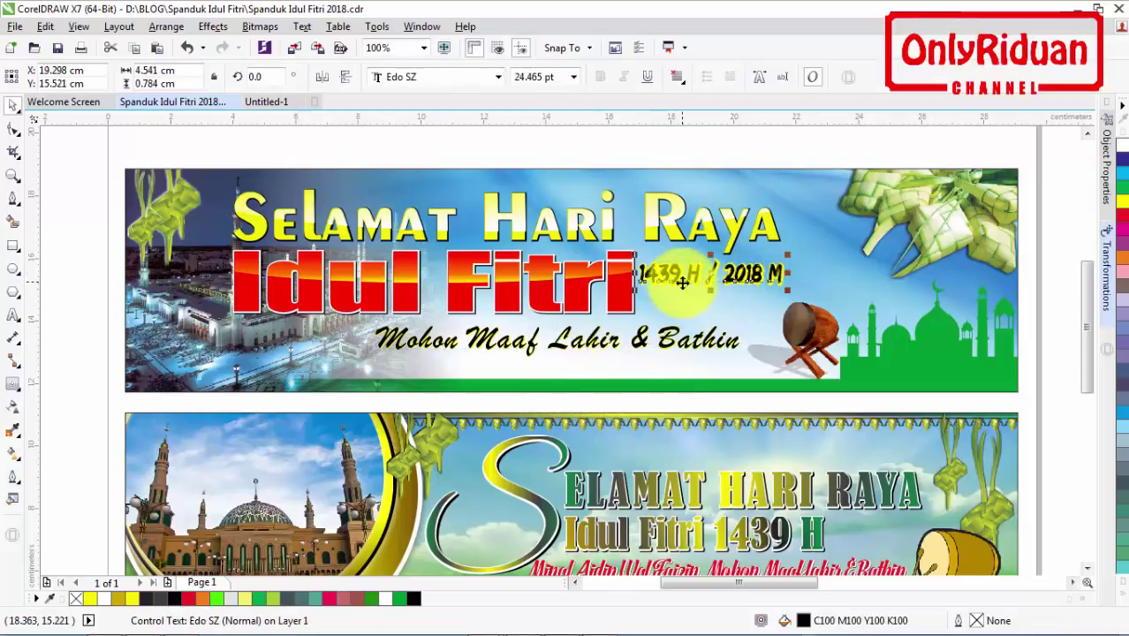
click(585, 281)
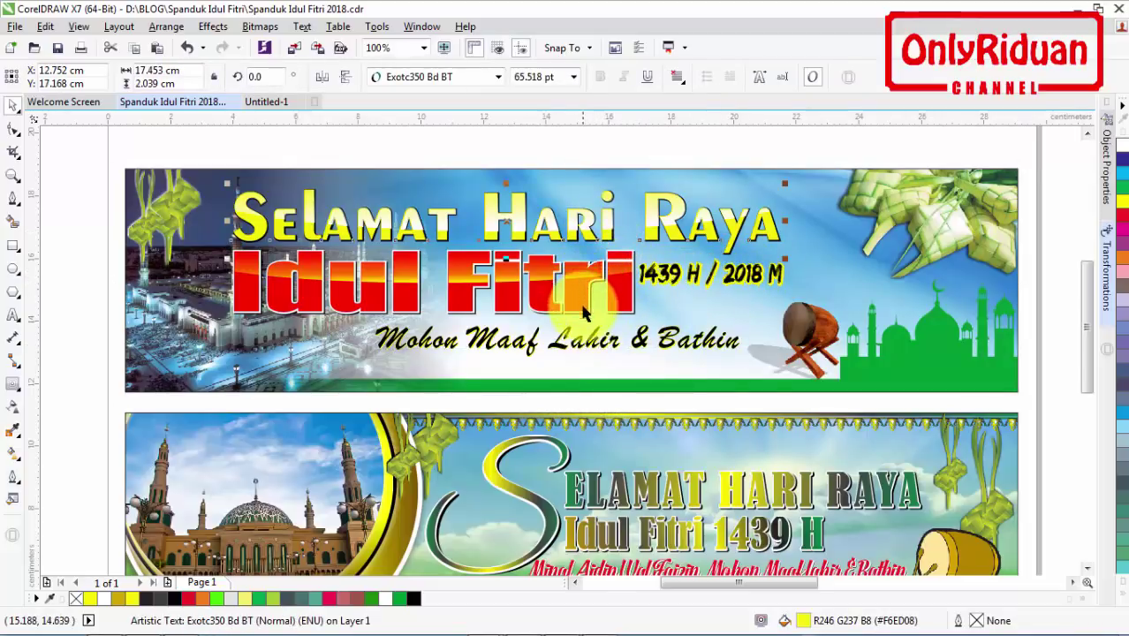
click(804, 337)
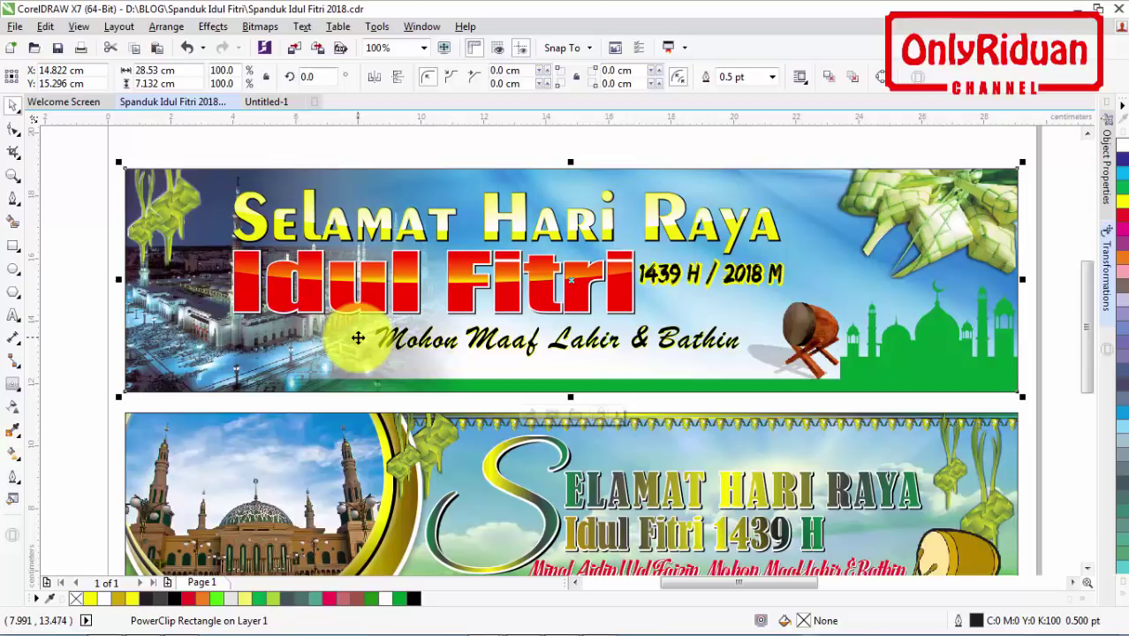
click(266, 102)
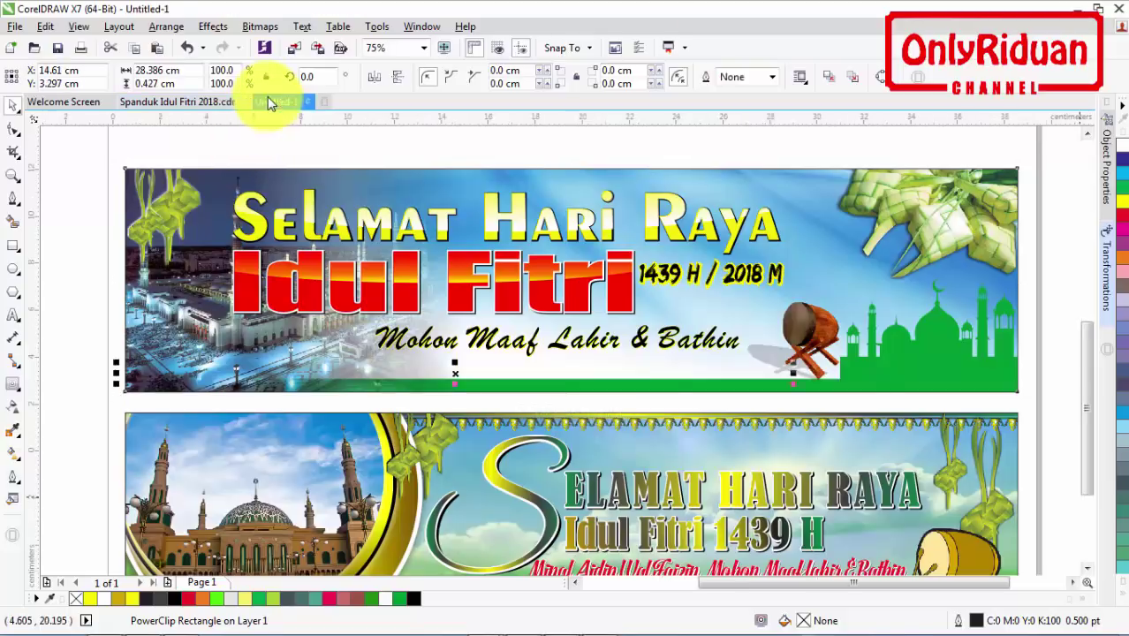
click(179, 102)
- Select the blue banner with all its text and decorations and group them into one object
scroll(260, 189, down, 1)
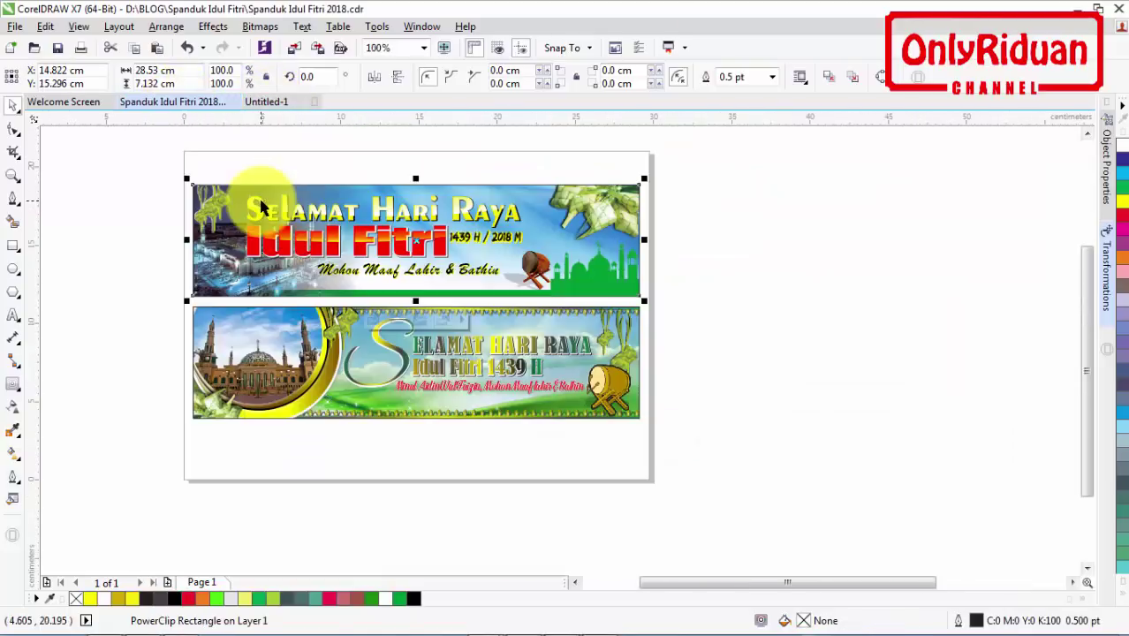
click(13, 175)
drag(178, 173, 663, 429)
click(13, 104)
click(201, 189)
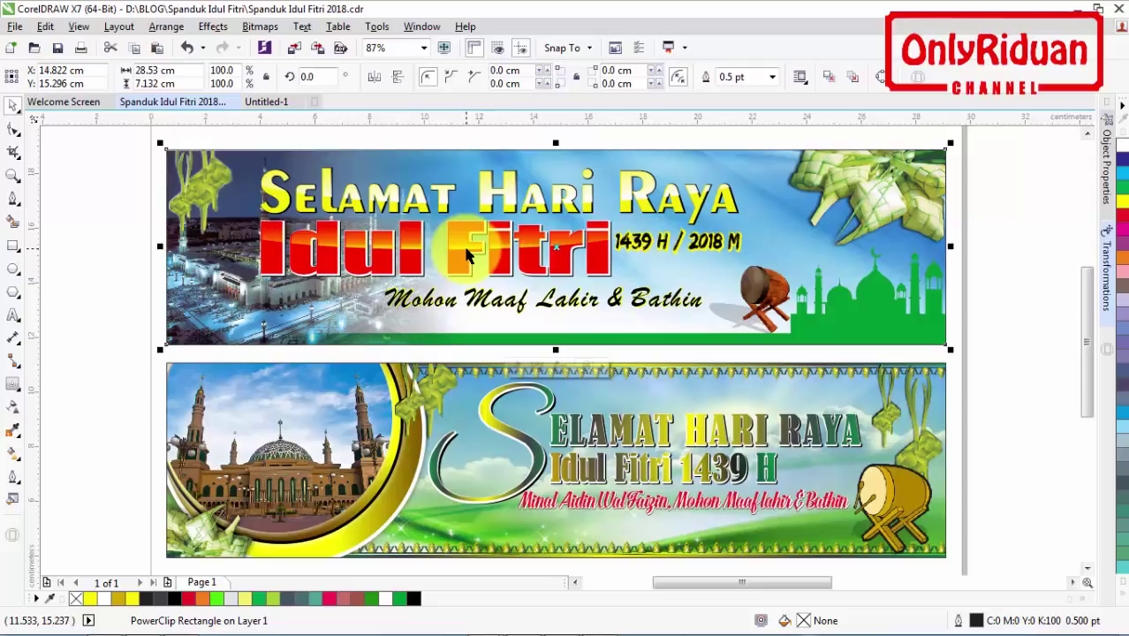
click(116, 226)
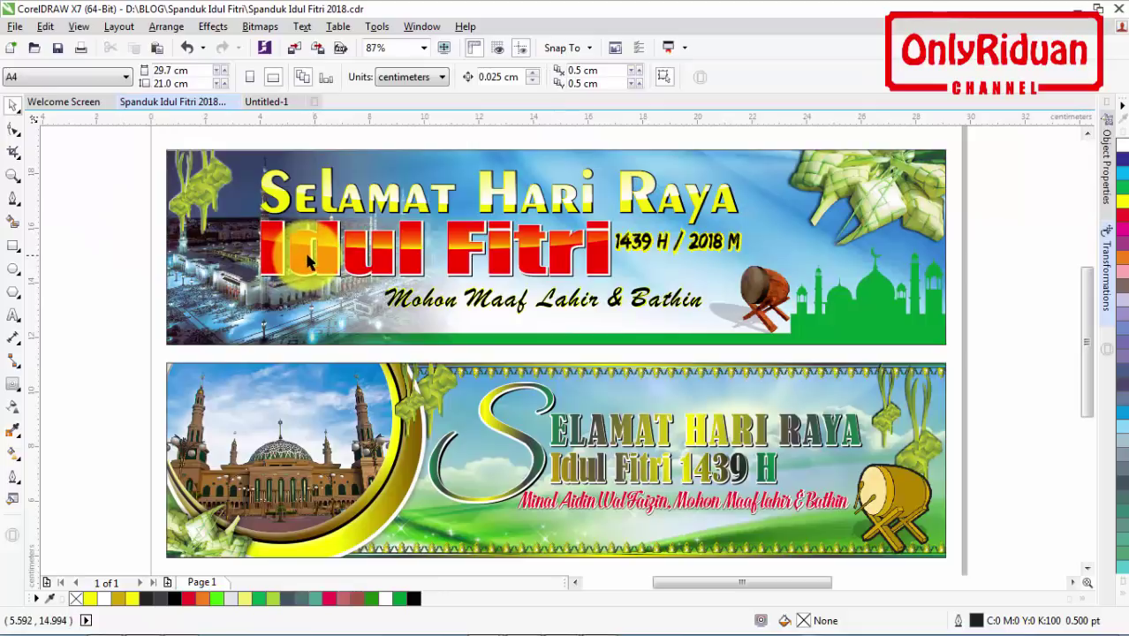
click(212, 177)
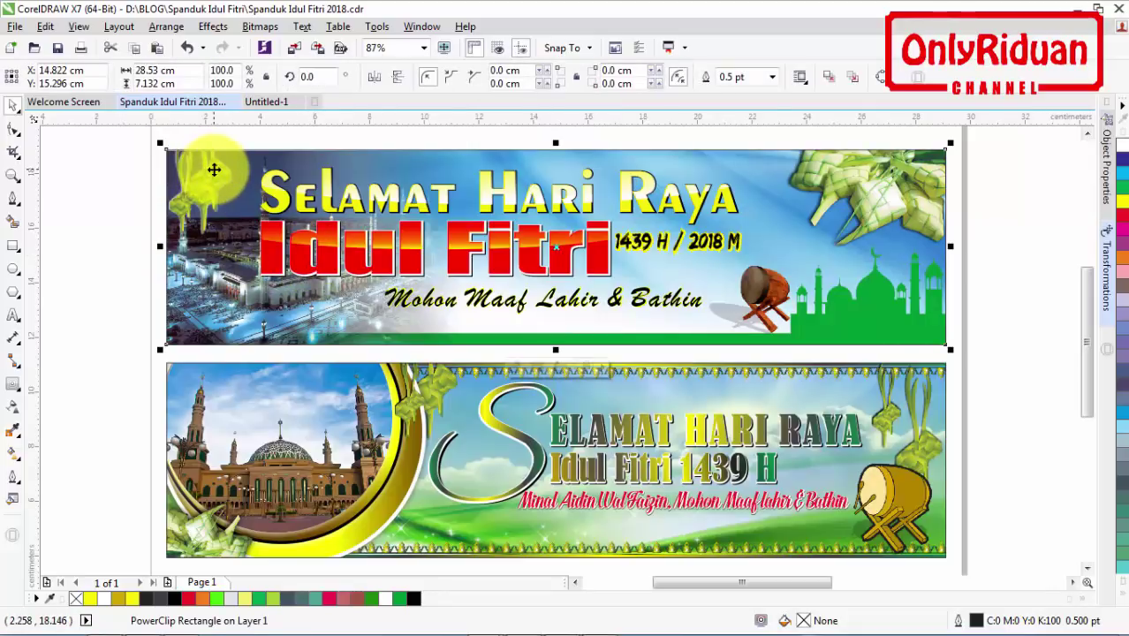
drag(119, 134, 975, 361)
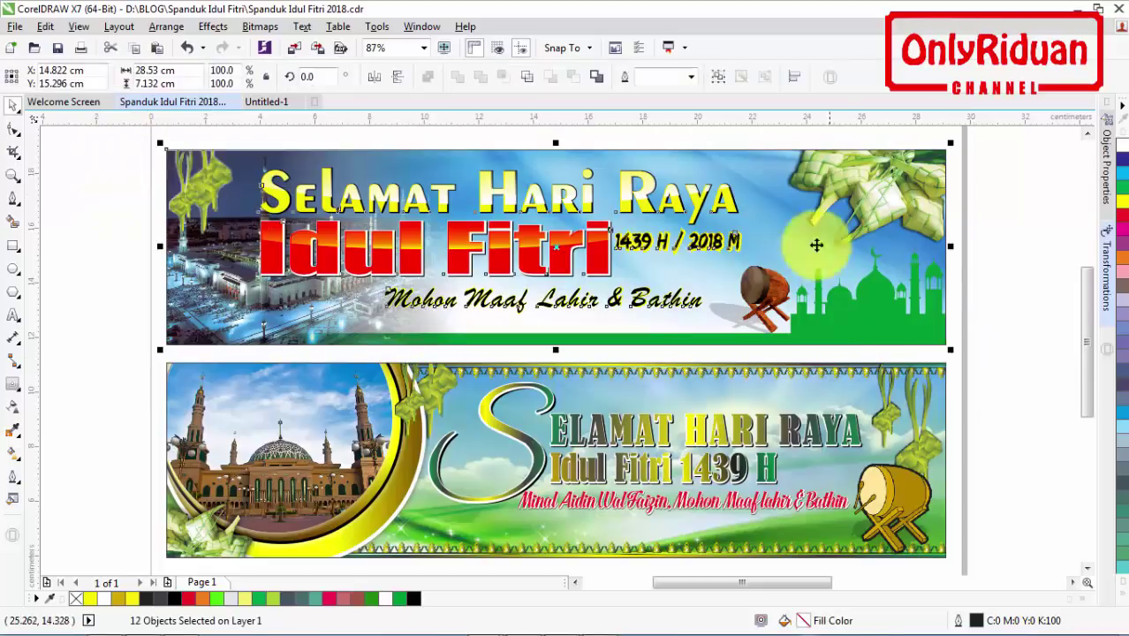
click(718, 79)
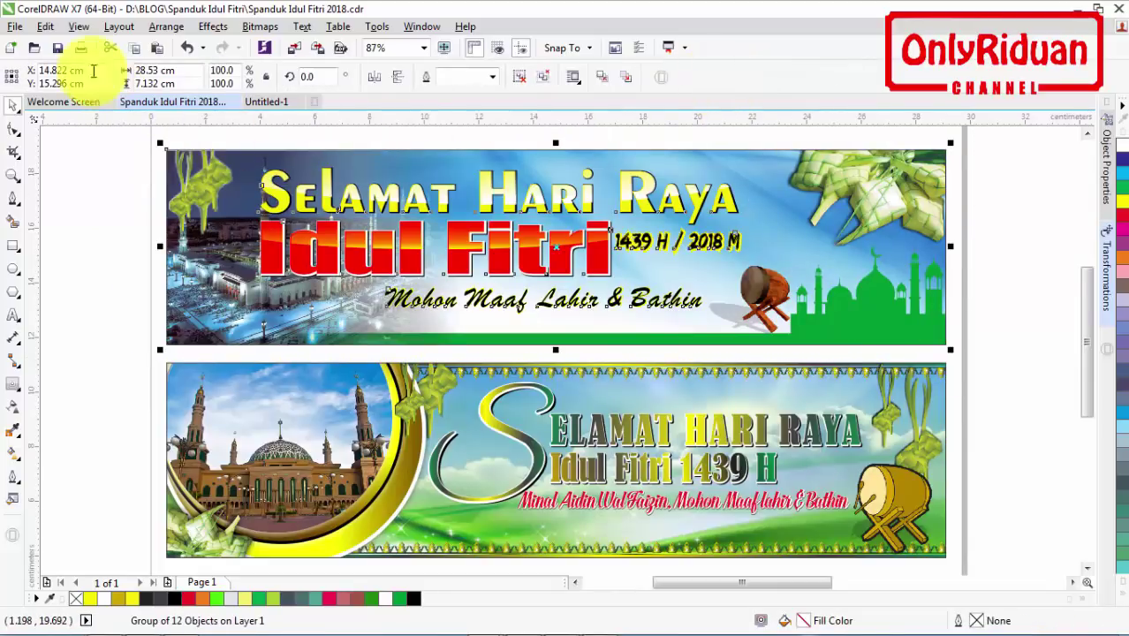
- Export only the selected banner group as a JPG named "Spanduk Idul Fitri 2018 1X4M 1 lembar" in the Spanduk Idul Fitri folder
click(15, 26)
click(50, 298)
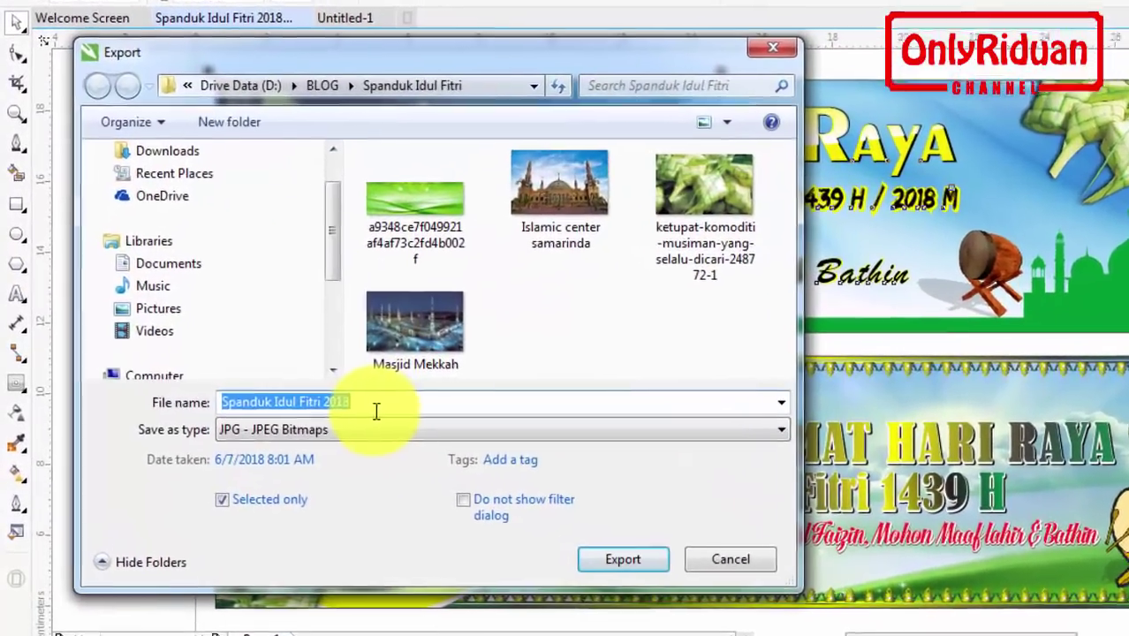
click(325, 400)
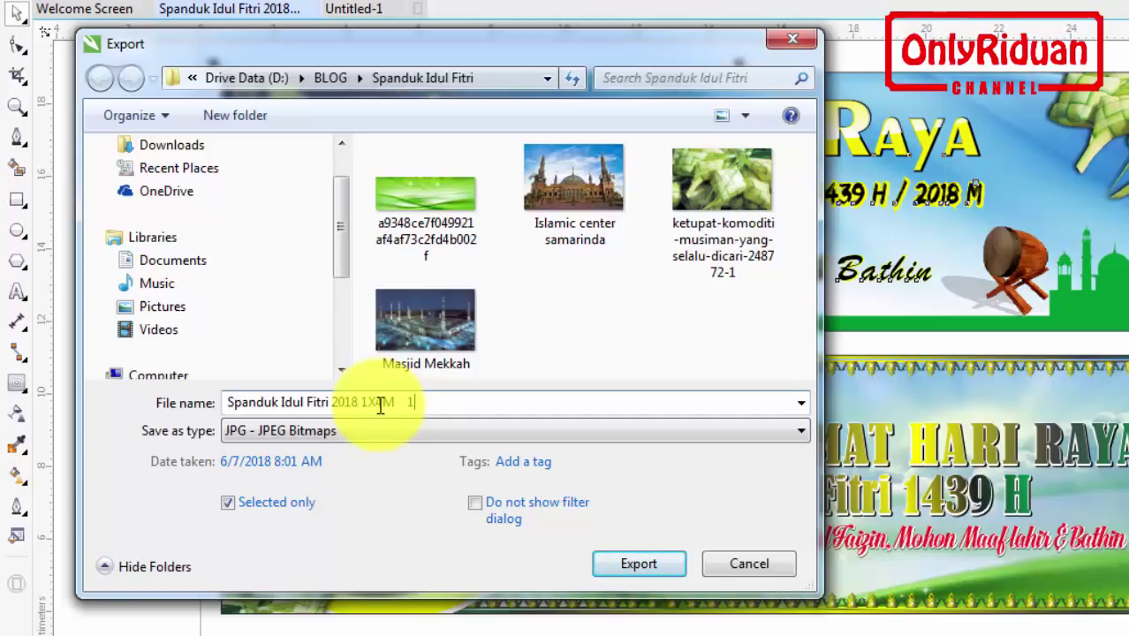
text(lembar)
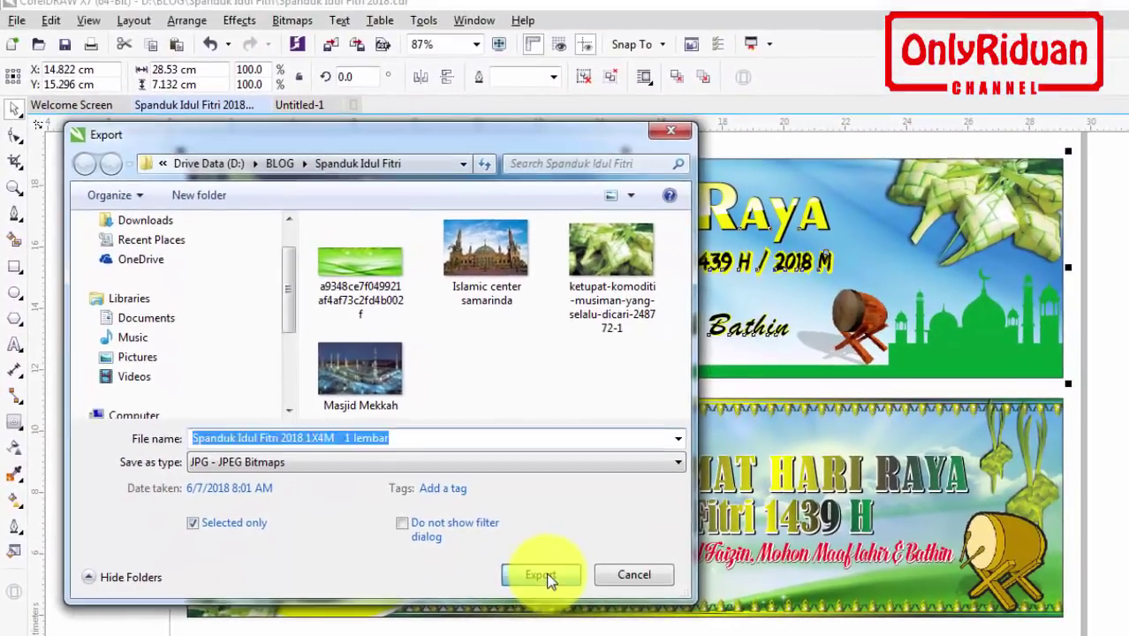
click(639, 563)
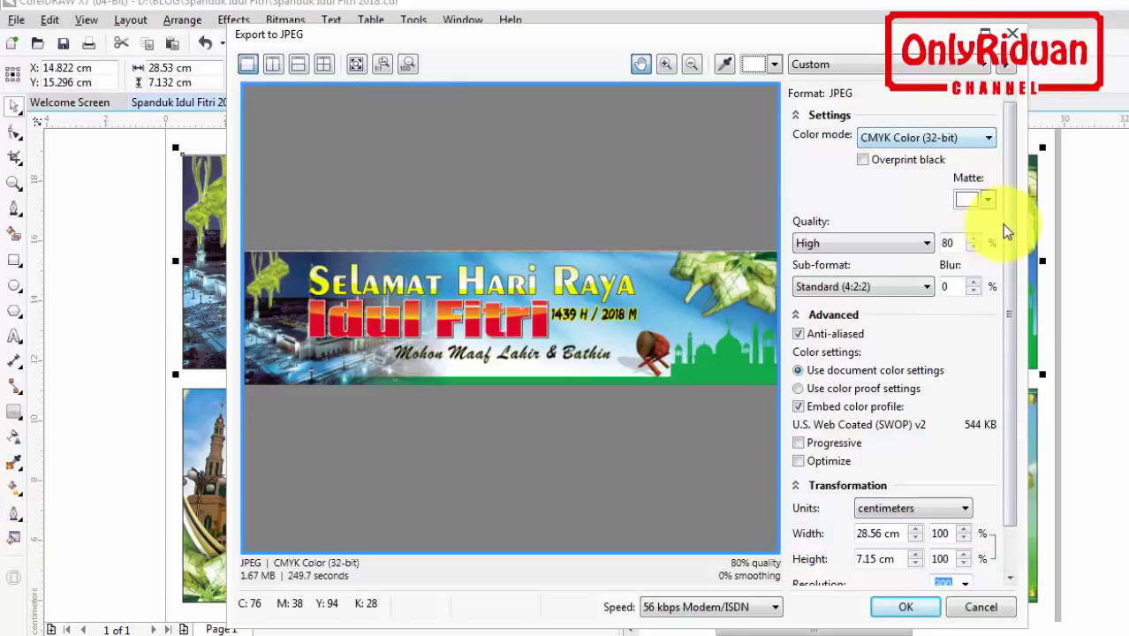
- Set the resolution of the JPEG export to 72
drag(1005, 219, 1001, 338)
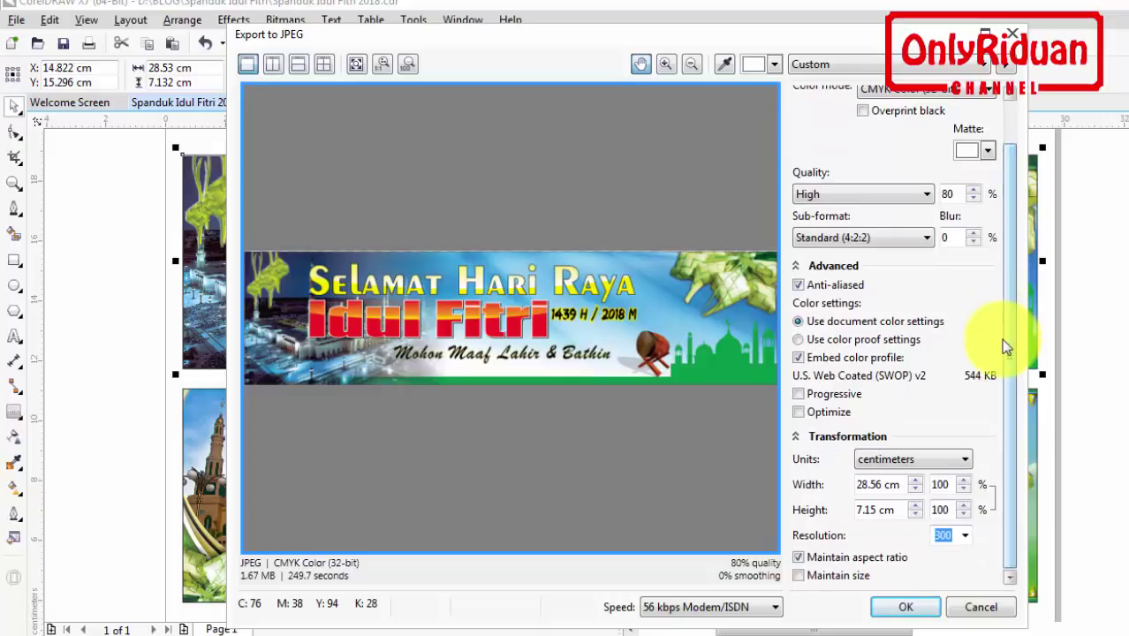
click(963, 537)
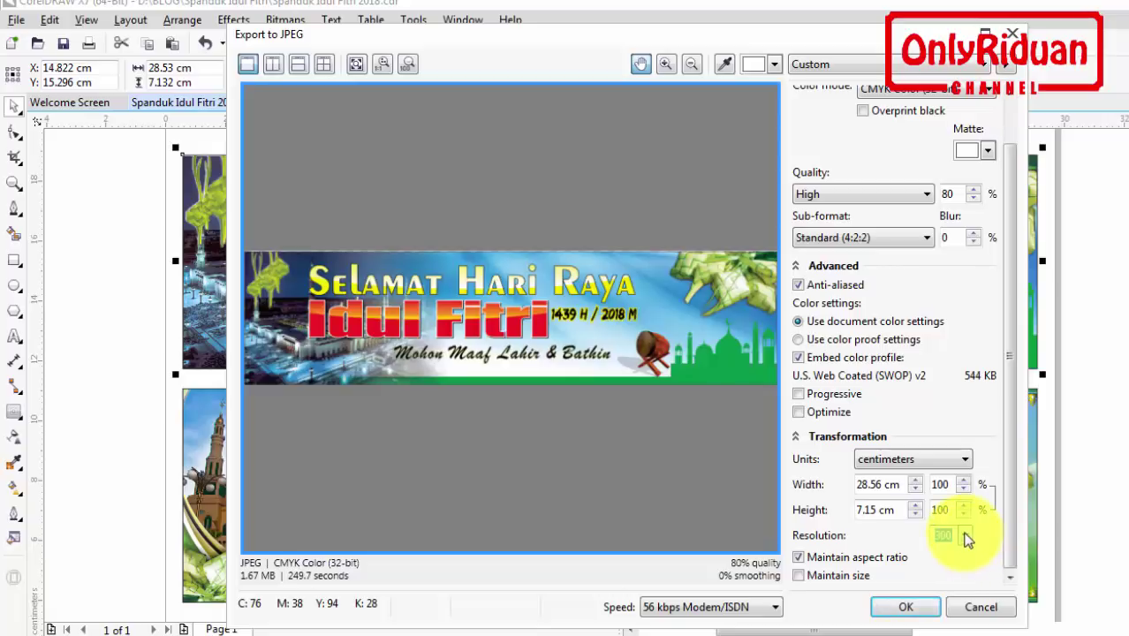
click(965, 538)
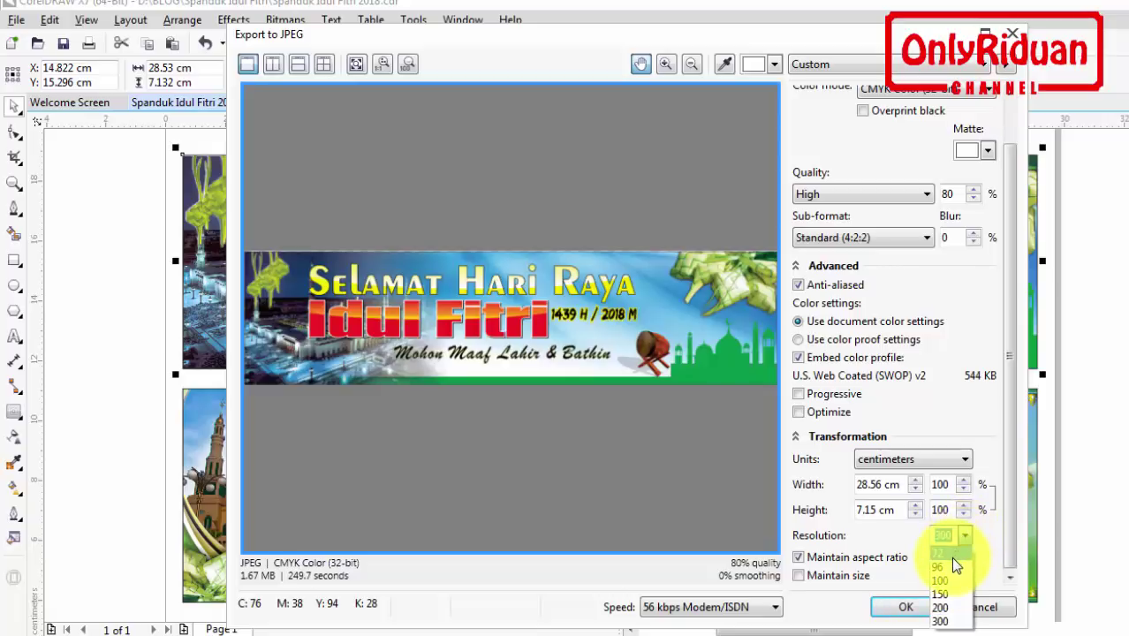
click(951, 554)
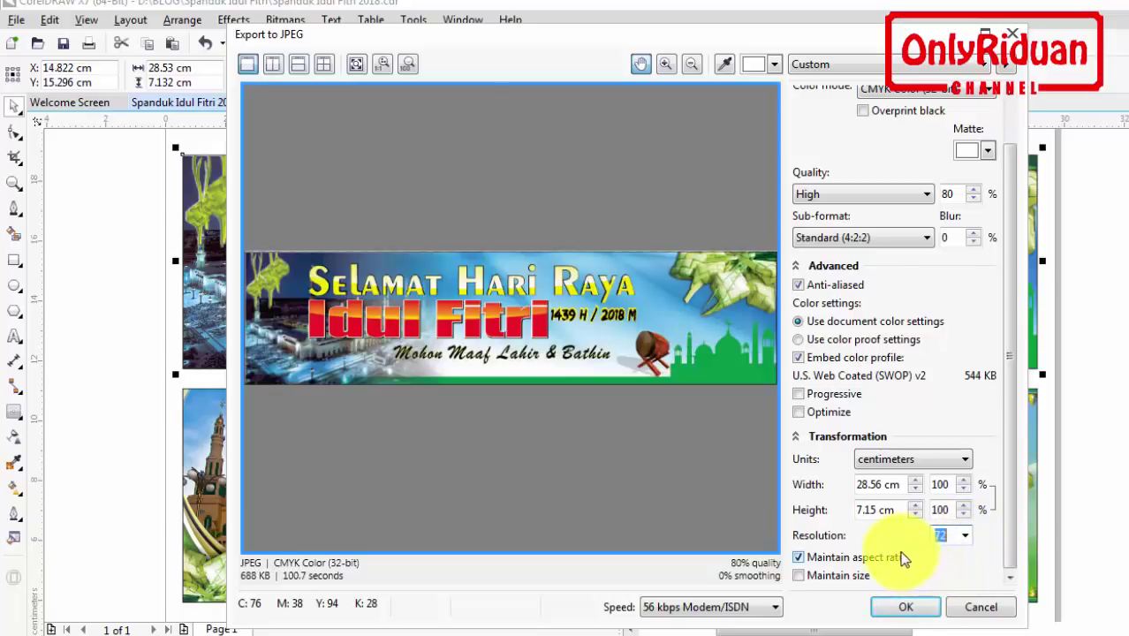
- Set the JPEG width to 400 cm with the aspect ratio maintained and complete the export
click(877, 484)
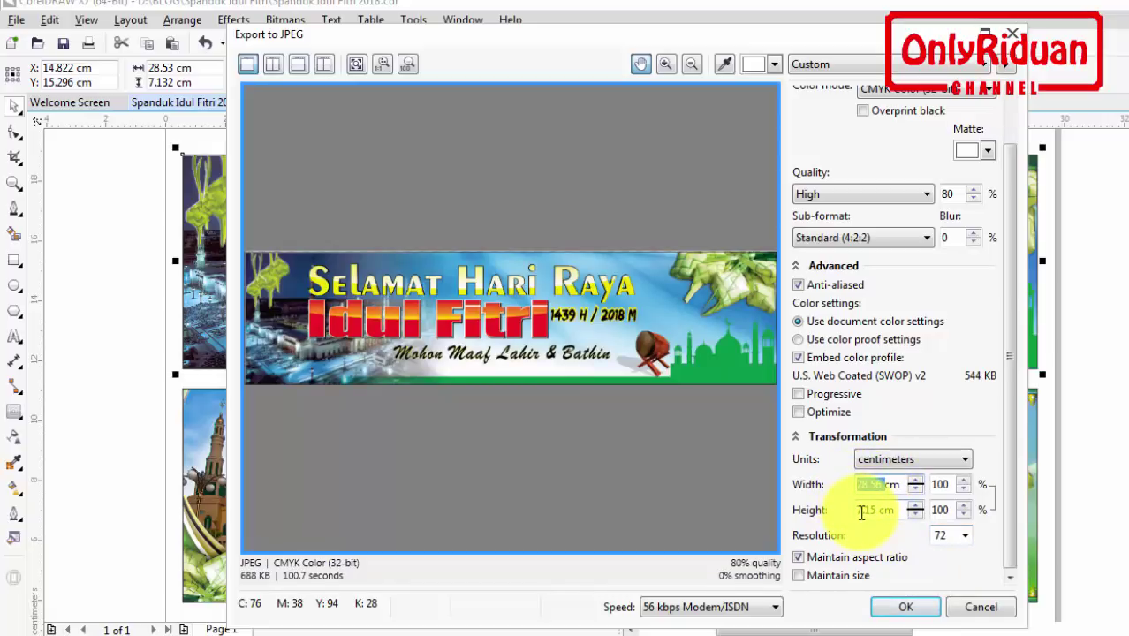
text(400cm)
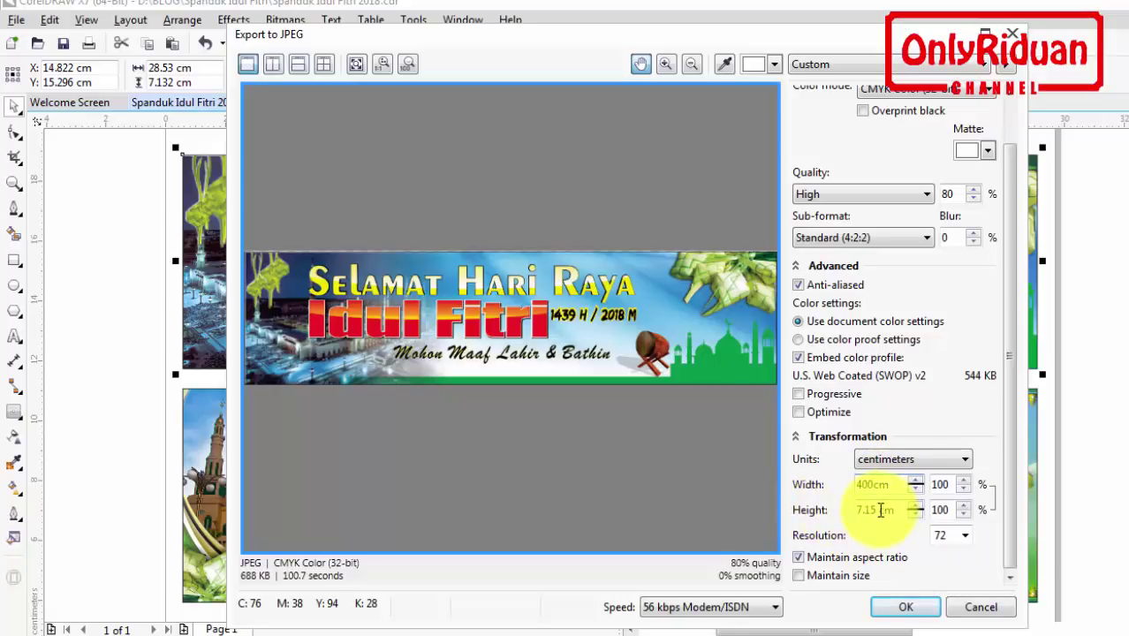
click(880, 511)
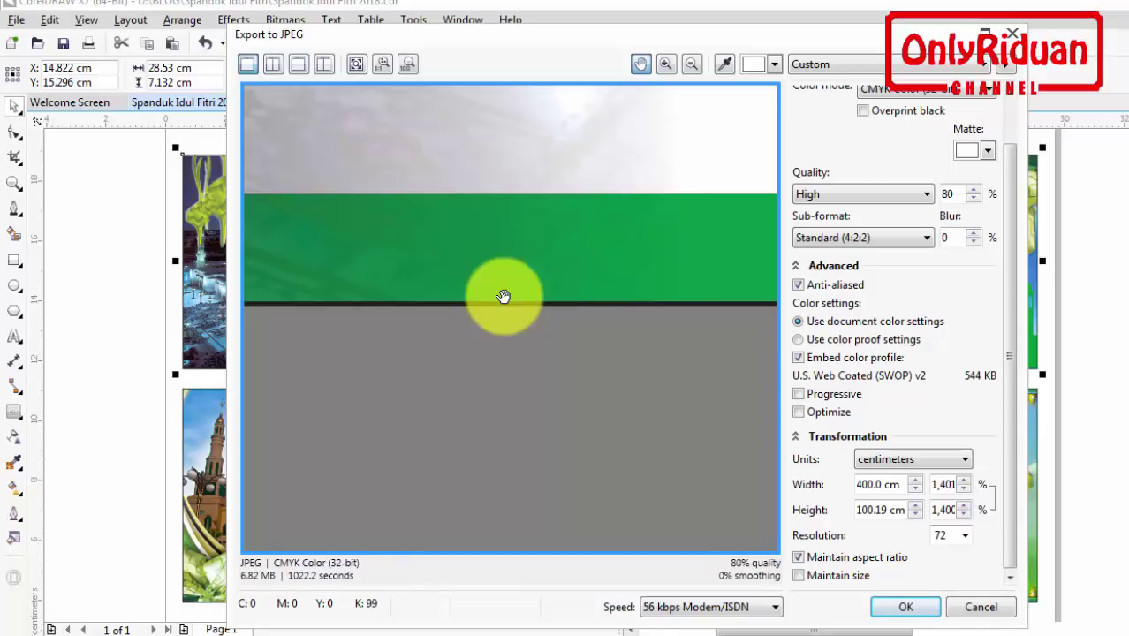
key(Return)
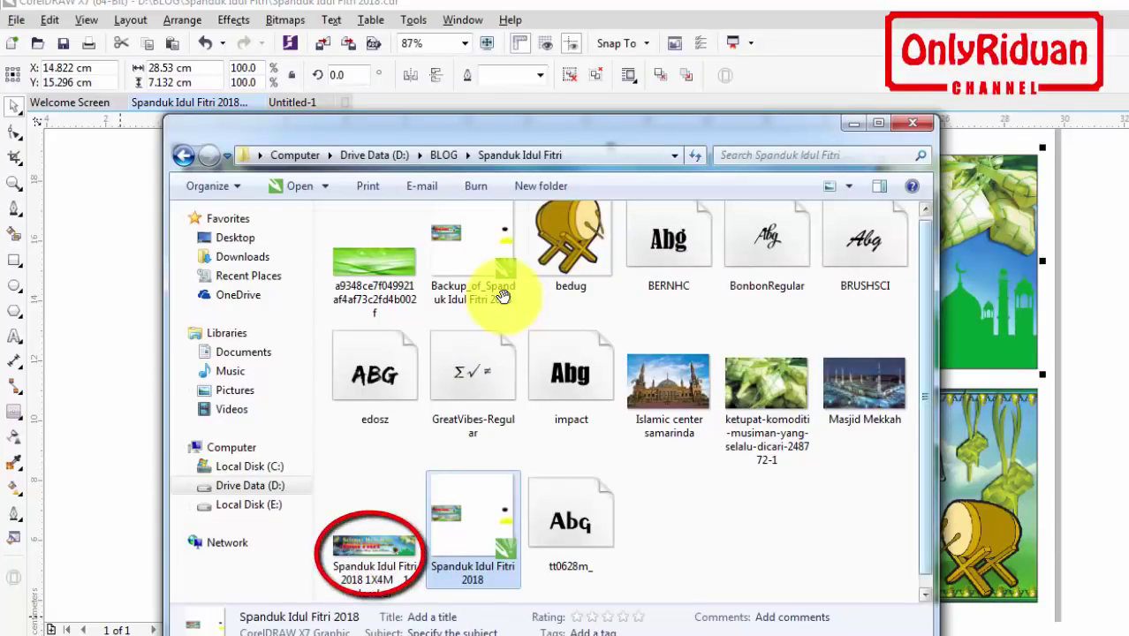
- Open the exported "Spanduk Idul Fitri 2018 1X4M 1 lembar" JPEG from its folder in Windows Photo Viewer
scroll(502, 297, up, 1)
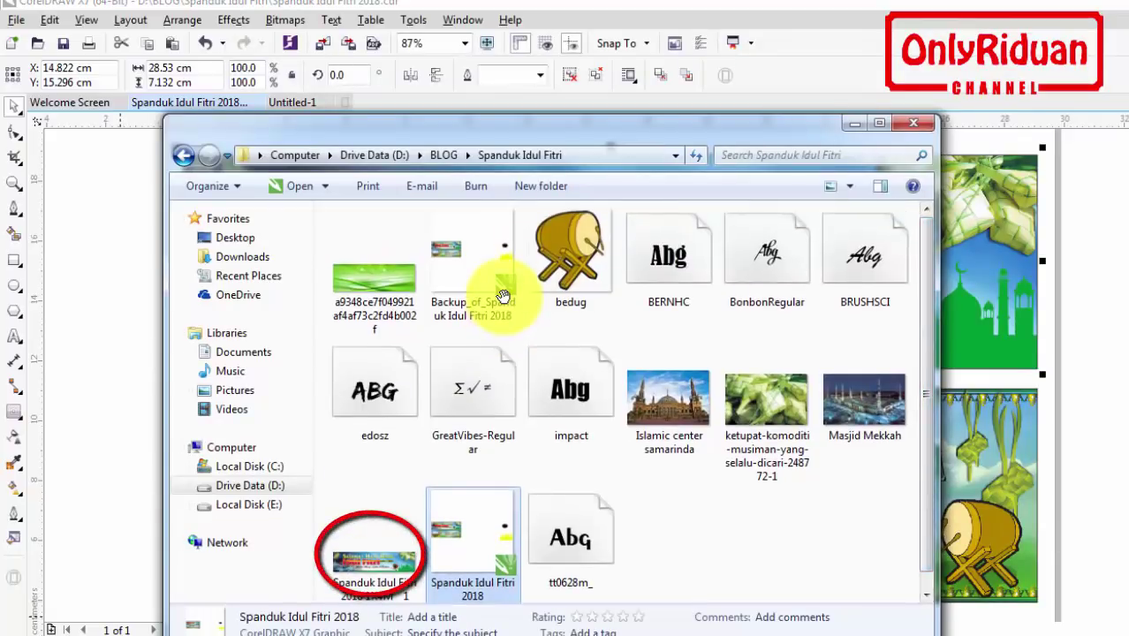
key(Left)
key(Return)
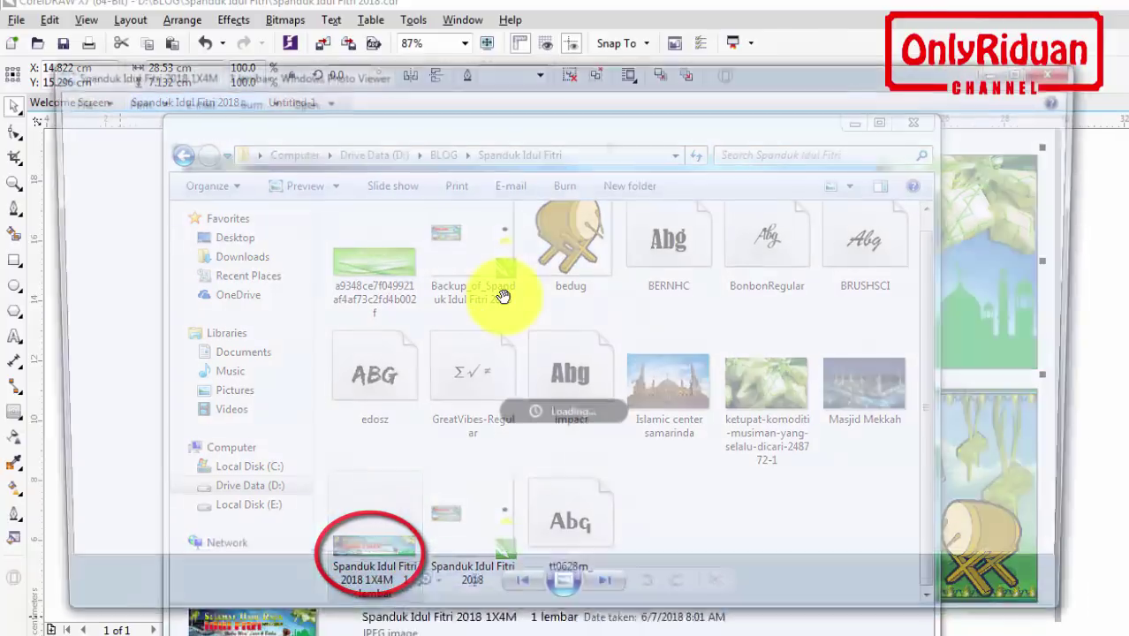